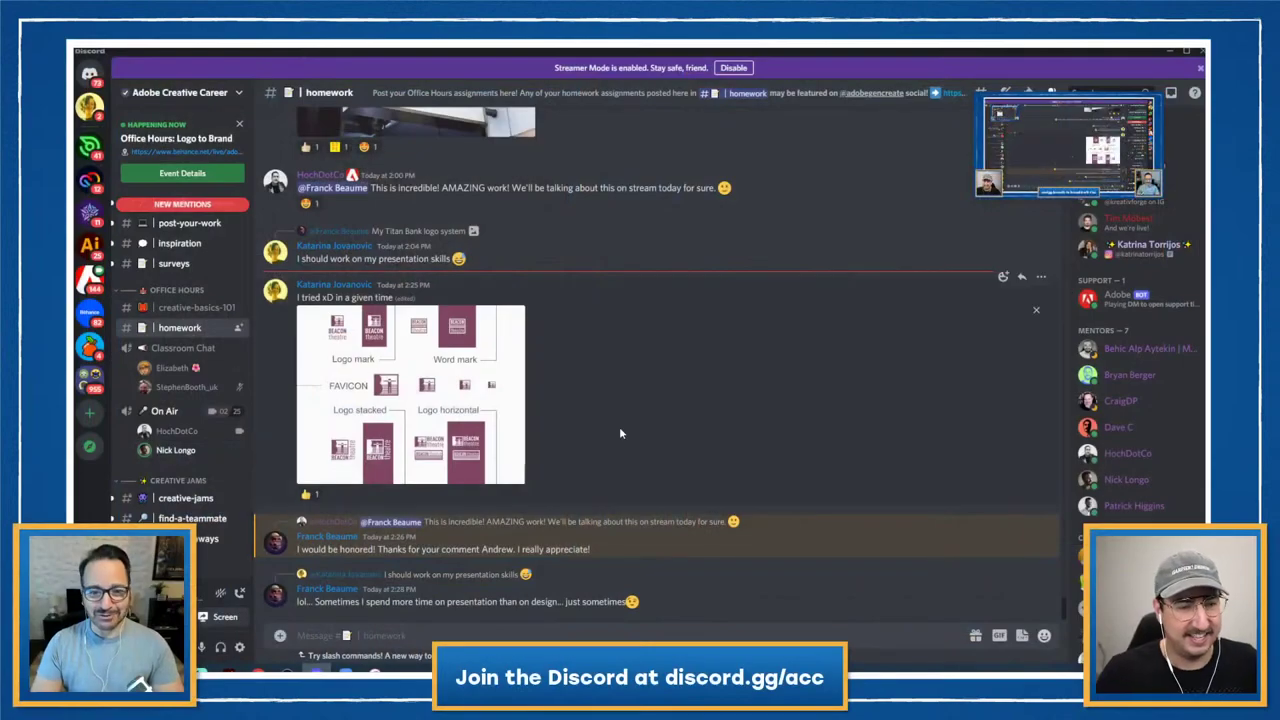
- Scroll back to the 'My Titan Bank logo system' post and enlarge its logo mark sheet
scroll(619, 432, up, 5)
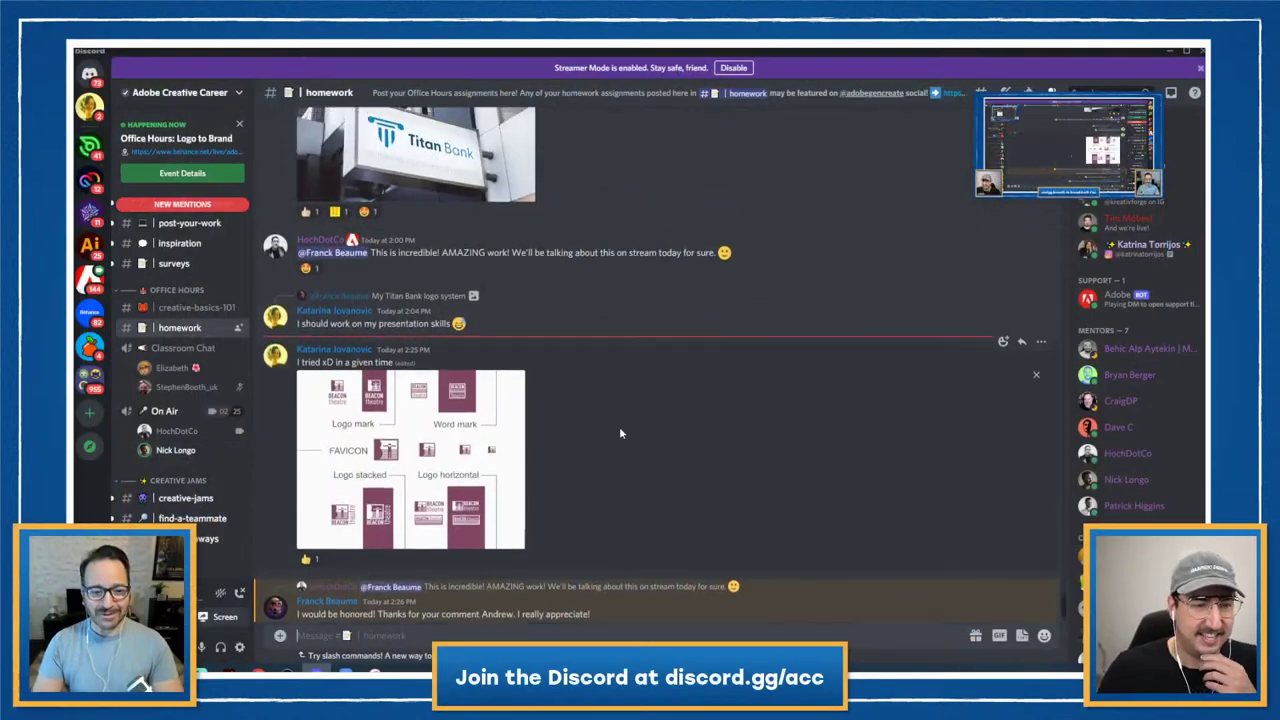
scroll(619, 432, up, 10)
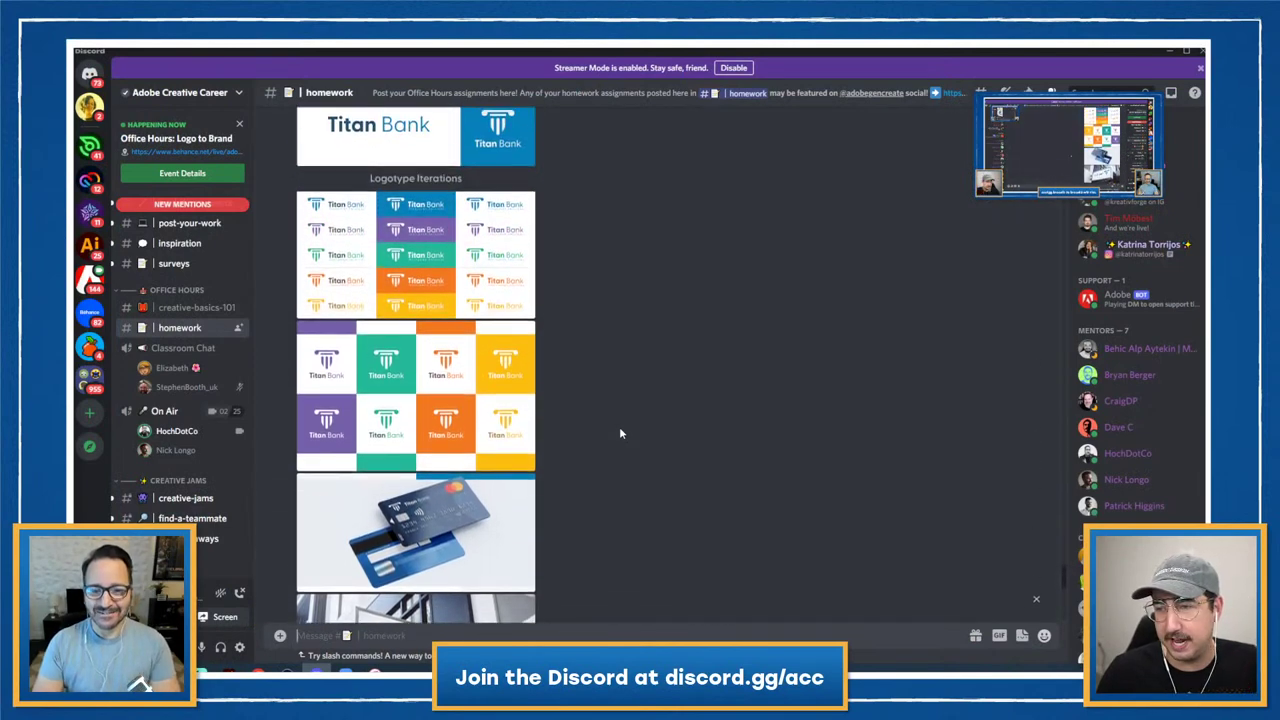
scroll(619, 432, up, 5)
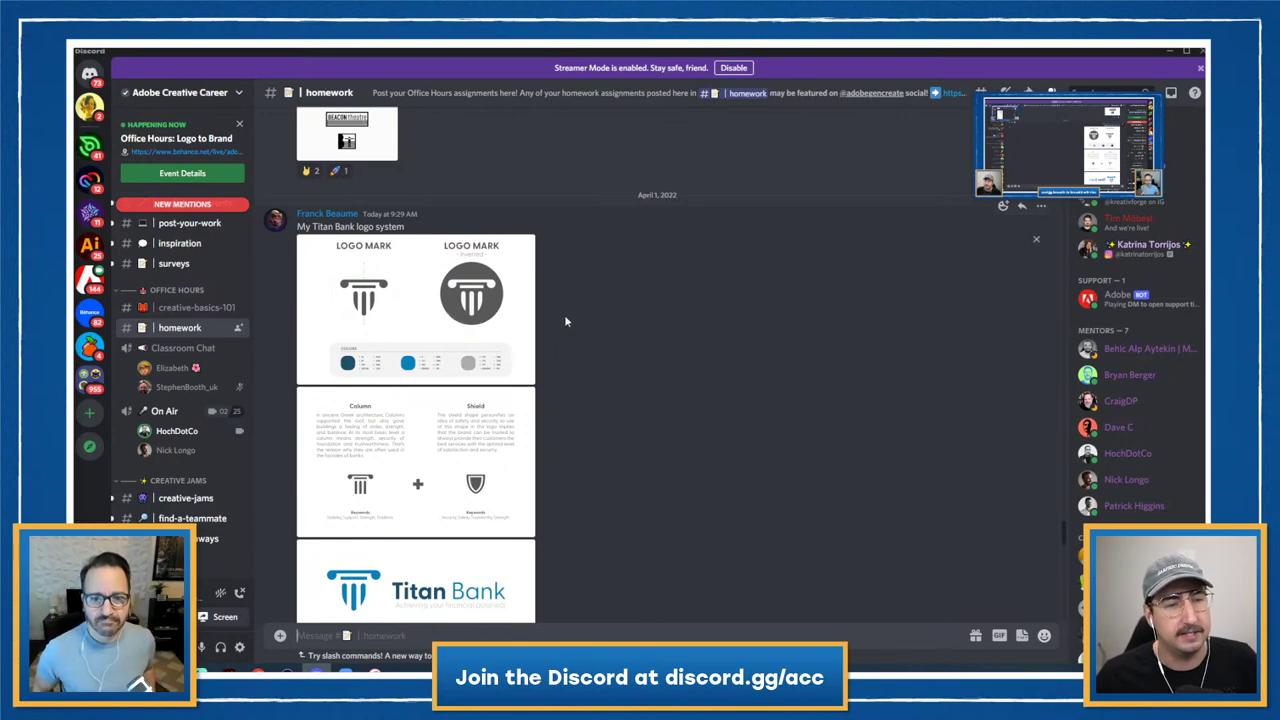
click(482, 318)
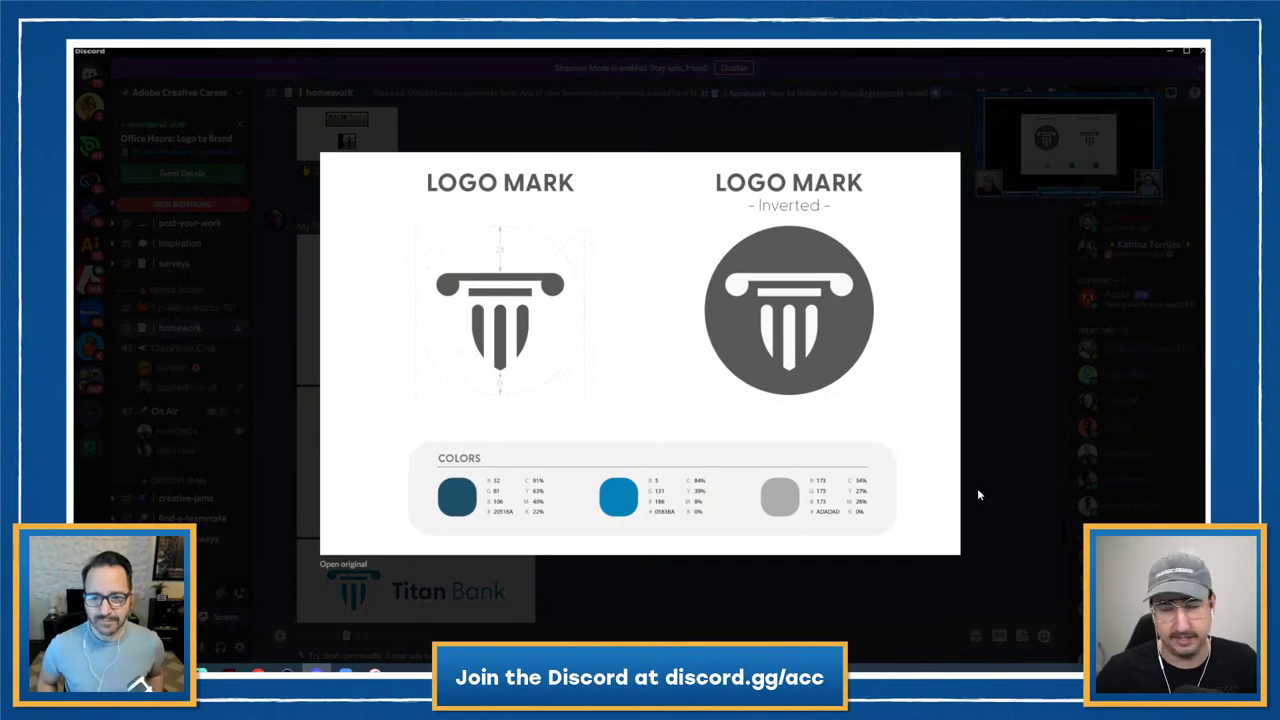
- View the Column and Shield, horizontal logo, and favicons sheets enlarged in turn
key(Tab)
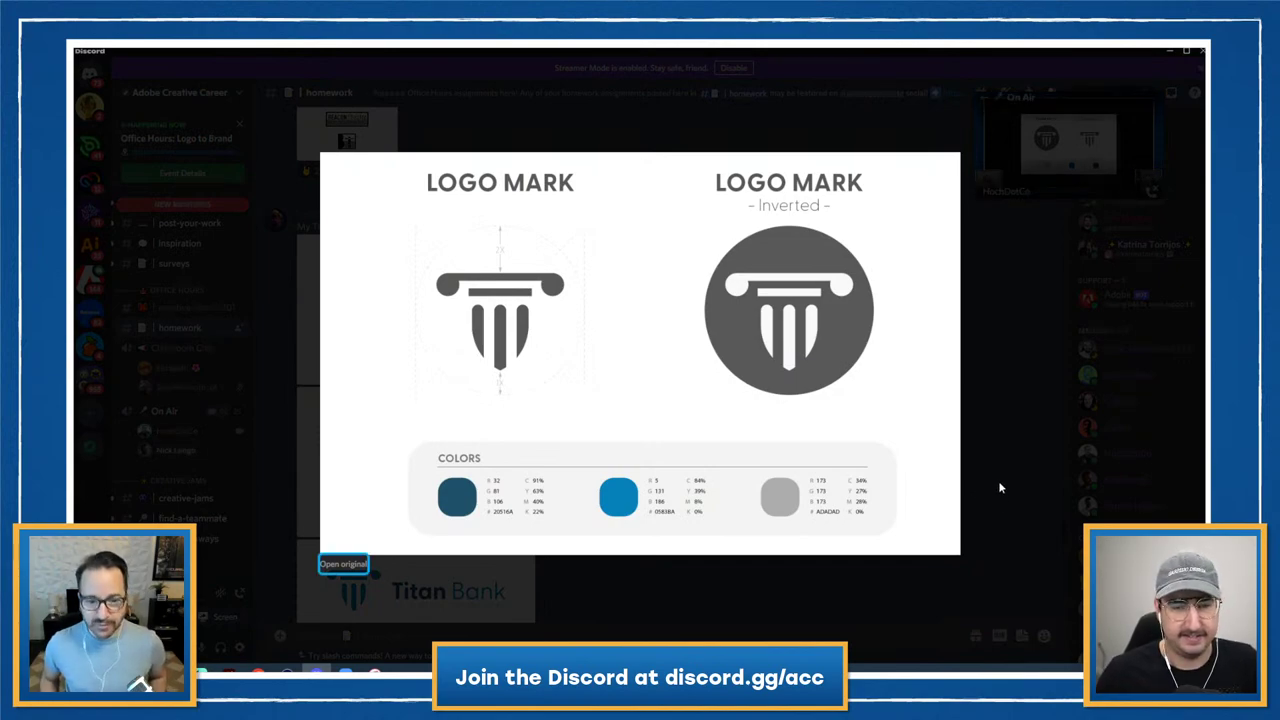
click(977, 488)
click(530, 430)
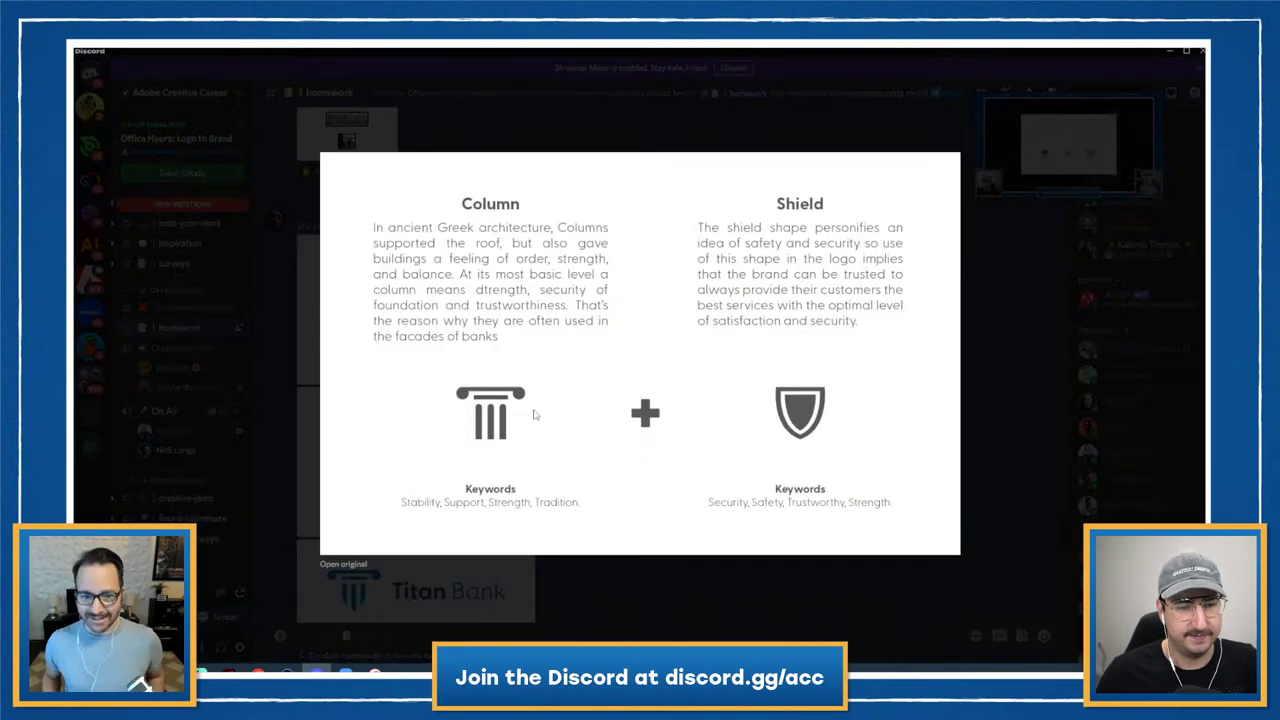
click(1003, 396)
scroll(427, 380, down, 5)
click(427, 335)
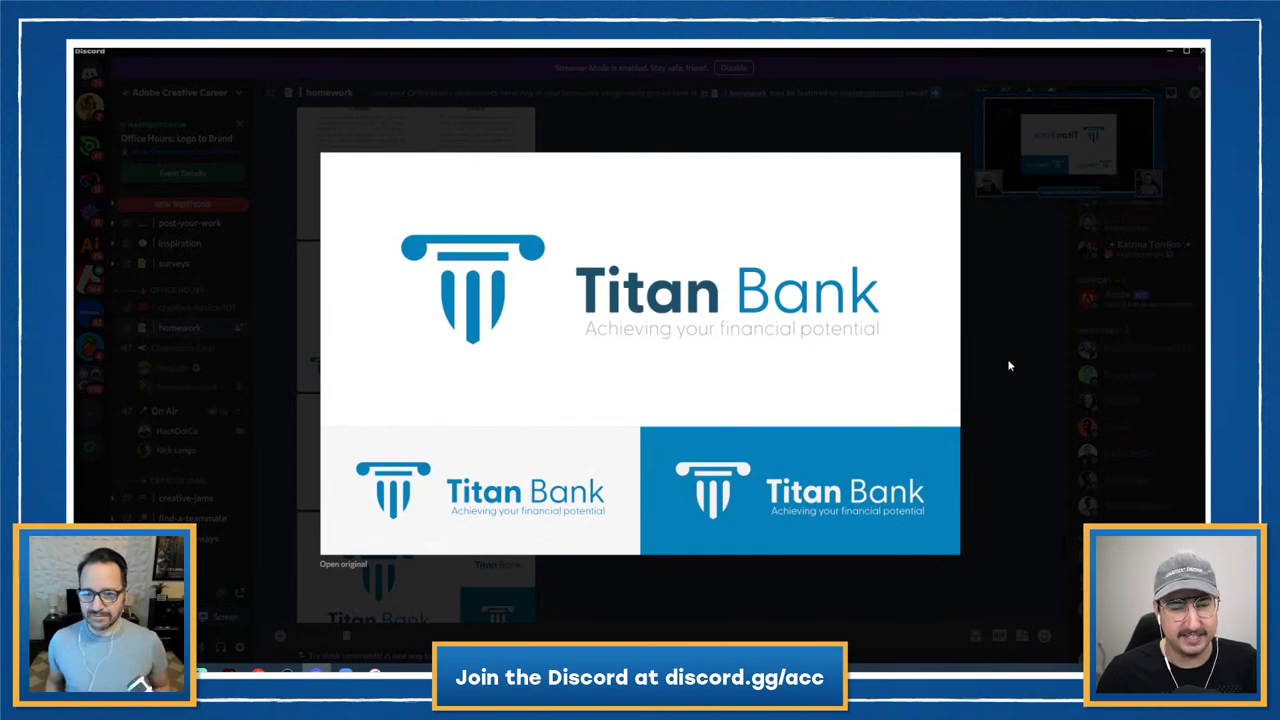
click(1009, 366)
click(393, 273)
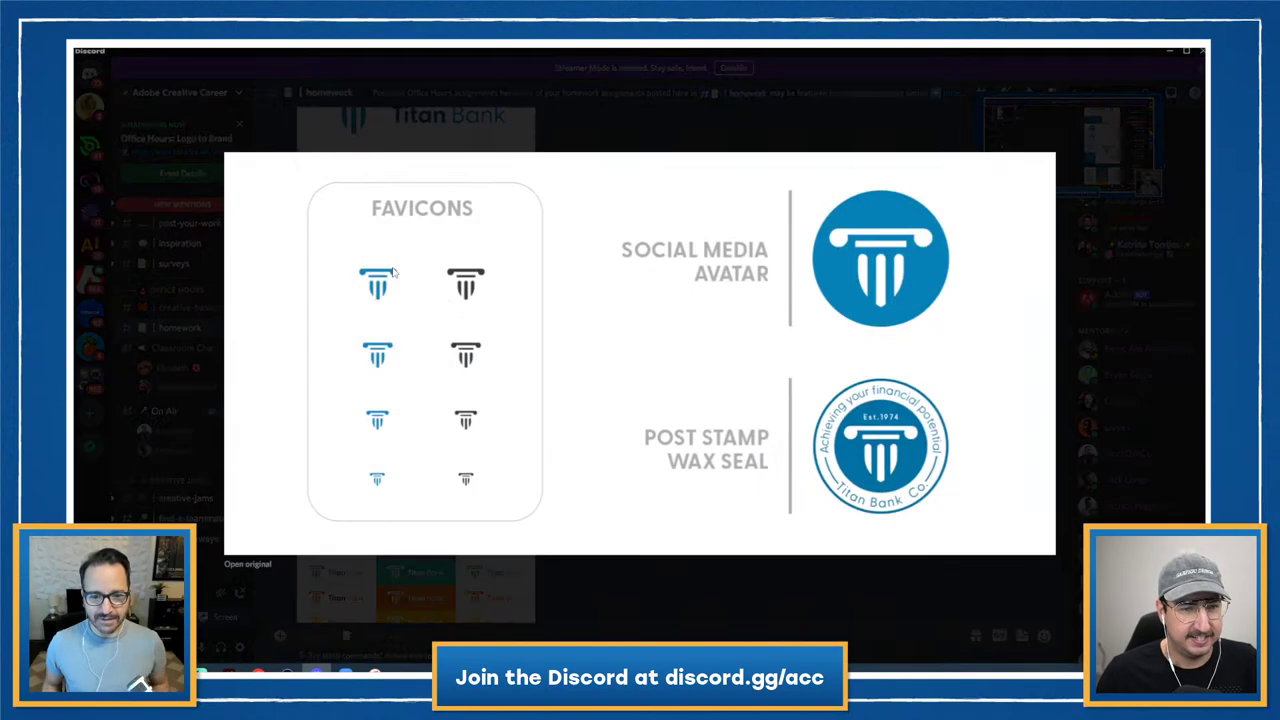
click(1080, 282)
- View the Logotype Iterations sheet, credit card mockup and bank sign photo enlarged, then scroll down
scroll(425, 300, down, 3)
click(447, 303)
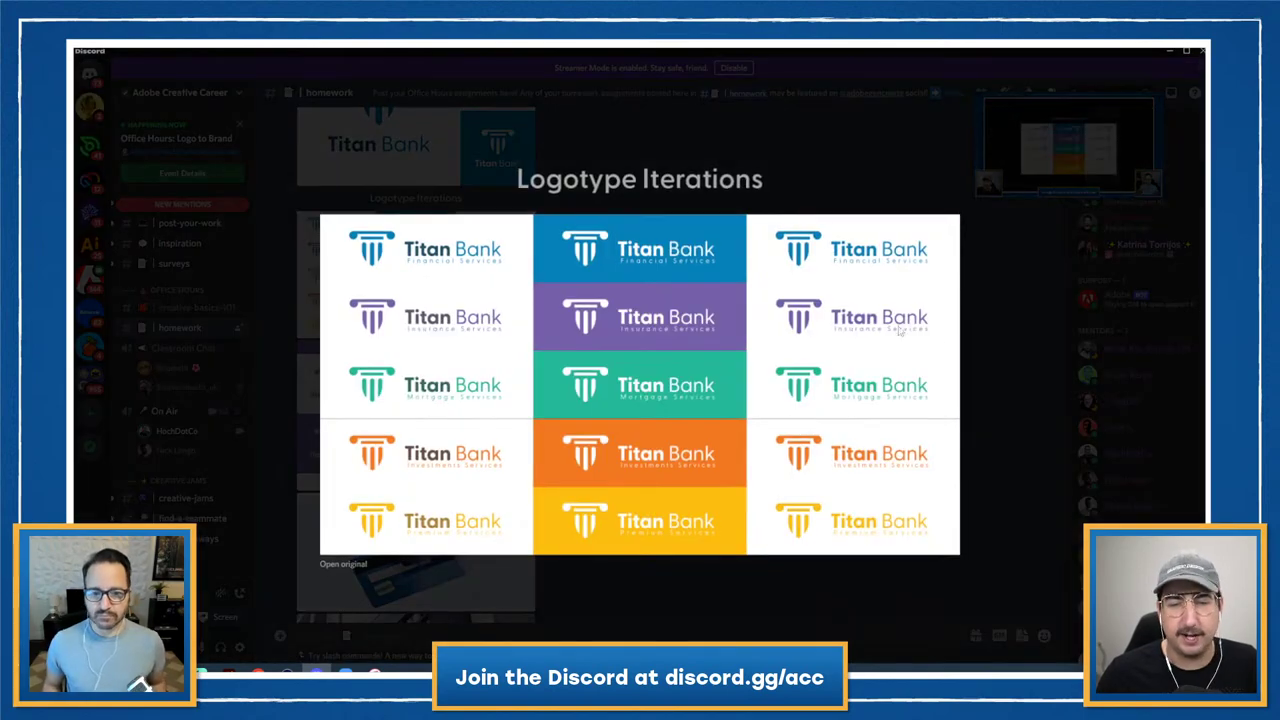
click(974, 336)
click(393, 541)
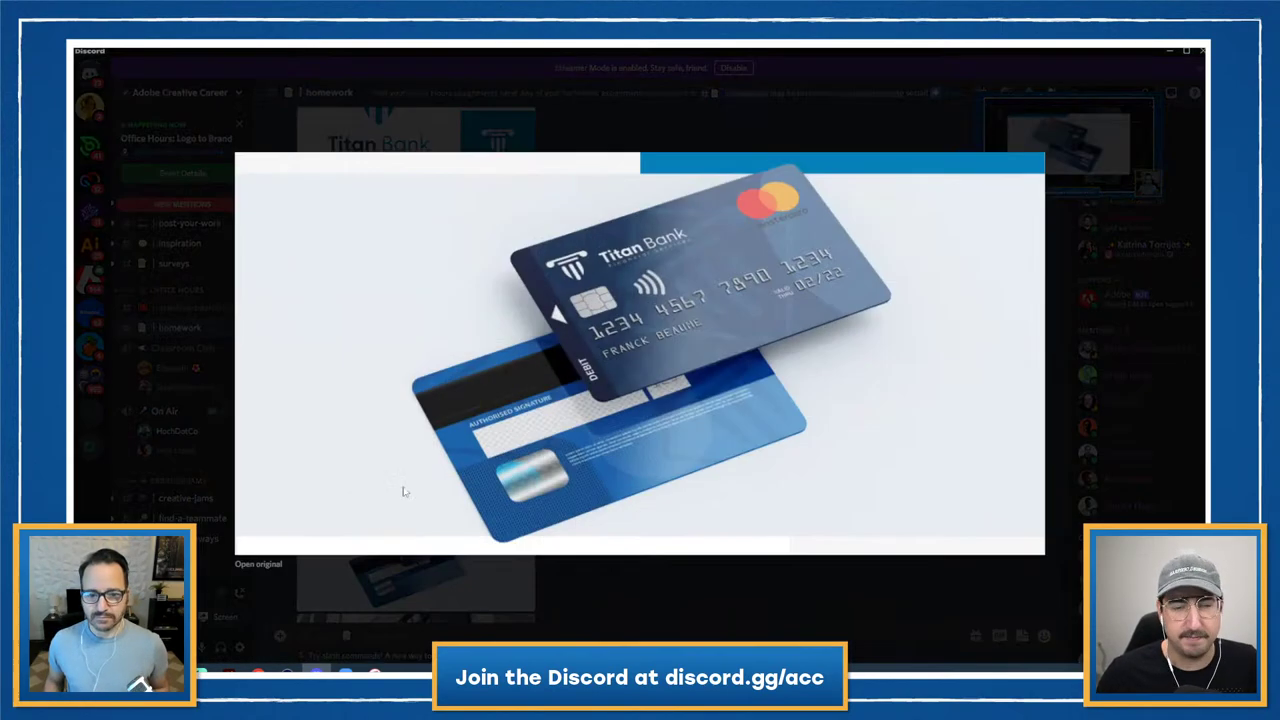
click(769, 126)
scroll(591, 388, down, 5)
click(435, 332)
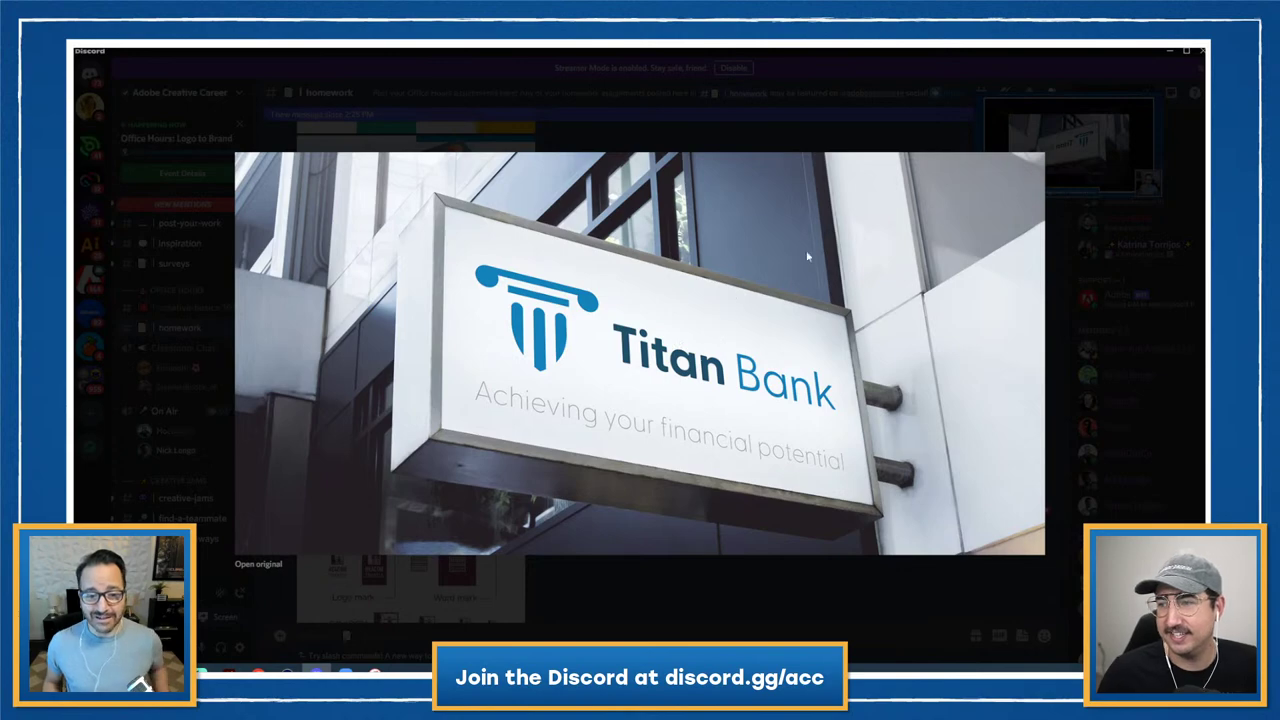
click(912, 134)
scroll(620, 327, down, 5)
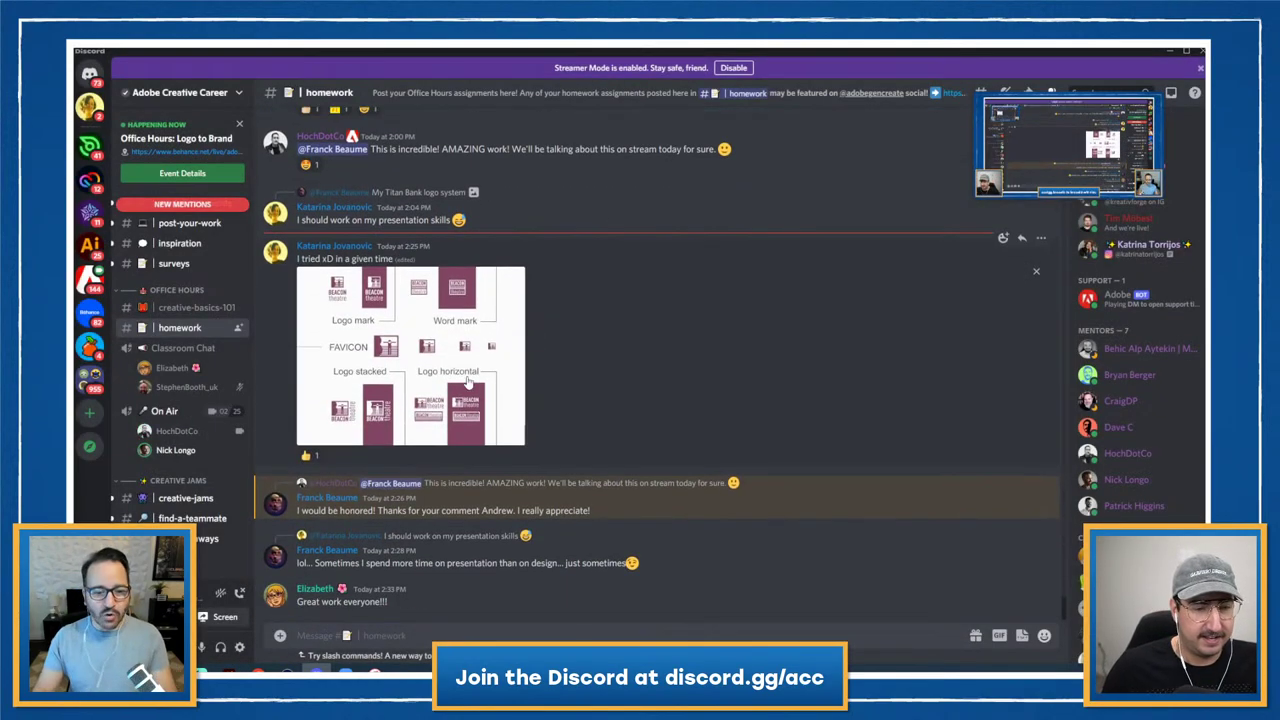
- Enlarge the Beacon theatre logo sheet, close it, and reopen it full-size
click(467, 381)
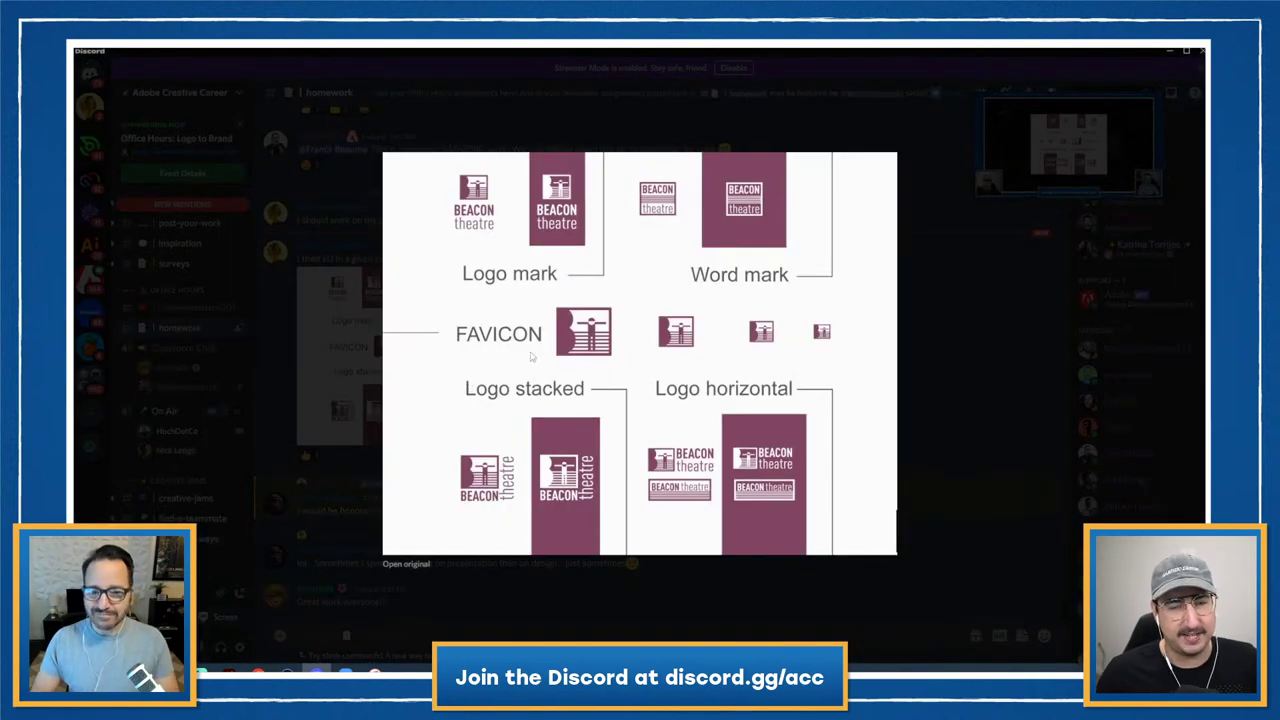
click(968, 297)
click(450, 346)
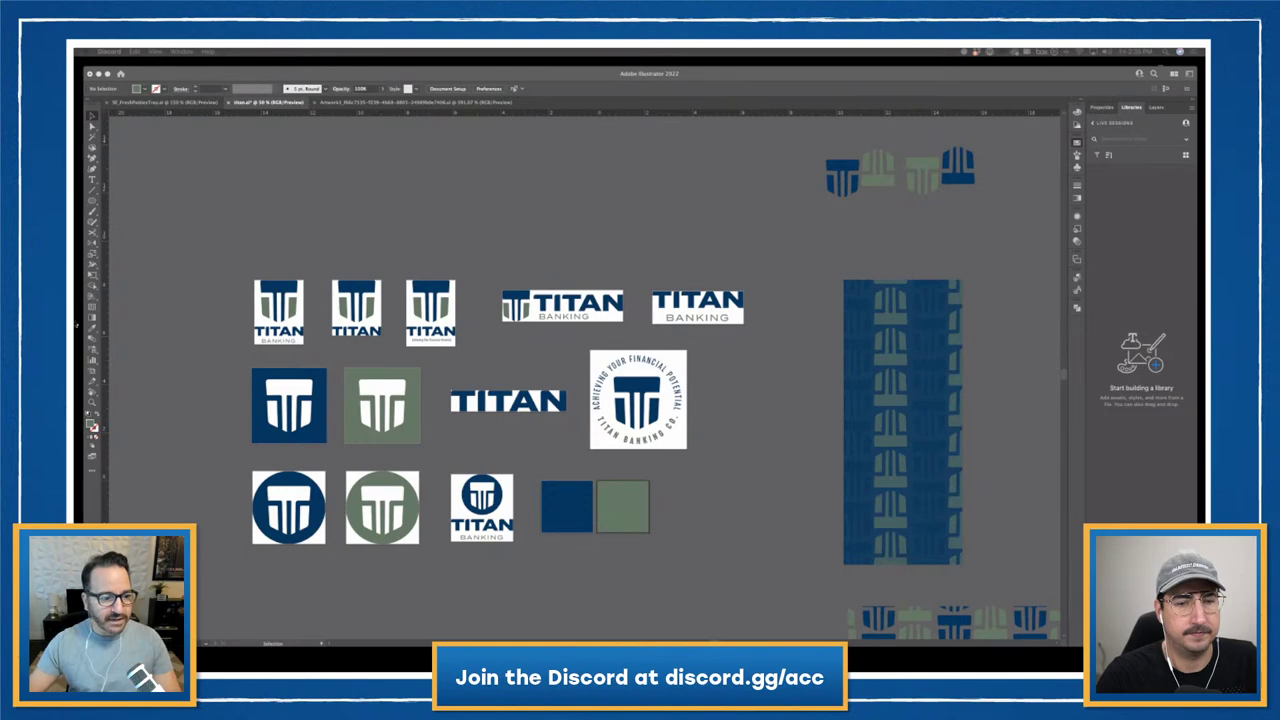
- Copy the first TITAN logo to the canvas top and move Artboard 1 up around the copy
click(265, 338)
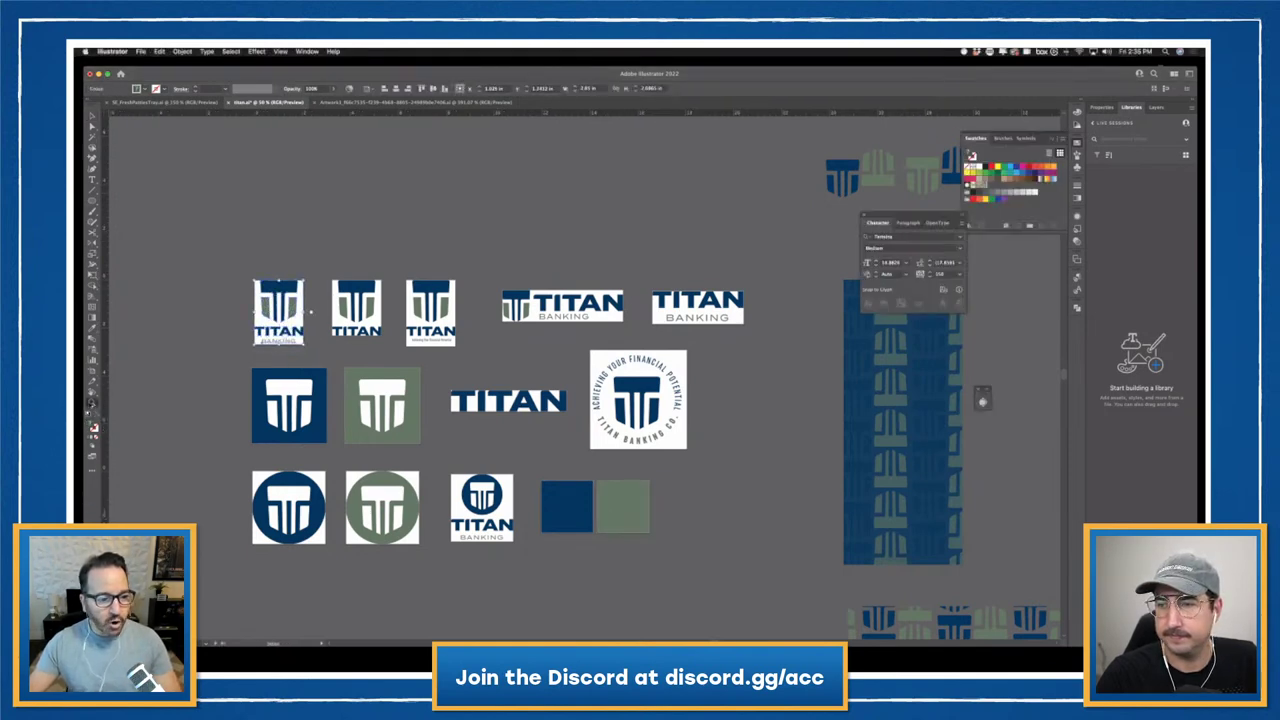
key(super+equal)
key(super+equal)
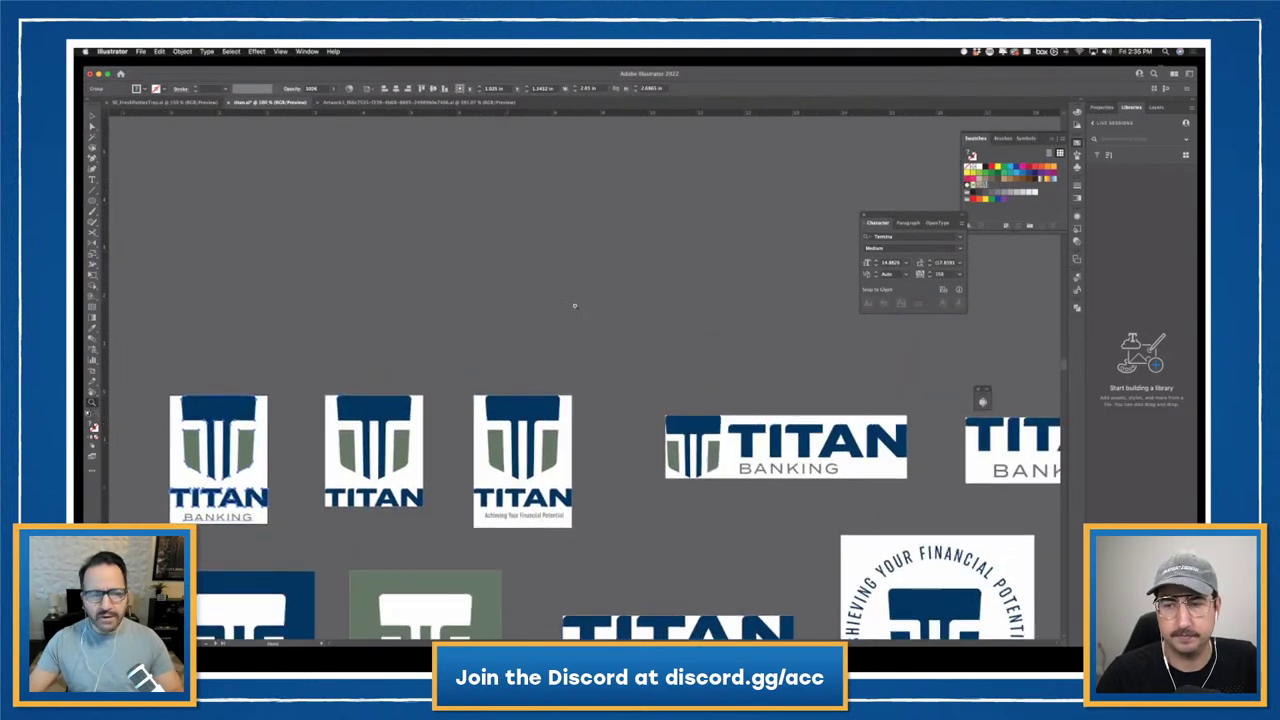
click(200, 331)
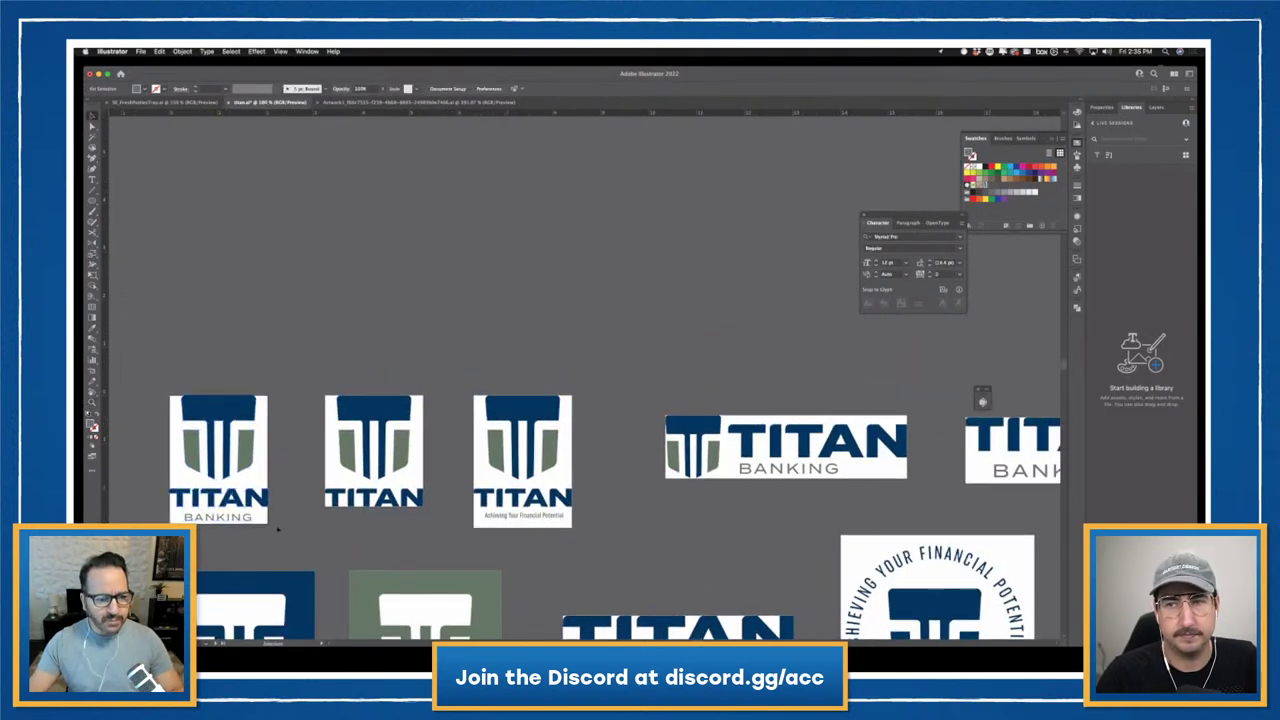
click(224, 445)
drag(226, 417, 580, 182)
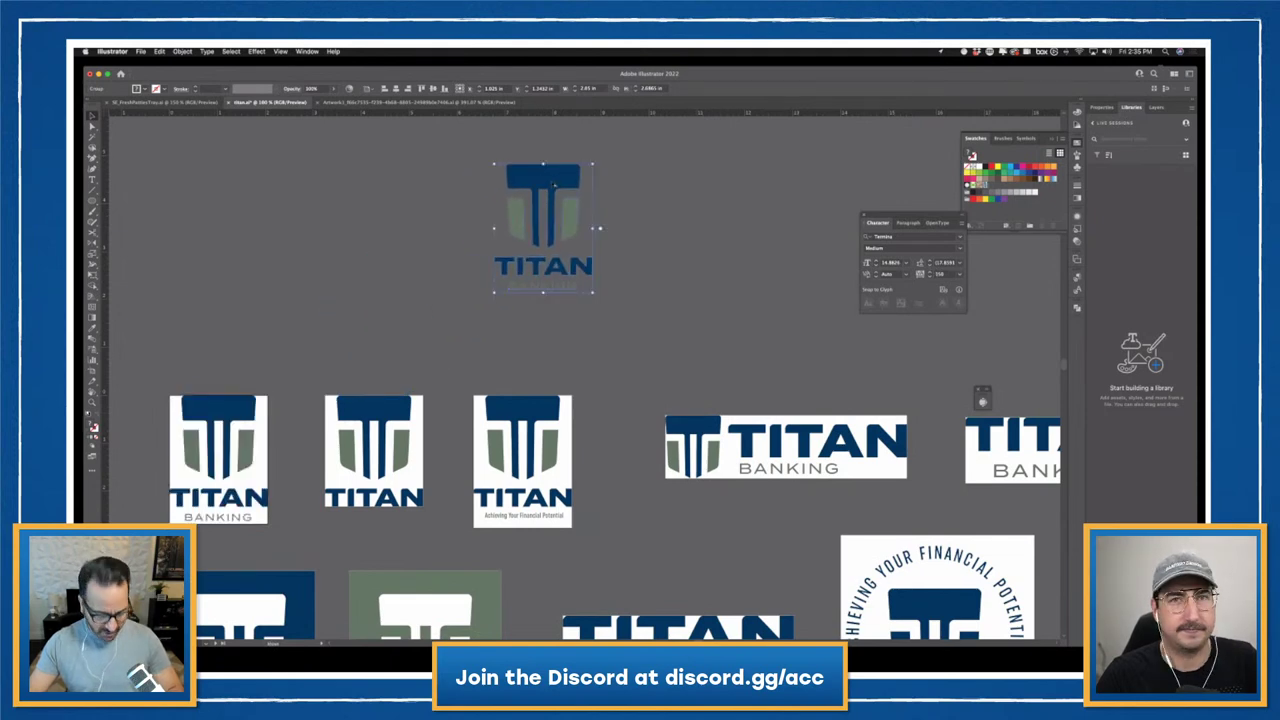
click(405, 286)
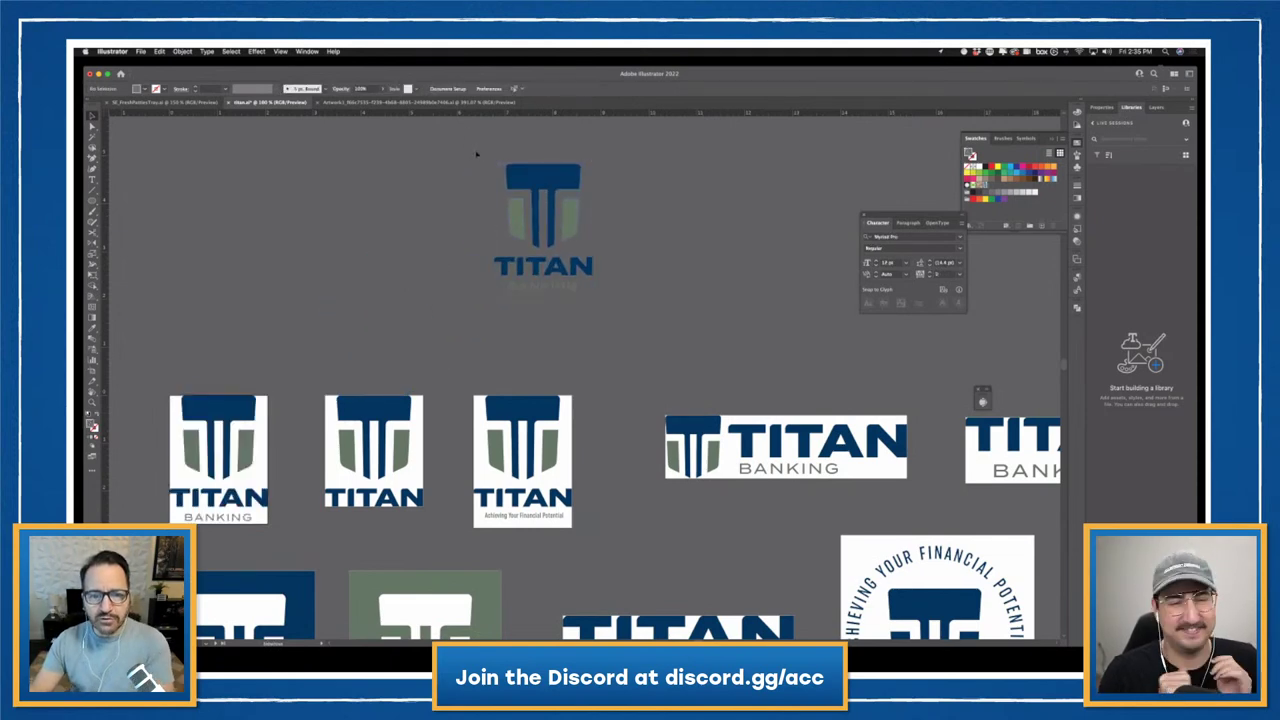
key(super+z)
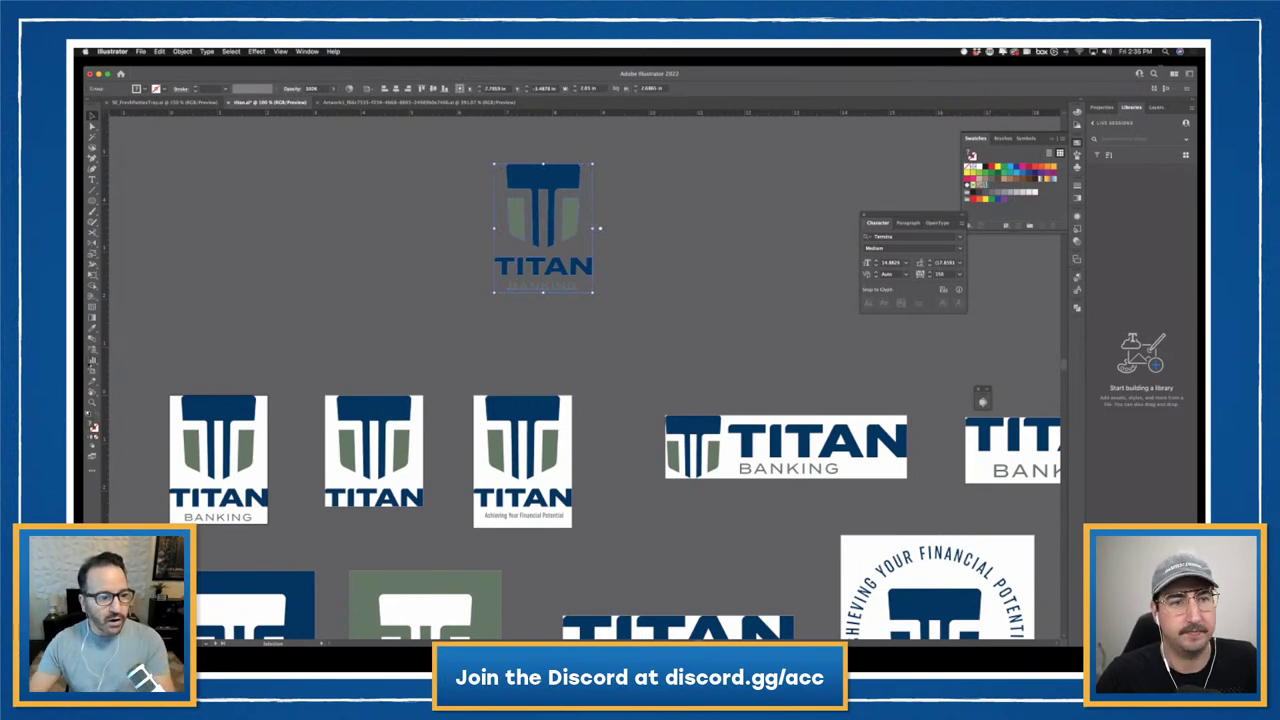
click(92, 366)
drag(213, 404, 538, 172)
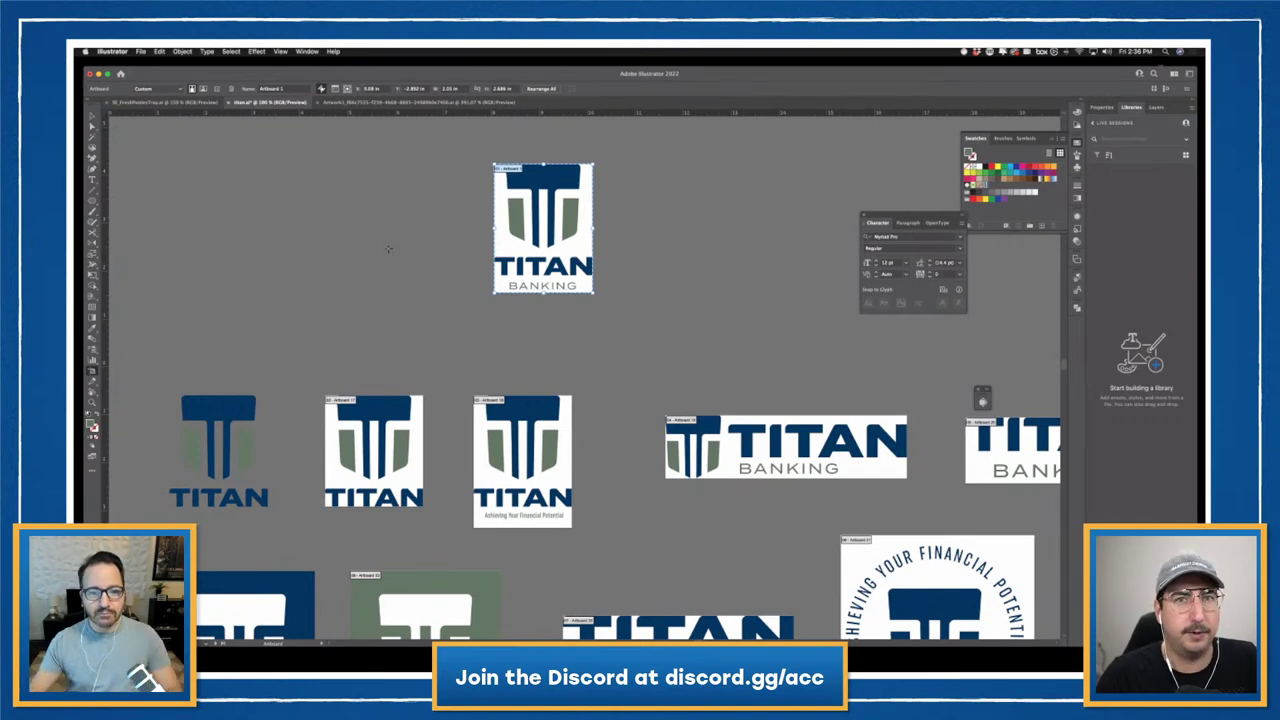
click(92, 117)
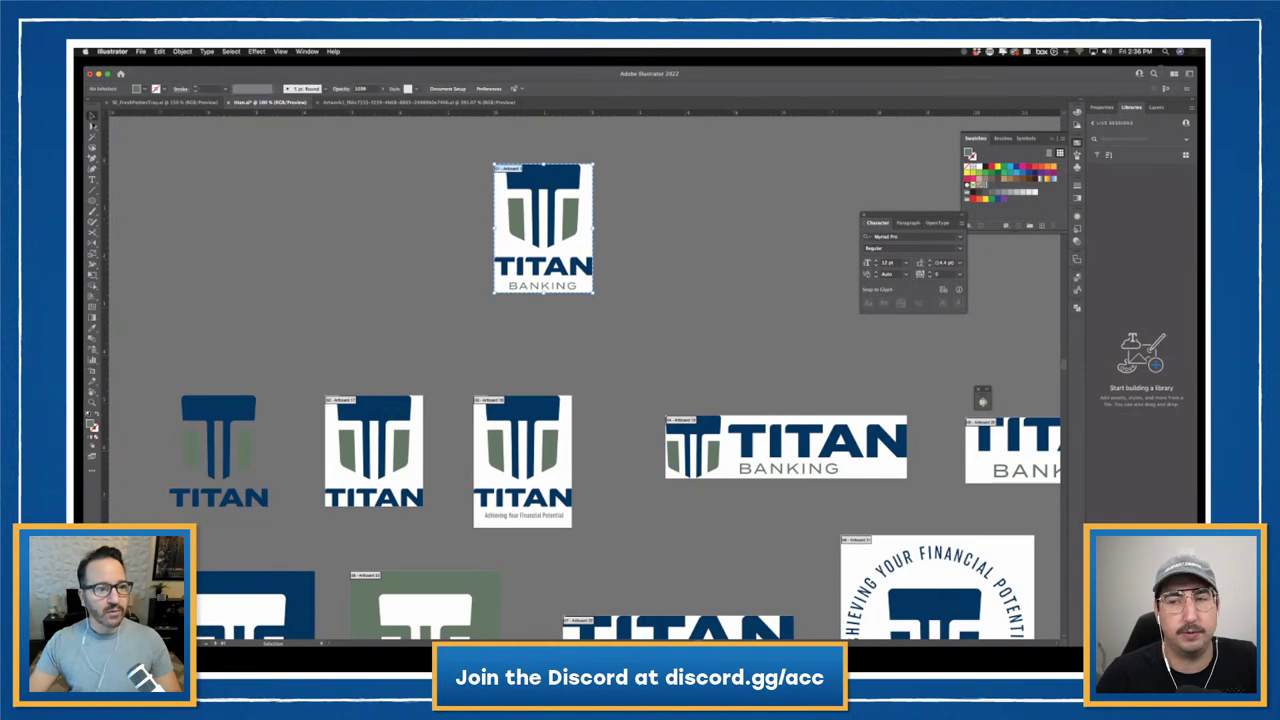
key(super+y)
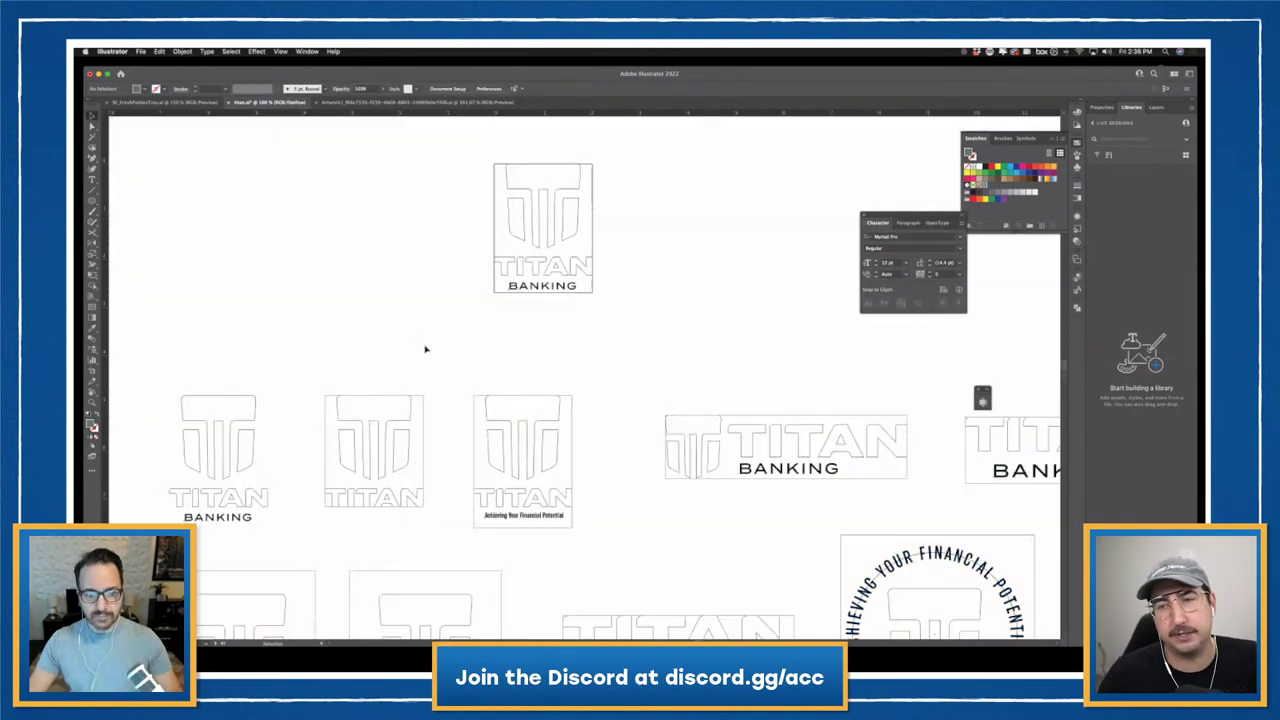
click(92, 402)
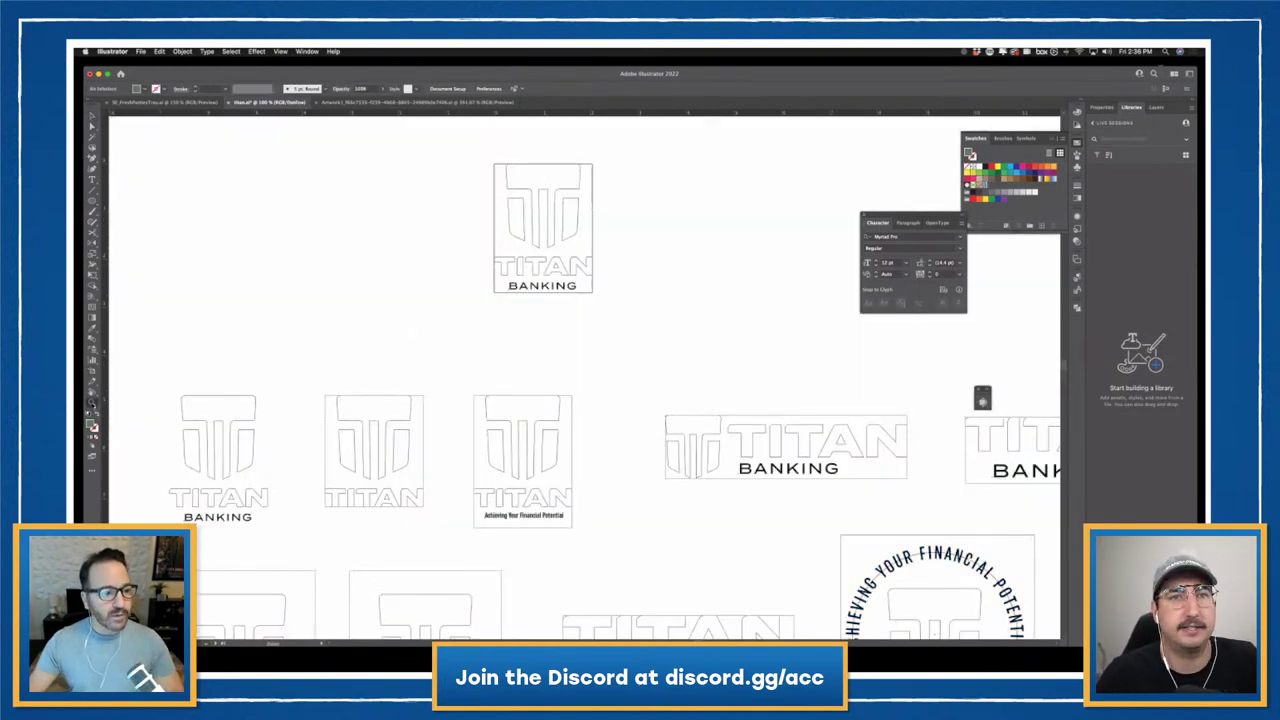
drag(483, 149, 608, 281)
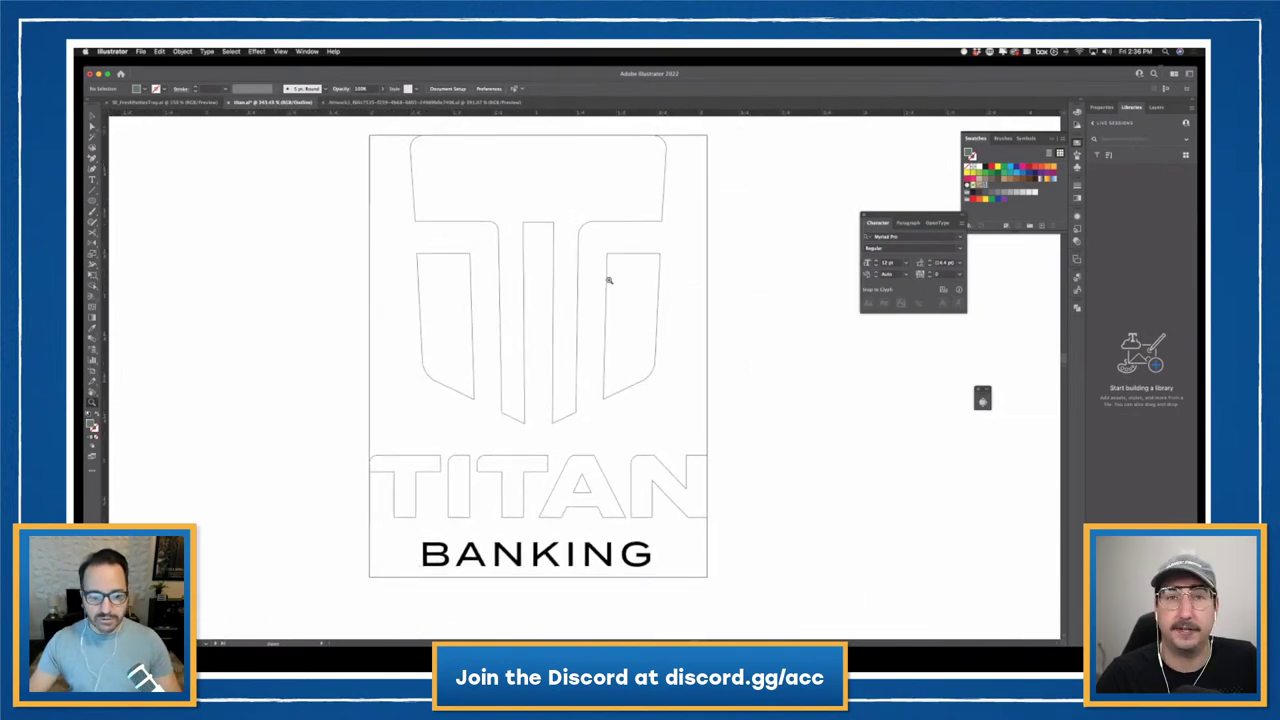
key(super+minus)
key(super+minus)
key(super+minus)
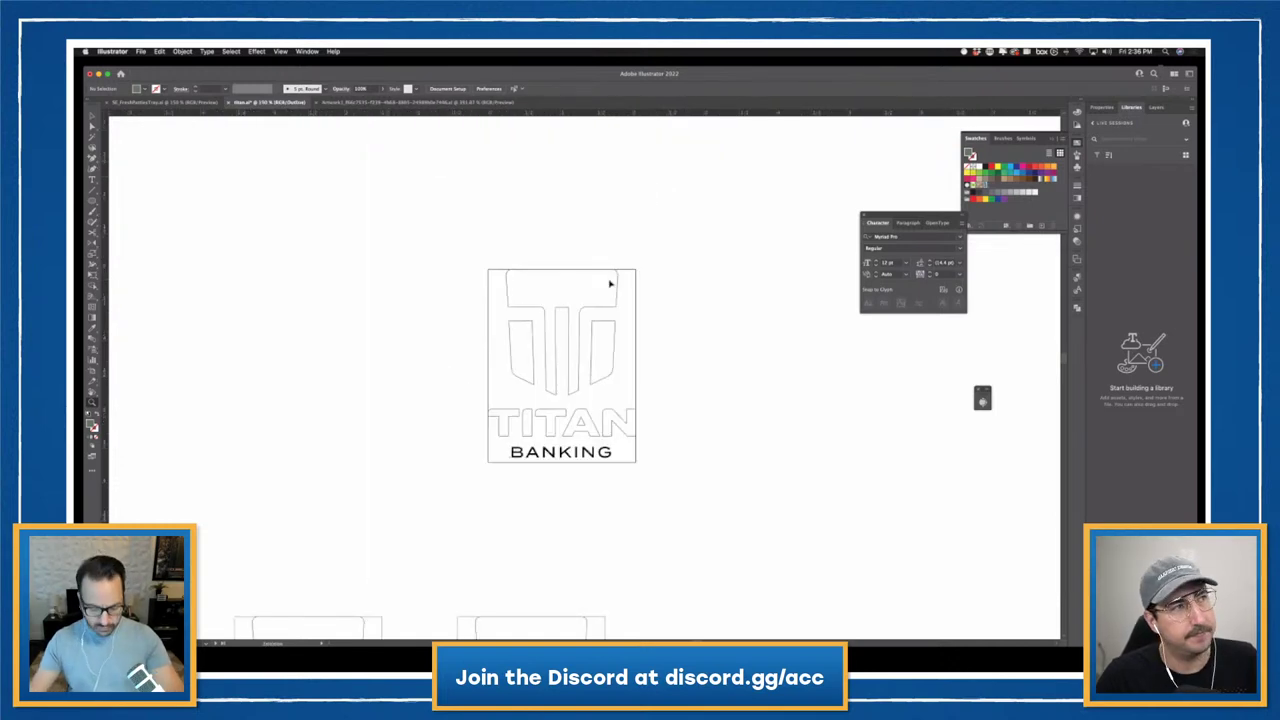
key(super+y)
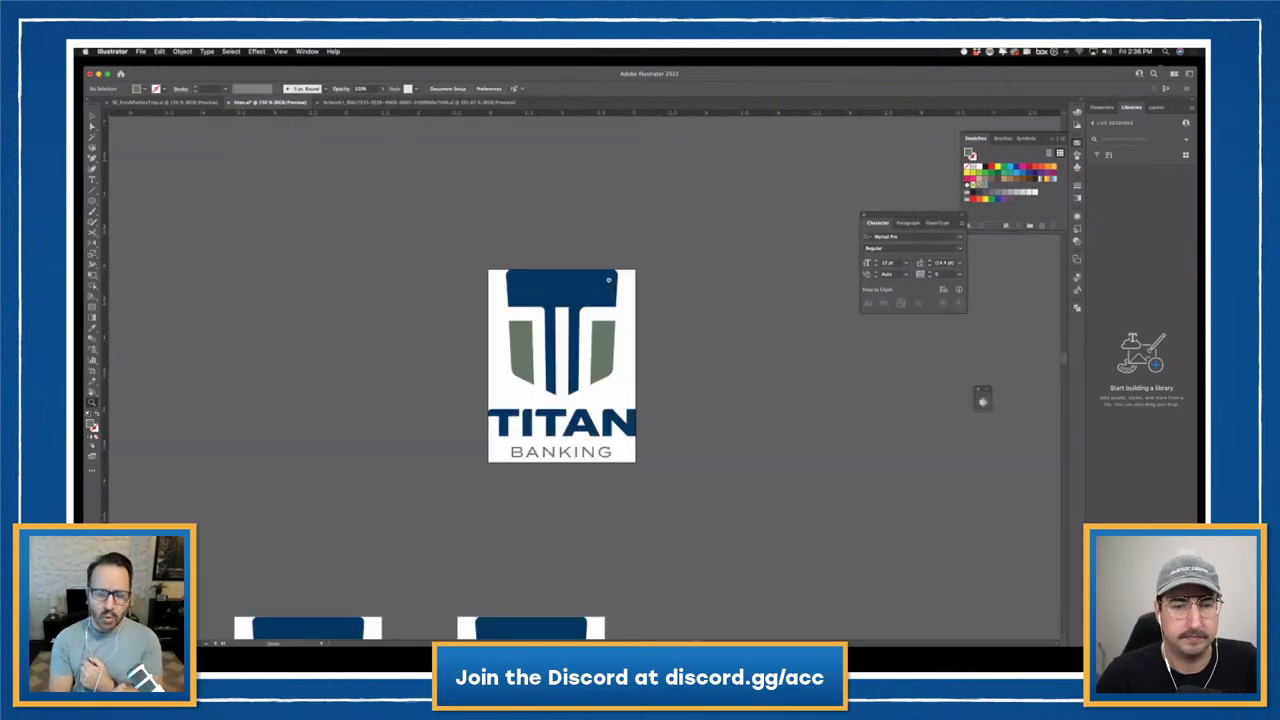
key(super+minus)
key(super+minus)
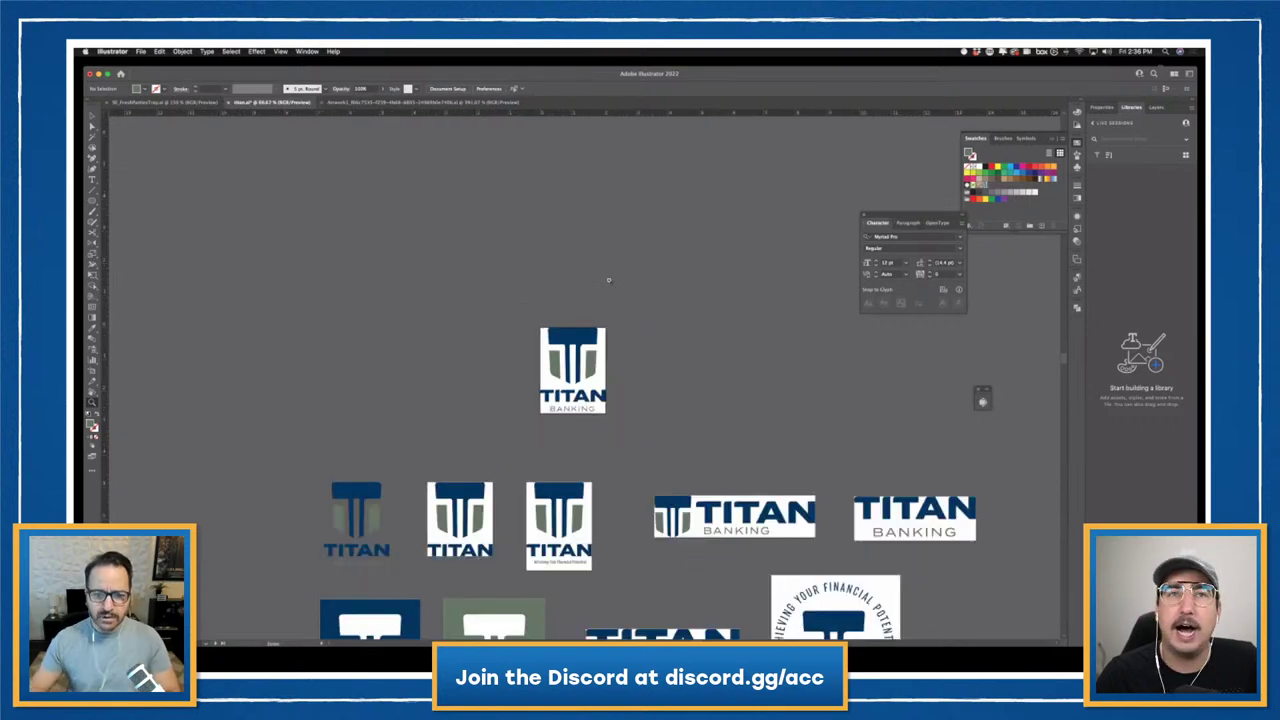
scroll(606, 459, down, 5)
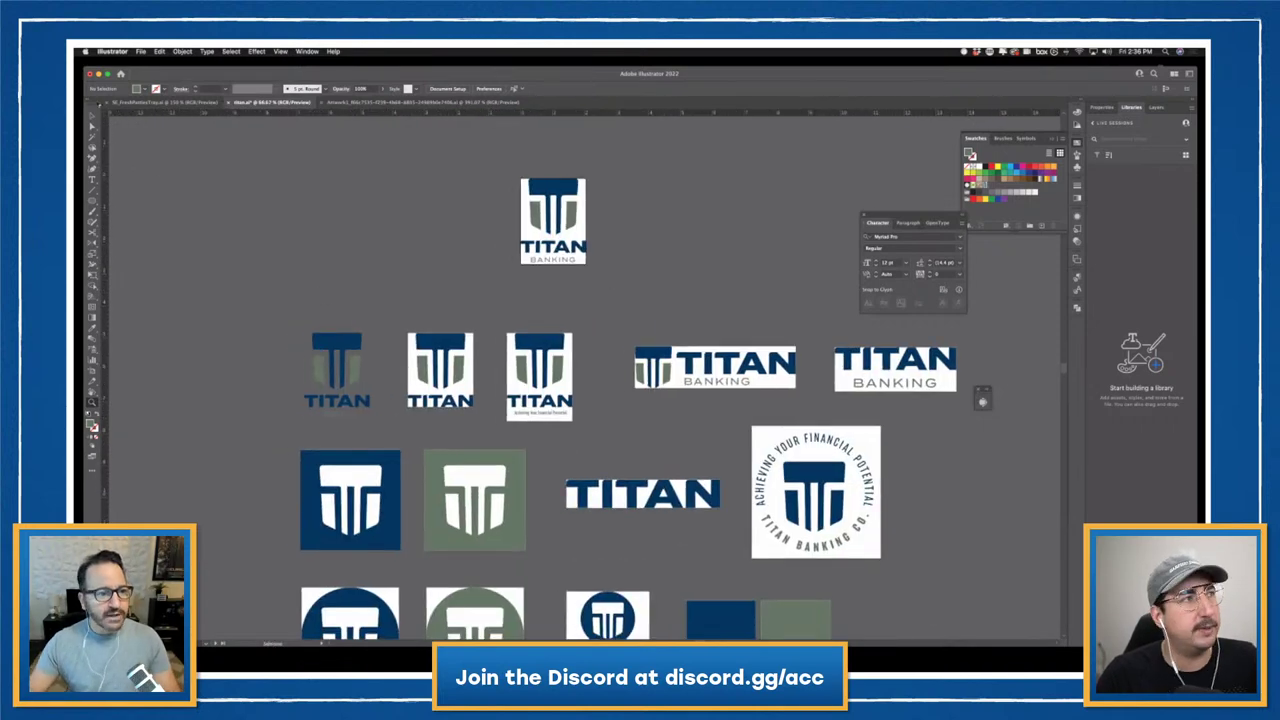
- Select and delete the faded first TITAN logo
key(super+minus)
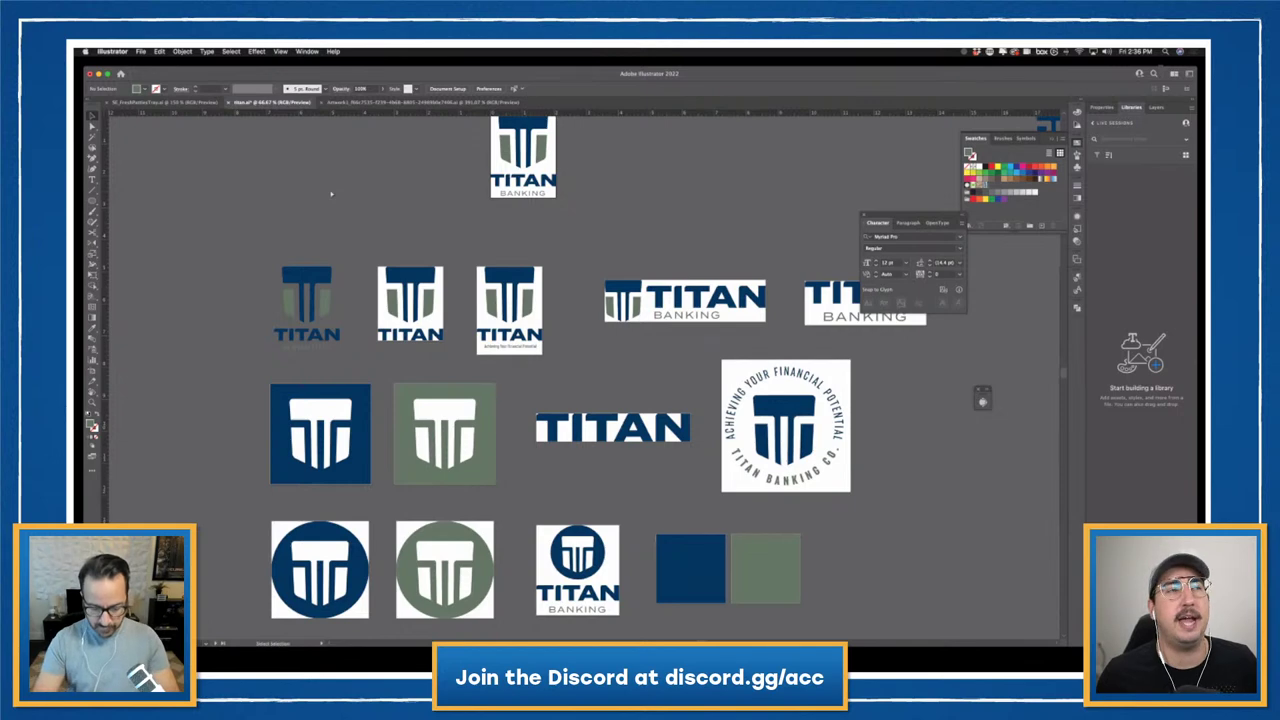
key(super+a)
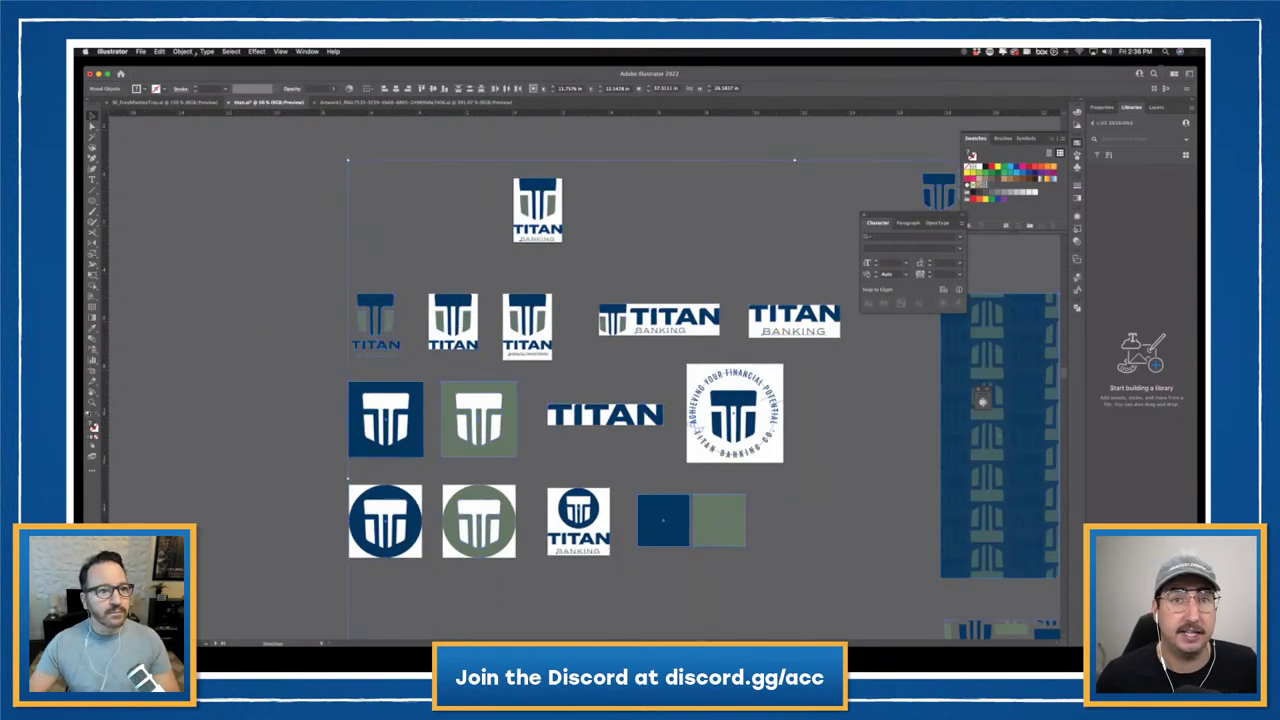
click(188, 52)
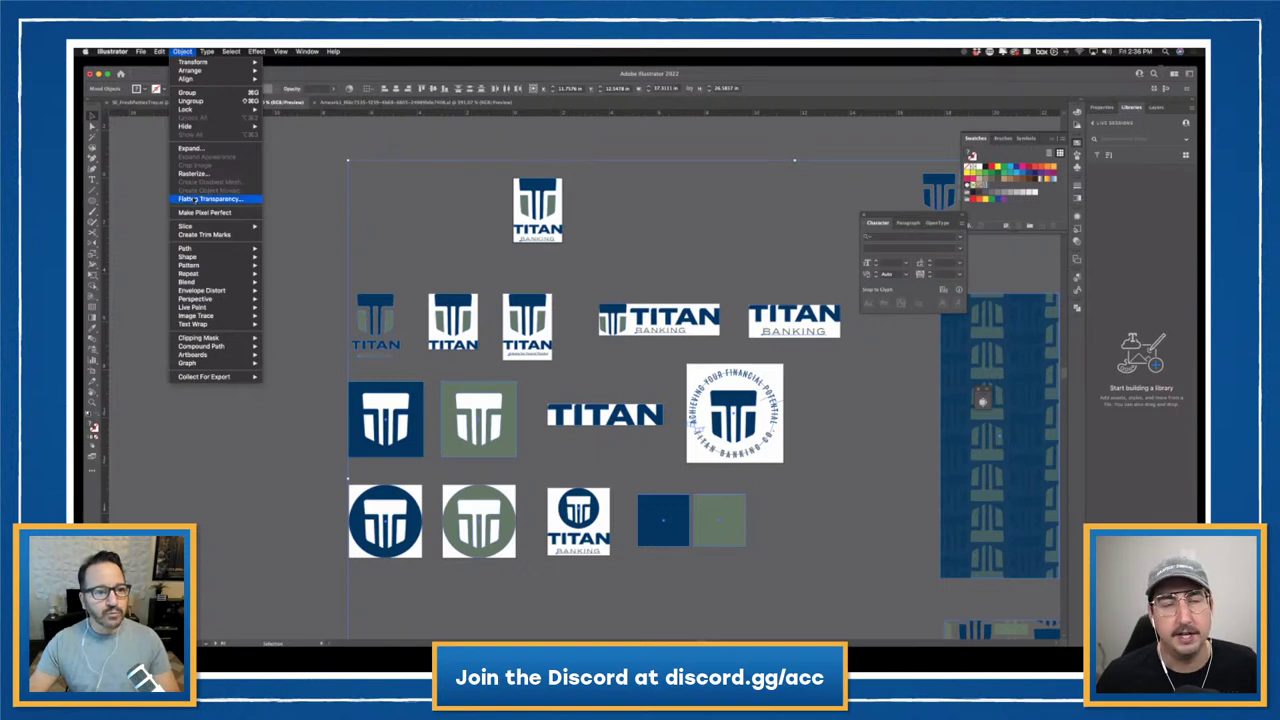
click(182, 52)
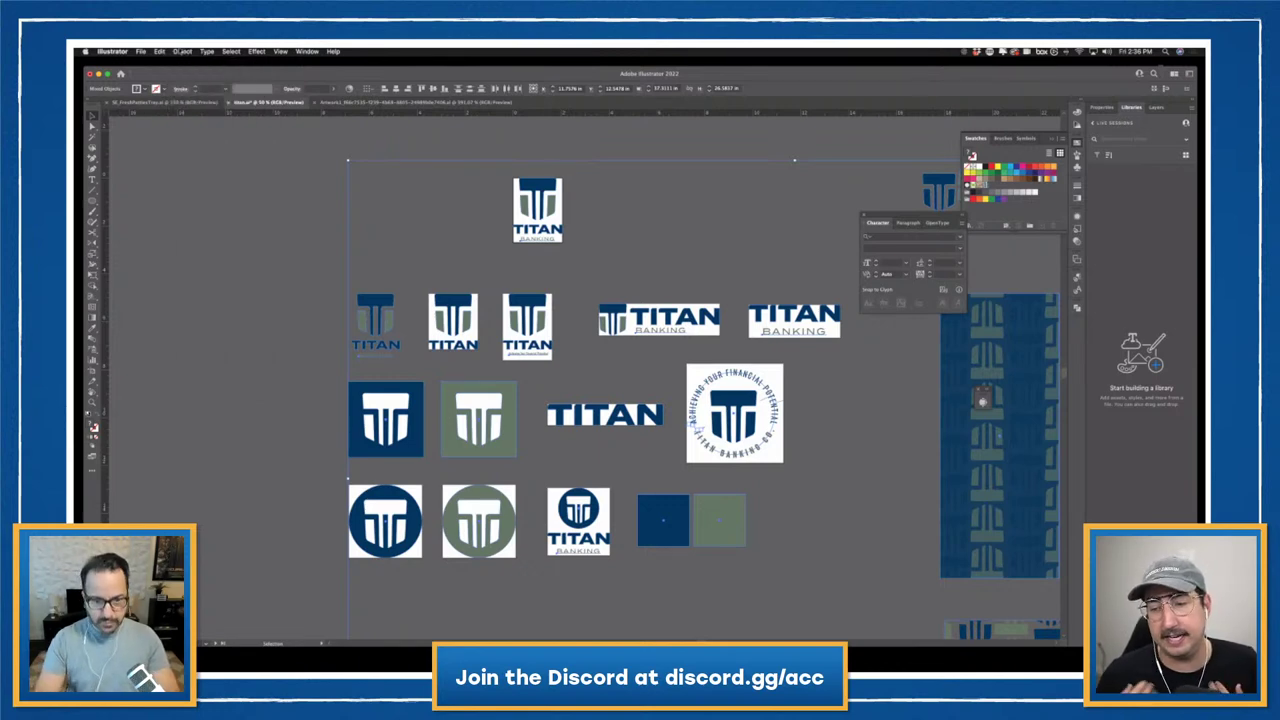
click(234, 181)
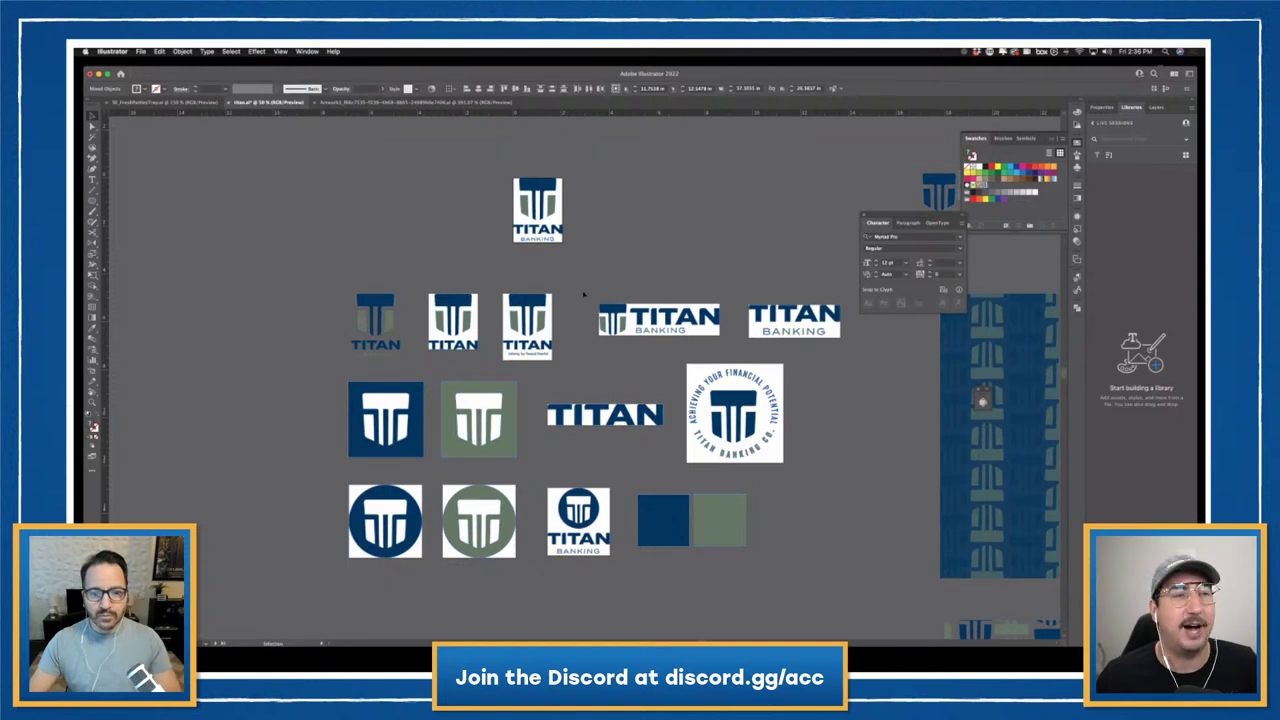
scroll(251, 270, right, 3)
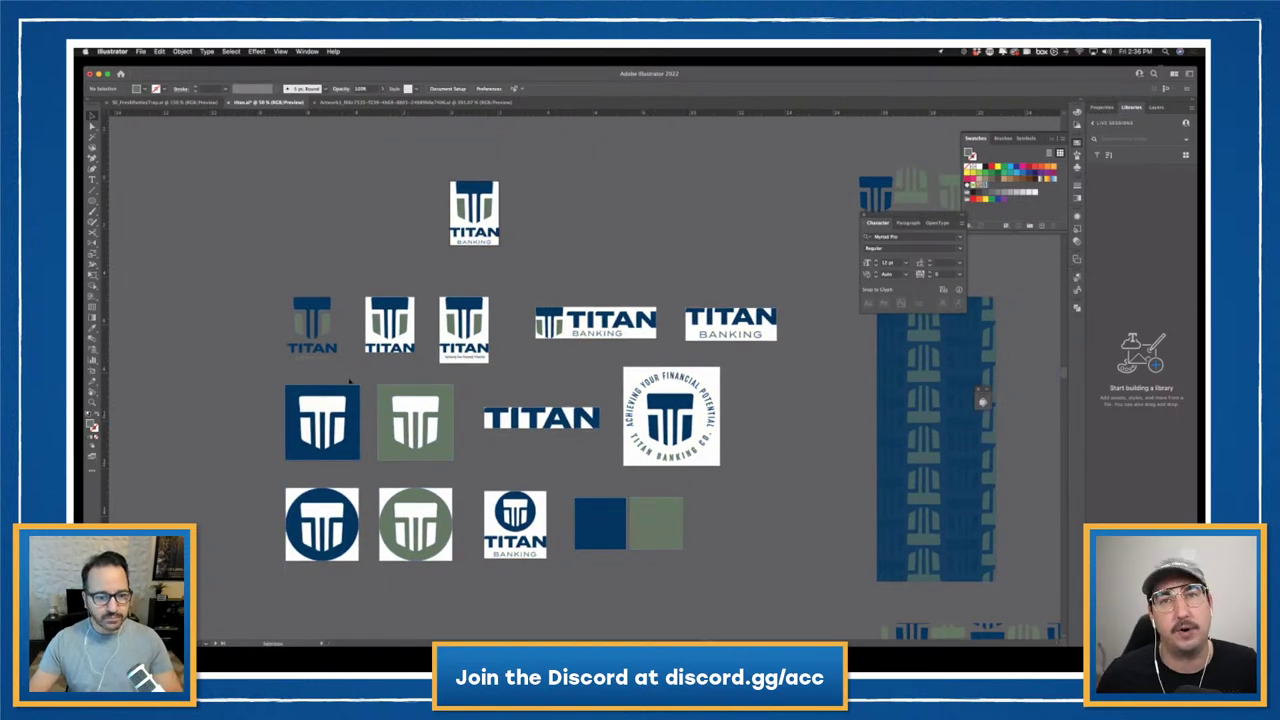
drag(251, 270, 354, 383)
key(Delete)
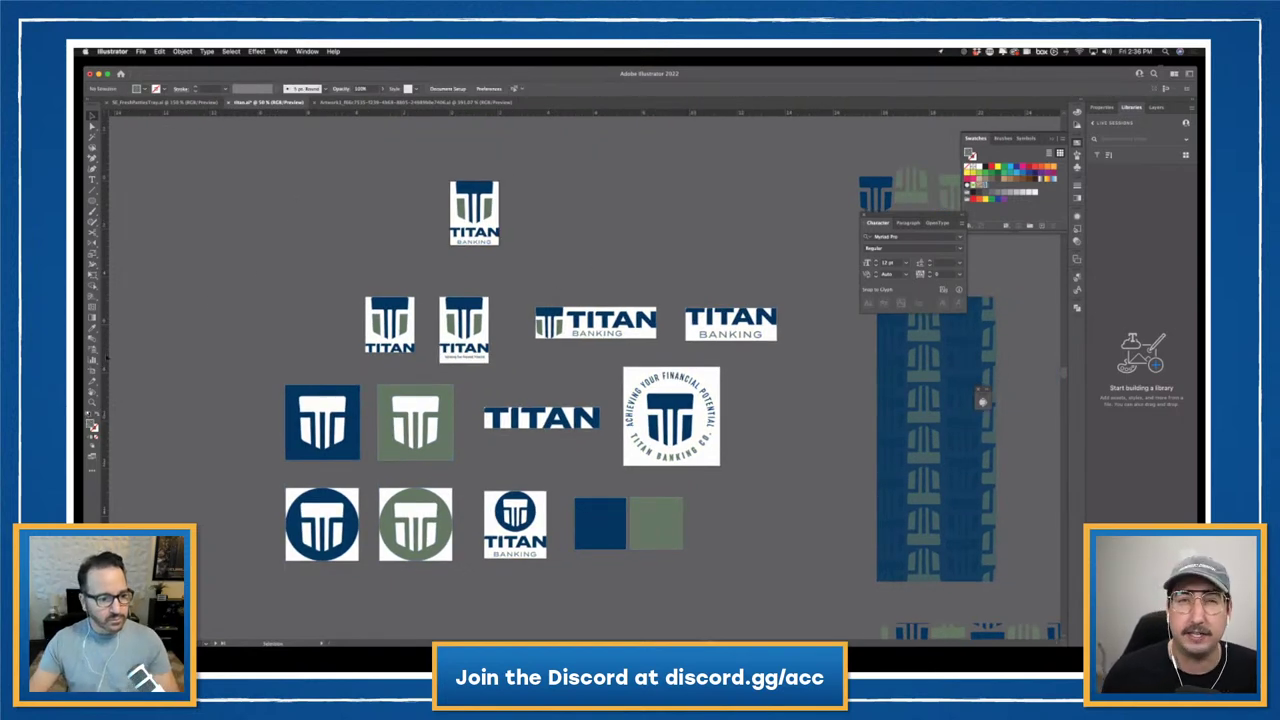
- Move the top logo's artboard into the empty first slot and zoom out to all artboards
click(92, 372)
drag(474, 213, 318, 323)
click(92, 117)
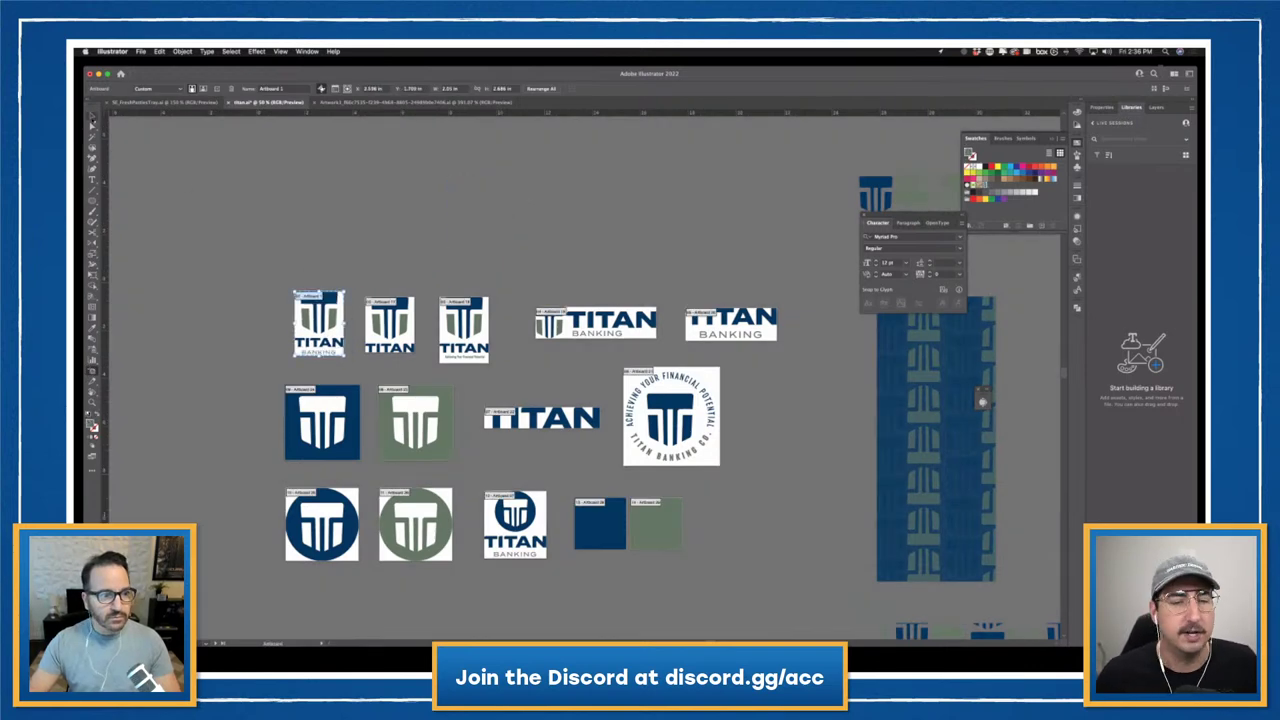
scroll(548, 249, down, 2)
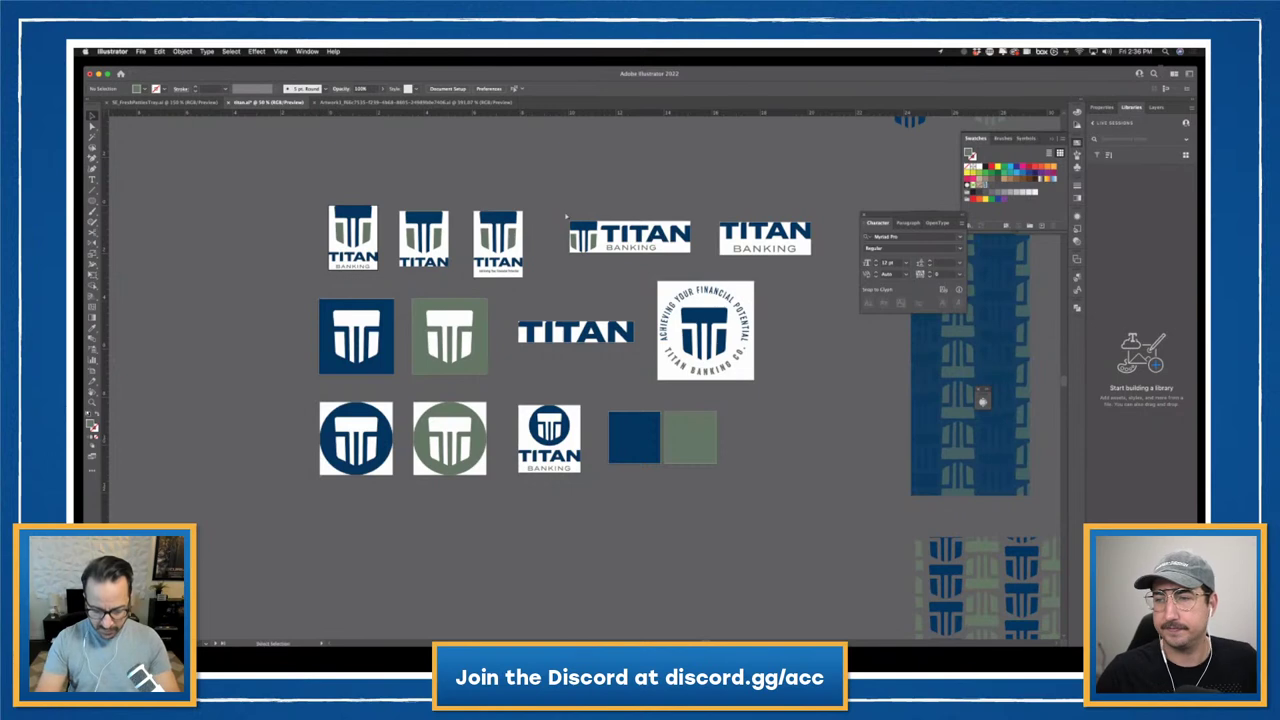
scroll(566, 216, up, 4)
scroll(623, 237, right, 5)
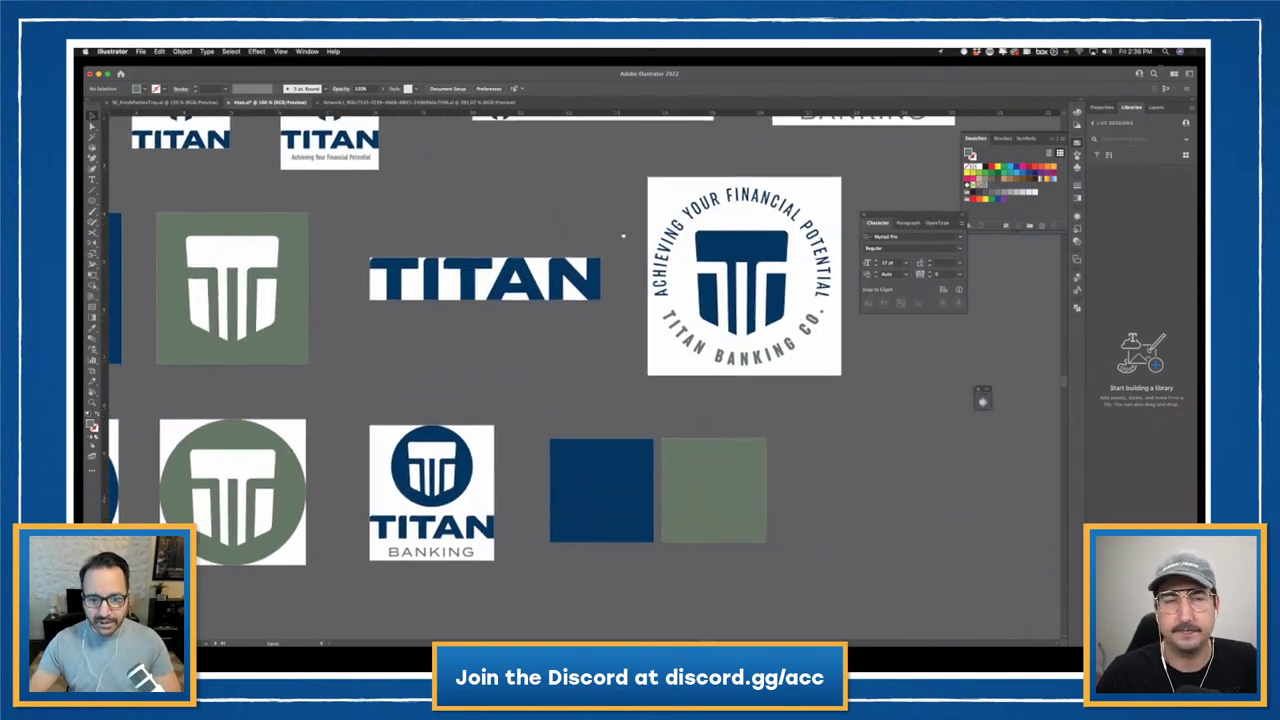
scroll(576, 511, down, 2)
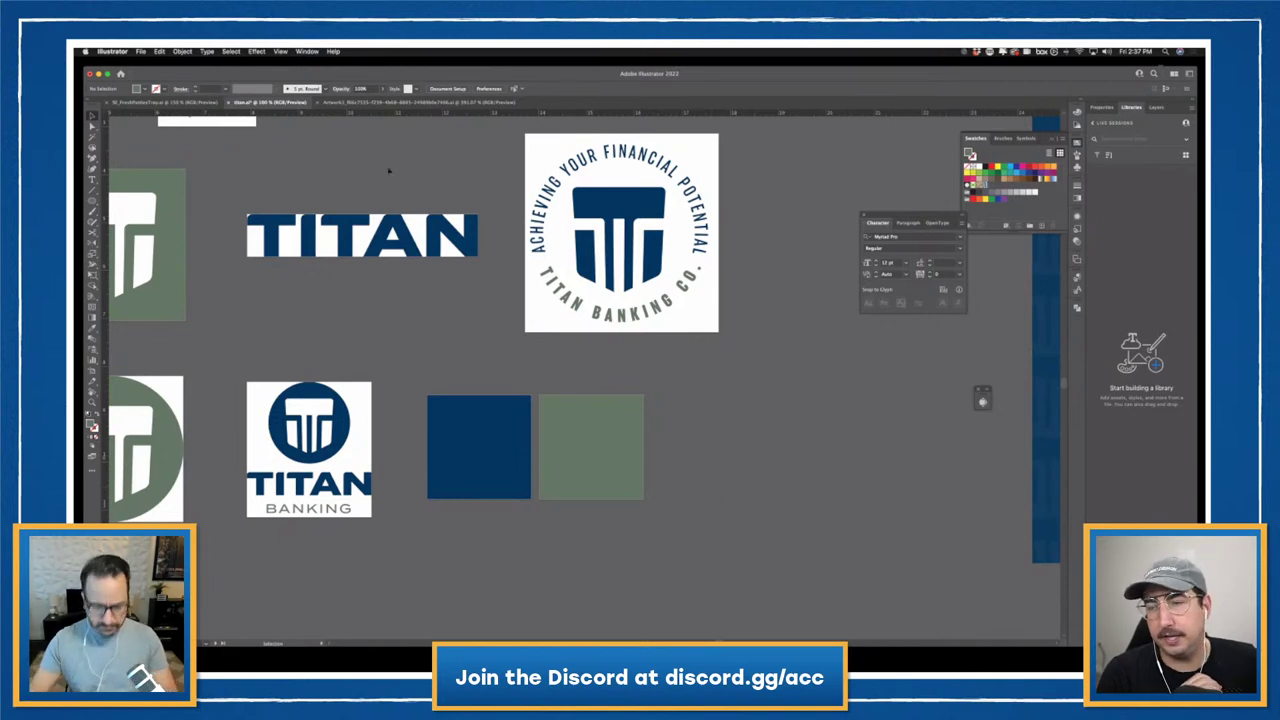
key(ctrl+alt+0)
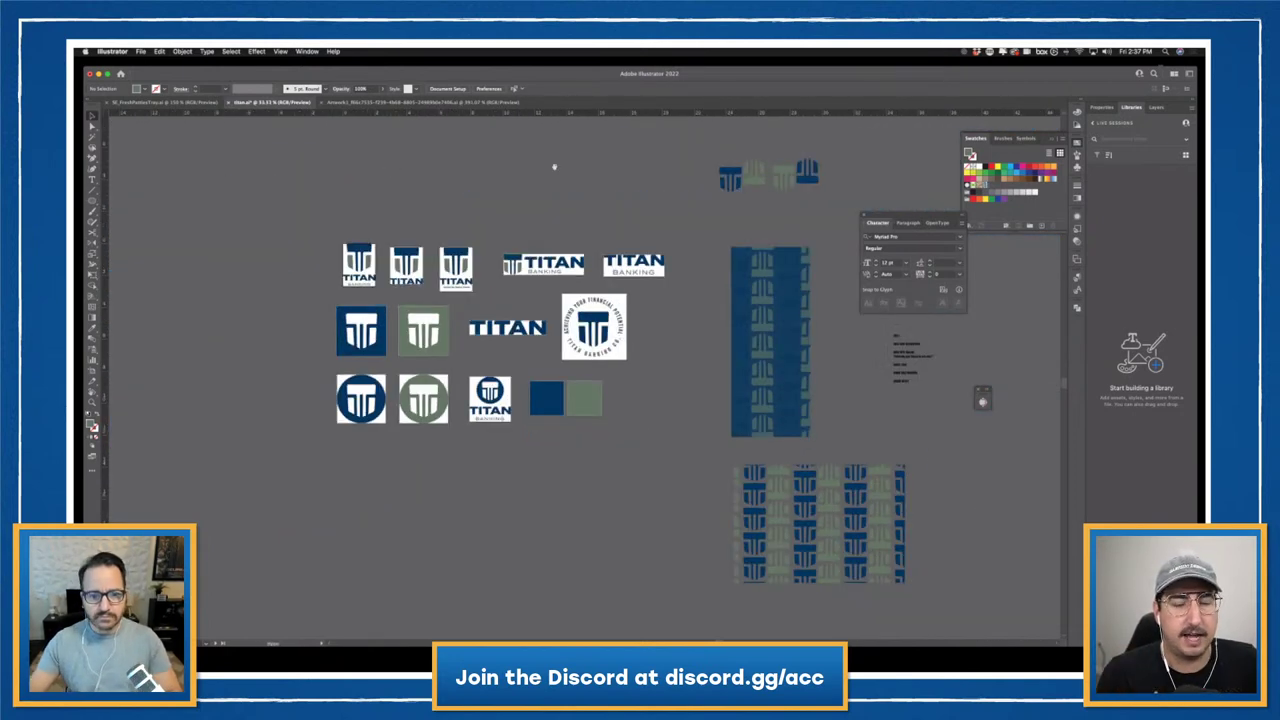
- Zoom in and pan across the Titan logo artboards
scroll(540, 174, right, 2)
key(ctrl+1)
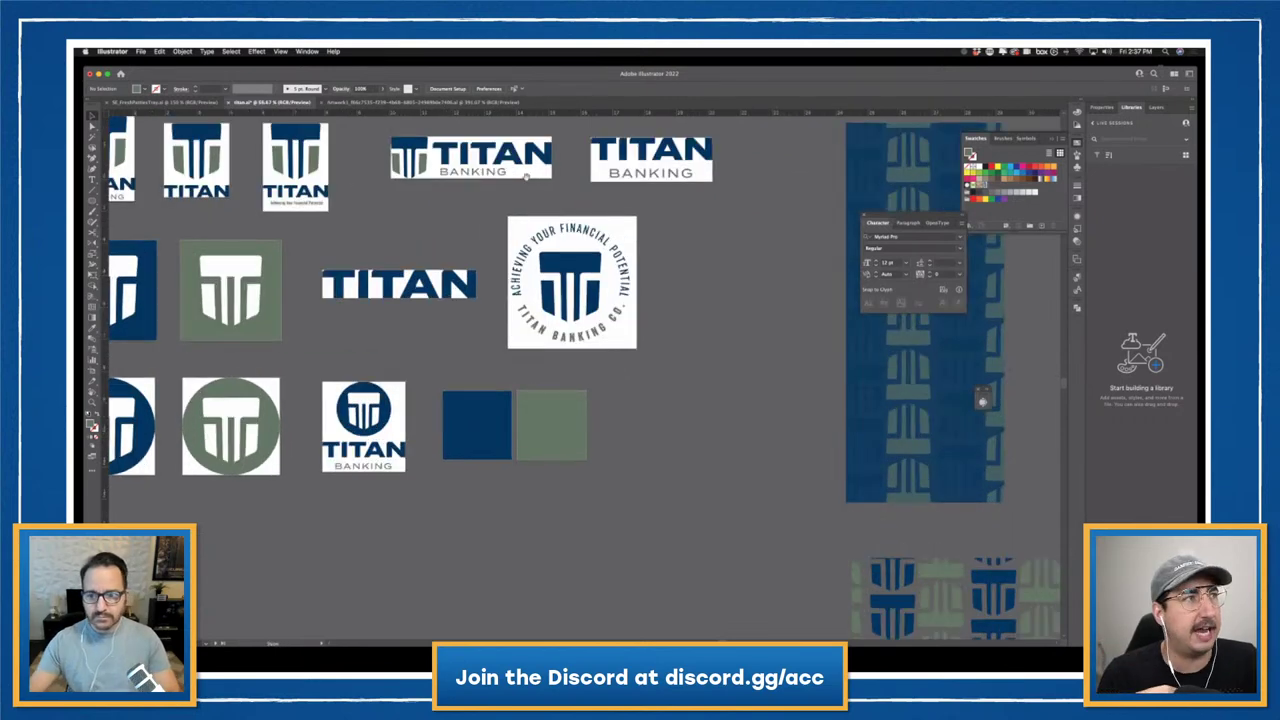
scroll(527, 181, up, 2)
scroll(525, 252, right, 2)
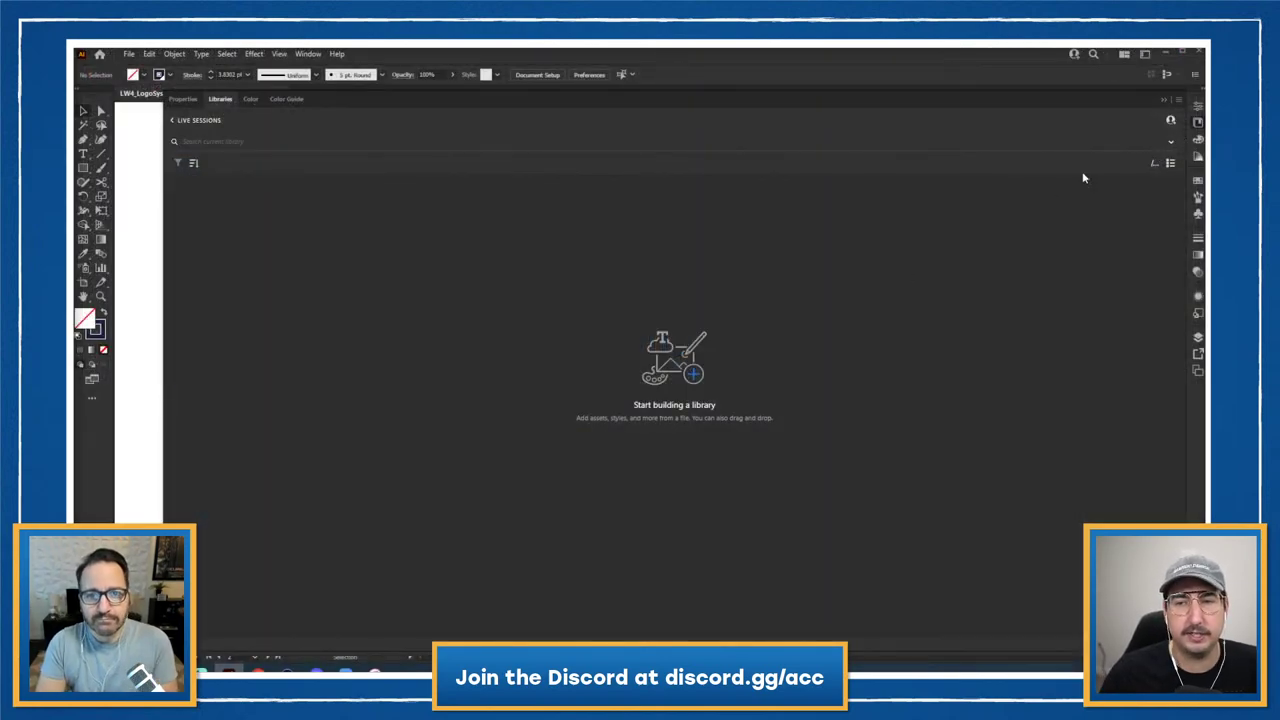
click(178, 121)
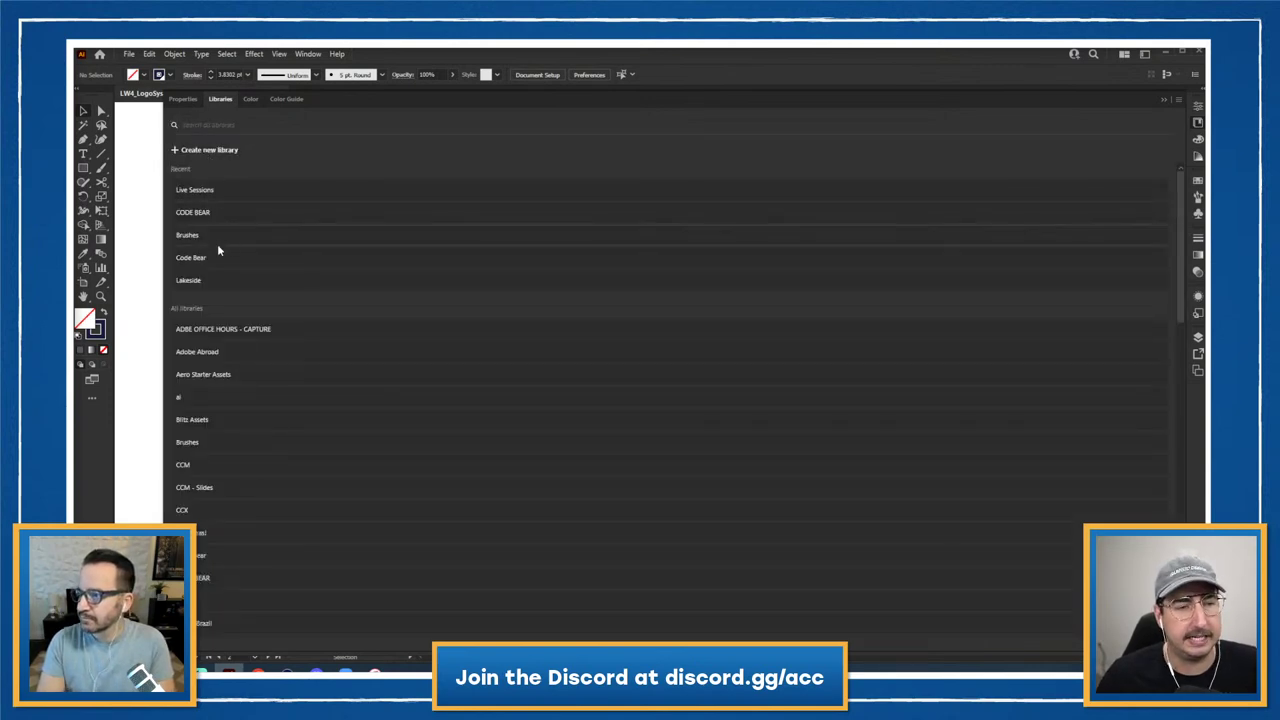
click(219, 195)
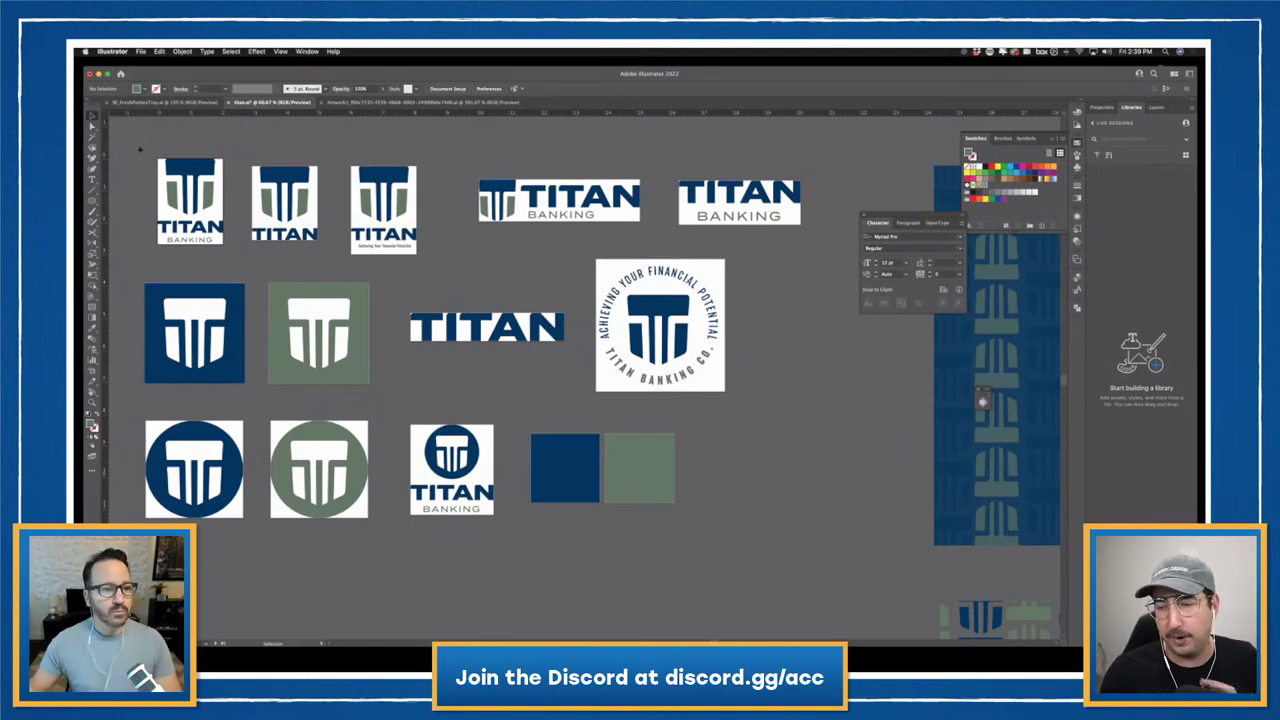
- Drag the top-left vertical Titan logo into the library and rename it 'Full Color Logo'
drag(150, 150, 240, 270)
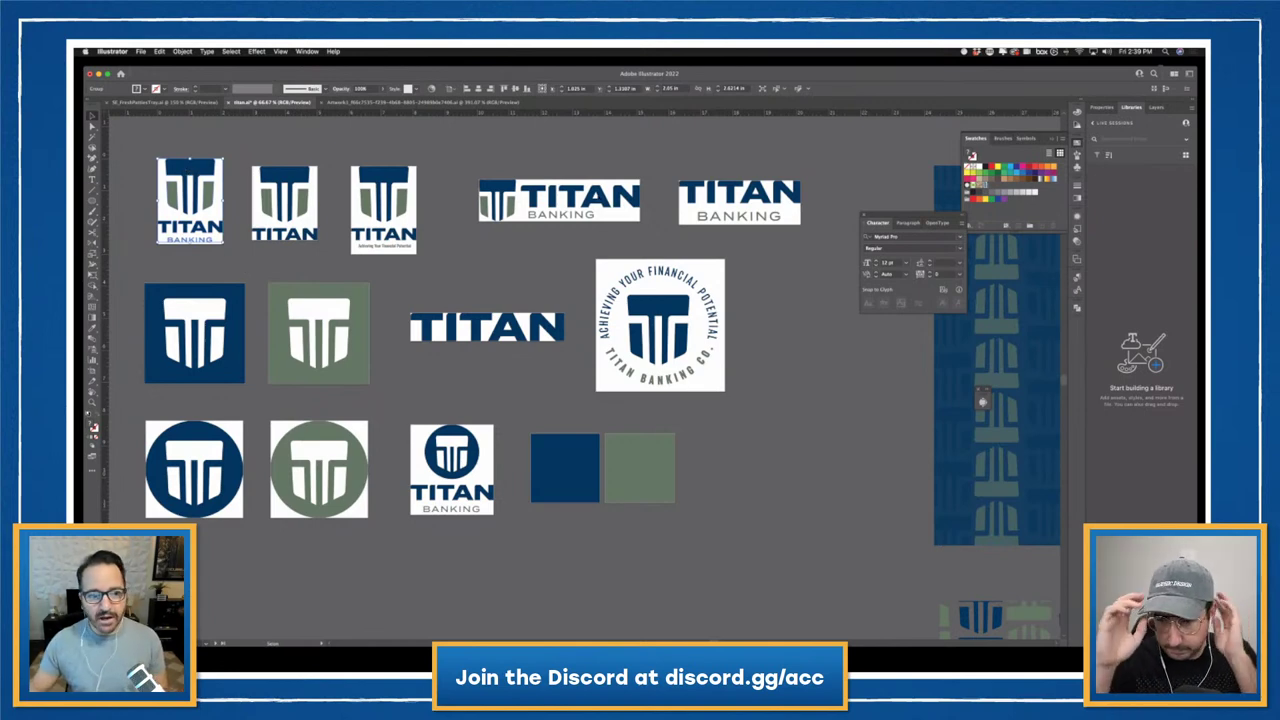
drag(190, 200, 1141, 396)
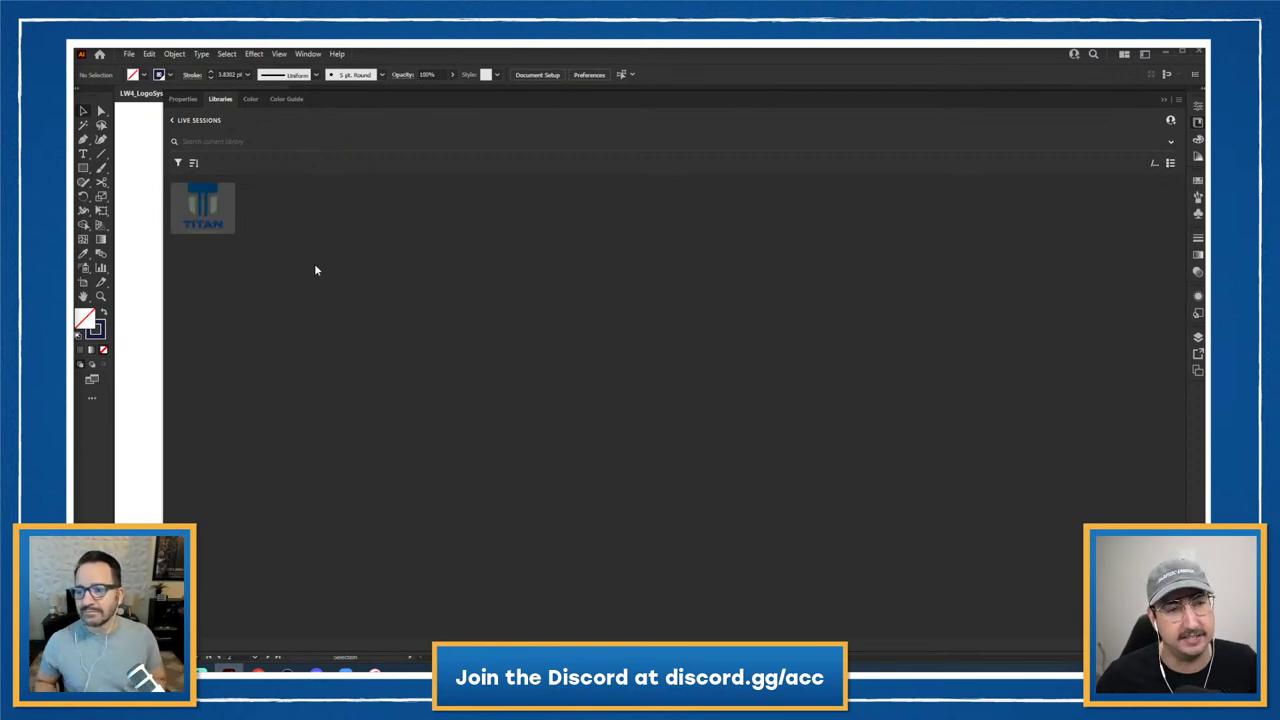
right_click(213, 213)
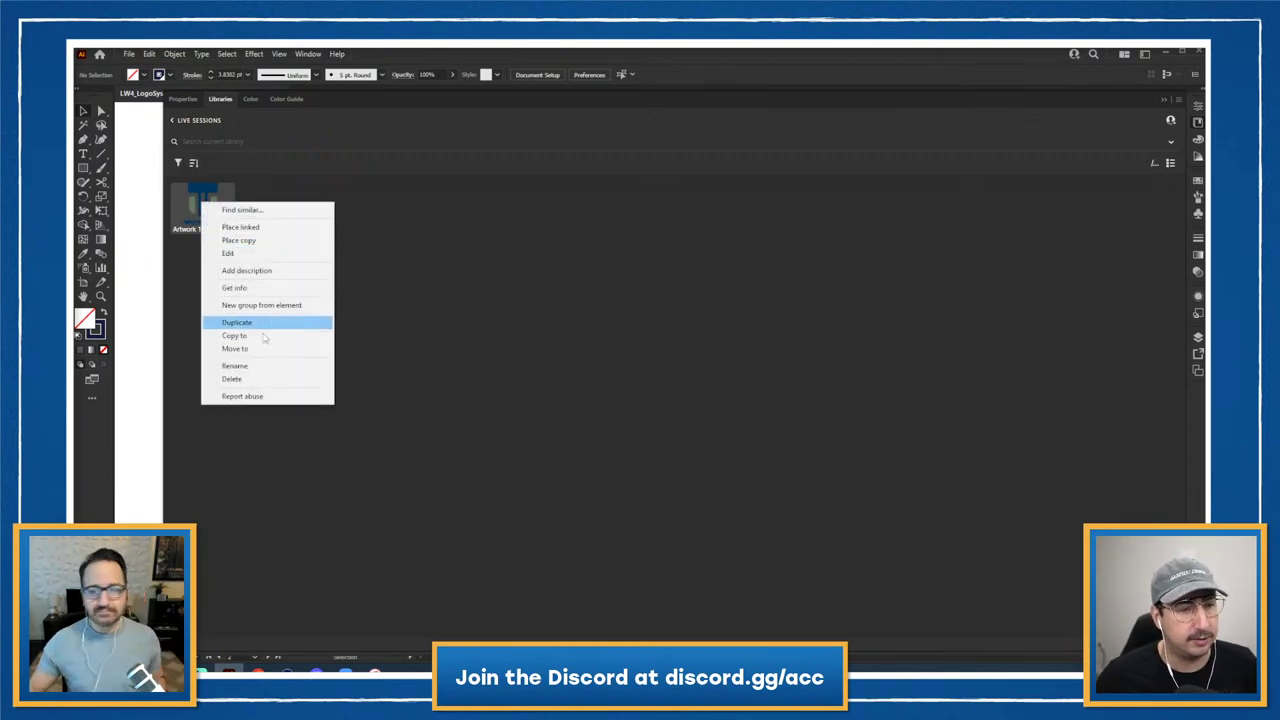
click(264, 366)
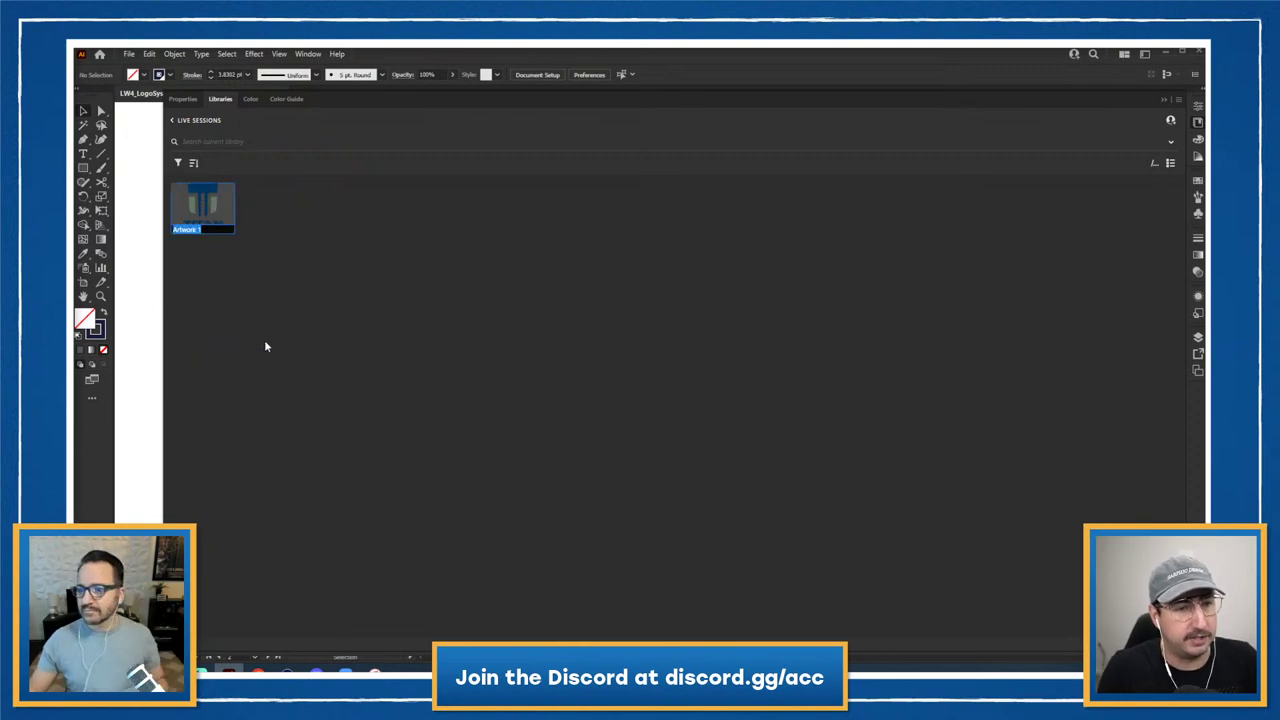
text(Full Color)
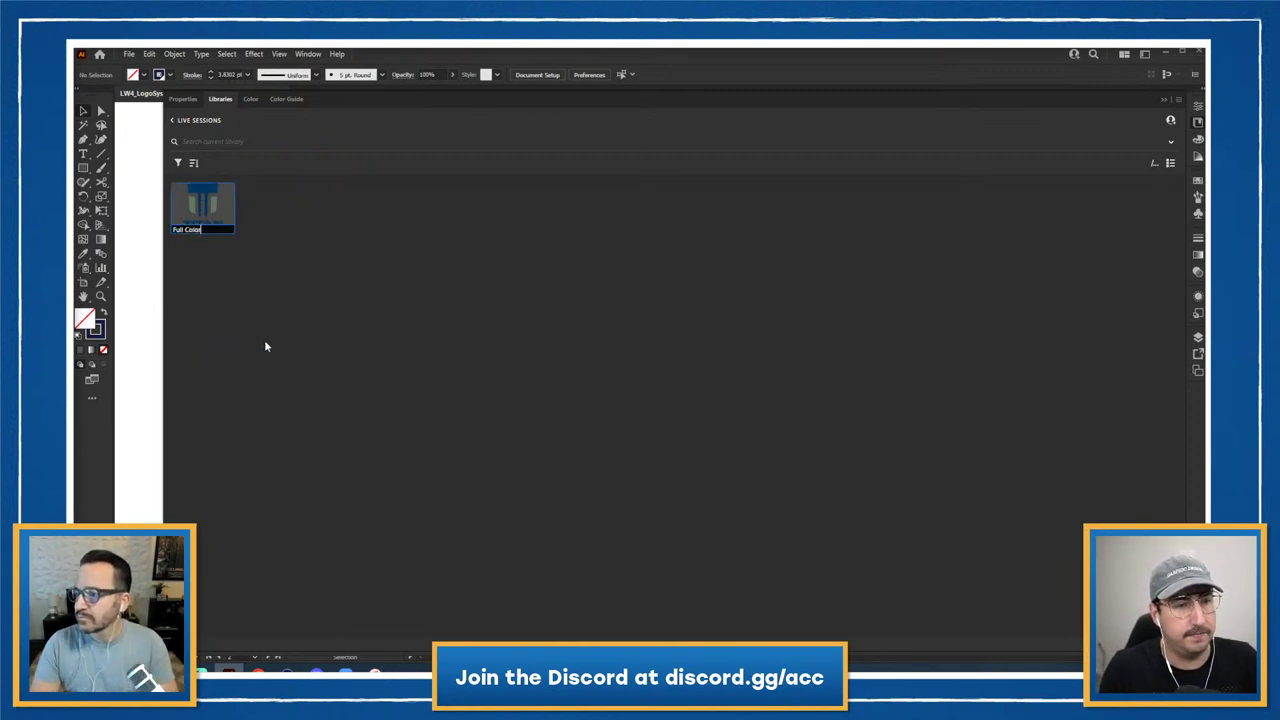
text( Logo)
key(Return)
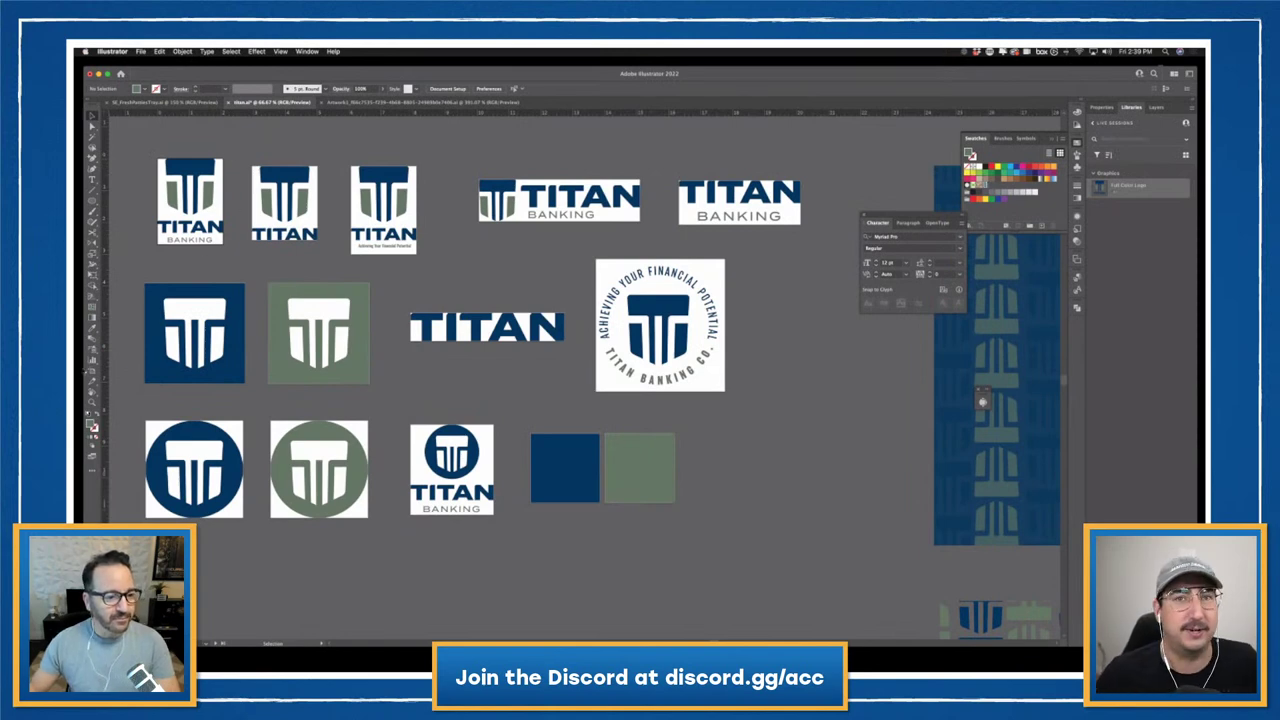
- Add the second and third vertical Titan logos to the library
key(shift+o)
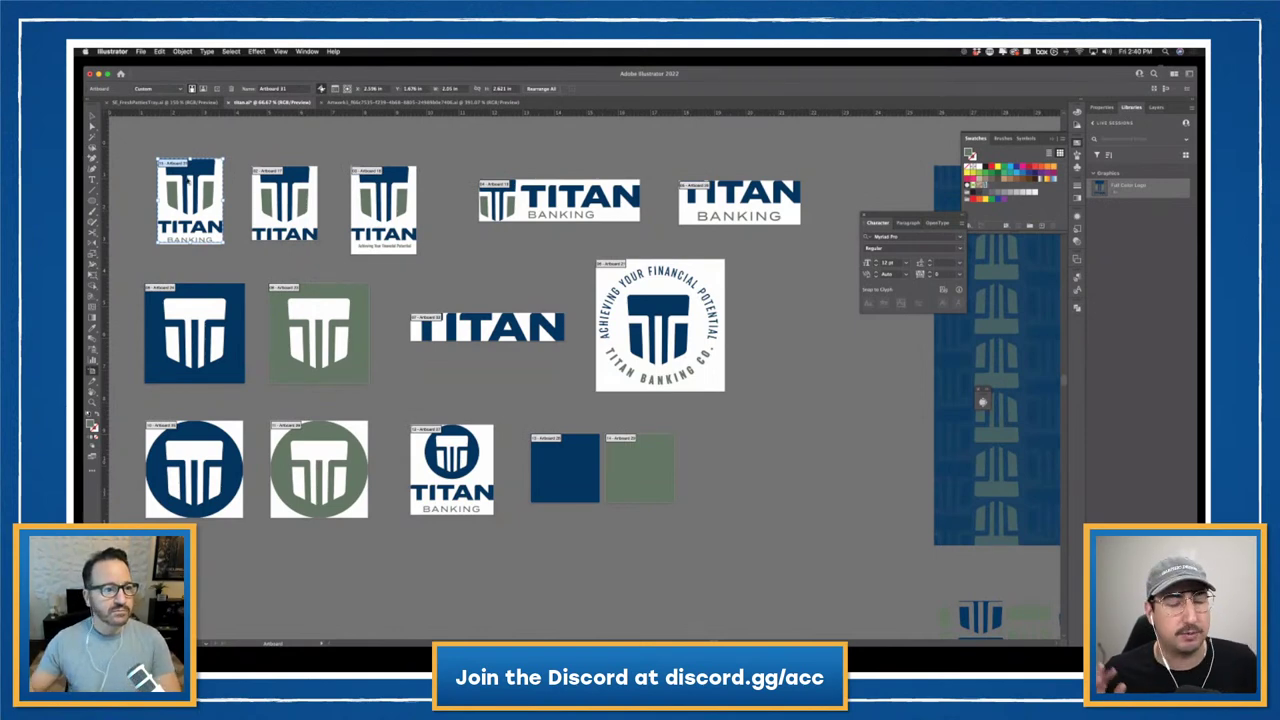
key(Escape)
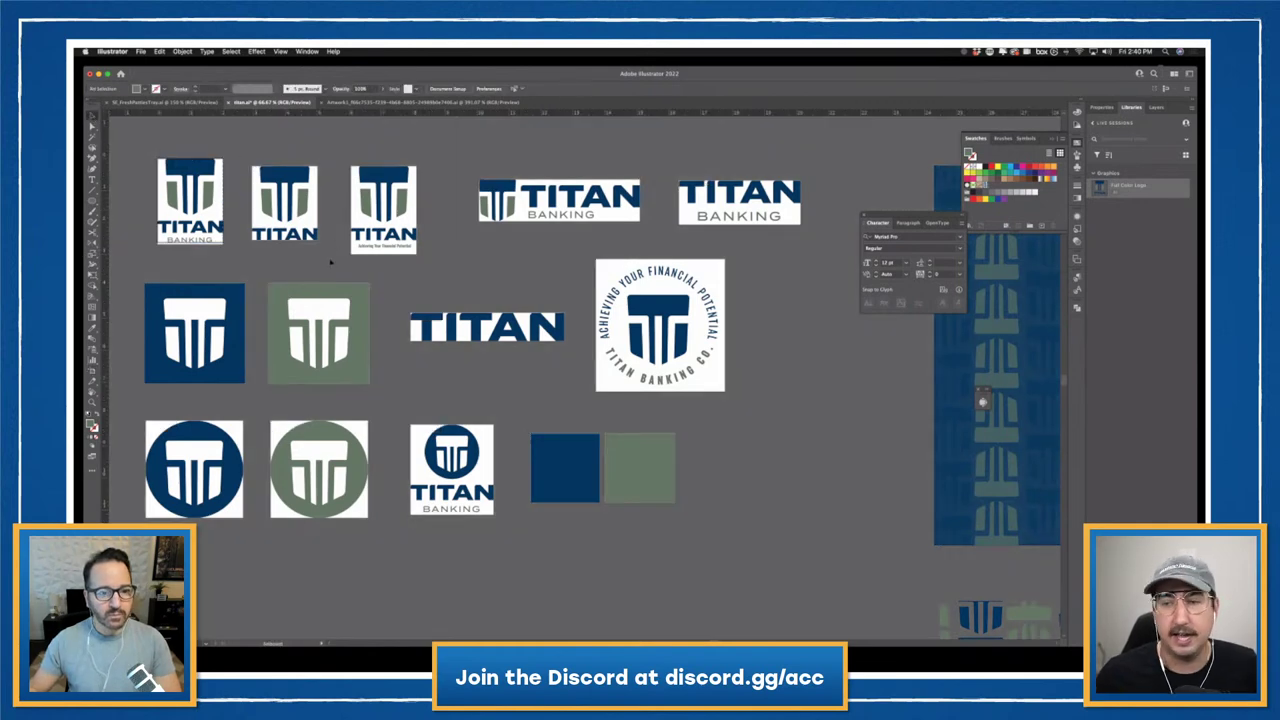
click(302, 214)
right_click(293, 178)
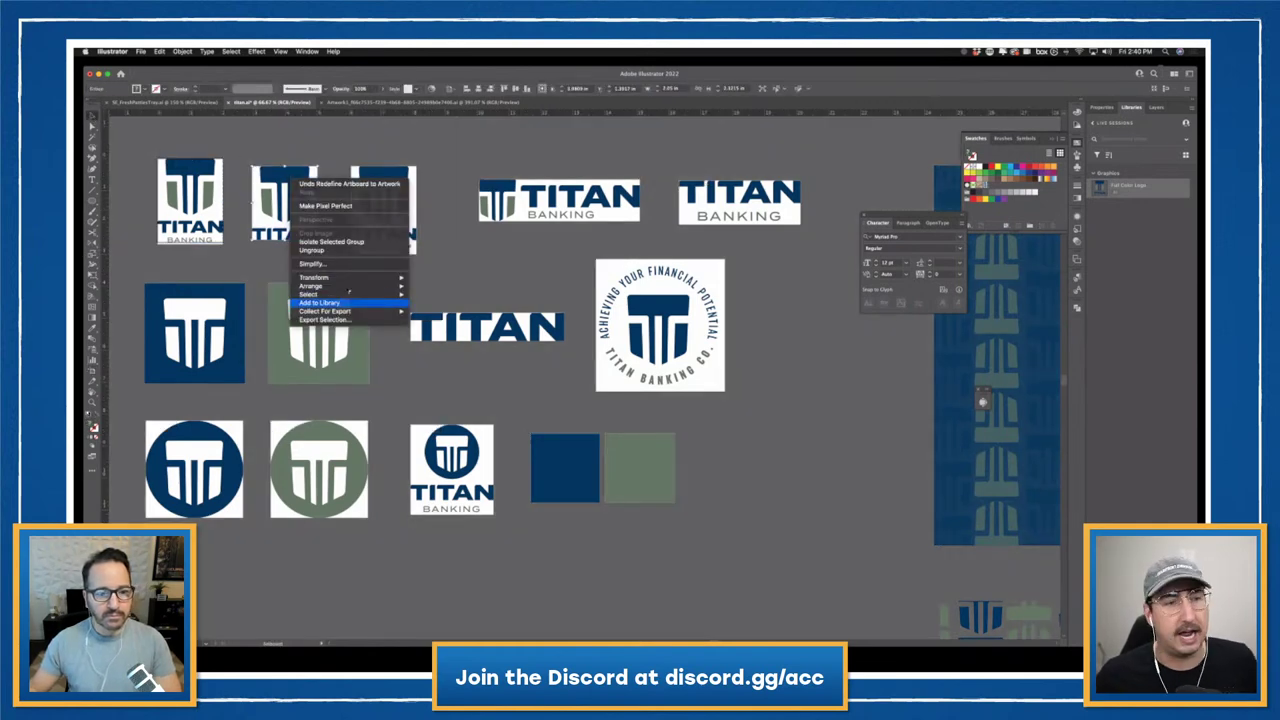
click(343, 158)
click(410, 242)
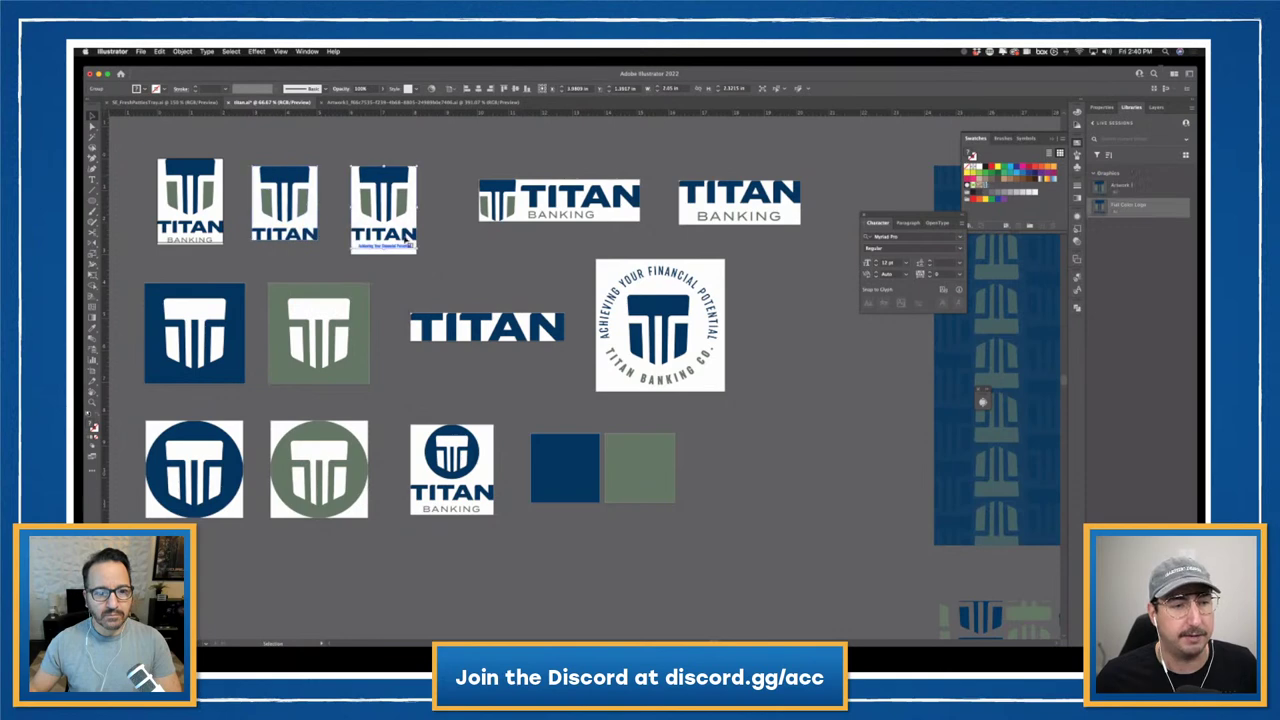
right_click(389, 177)
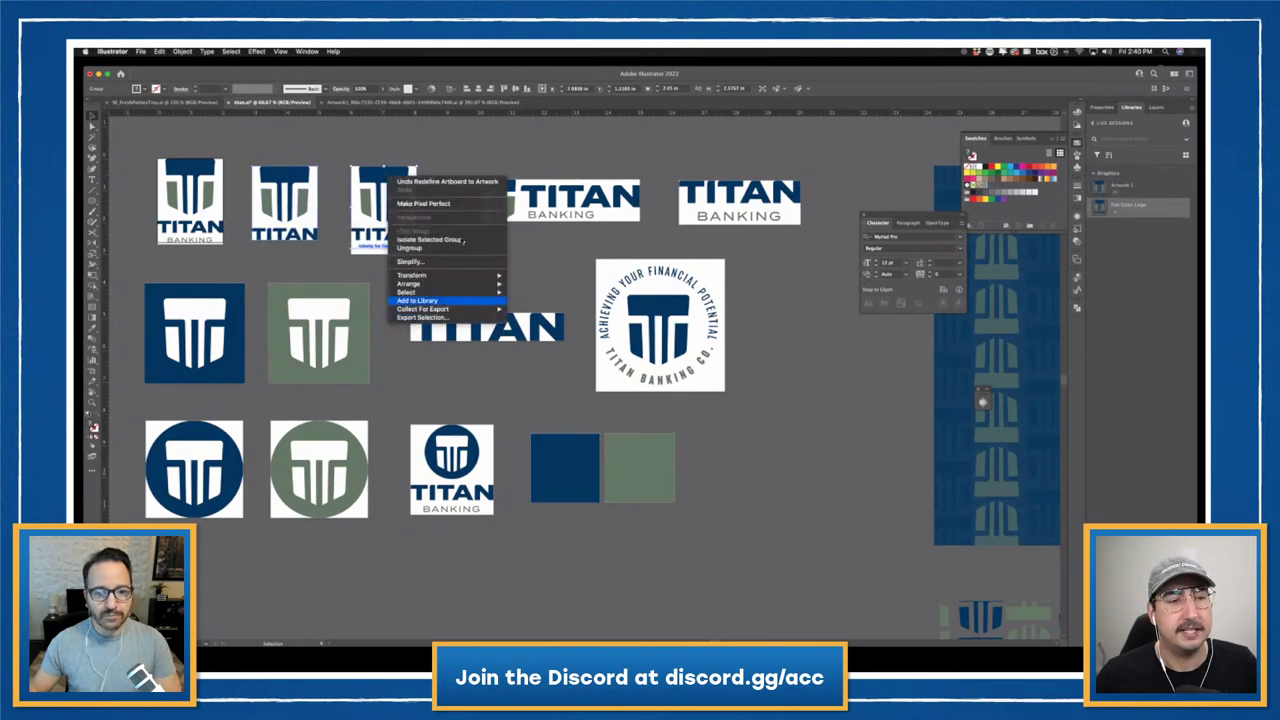
click(460, 168)
- Add both horizontal TITAN BANKING wordmarks to the library
click(563, 221)
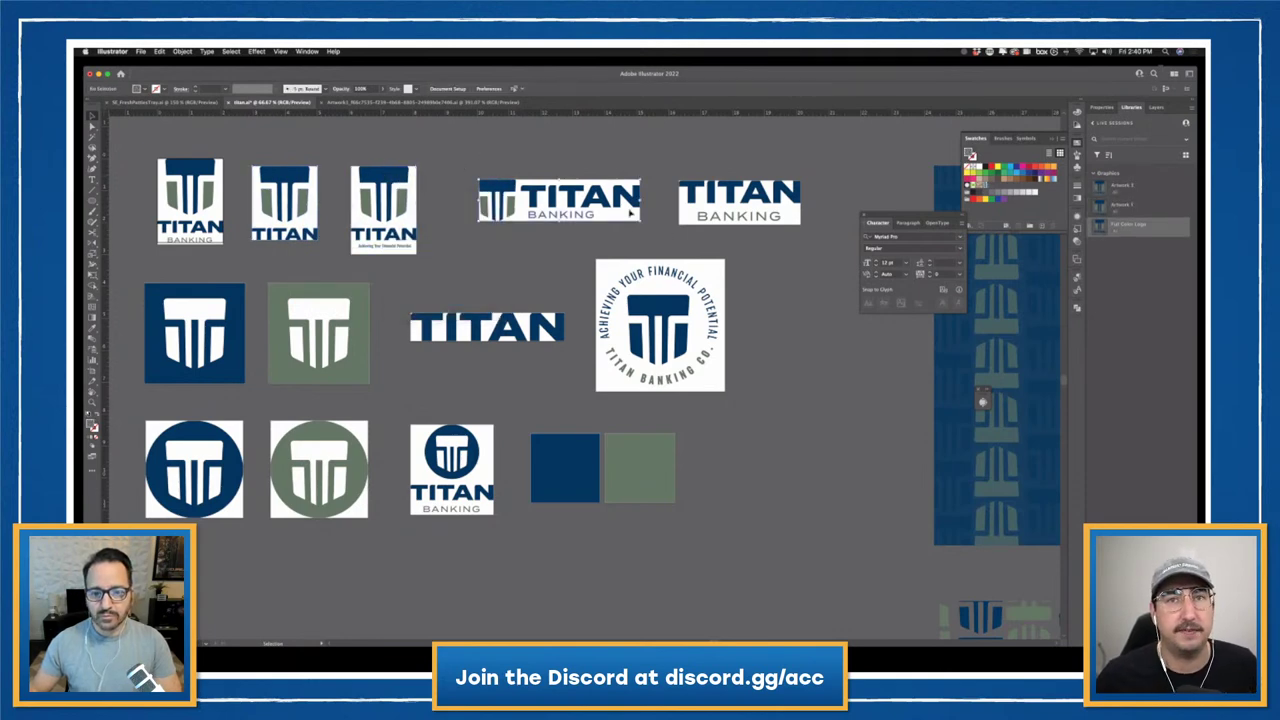
right_click(629, 200)
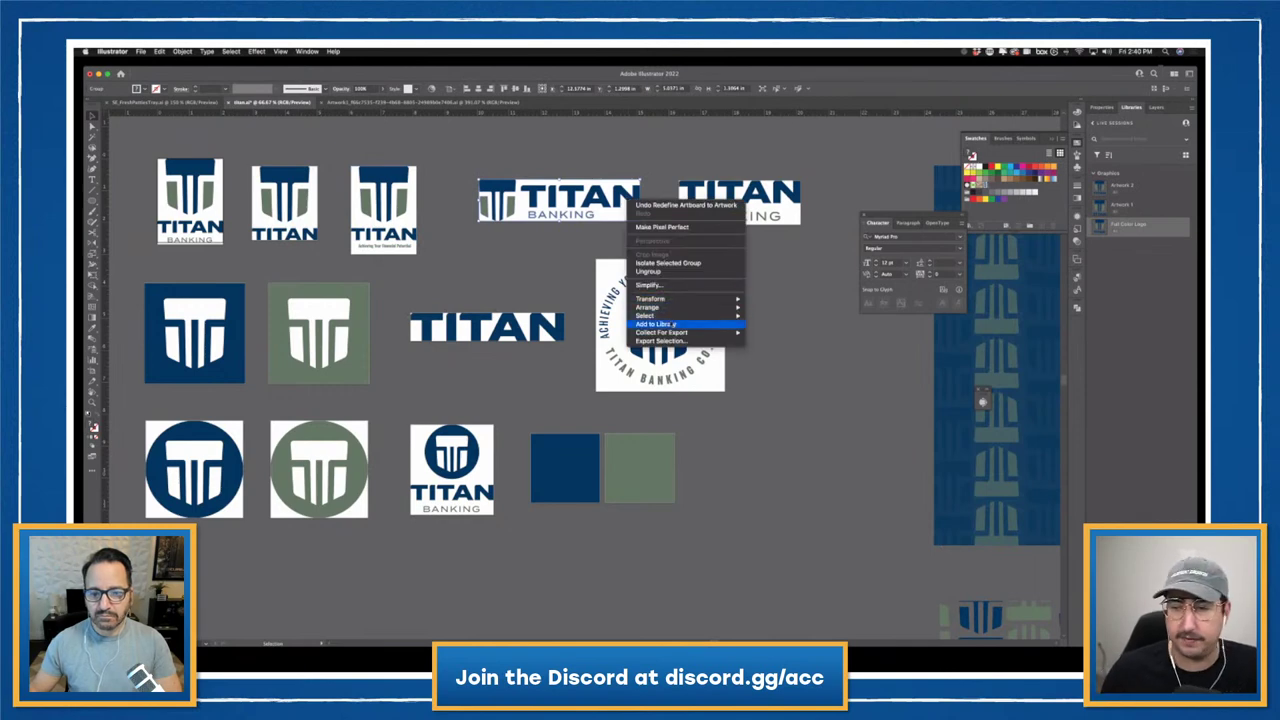
click(663, 167)
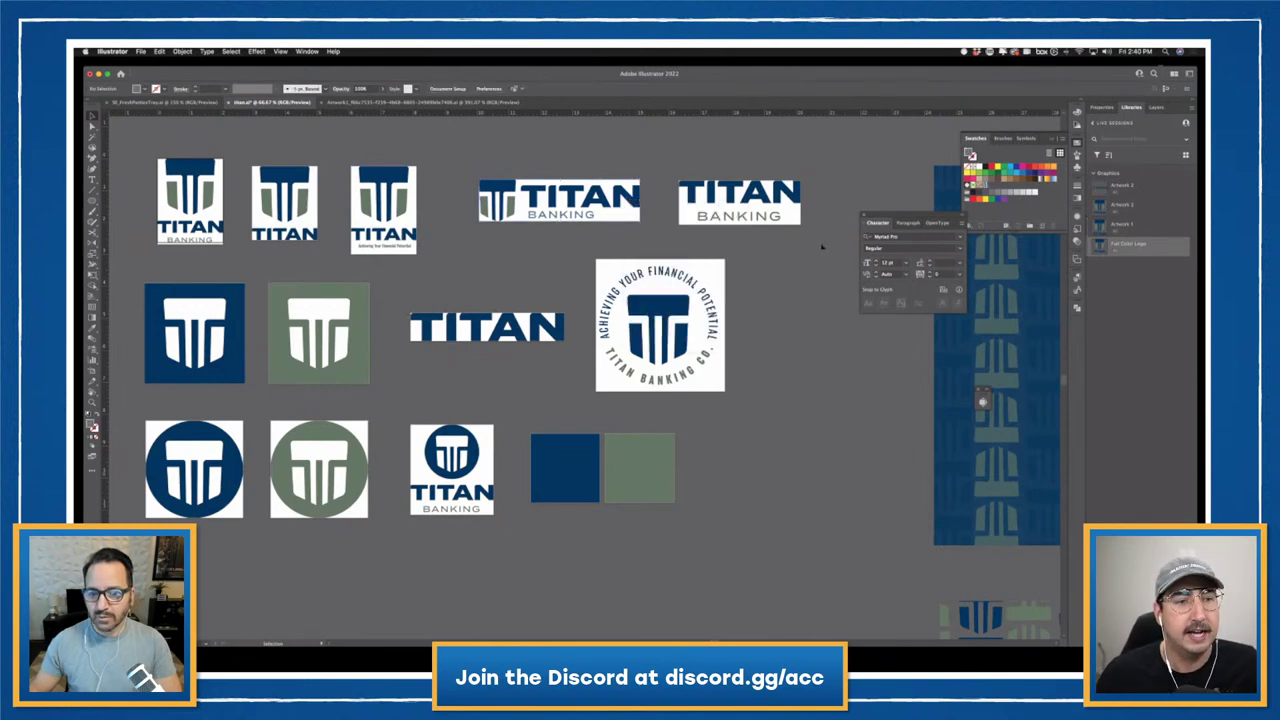
click(750, 200)
right_click(788, 195)
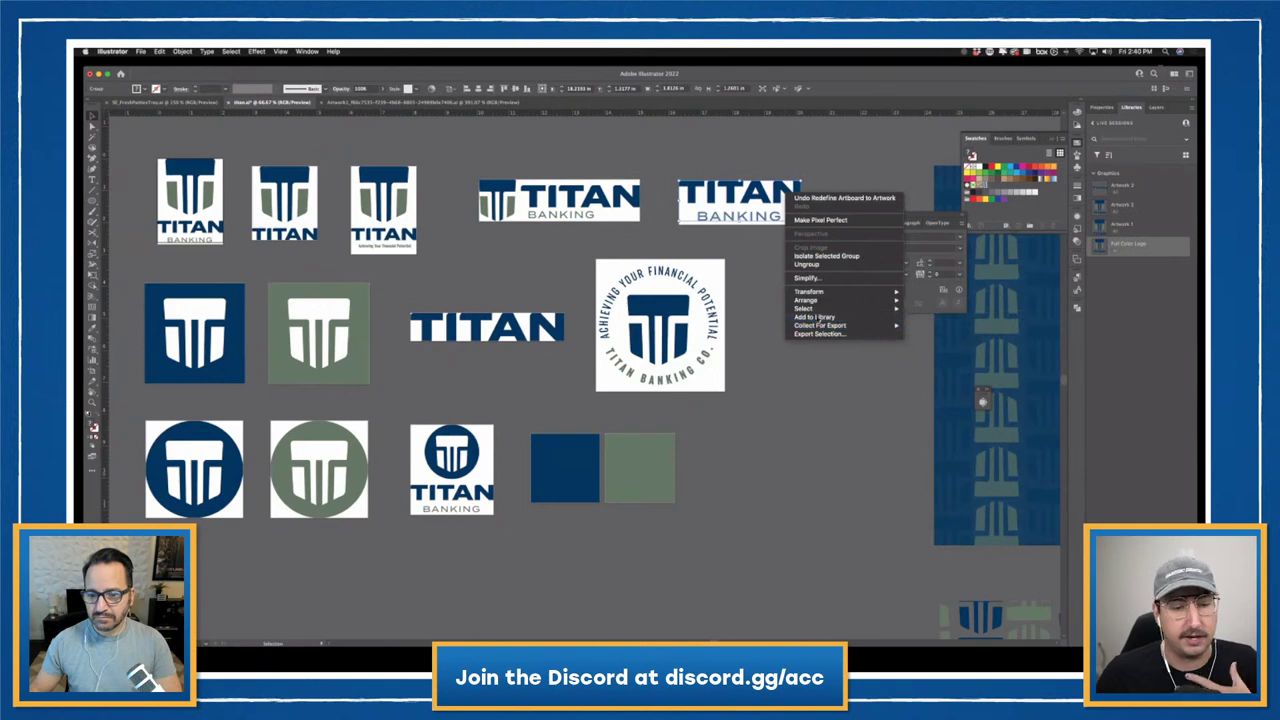
click(818, 333)
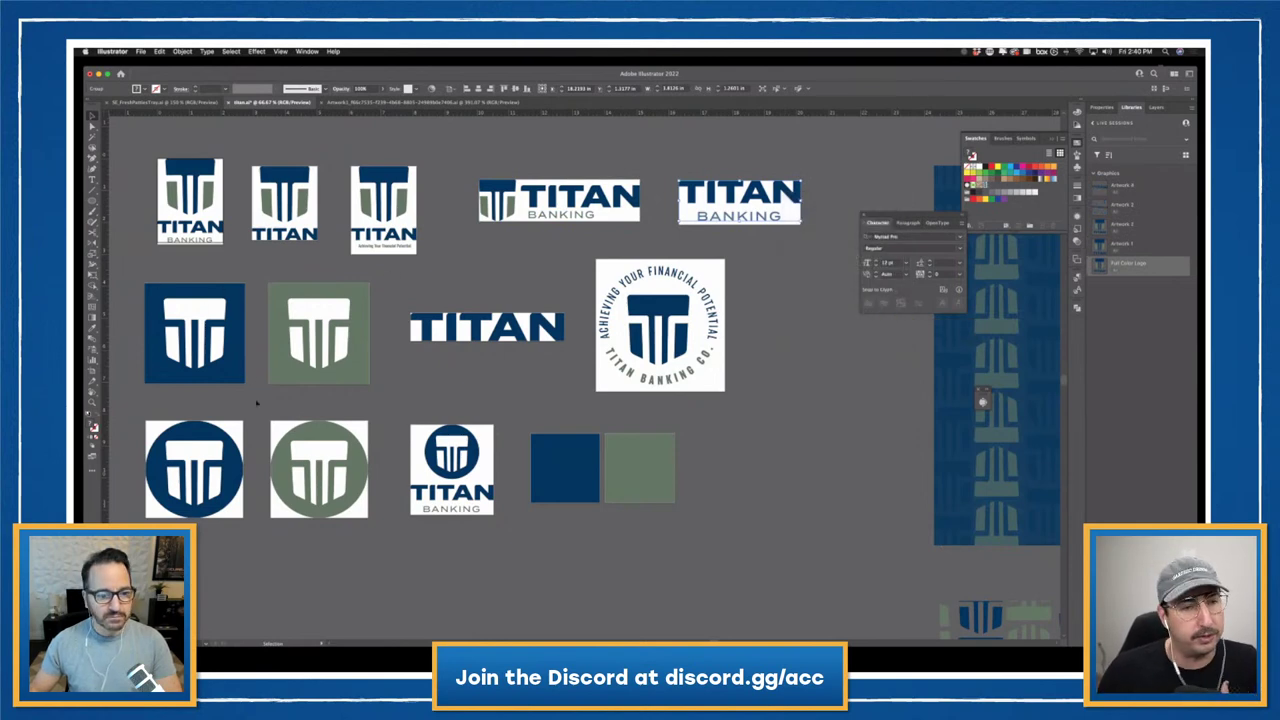
- Add the blue square mark to the library and bring up the green square mark's options
click(212, 345)
right_click(207, 316)
mouse_move(290, 449)
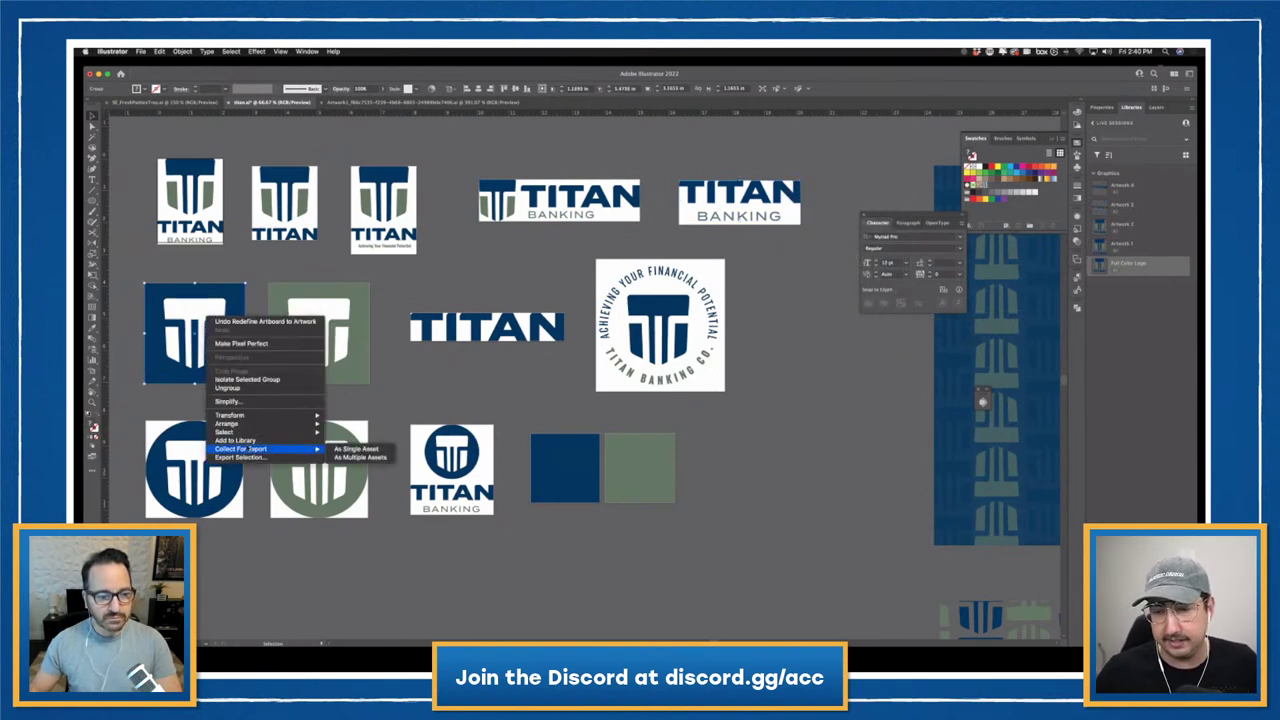
click(356, 449)
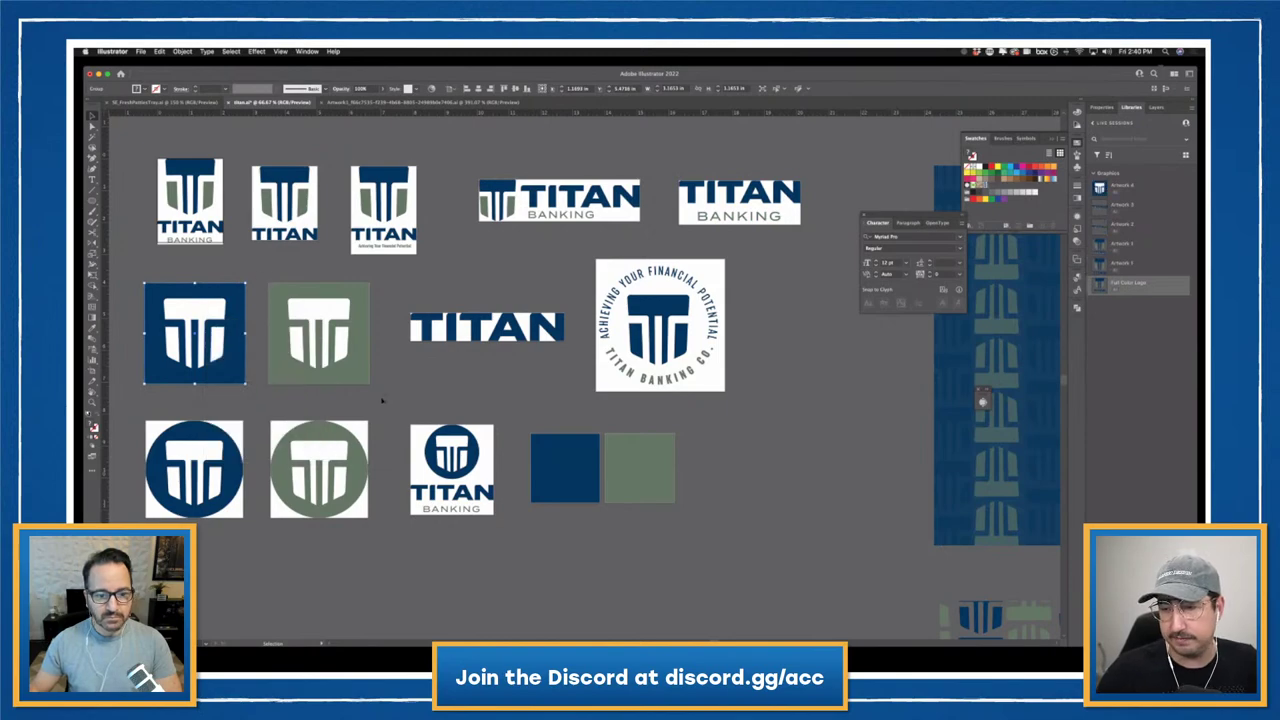
click(354, 366)
right_click(354, 368)
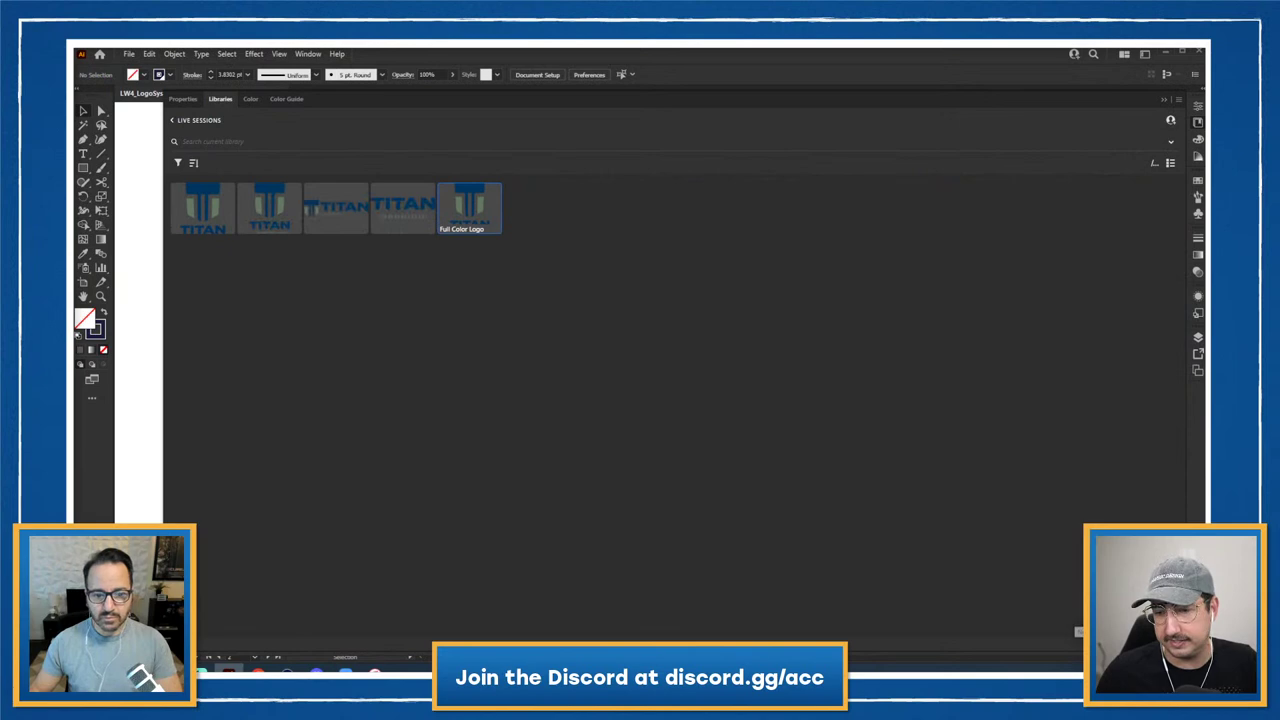
- Narrow the Libraries panel and create a new library group named 'Logos'
click(1163, 100)
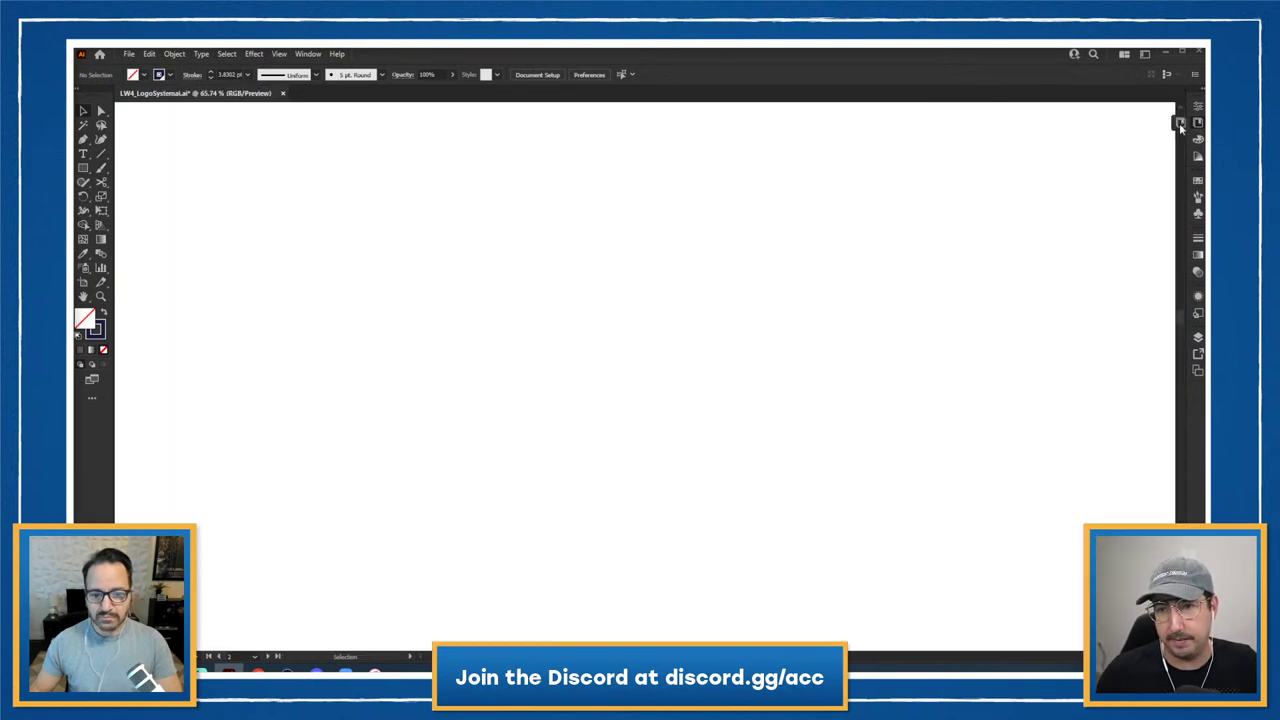
drag(1179, 123, 1034, 52)
click(1133, 123)
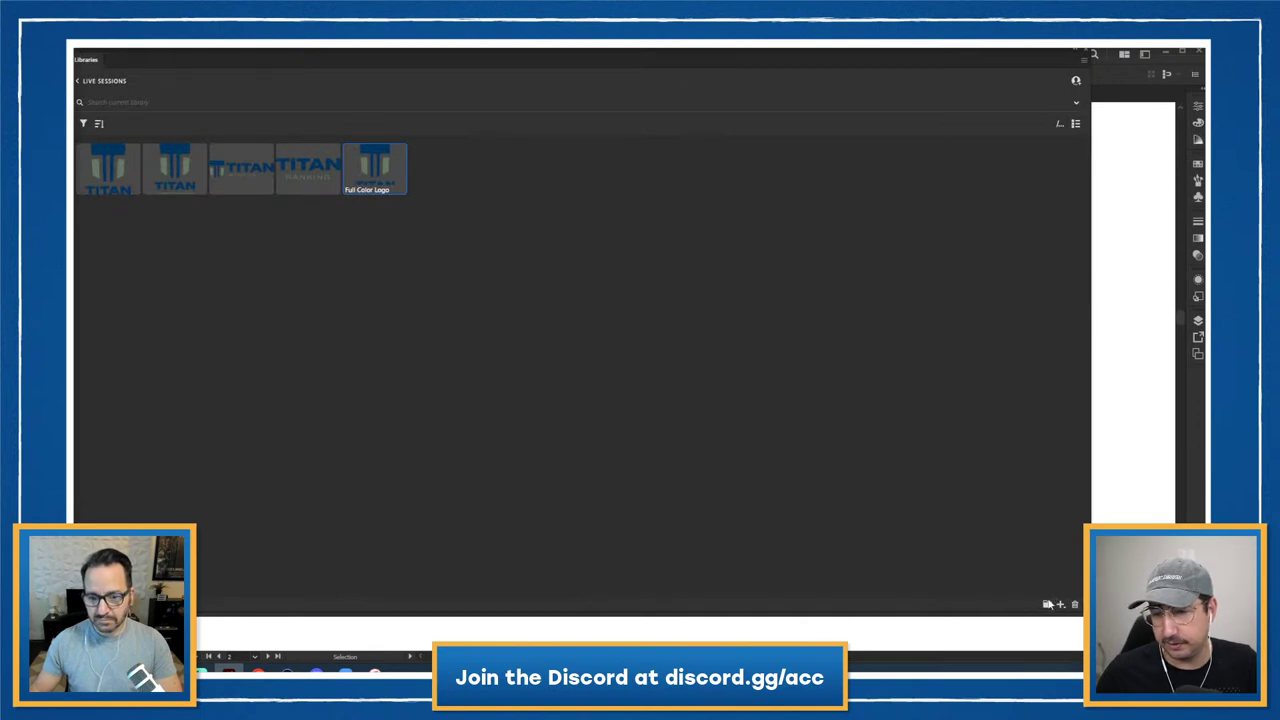
click(1047, 605)
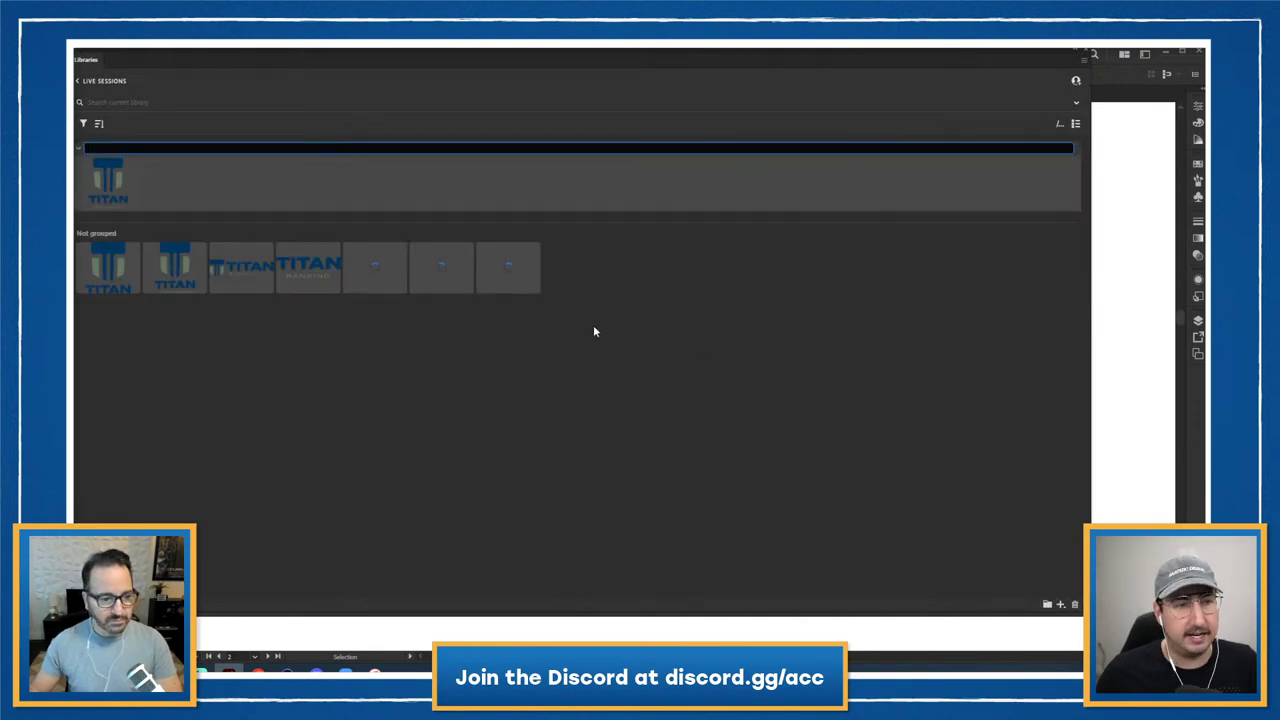
text(Logos)
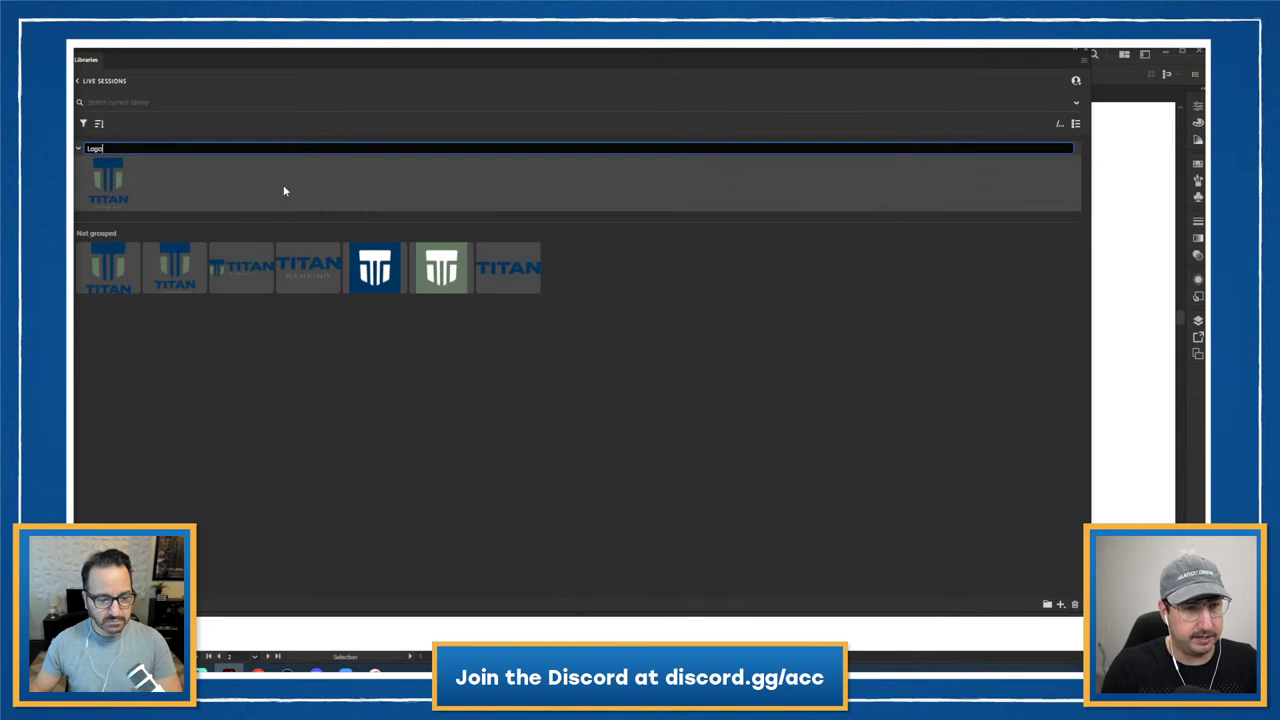
key(Return)
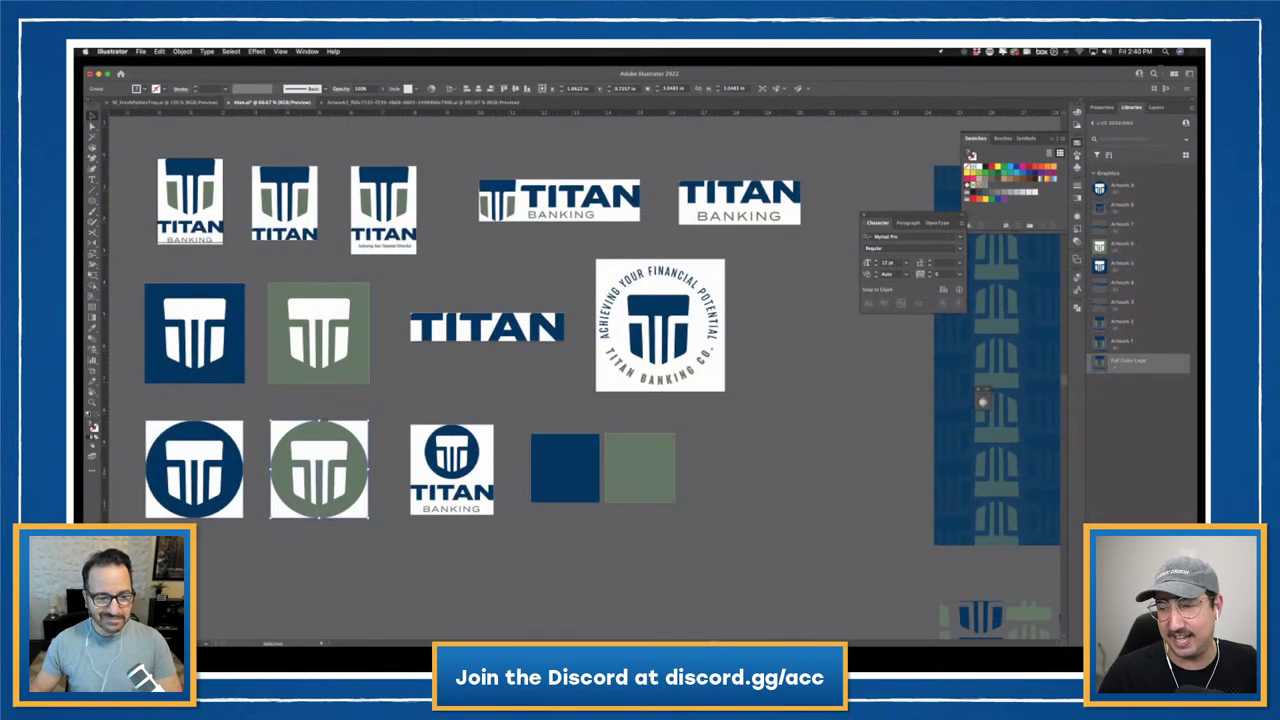
- Add the green circle mark and the small TITAN BANKING logo to the library
right_click(326, 432)
click(392, 560)
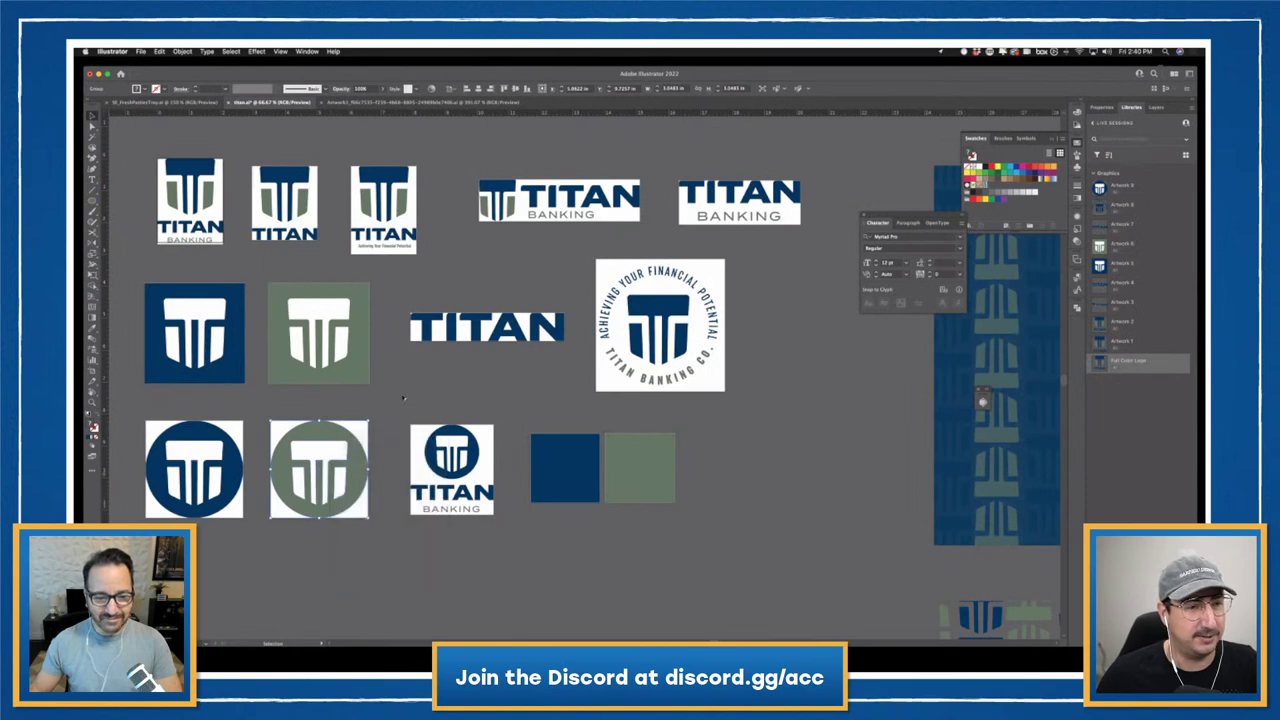
click(462, 438)
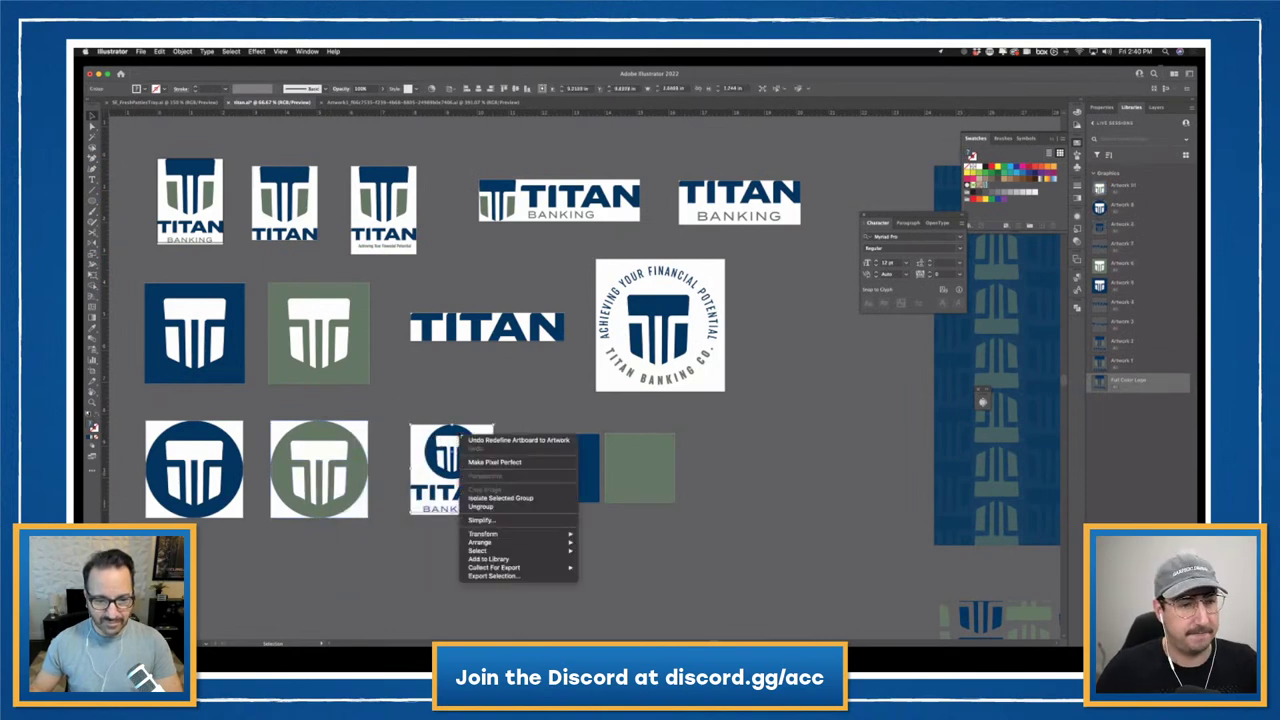
right_click(462, 438)
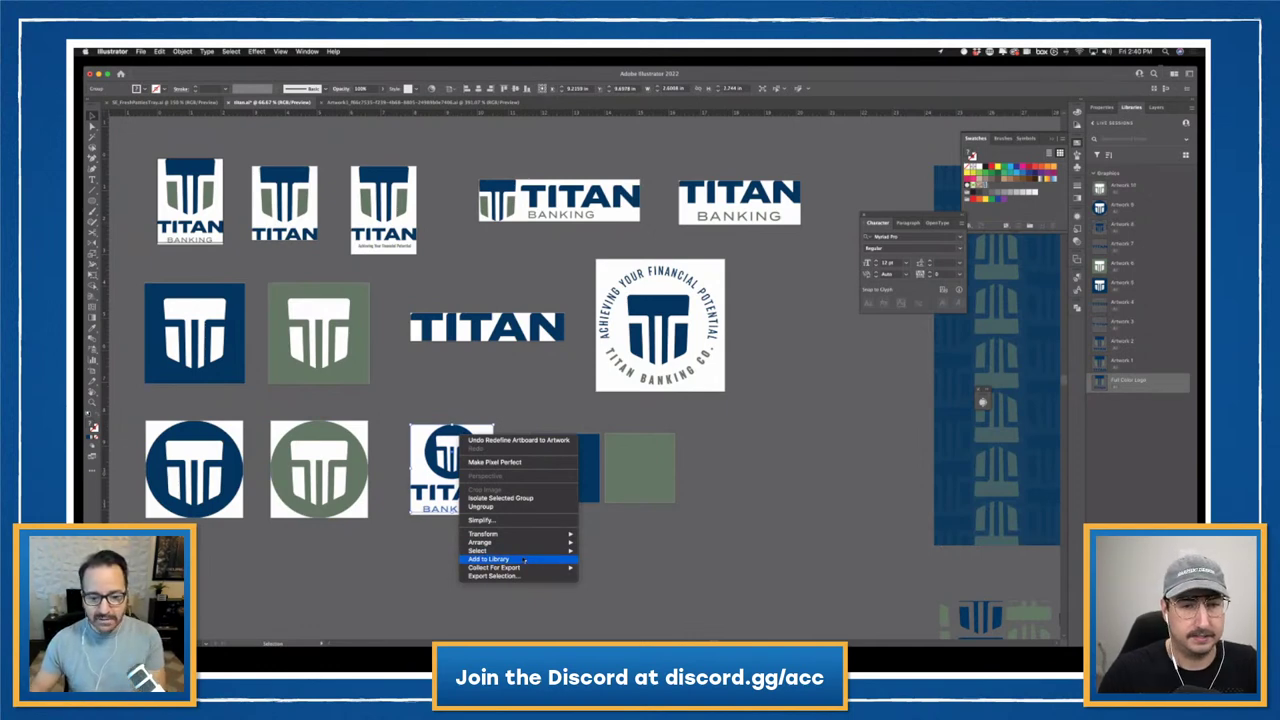
click(524, 560)
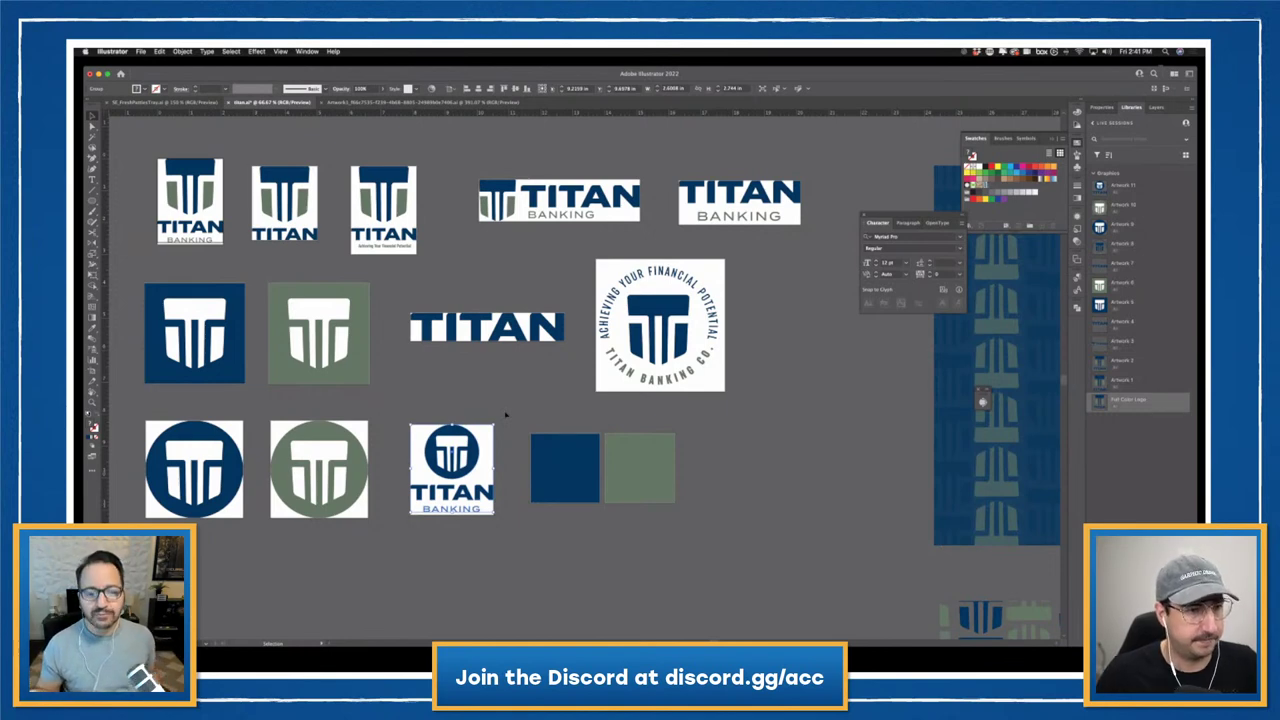
click(493, 396)
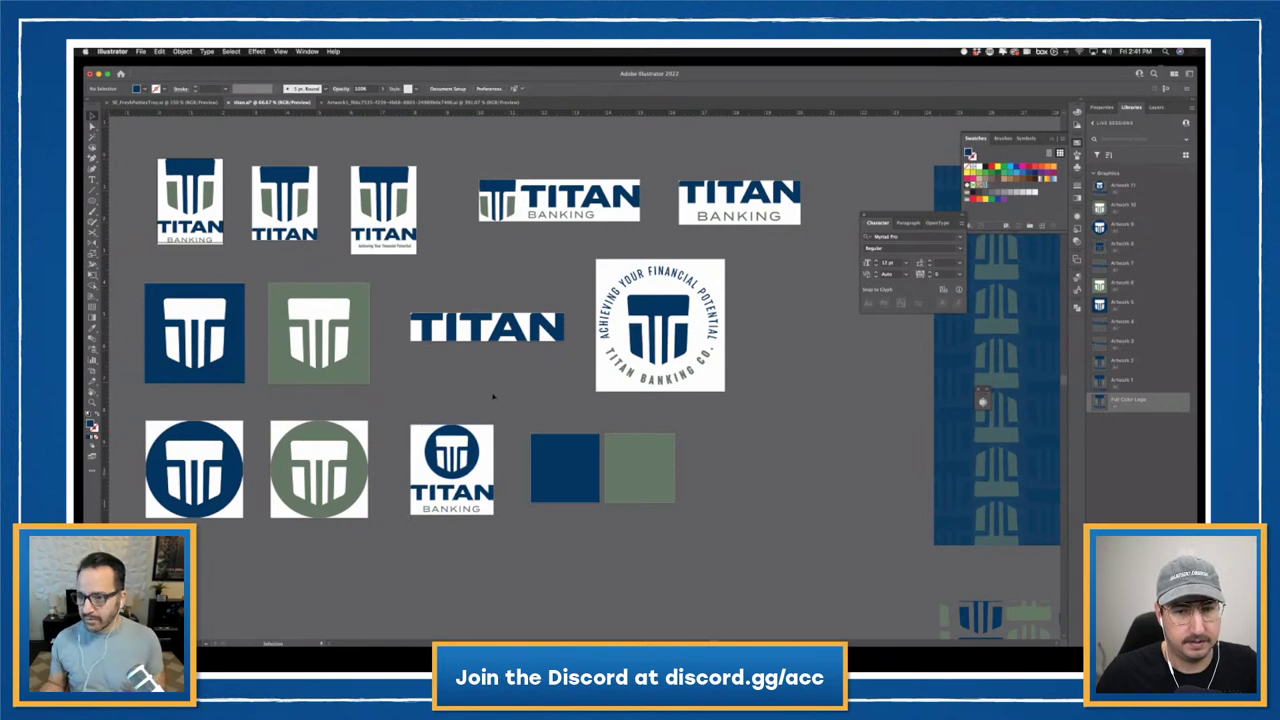
- Select the dark blue and green brand colour squares
click(540, 475)
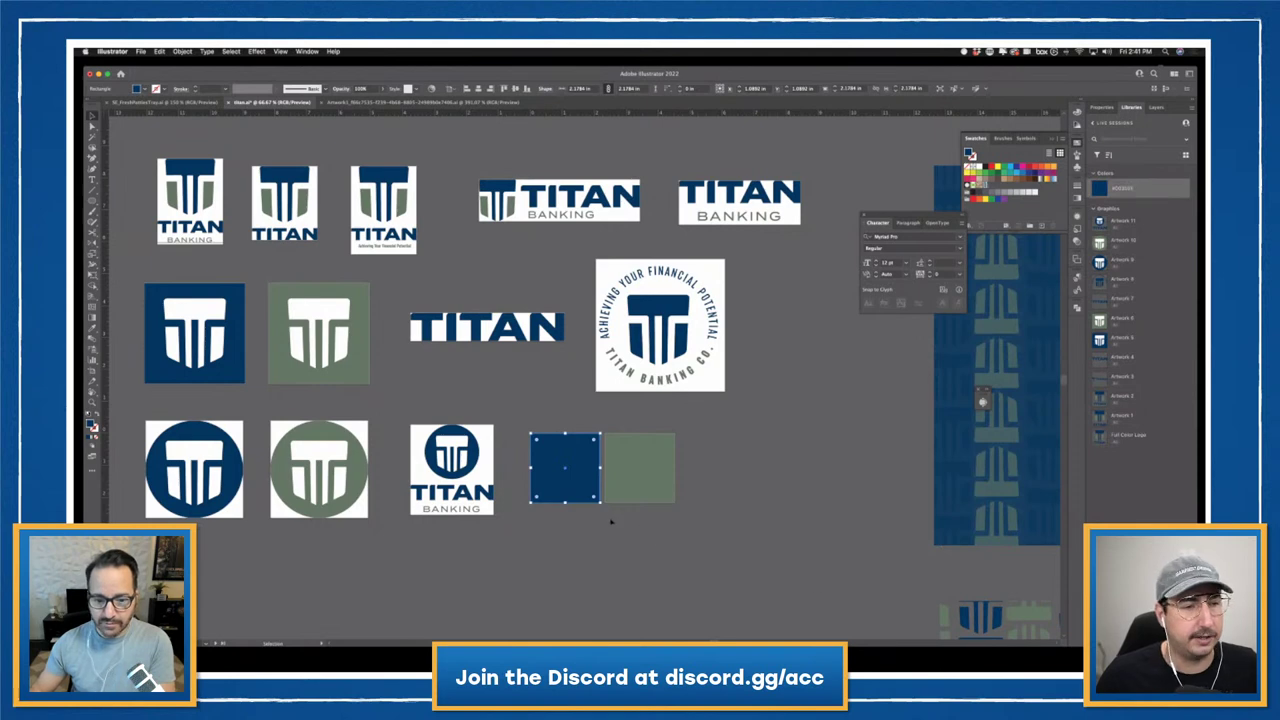
click(641, 494)
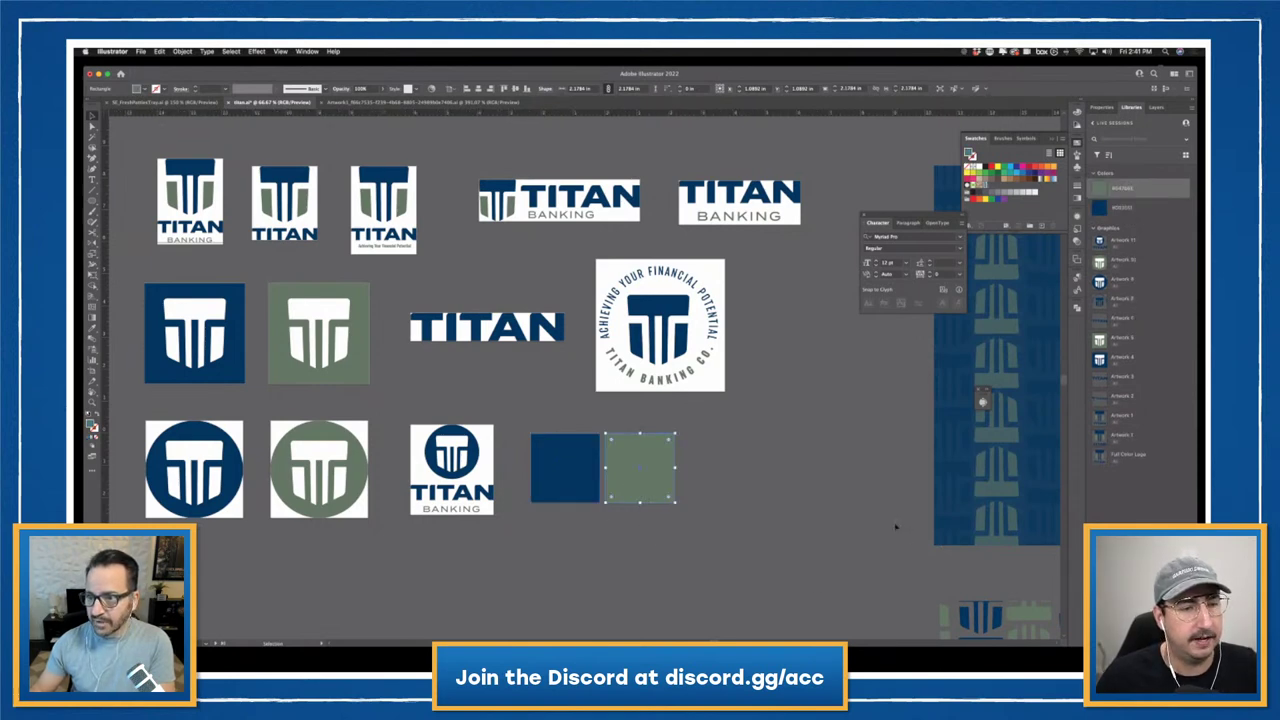
click(770, 441)
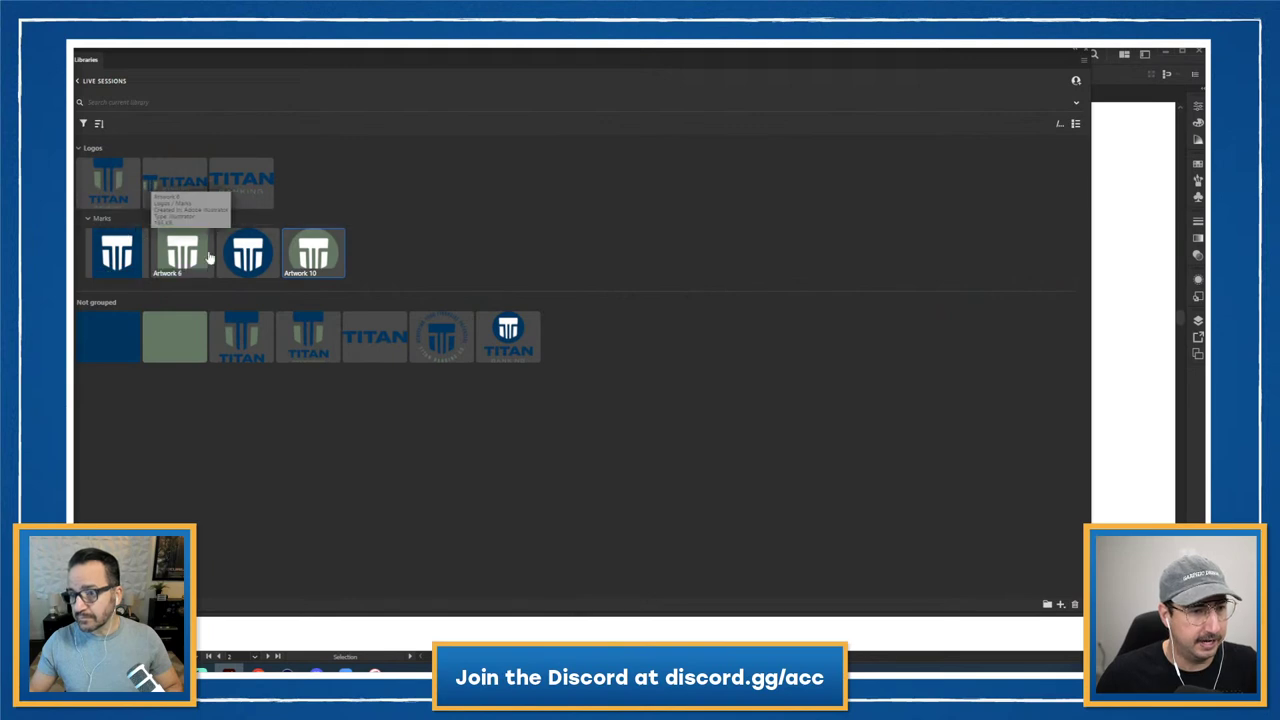
- Create a Badges group holding the circular seal, and move the small TITAN logo into Logos
click(1047, 604)
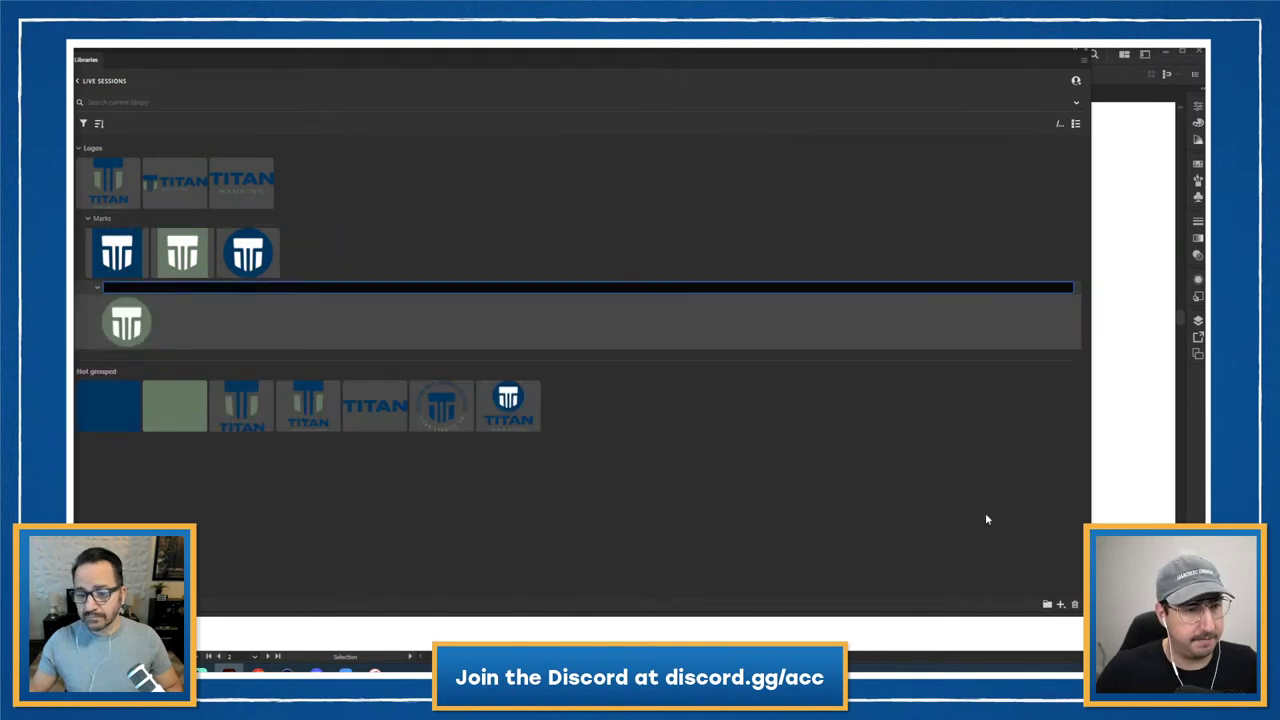
text(Badges)
key(Return)
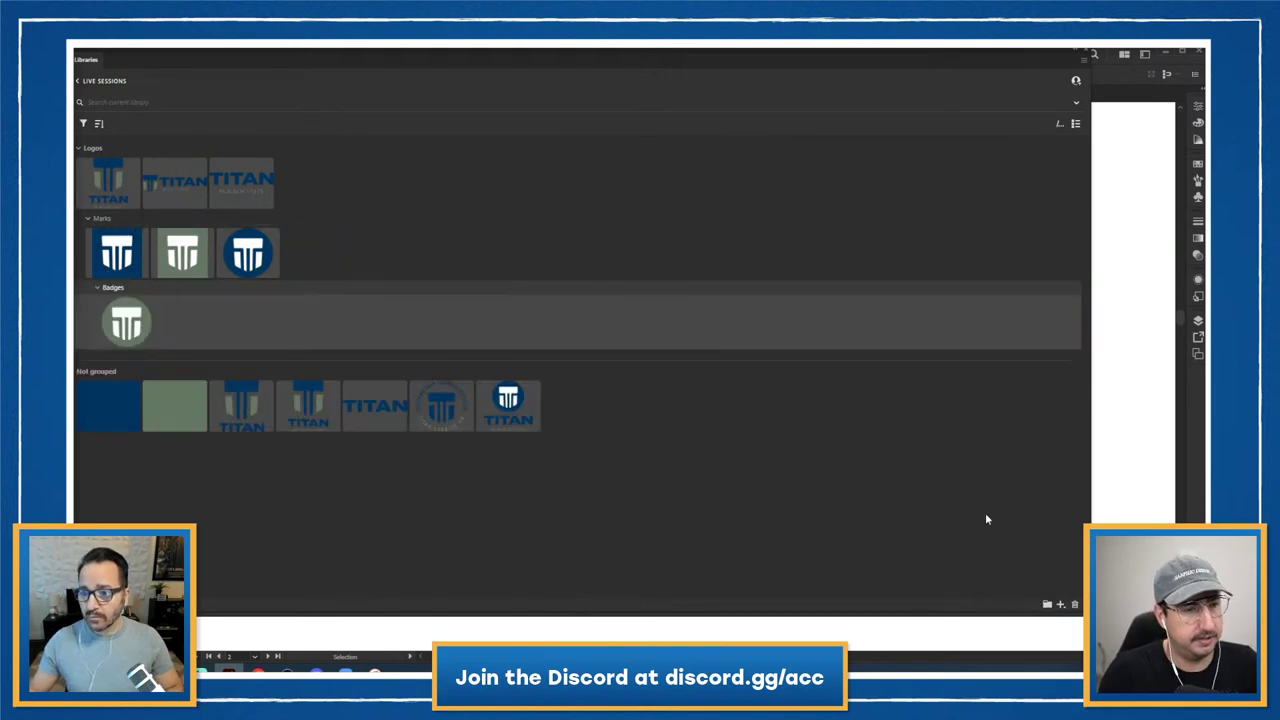
drag(432, 417, 179, 336)
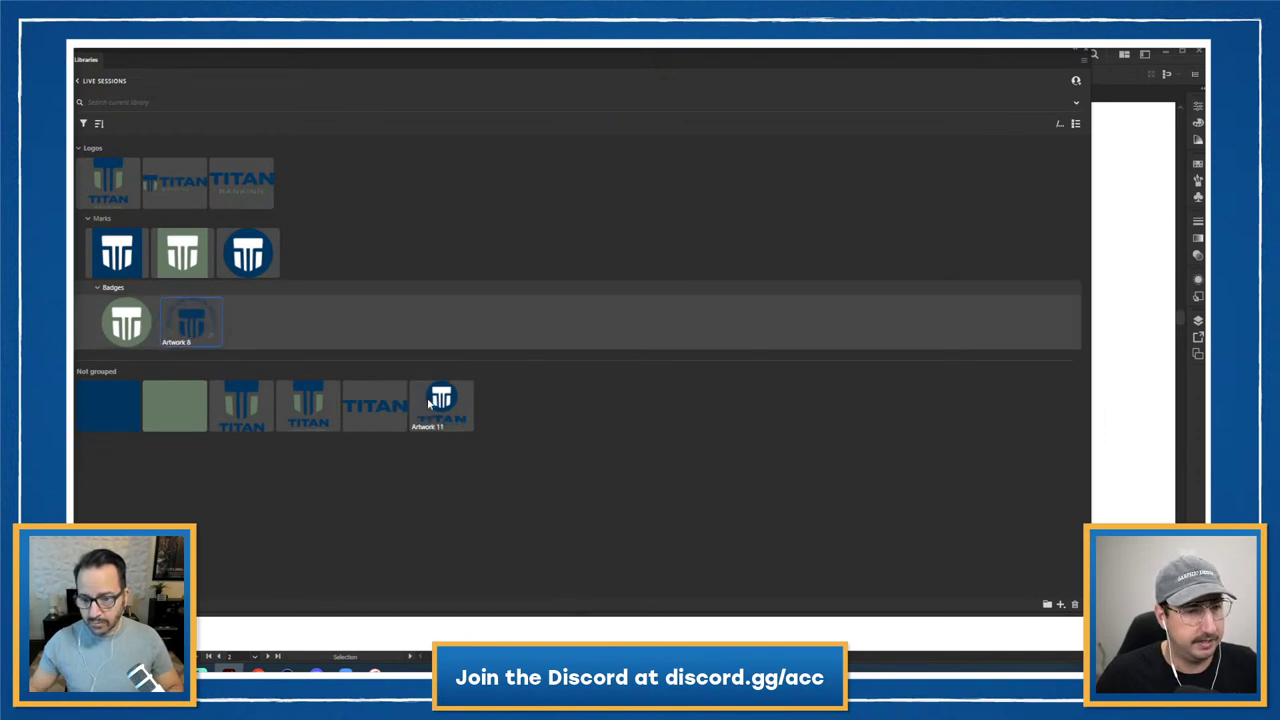
drag(437, 402, 283, 170)
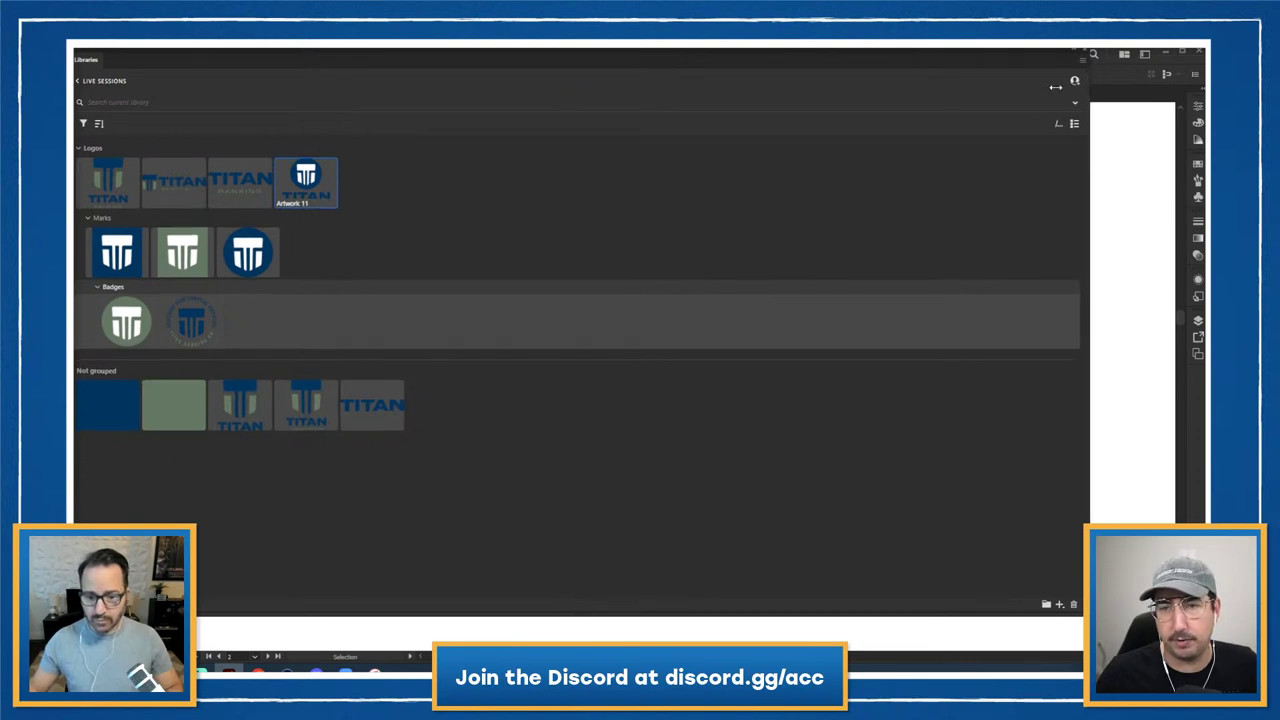
- Rename the blue square mark to WhiteMark and place it on the artboard
drag(1091, 86, 395, 140)
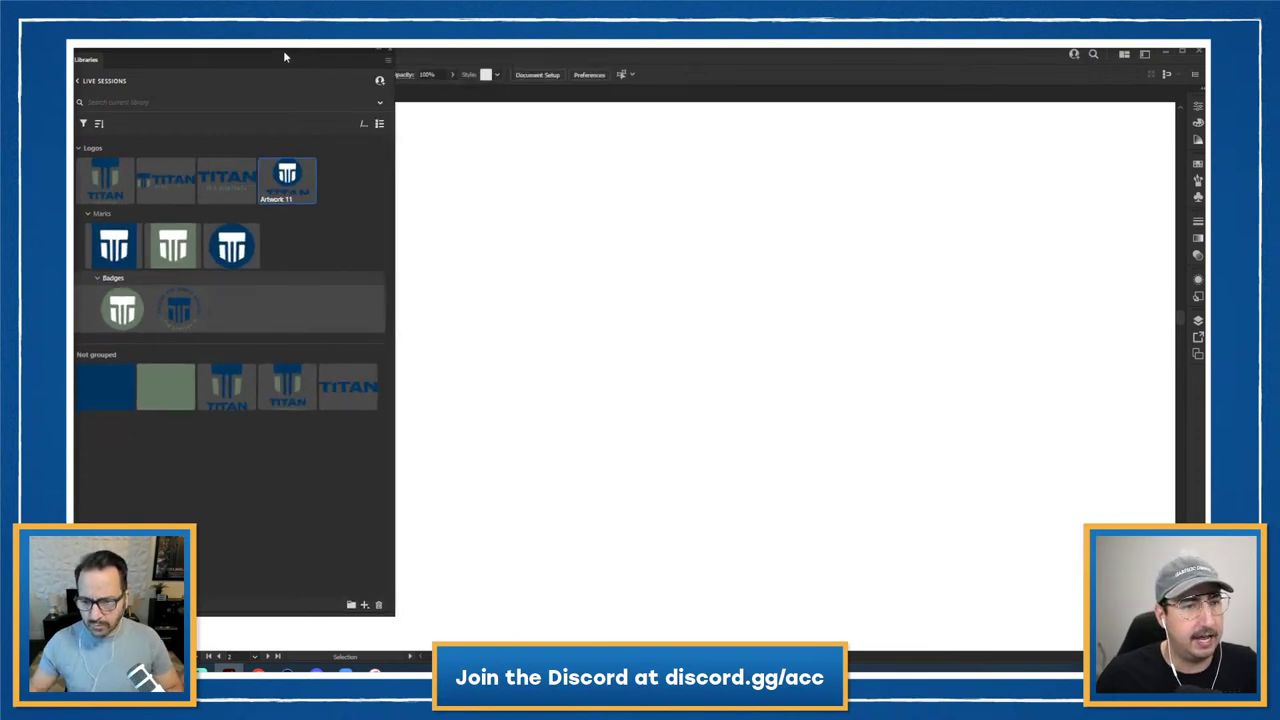
drag(285, 55, 981, 132)
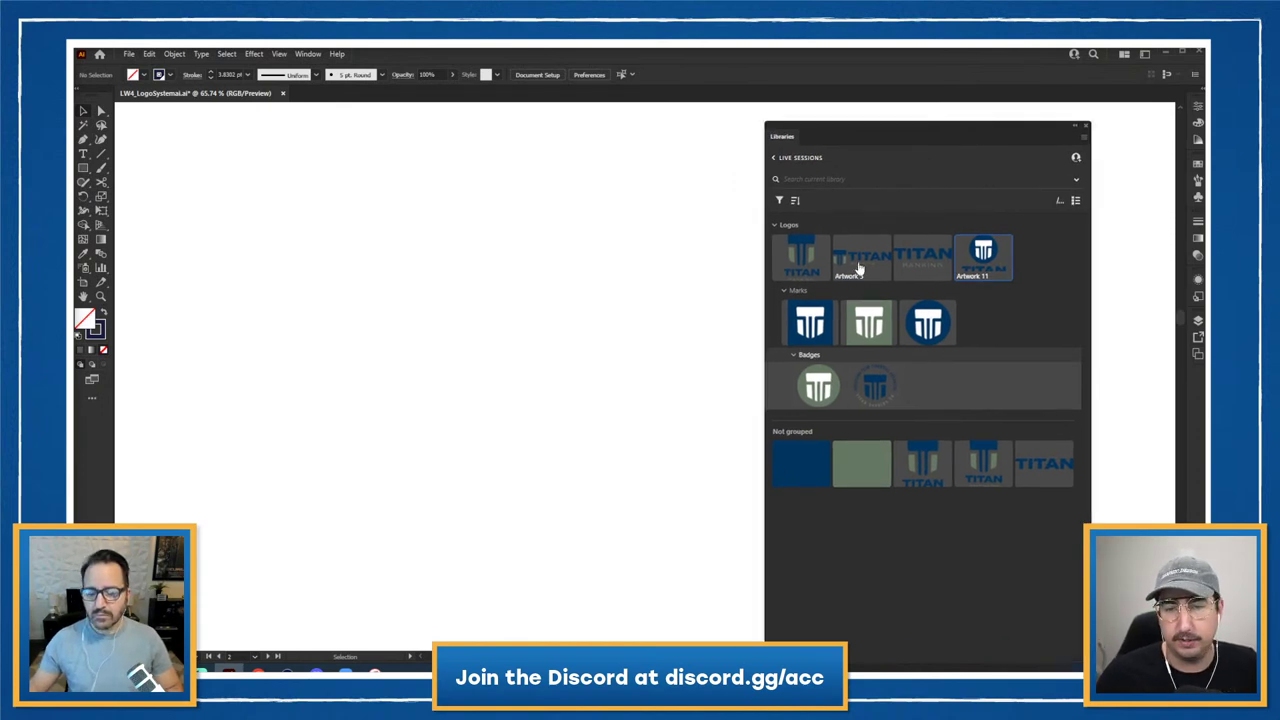
right_click(806, 317)
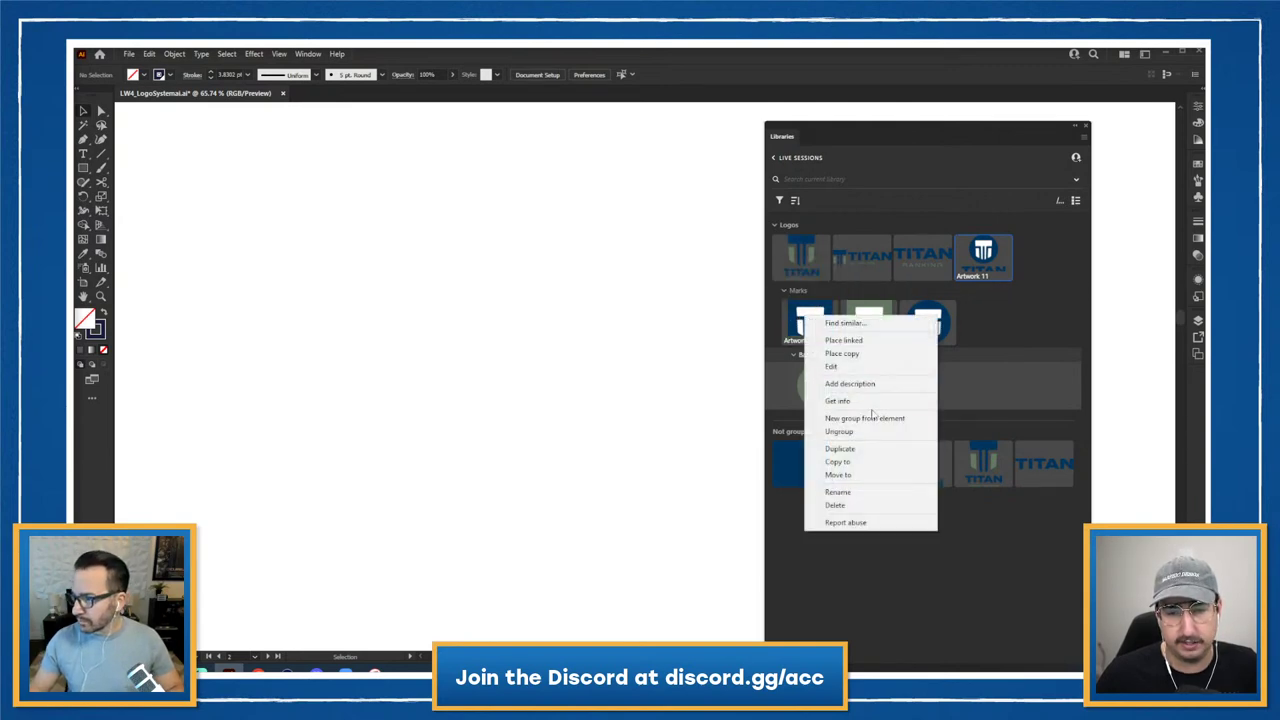
click(838, 491)
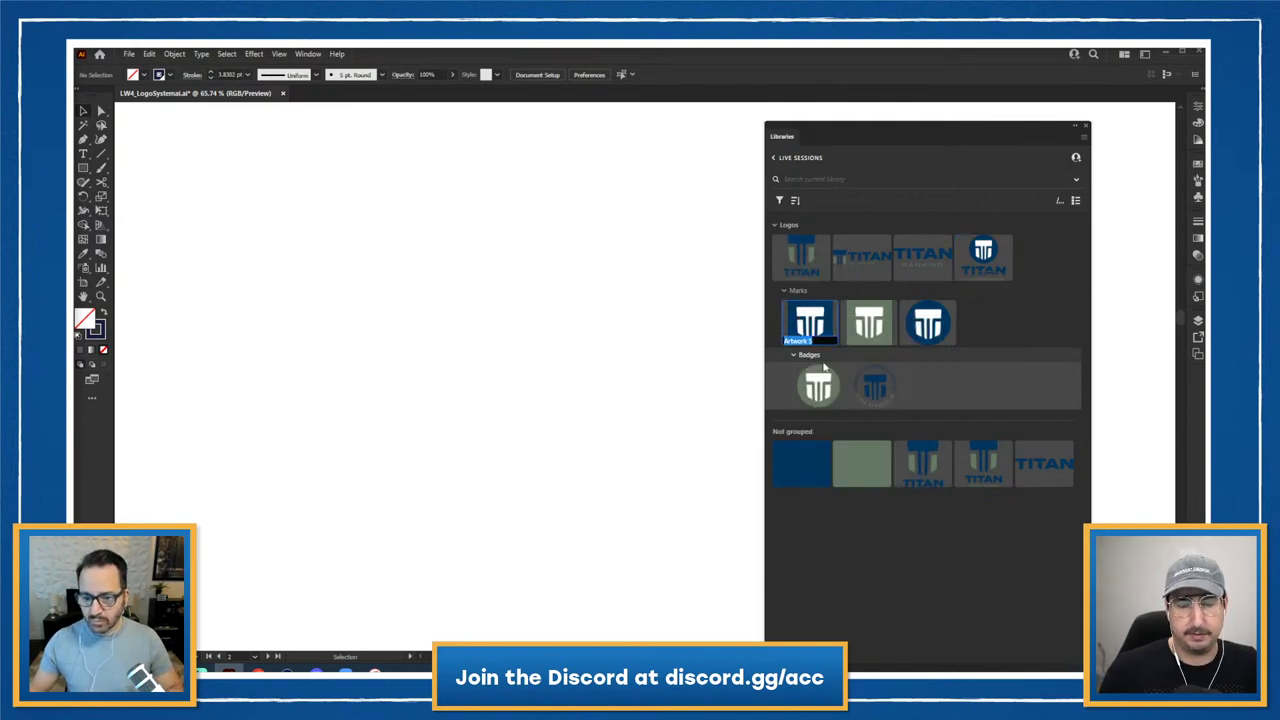
text(WhiteMark)
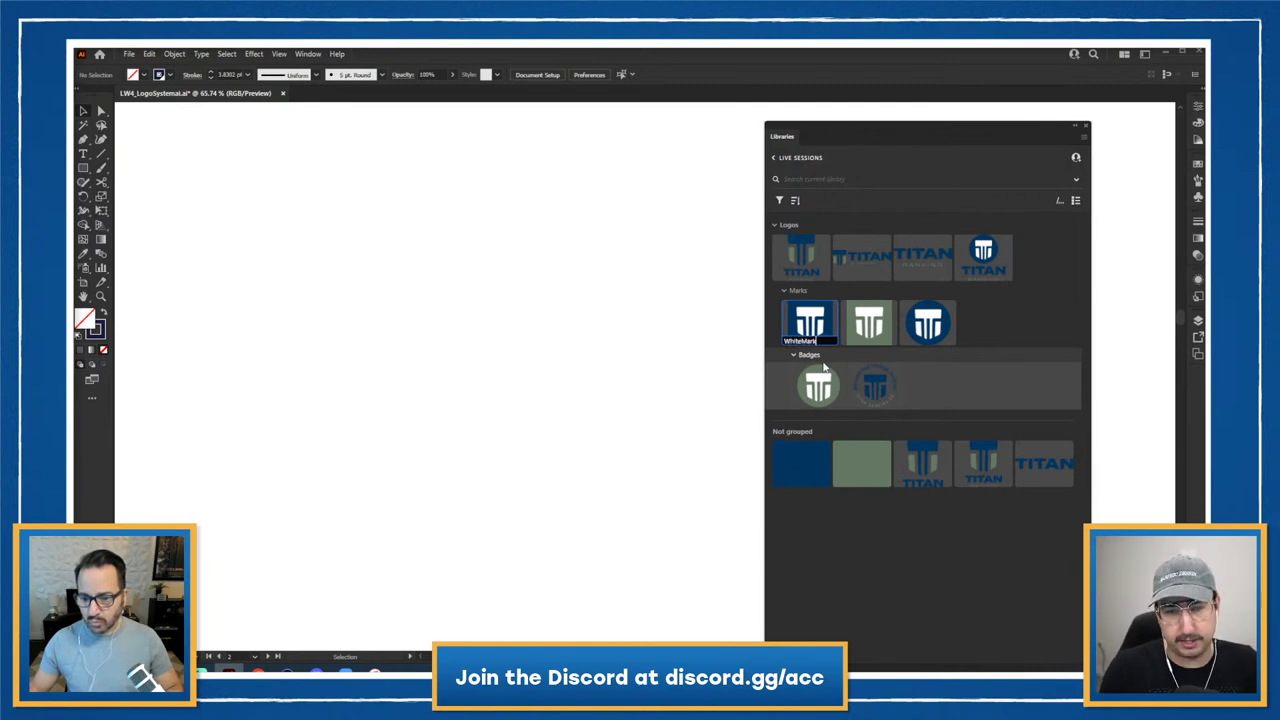
key(Return)
drag(815, 327, 424, 308)
click(541, 210)
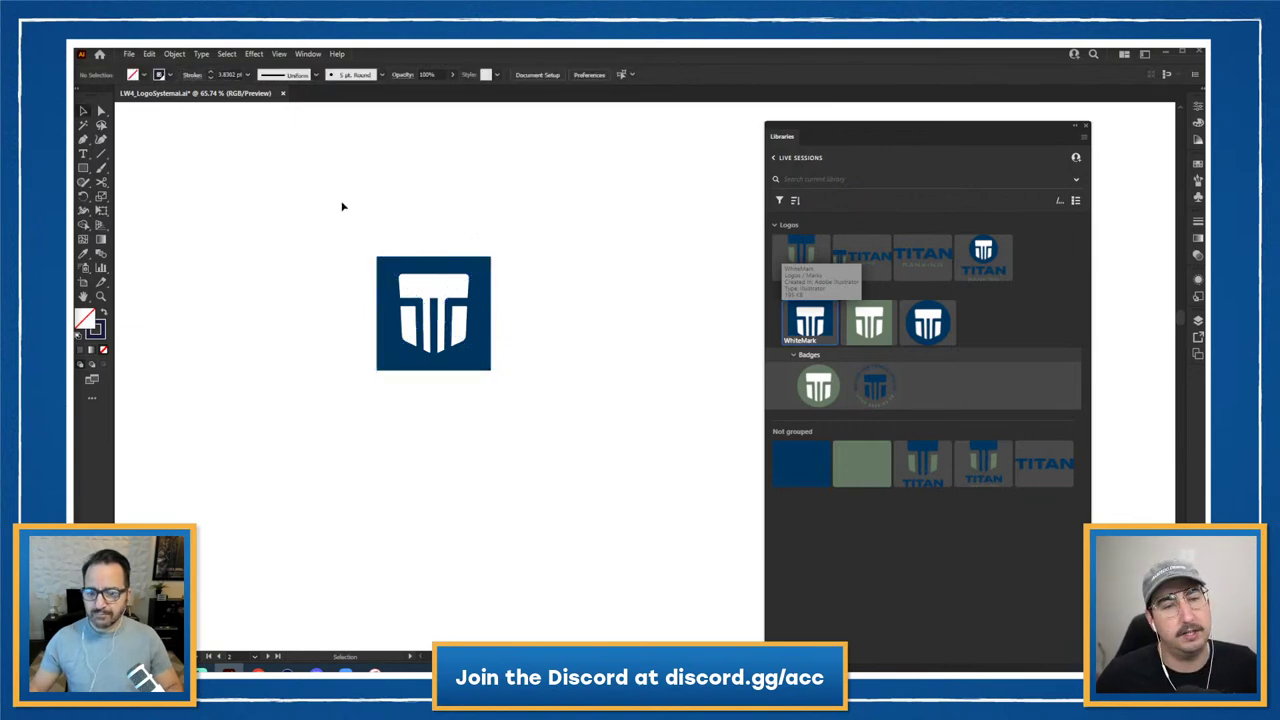
- Draw a red-filled square around the placed logo and send it to the back
key(m)
drag(328, 198, 551, 428)
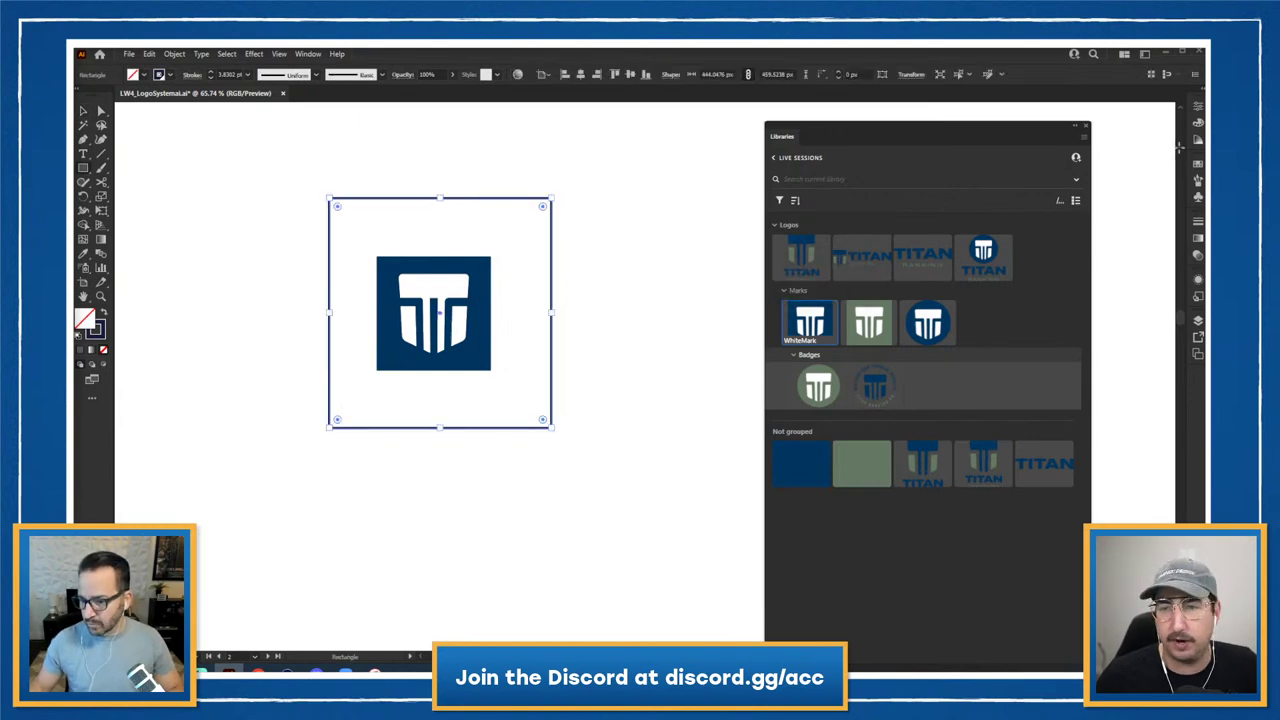
click(1198, 168)
click(1089, 198)
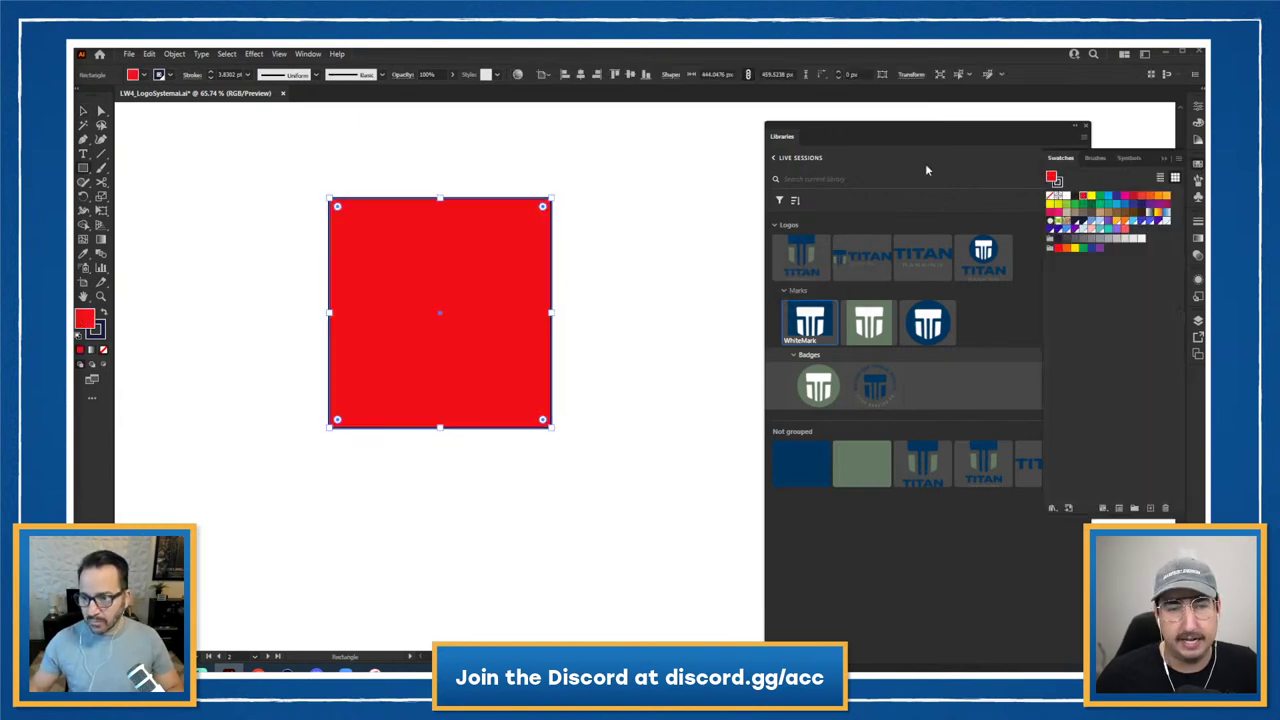
key(ctrl+shift+bracketleft)
click(657, 334)
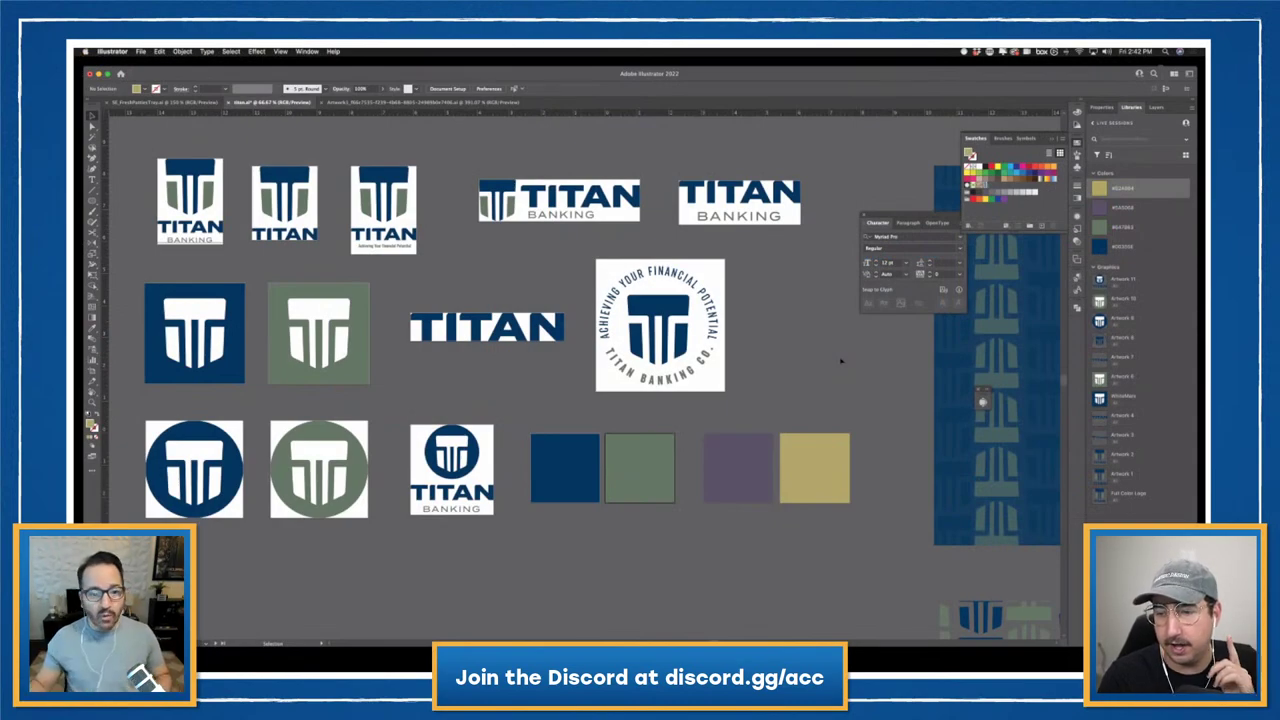
- Duplicate the blue square logo artboard into a copy on its left
scroll(449, 415, left, 5)
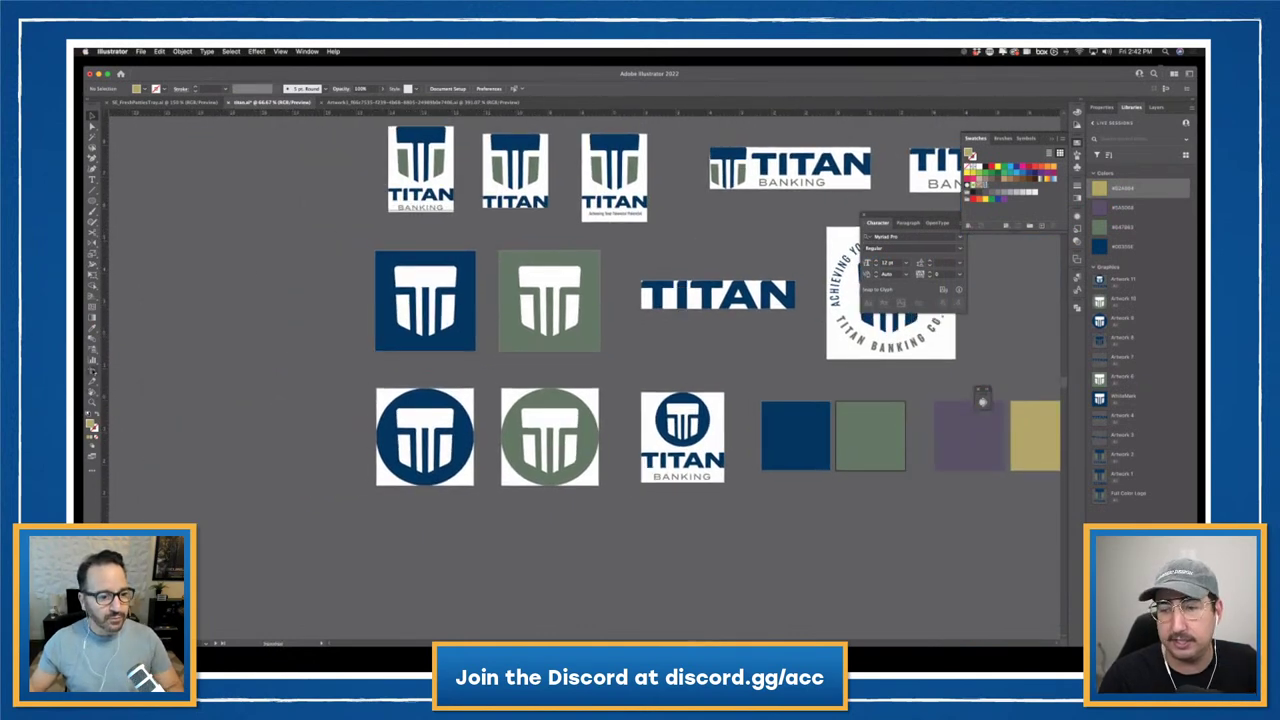
key(shift+o)
click(428, 300)
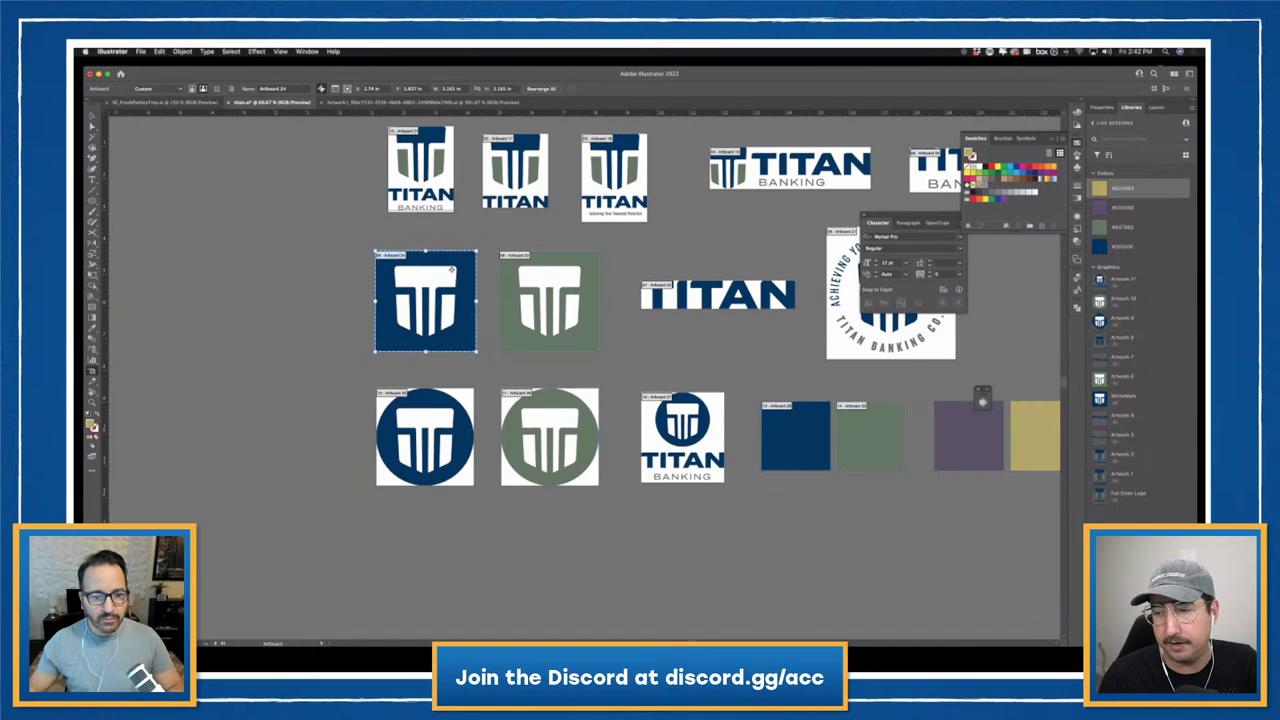
drag(450, 270, 312, 263)
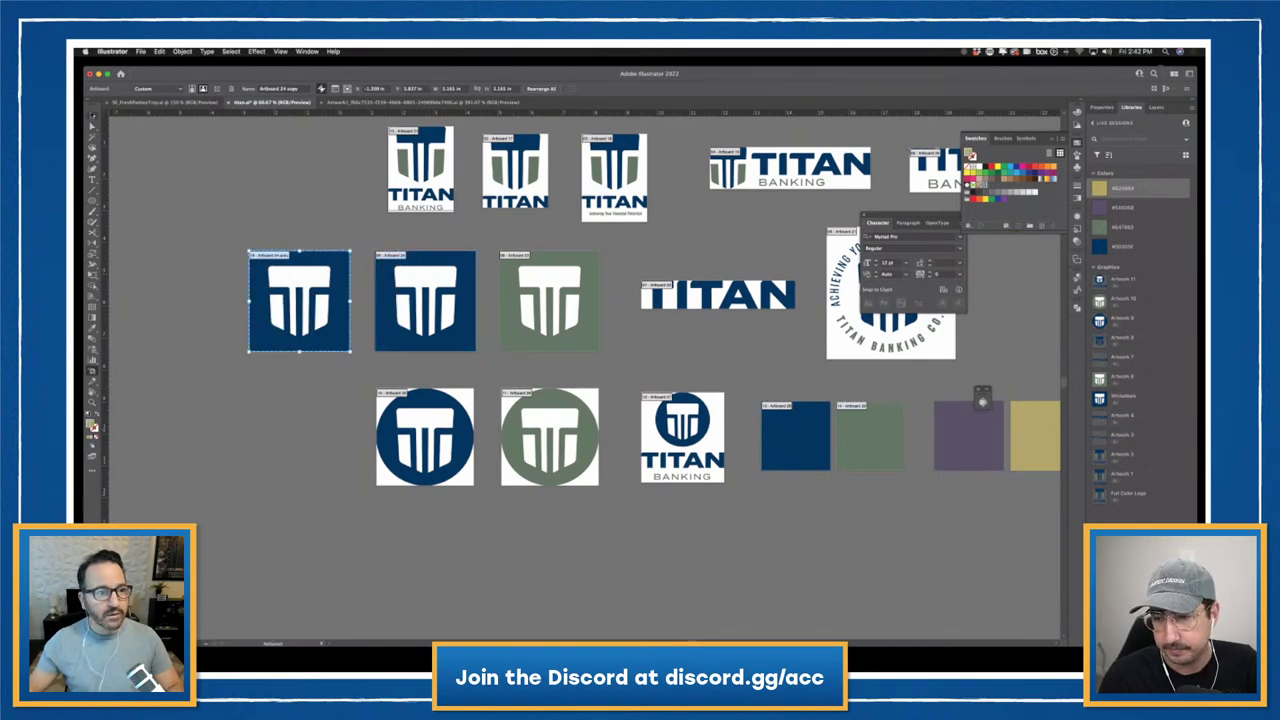
key(v)
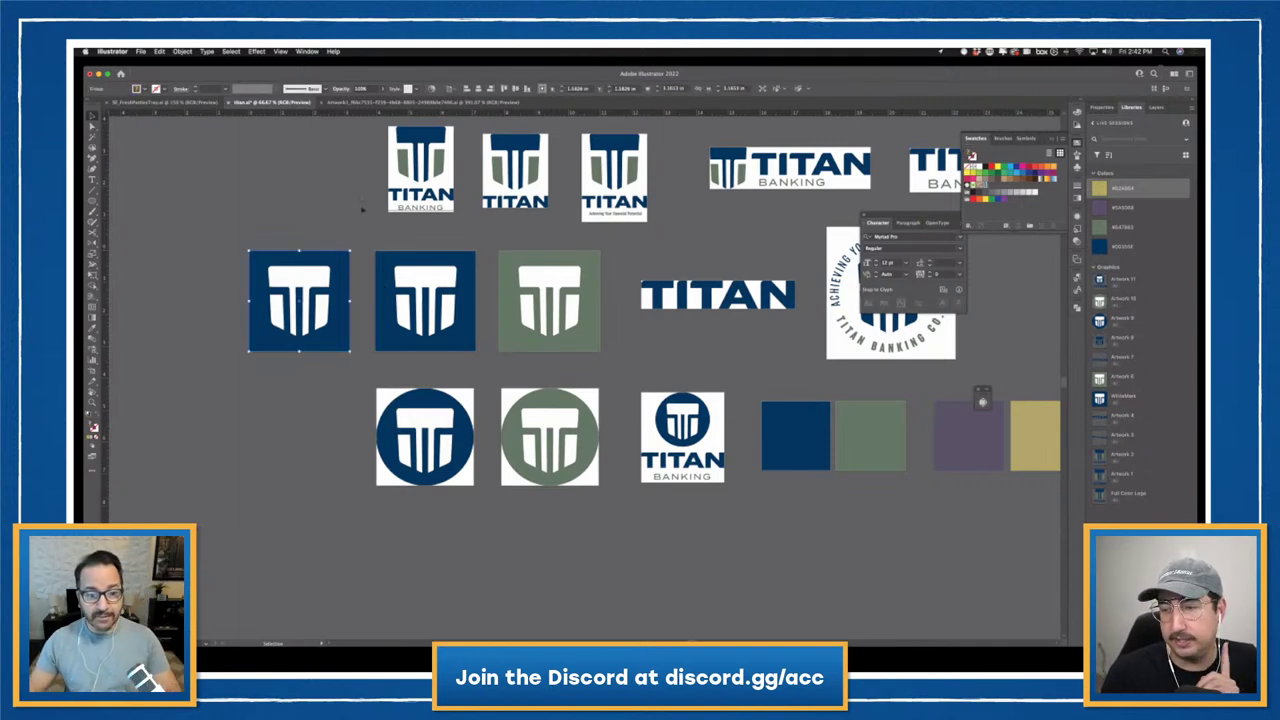
- Delete the logo on the new artboard, undo that, then begin renaming the WhiteMark library graphic
click(338, 262)
key(Delete)
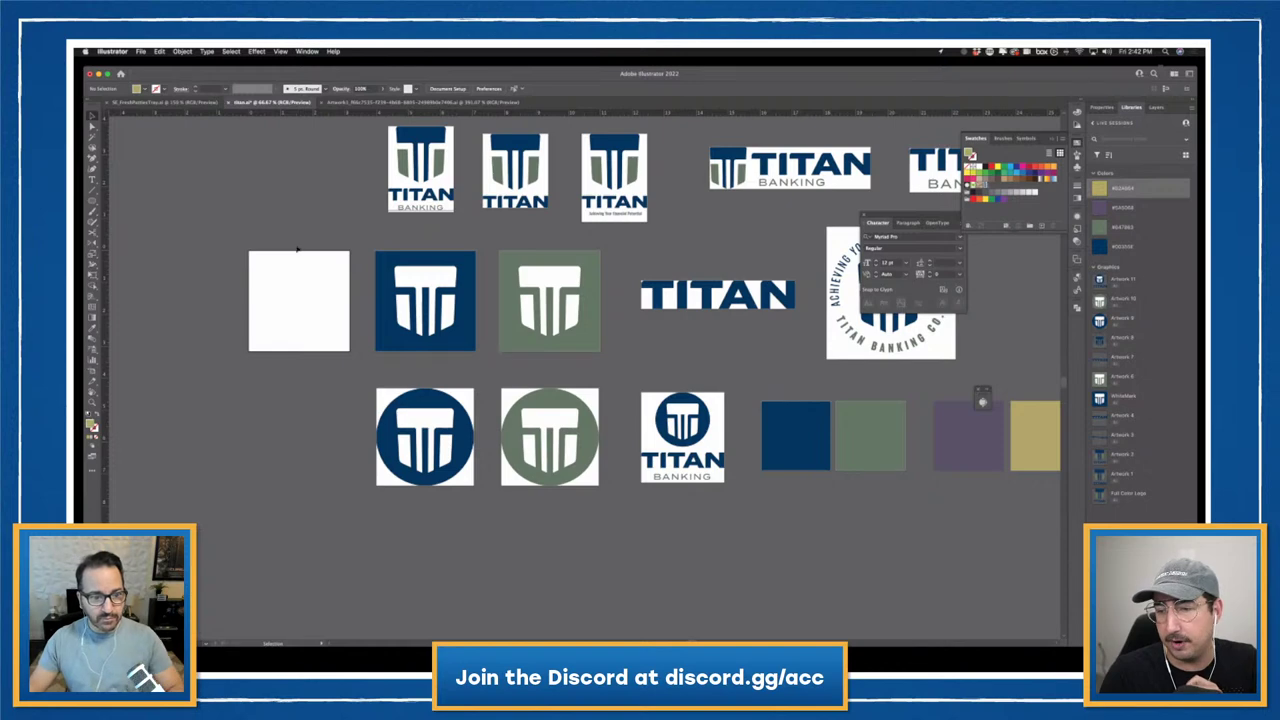
key(ctrl+z)
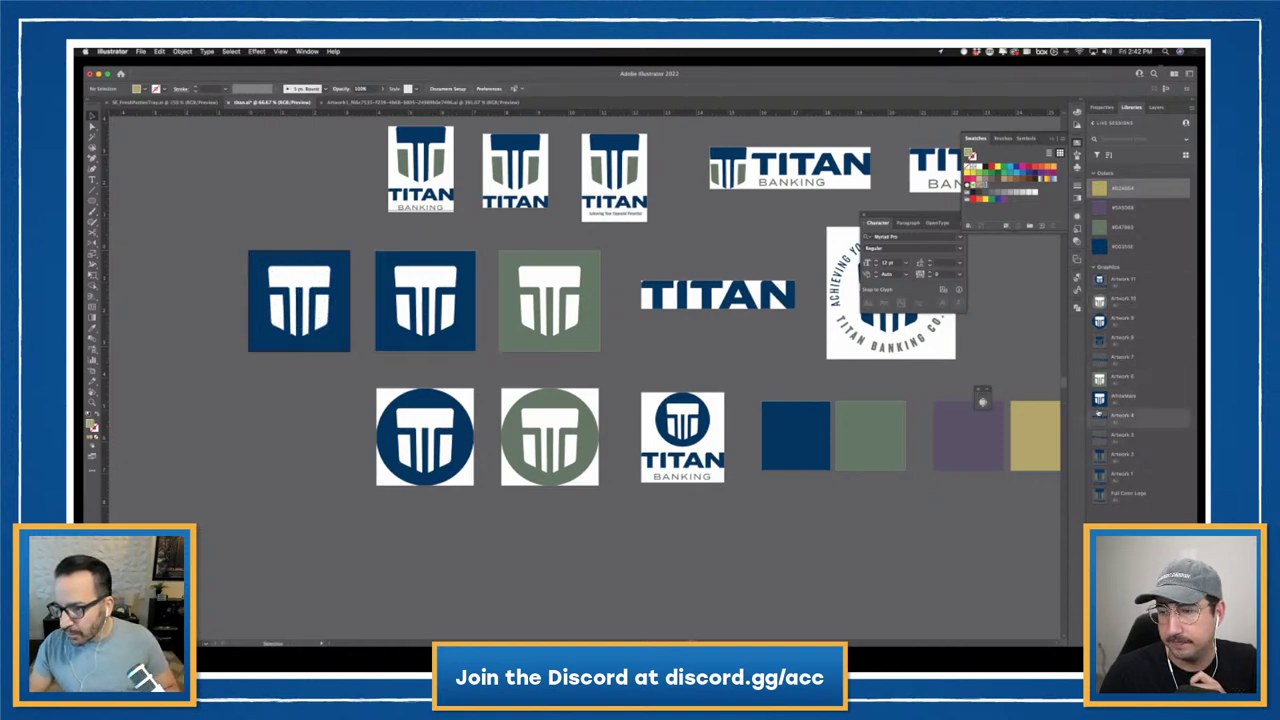
double_click(1123, 397)
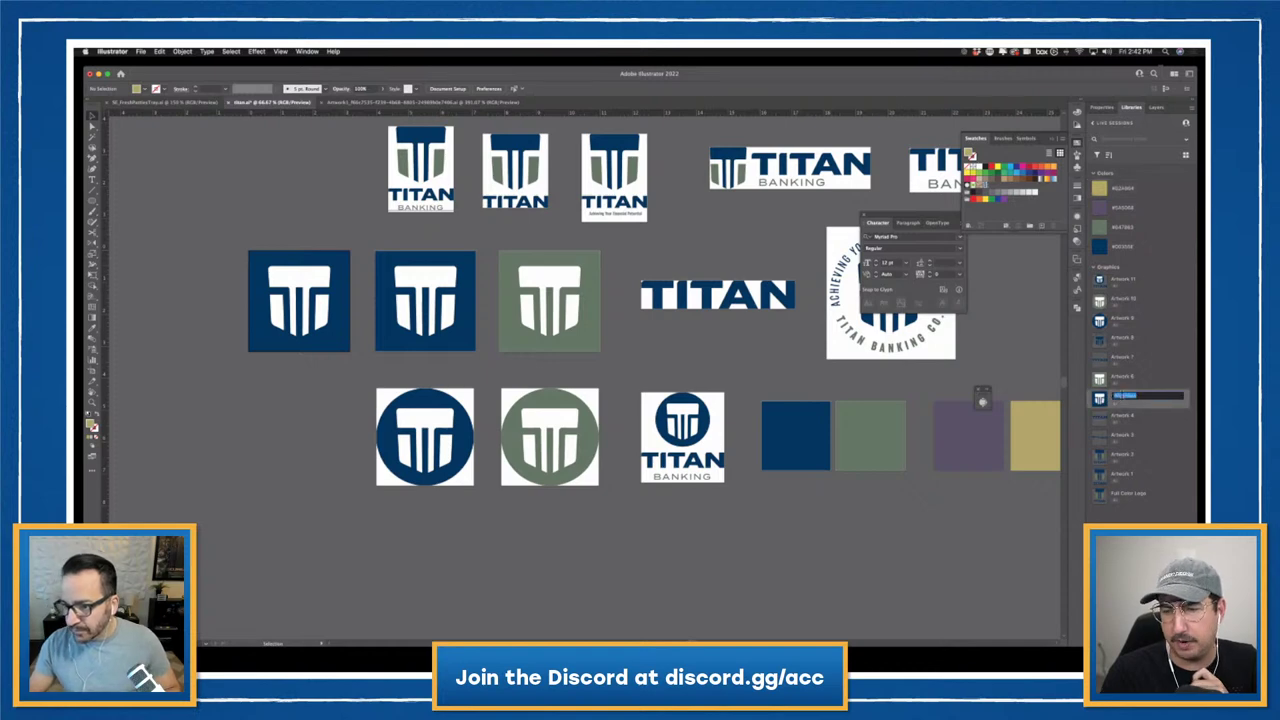
- Delete the blue background square from the WhiteMark graphic and save to update the library
key(Return)
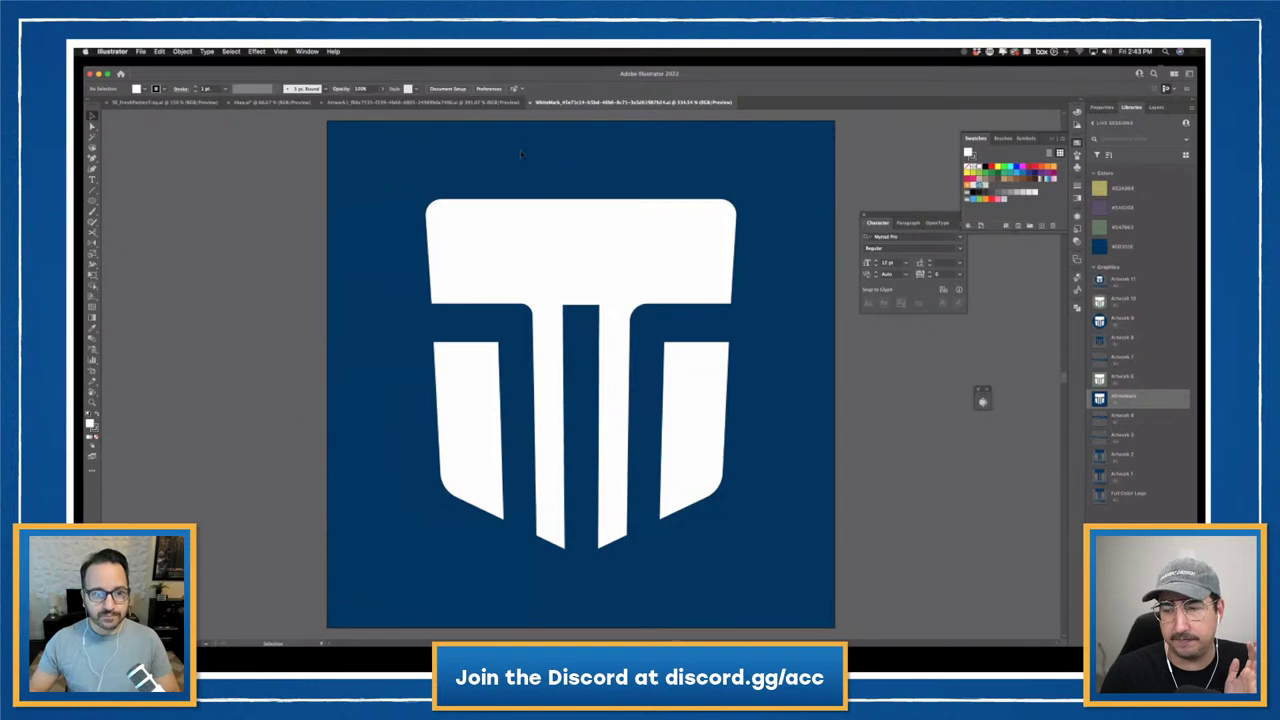
click(522, 162)
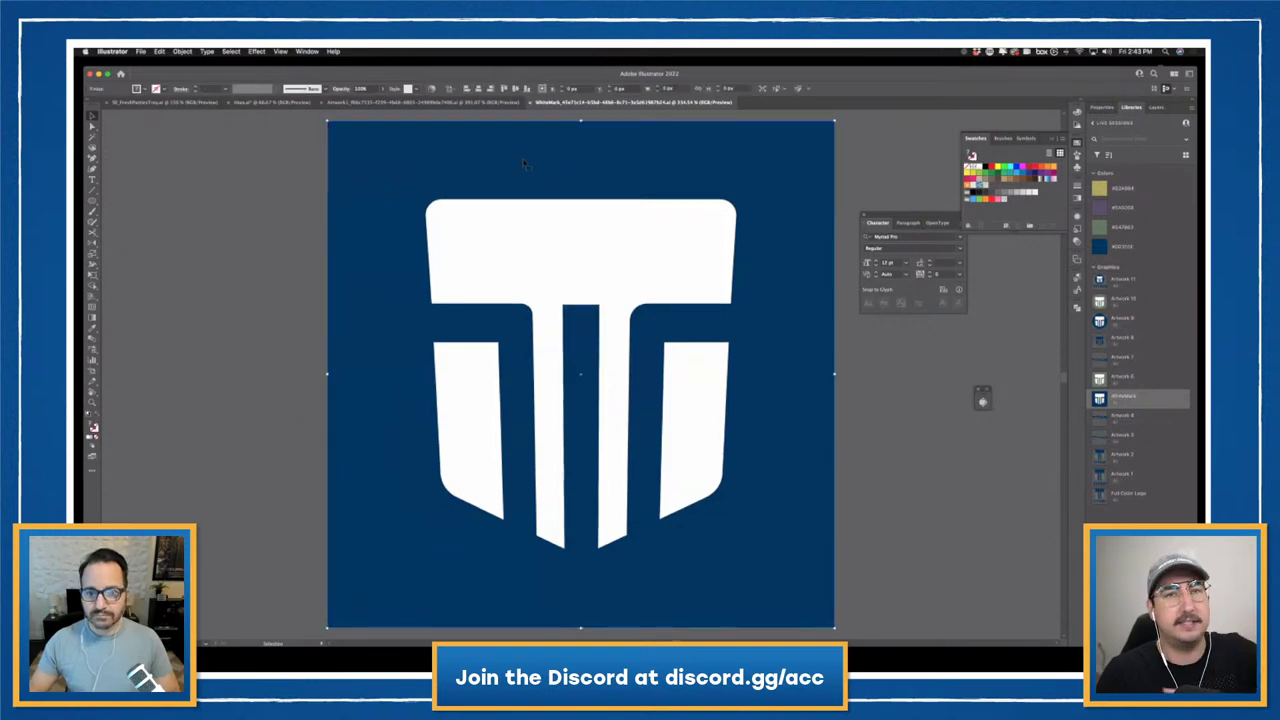
super+click(519, 162)
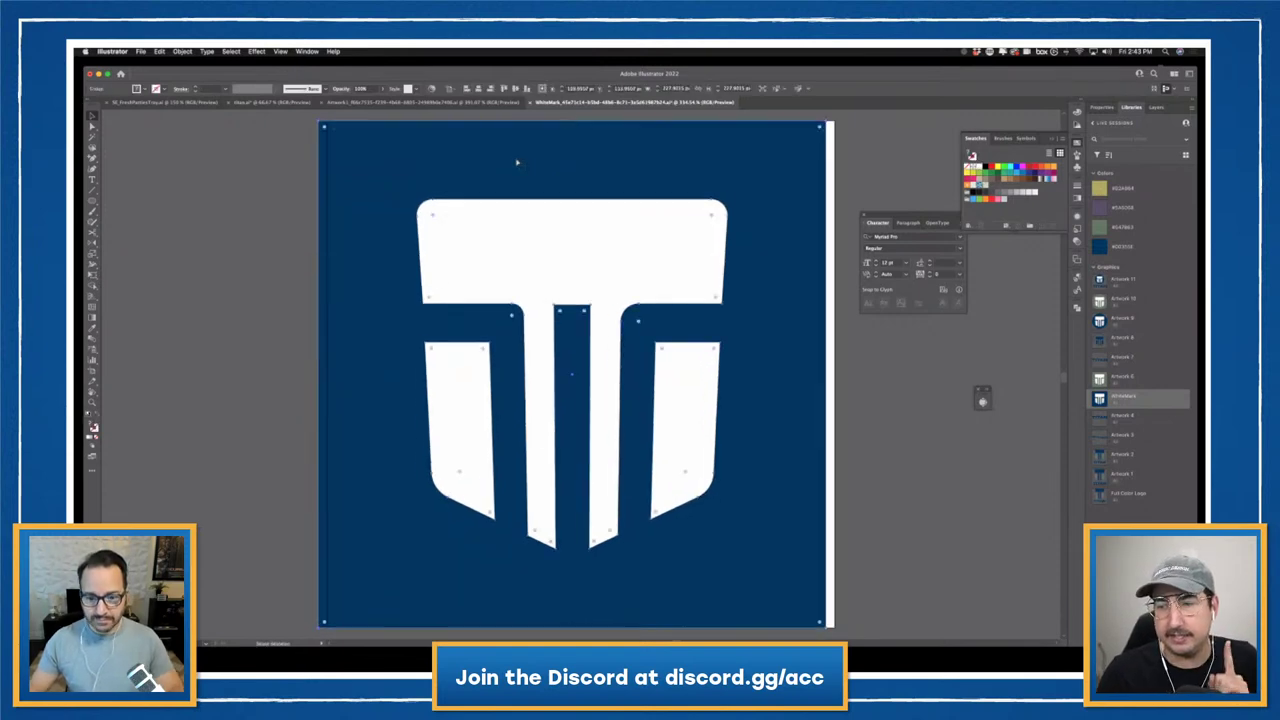
click(517, 163)
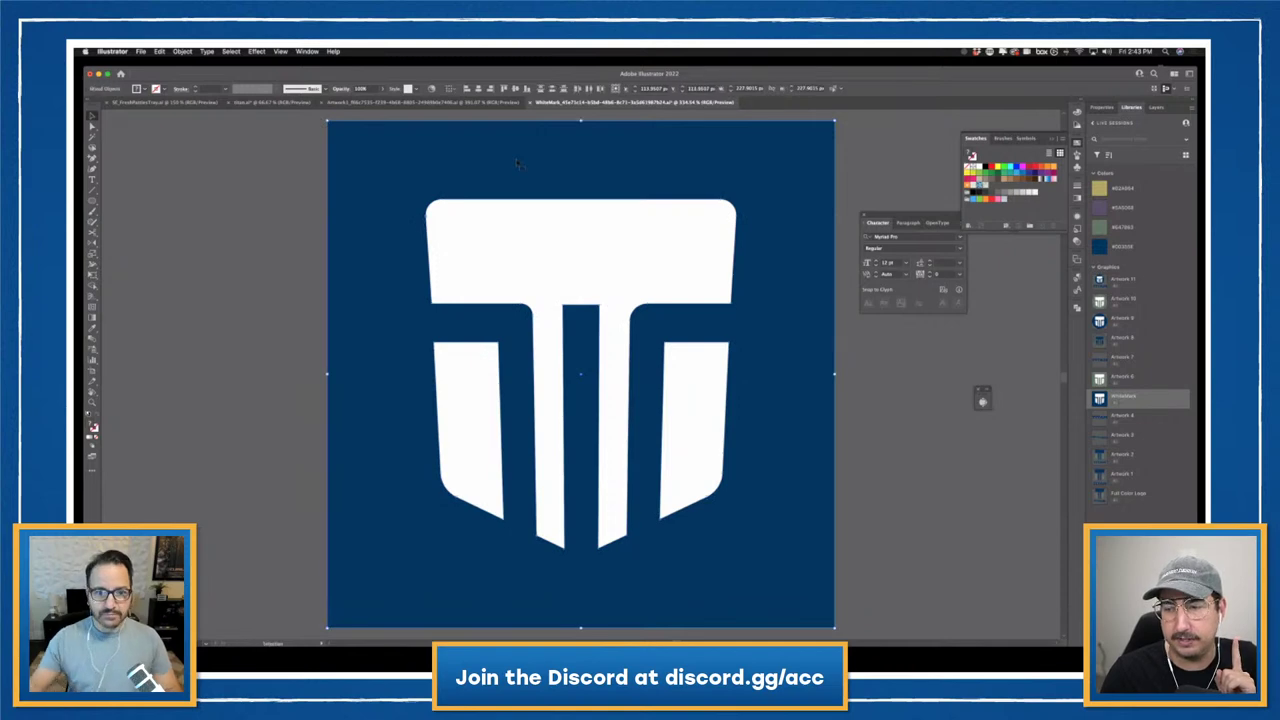
click(279, 192)
click(431, 149)
key(Delete)
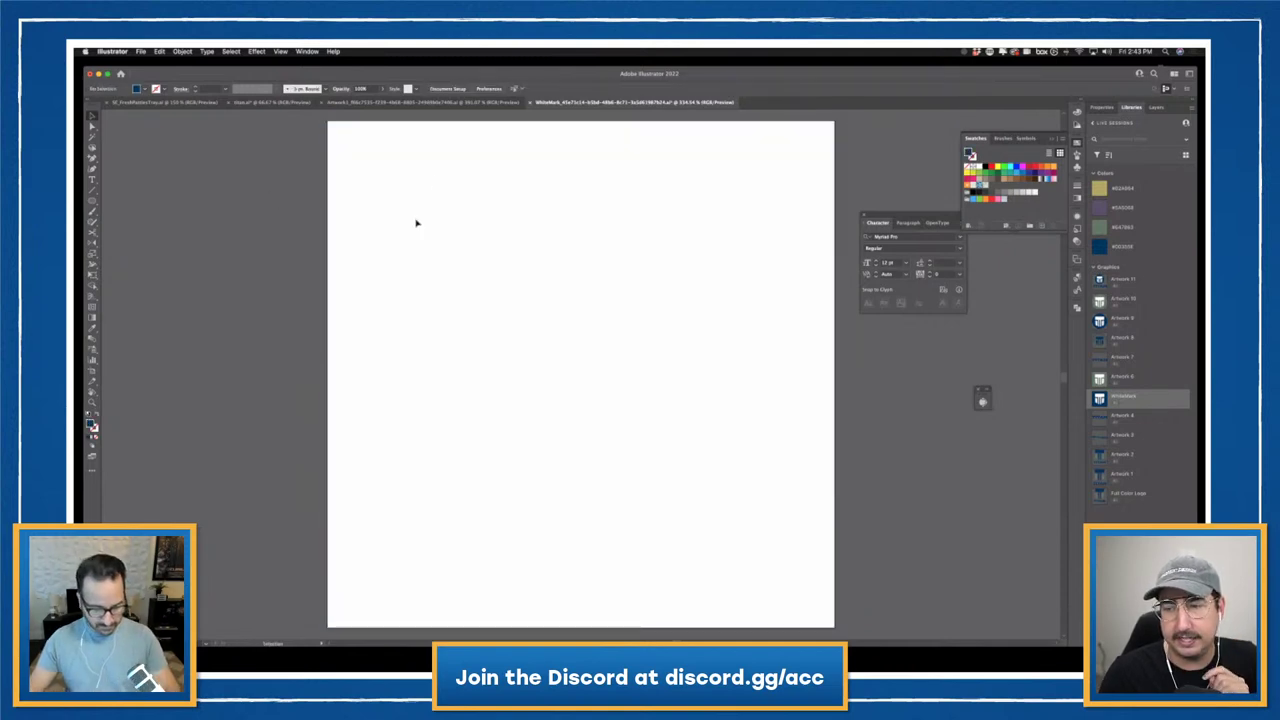
drag(444, 168, 586, 286)
key(super+shift+a)
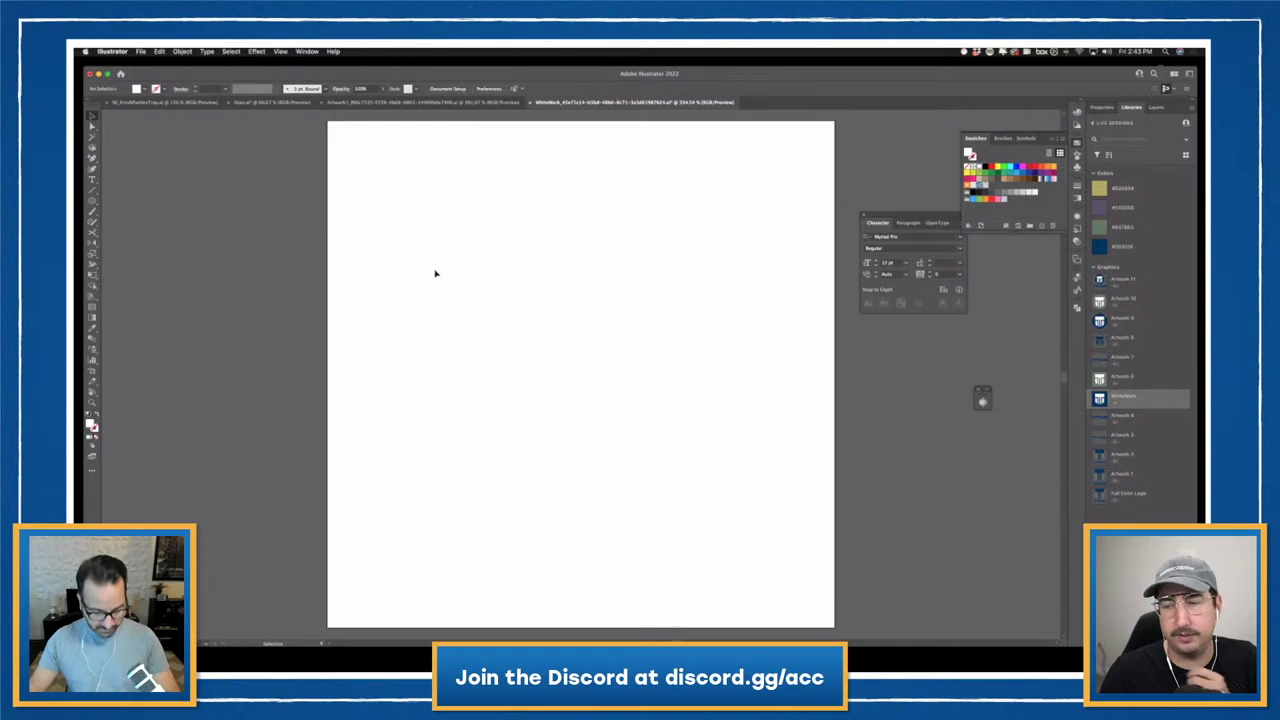
key(super+s)
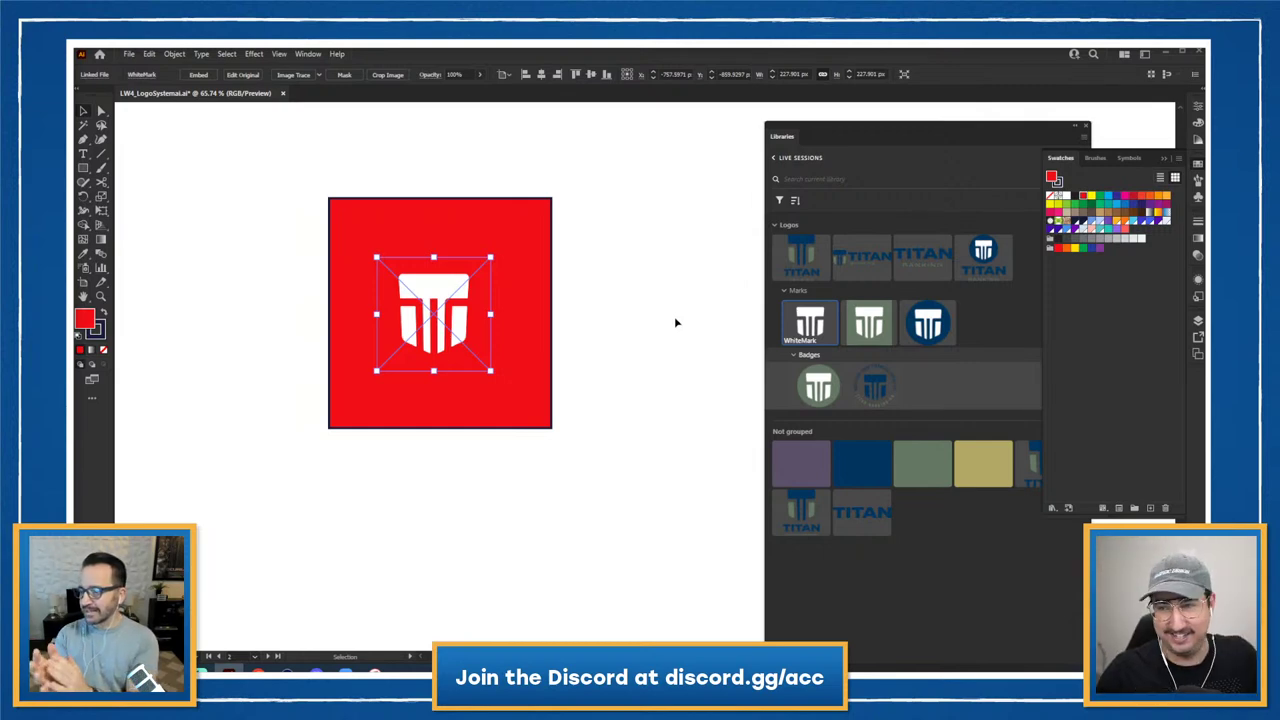
- Hide the colour swatches covering the library, then select the white Titan mark on the red square
click(675, 322)
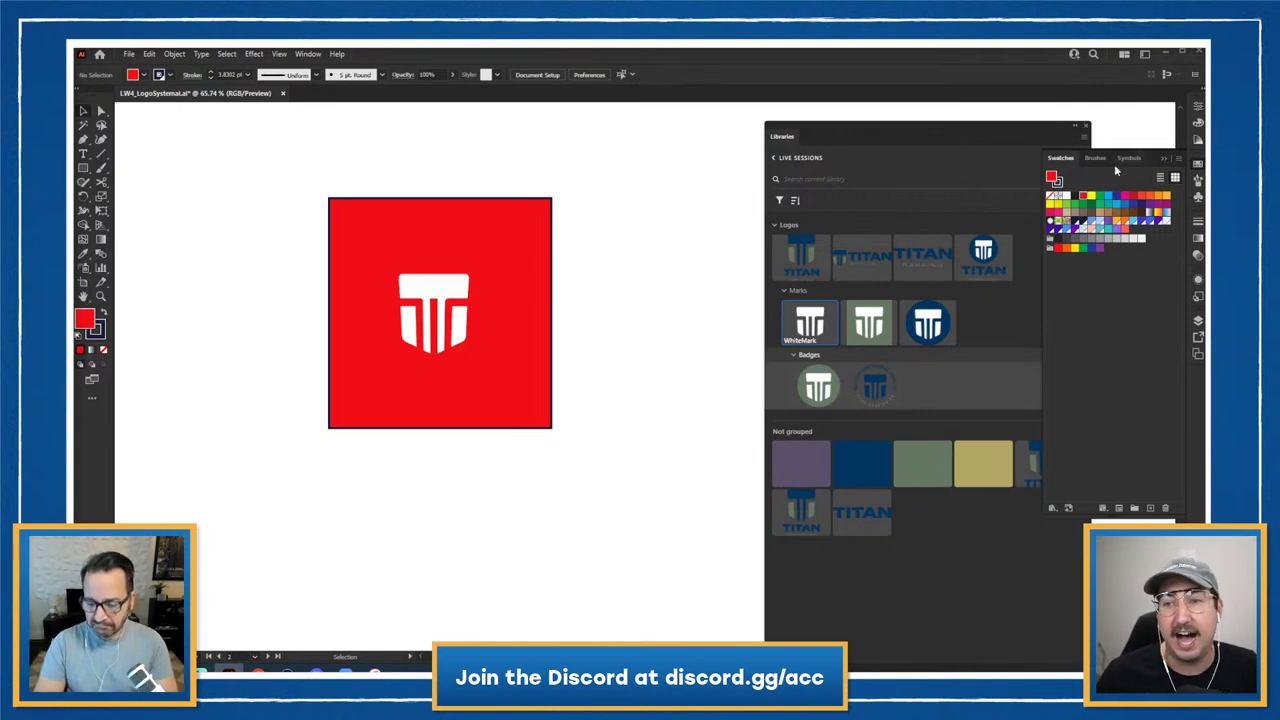
click(1151, 168)
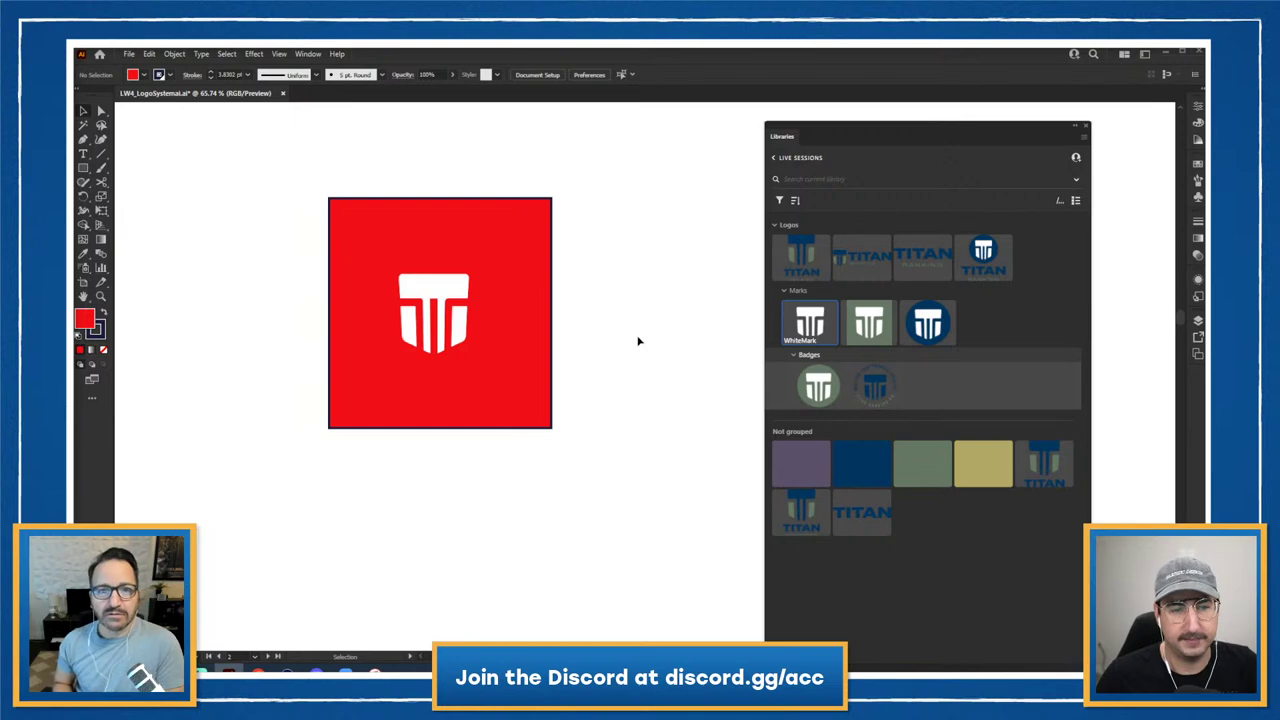
click(465, 318)
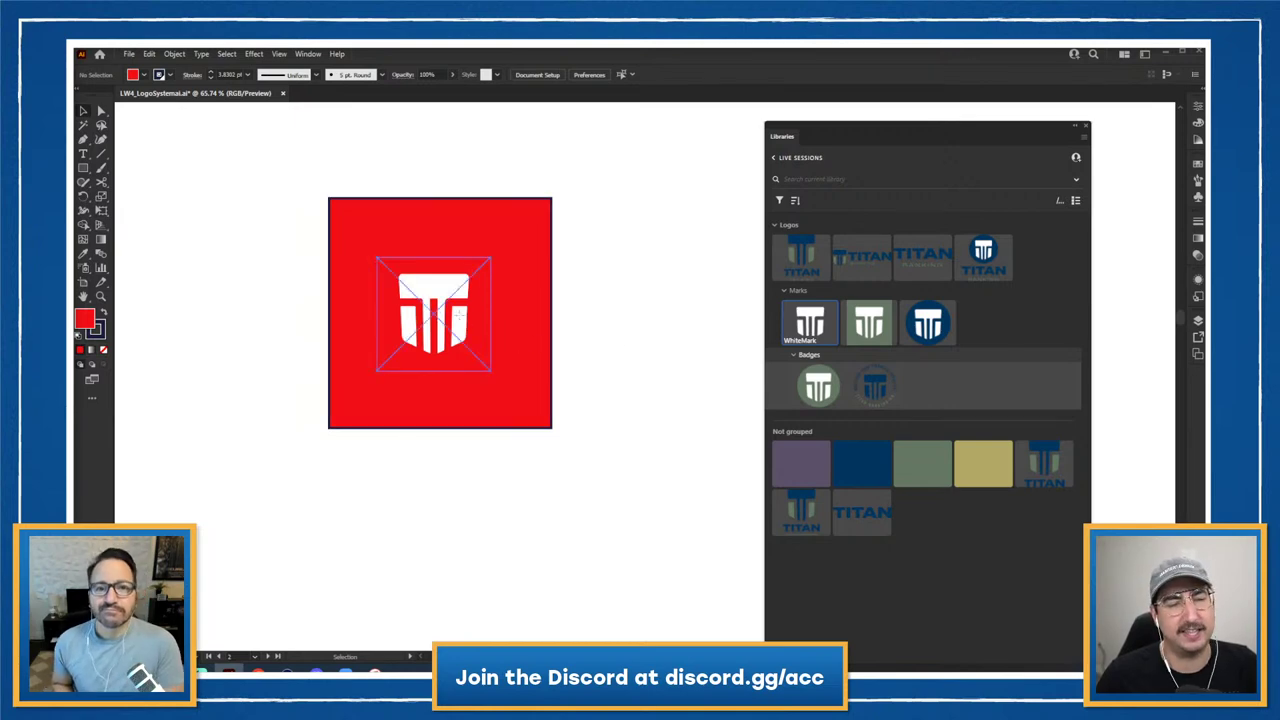
click(460, 318)
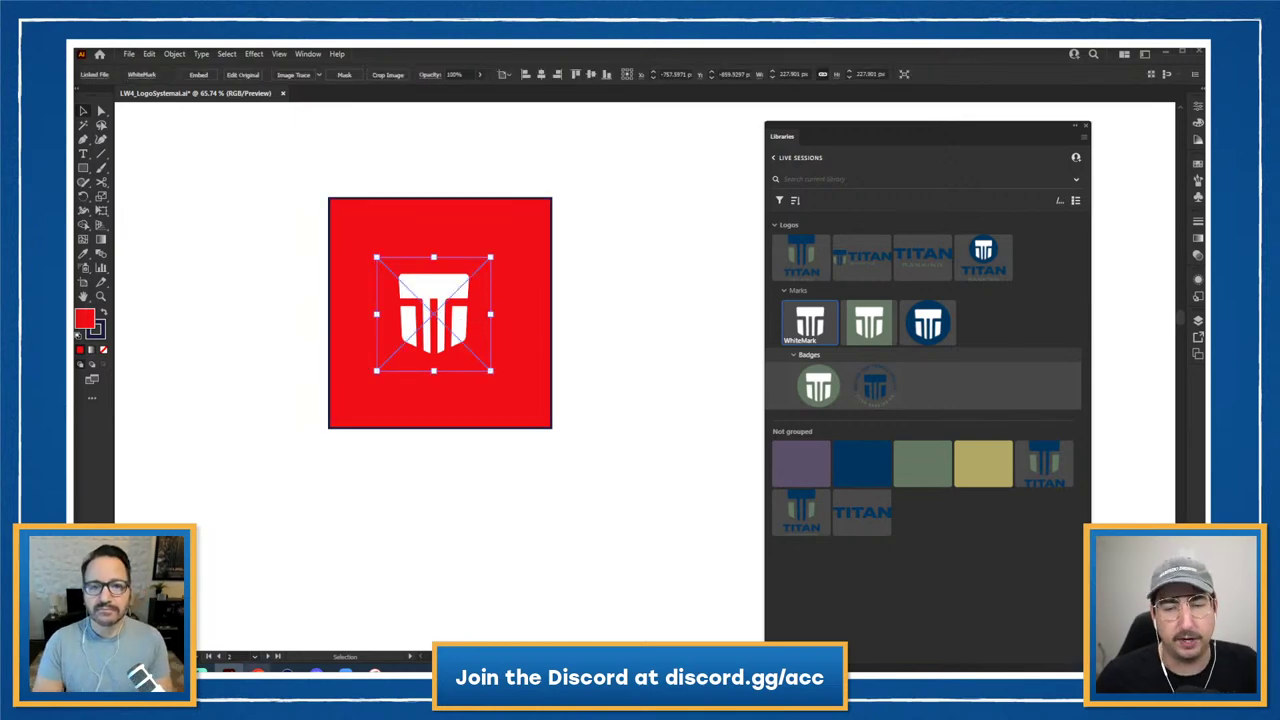
mouse_move(258, 668)
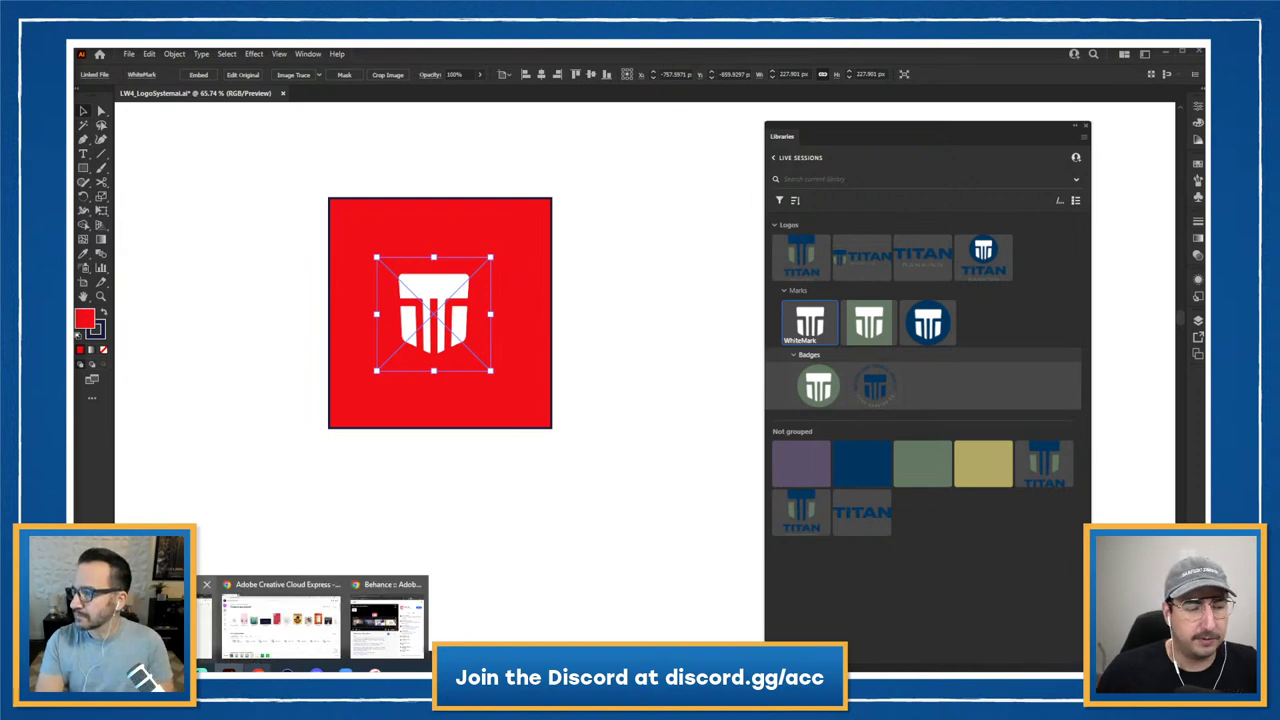
- Go full screen in Creative Cloud Express, start a new brand from Brands, then return to Illustrator
click(258, 630)
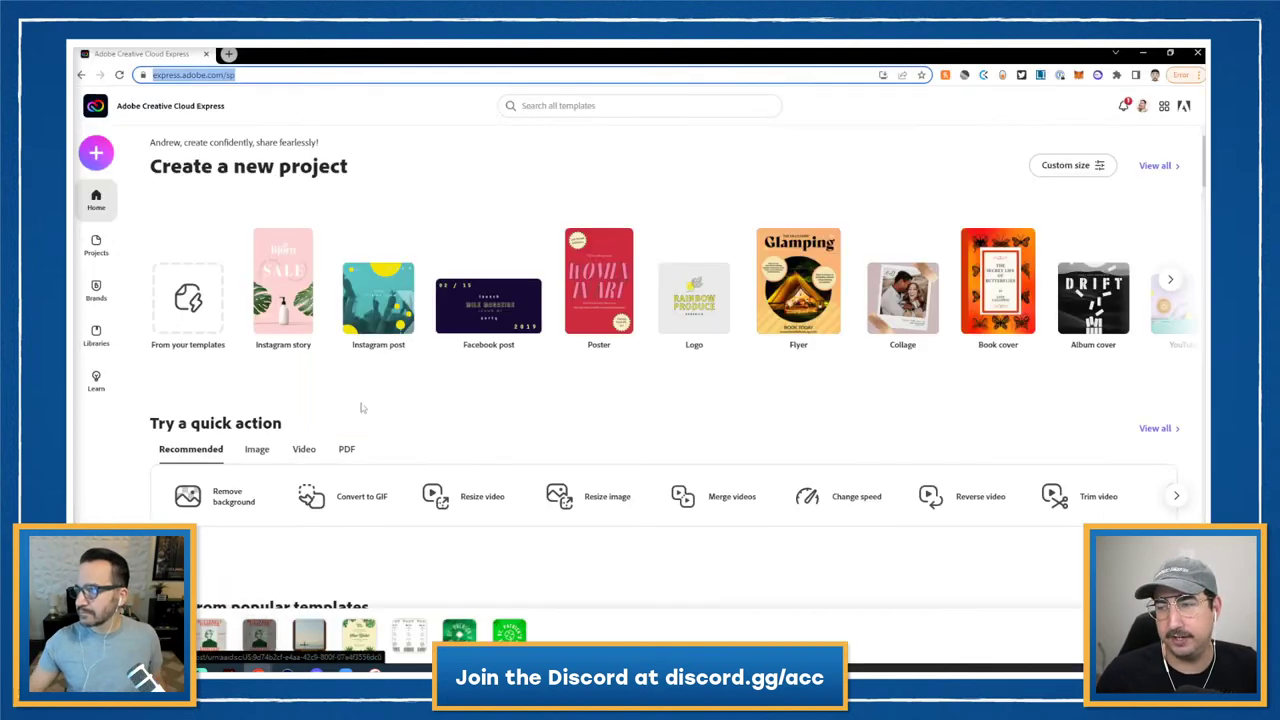
click(429, 109)
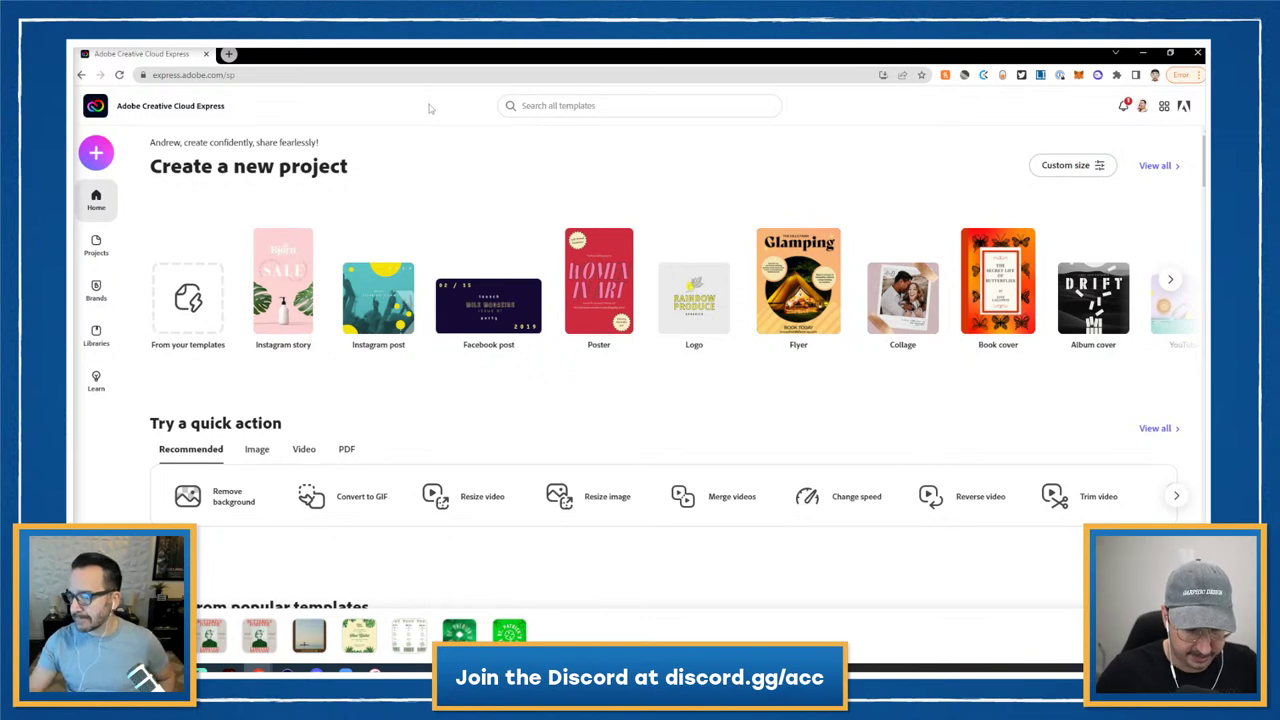
key(F11)
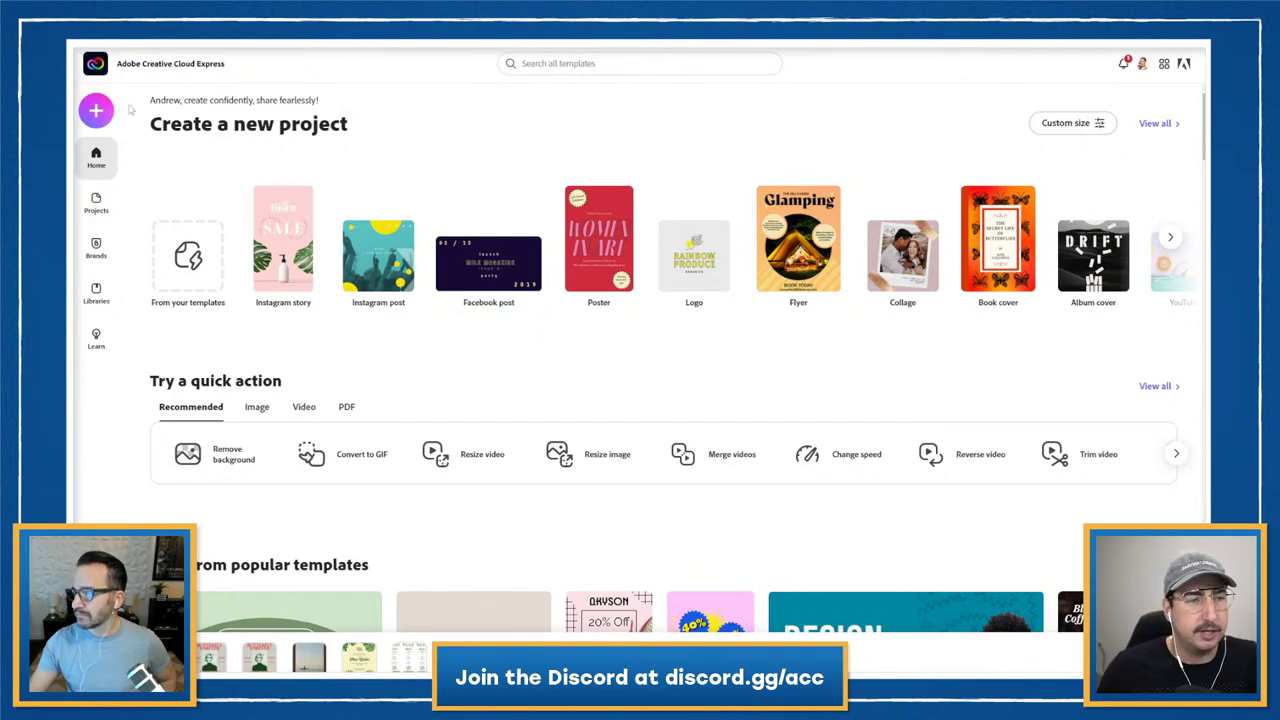
click(97, 250)
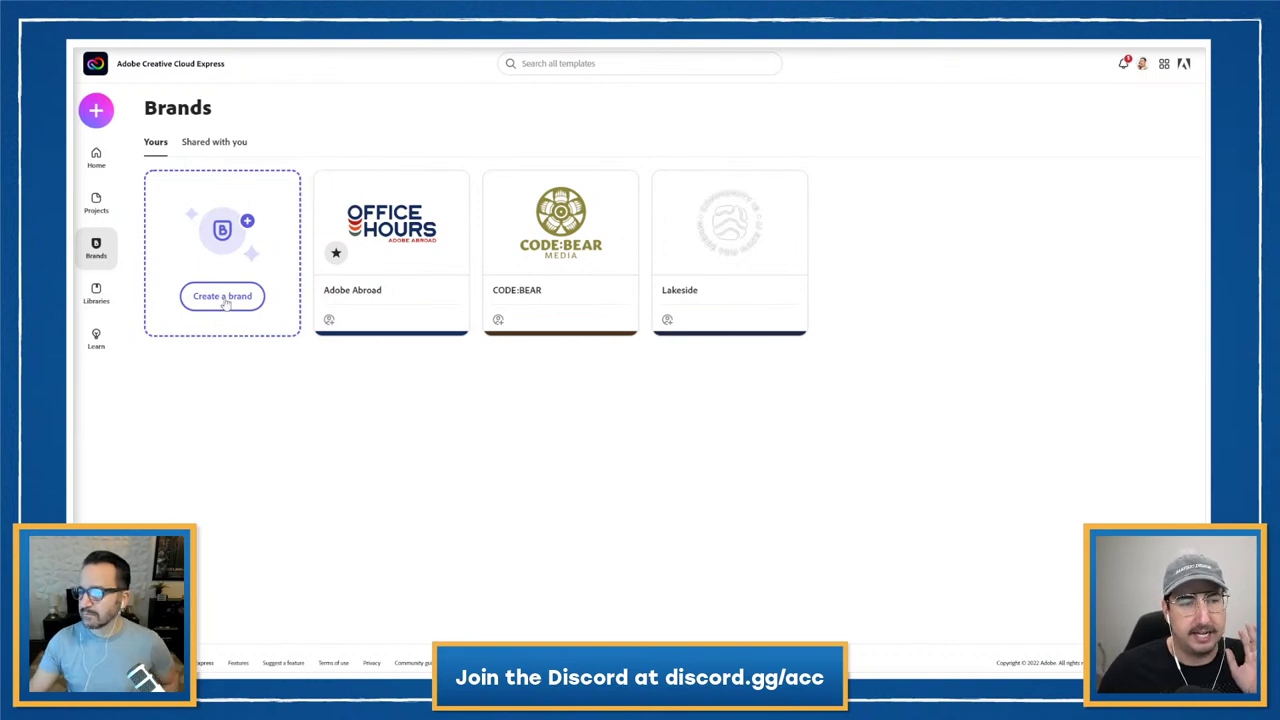
click(224, 298)
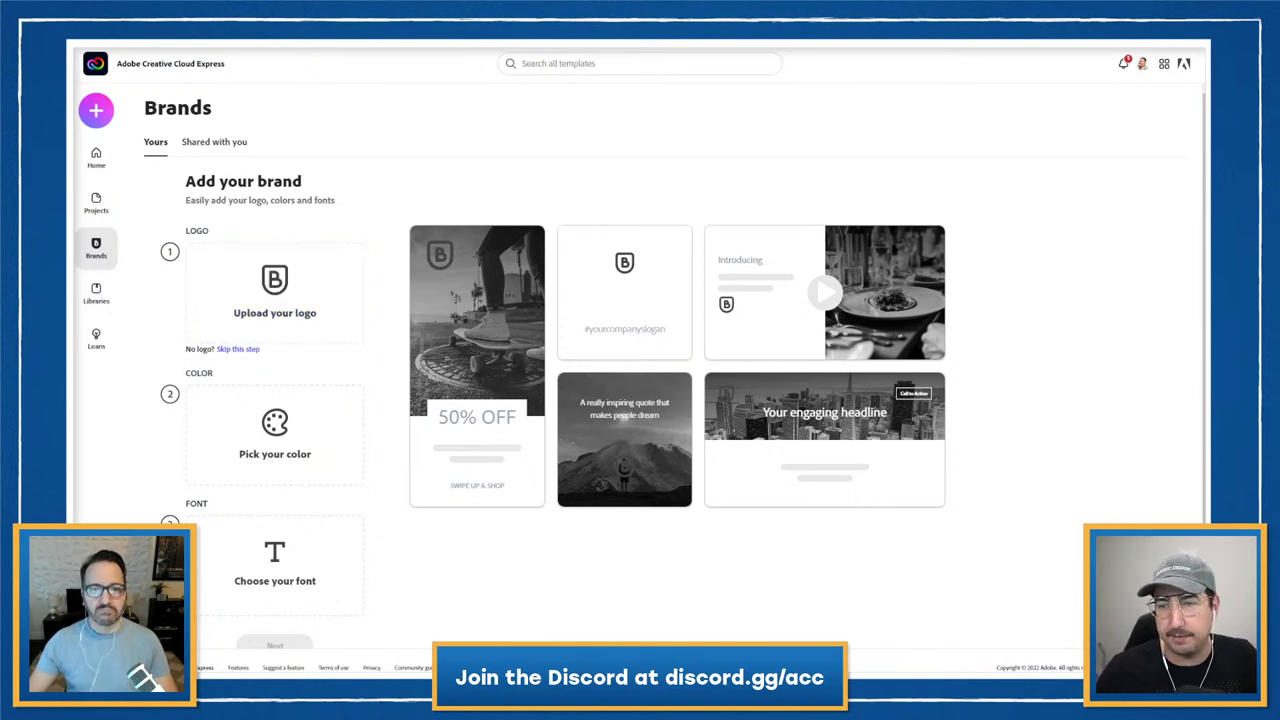
key(alt+Tab)
- Draw a 1080 × 1080 px rectangle on empty canvas beside the red square
click(590, 285)
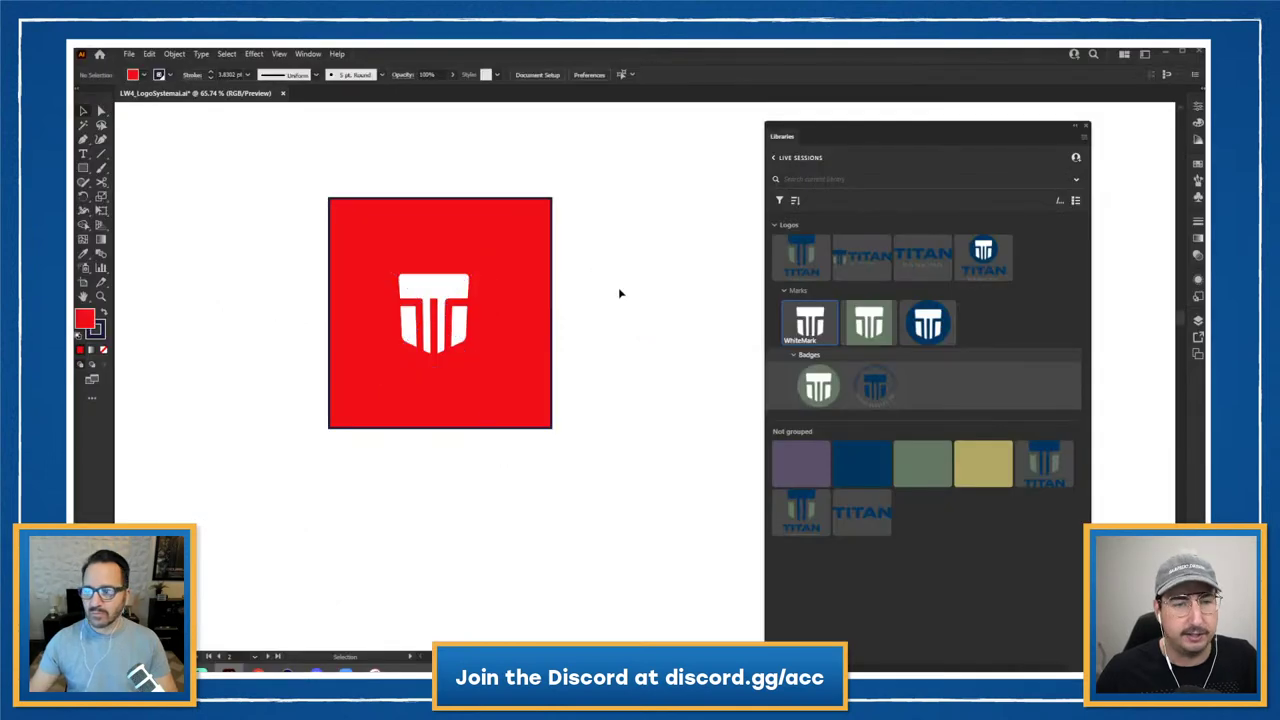
drag(620, 291, 195, 352)
key(m)
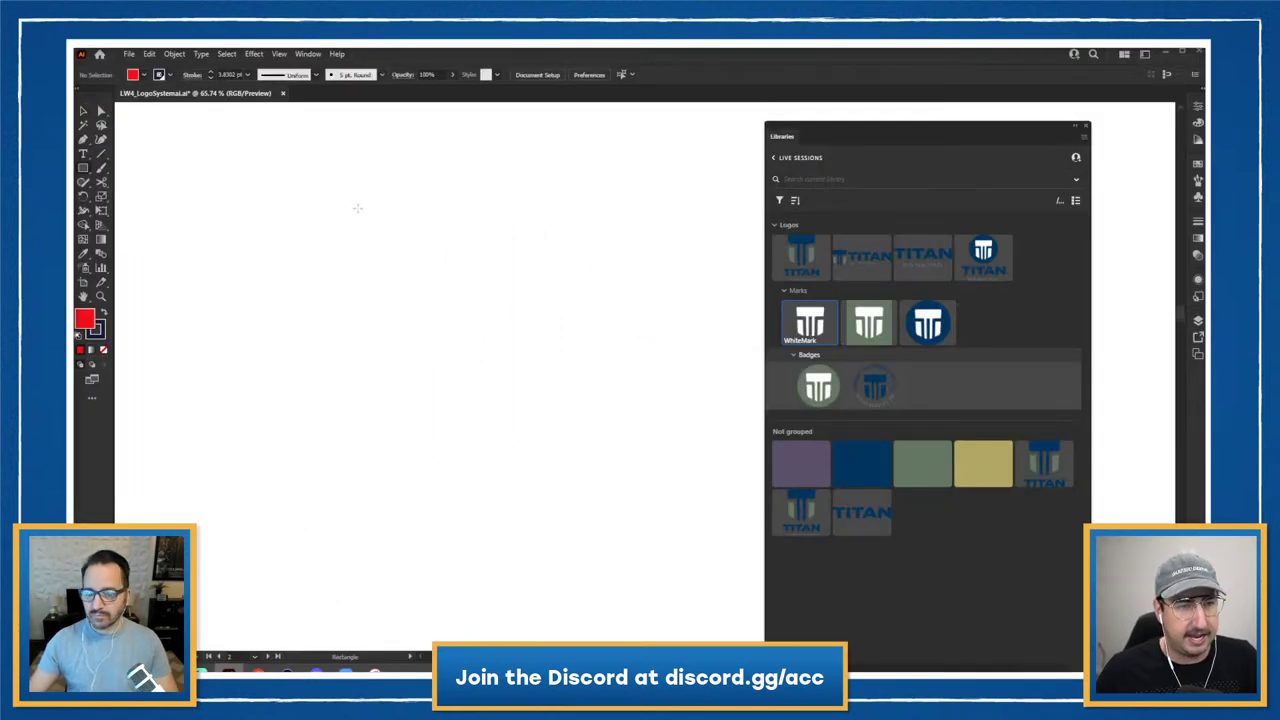
click(304, 167)
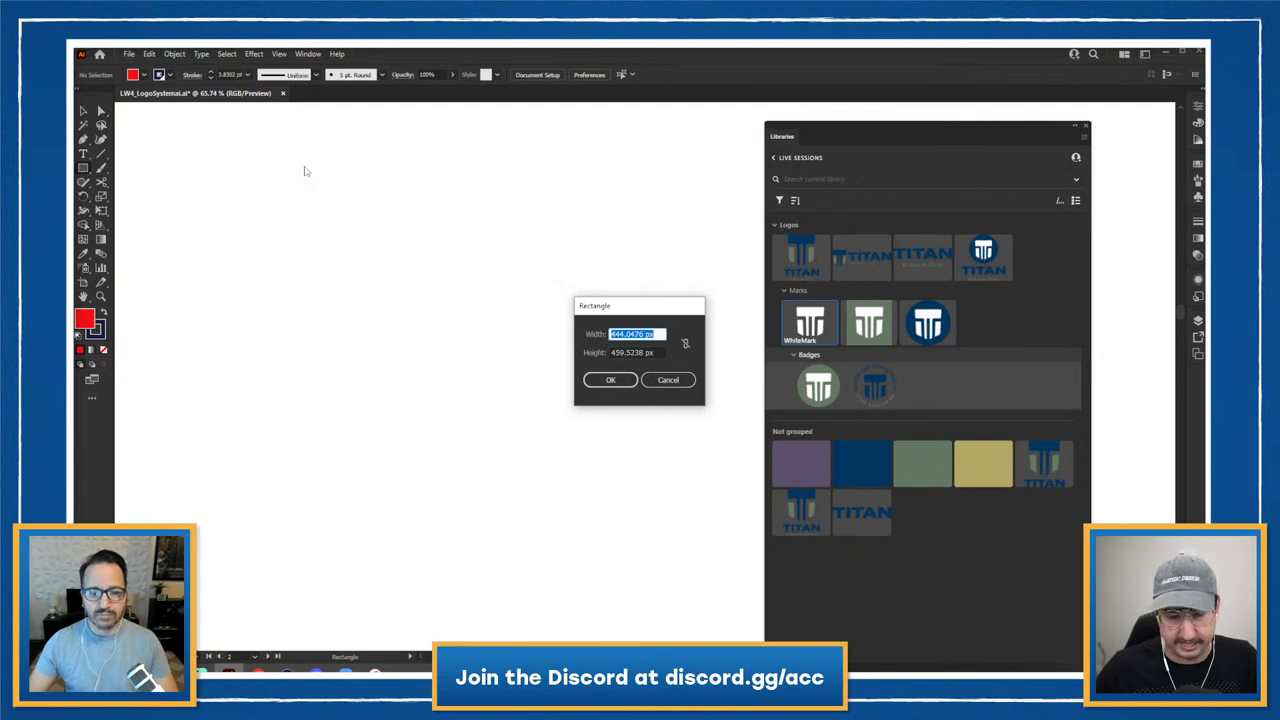
text(1080)
key(Tab)
text(1080)
key(Return)
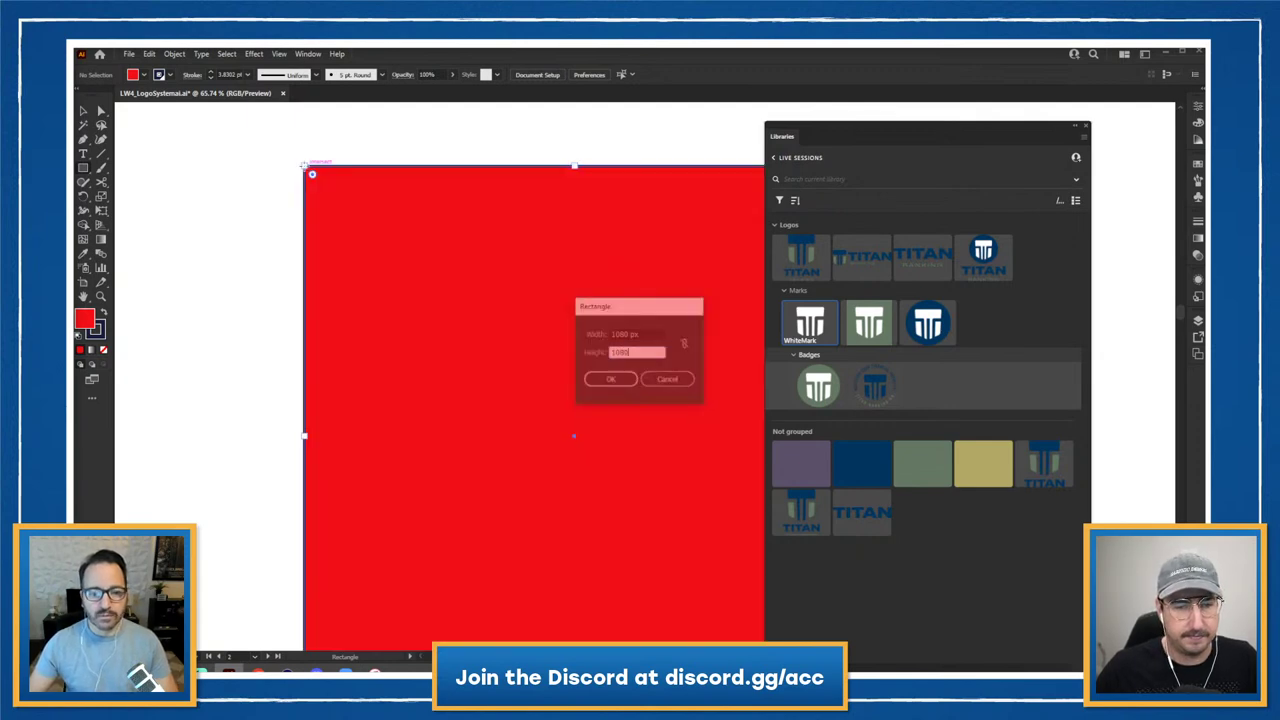
- Convert the rectangle into a new artboard and bring it into view
click(174, 54)
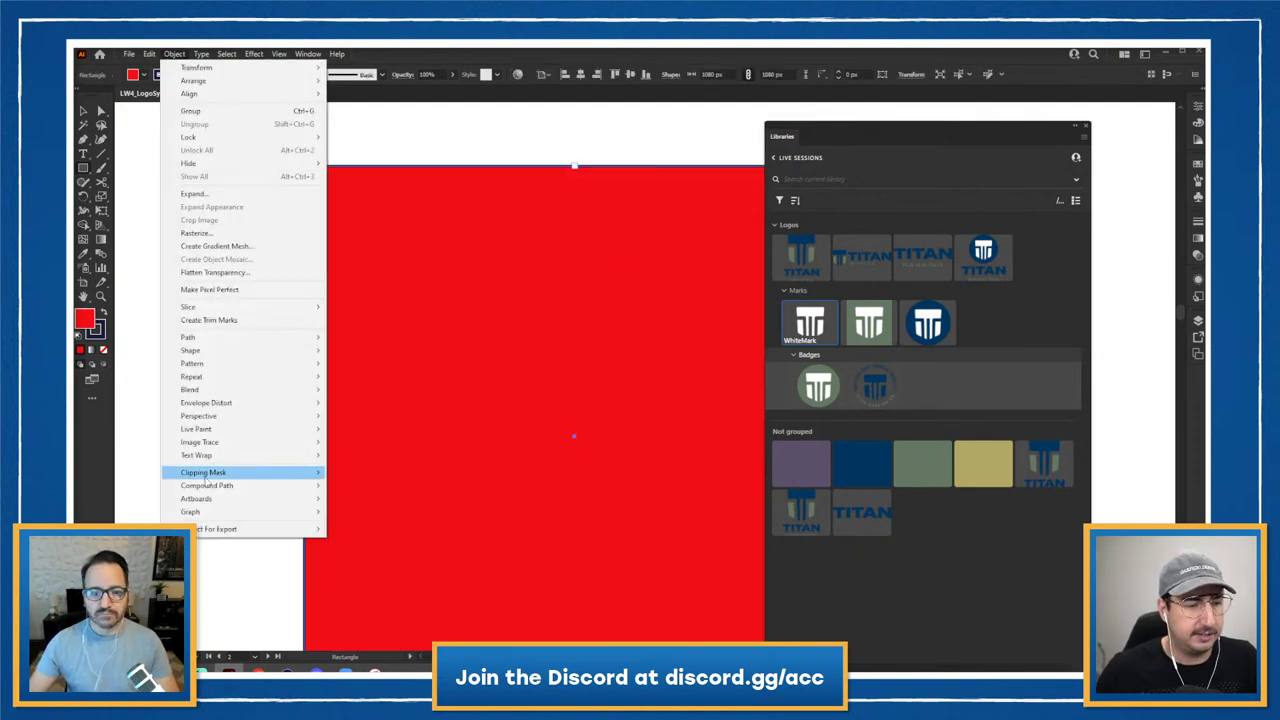
mouse_move(257, 500)
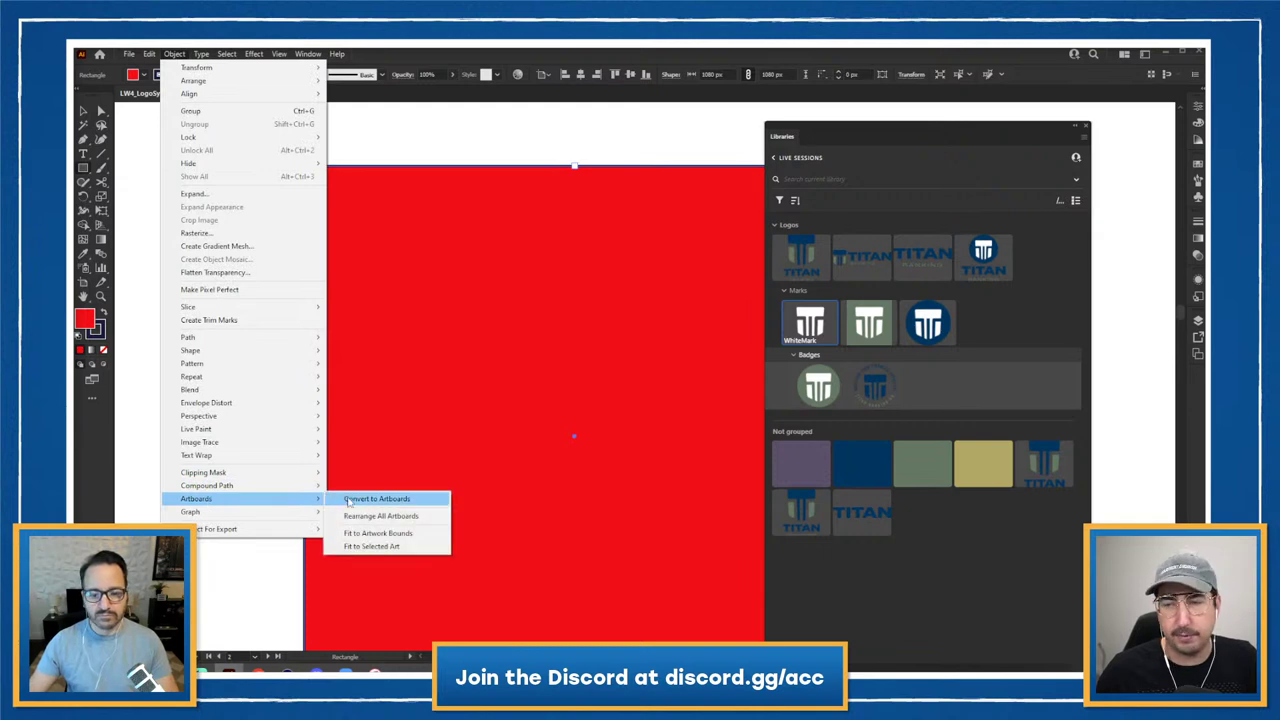
click(348, 502)
scroll(606, 394, down, 3)
drag(623, 394, 373, 402)
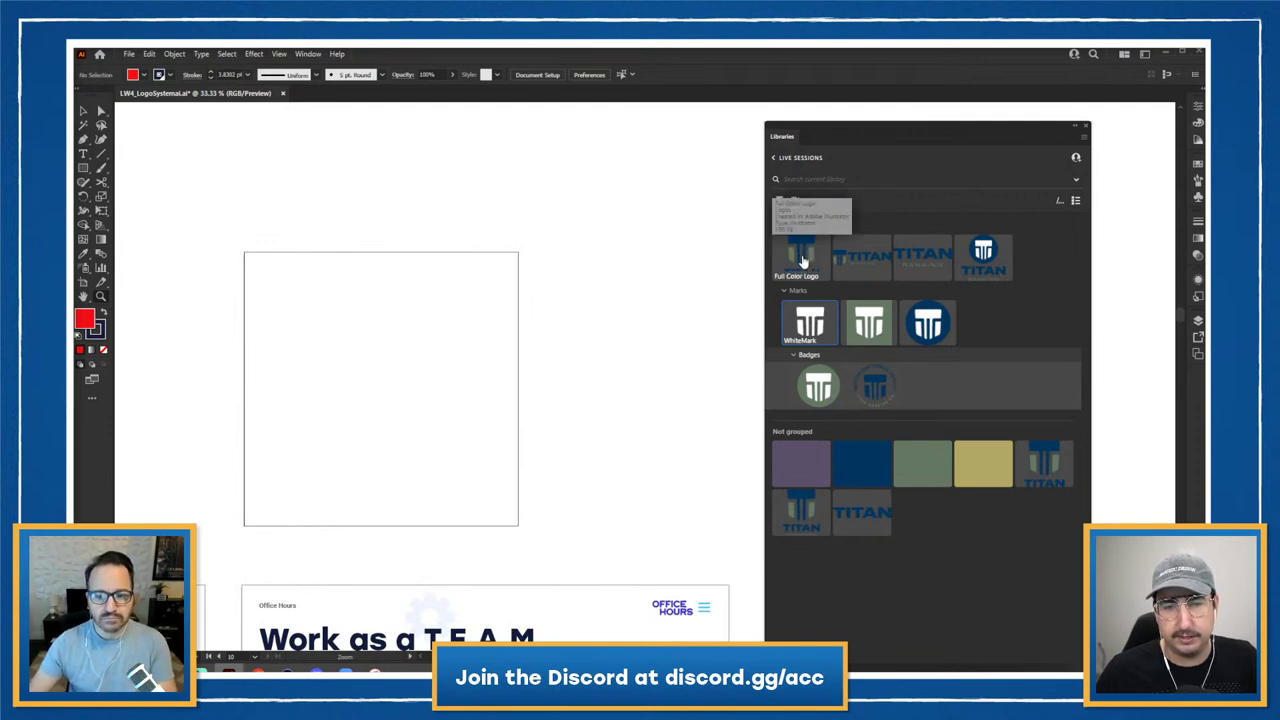
- Place the full-colour Titan logo on the new artboard and enlarge it to fill it
drag(802, 262, 471, 294)
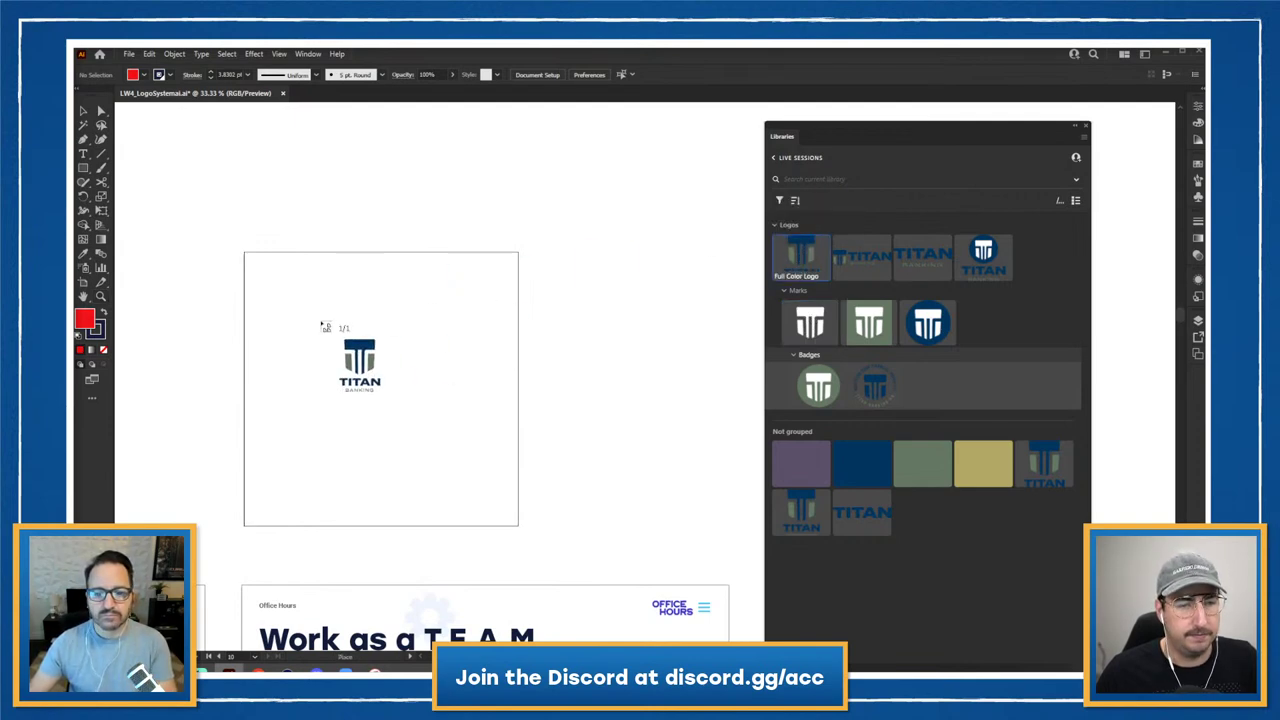
click(325, 317)
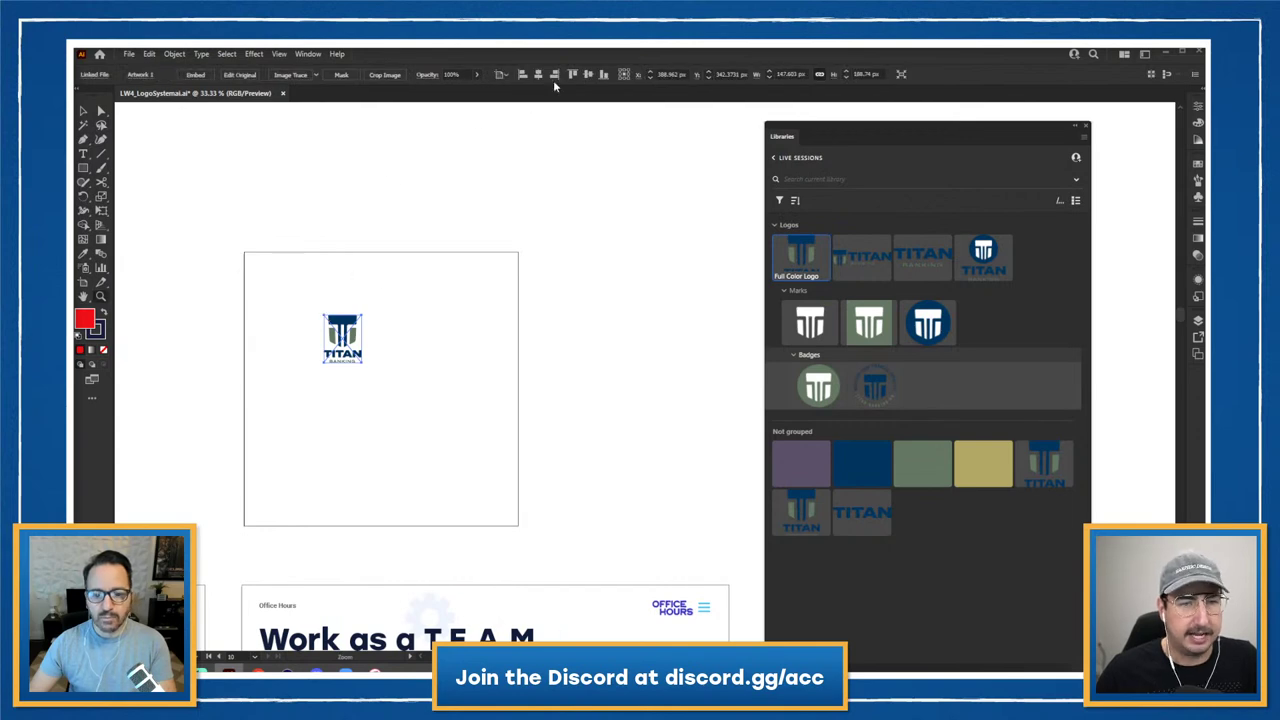
drag(362, 364, 514, 263)
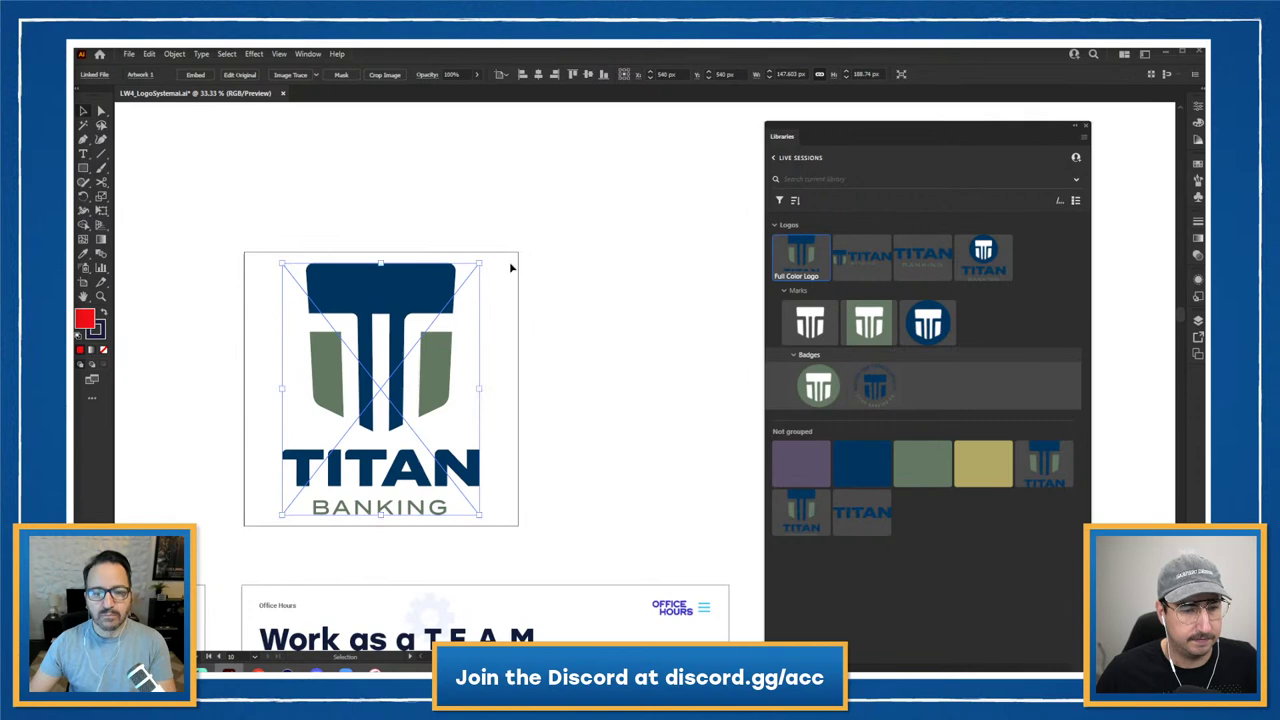
click(557, 353)
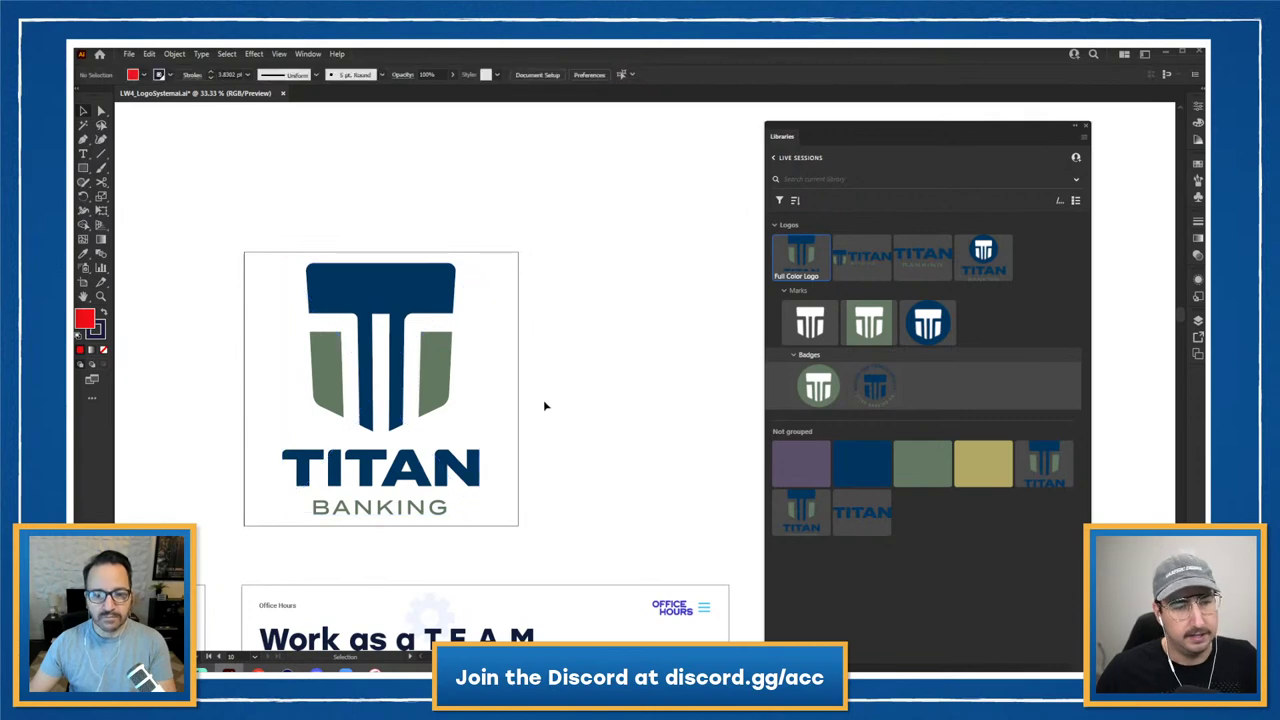
- Export artboard 10 as a 150 ppi PNG named TitanBank
click(131, 56)
mouse_move(265, 286)
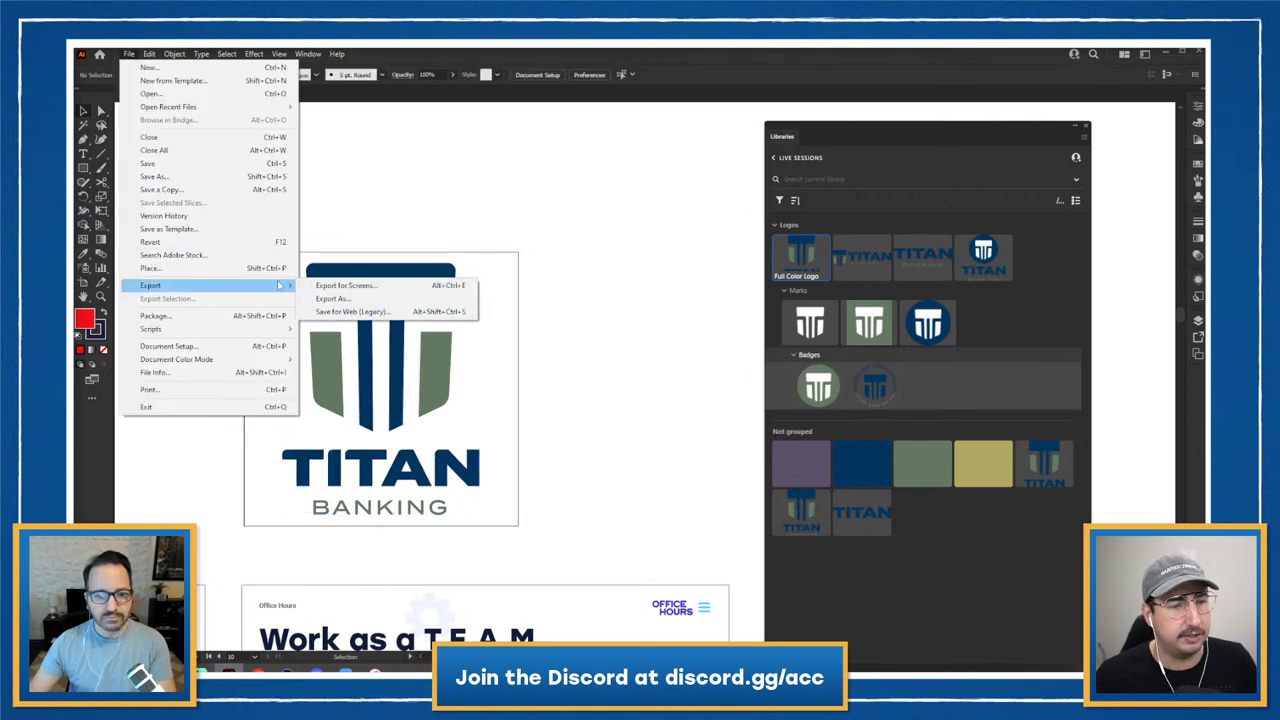
click(348, 302)
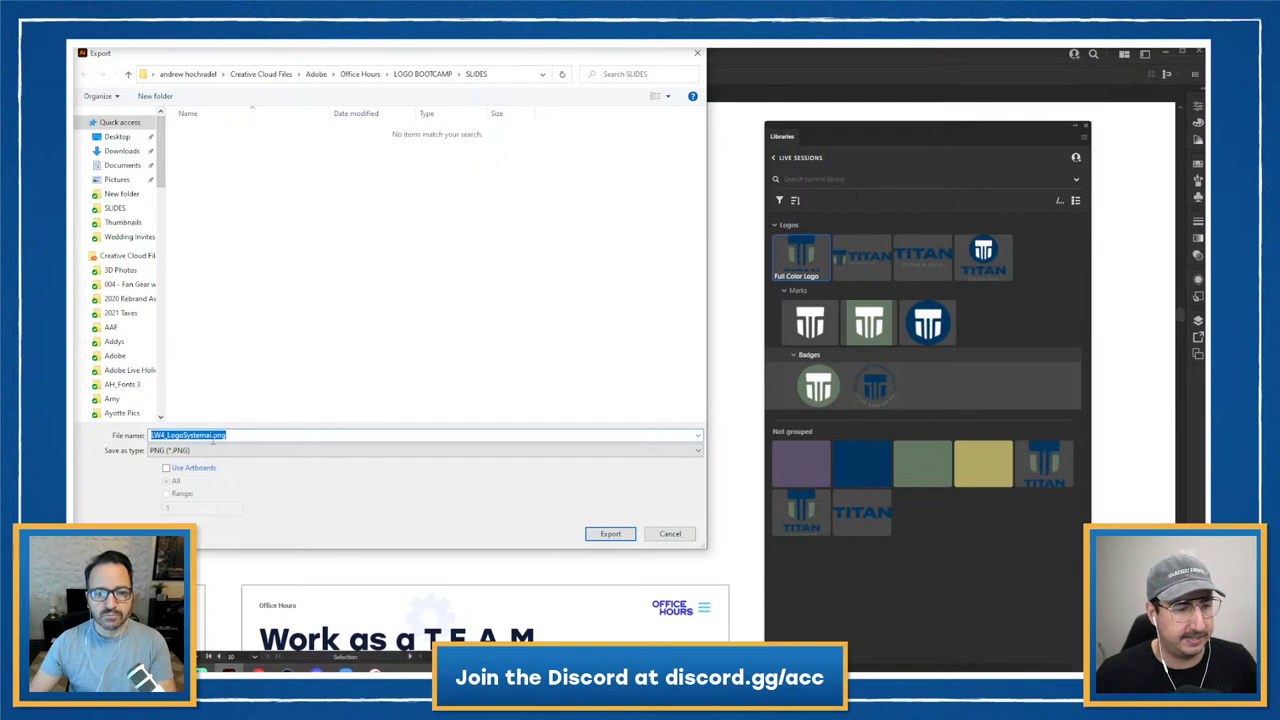
text(TitanBank)
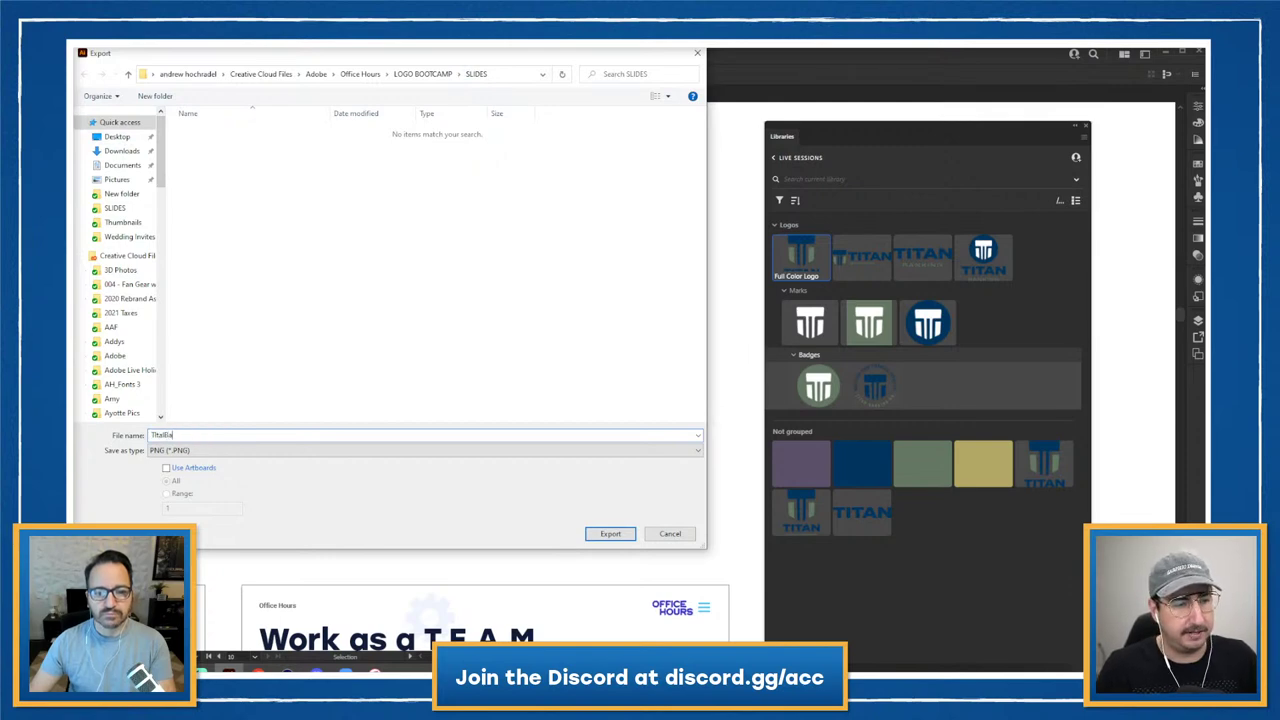
click(182, 469)
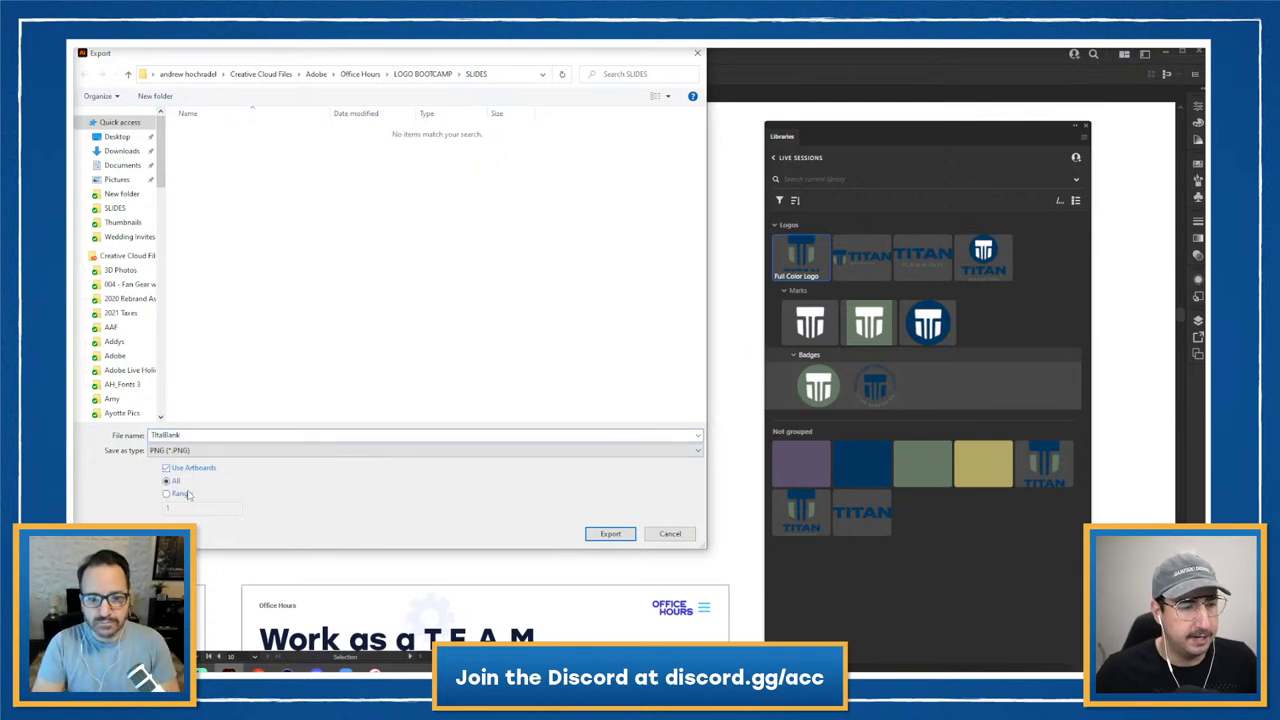
click(183, 494)
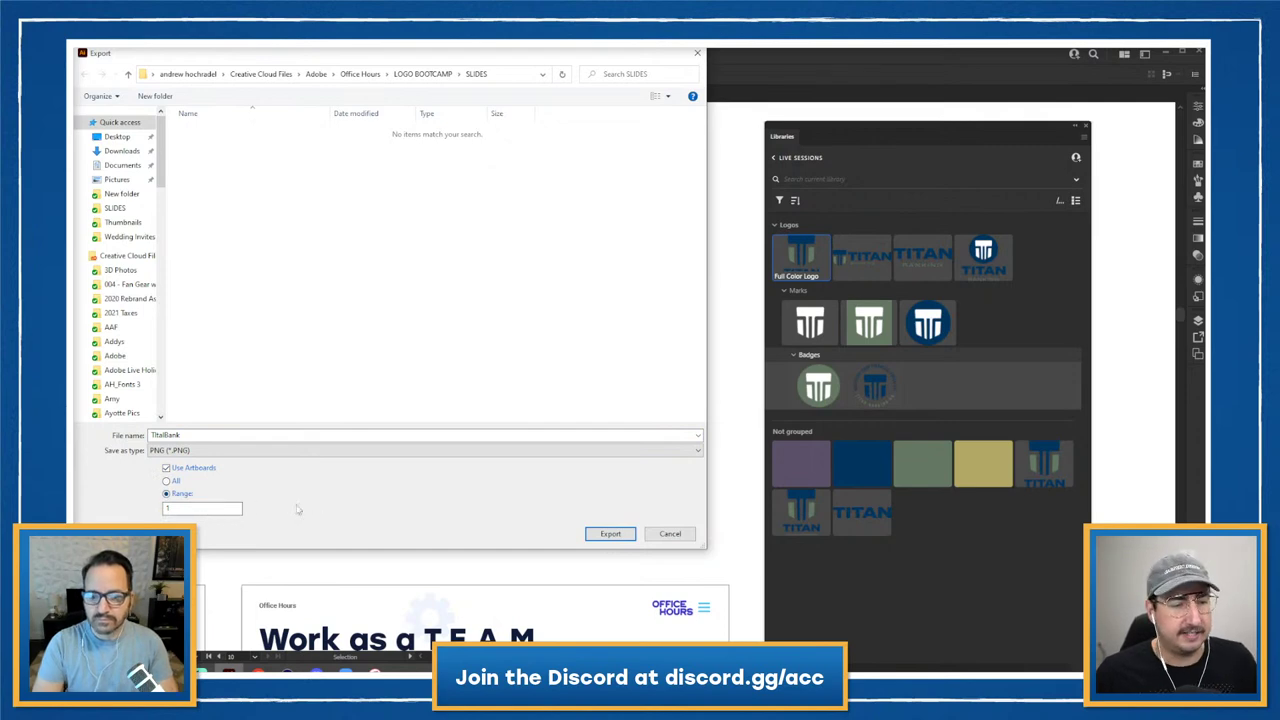
drag(208, 510, 128, 511)
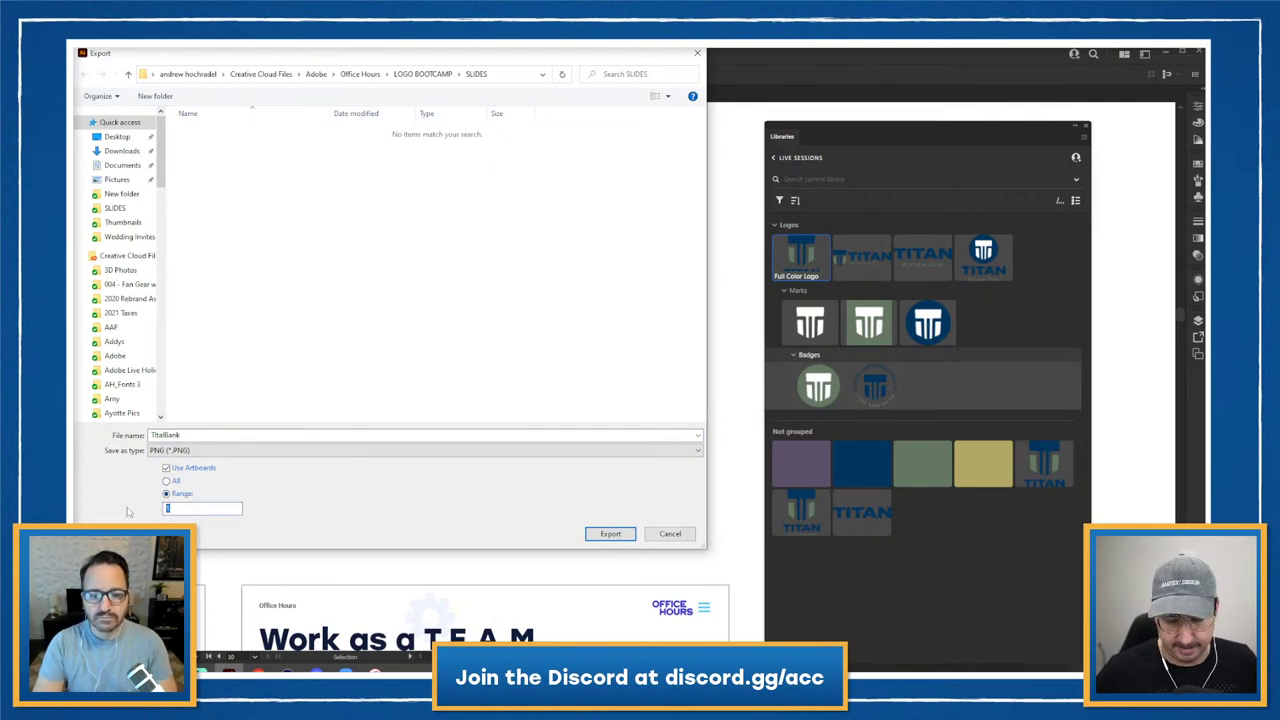
text(10)
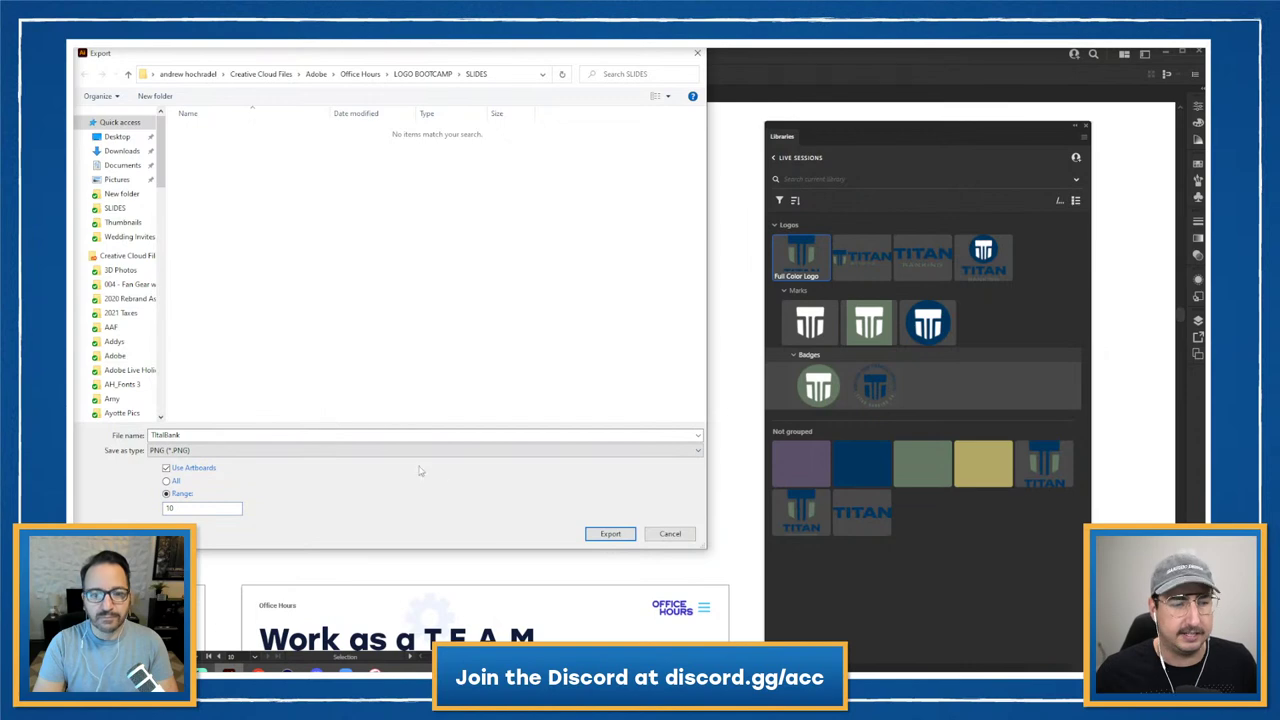
click(609, 536)
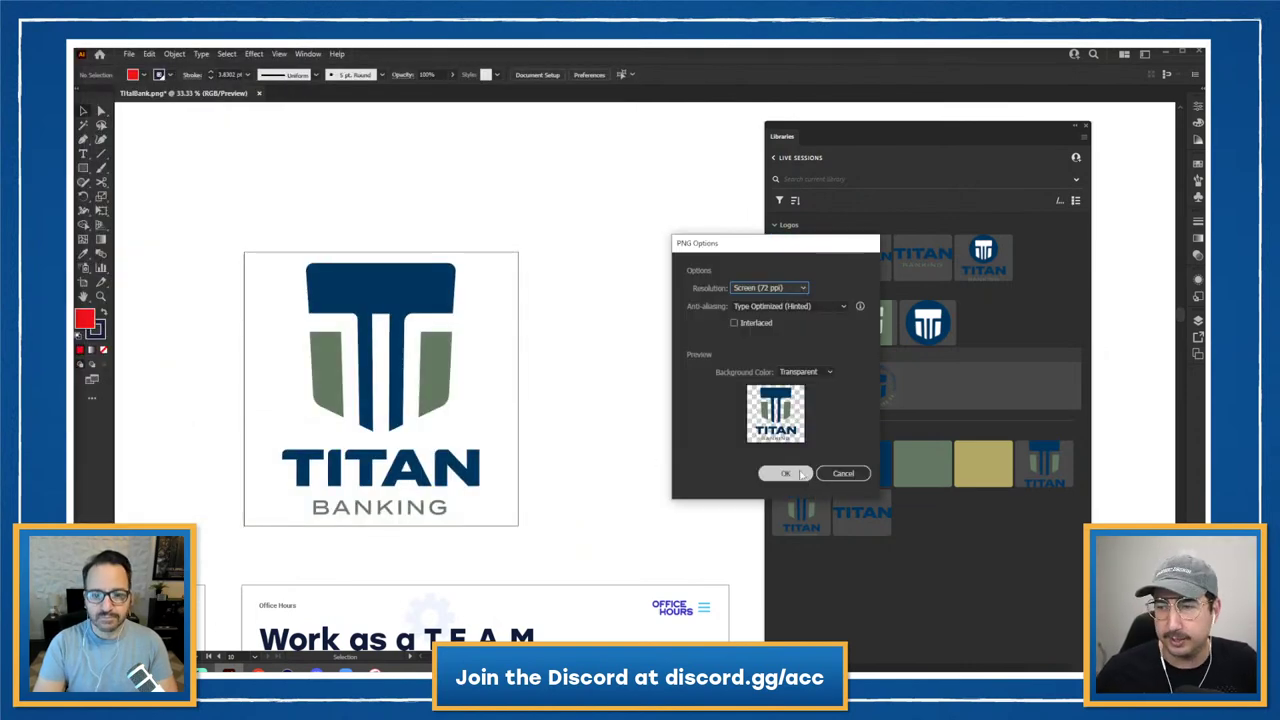
click(783, 298)
click(773, 355)
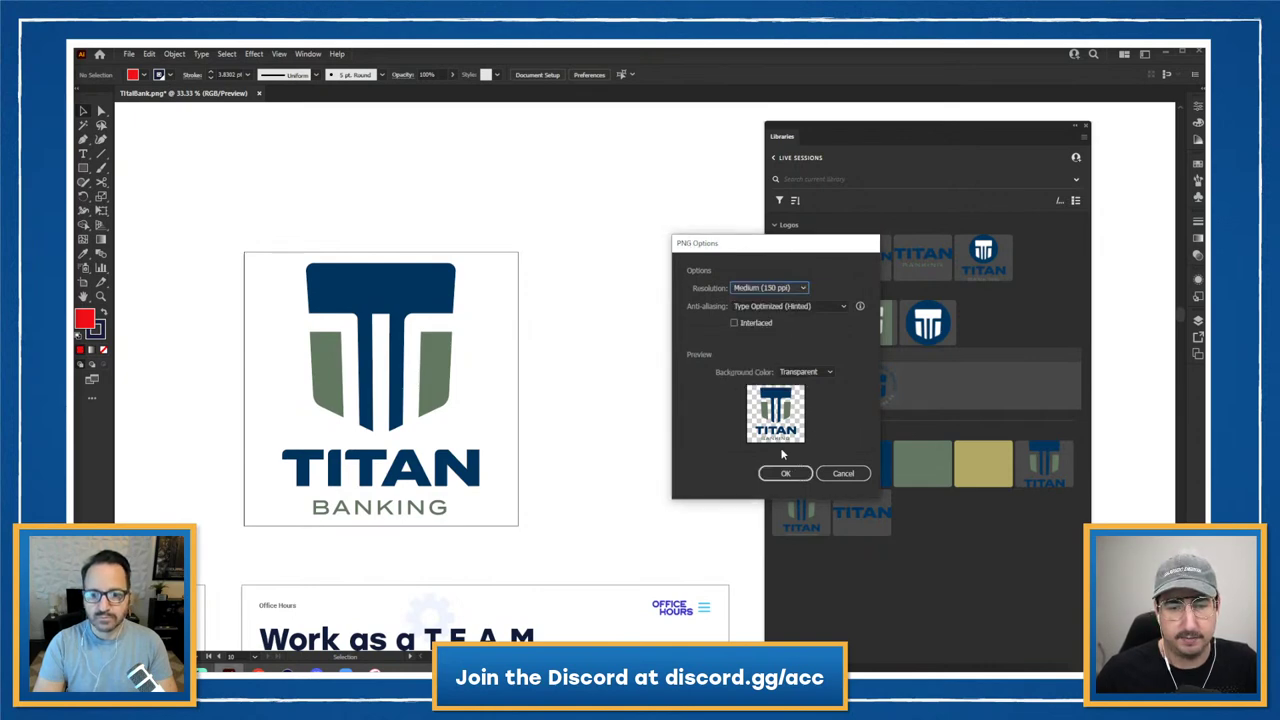
click(785, 473)
- In Creative Cloud Express, begin uploading a brand logo, then cancel the upload
mouse_move(293, 660)
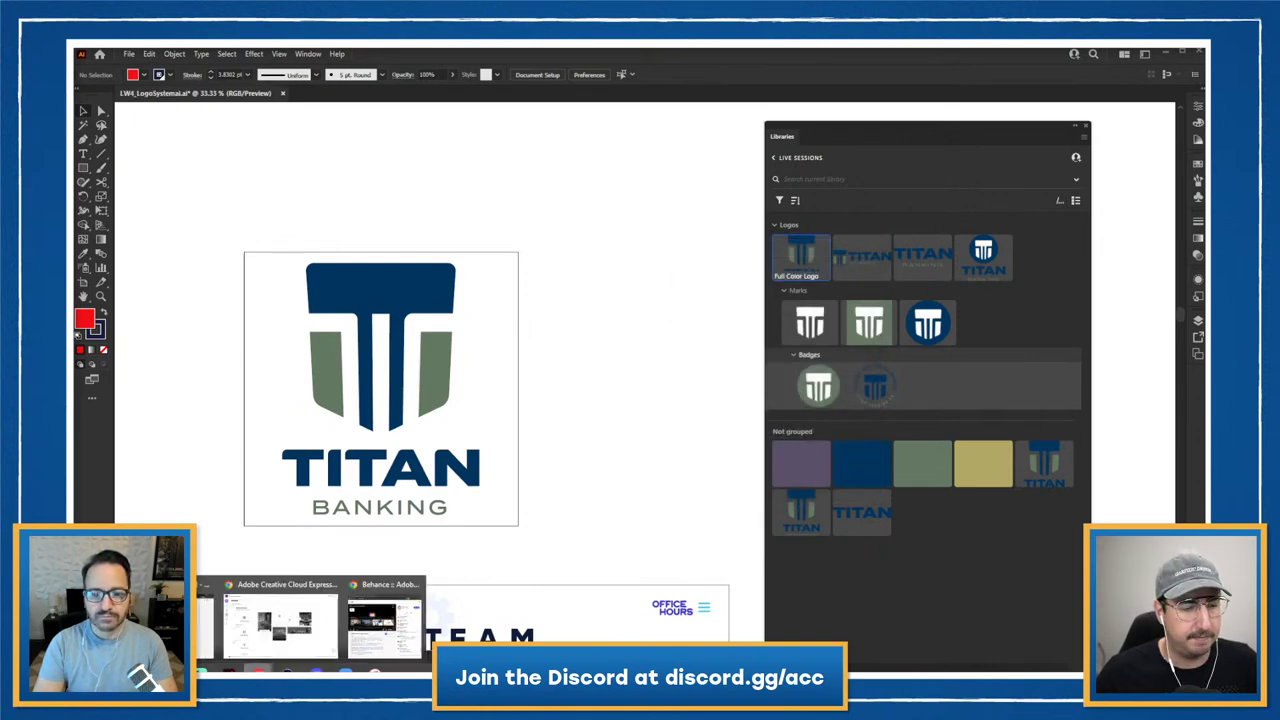
click(274, 612)
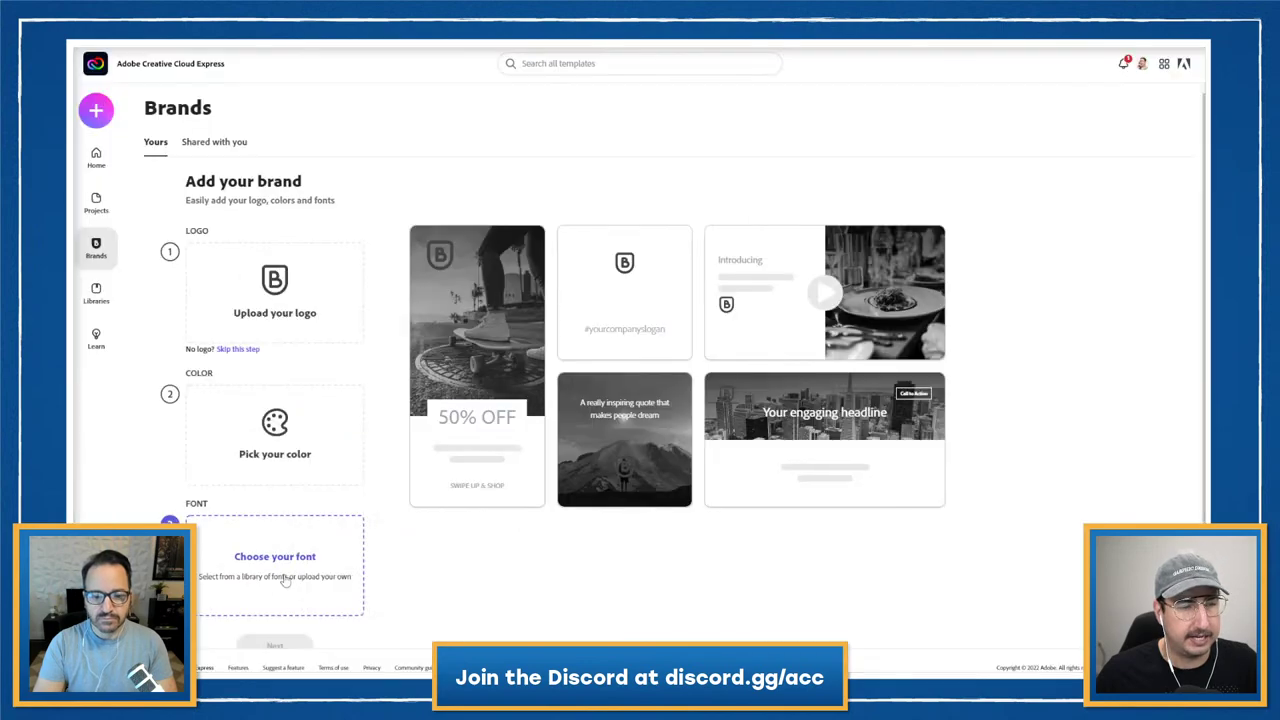
click(285, 284)
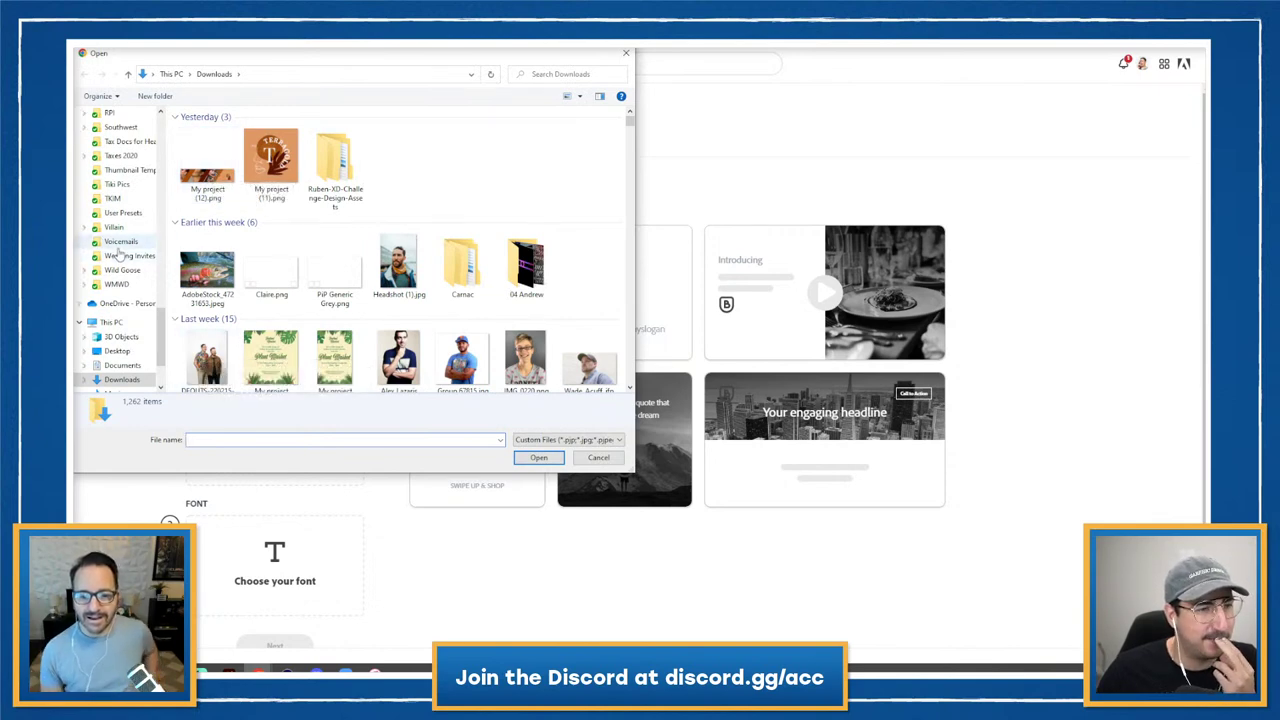
scroll(116, 250, up, 10)
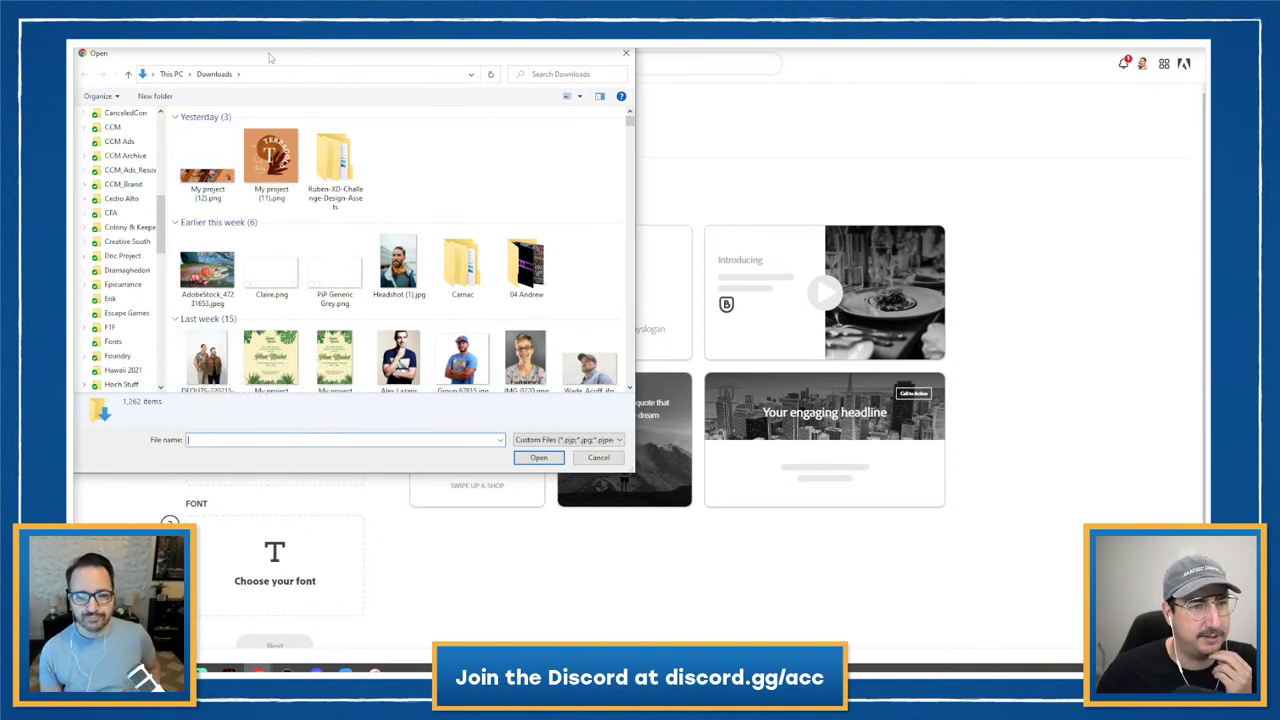
key(Escape)
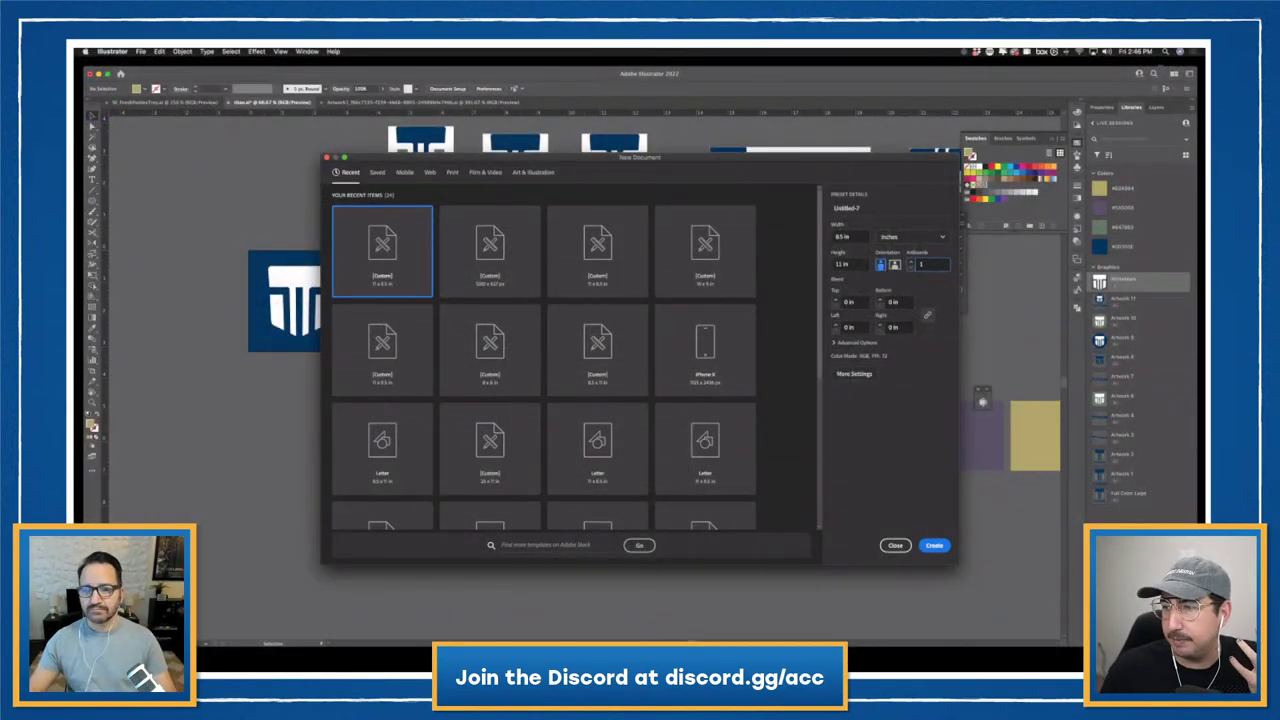
- Create a new blank document and paste in the top-left TITAN BANKING logo from titan.ai
key(Return)
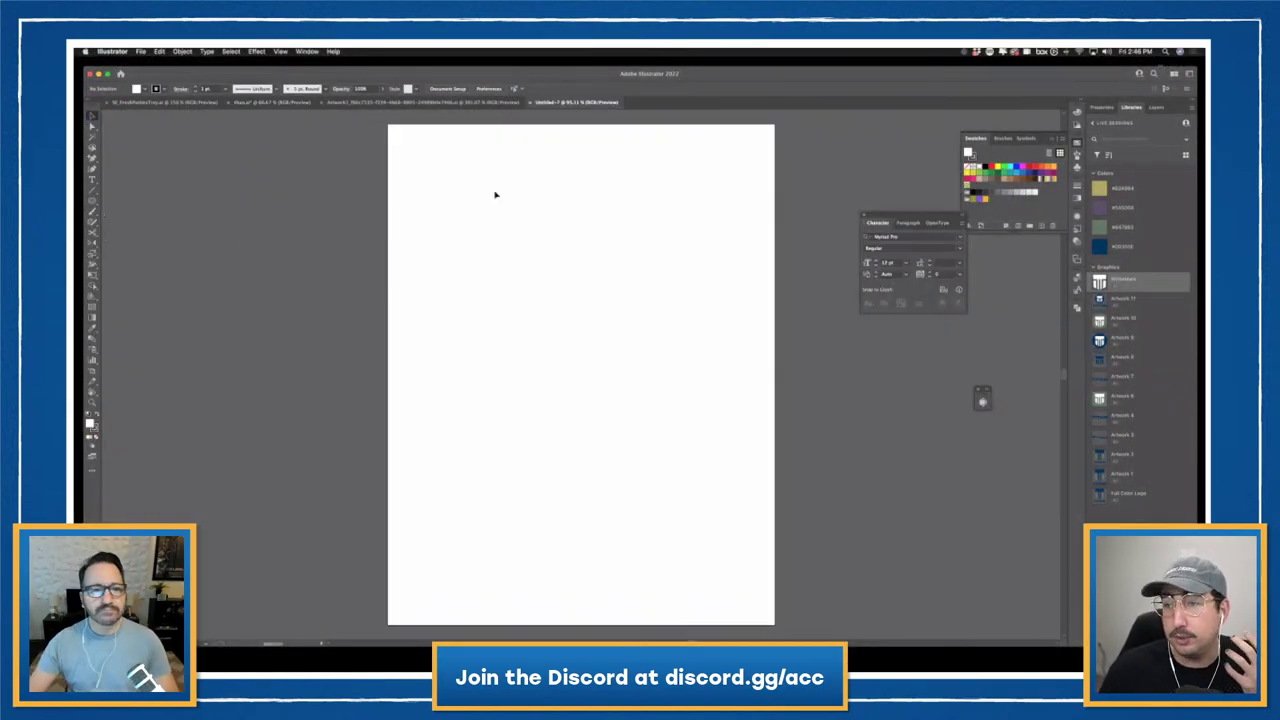
scroll(480, 200, right, 2)
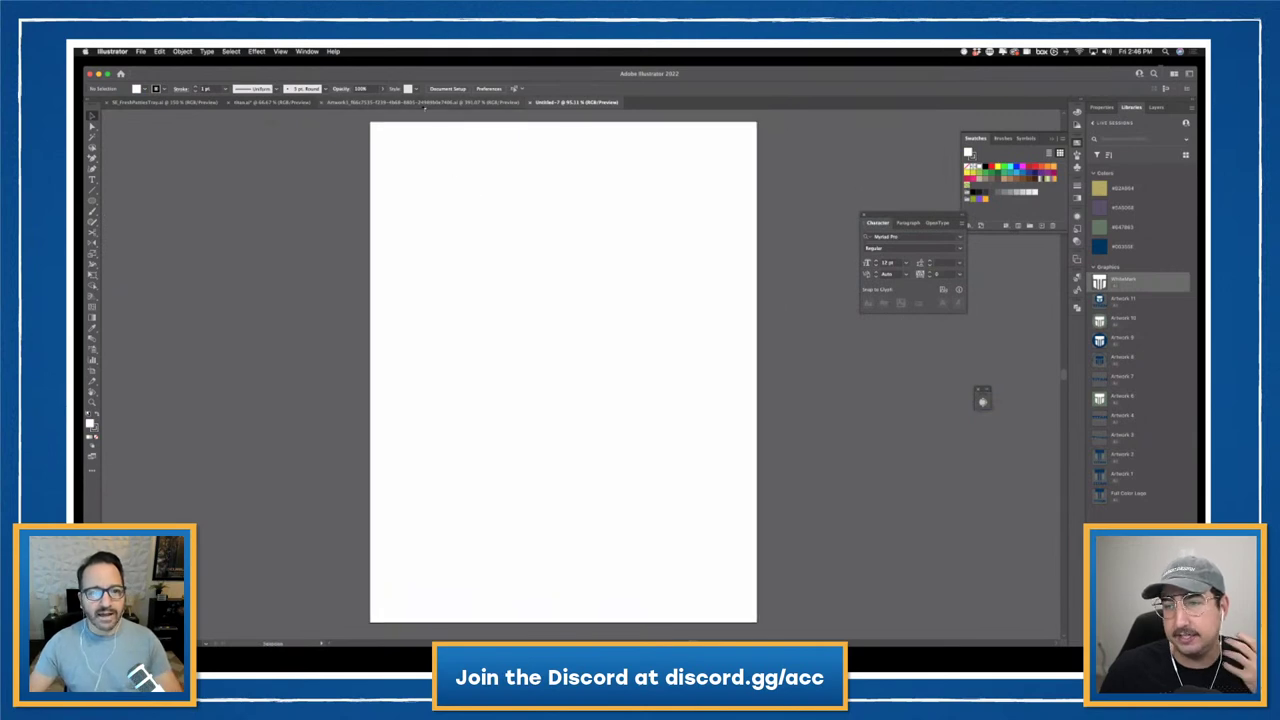
click(425, 103)
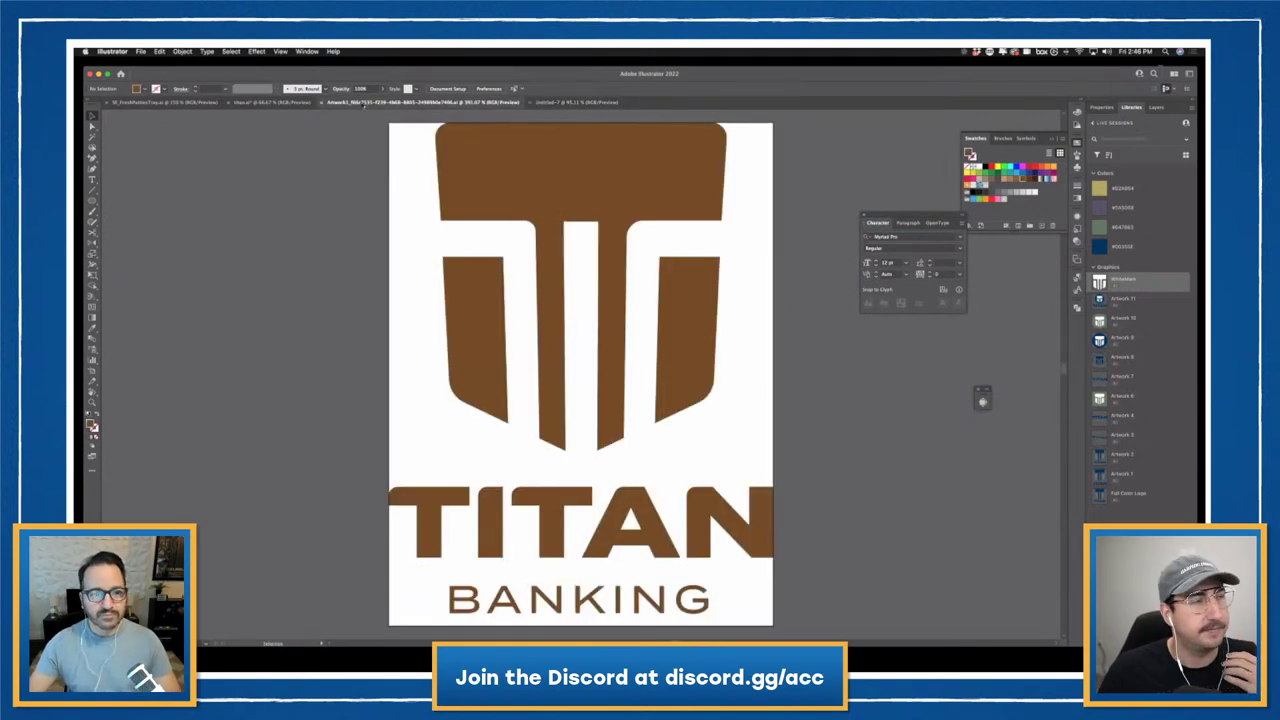
click(255, 103)
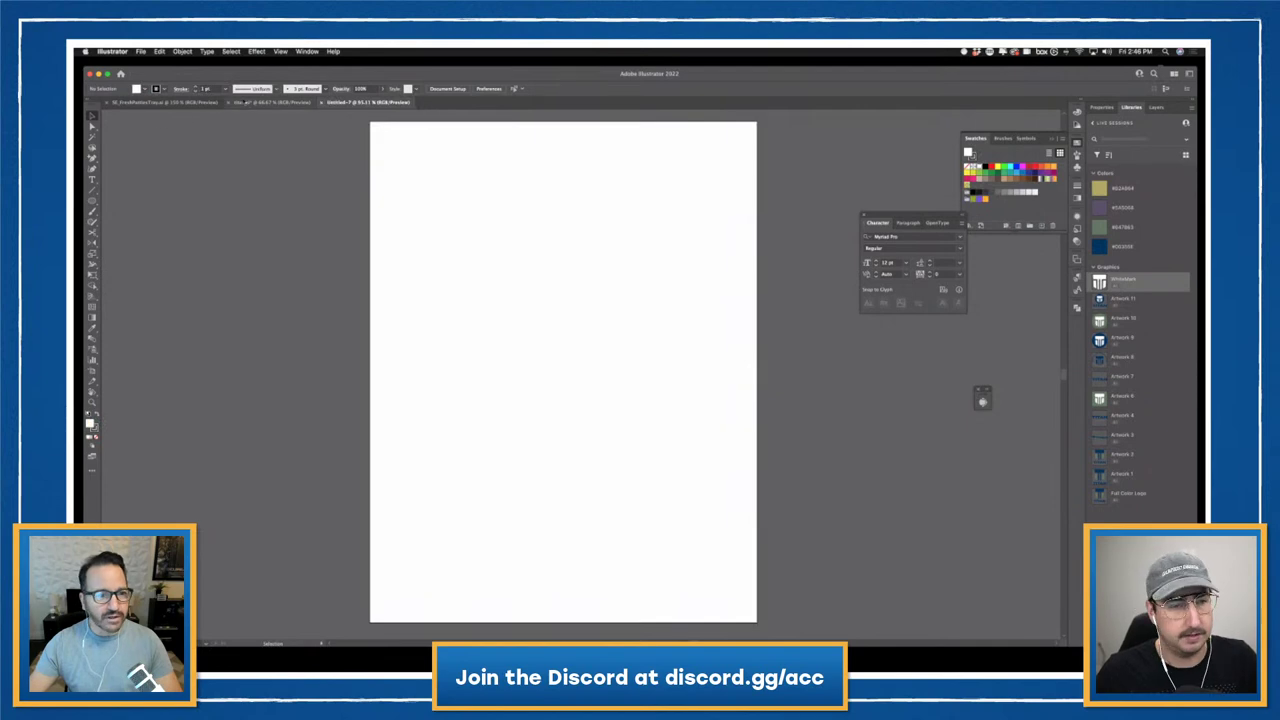
drag(529, 292, 401, 360)
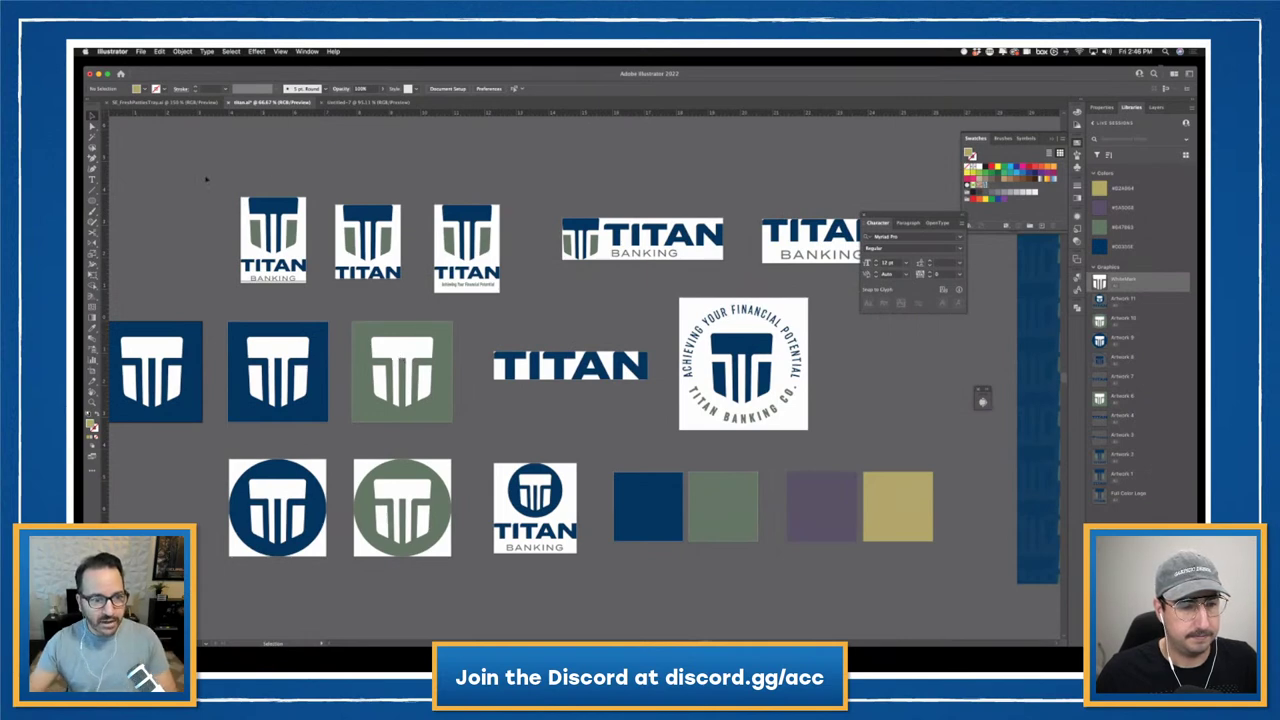
click(285, 268)
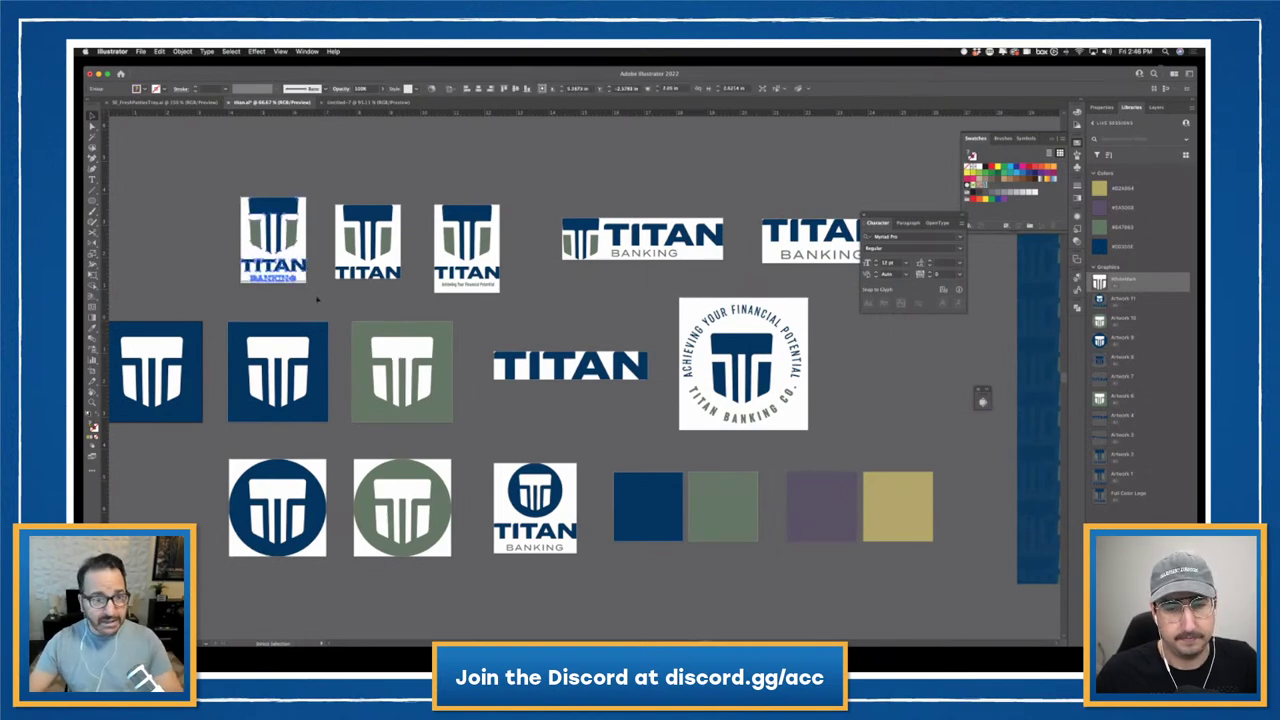
key(ctrl+c)
click(368, 102)
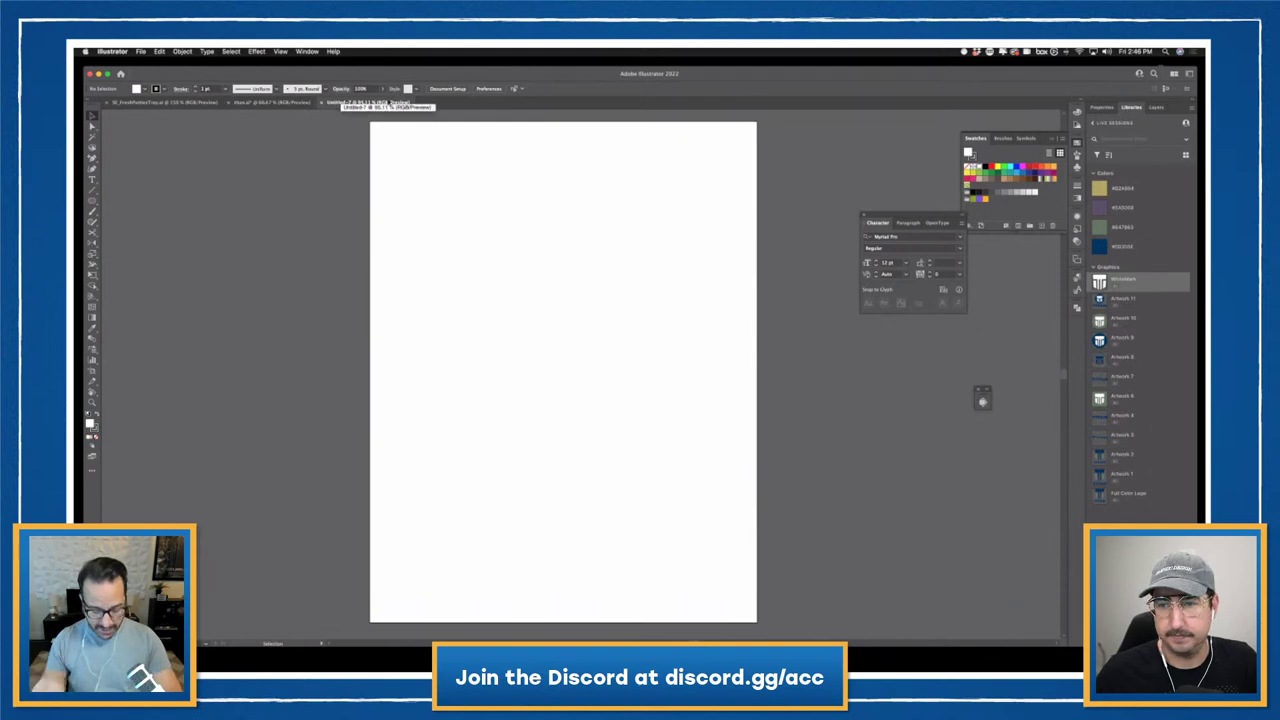
key(ctrl+v)
- Enlarge the stacked logo and settle it at the page's top centre, then return to titan.ai
drag(588, 330, 491, 203)
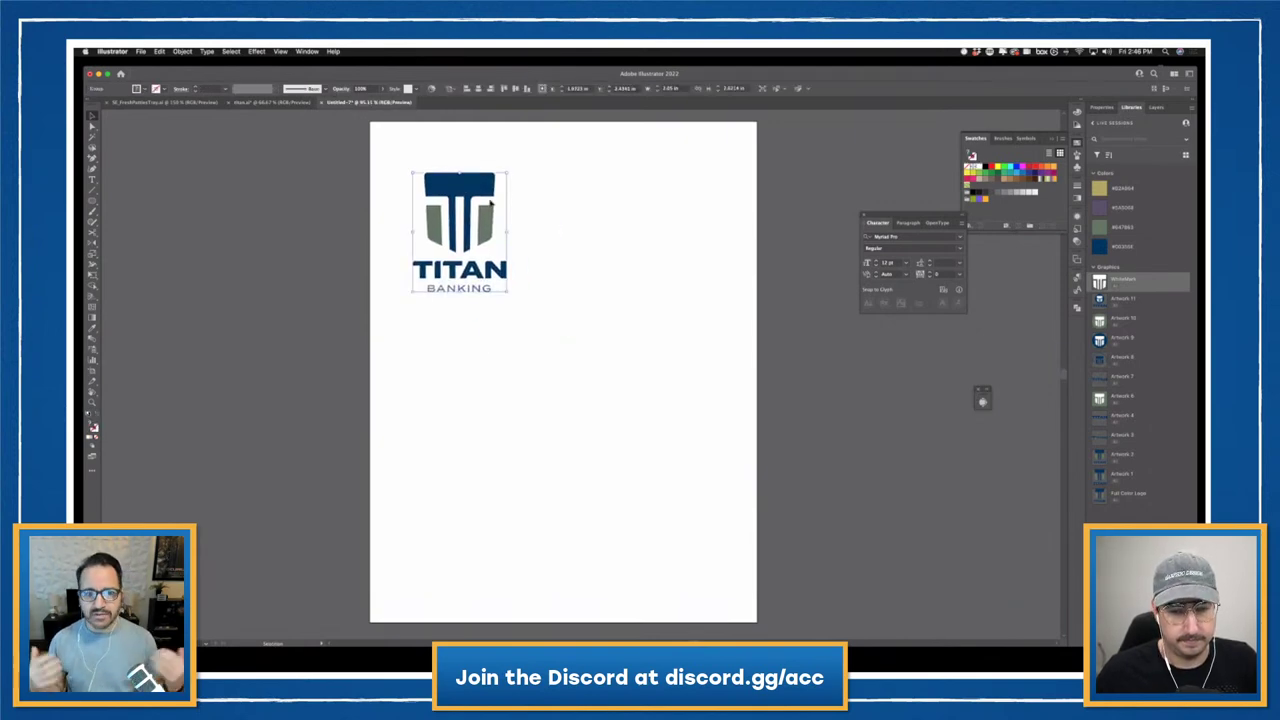
drag(489, 199, 492, 178)
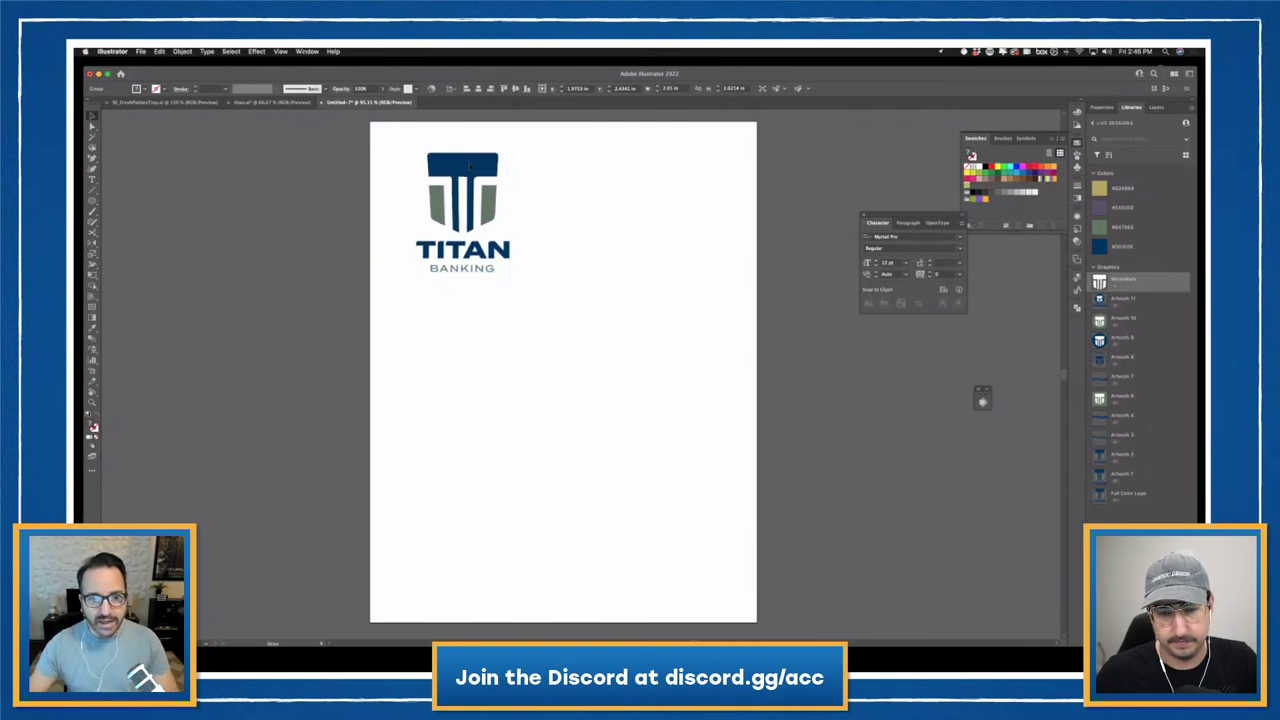
drag(511, 270, 551, 318)
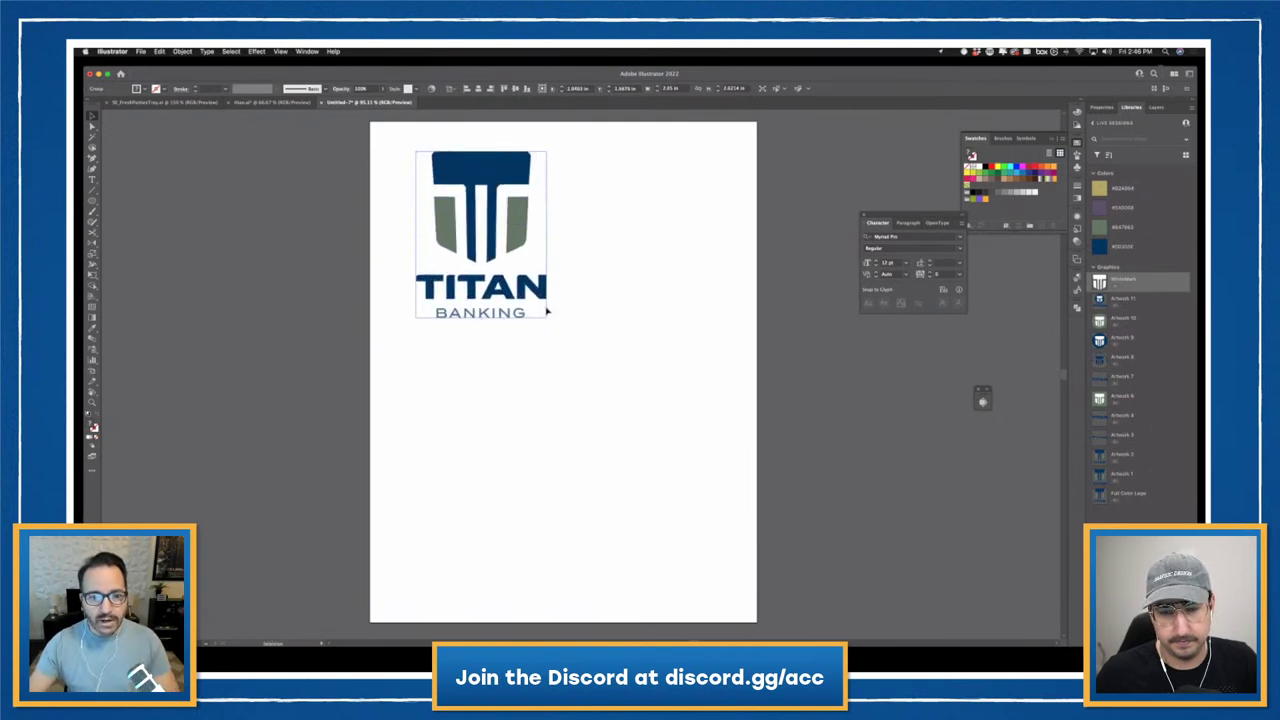
drag(491, 165, 571, 175)
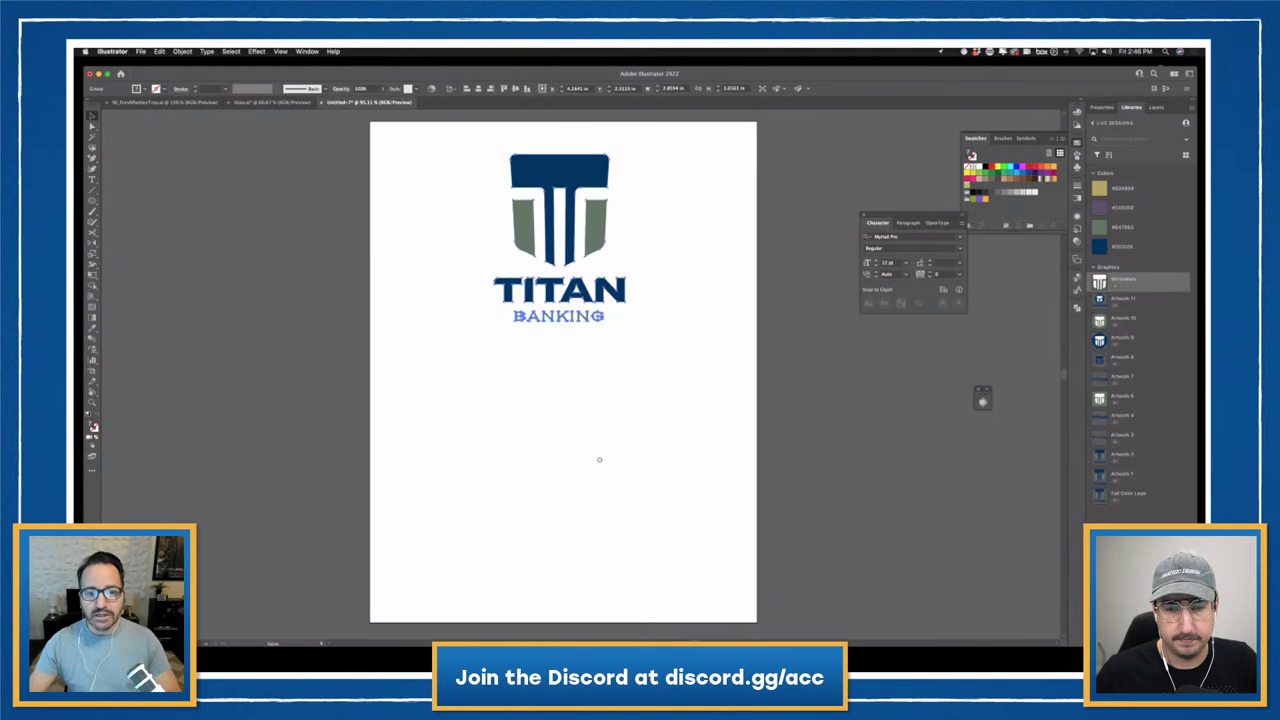
drag(597, 457, 623, 449)
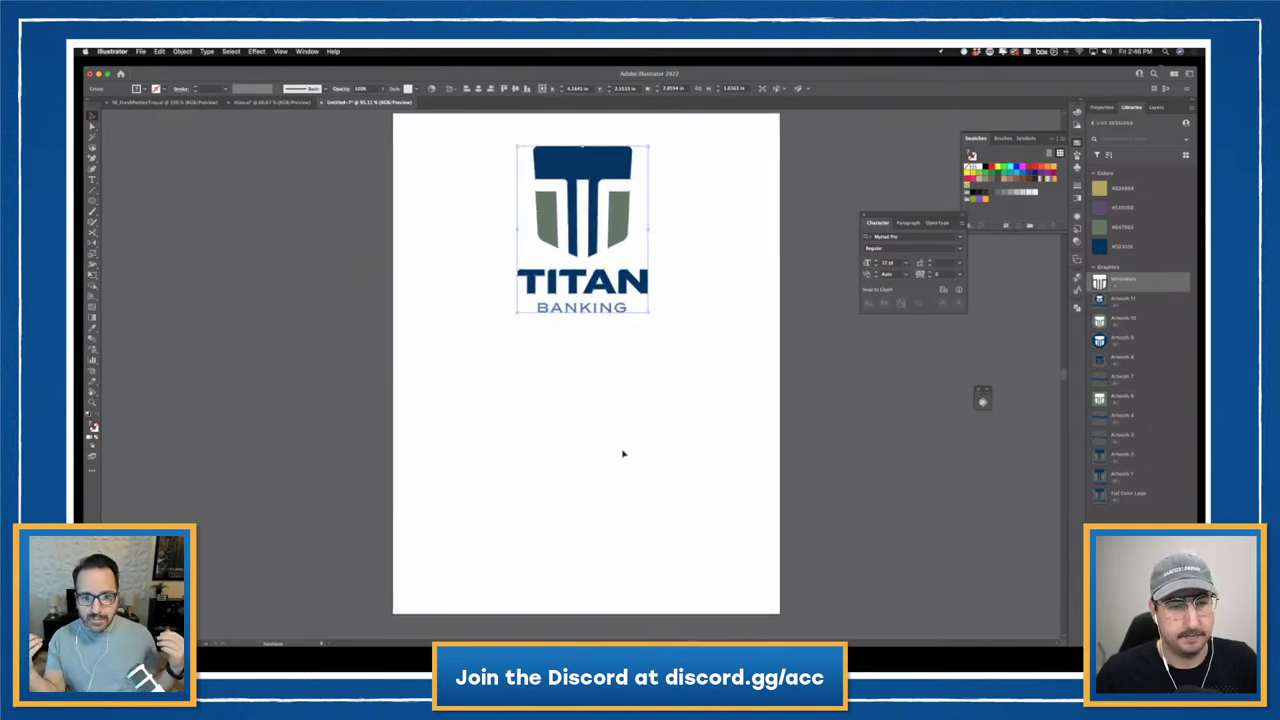
click(270, 102)
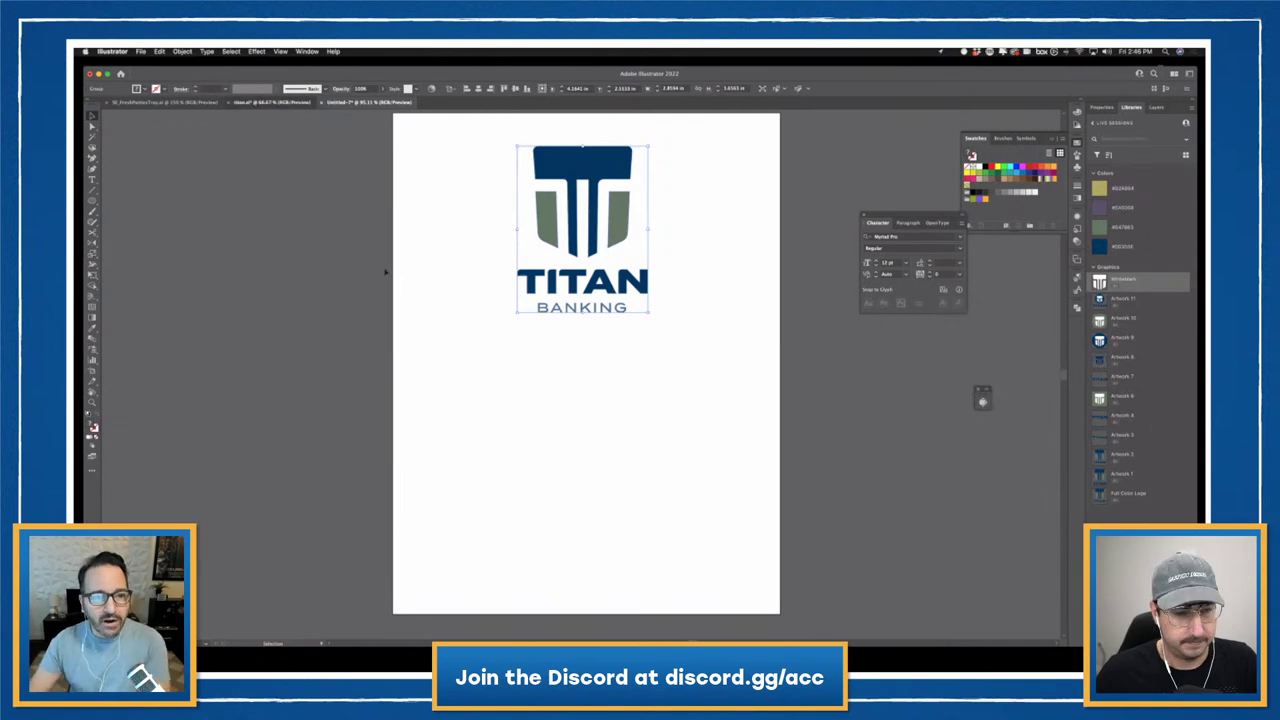
click(568, 318)
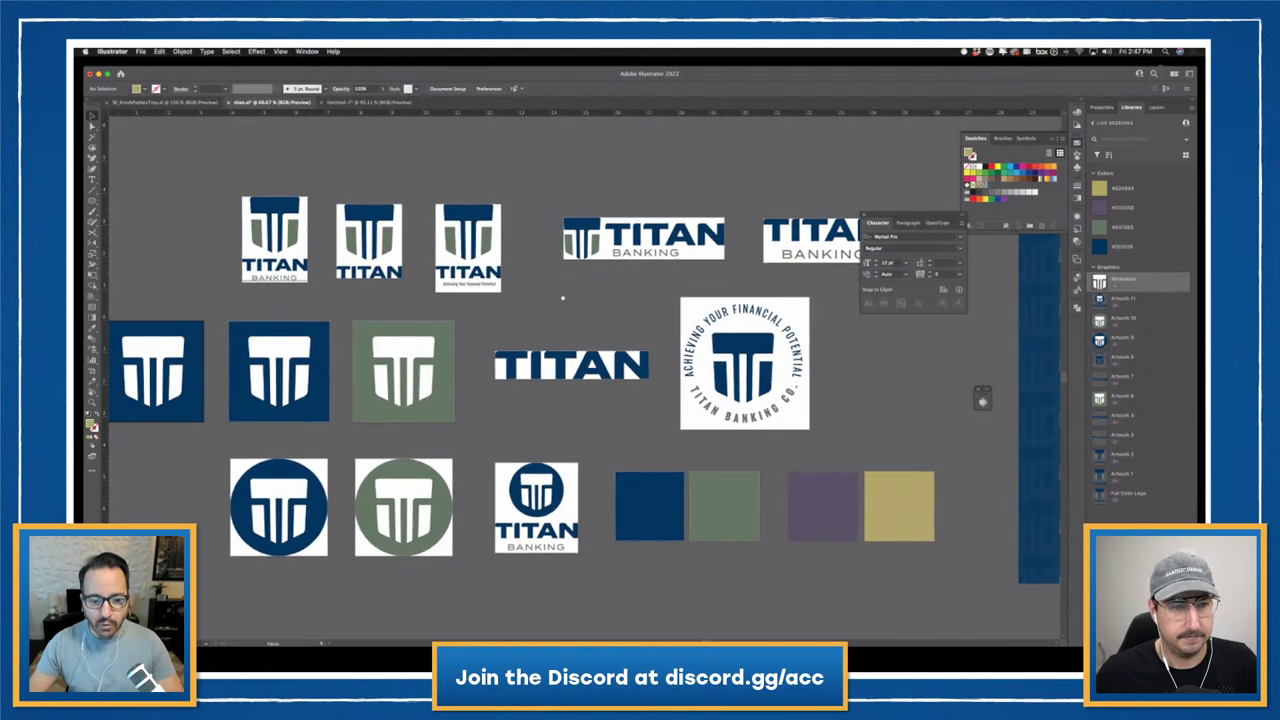
- Copy the horizontal TITAN BANKING logo from titan.ai and paste it into Untitled-7
scroll(560, 294, left, 2)
click(752, 240)
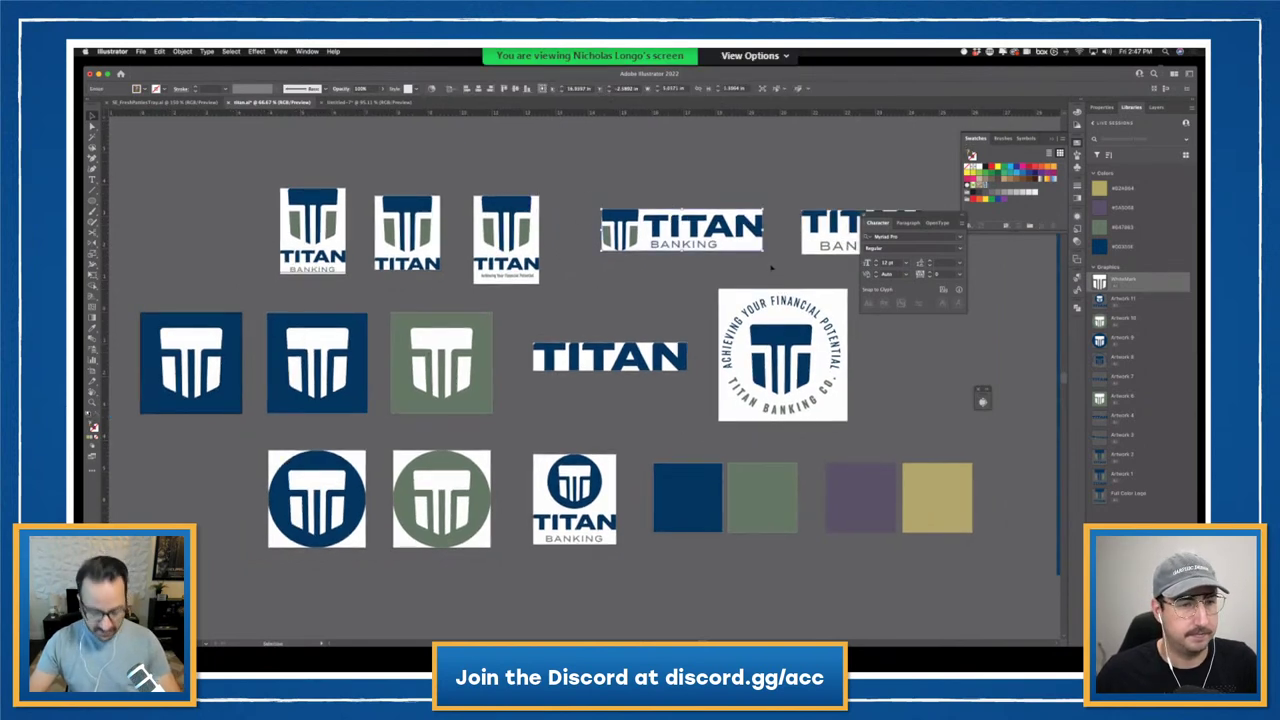
key(super+c)
click(368, 102)
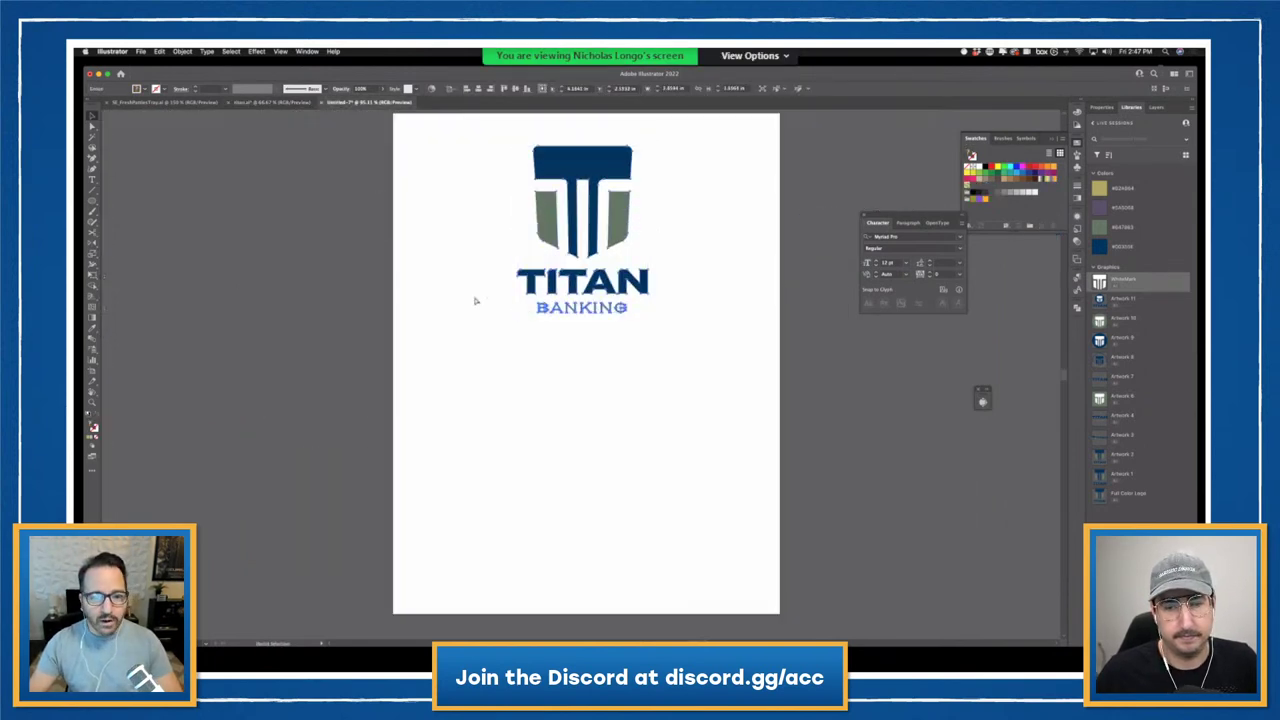
key(super+v)
- Shrink the pasted logo below the stacked logo, then select the stacked logo in titan.ai
drag(560, 385, 507, 385)
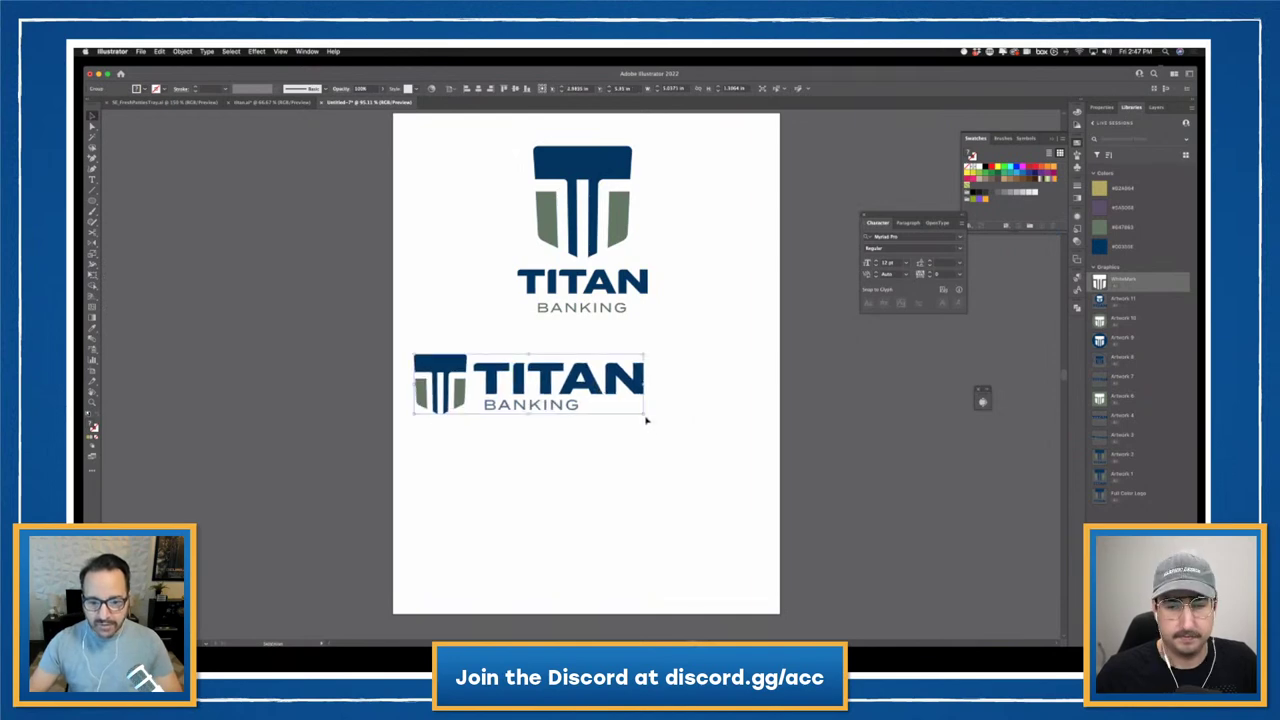
drag(646, 418, 548, 385)
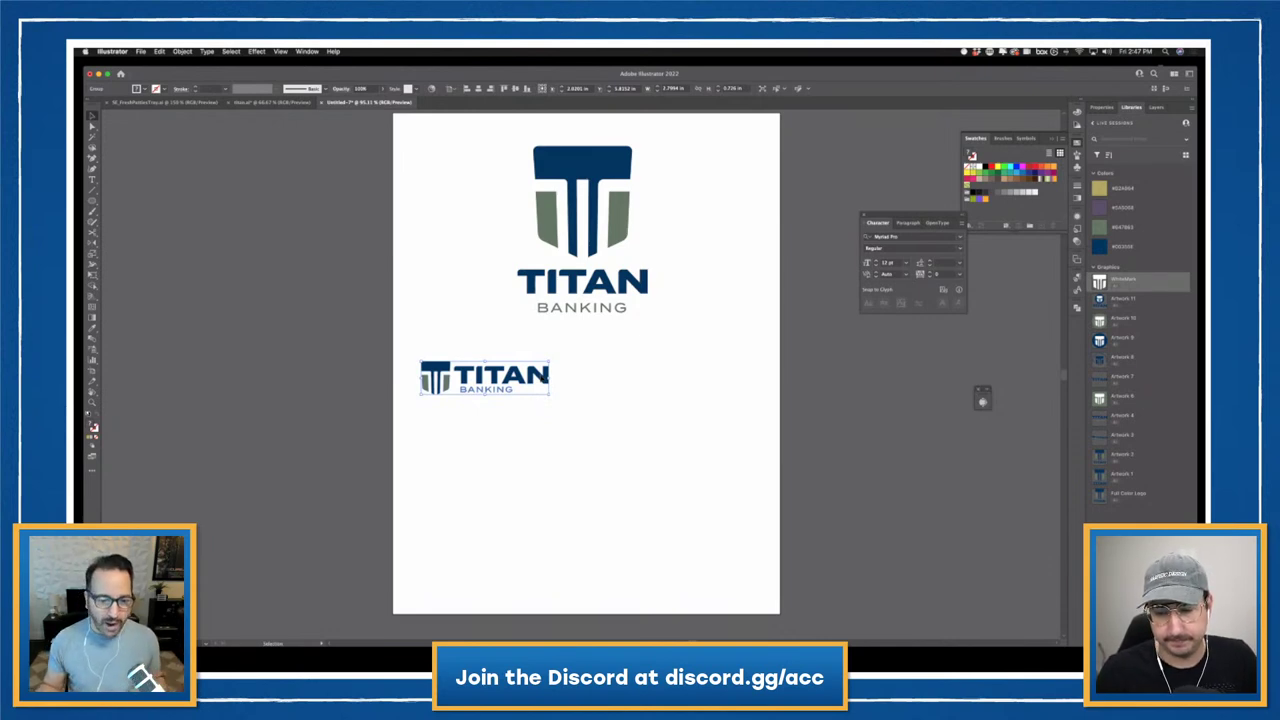
click(288, 103)
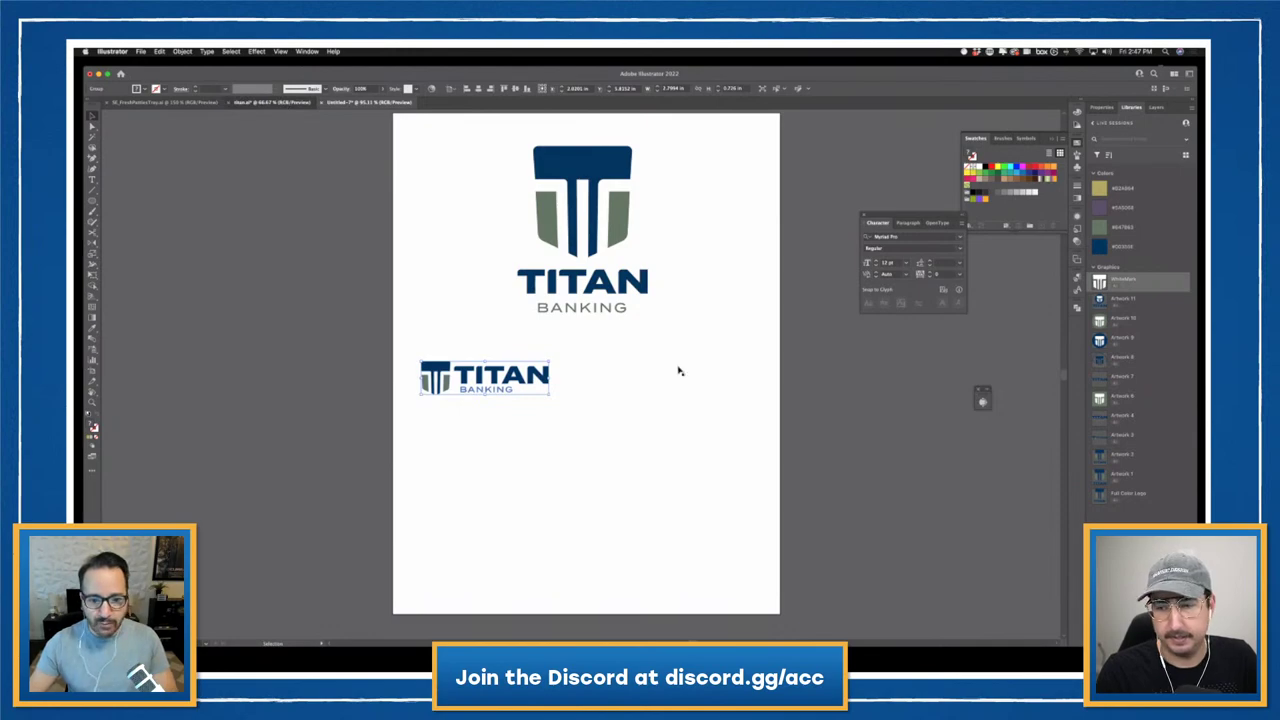
click(536, 235)
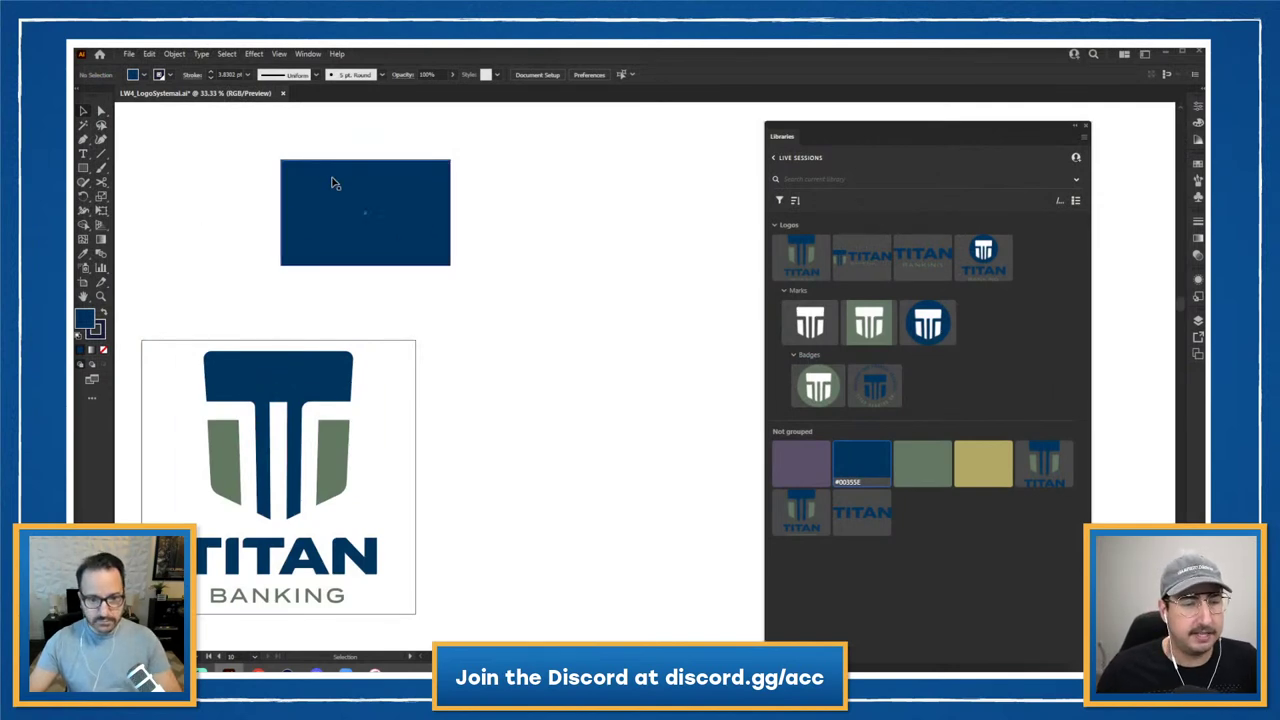
click(344, 211)
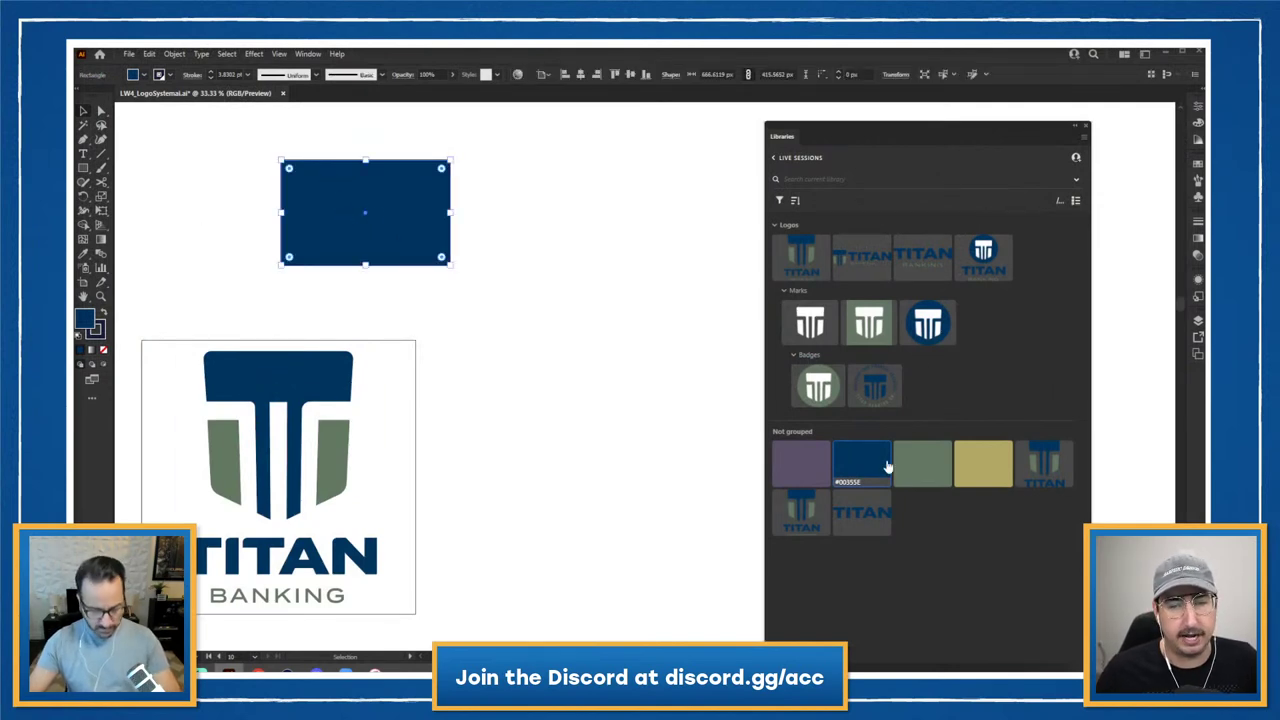
double_click(85, 320)
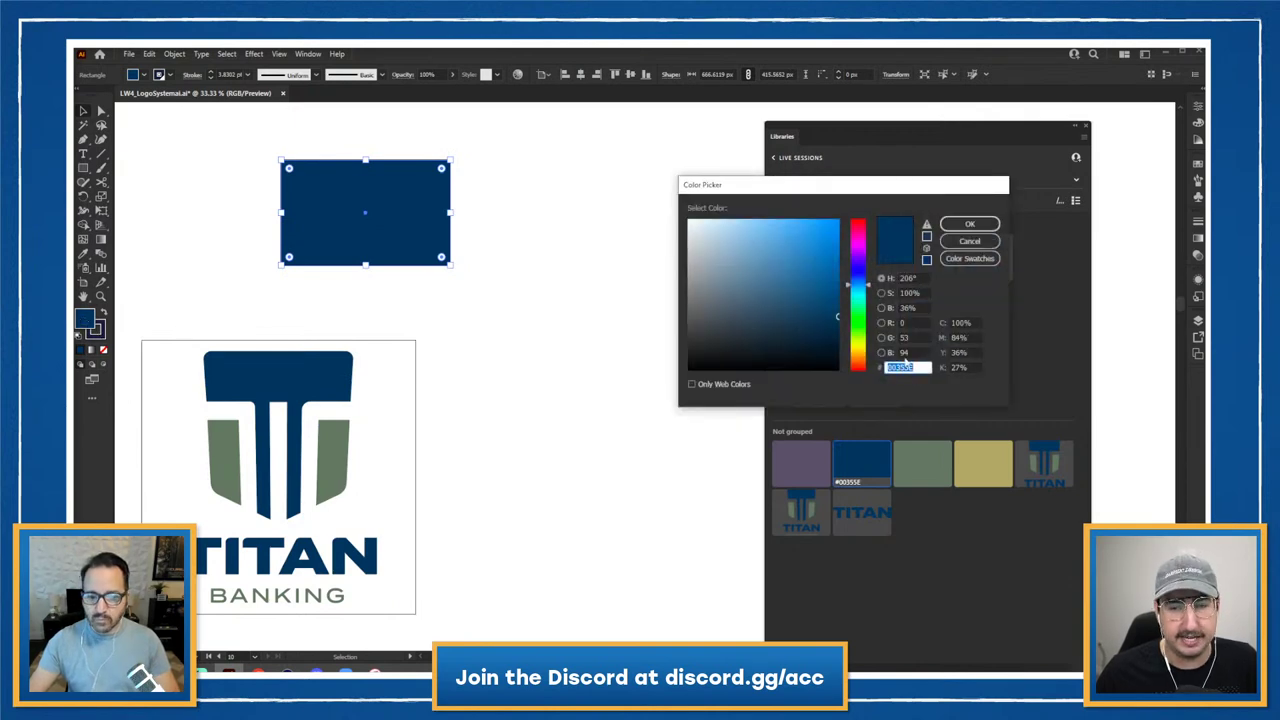
click(969, 224)
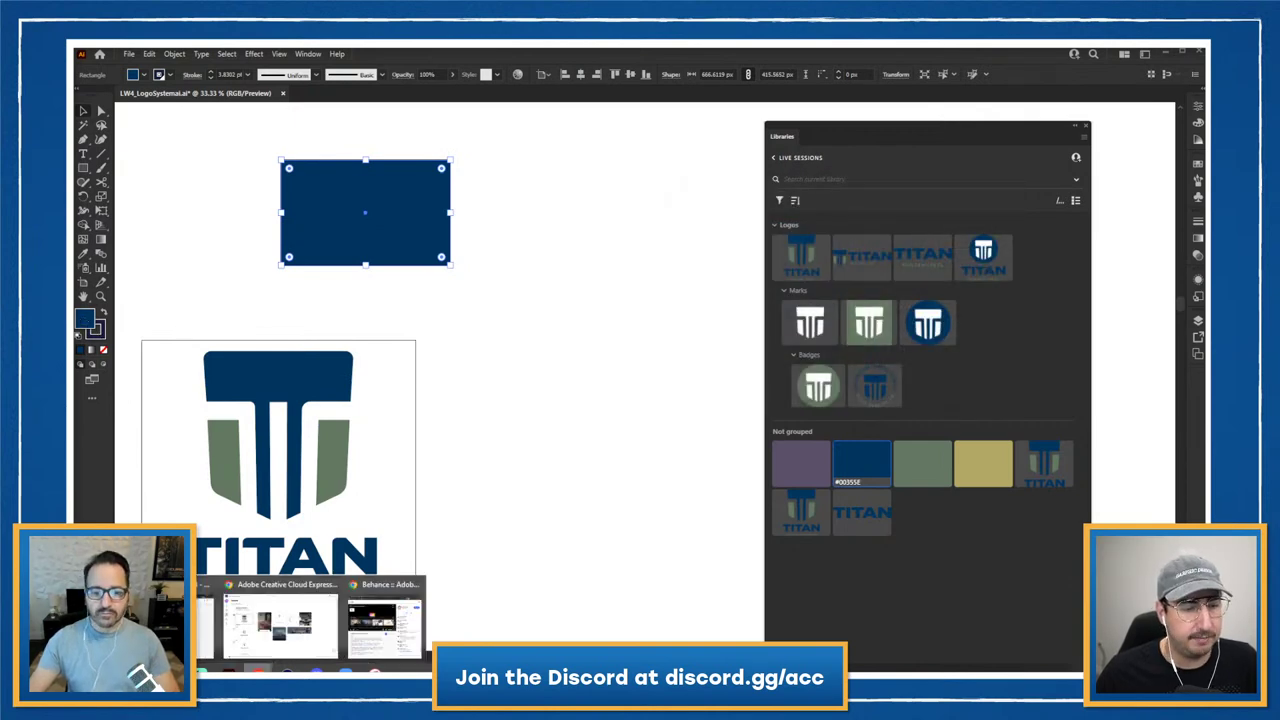
- Paste the Titan dark blue hex code as the brand colour and save it
click(272, 645)
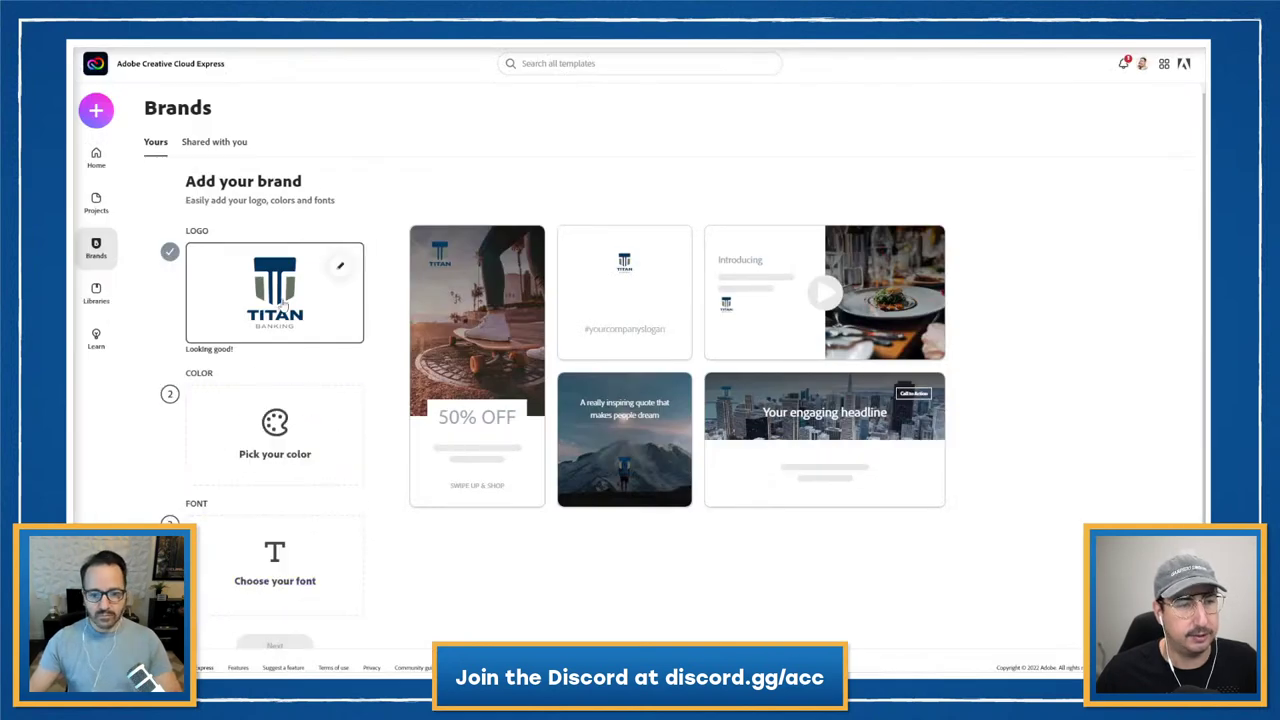
click(263, 425)
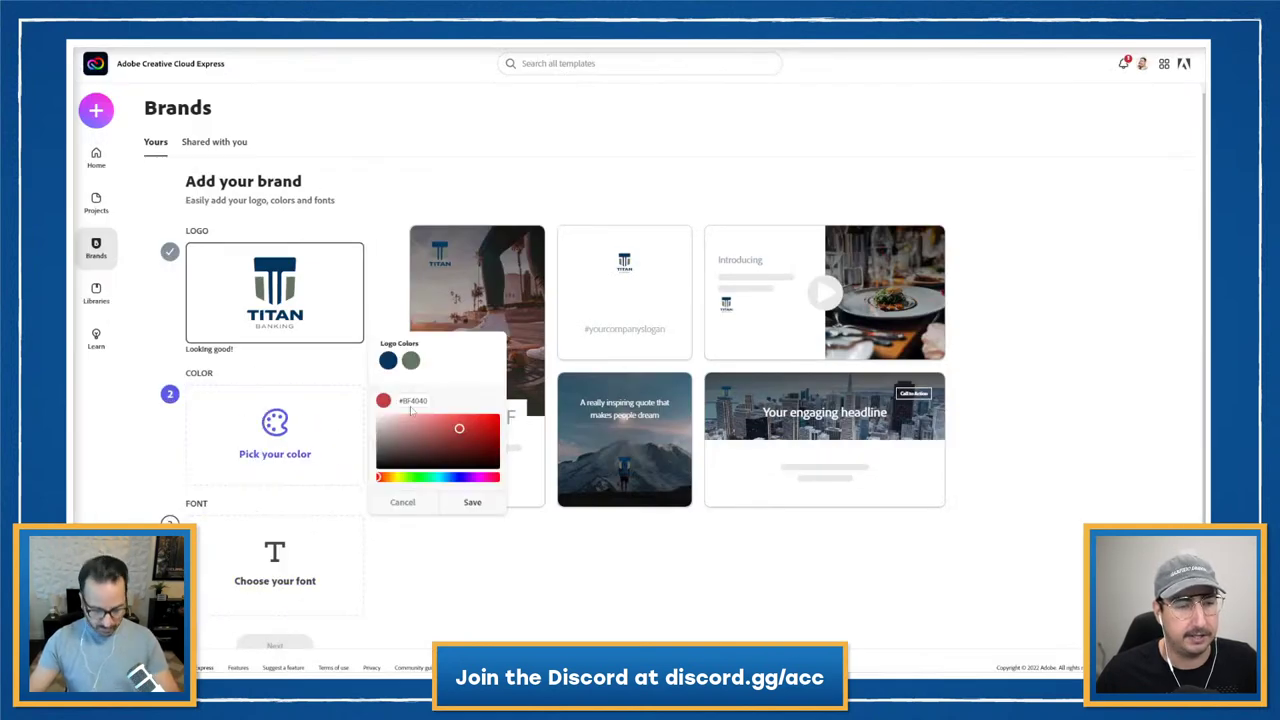
click(412, 401)
key(ctrl+v)
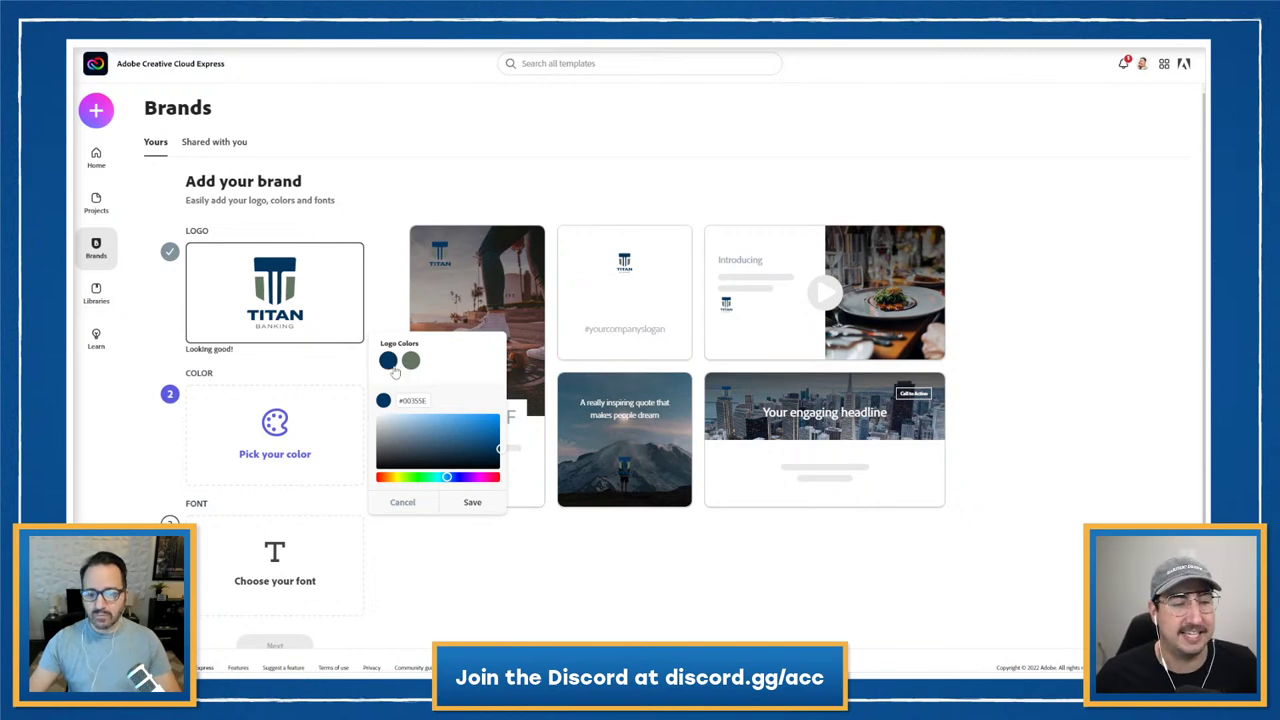
click(472, 503)
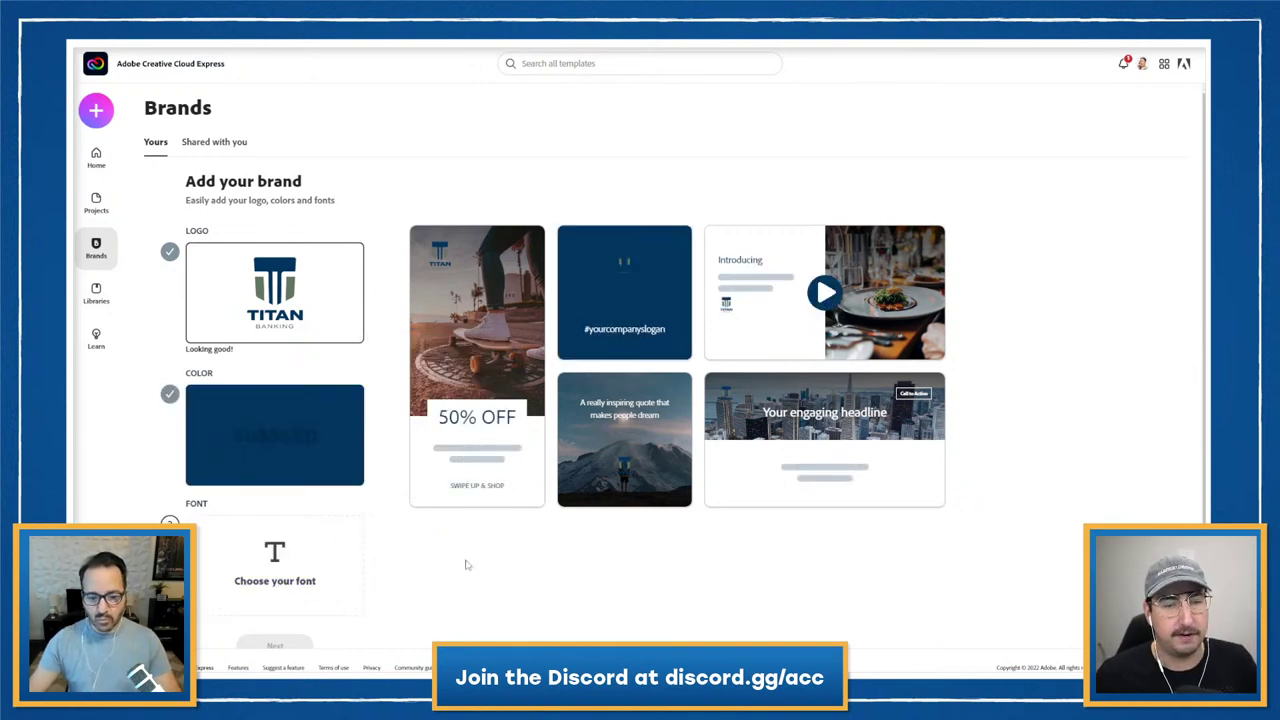
- Choose Futura PT Medium from the brand font list
scroll(465, 565, down, 1)
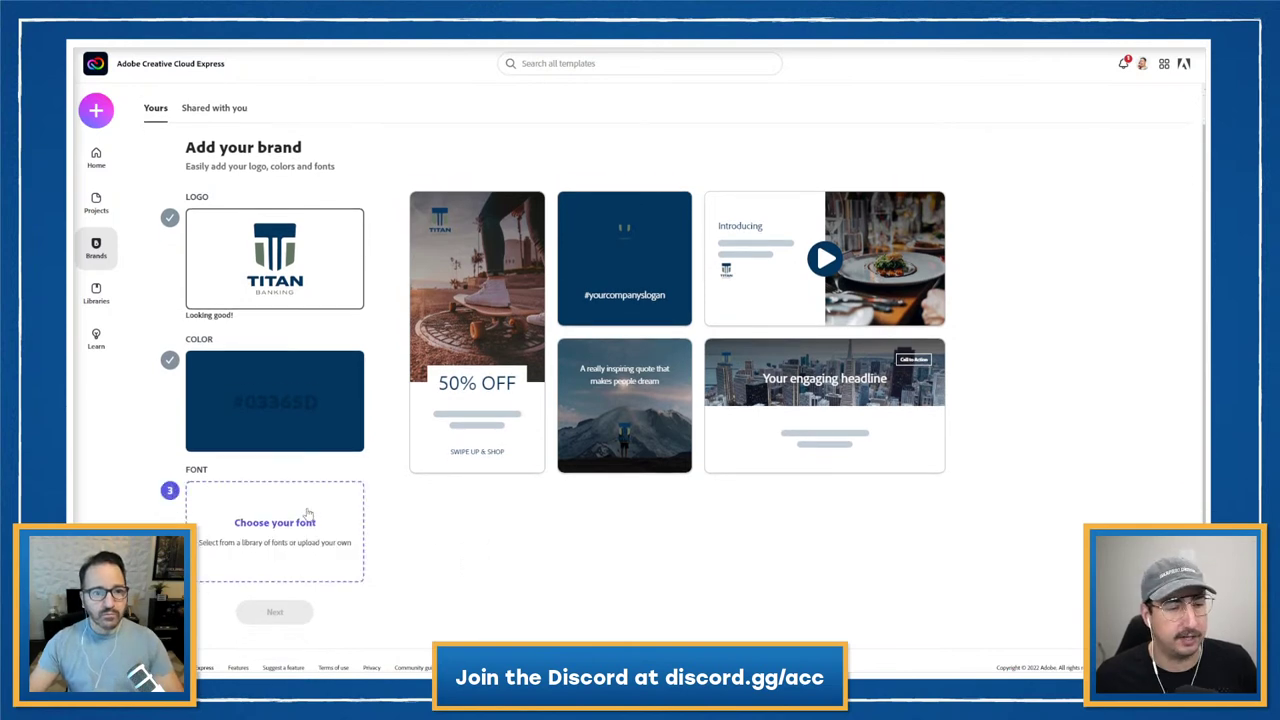
click(305, 527)
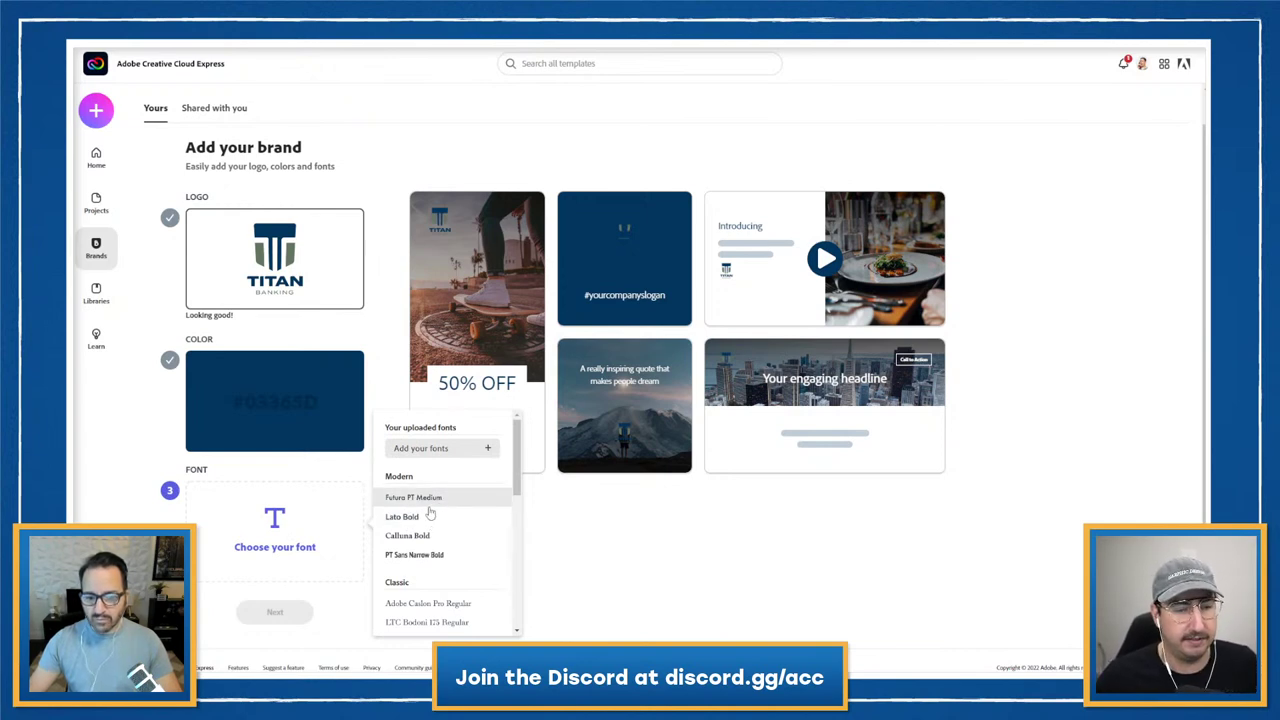
scroll(428, 522, down, 1)
scroll(428, 522, down, 1)
scroll(428, 522, up, 2)
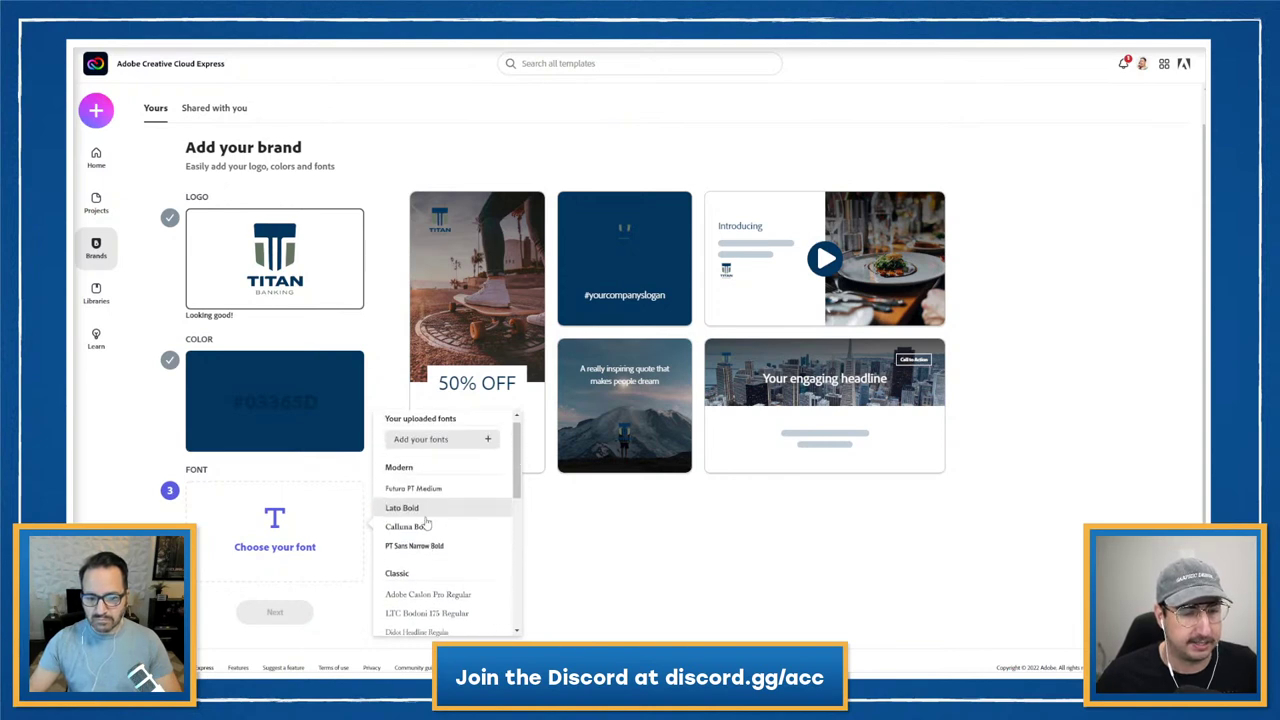
scroll(428, 522, down, 3)
scroll(427, 523, down, 2)
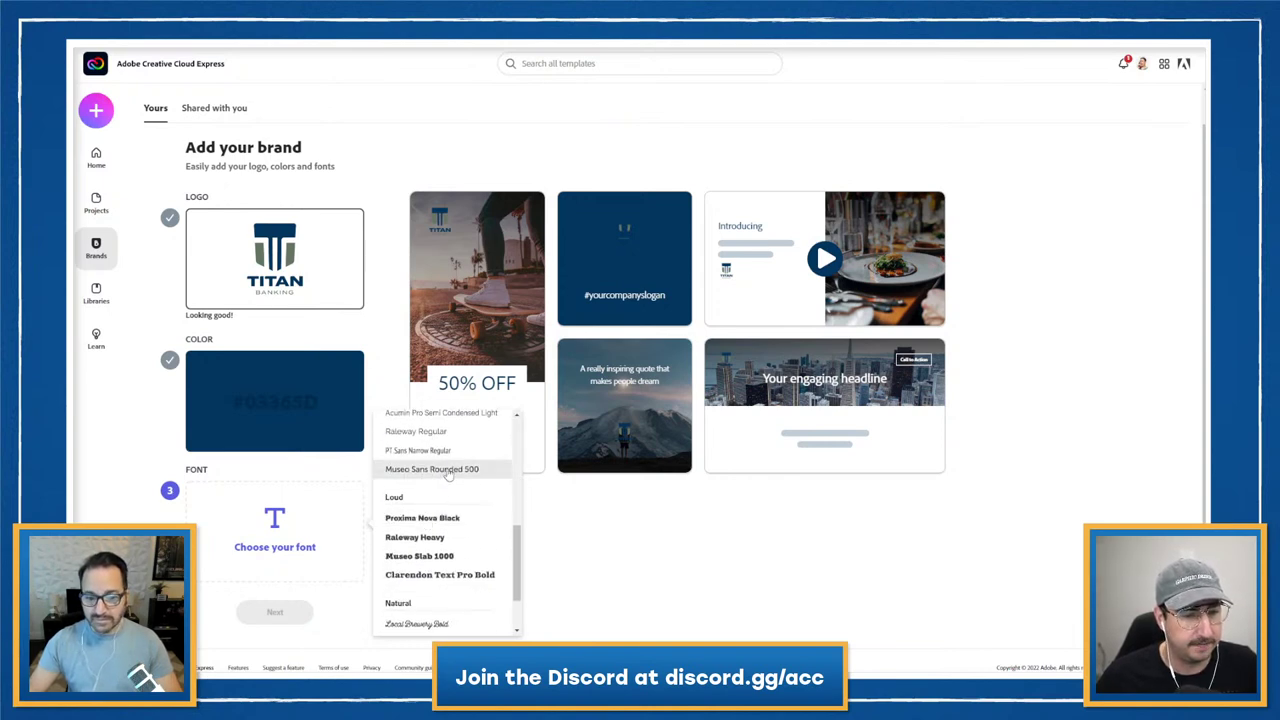
scroll(448, 475, up, 5)
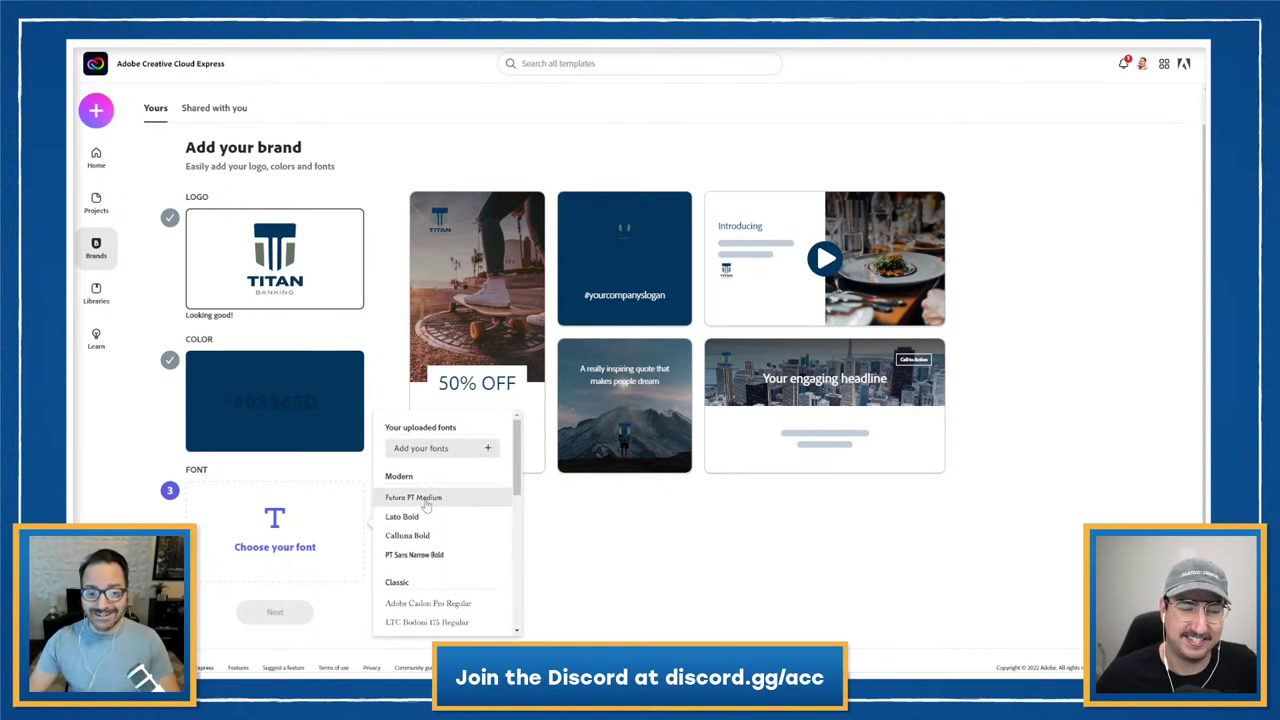
click(424, 493)
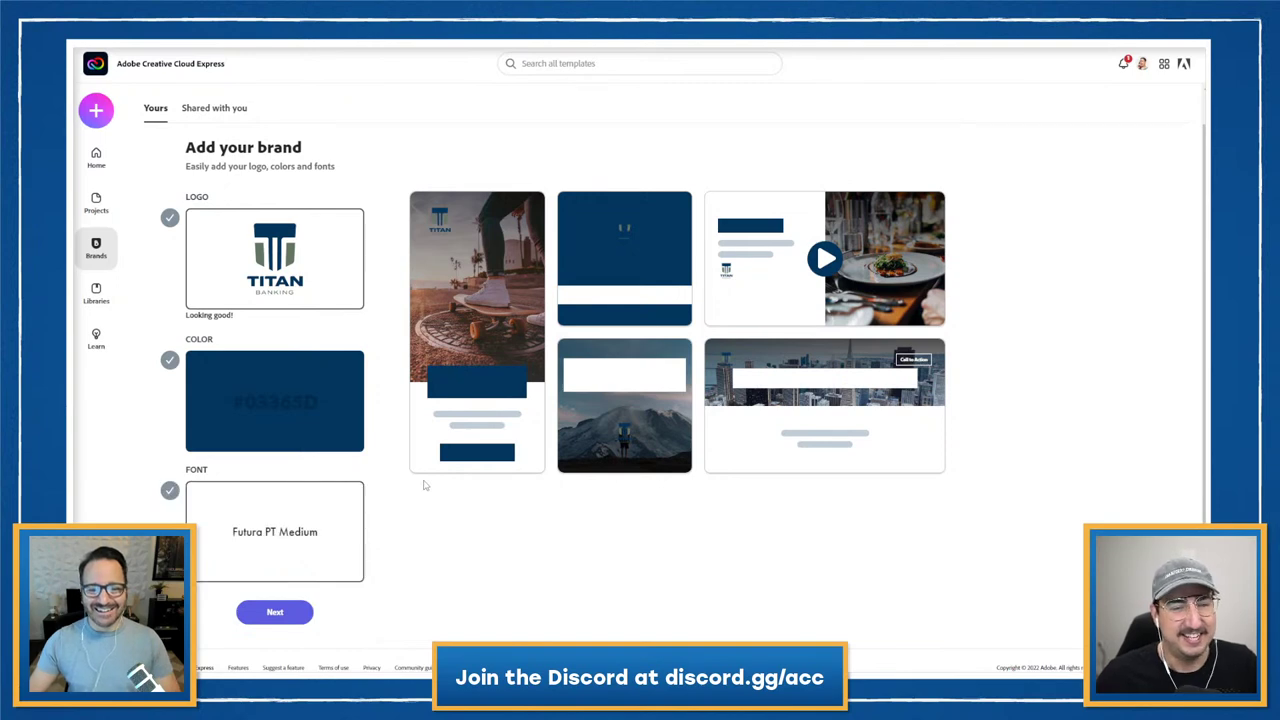
mouse_move(297, 380)
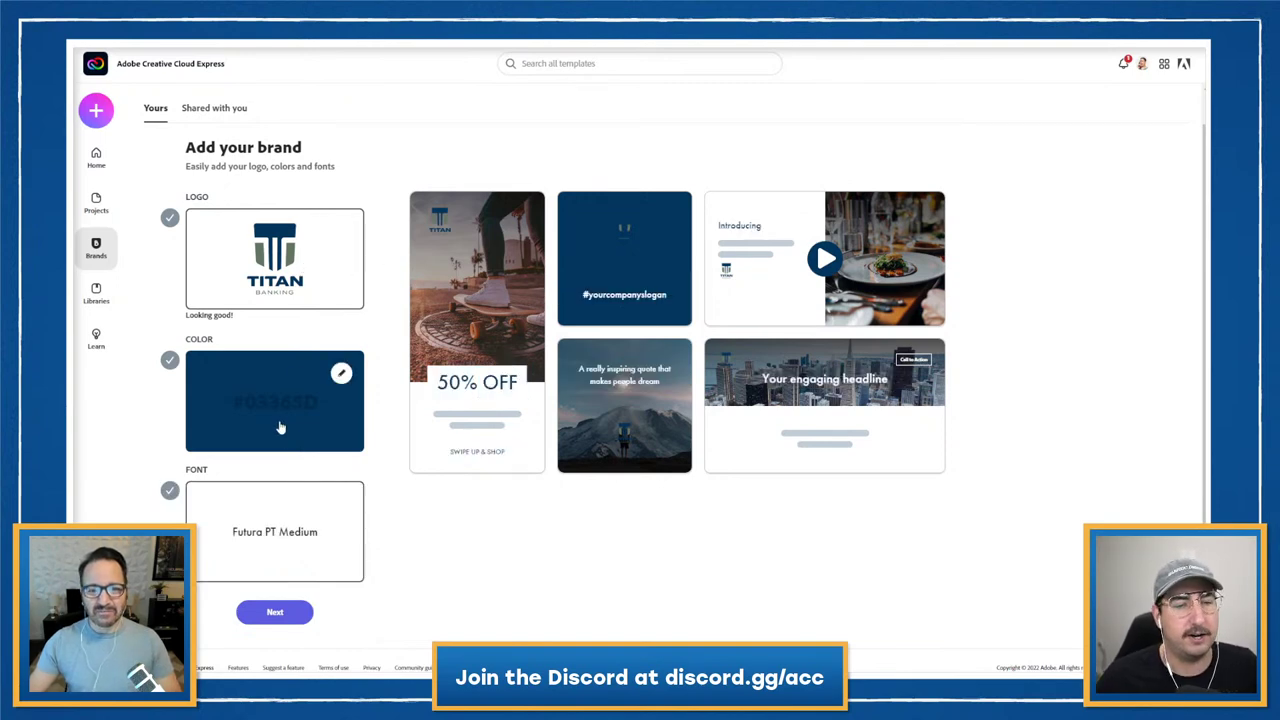
- Name the brand 'Titan Bank' and create it
click(276, 612)
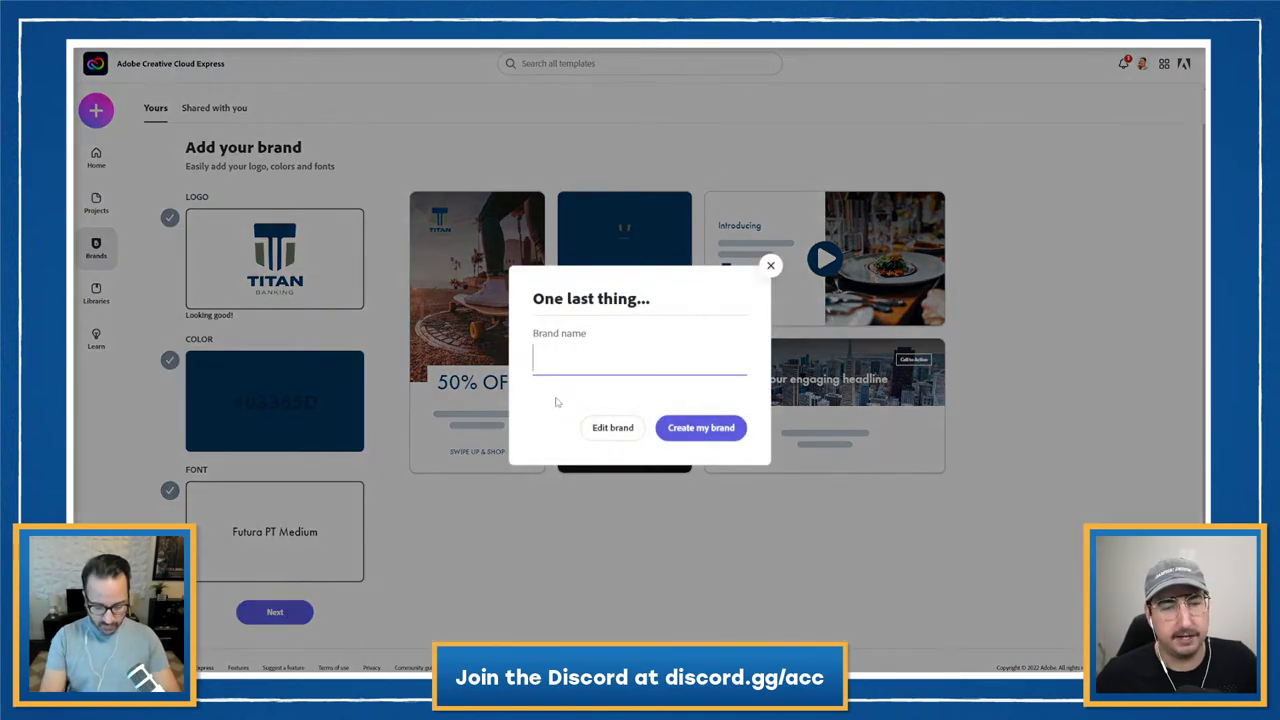
text(Titan Bank)
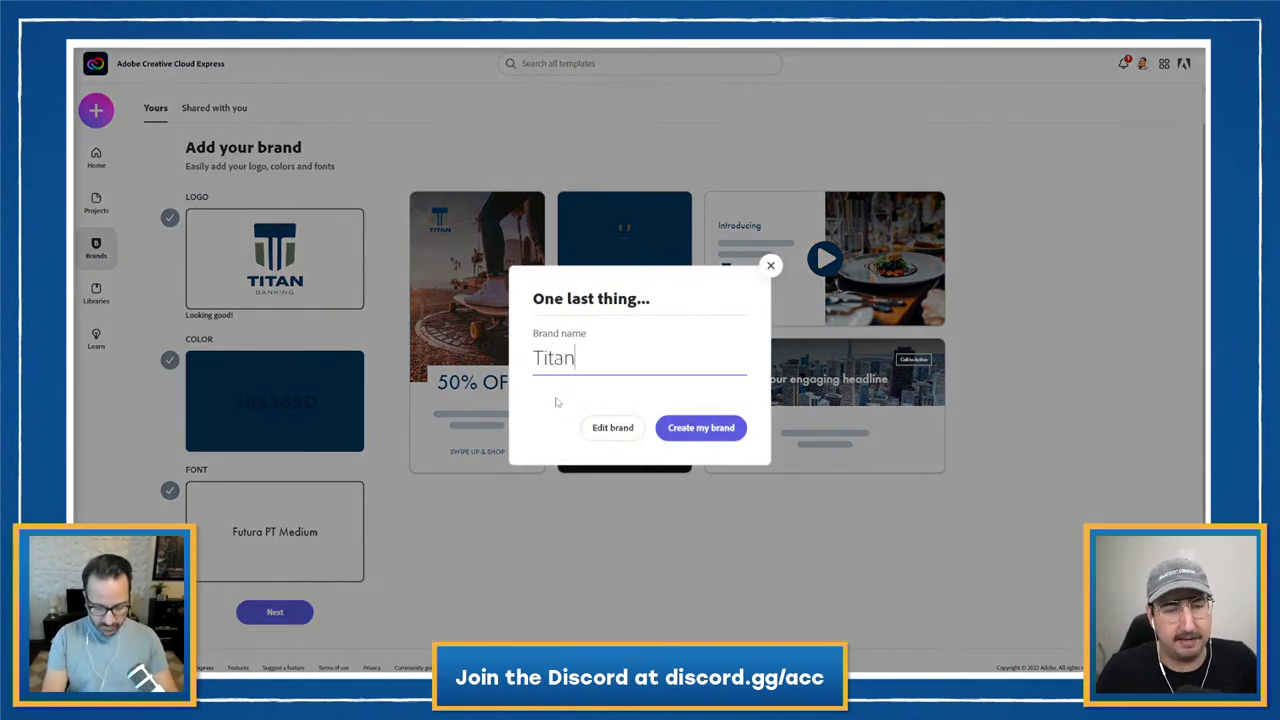
click(680, 430)
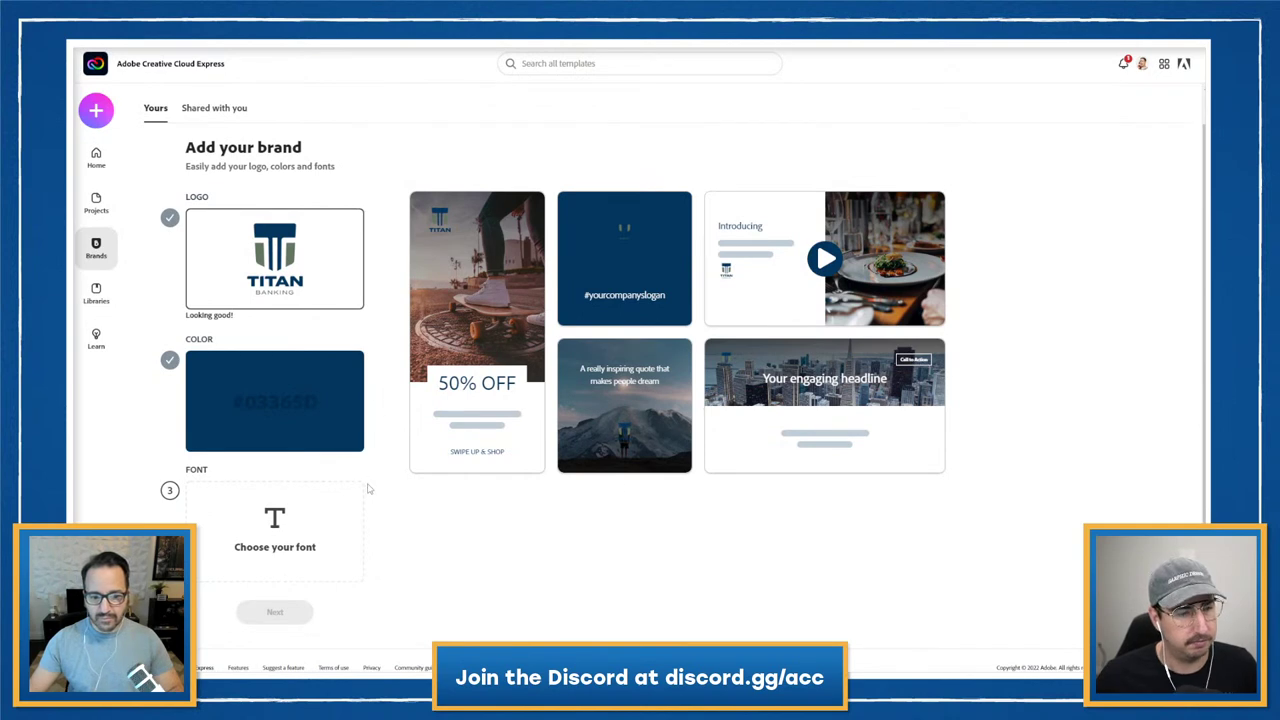
- Try Raleway Heavy, then settle on Proxima Nova Black as the brand font
click(320, 540)
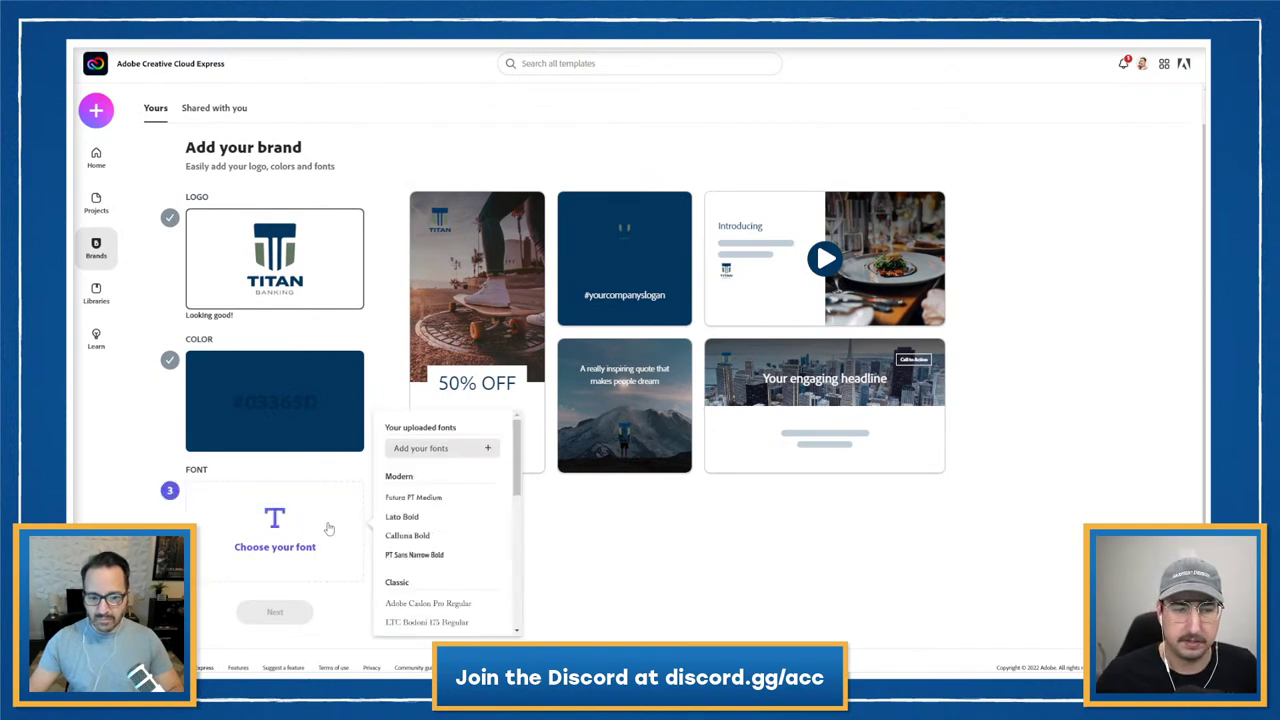
scroll(440, 527, down, 6)
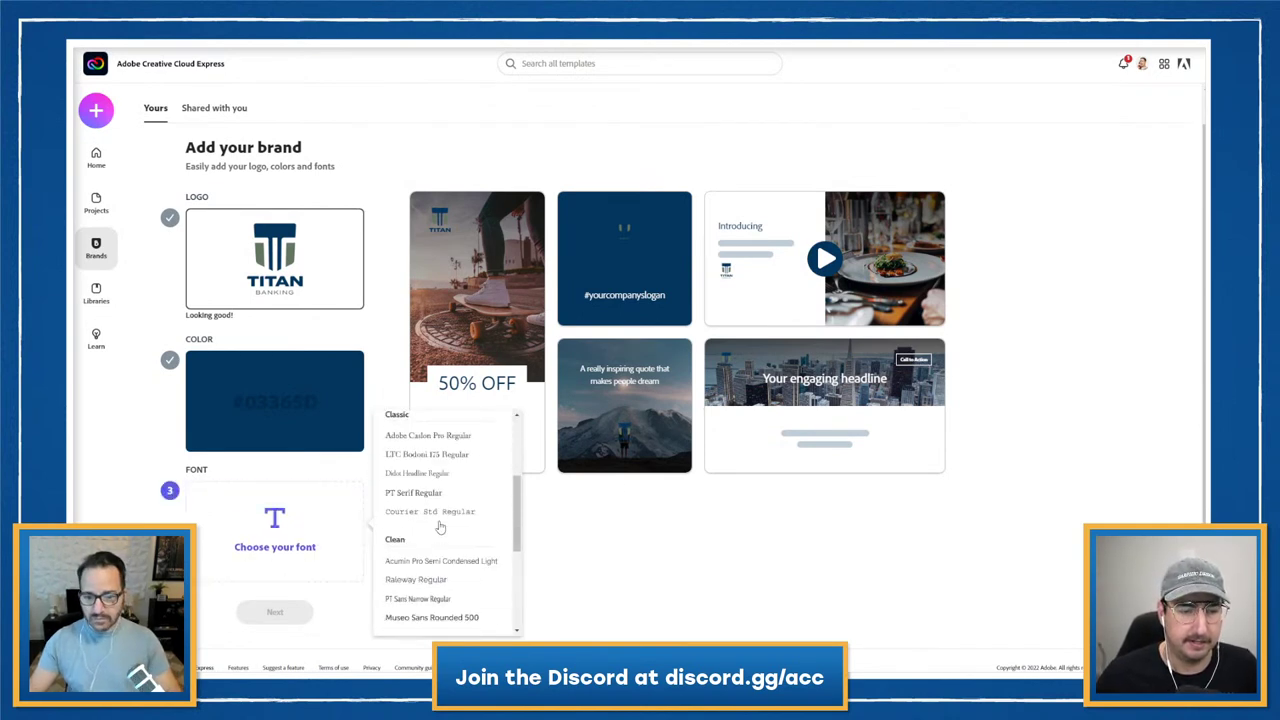
scroll(440, 527, down, 1)
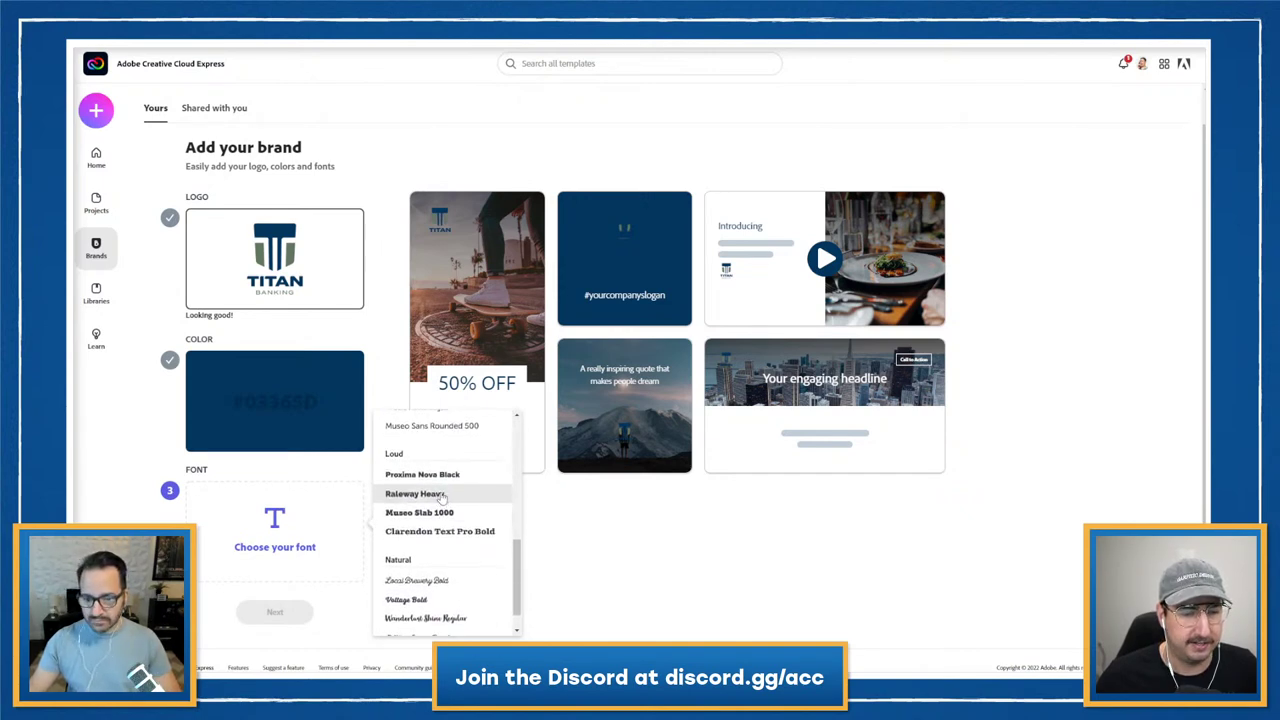
scroll(440, 500, down, 1)
scroll(435, 510, up, 1)
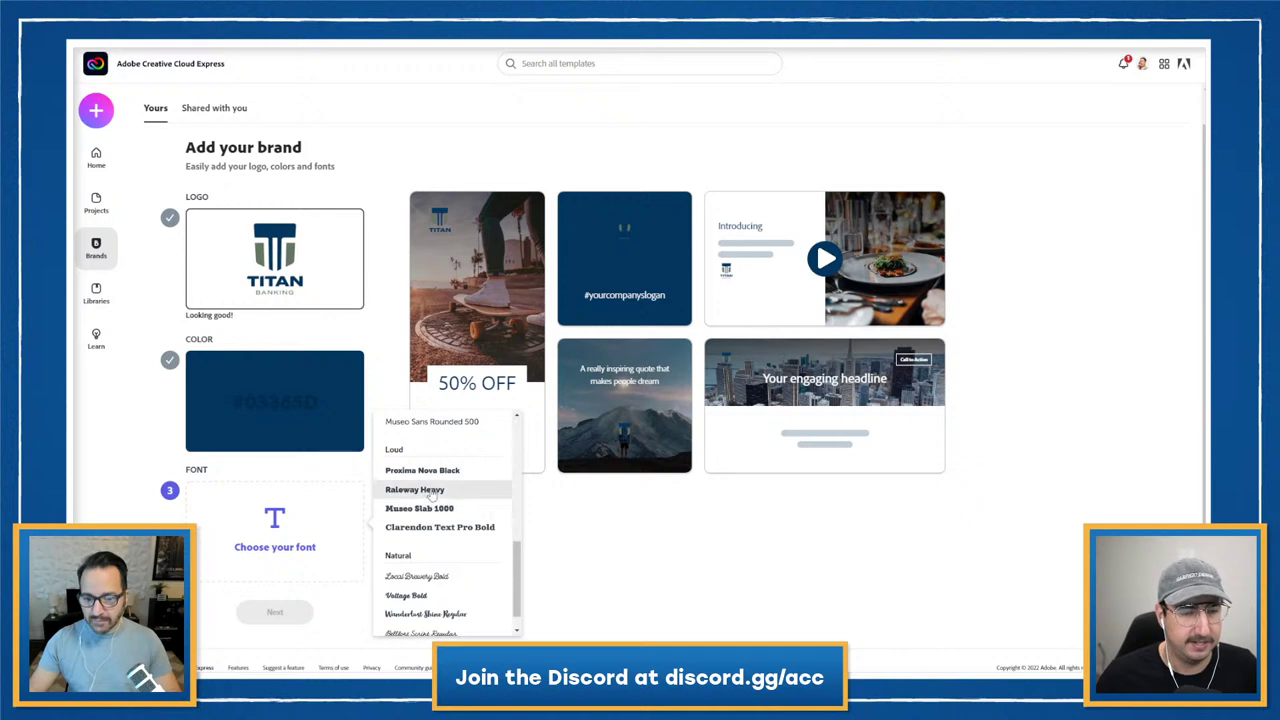
click(418, 489)
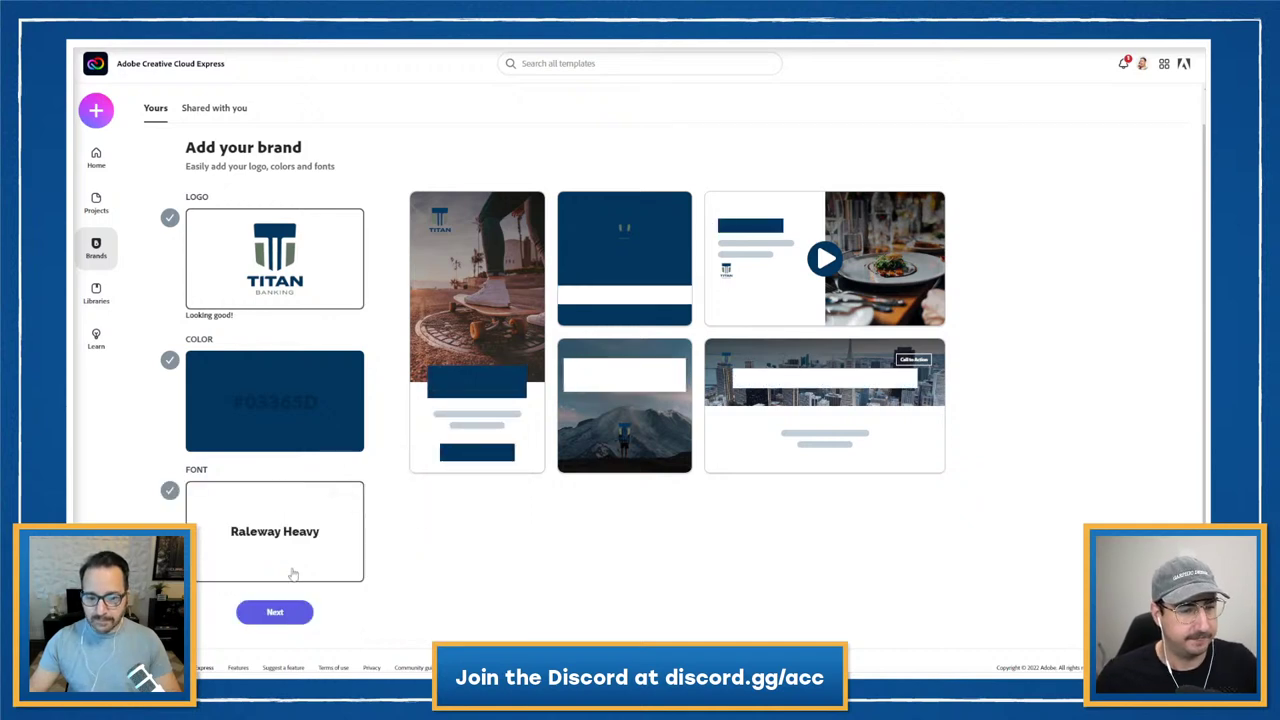
click(293, 552)
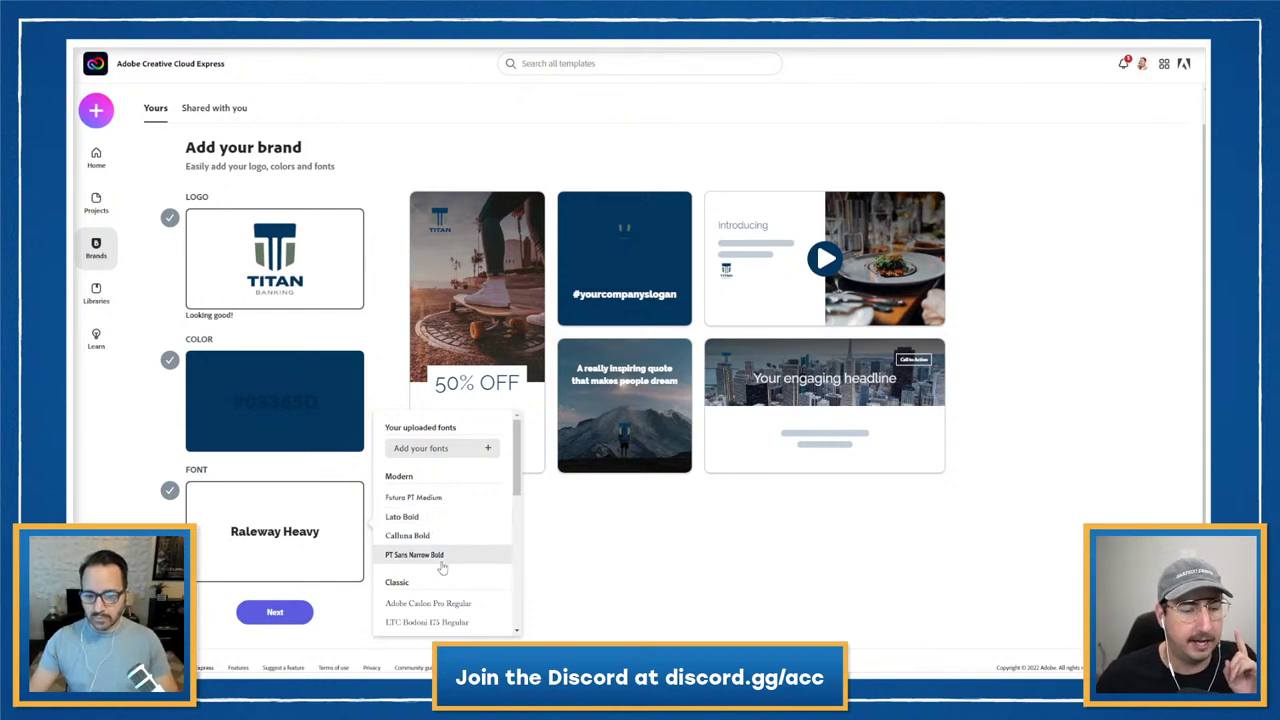
scroll(440, 568, down, 5)
click(437, 587)
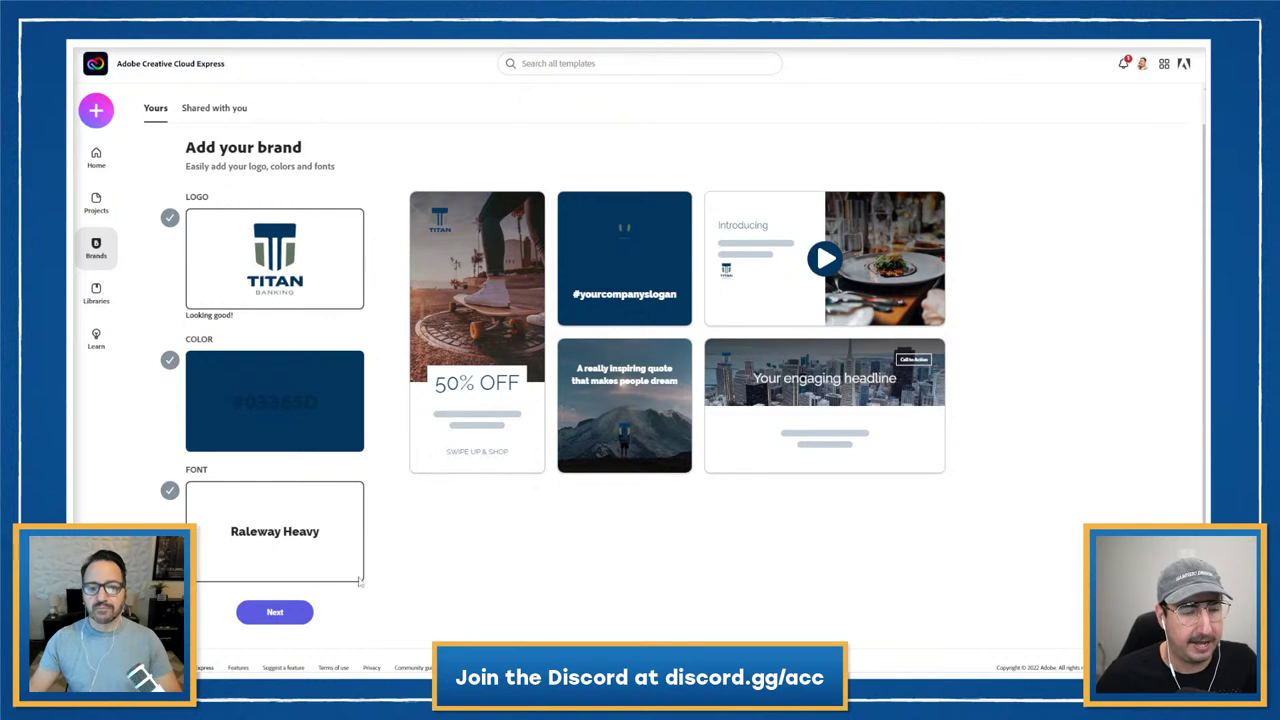
click(304, 542)
scroll(434, 513, down, 8)
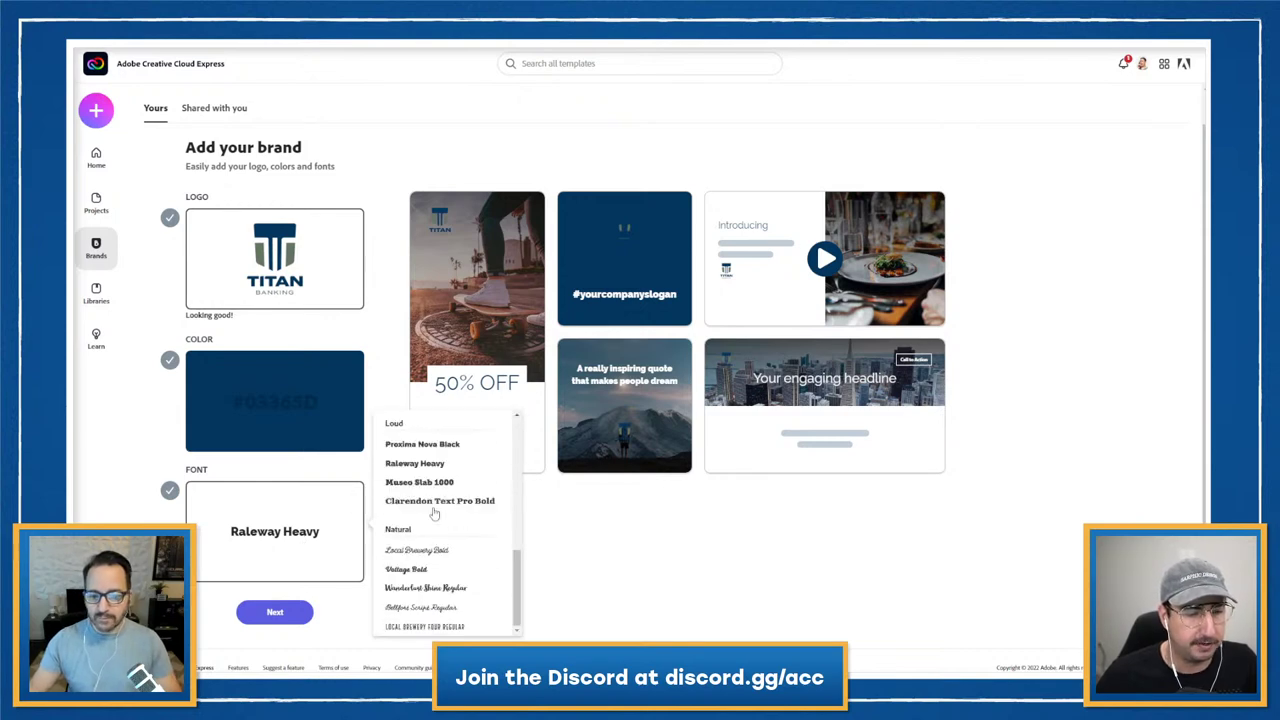
click(445, 449)
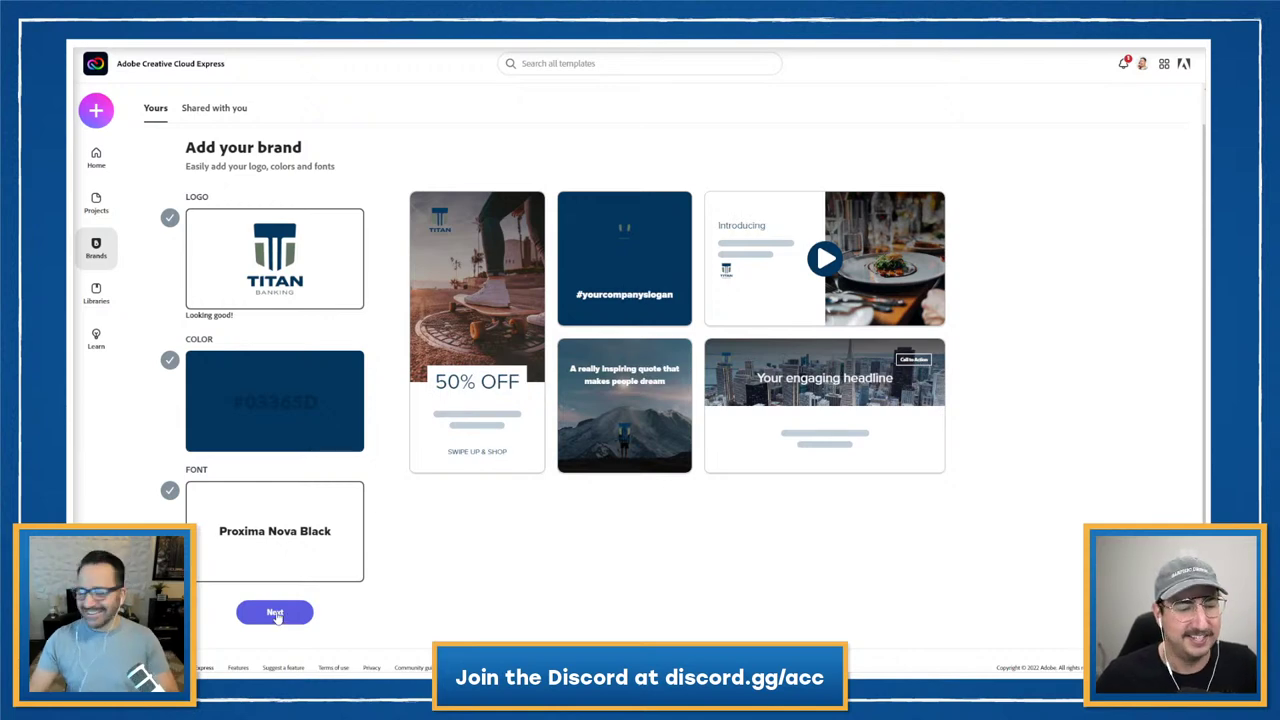
- Name the brand 'Titan Banking' and create it
click(275, 614)
text(T)
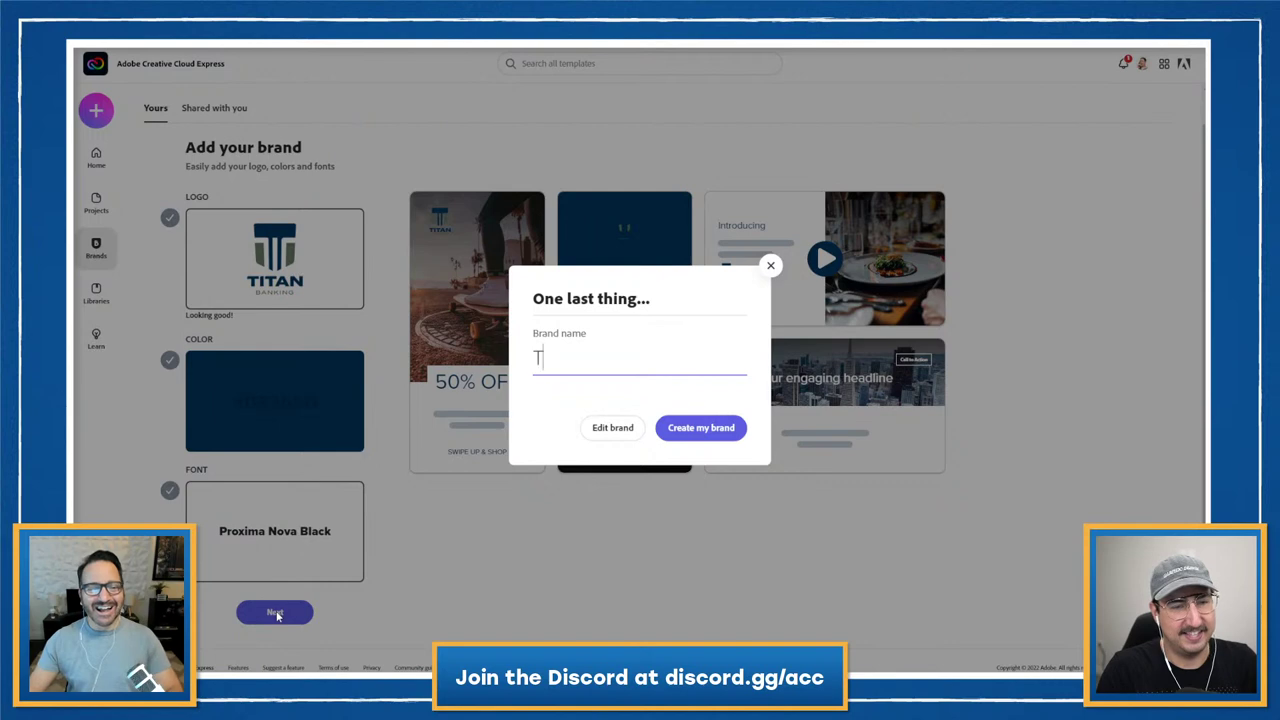
text(itan Banking)
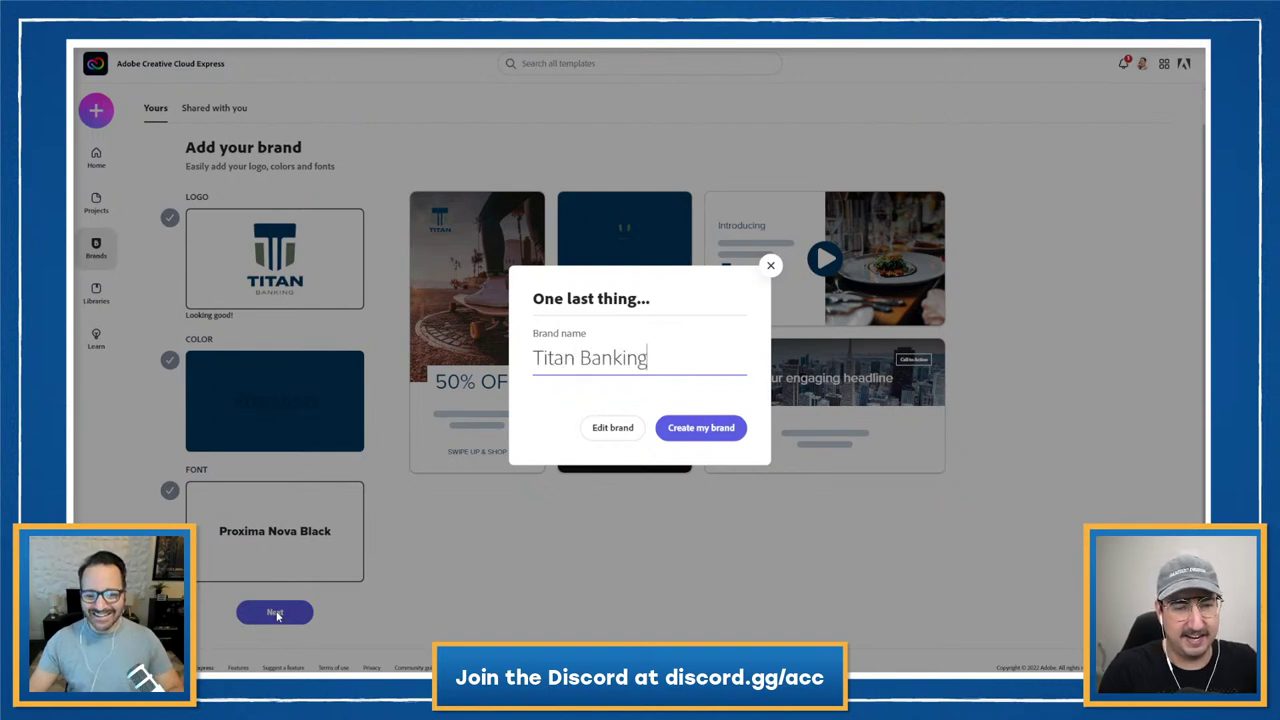
click(733, 436)
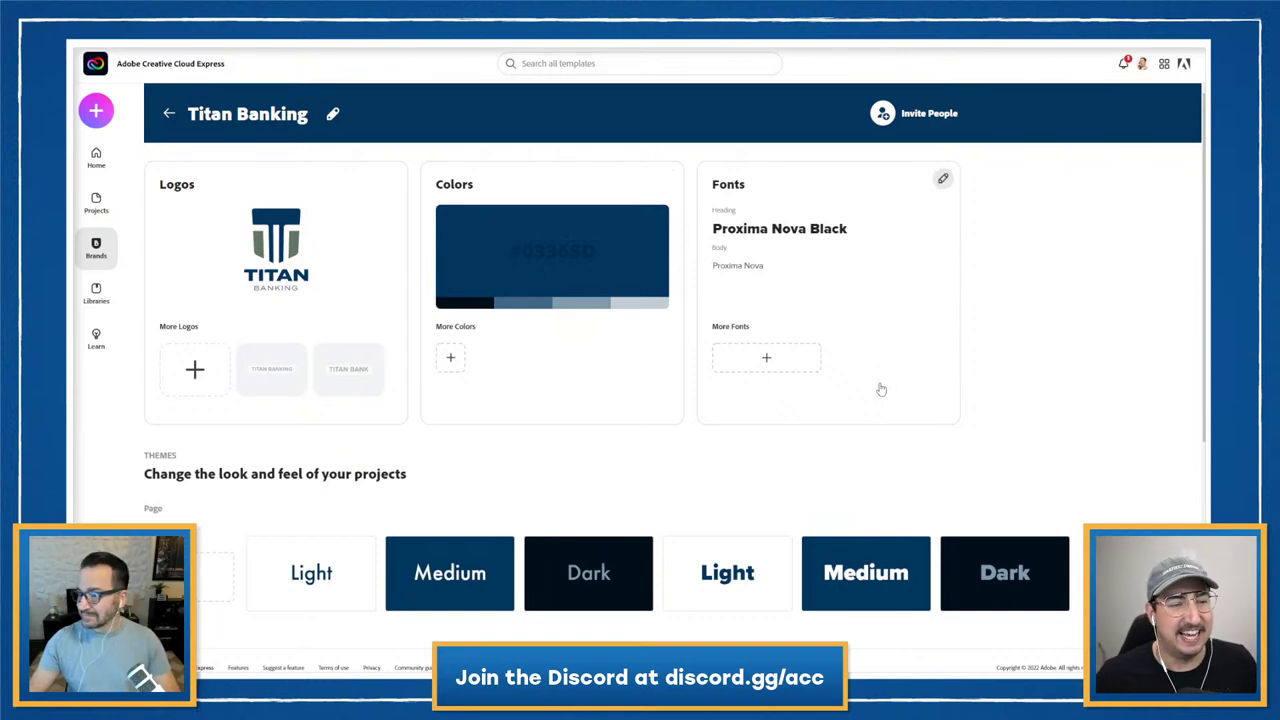
click(195, 369)
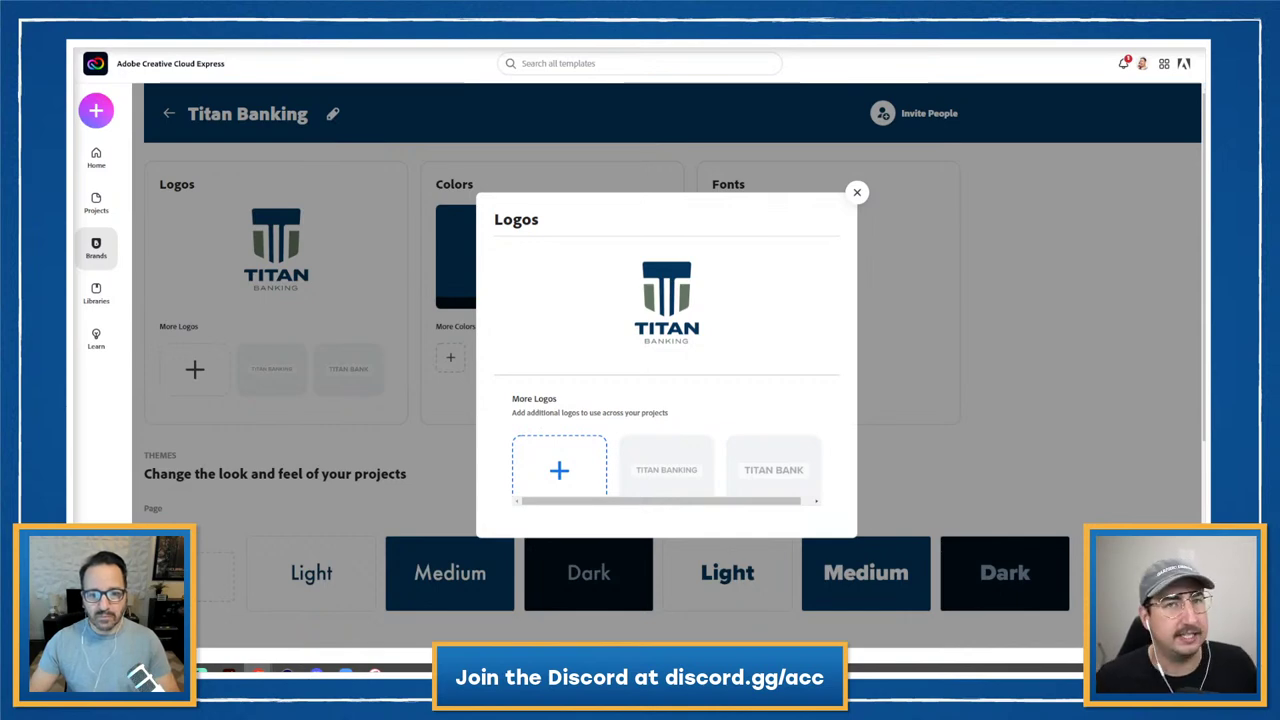
mouse_move(735, 363)
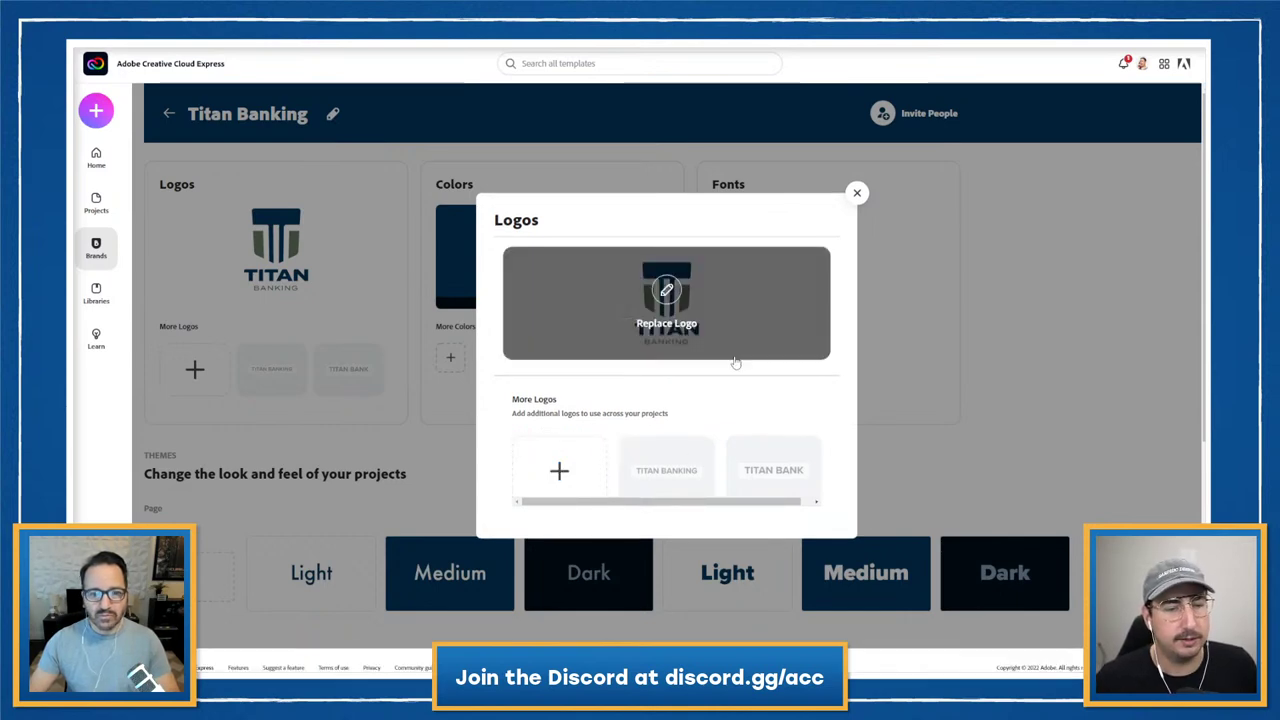
click(857, 194)
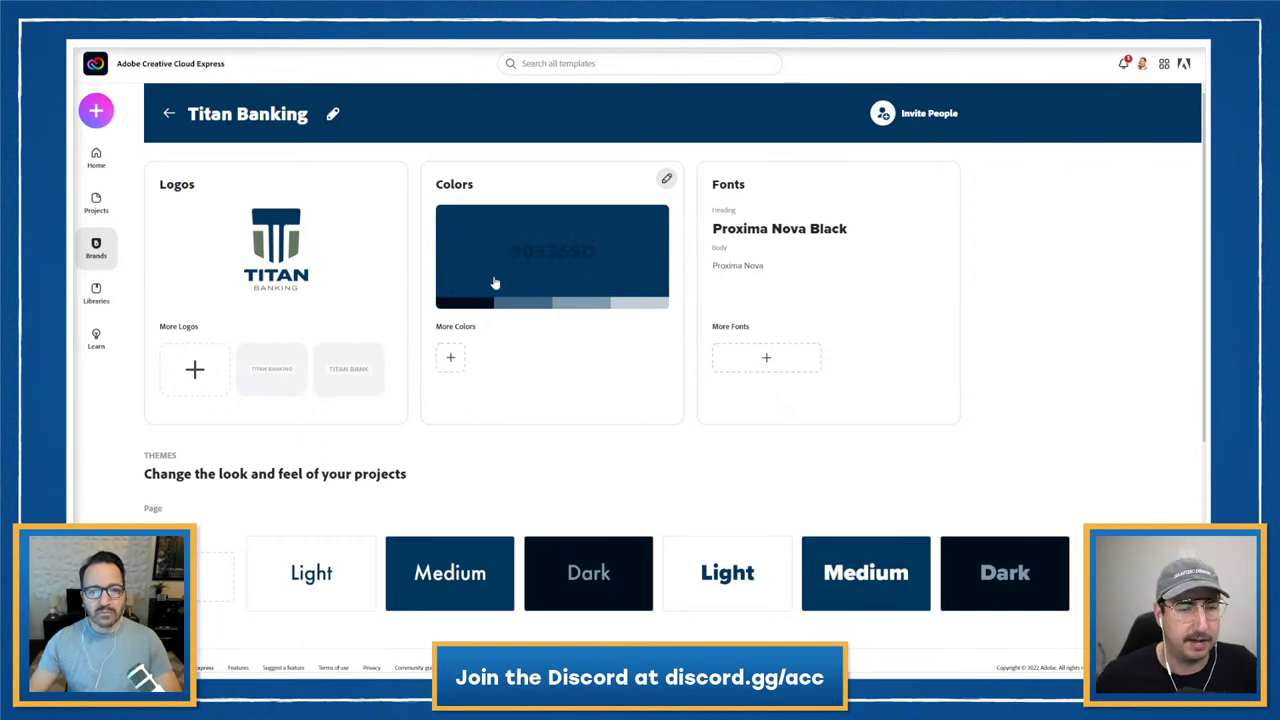
- Add purple #5A5068 to the brand colours, copying its hex from Illustrator
click(450, 358)
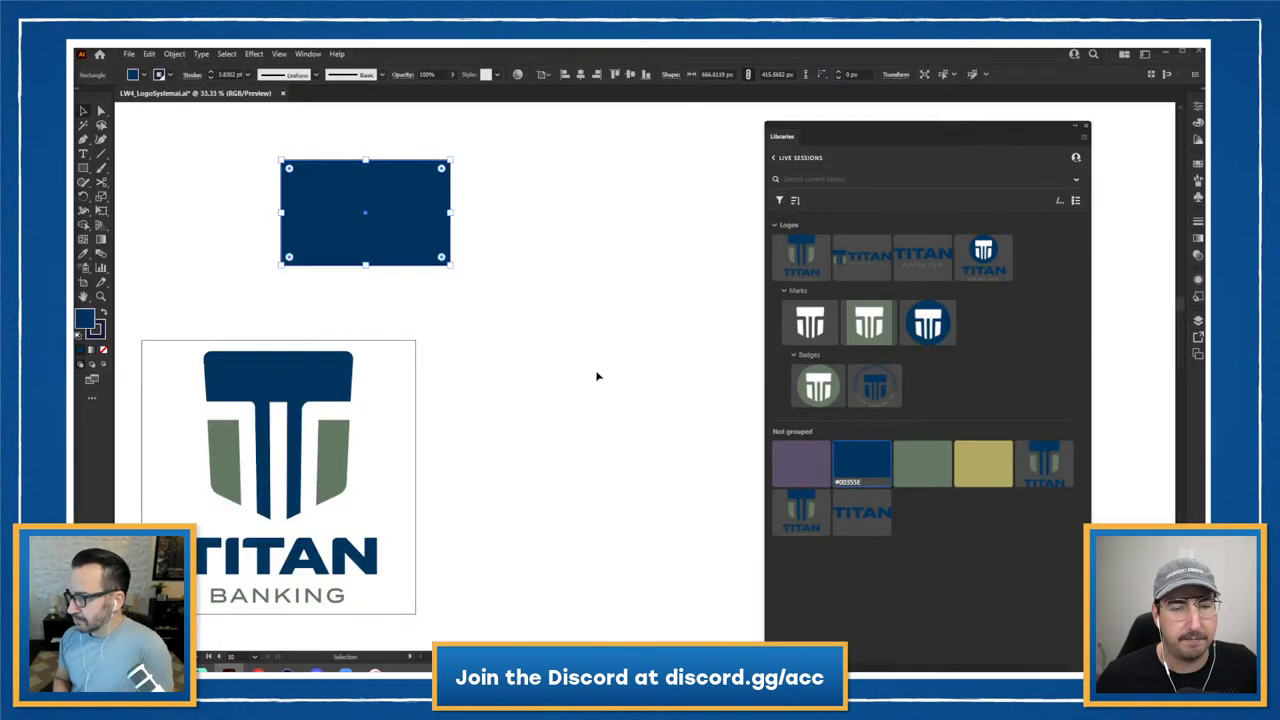
click(805, 459)
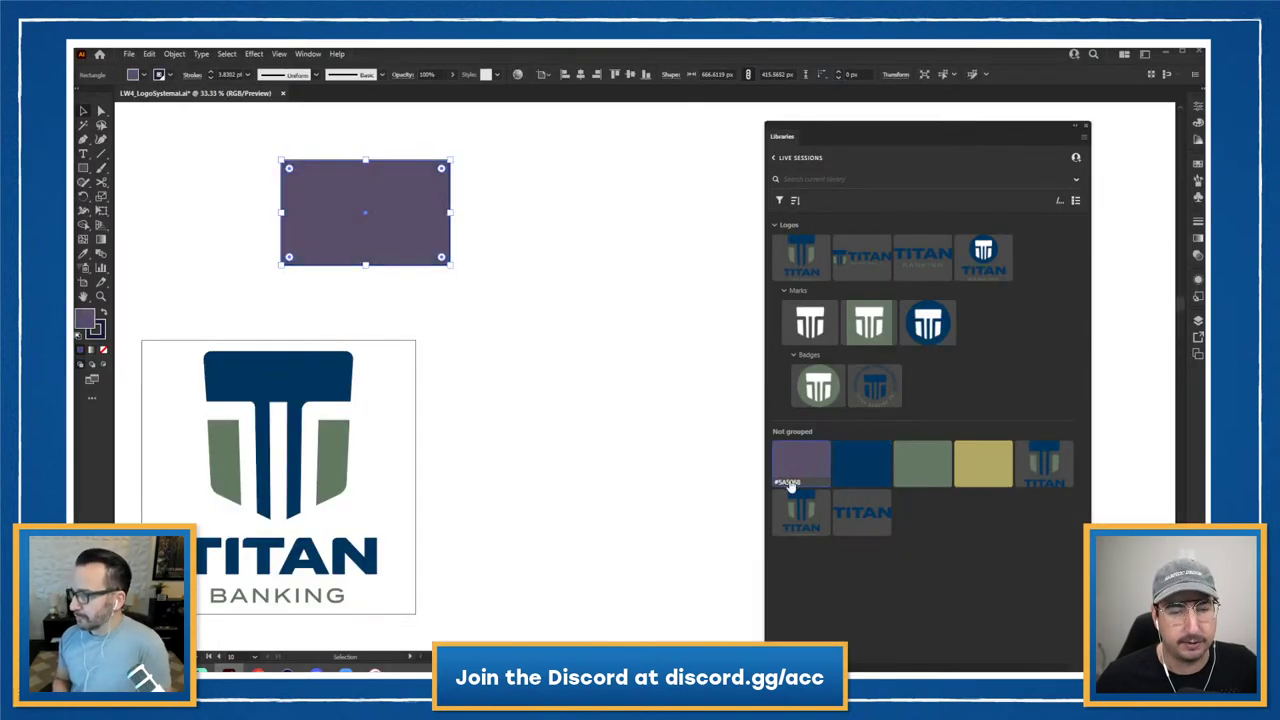
double_click(85, 318)
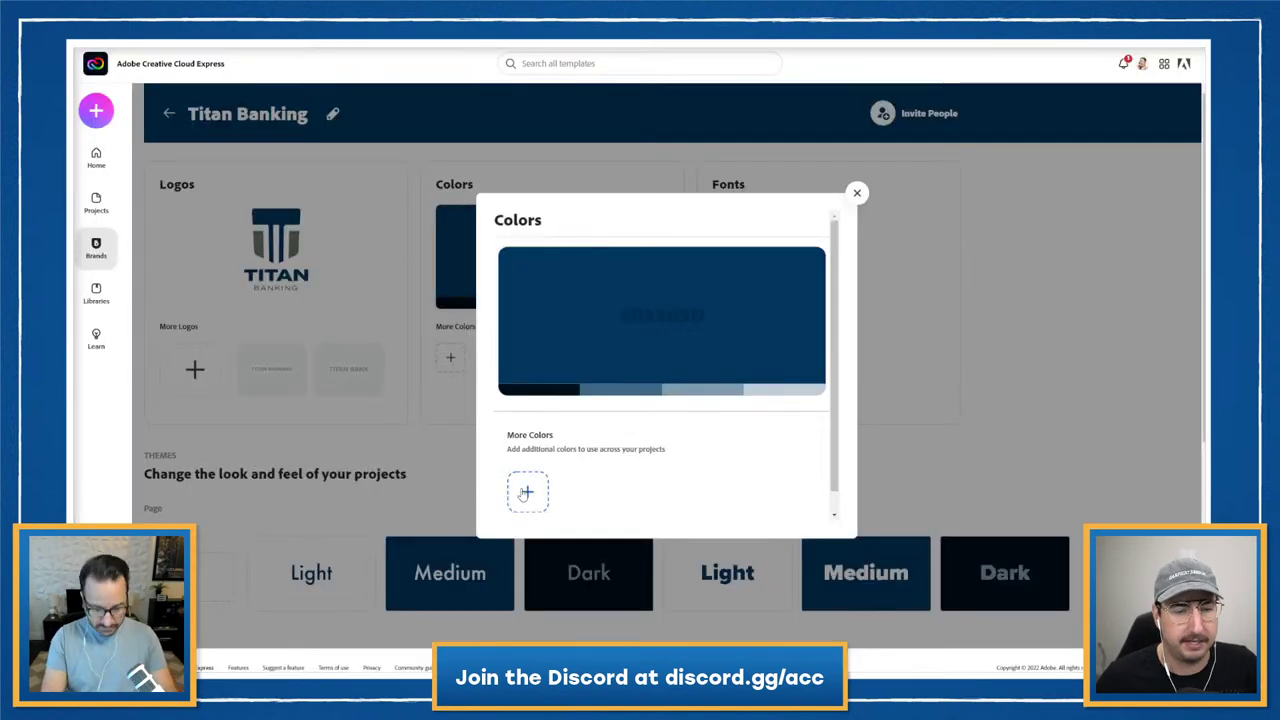
click(527, 491)
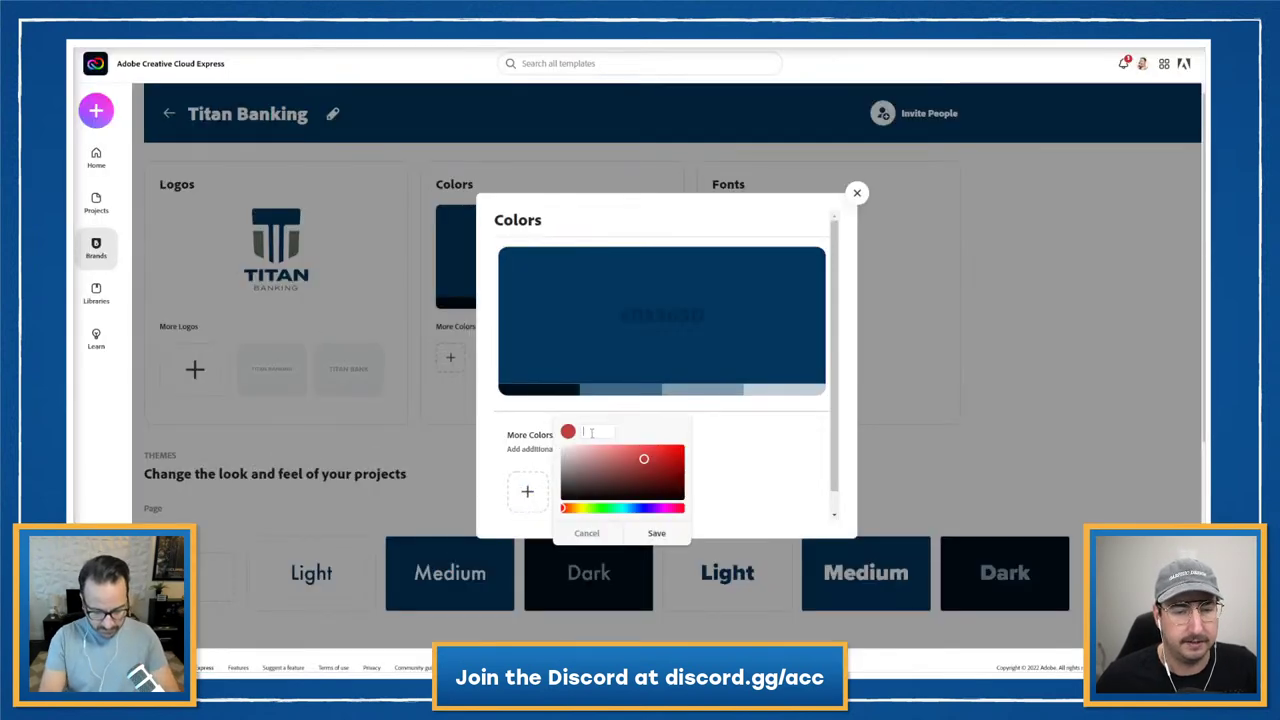
text(5A5068)
click(656, 533)
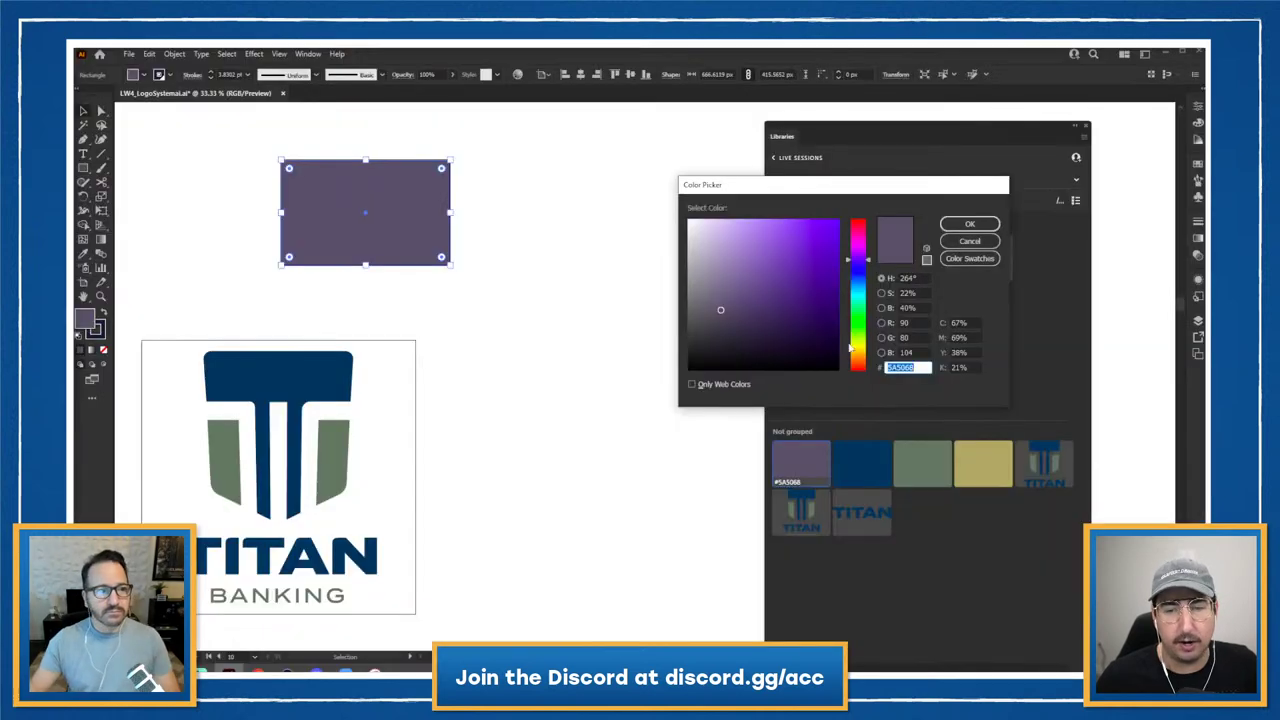
- Add green #647863 as another brand colour
click(969, 241)
click(922, 462)
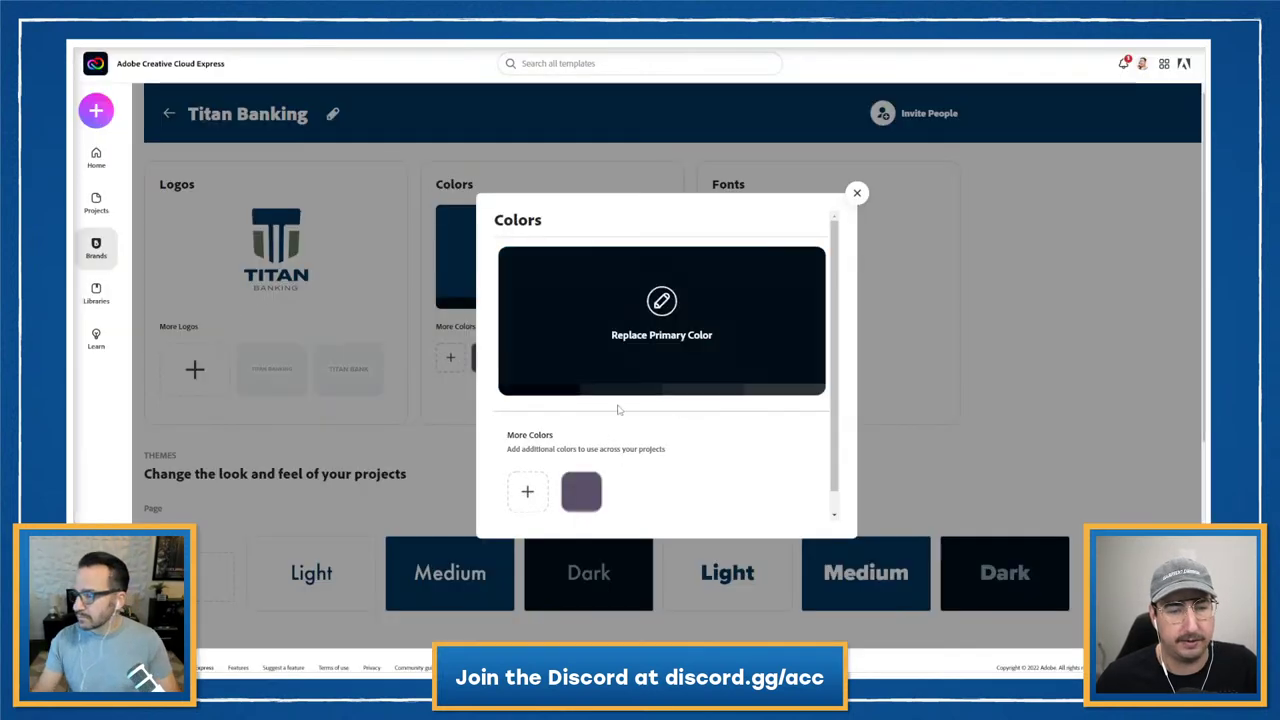
click(527, 491)
text(647863)
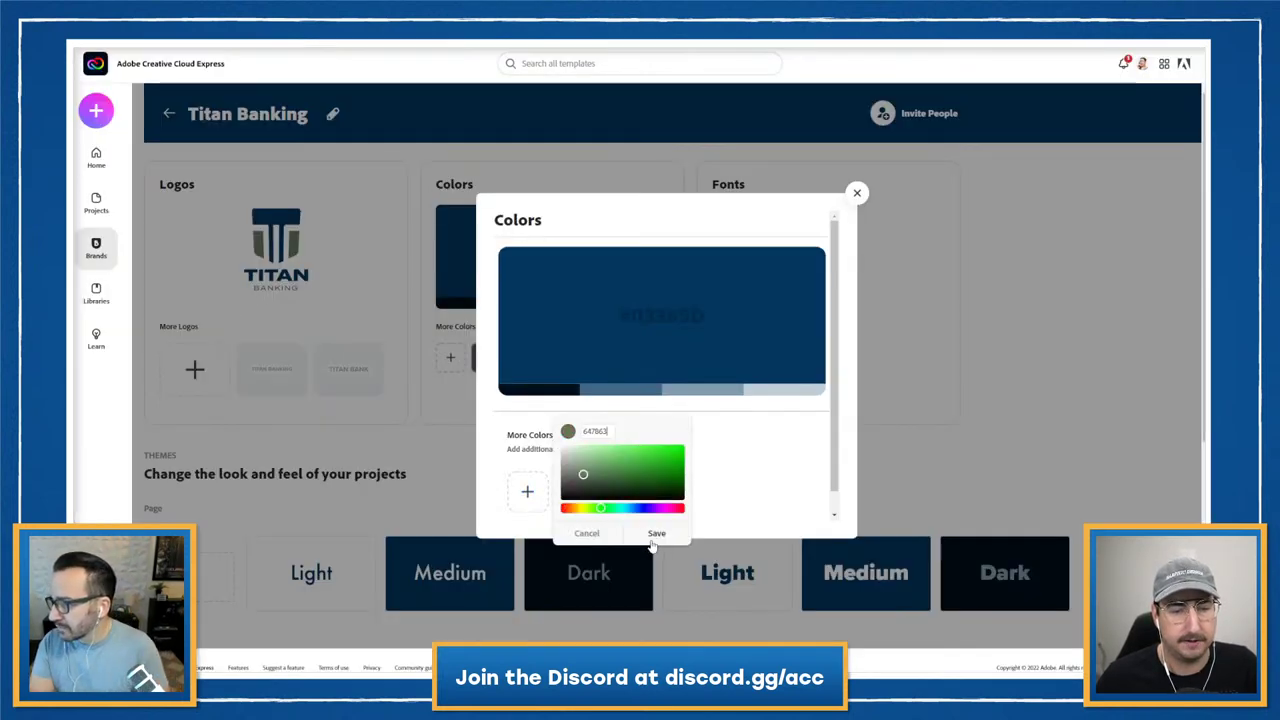
click(656, 533)
- Add yellow #B2A864 as a brand colour and close the colour collection
key(alt+Tab)
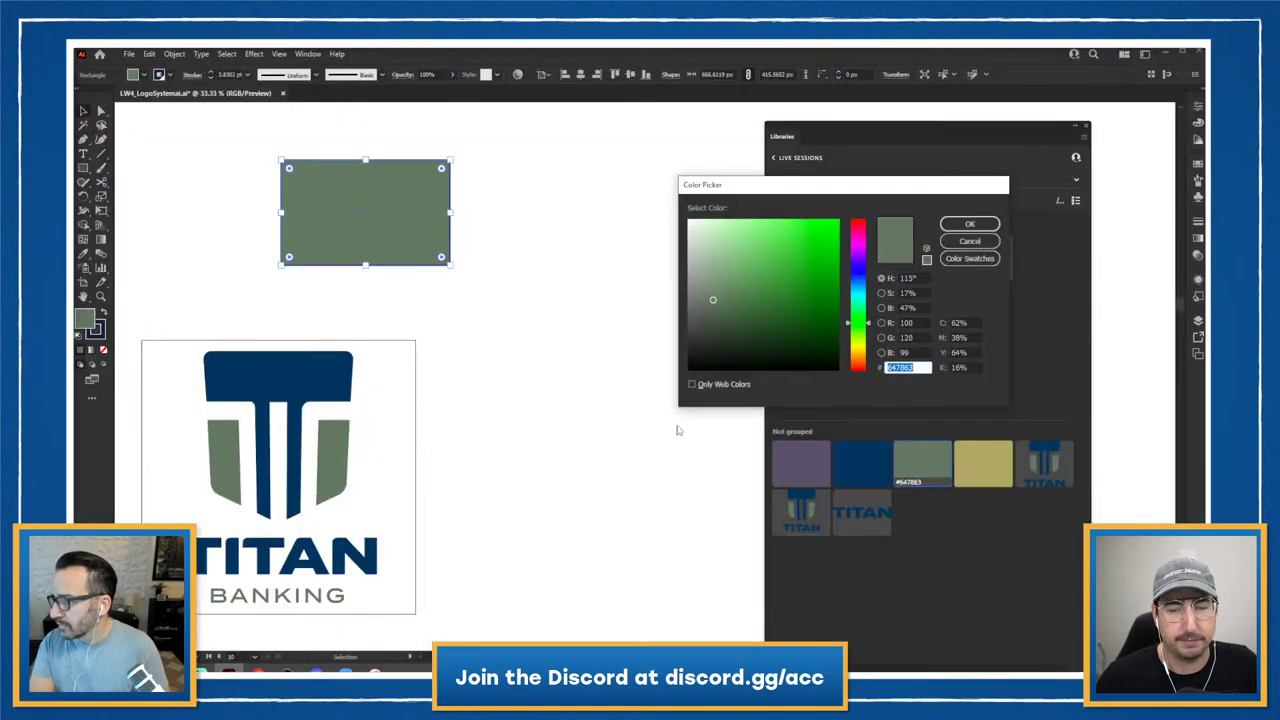
click(969, 241)
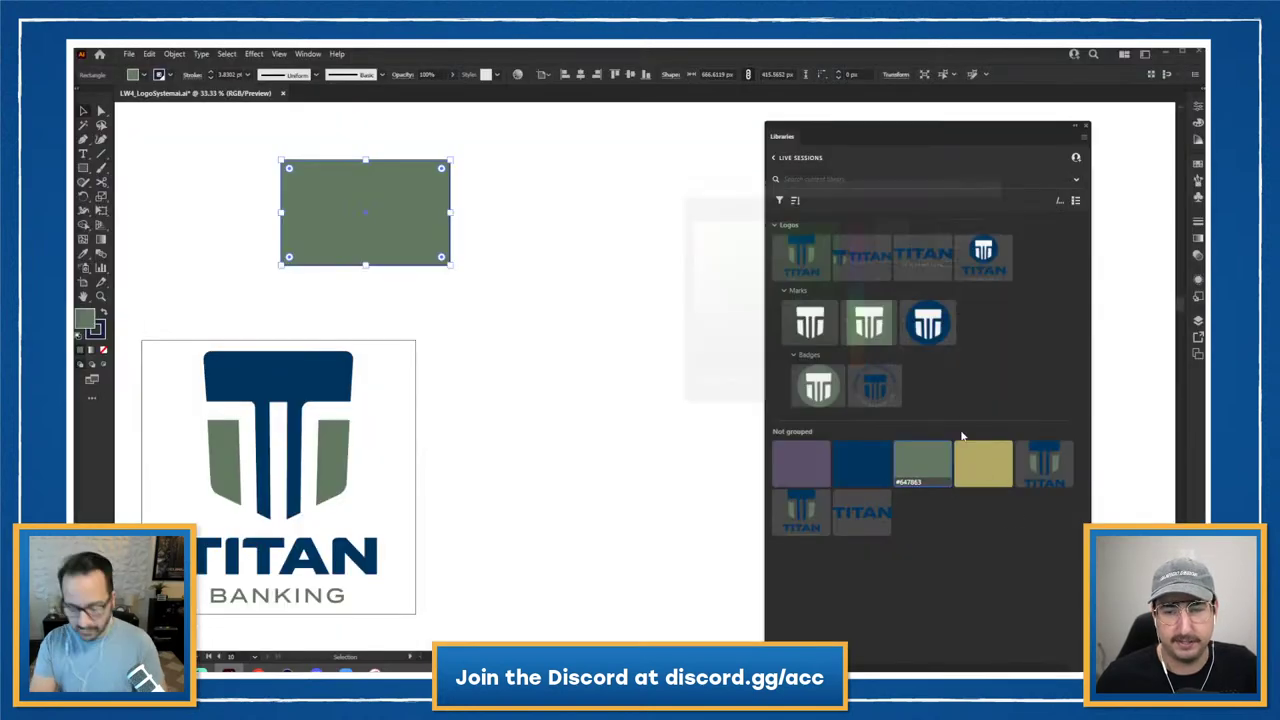
click(974, 455)
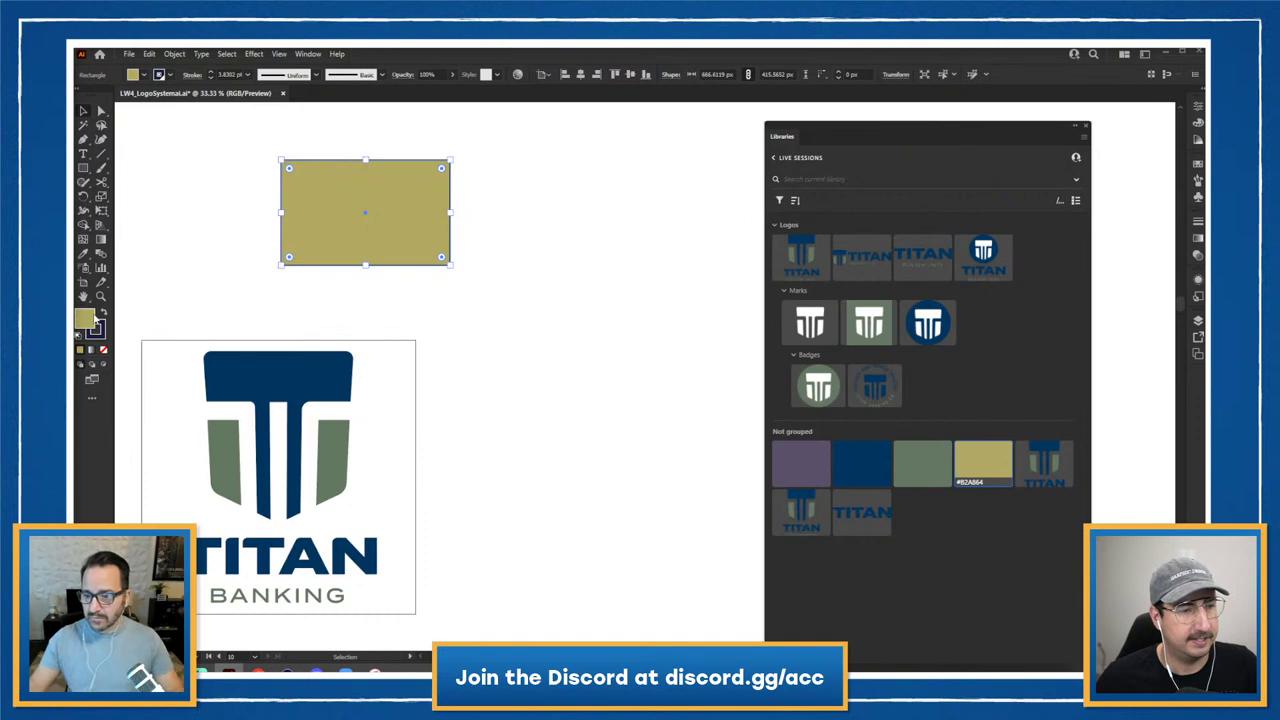
double_click(88, 318)
key(alt+Tab)
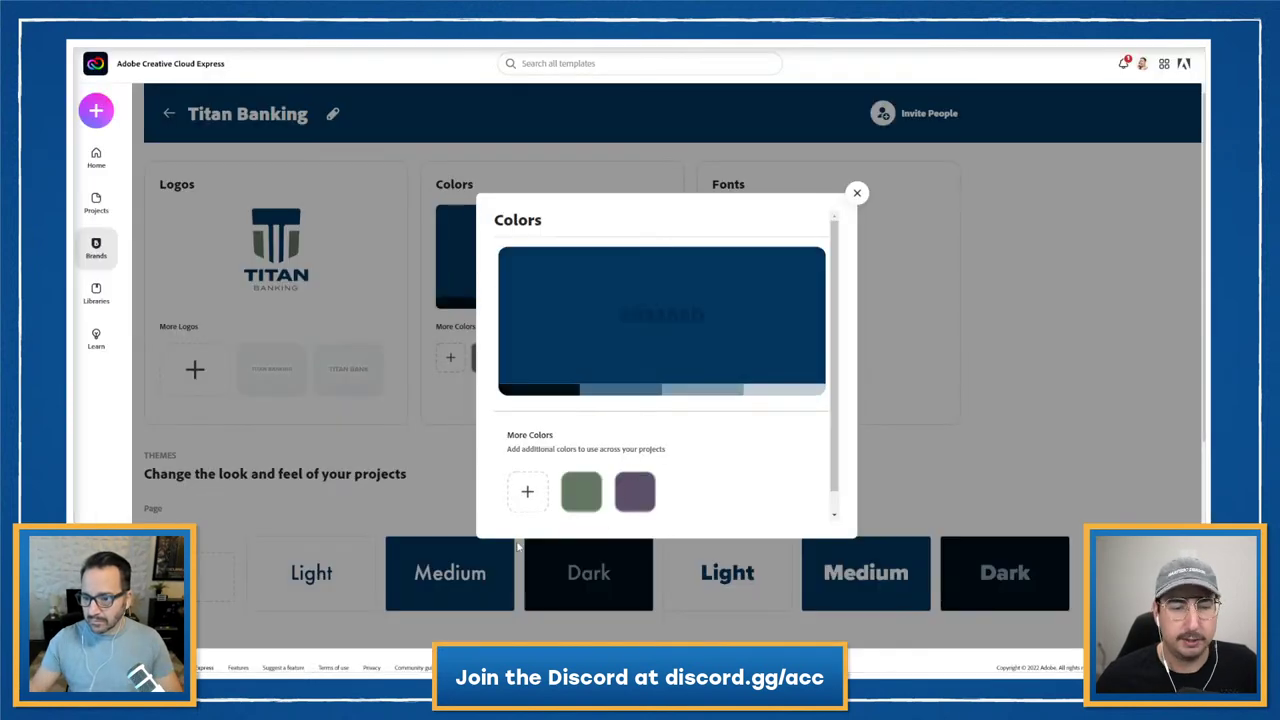
click(527, 491)
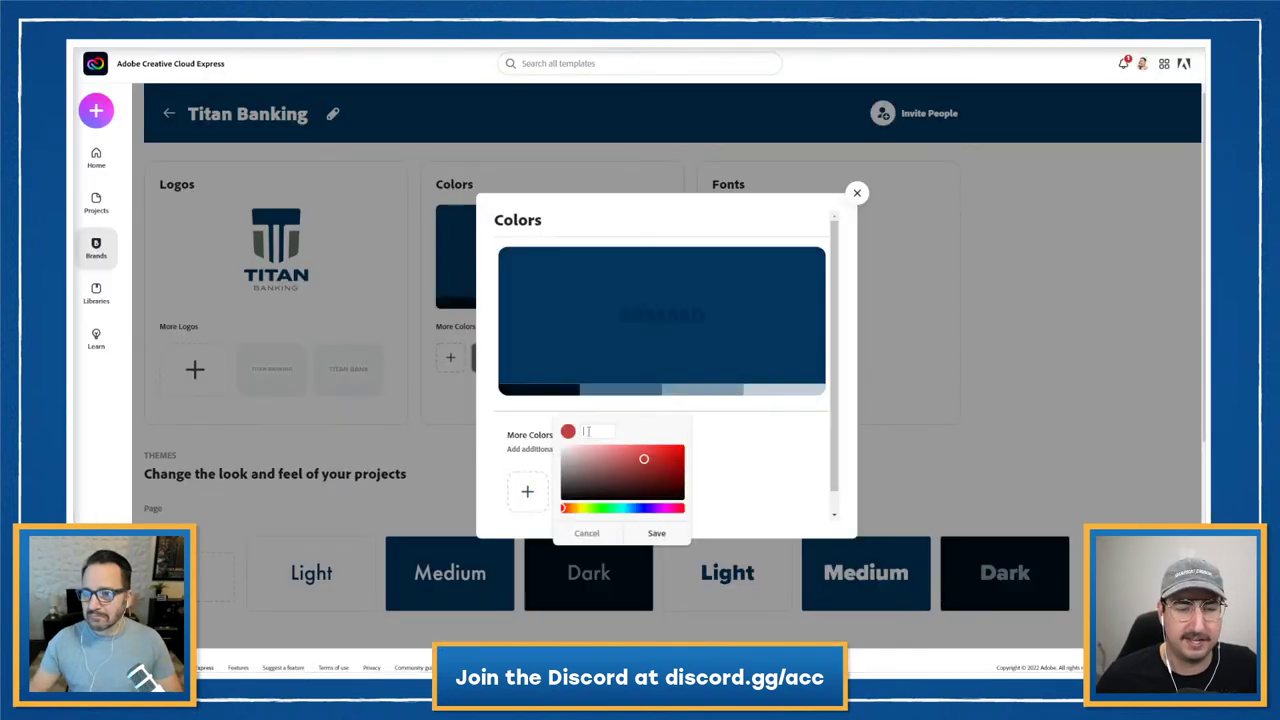
text(B2A864)
click(655, 533)
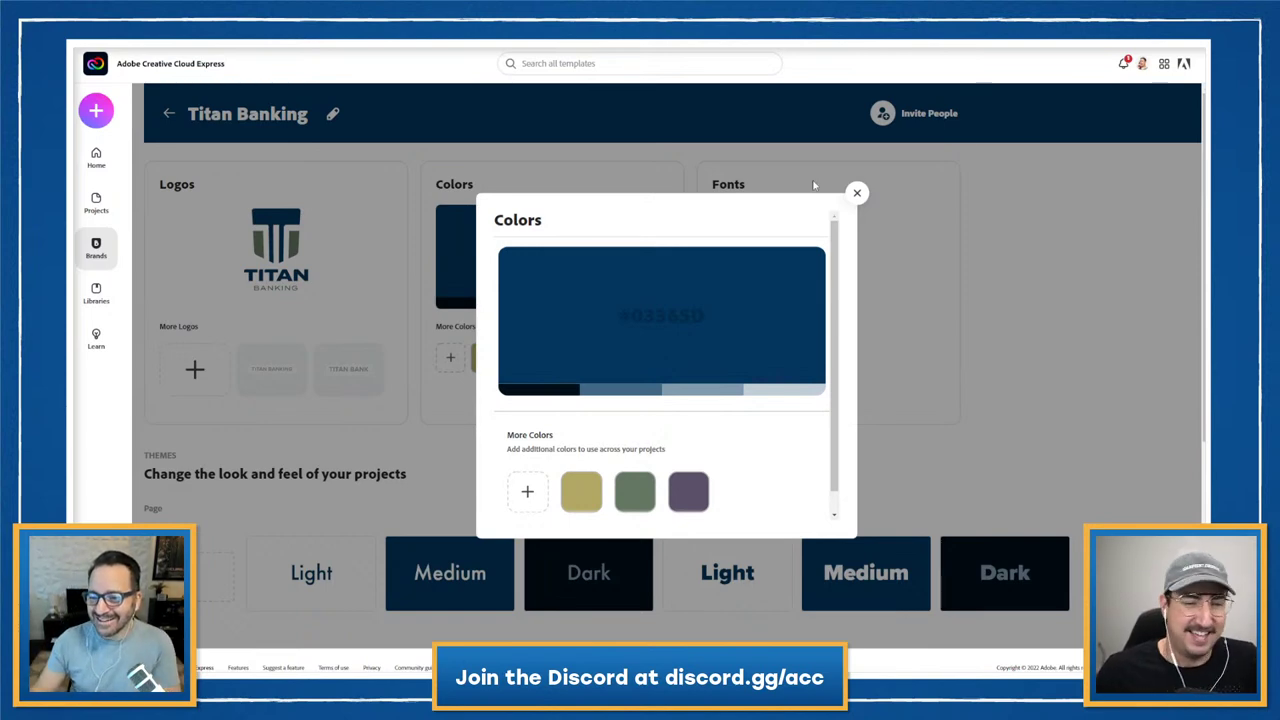
click(857, 193)
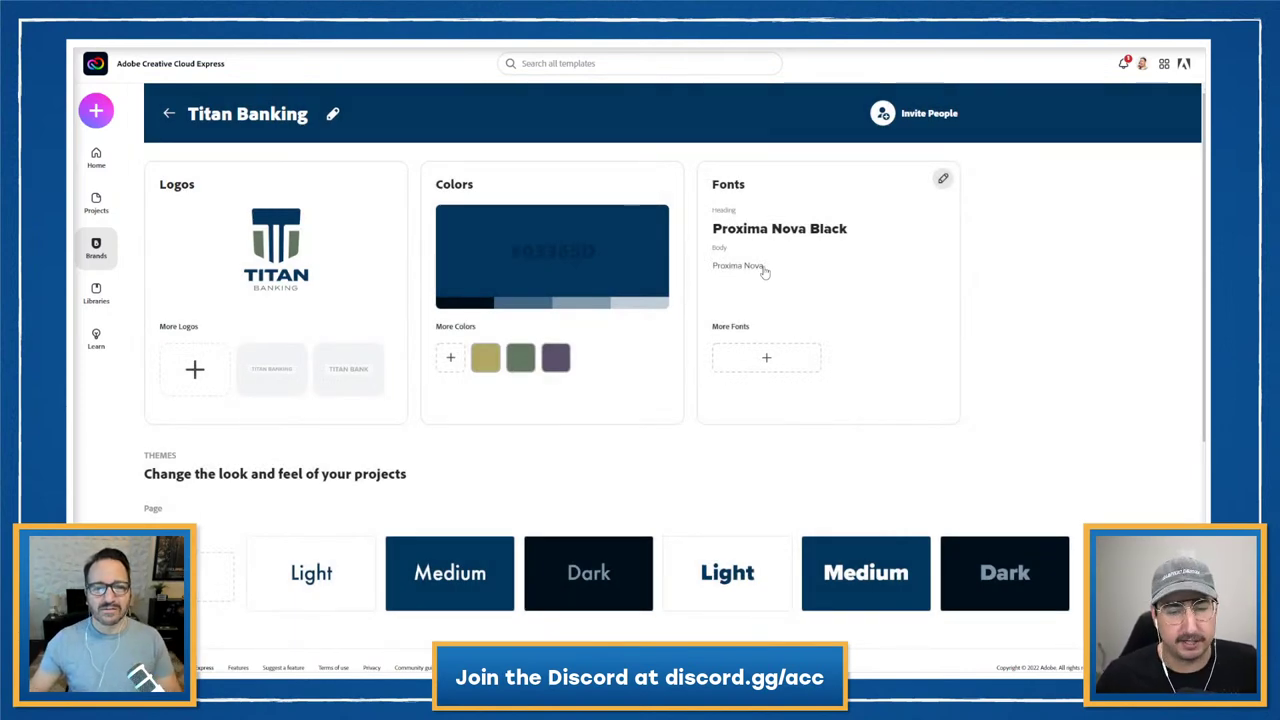
scroll(451, 302, down, 3)
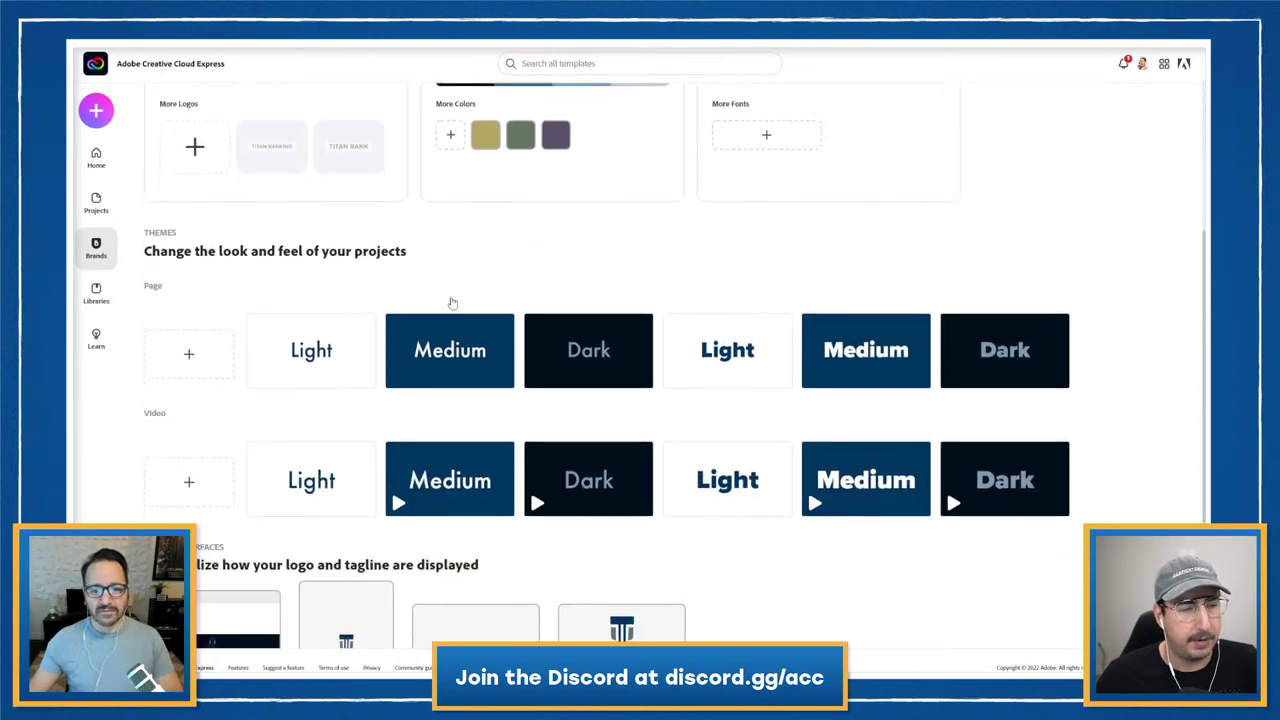
scroll(290, 343, down, 1)
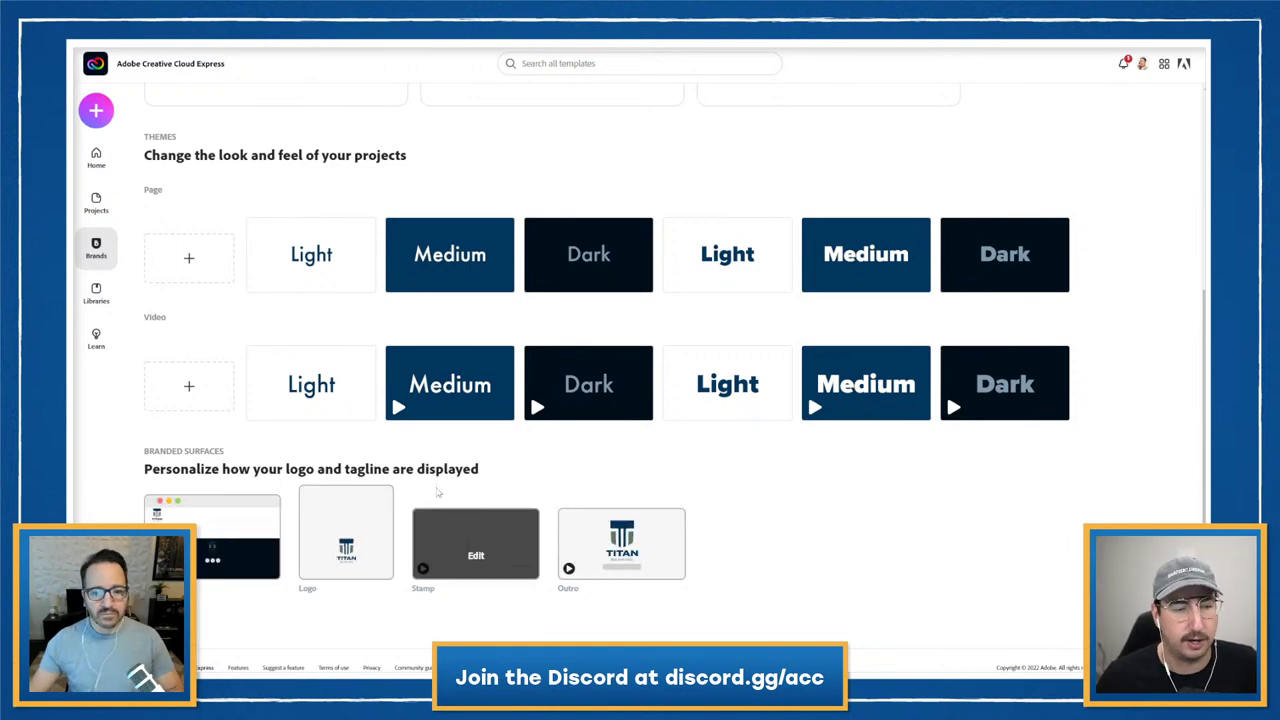
scroll(738, 510, up, 3)
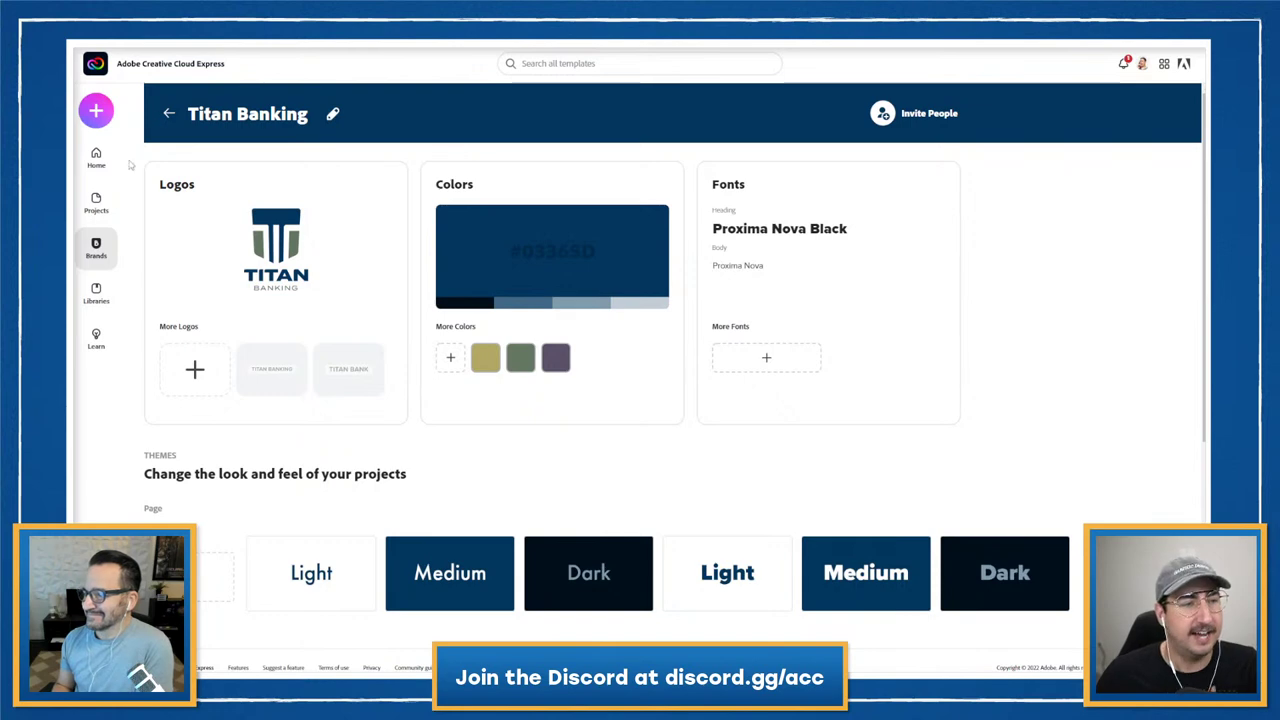
- Start a new flyer project from the create menu
click(97, 112)
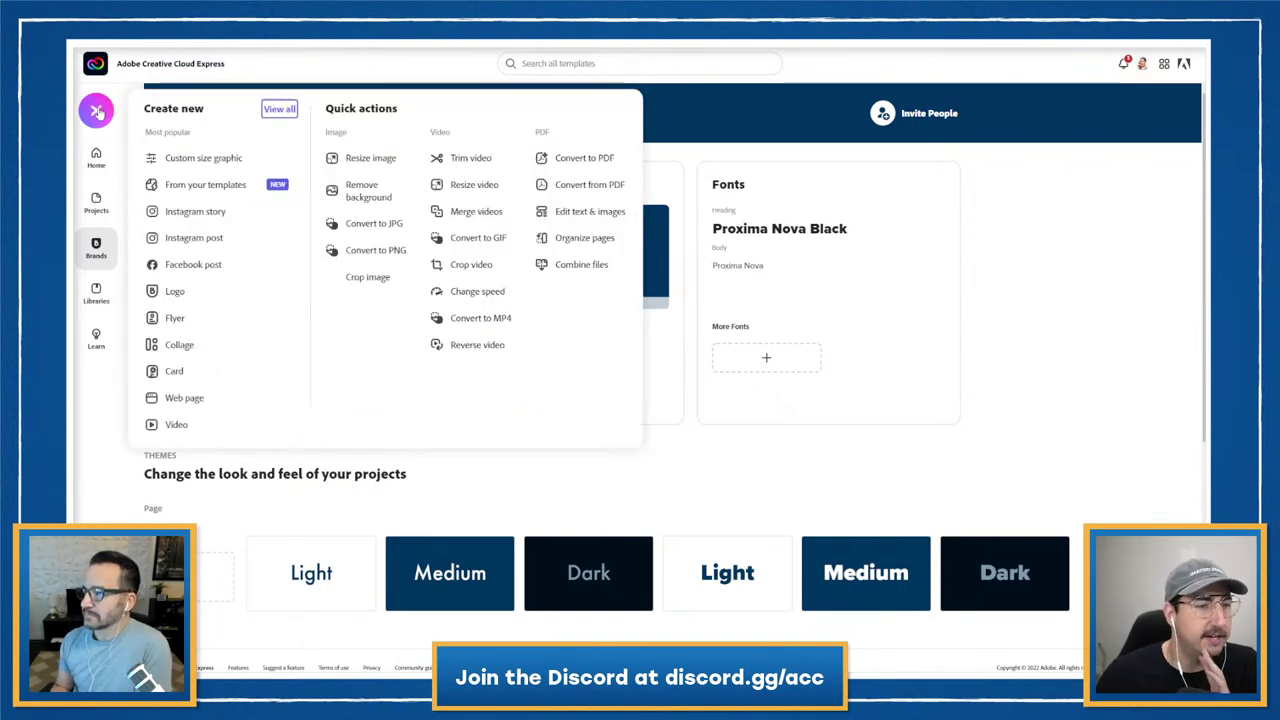
click(196, 331)
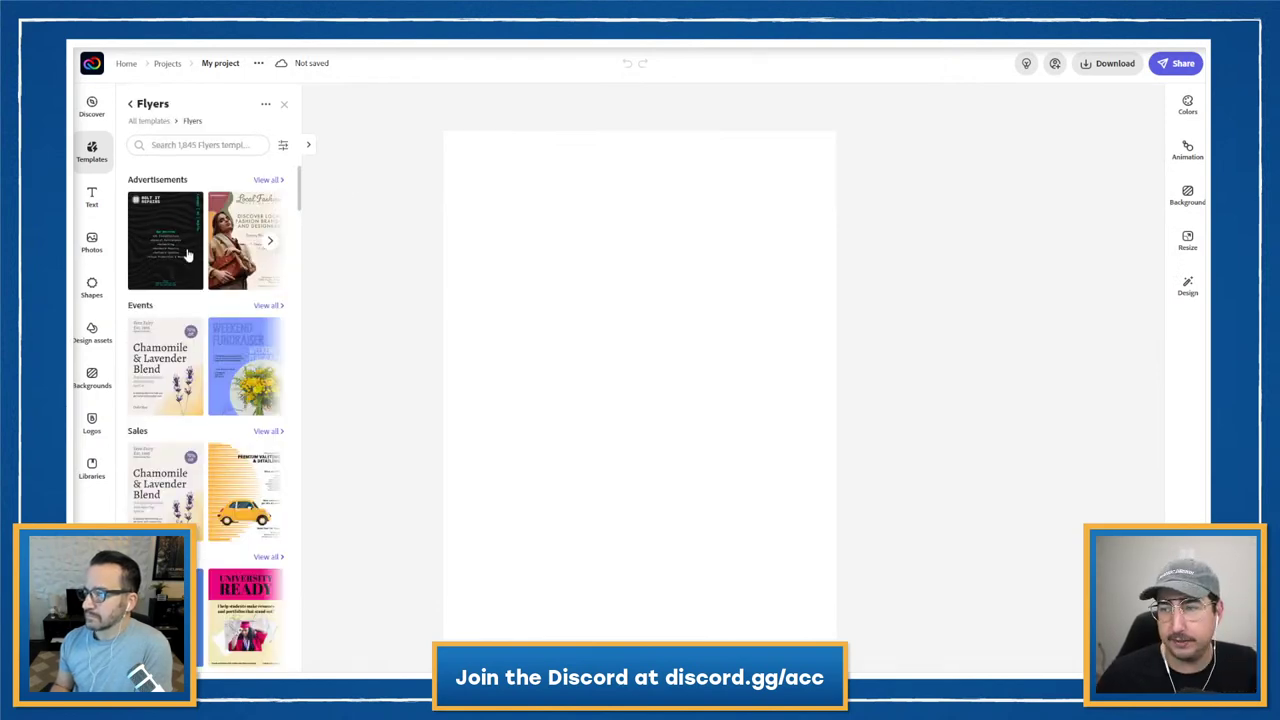
scroll(186, 255, down, 5)
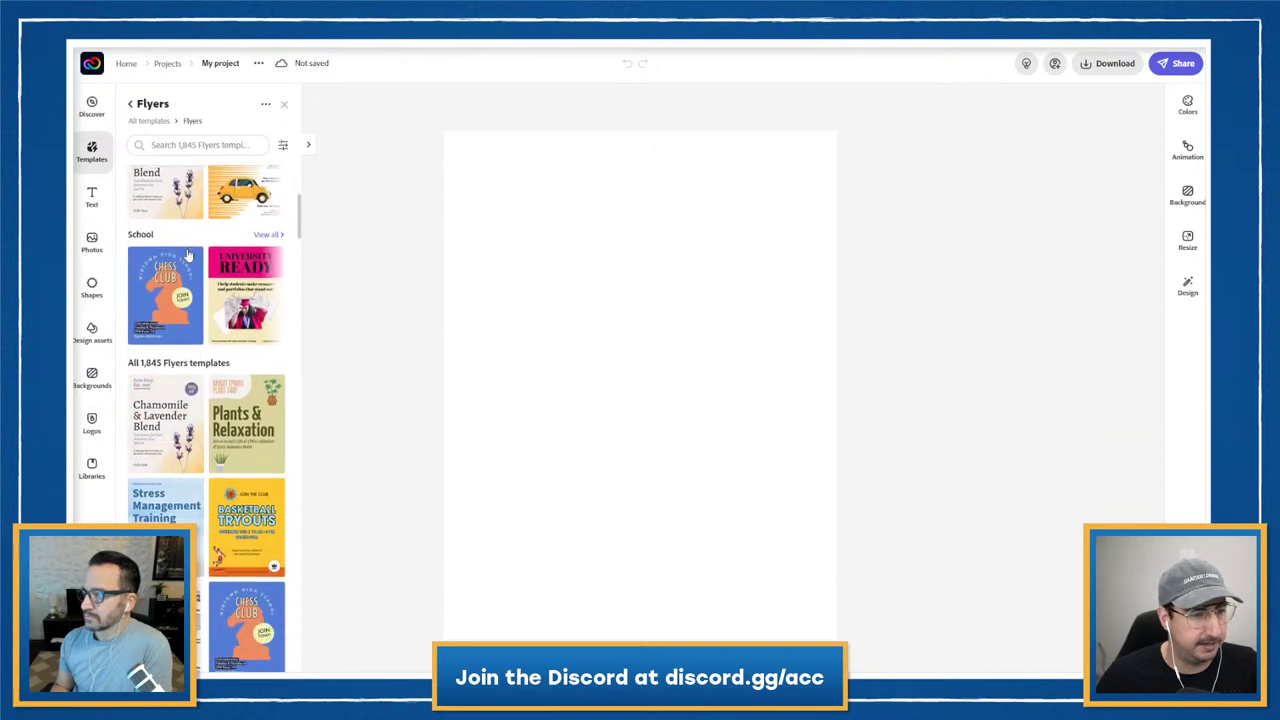
scroll(186, 255, down, 3)
scroll(210, 220, up, 2)
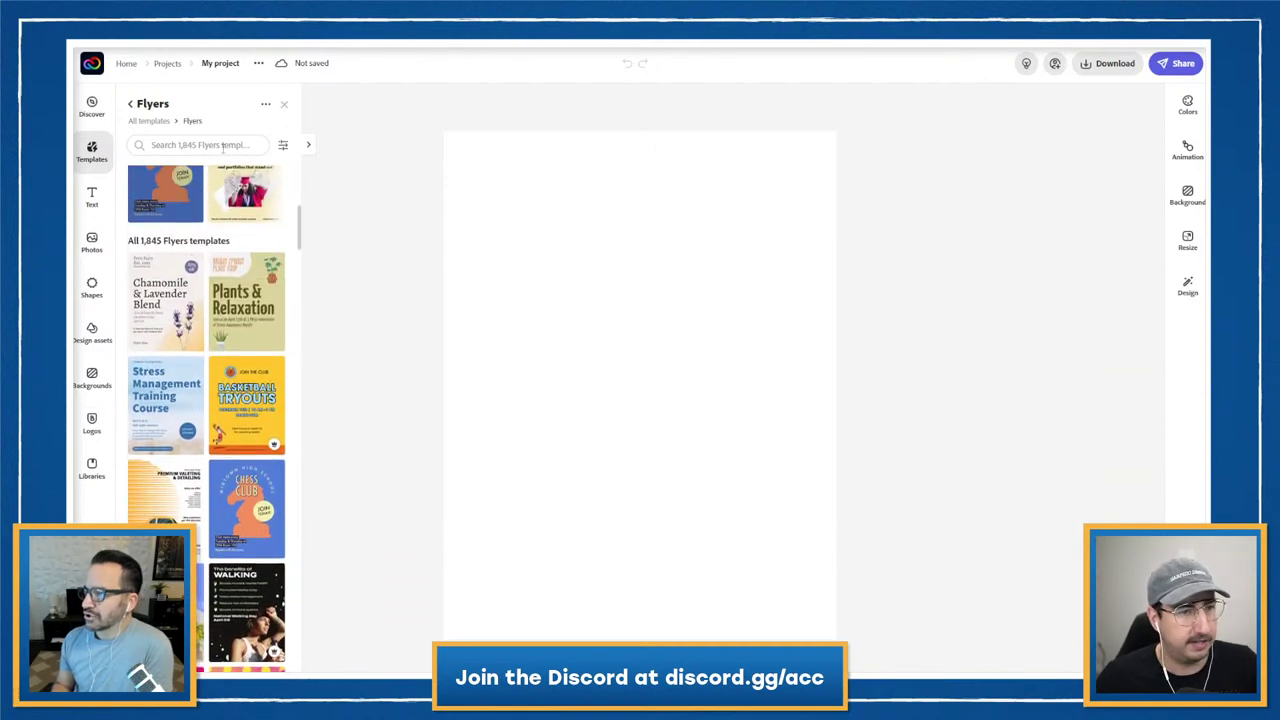
- Search flyer templates for 'bank', then 'money', then 'modern'
click(220, 145)
text(ban)
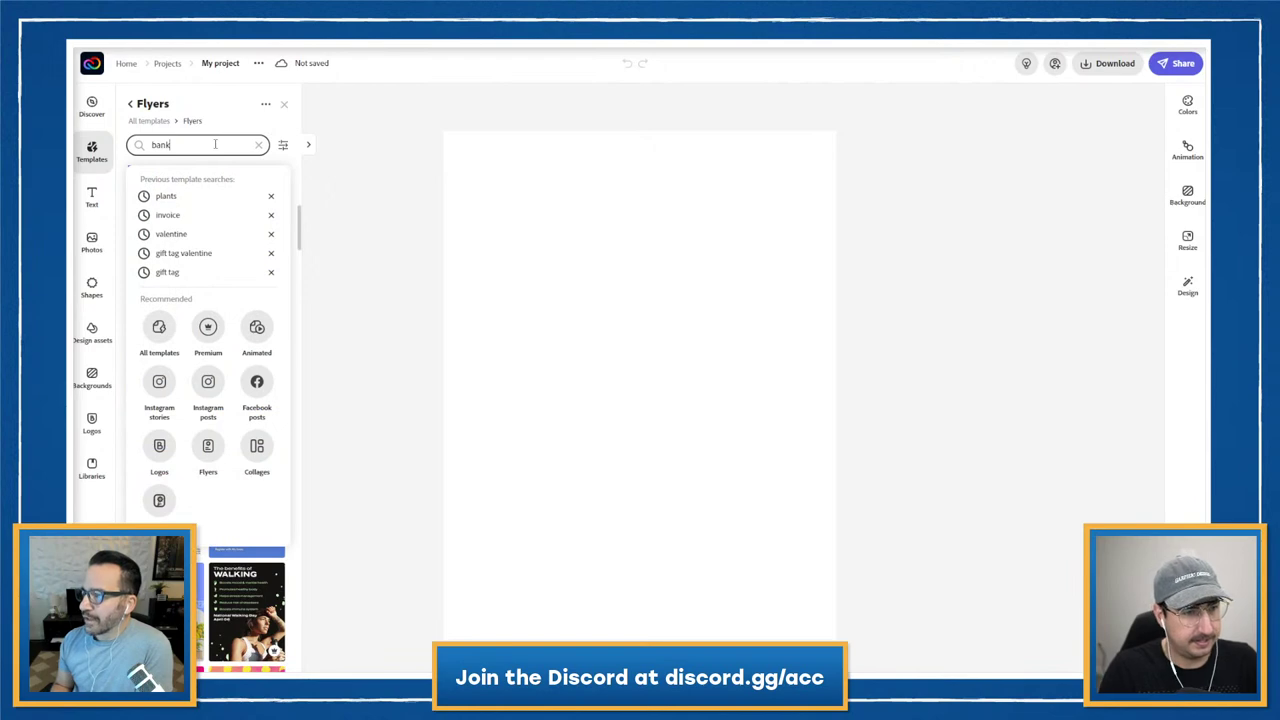
text(k)
key(Return)
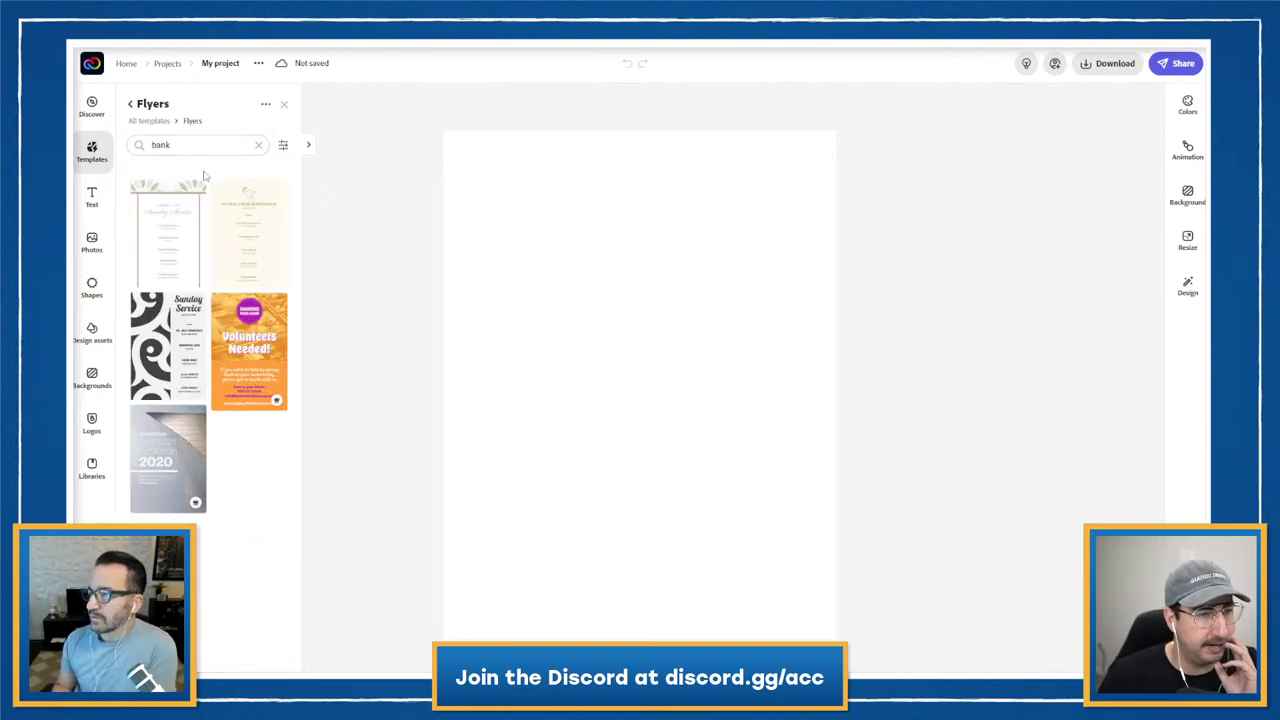
double_click(185, 146)
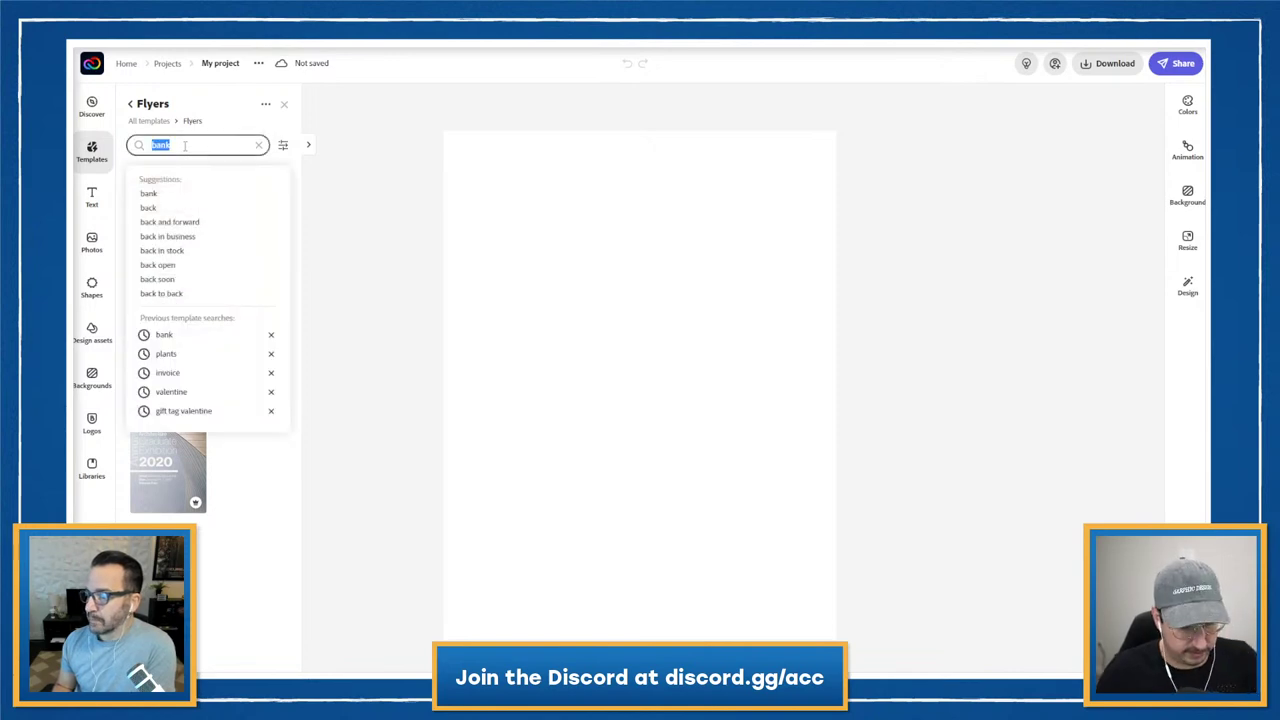
text(money)
key(Return)
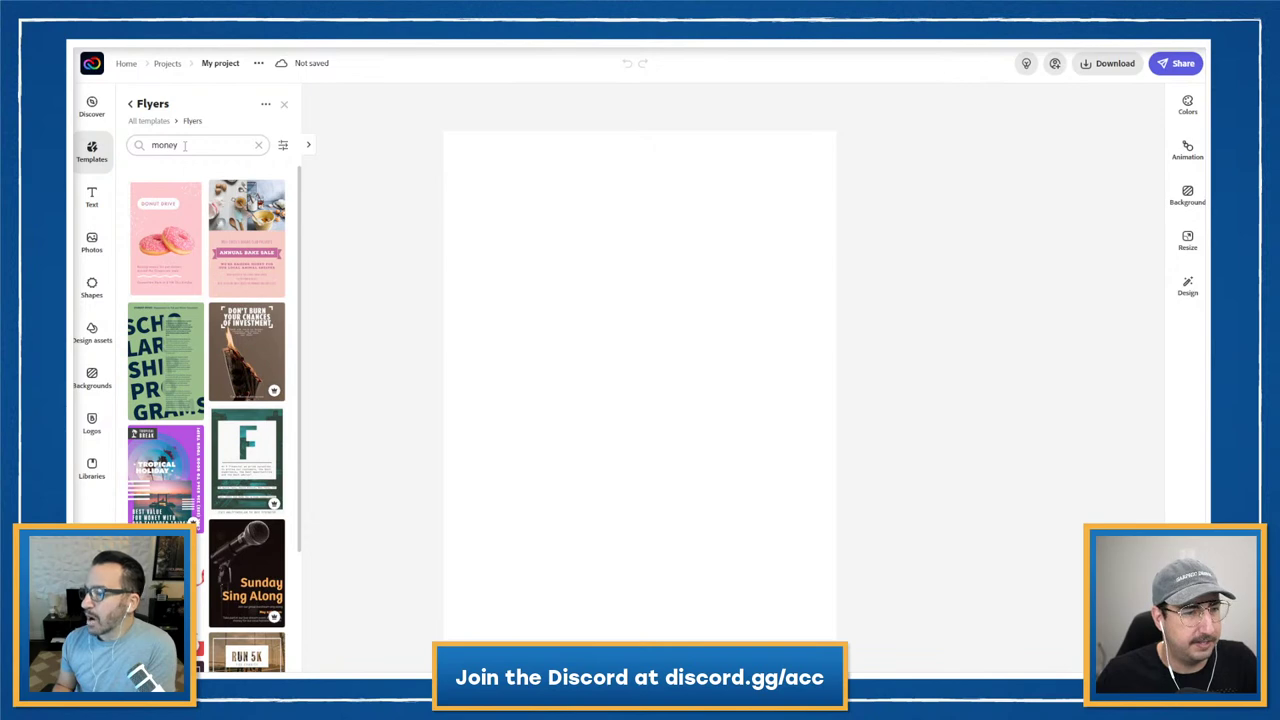
double_click(185, 146)
text(mo)
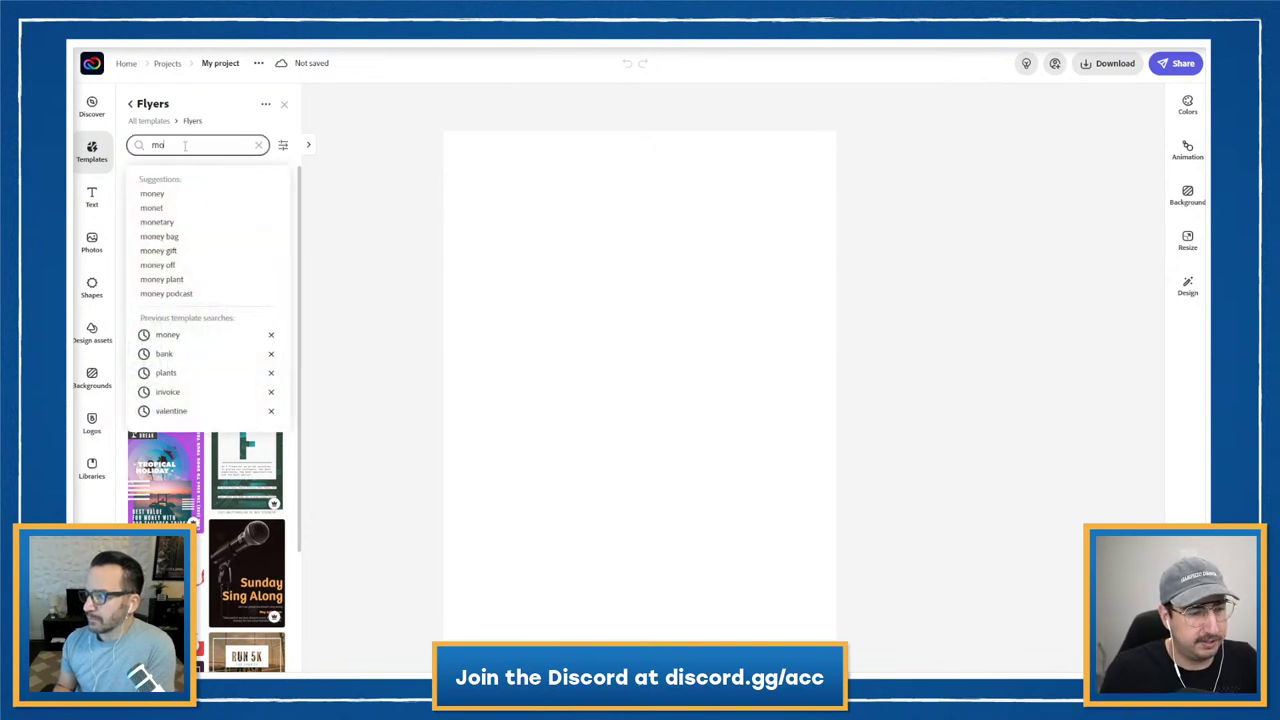
text(dern)
key(Return)
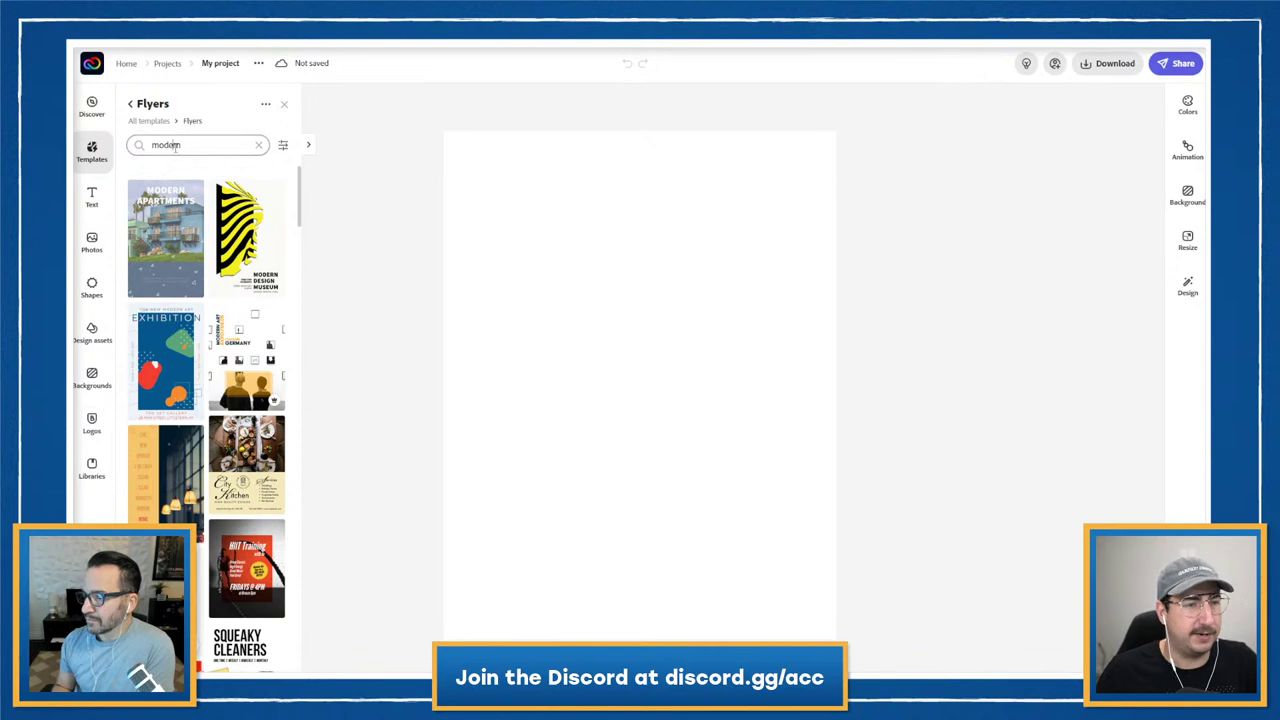
- Search for 'fundrai' fundraiser templates and browse the results
double_click(175, 146)
text(fund)
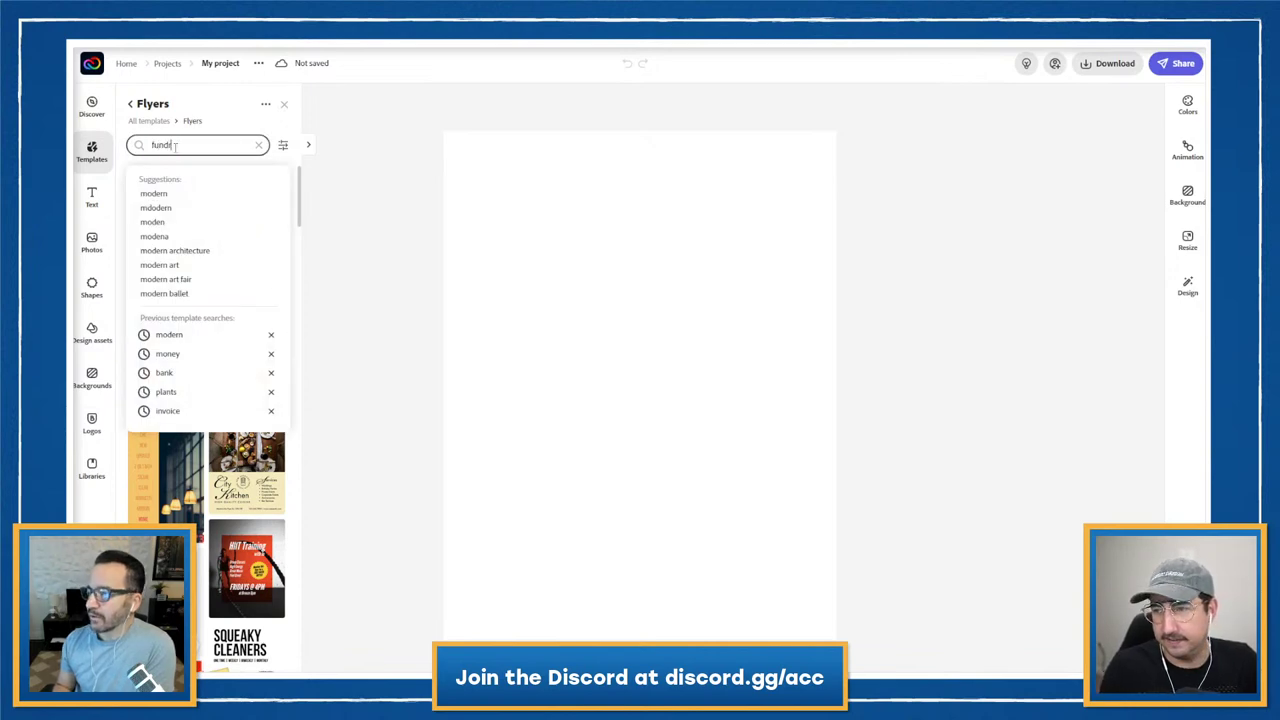
text(raiser)
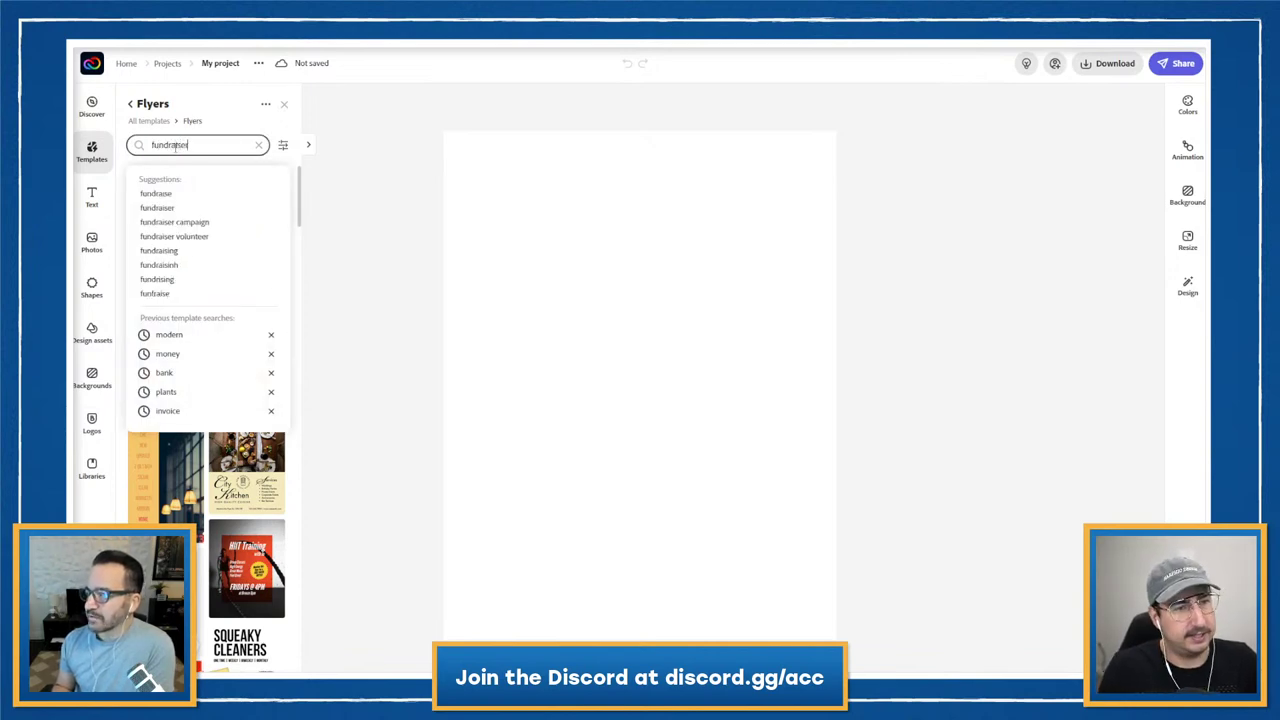
key(Return)
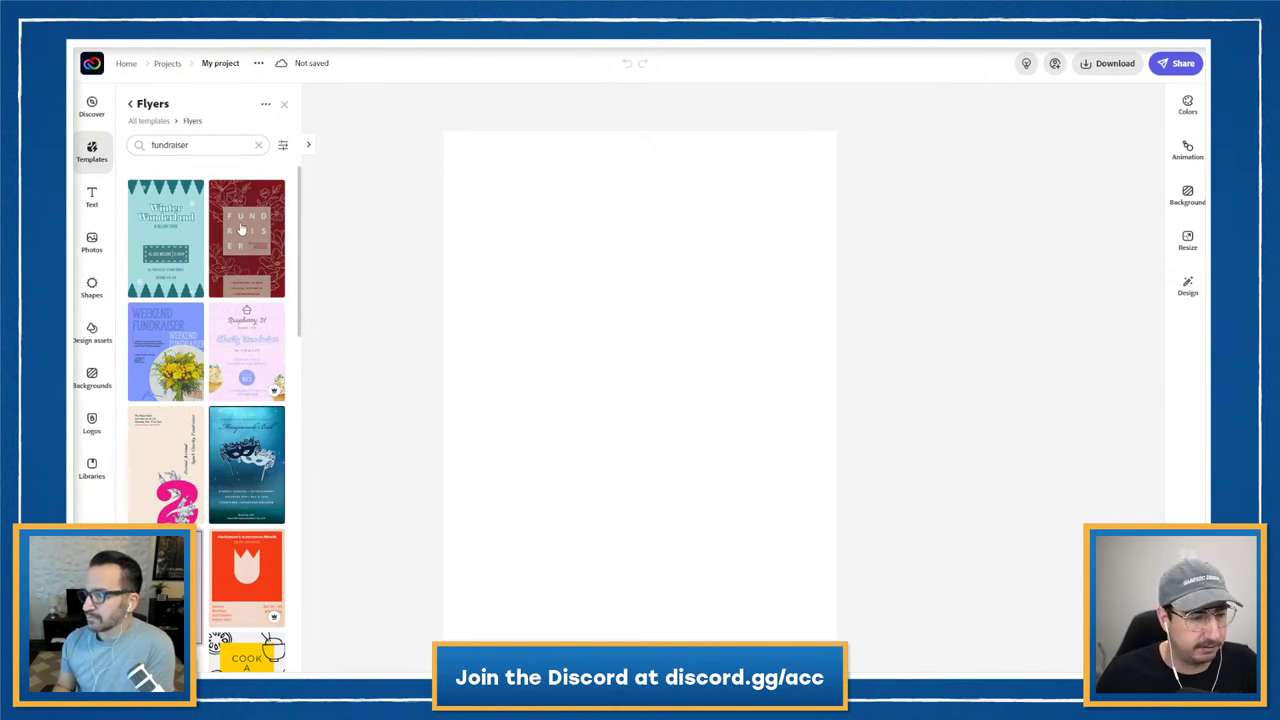
scroll(241, 229, down, 6)
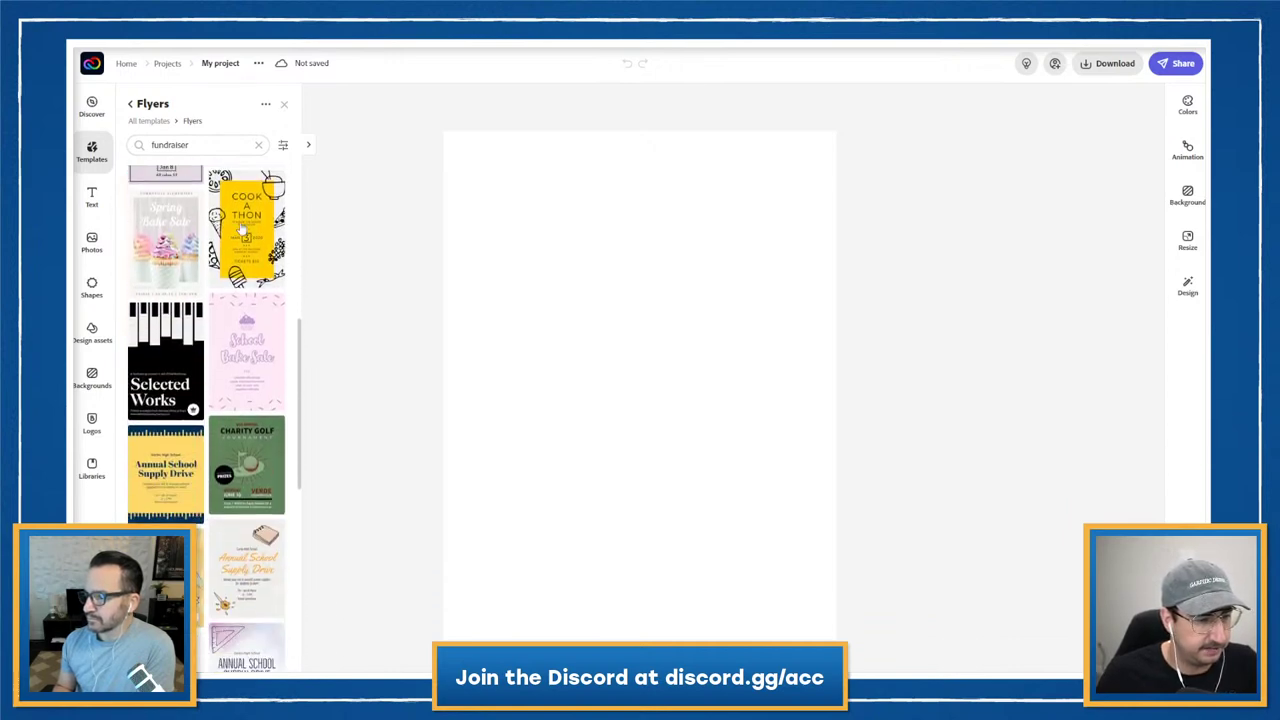
scroll(241, 229, down, 3)
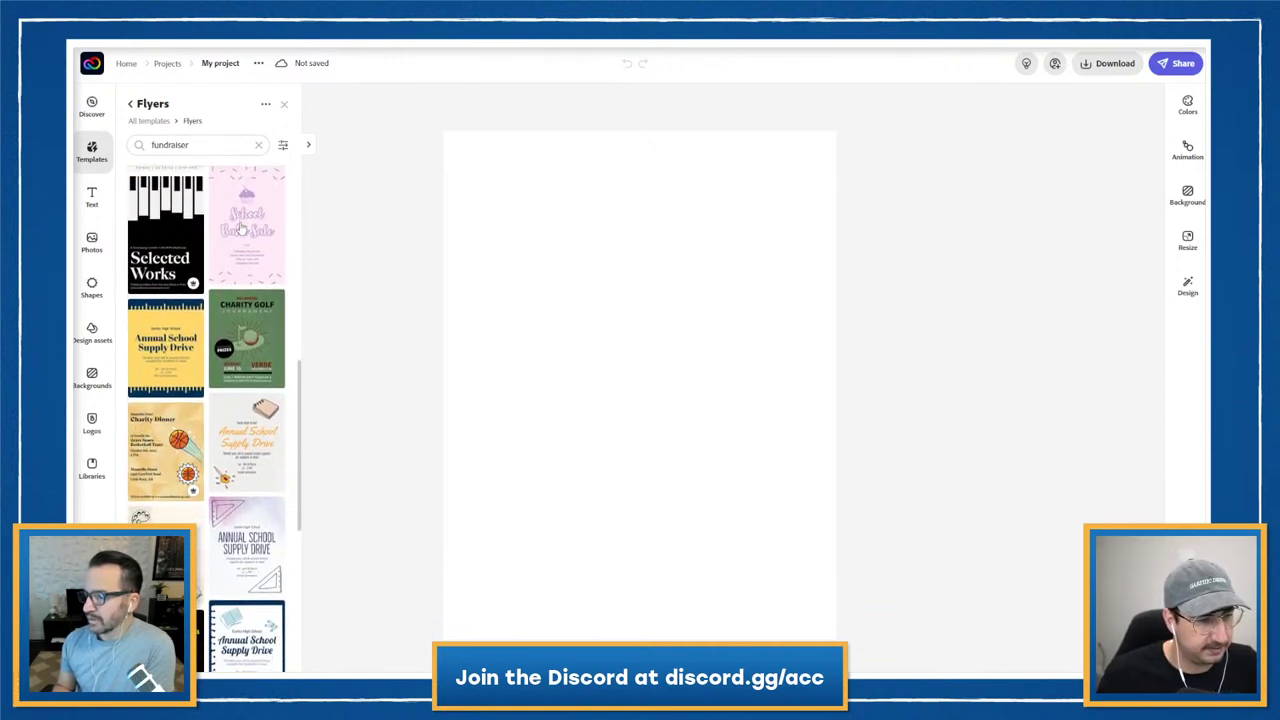
scroll(241, 229, down, 1)
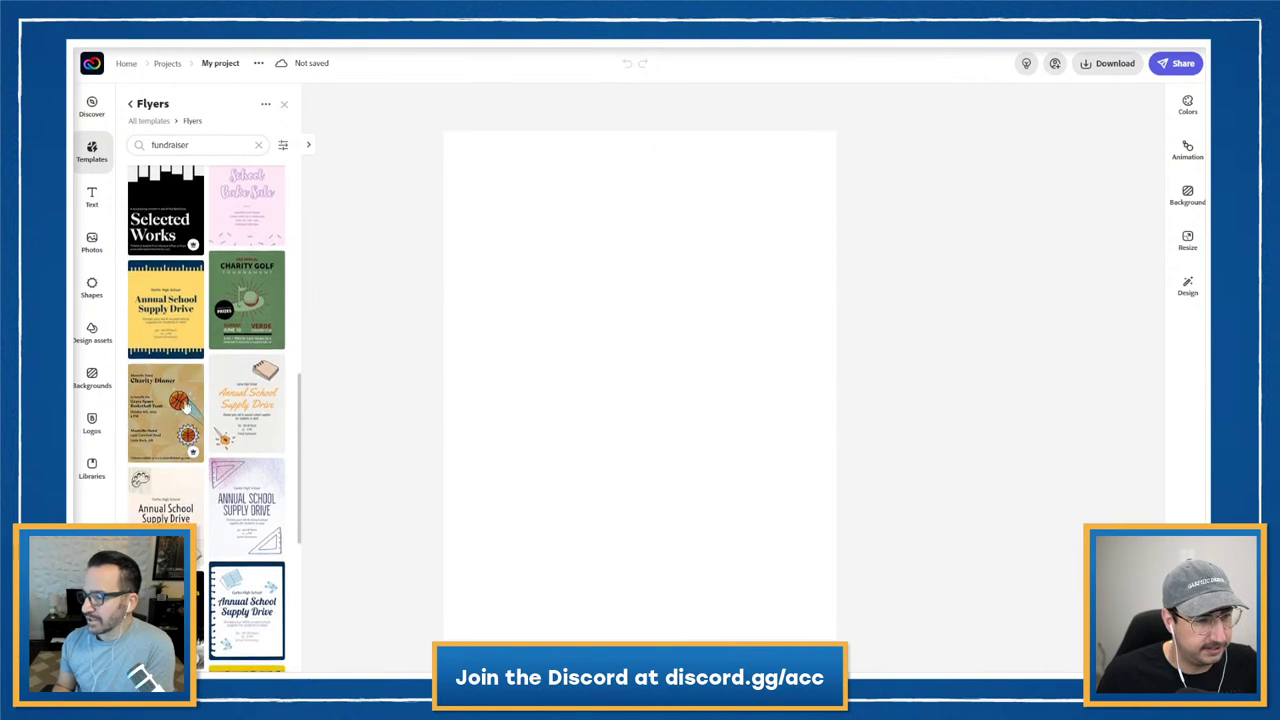
scroll(185, 403, down, 5)
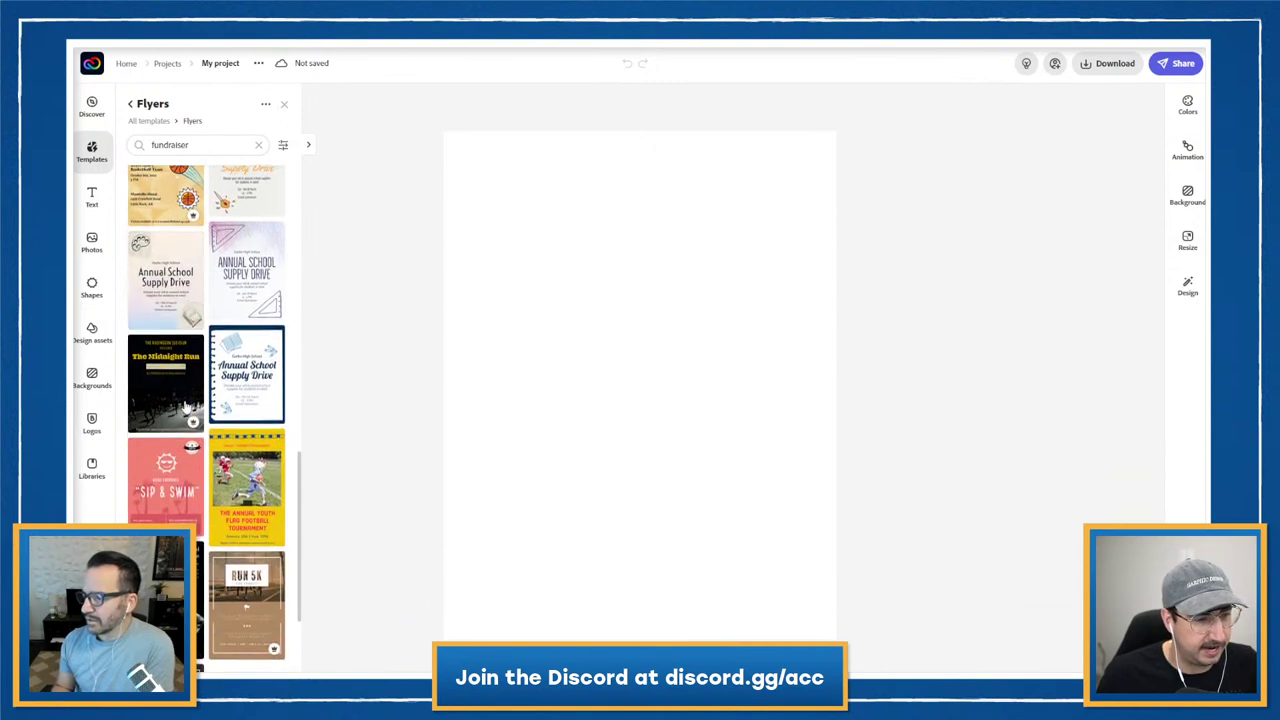
scroll(185, 405, down, 4)
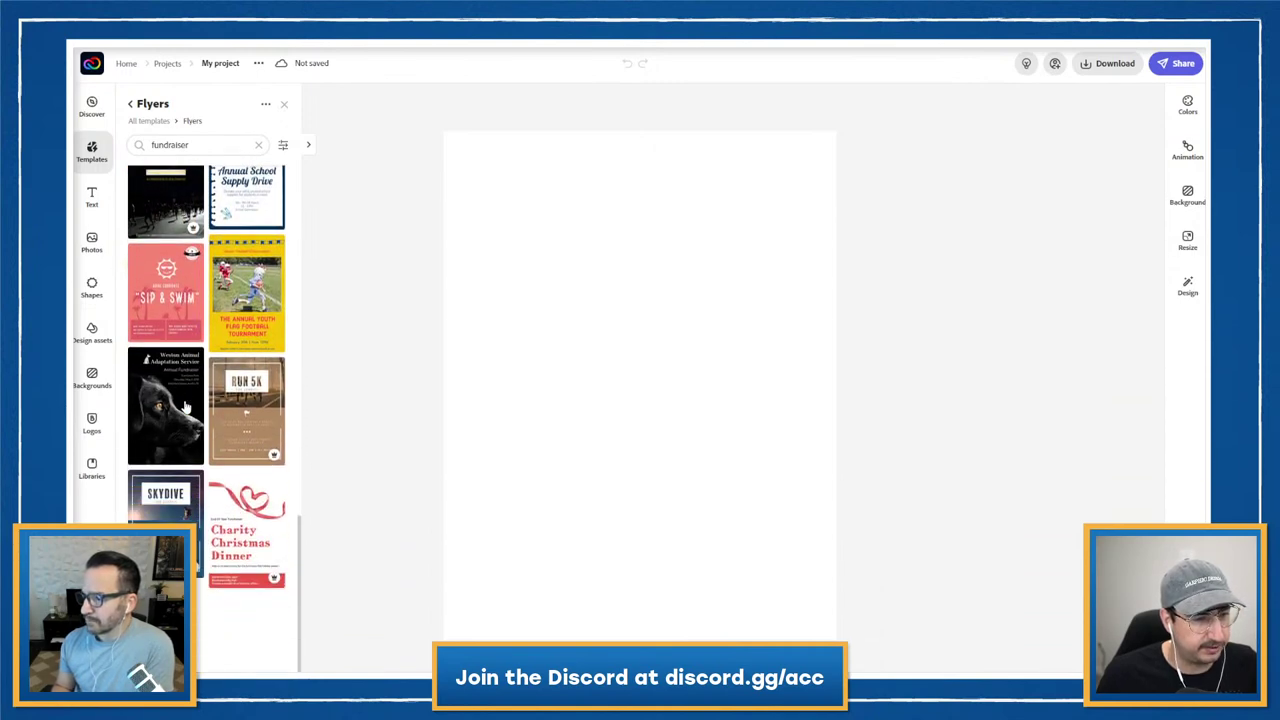
scroll(185, 405, up, 8)
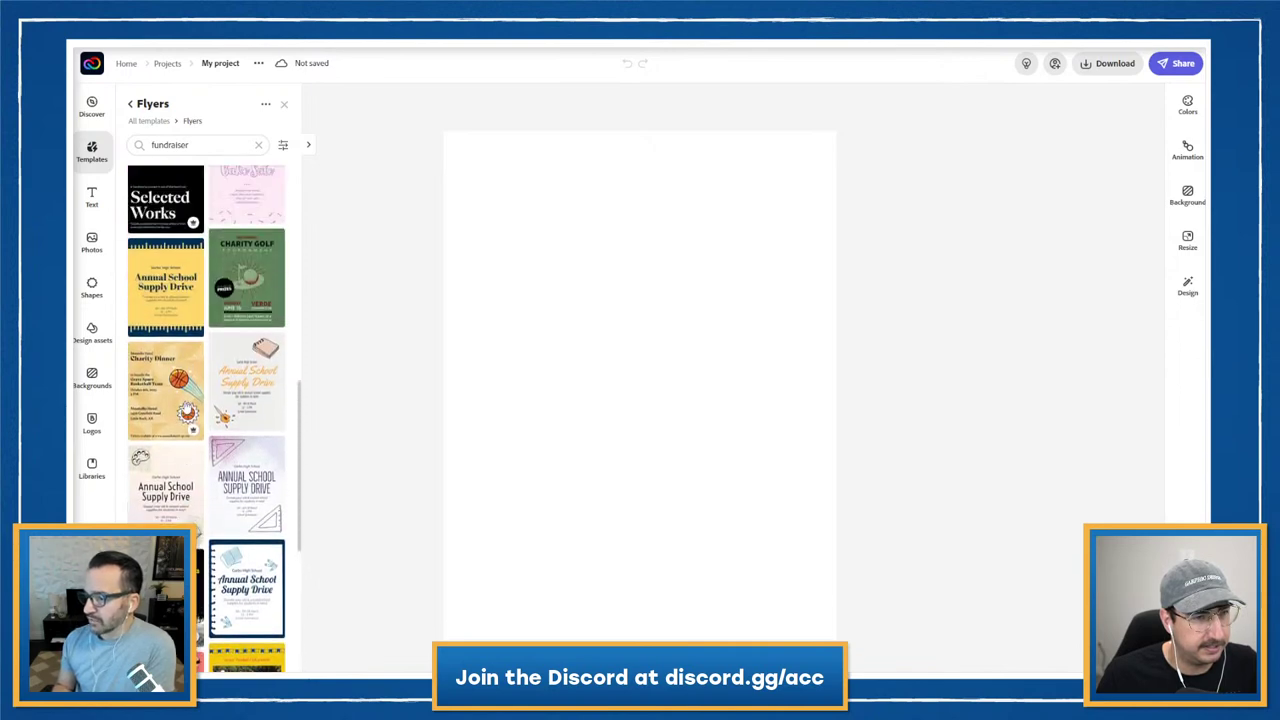
scroll(185, 405, up, 6)
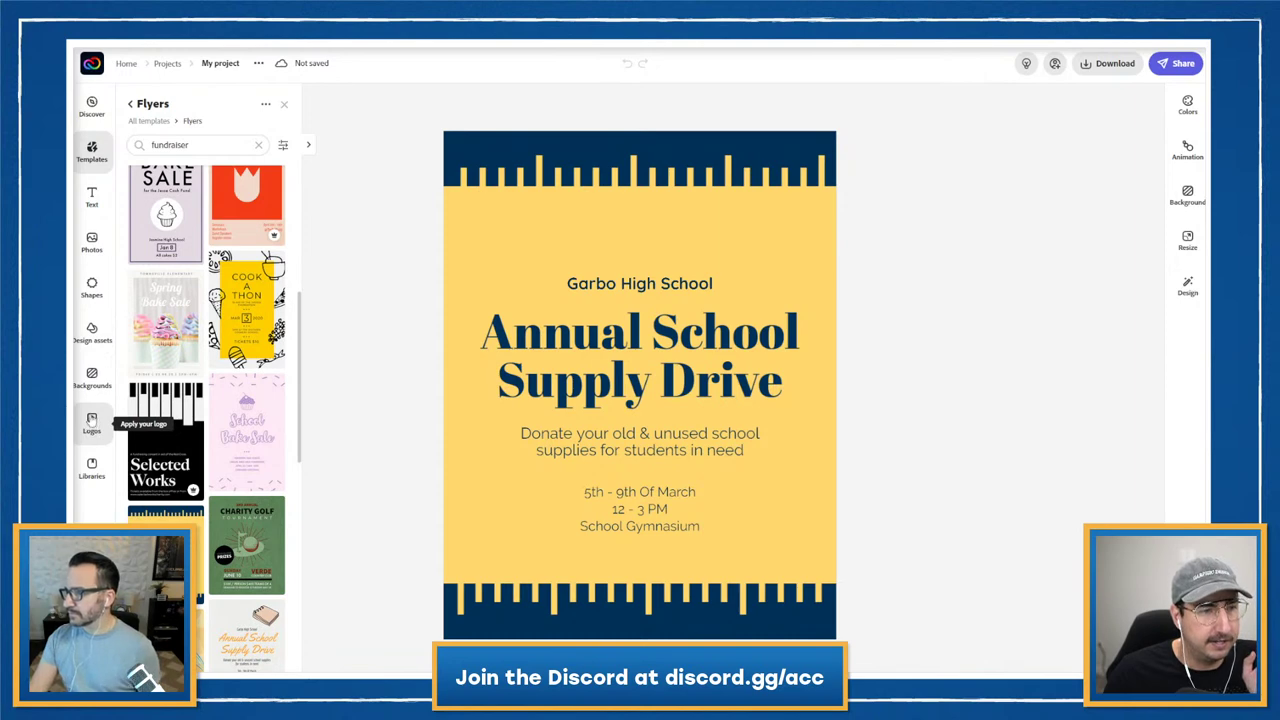
- Open the Logos panel on the Annual School Supply Drive flyer, then head to the home page
click(92, 430)
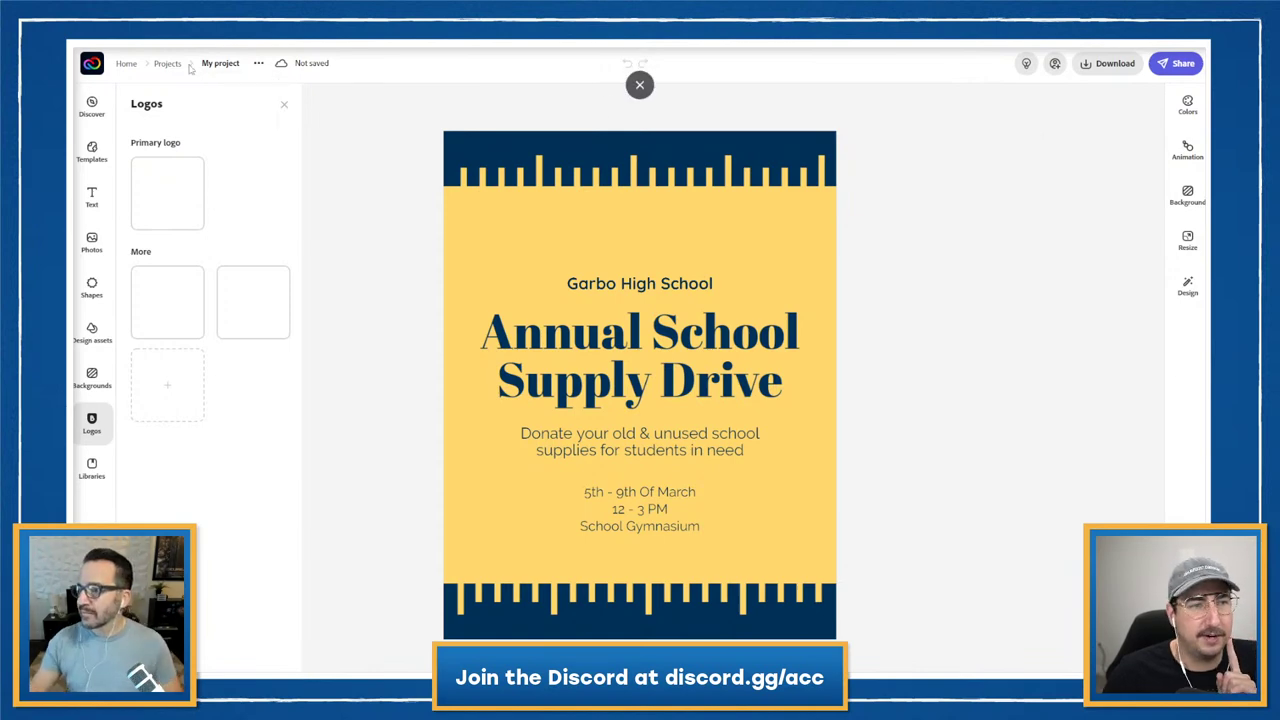
click(92, 64)
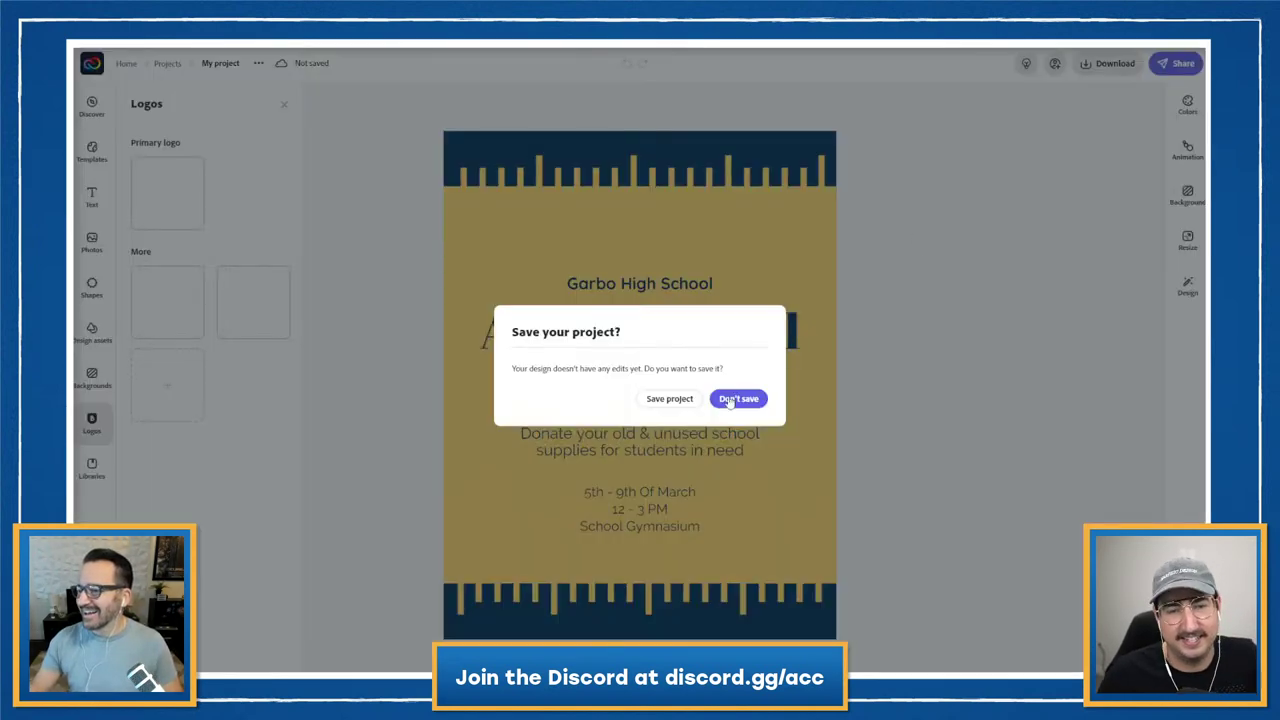
- Save the flyer, reopen it outside full-screen, and open the Adobe Abroad brand options
click(669, 399)
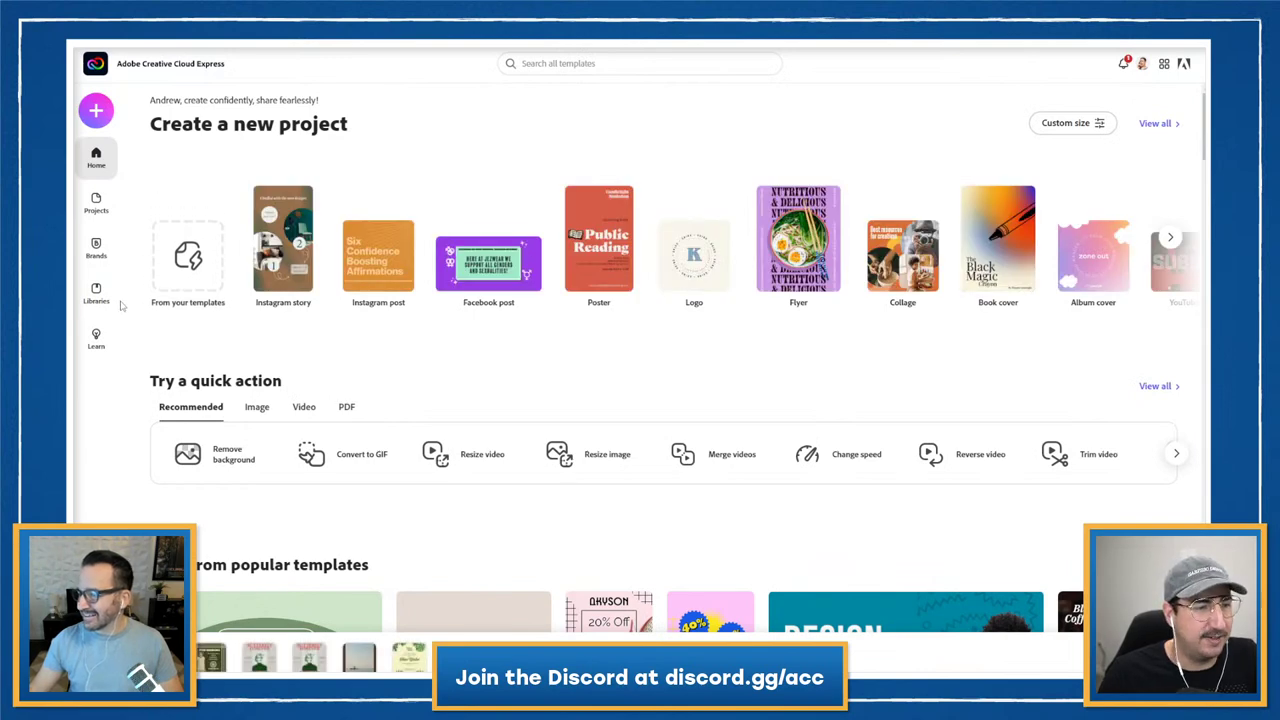
scroll(206, 409, down, 1)
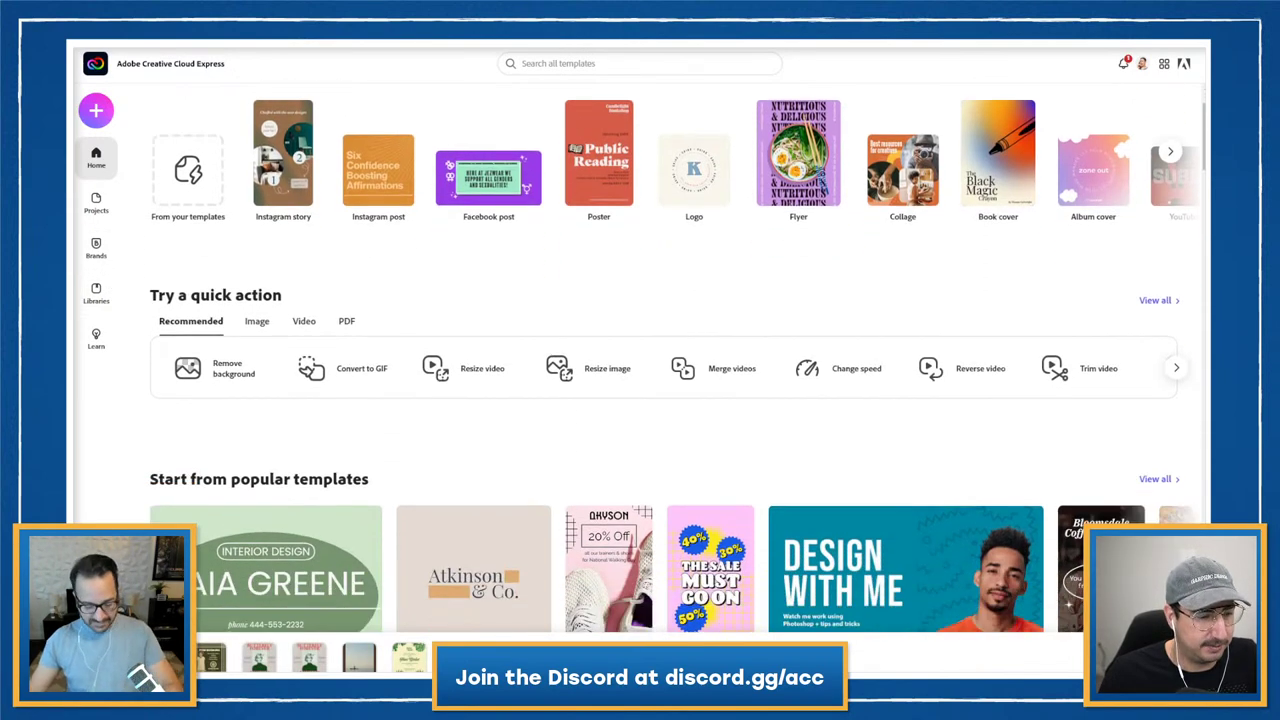
key(alt+Left)
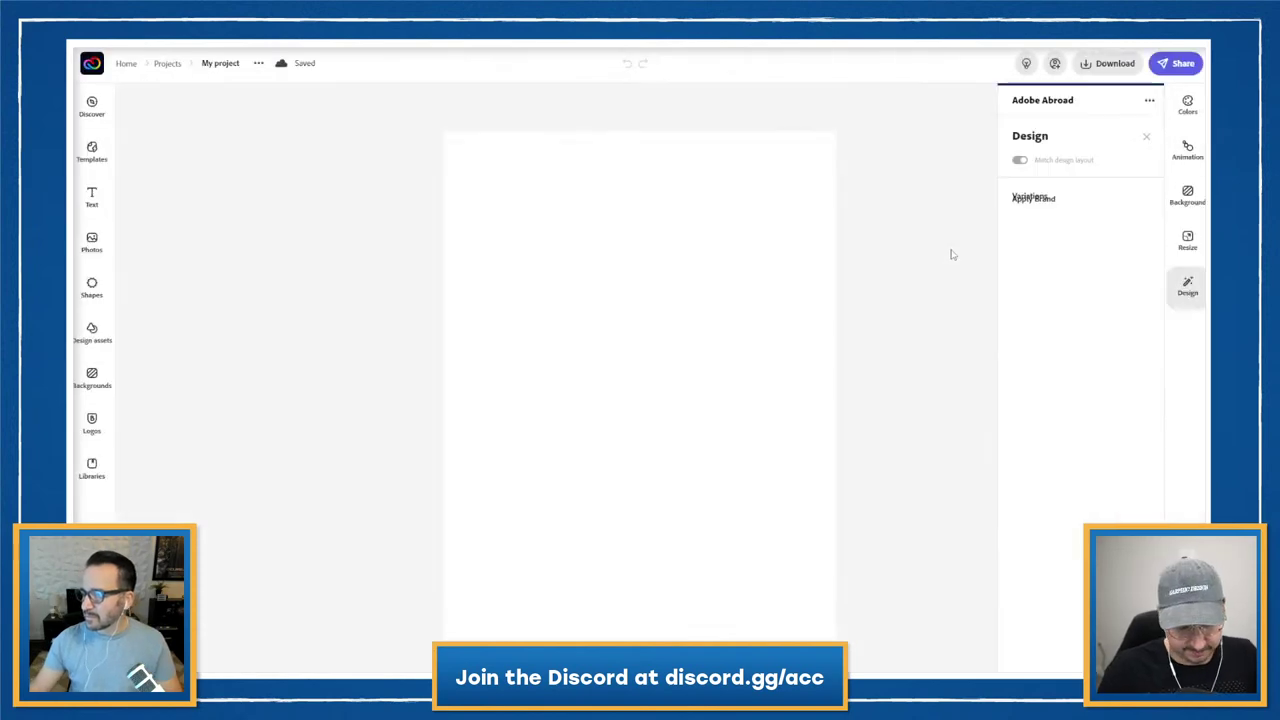
key(F11)
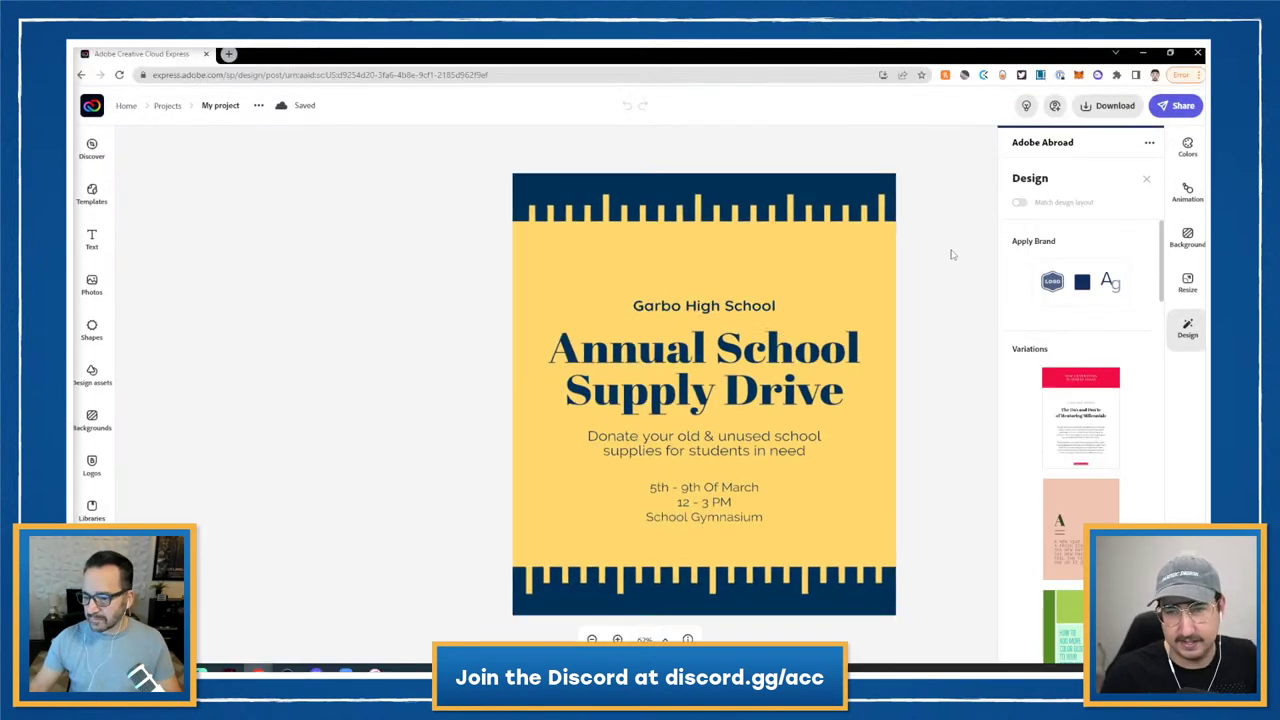
click(1147, 144)
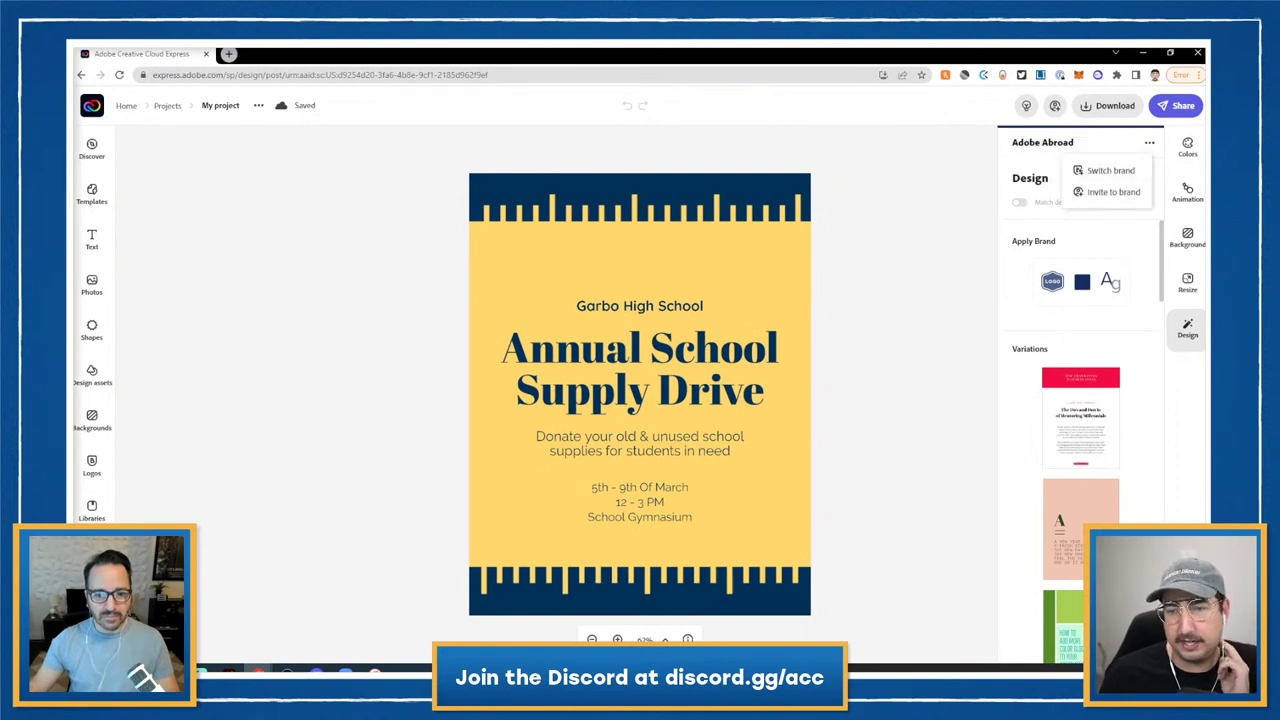
- Switch the school supply drive flyer to the Titan Banking brand
click(1111, 171)
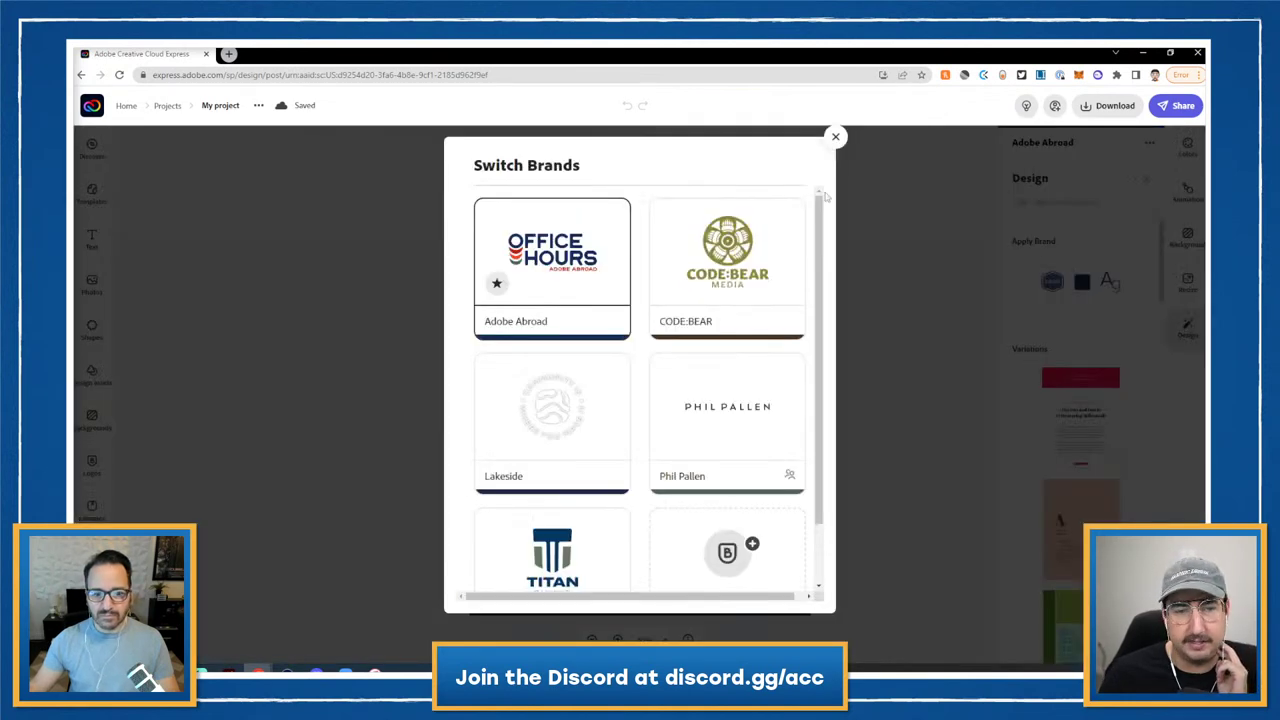
scroll(600, 320, down, 2)
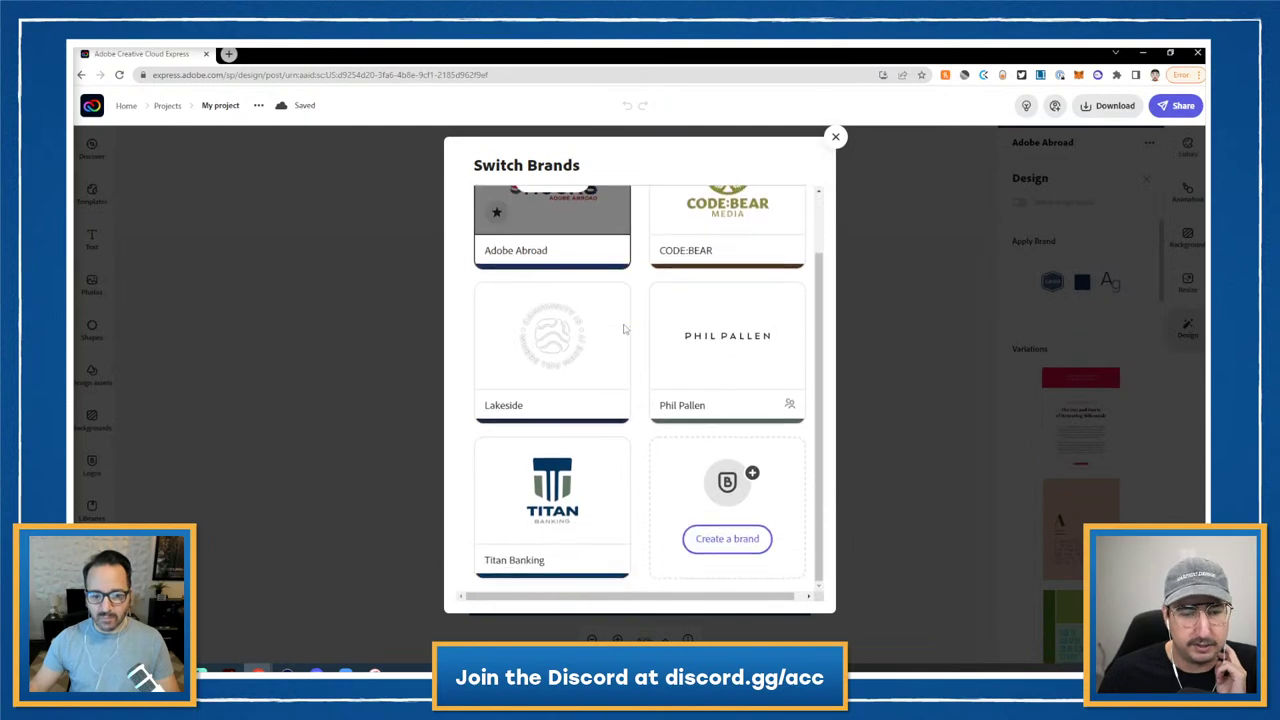
click(560, 497)
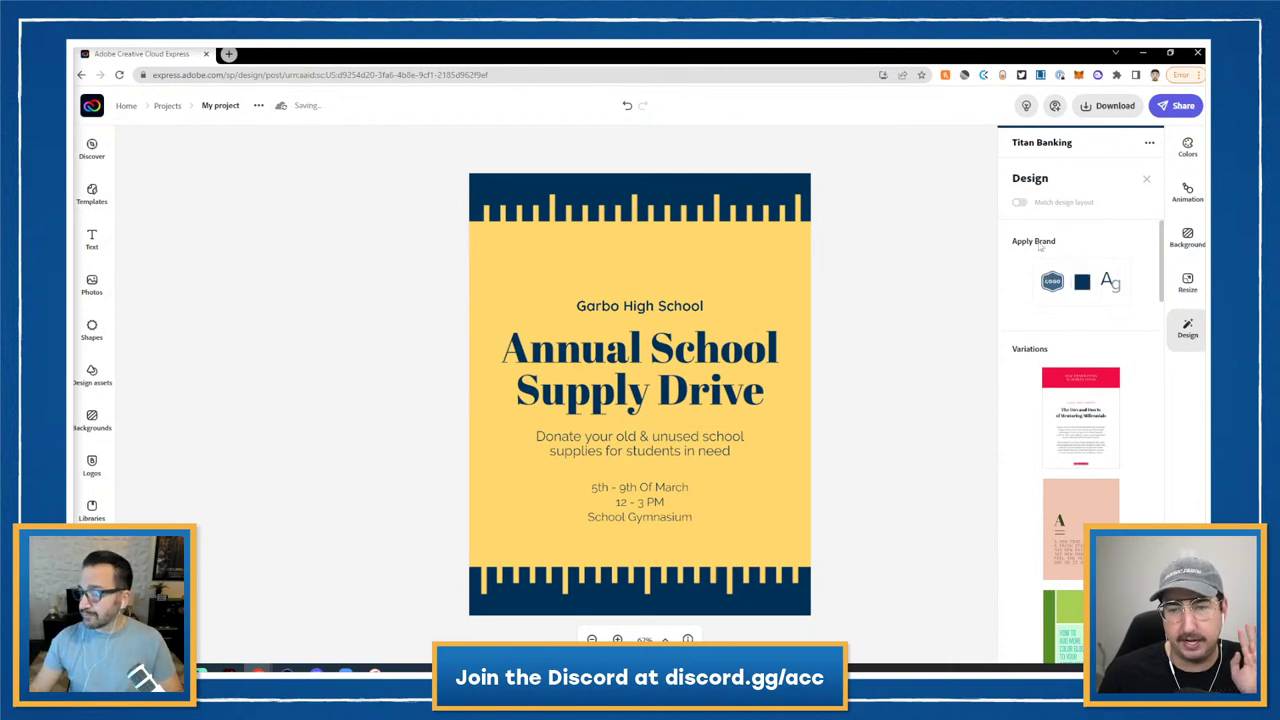
- Shuffle the Titan brand colours until the flyer is navy with blue-grey accents
click(1086, 284)
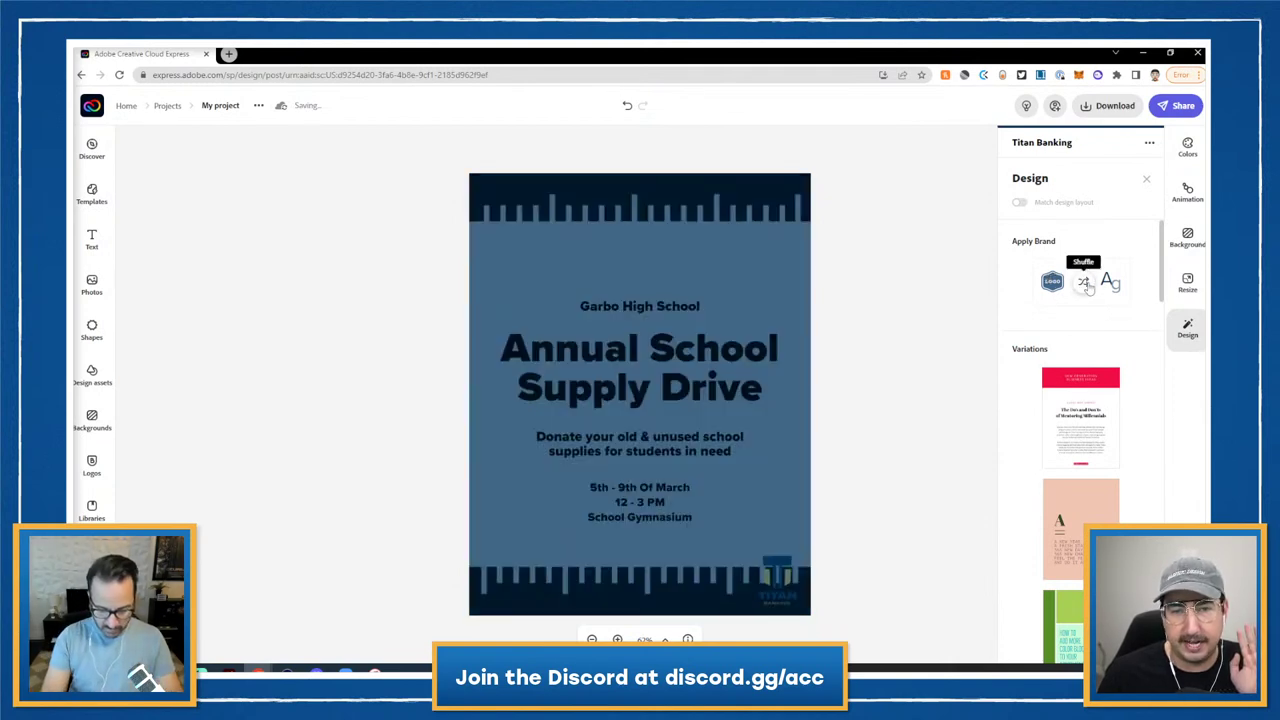
click(1088, 286)
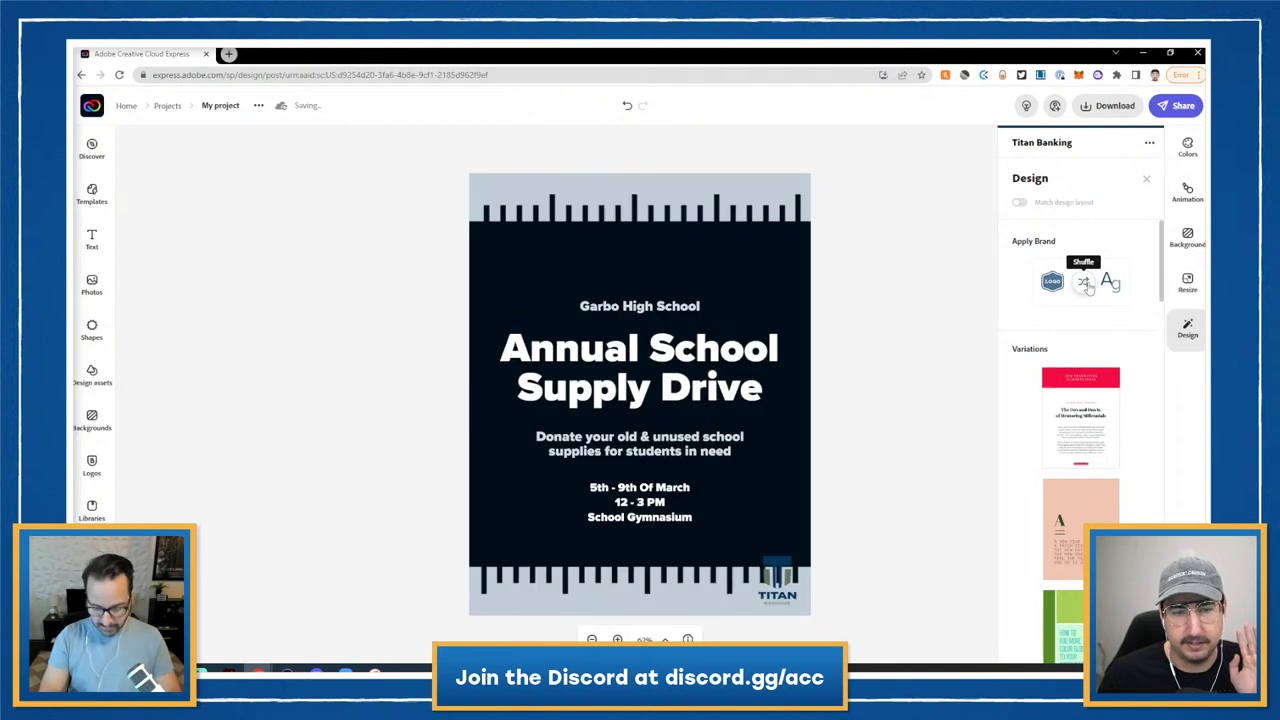
click(1088, 286)
click(1088, 286)
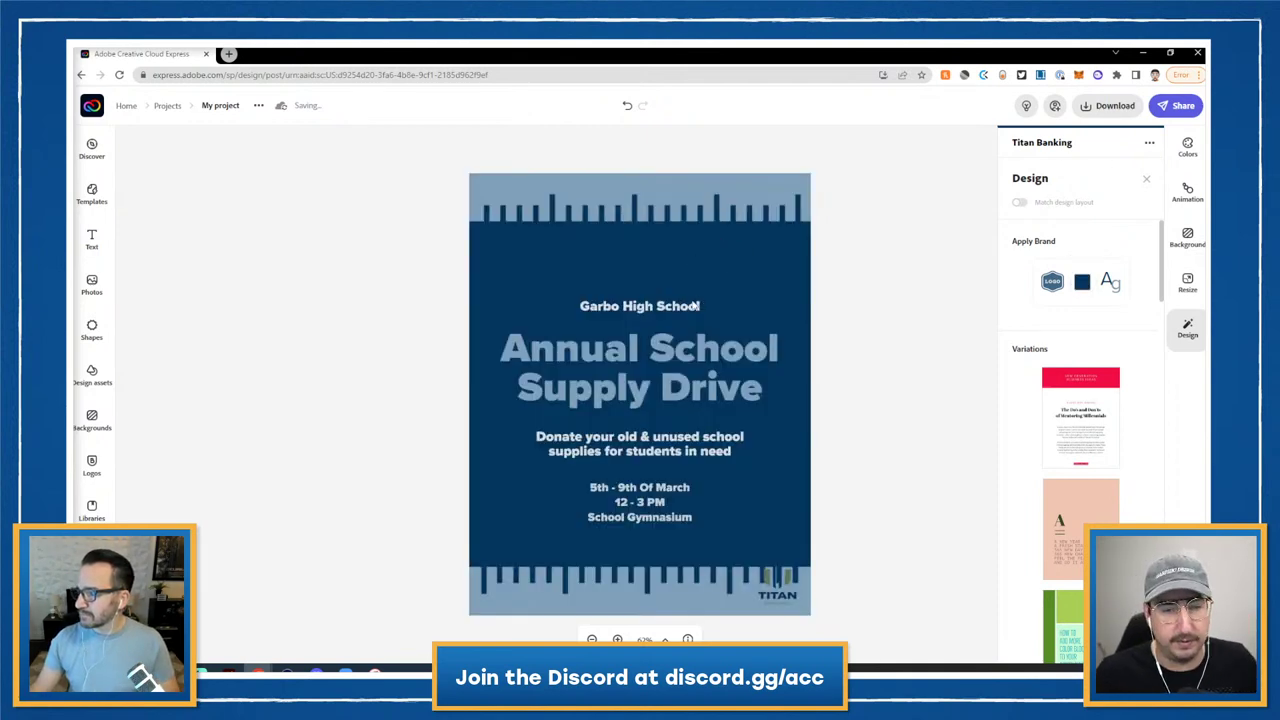
click(644, 366)
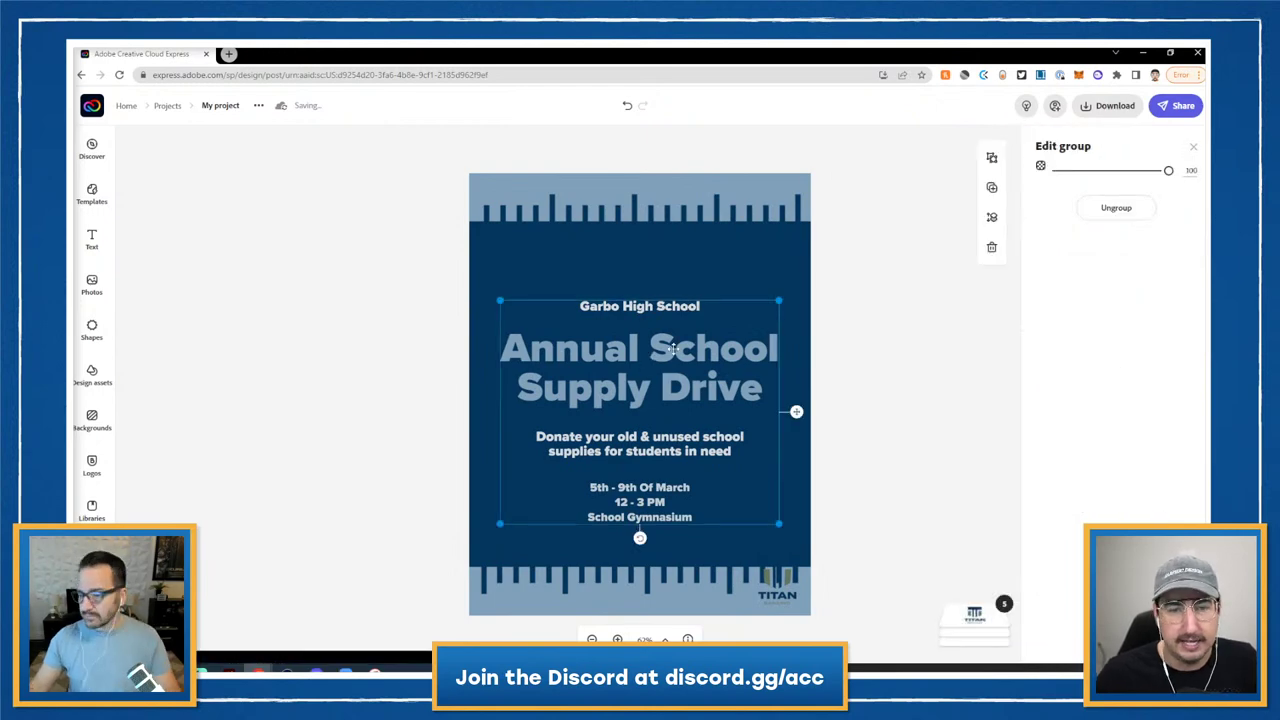
- Select the Annual School Supply Drive title and browse the template library
click(644, 366)
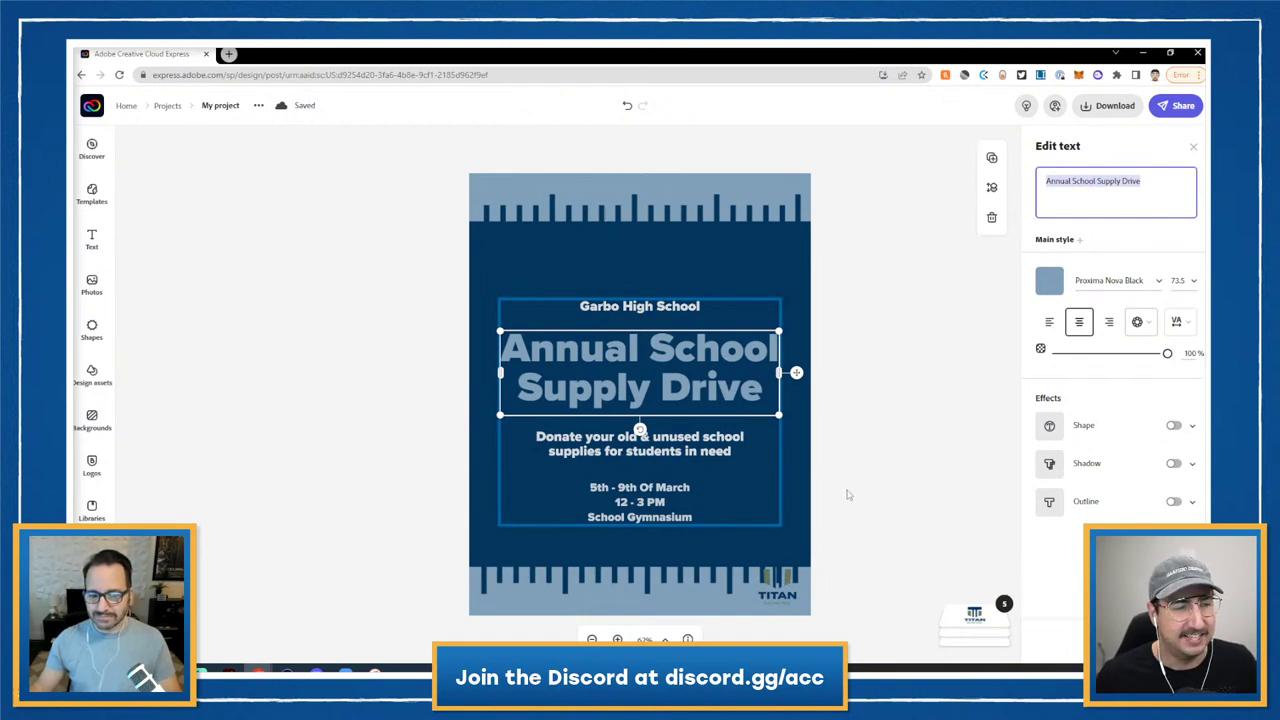
click(91, 192)
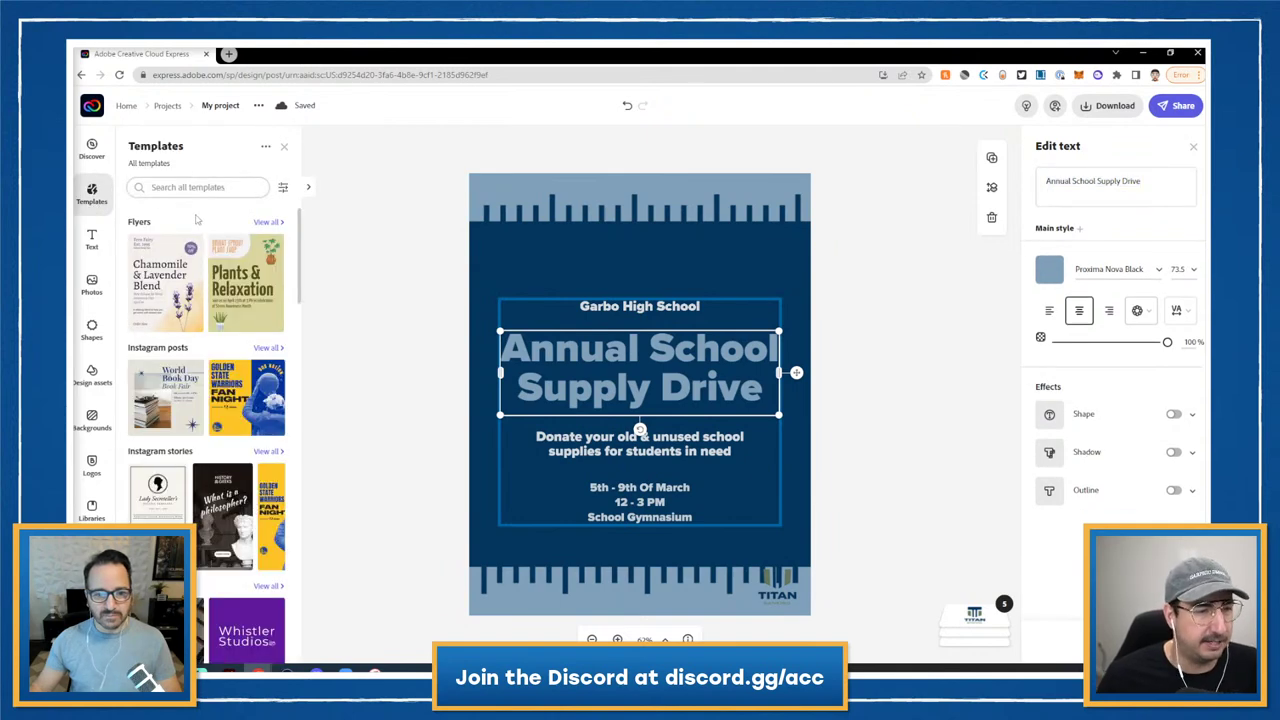
- Create a flyer from the Plants & Relaxation template, apply Adobe Abroad, and list other brands
click(223, 290)
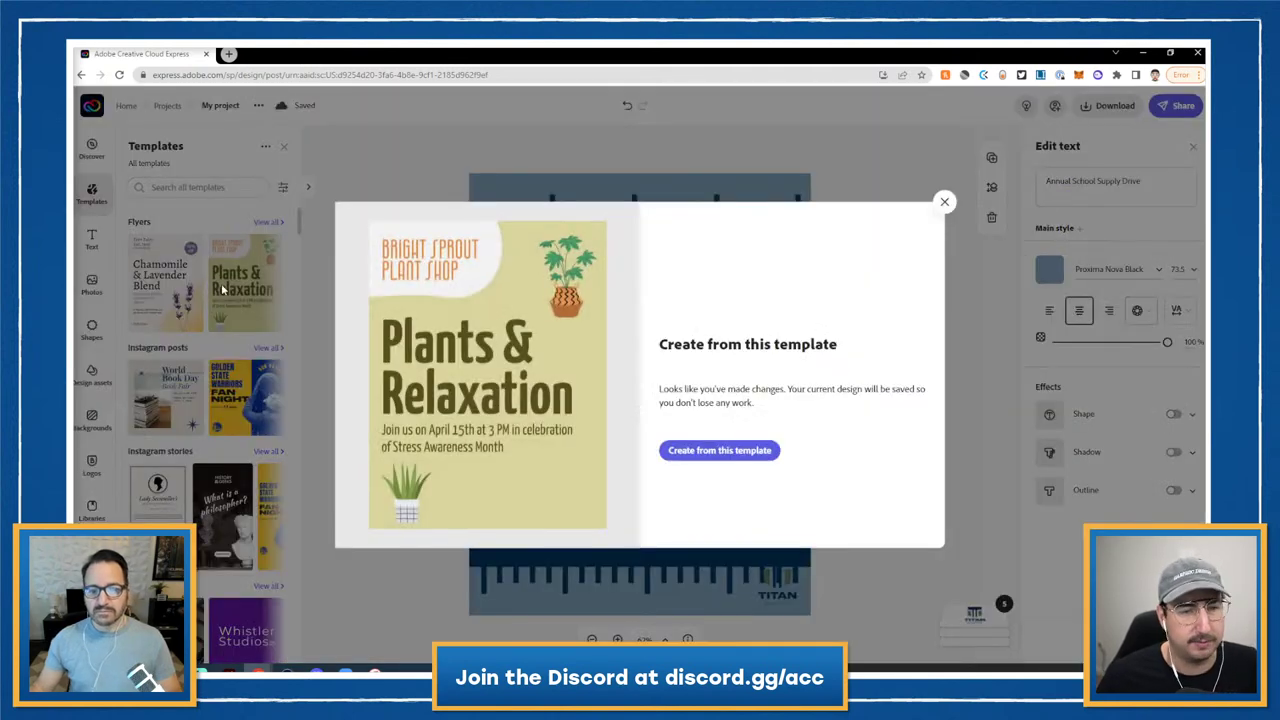
click(763, 451)
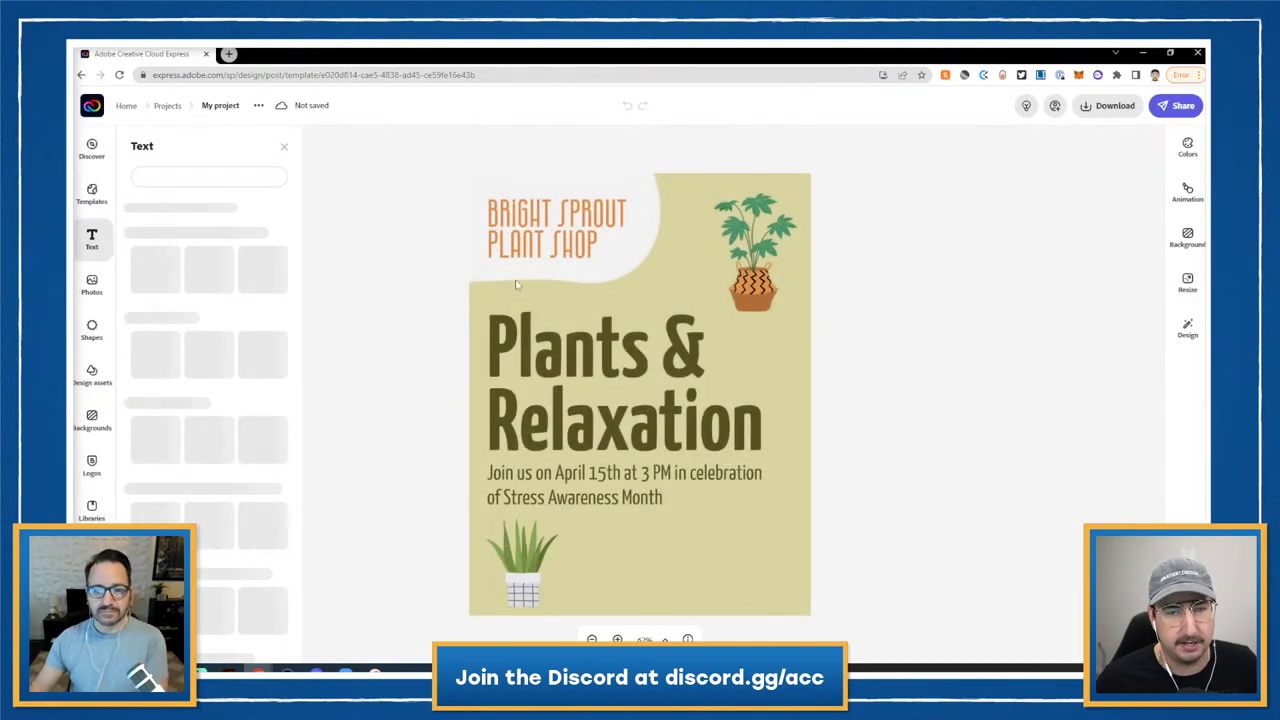
click(1188, 328)
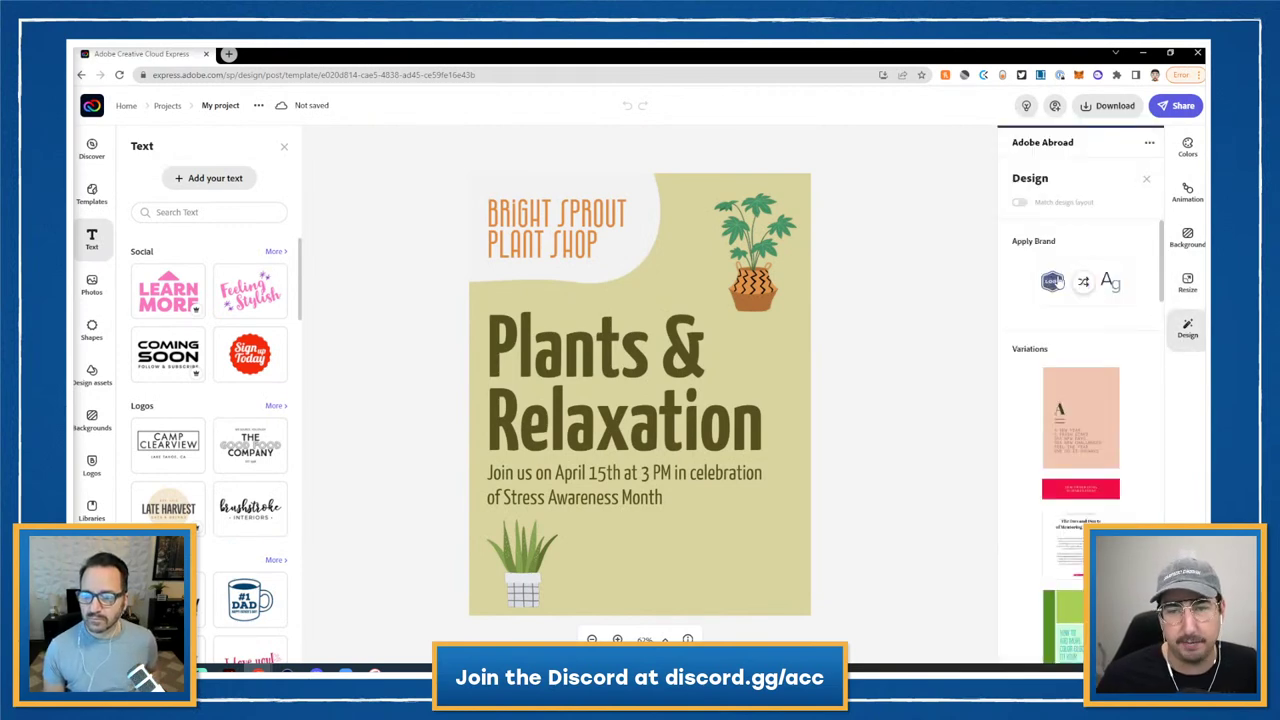
click(1052, 281)
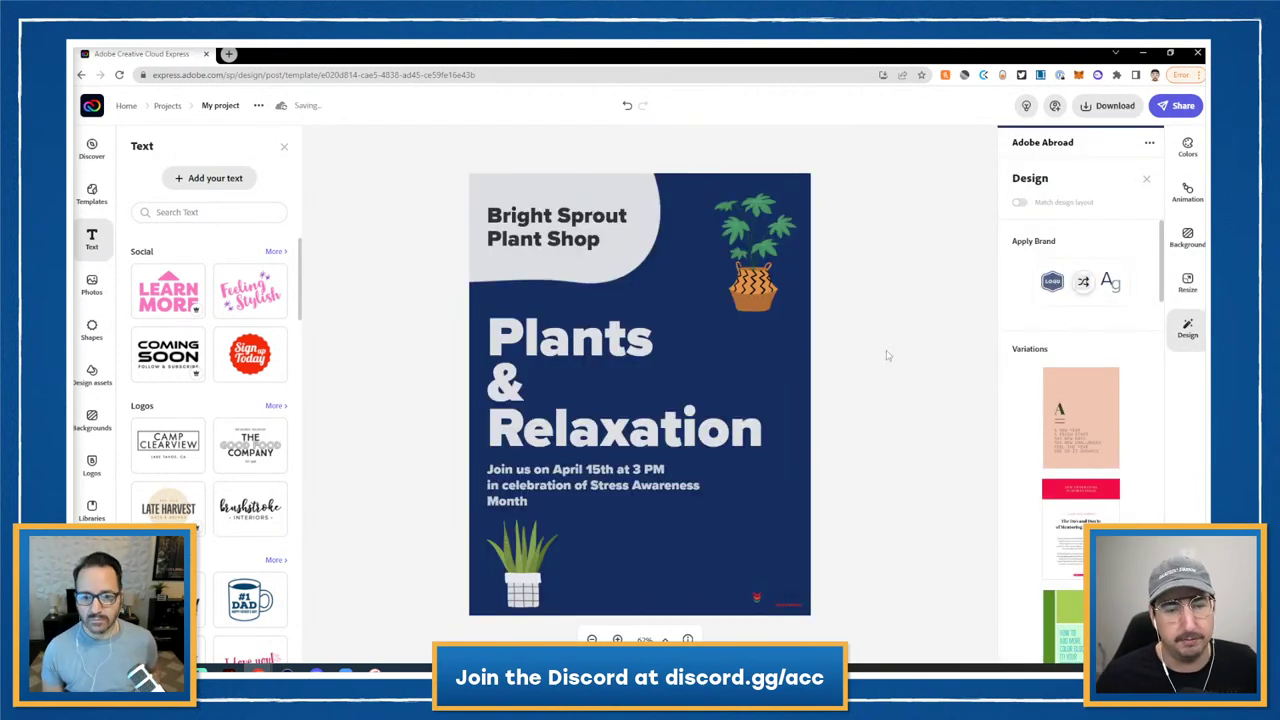
click(1149, 142)
click(1108, 176)
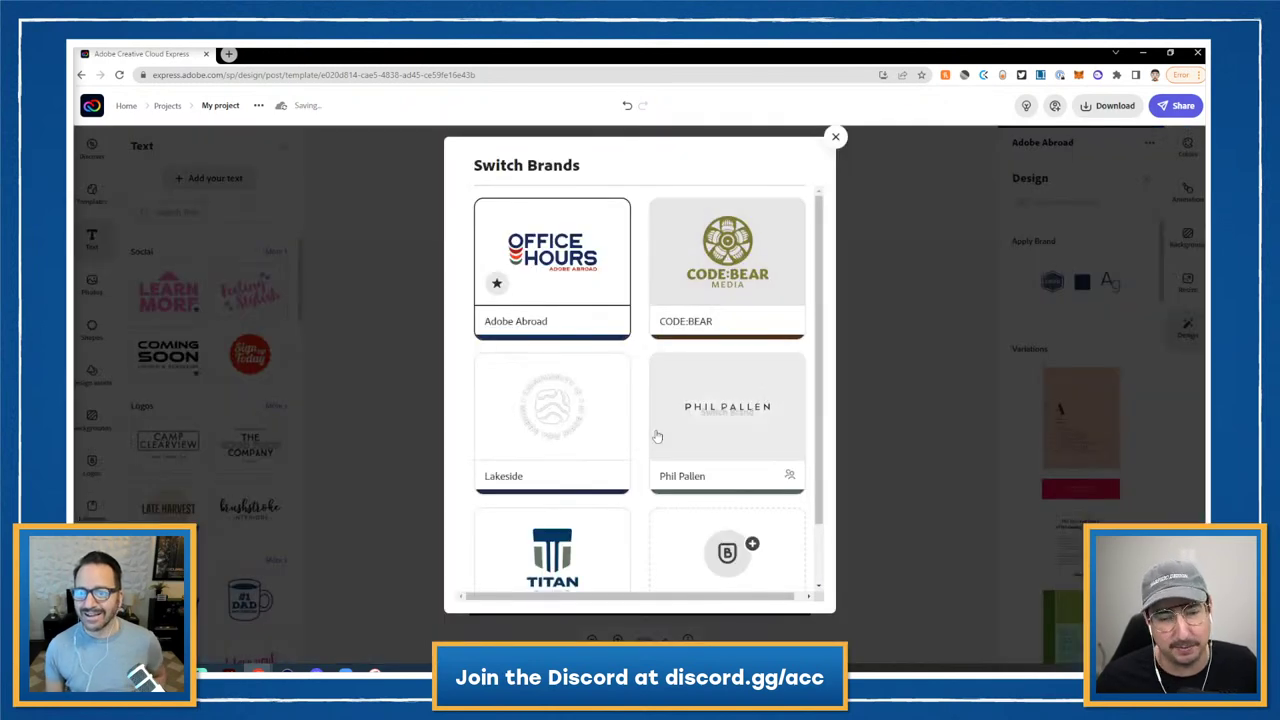
- Apply Titan Banking to the plant flyer, shuffling to a blue-grey scheme with light headline
scroll(646, 400, down, 2)
click(585, 479)
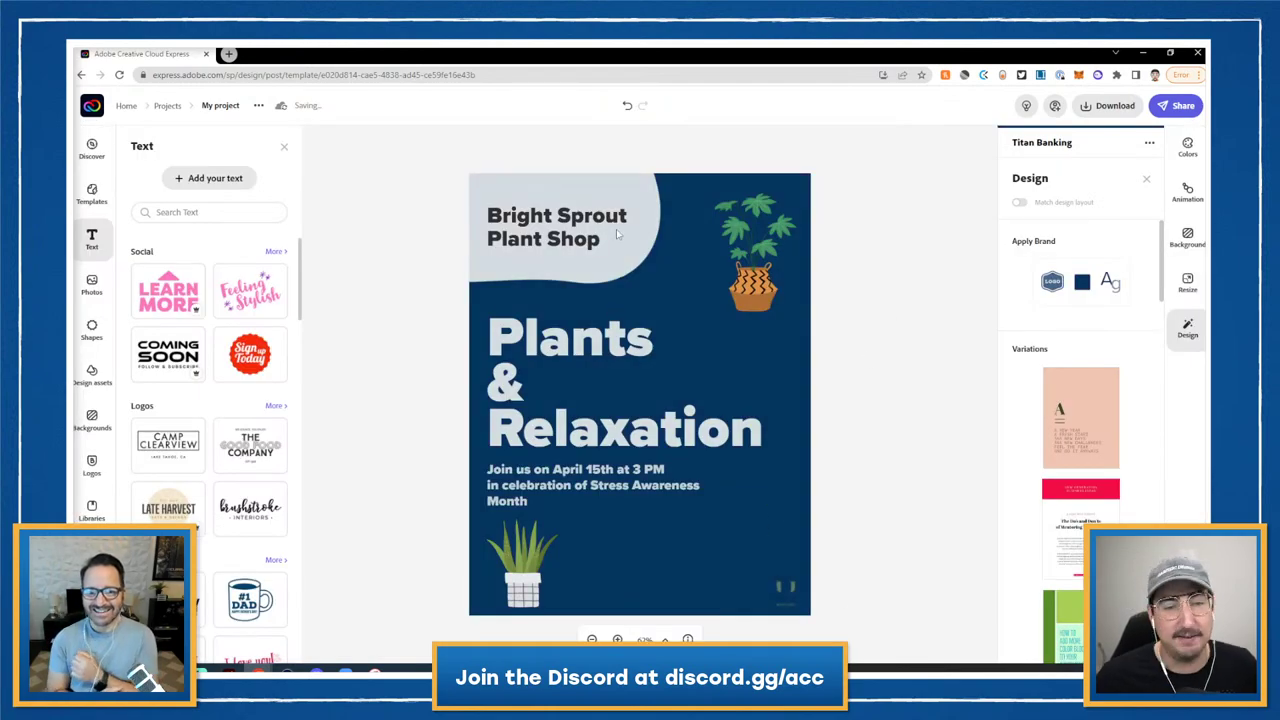
click(1083, 283)
click(1083, 283)
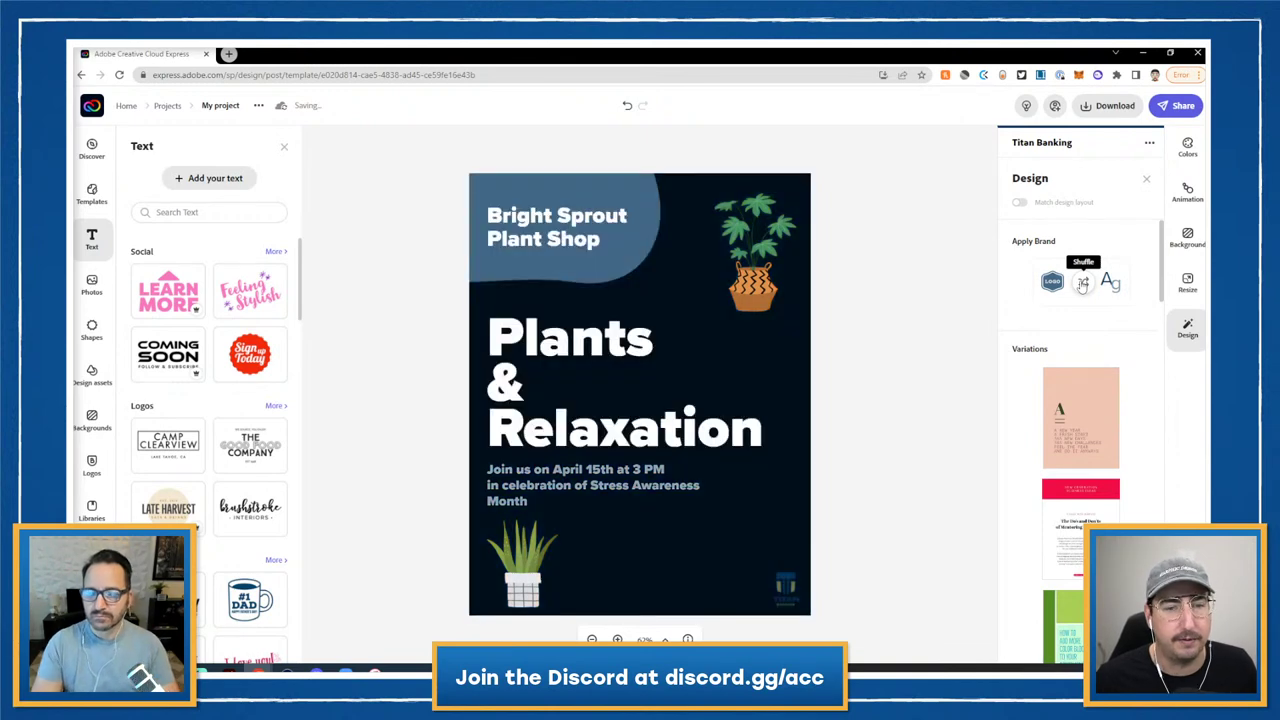
click(1083, 283)
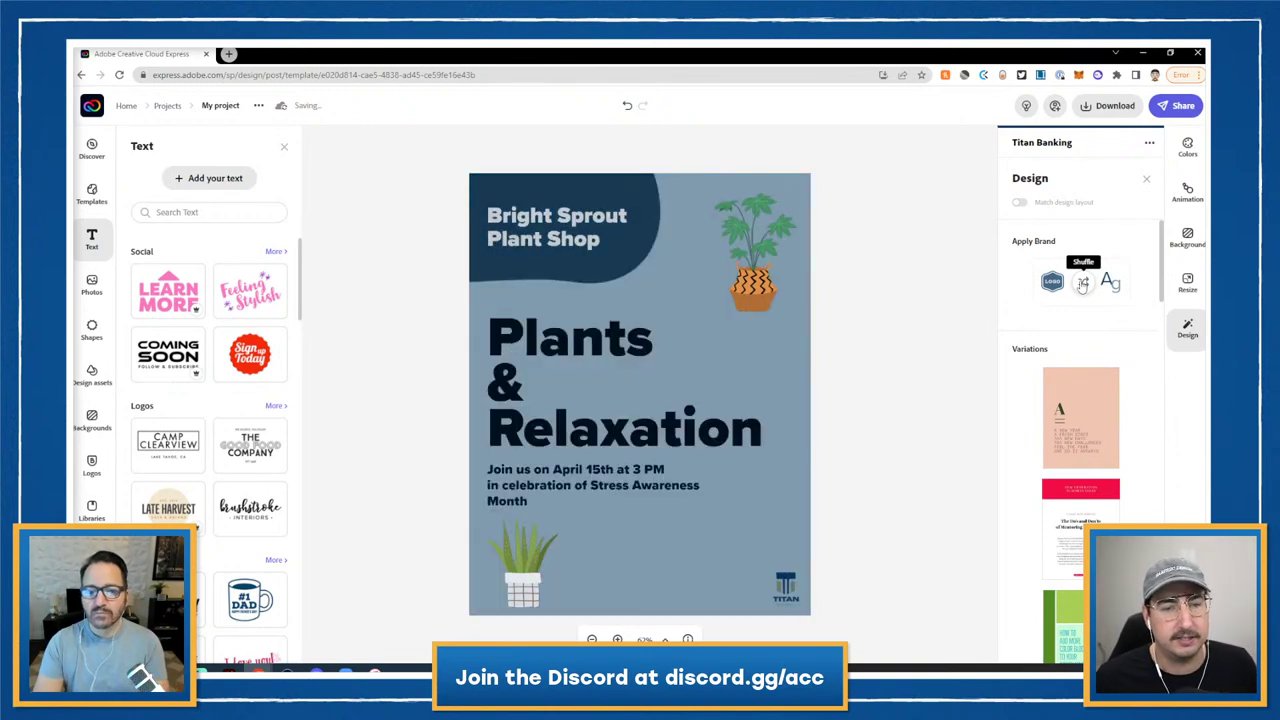
click(1083, 283)
click(1083, 283)
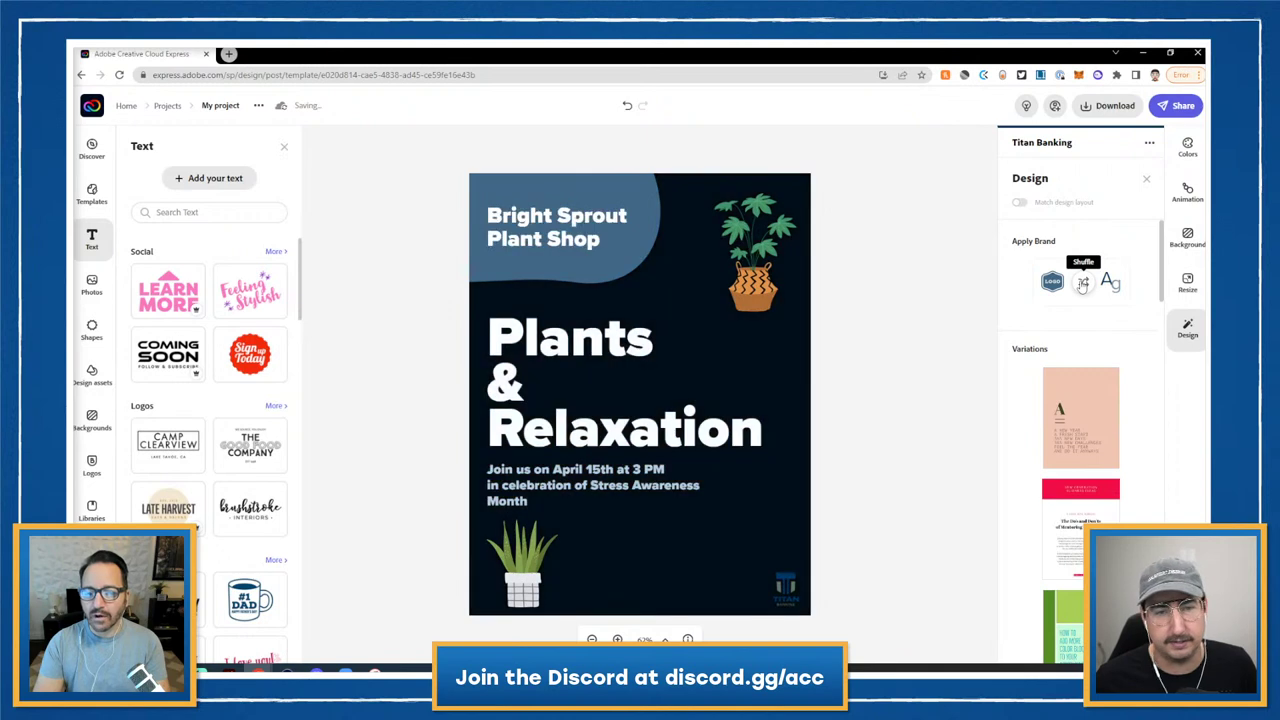
click(1083, 284)
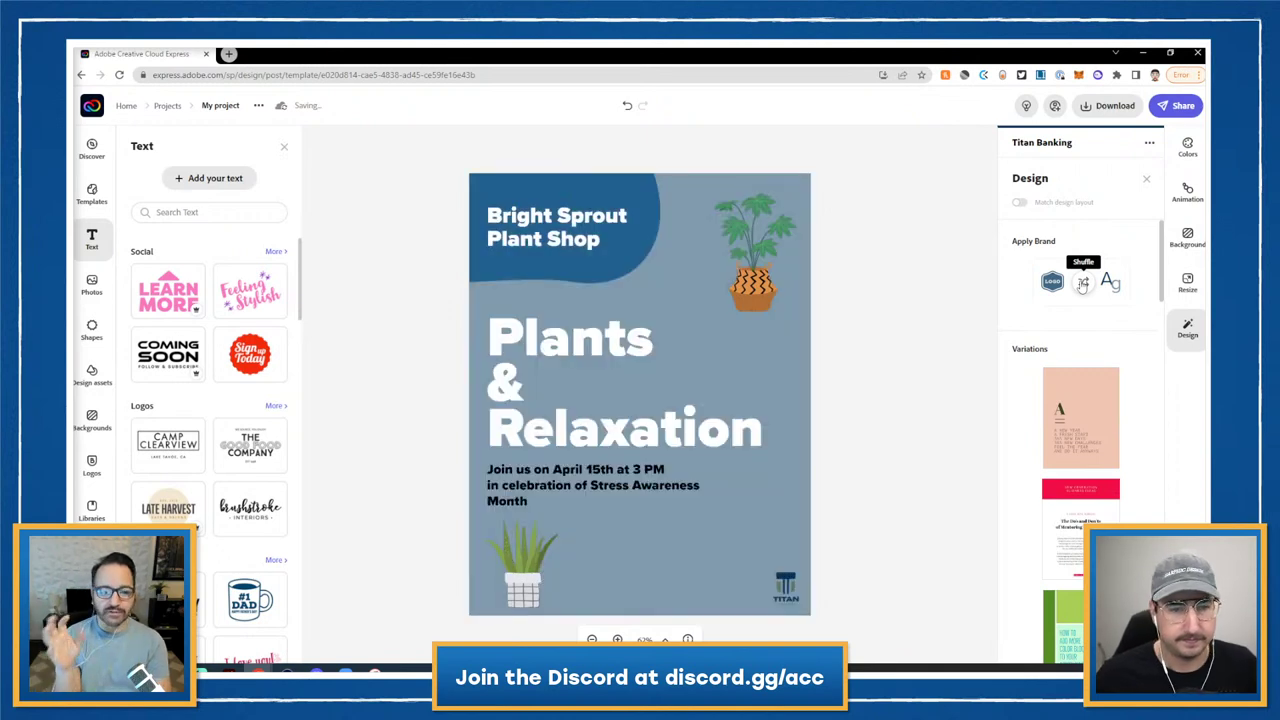
click(1083, 284)
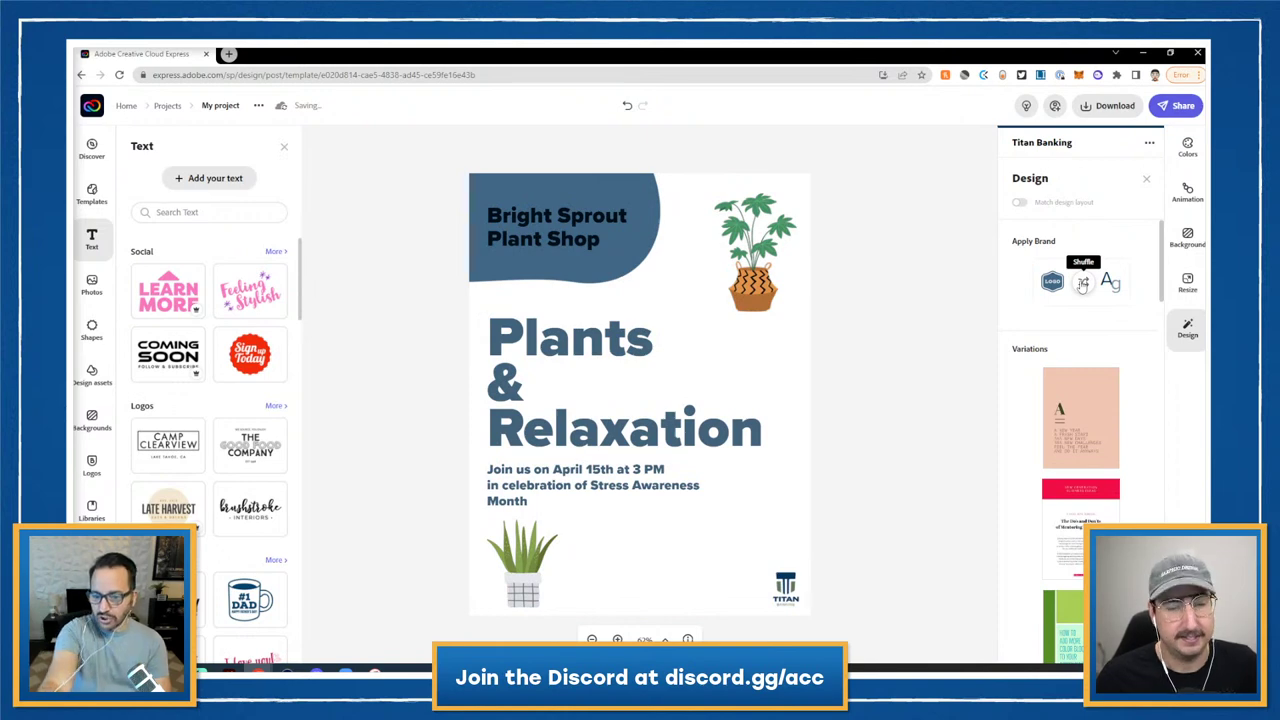
click(1083, 284)
click(1083, 284)
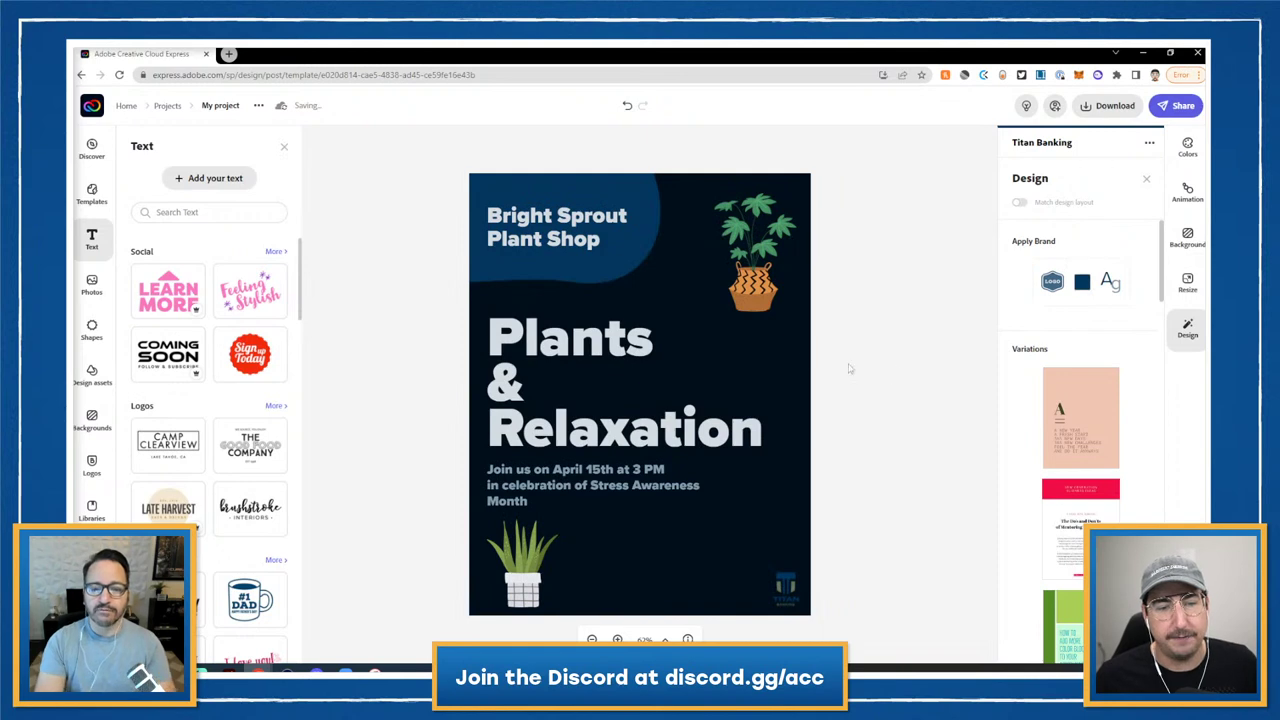
click(1077, 284)
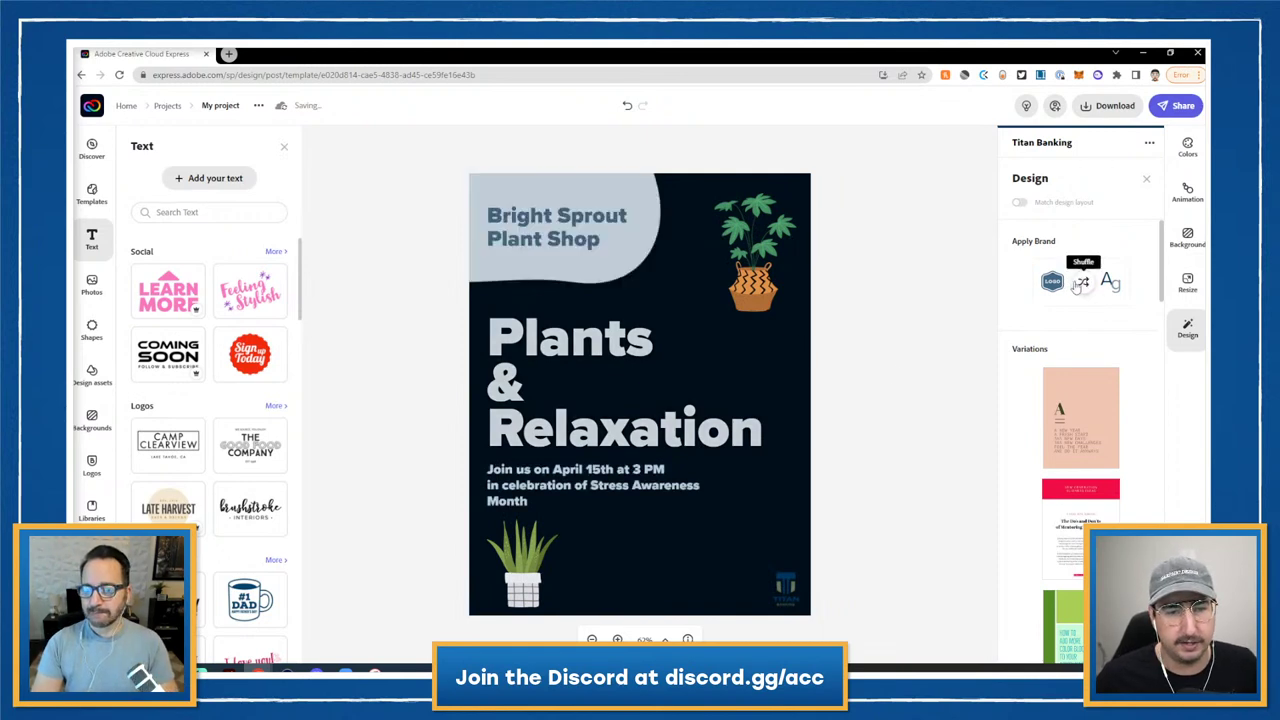
click(1078, 285)
click(1078, 285)
click(1078, 285)
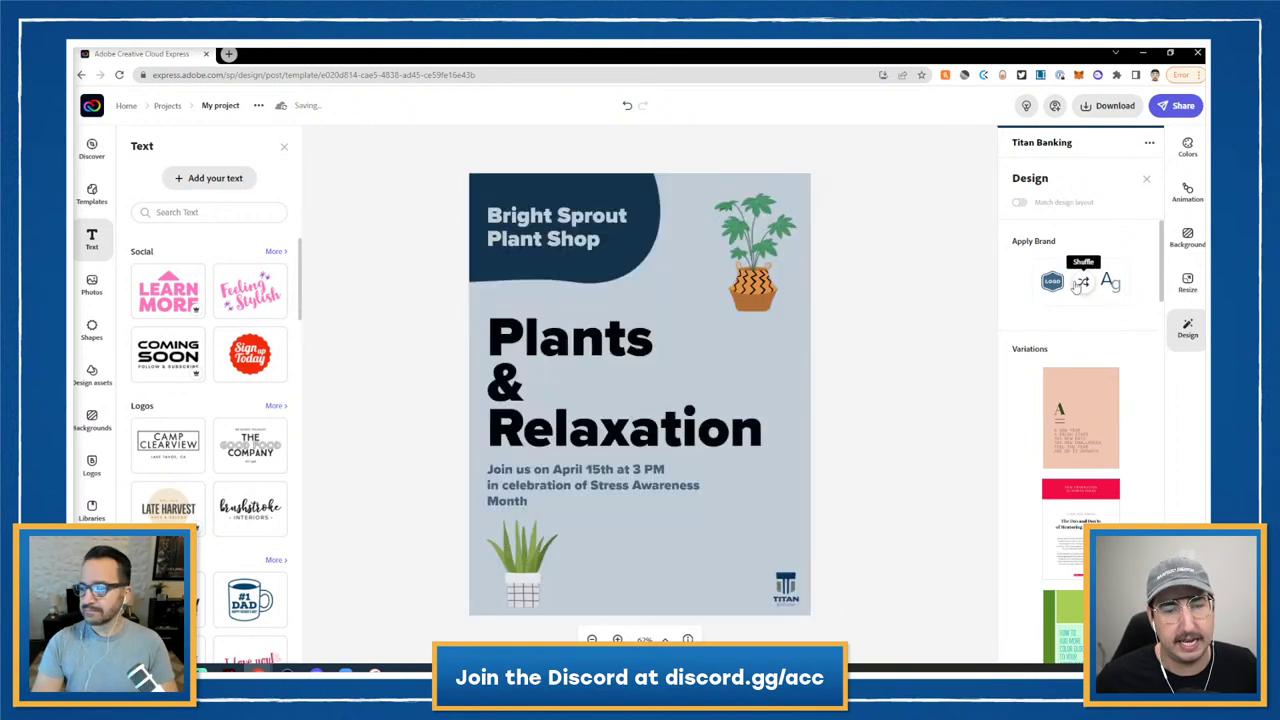
click(1077, 286)
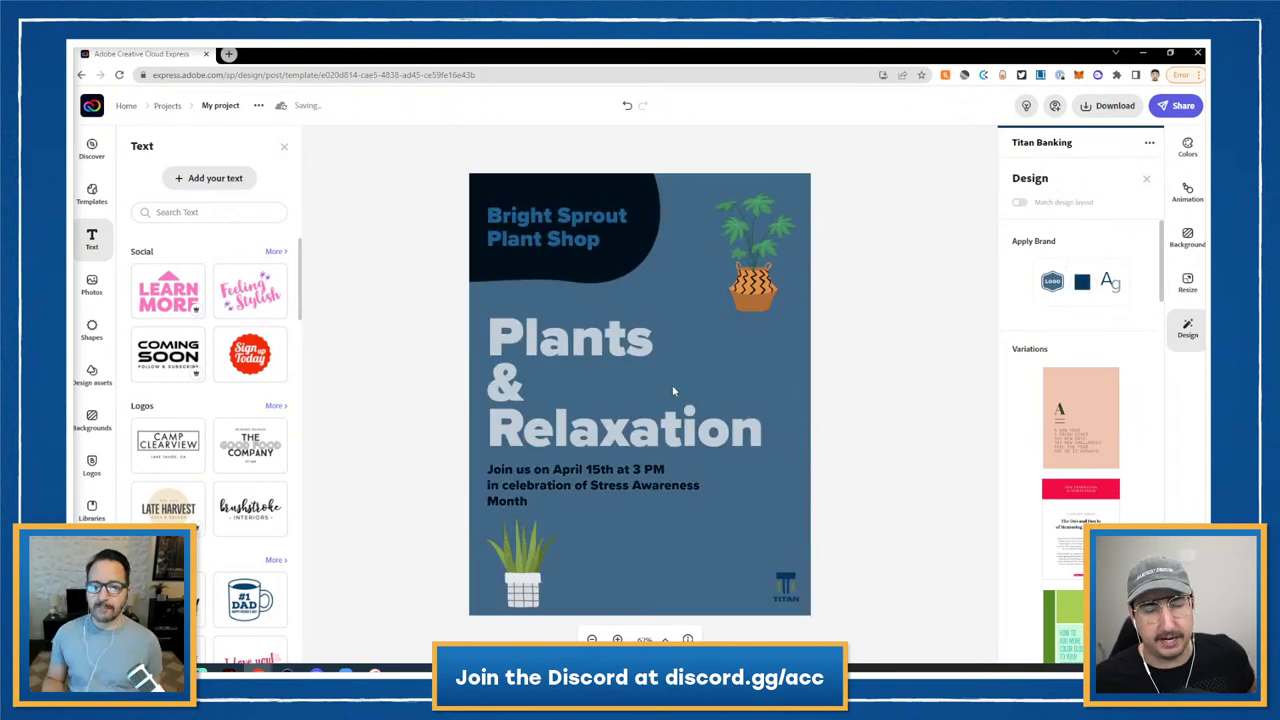
click(787, 585)
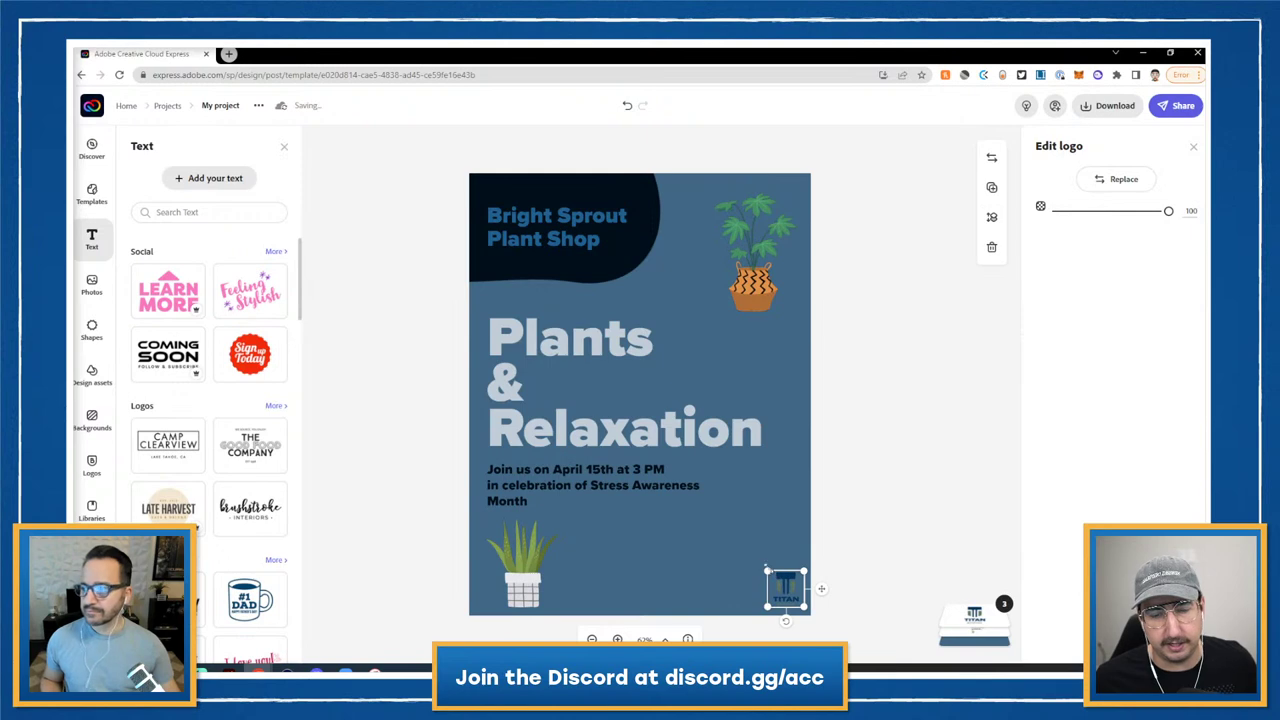
- Enlarge the bottom-right Titan logo and bring up the asset libraries list
drag(767, 572, 727, 531)
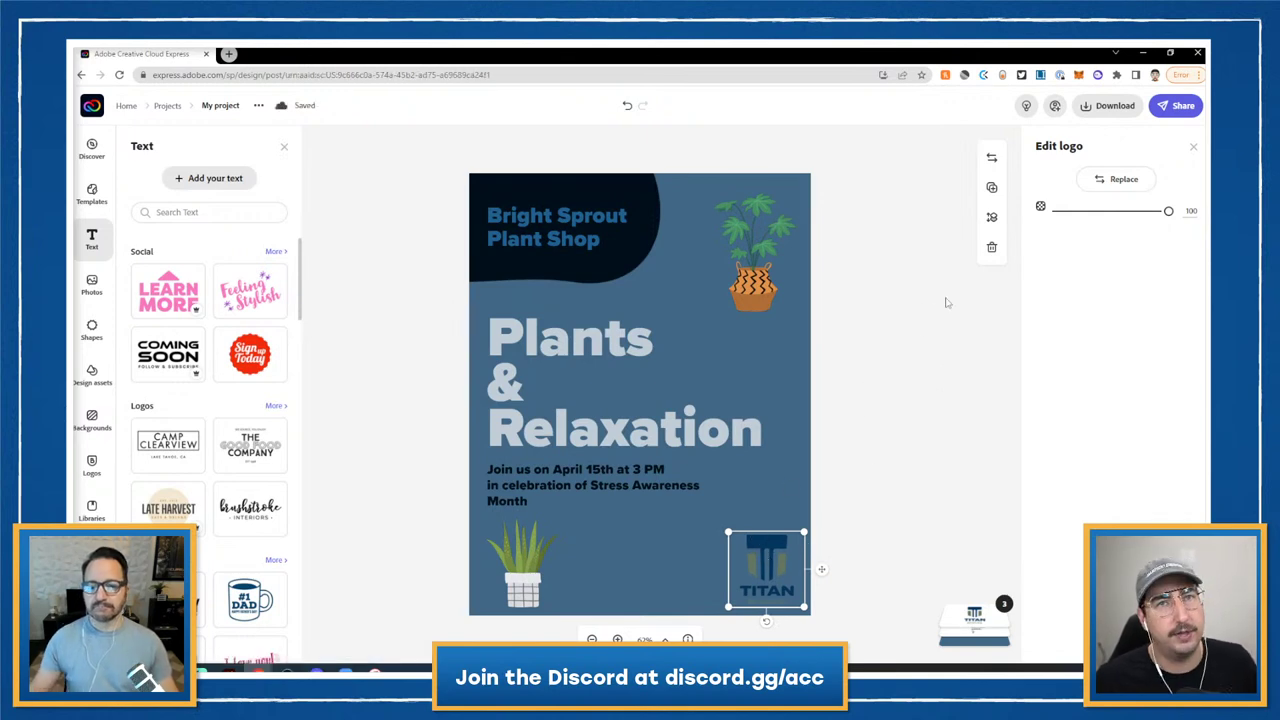
click(92, 510)
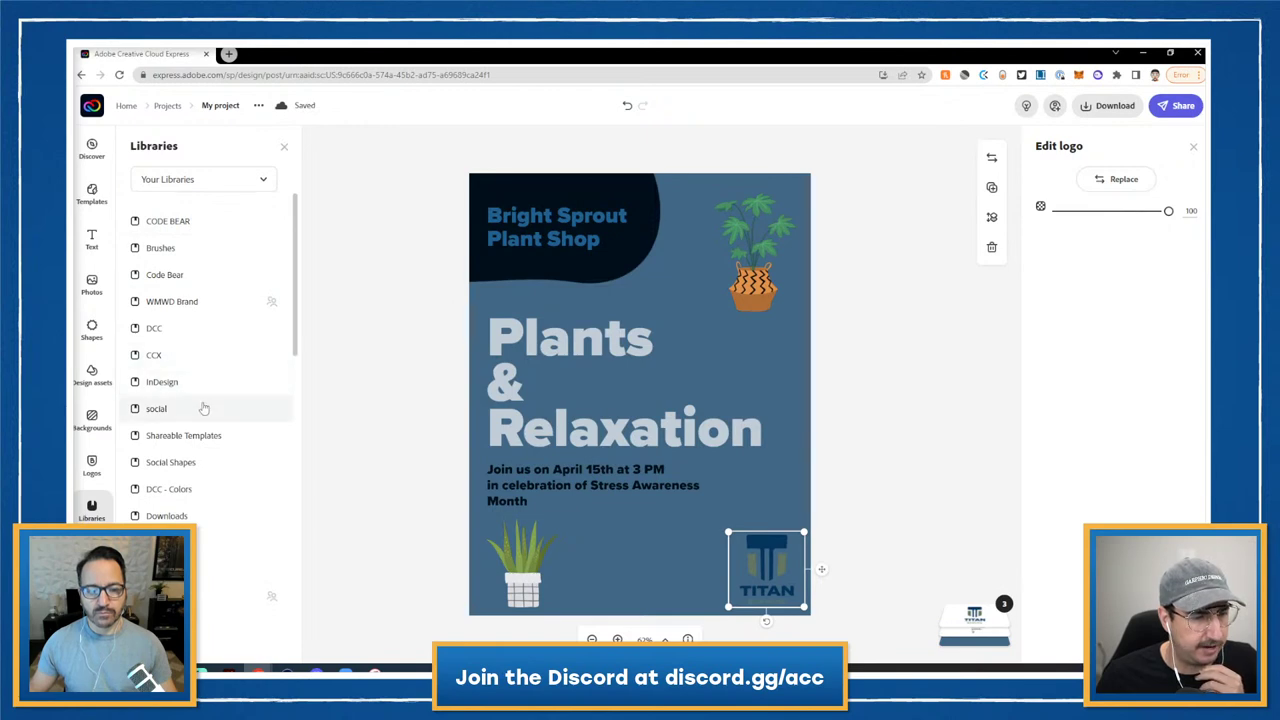
- Show libraries shared with you and view all assets in Live Sessions
scroll(206, 333, down, 5)
scroll(206, 333, up, 3)
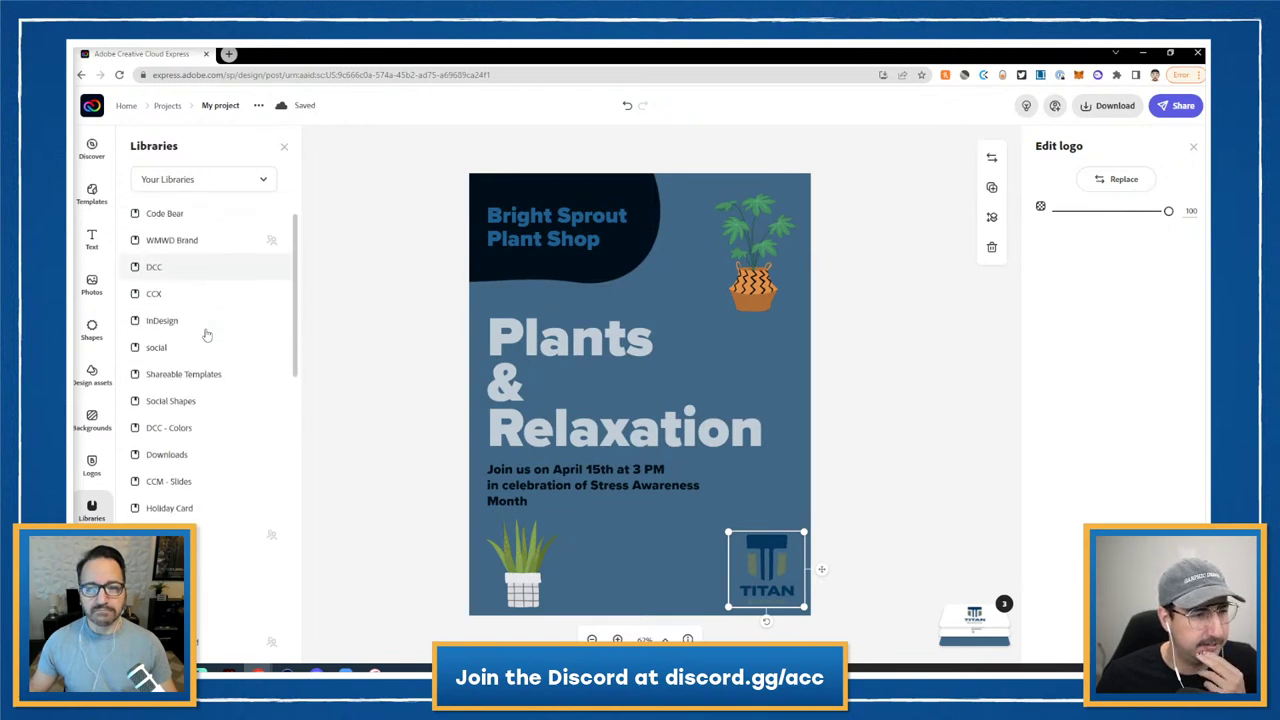
scroll(206, 333, down, 5)
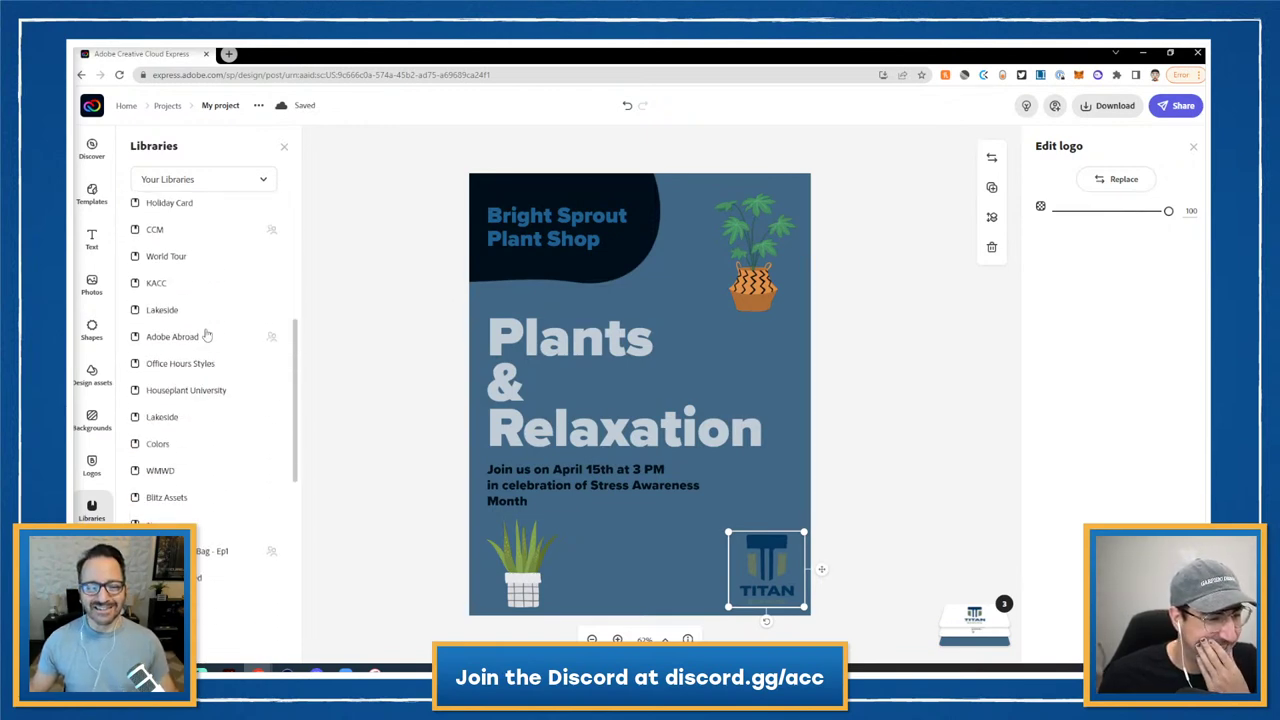
scroll(206, 335, down, 5)
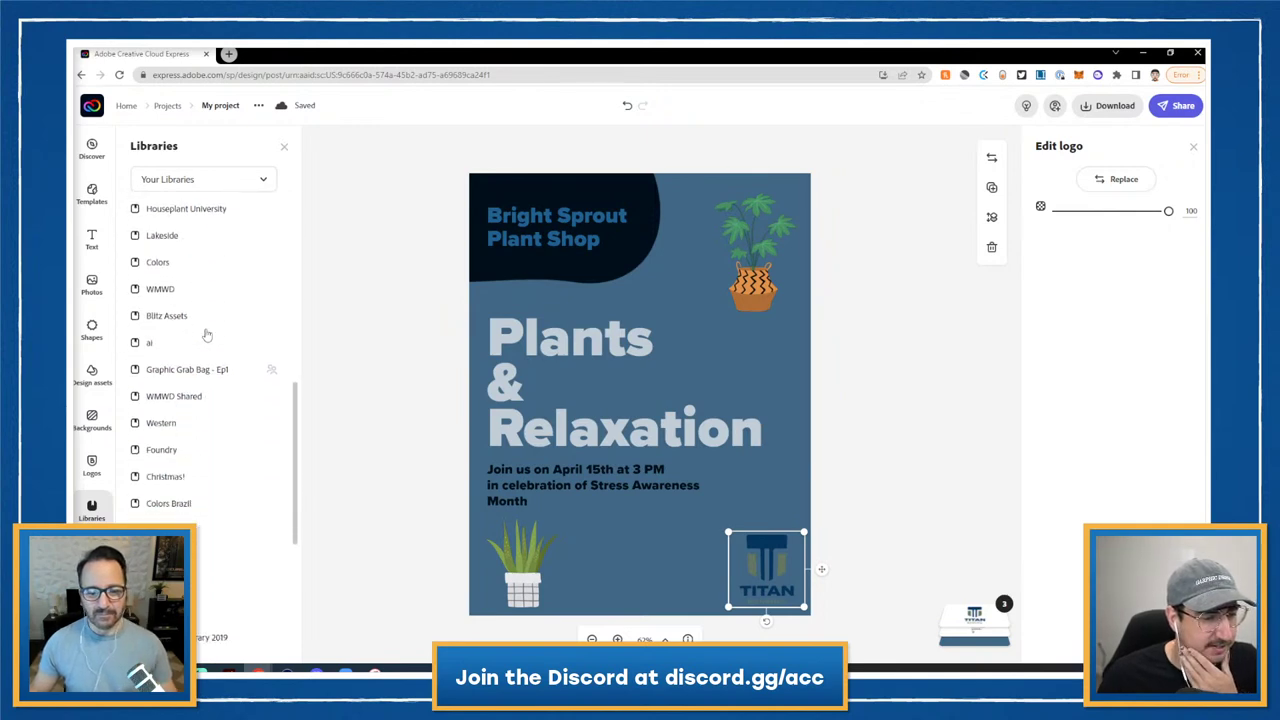
scroll(206, 333, down, 5)
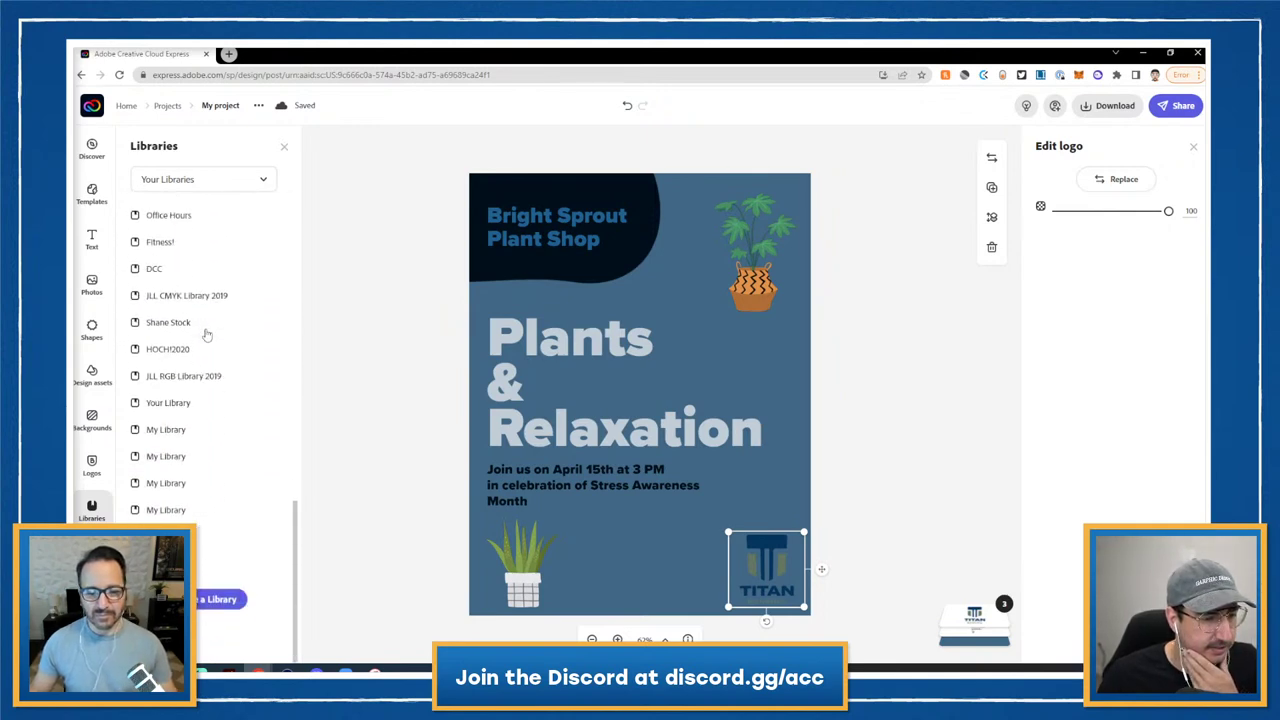
scroll(206, 334, up, 15)
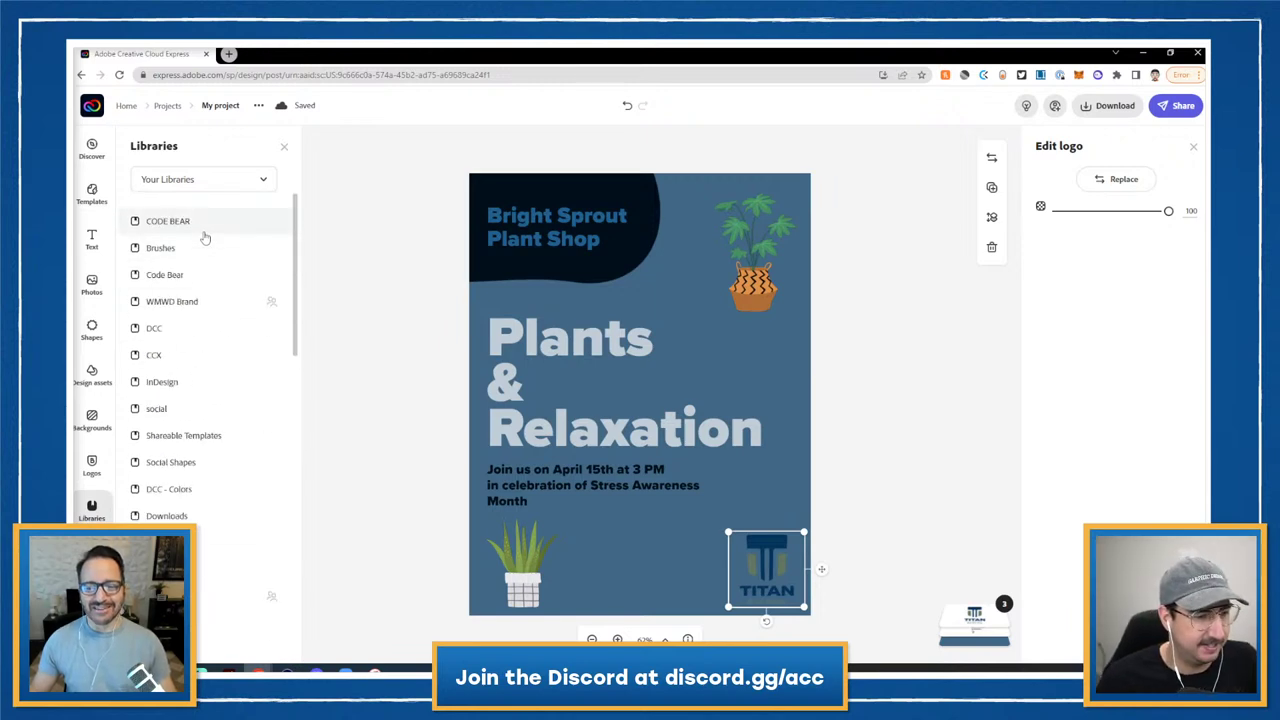
click(231, 190)
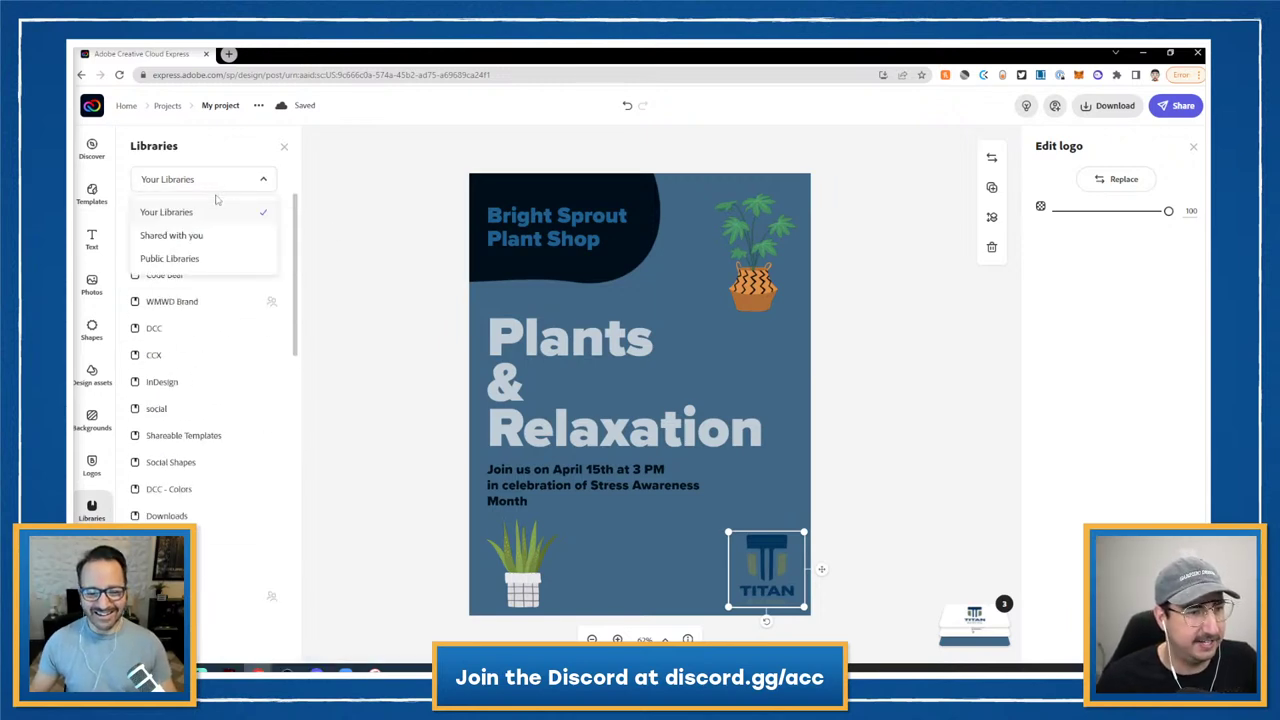
click(190, 236)
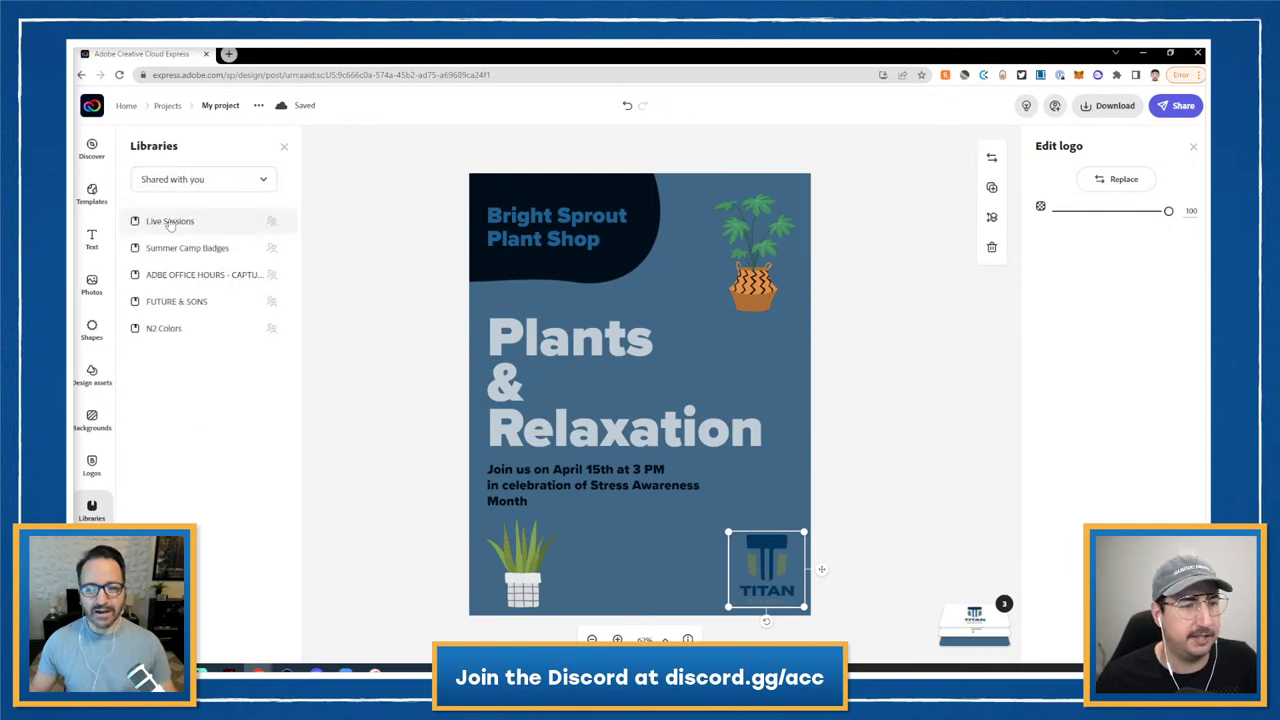
click(169, 222)
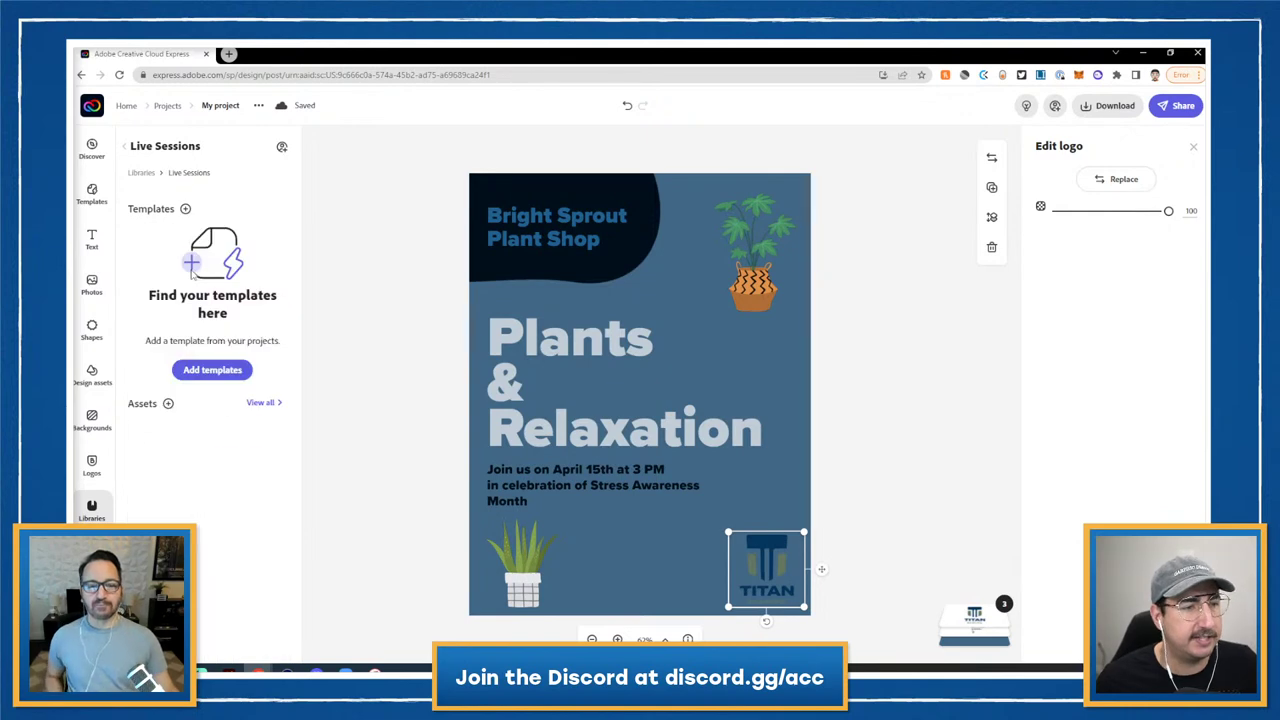
click(256, 403)
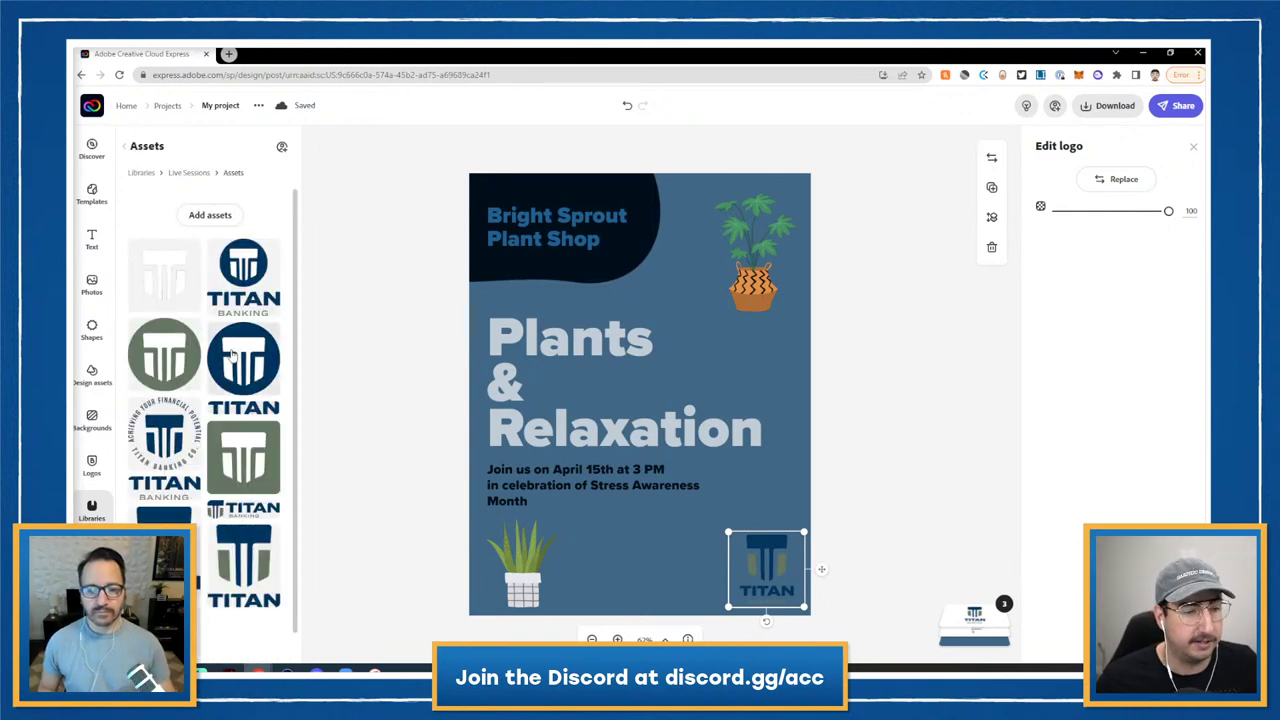
- Drag the white Titan logo mark onto the poster, then delete it
drag(158, 287, 685, 370)
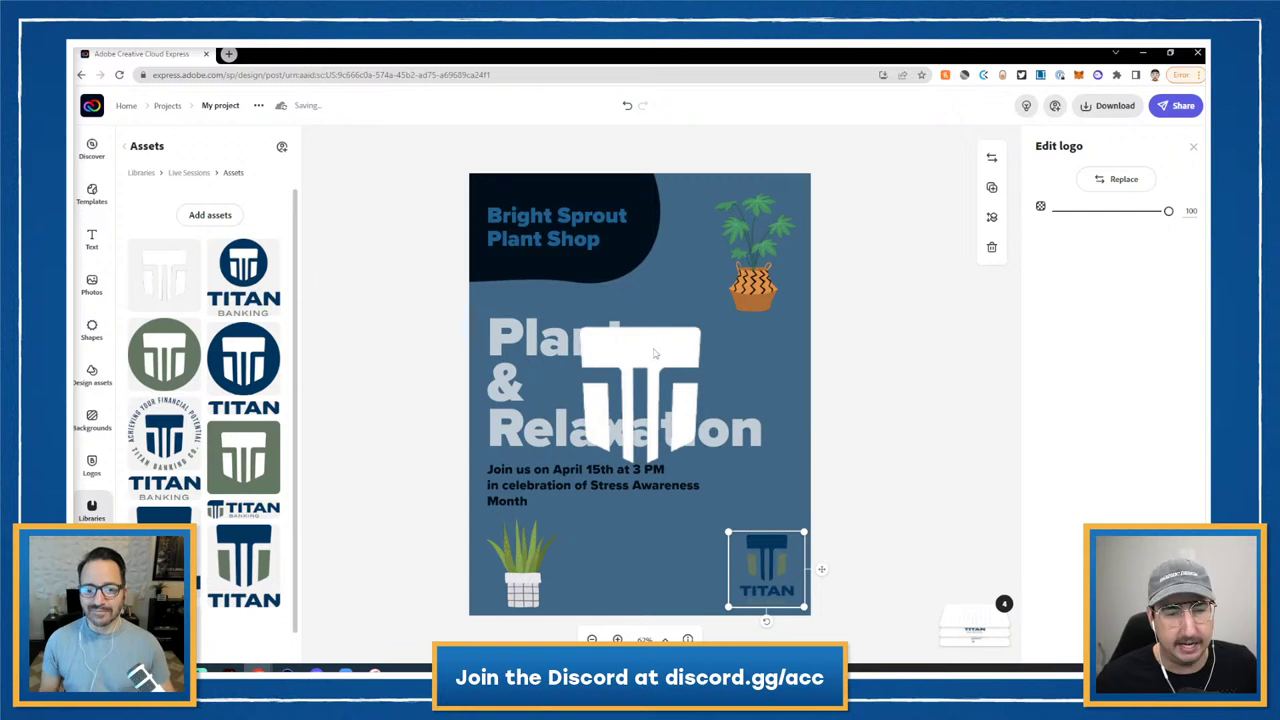
drag(655, 353, 652, 348)
key(Delete)
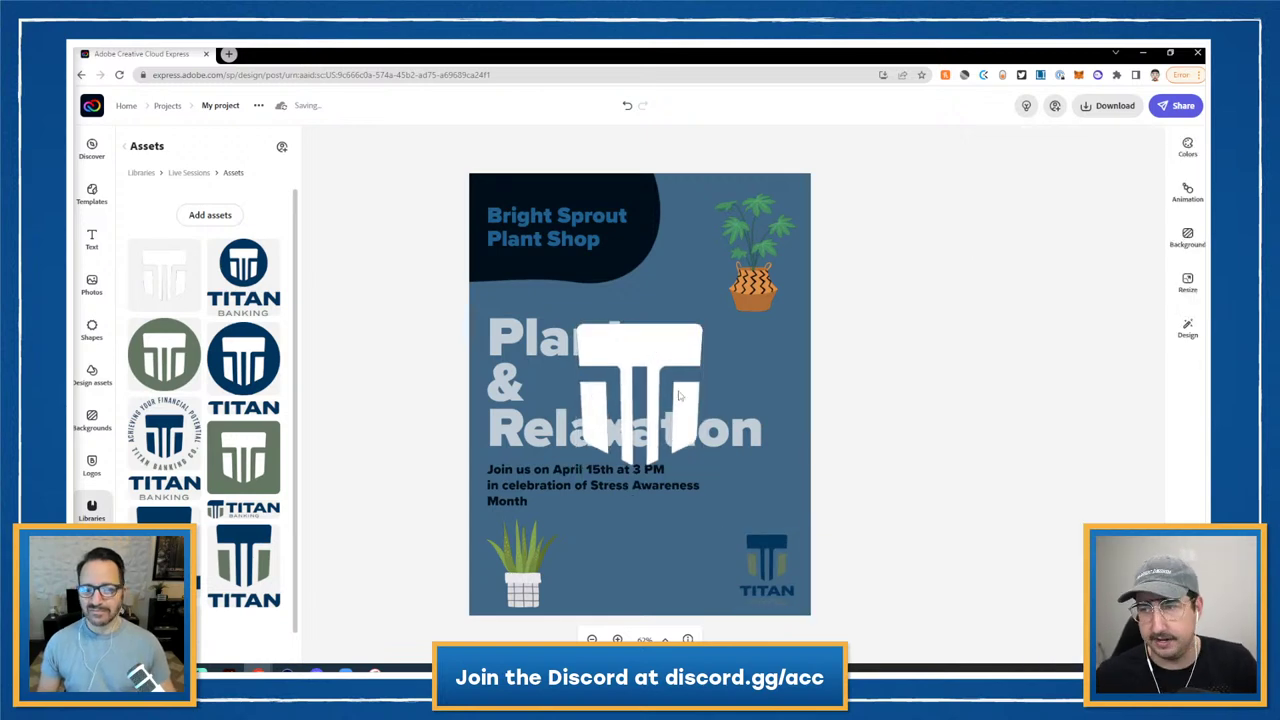
- Add the blue-and-green TITAN library logo to the poster
click(768, 565)
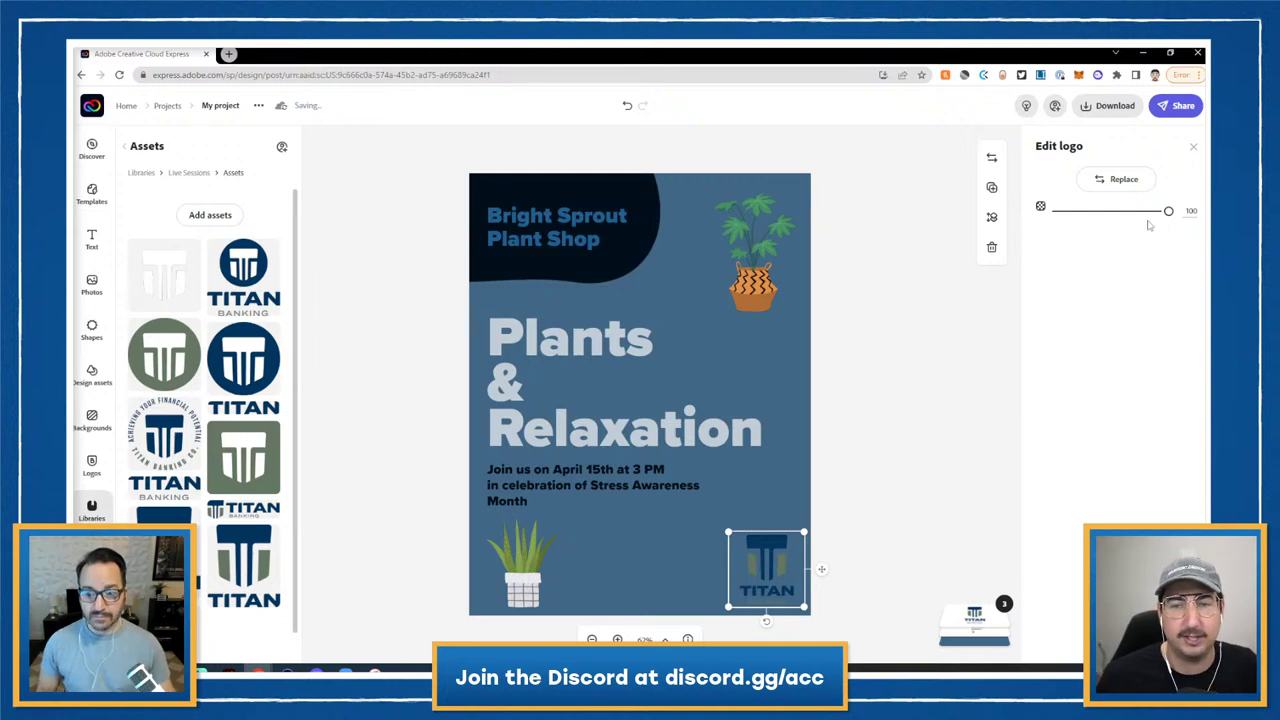
click(1194, 149)
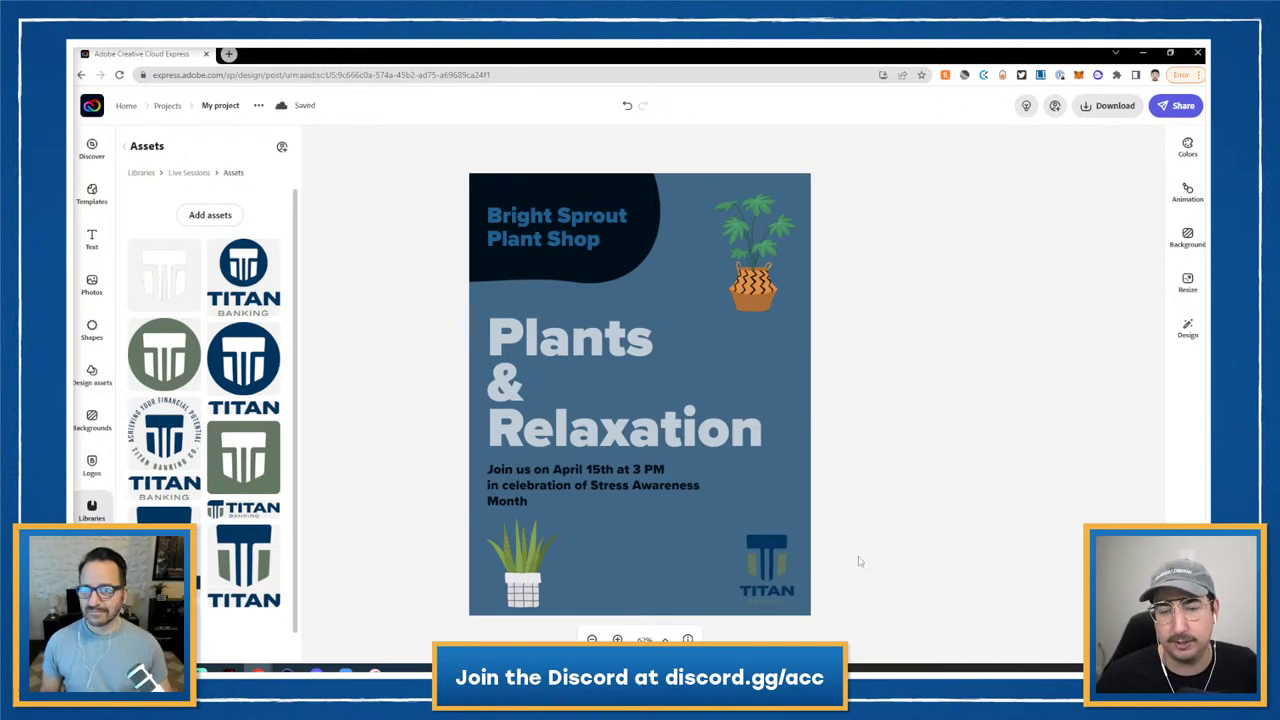
click(771, 566)
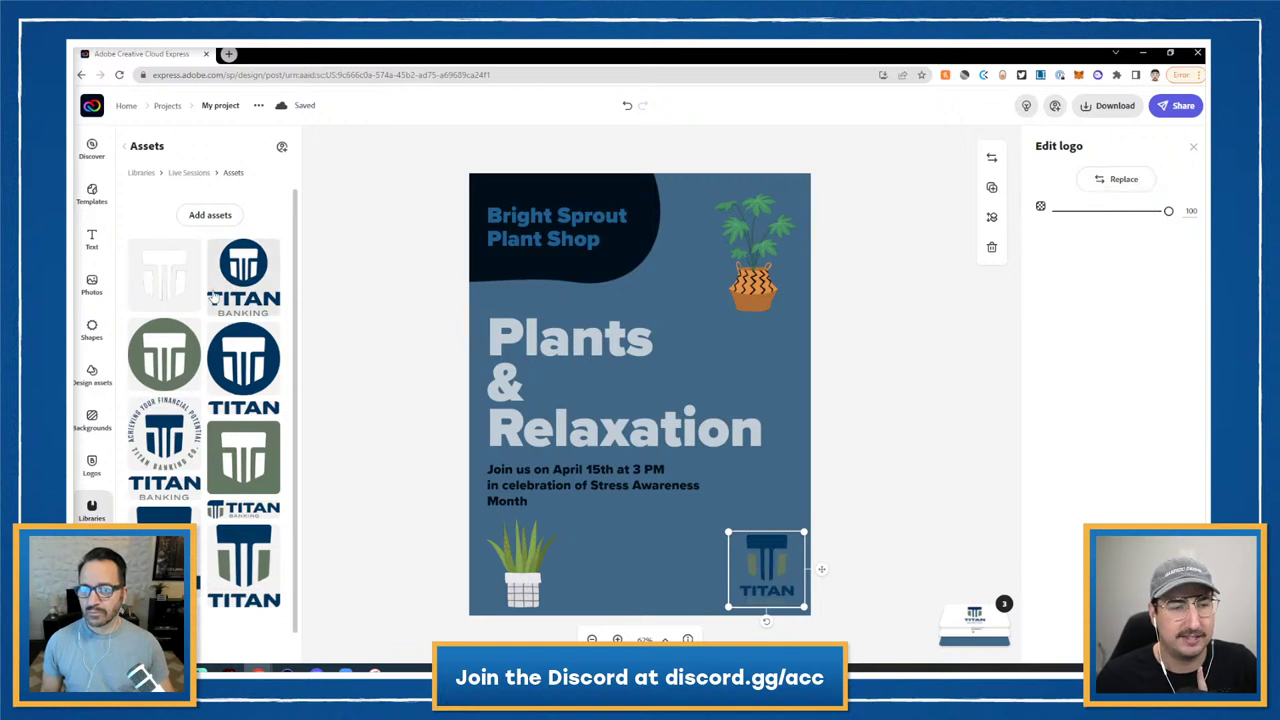
click(246, 540)
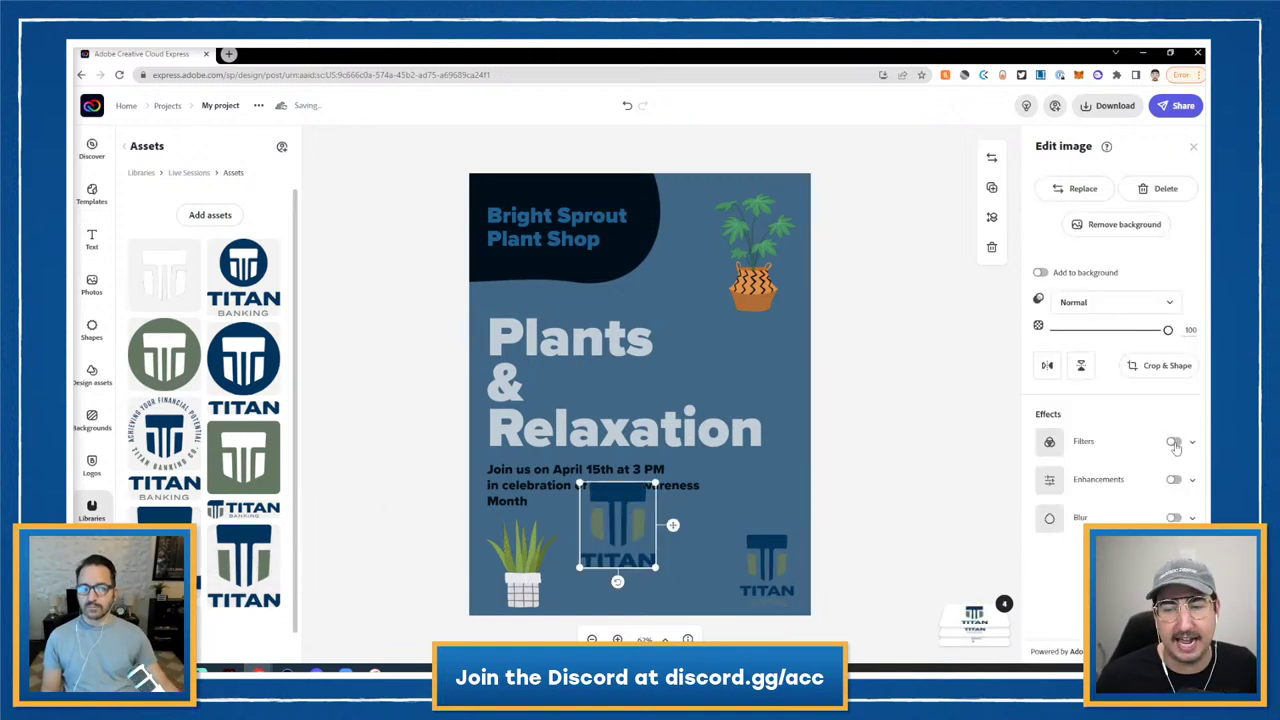
- Give the new TITAN logo a Duotone filter with white shadows and highlights
click(1174, 443)
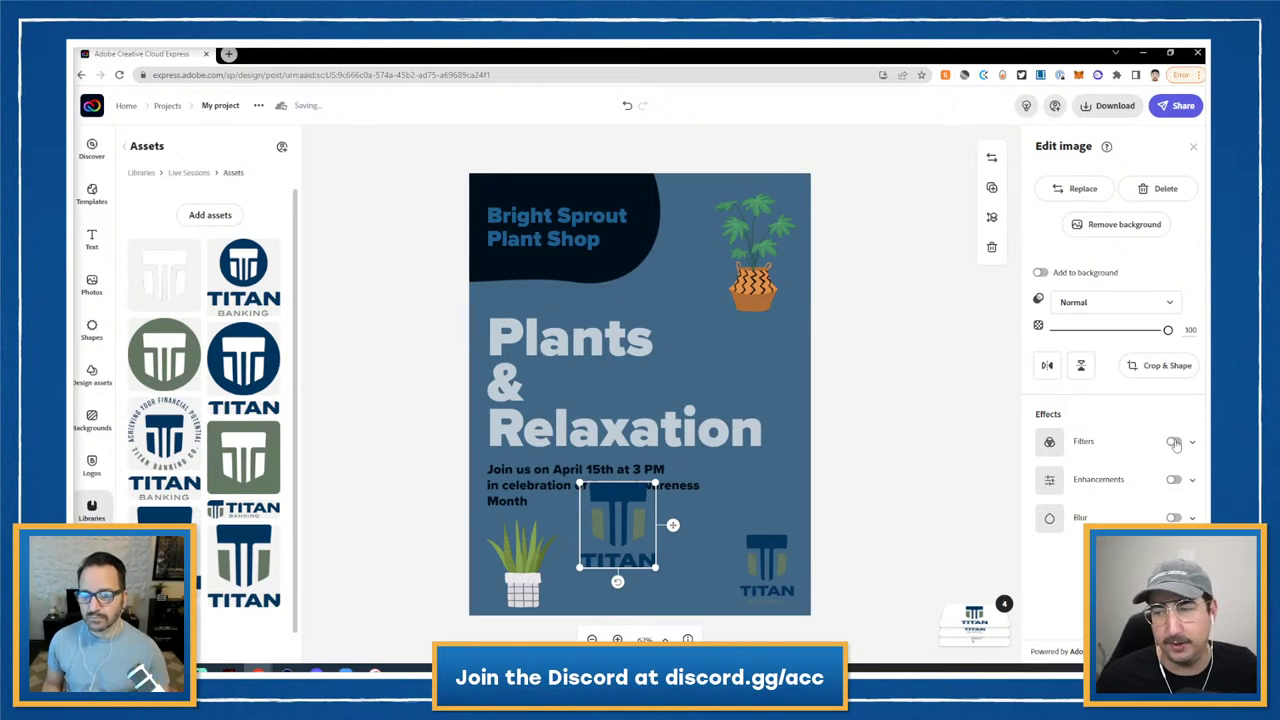
scroll(1068, 470, down, 2)
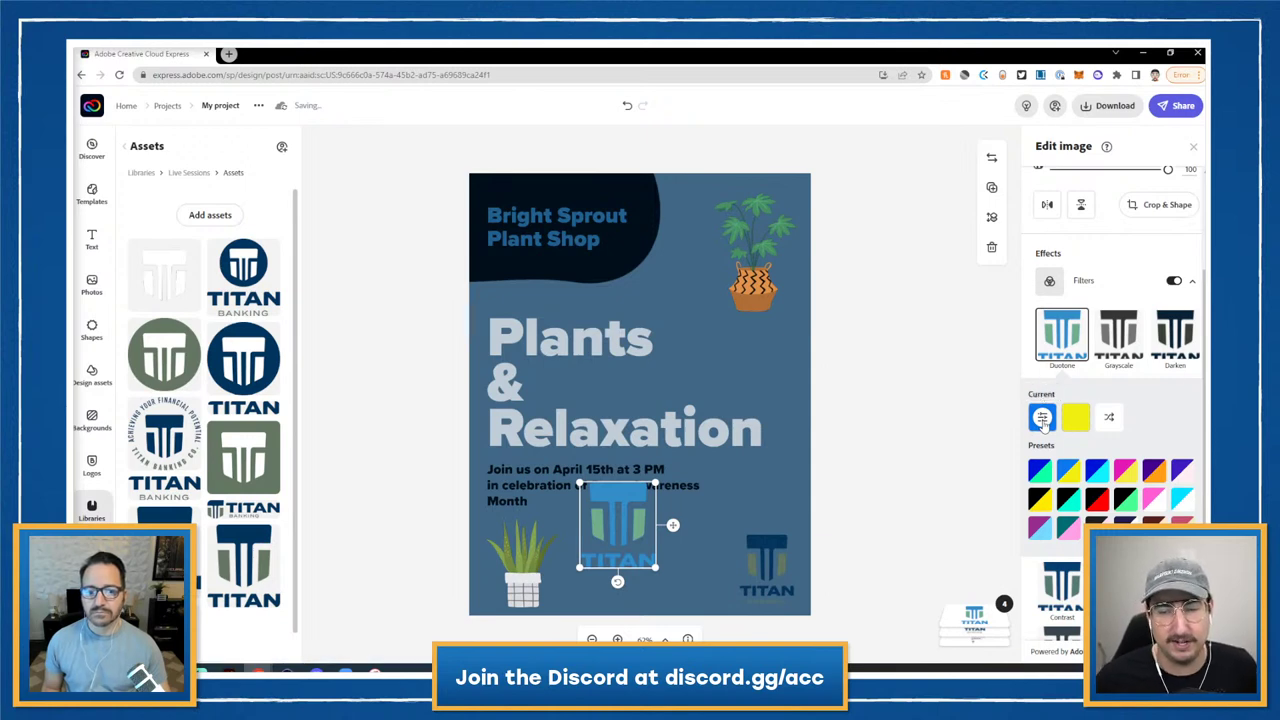
click(1042, 418)
click(1085, 232)
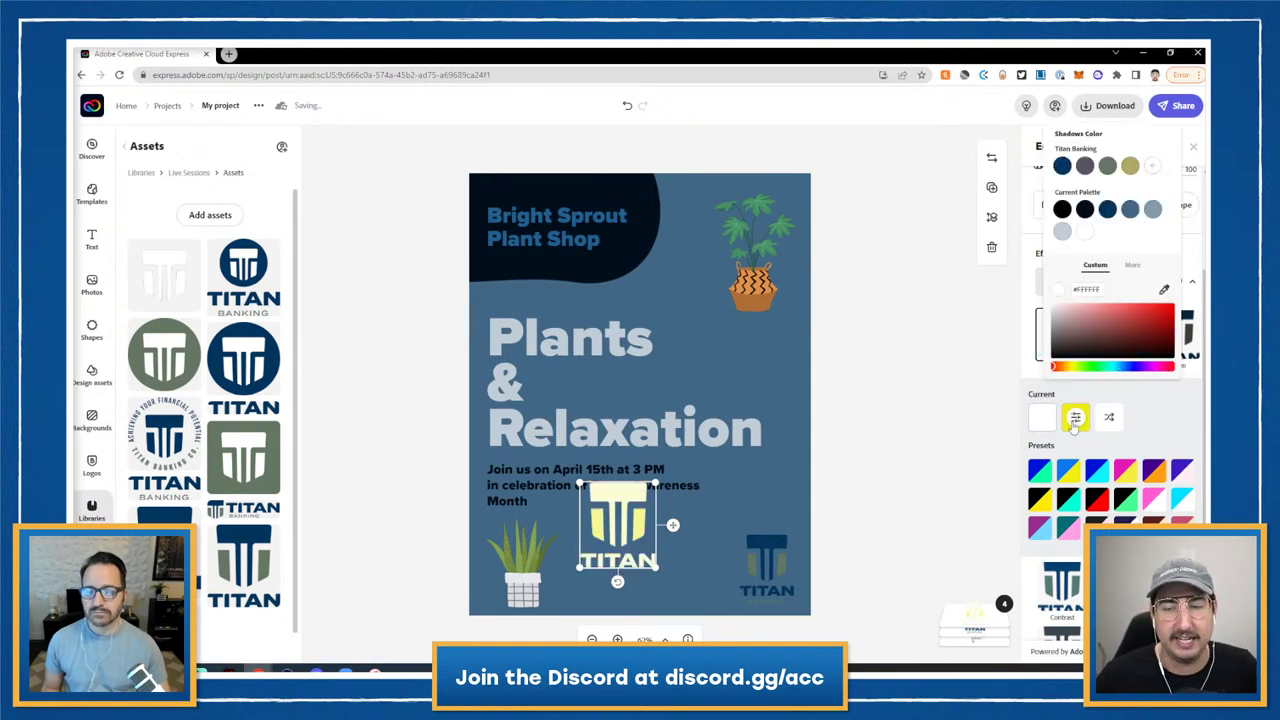
click(1074, 416)
click(1085, 232)
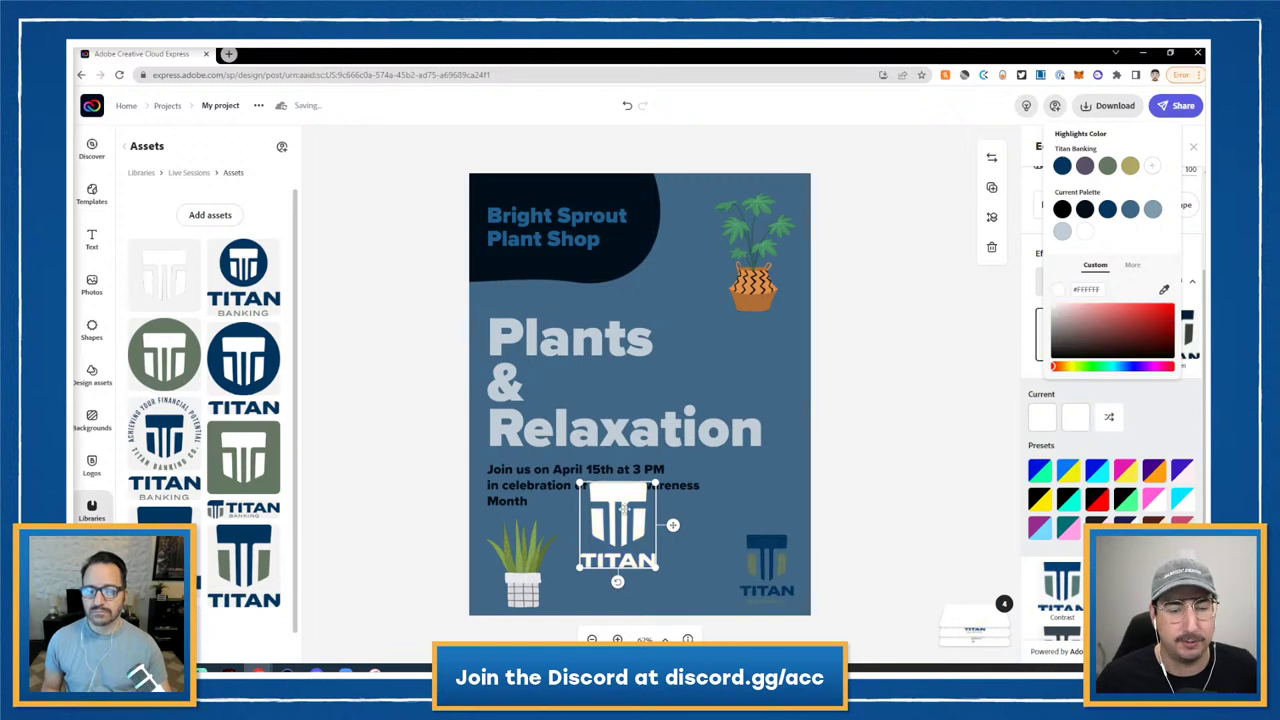
- Move the white logo to the bottom right, delete the dark logo, and resize it
click(760, 549)
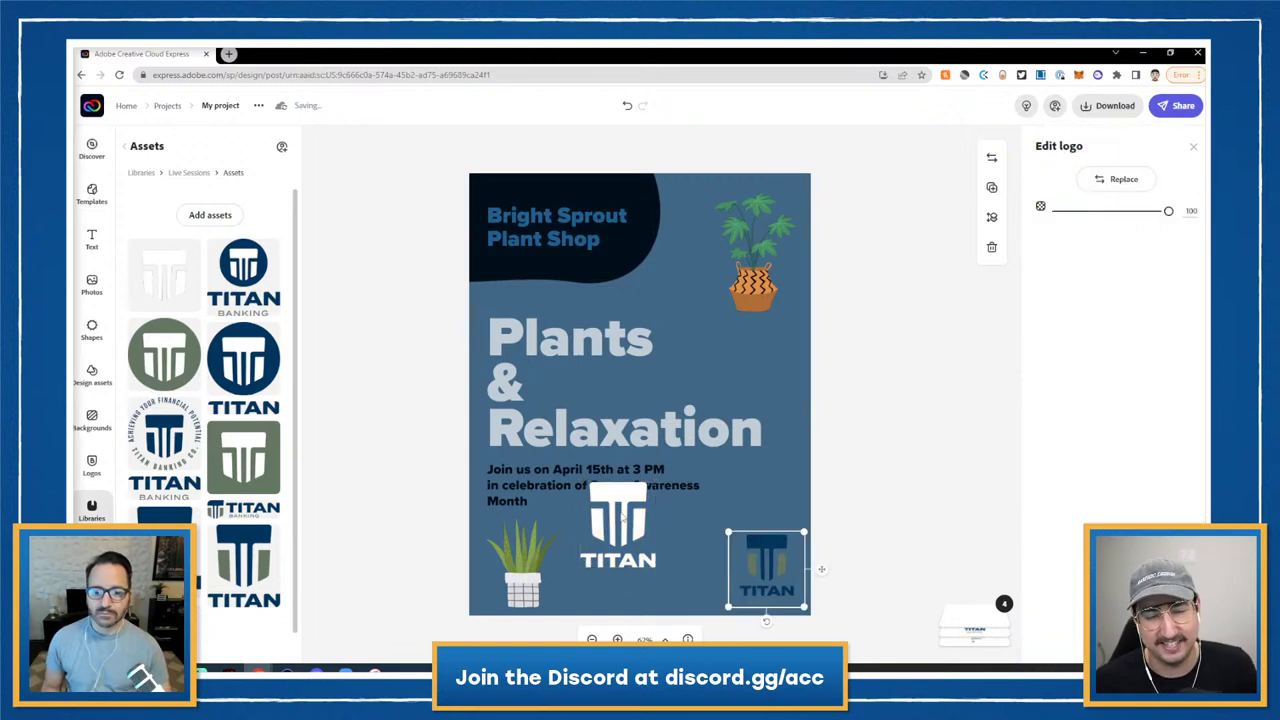
drag(622, 516, 741, 541)
key(Delete)
click(738, 527)
click(888, 525)
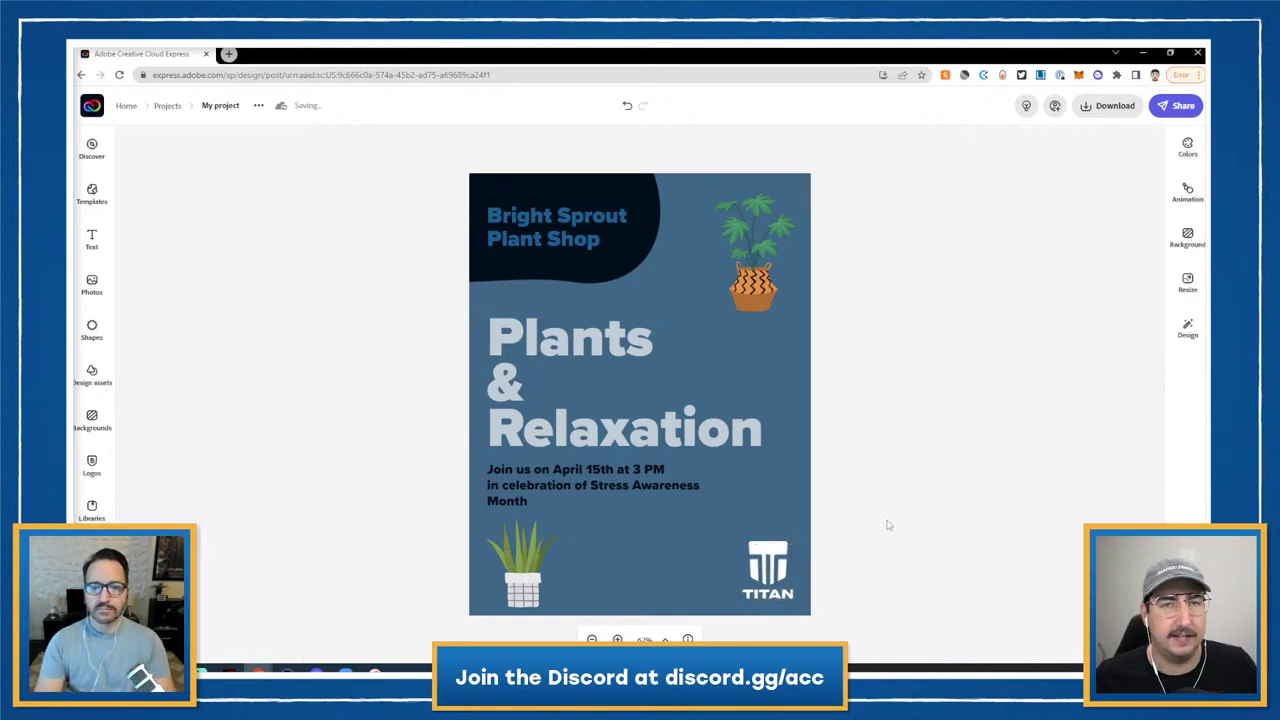
- Place the circular Titan seal at the poster centre with Multiply blend mode
click(92, 508)
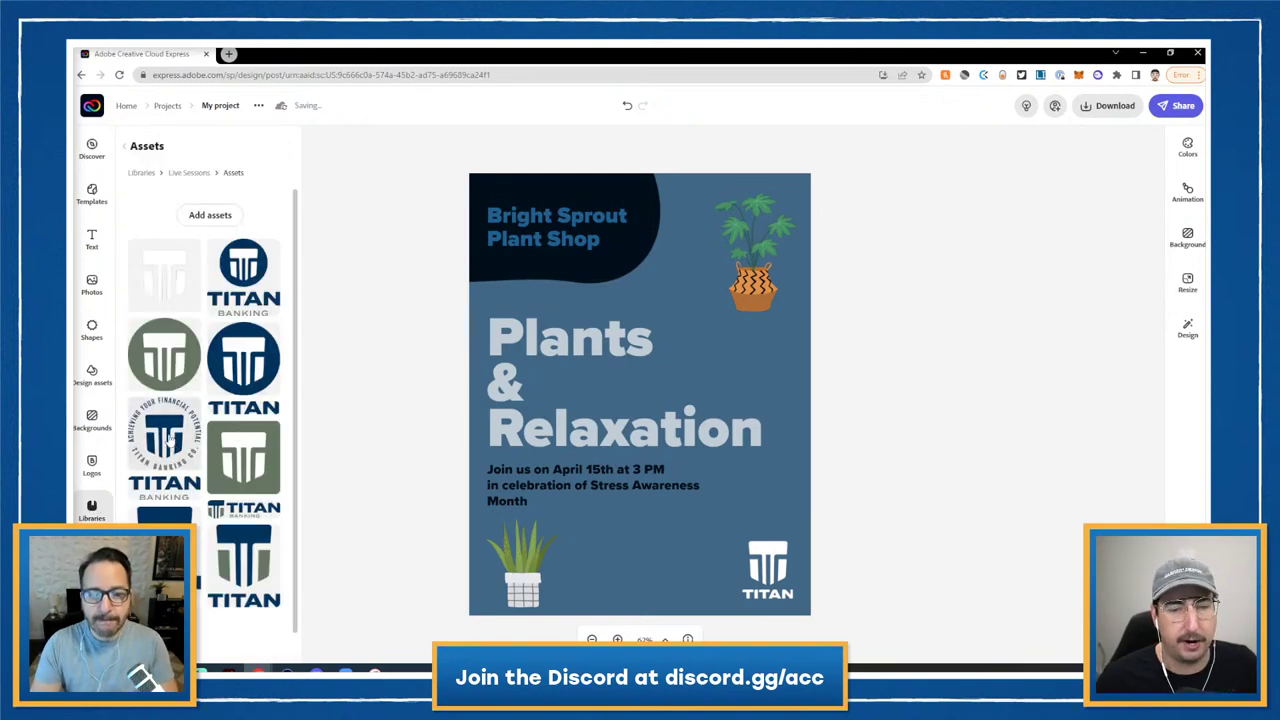
drag(170, 437, 588, 383)
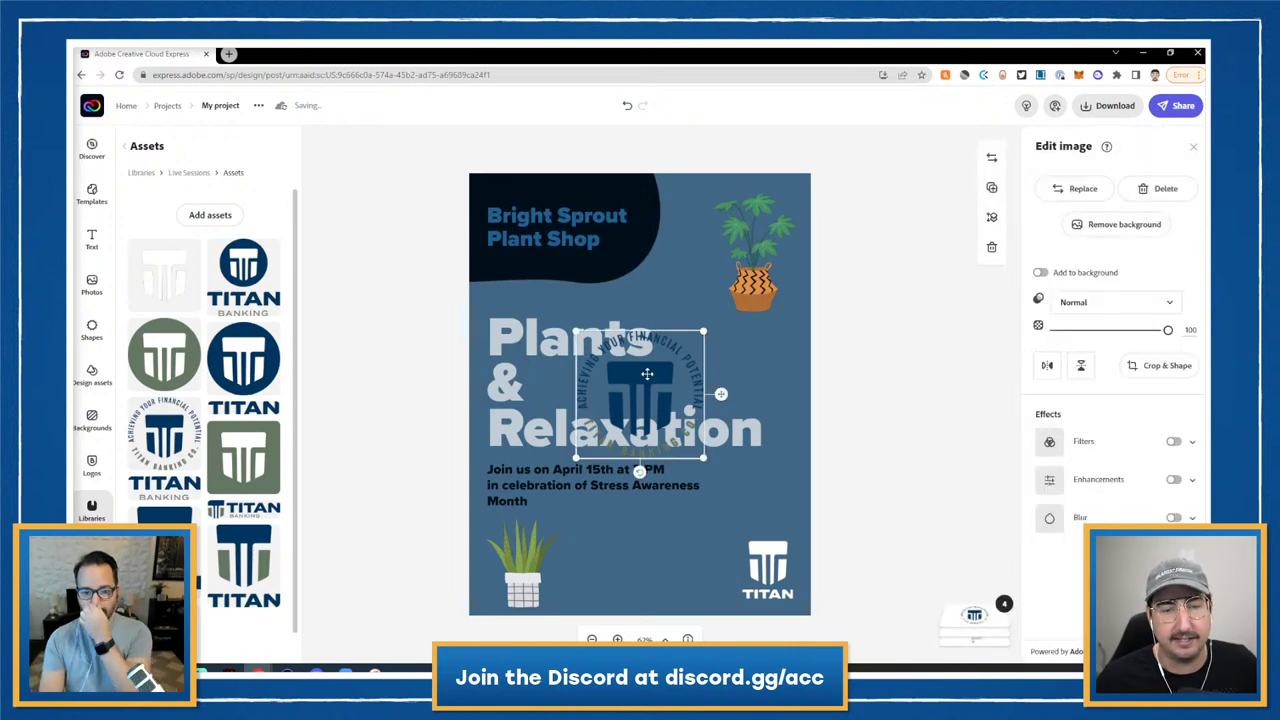
click(1113, 301)
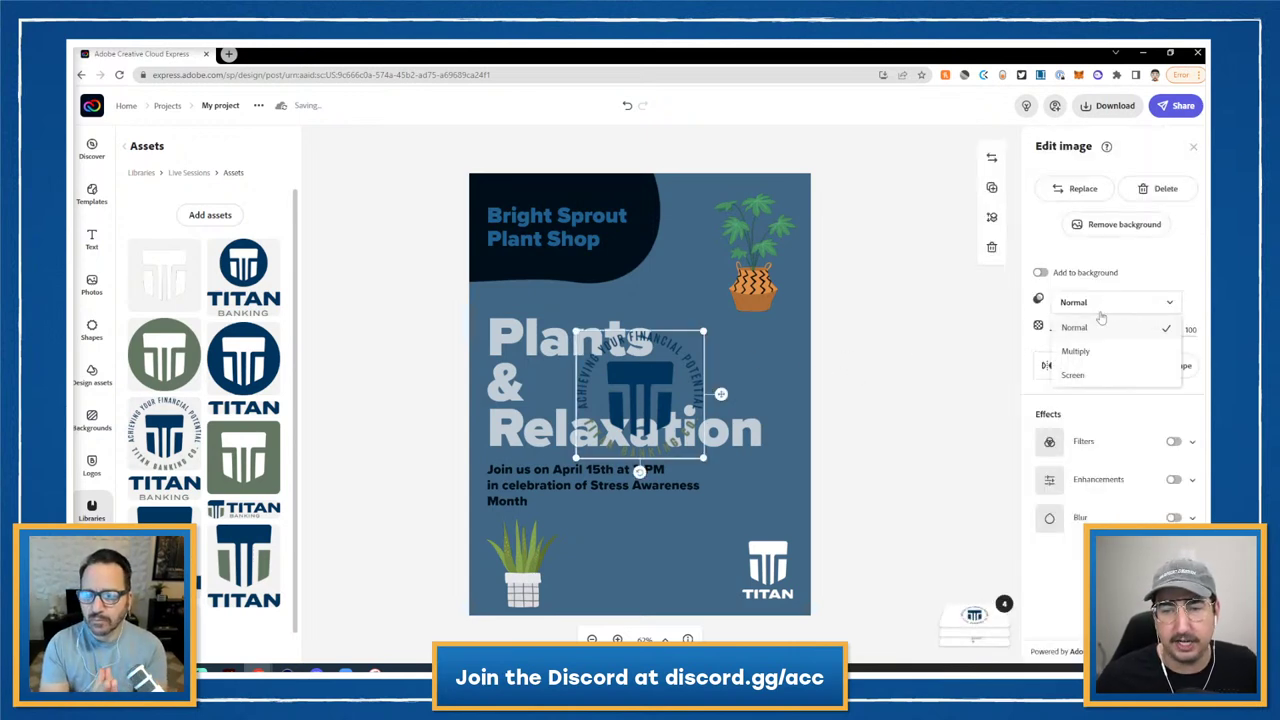
click(1092, 349)
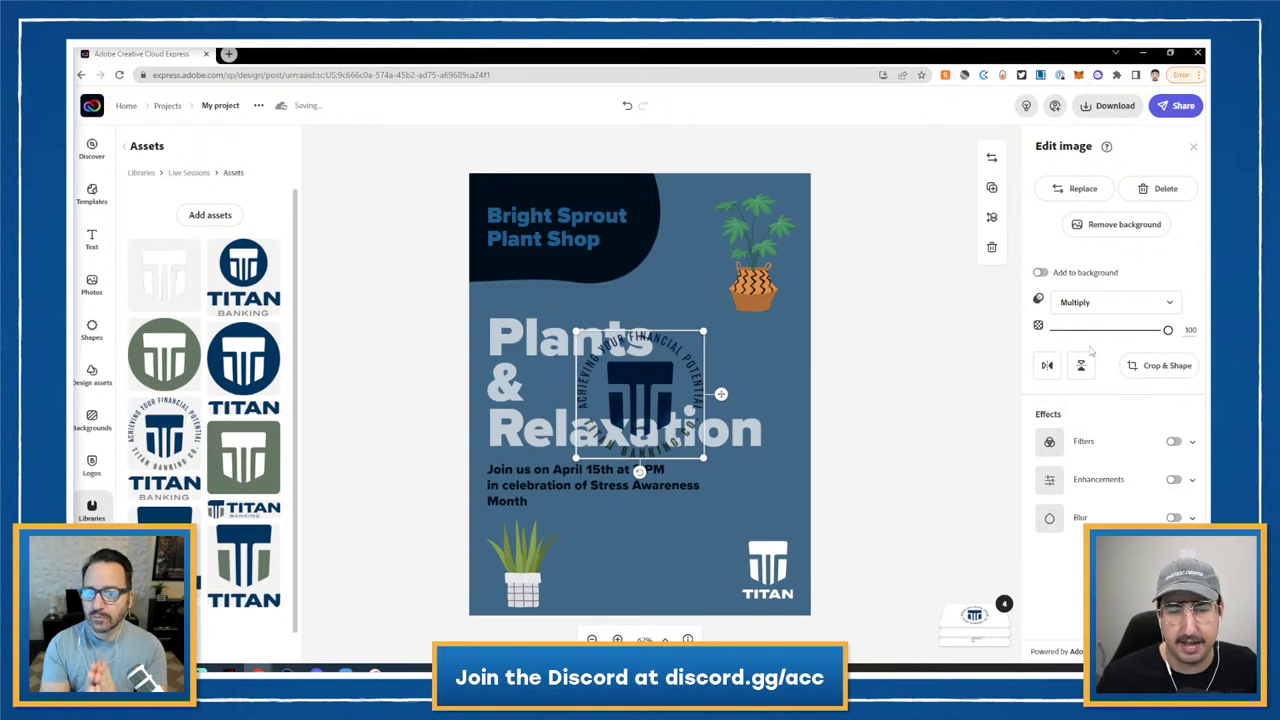
- Tint the seal with light grey Duotone shadows and highlights, and set opacity to 37
click(1173, 441)
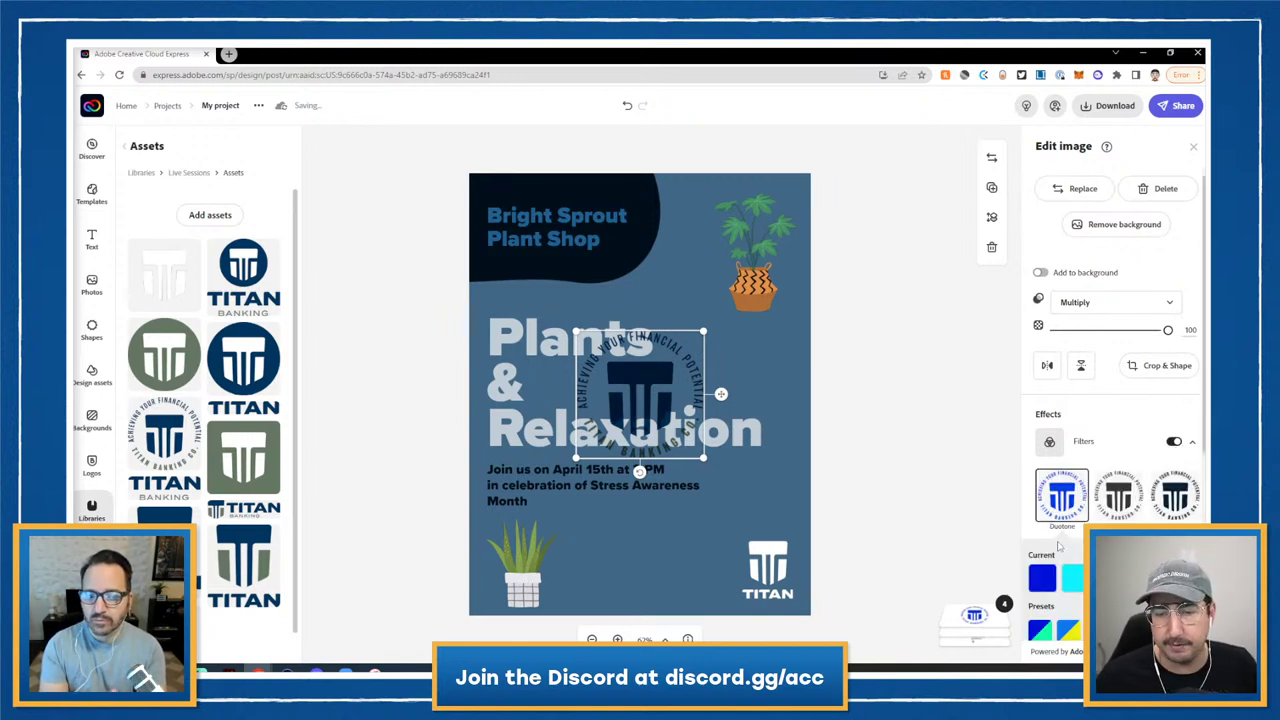
click(1042, 578)
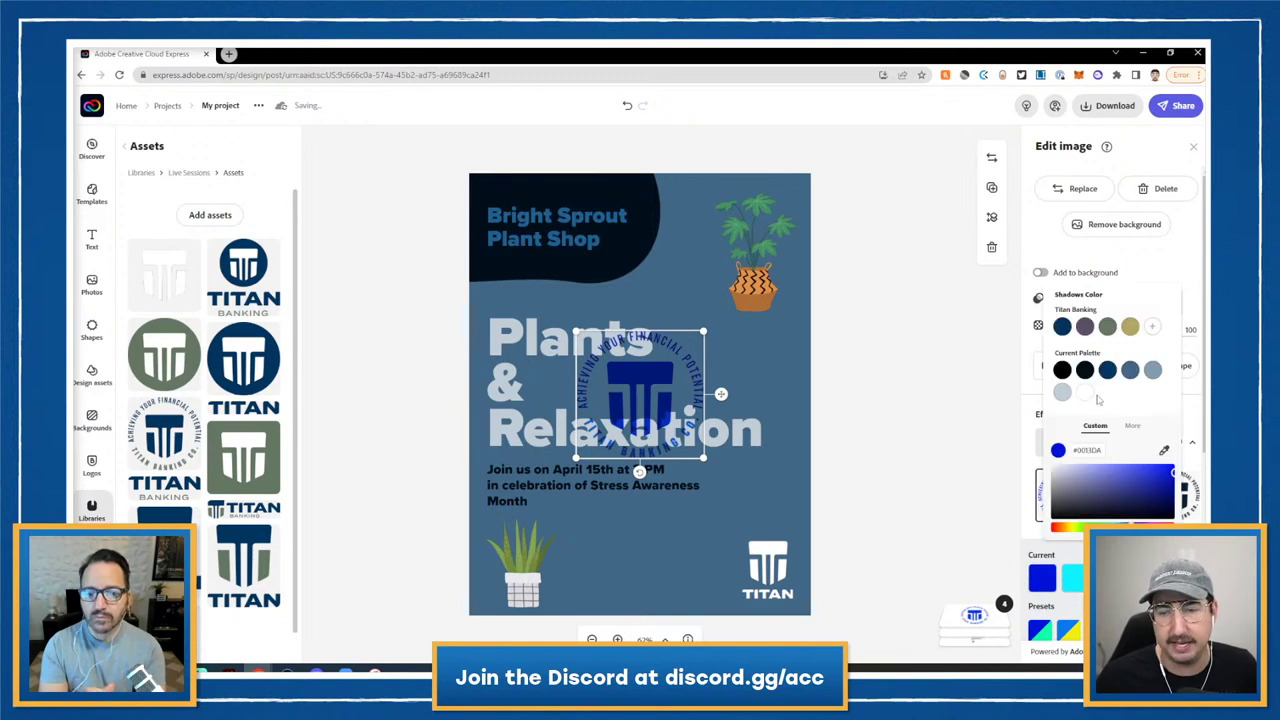
click(1064, 394)
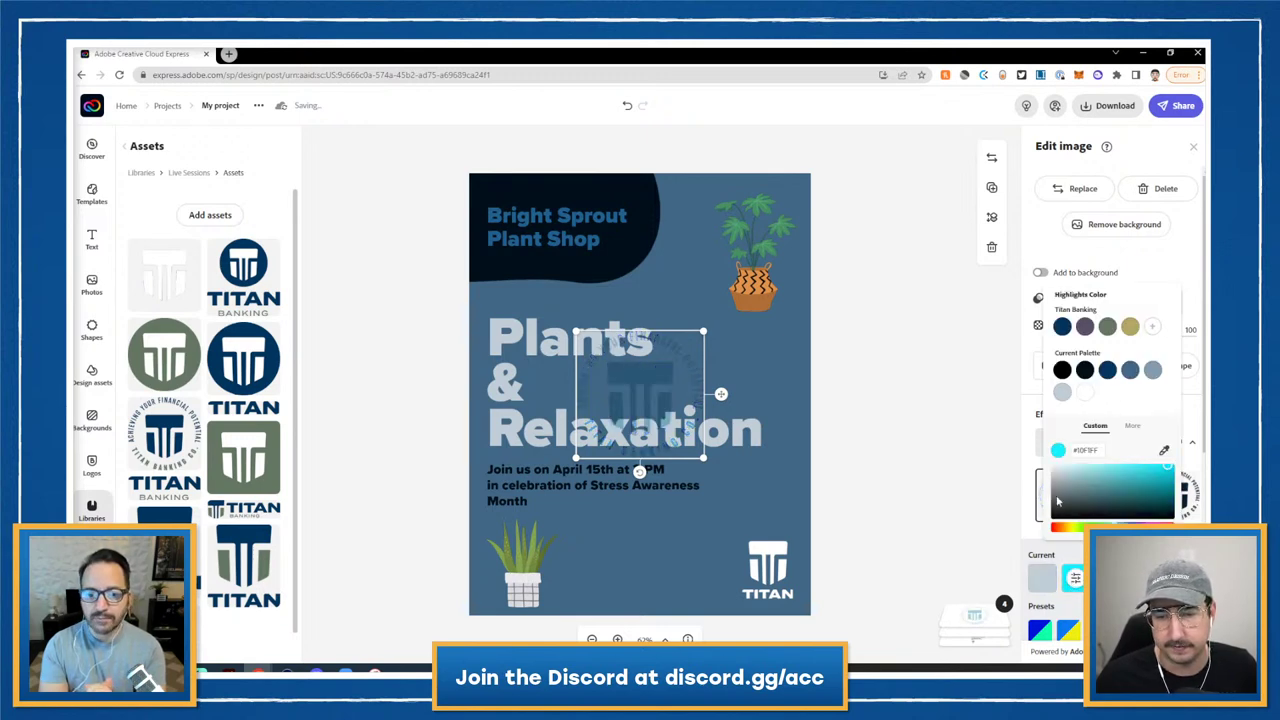
click(1063, 394)
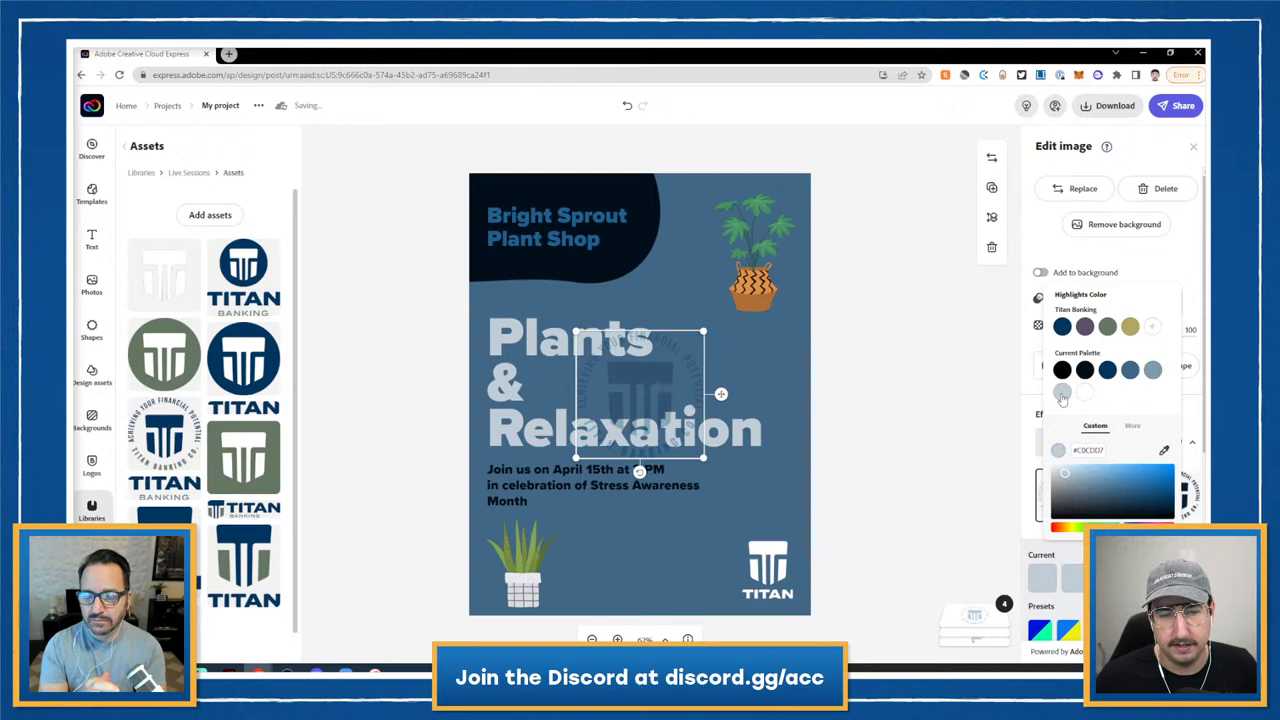
click(1030, 468)
drag(1166, 332, 1097, 333)
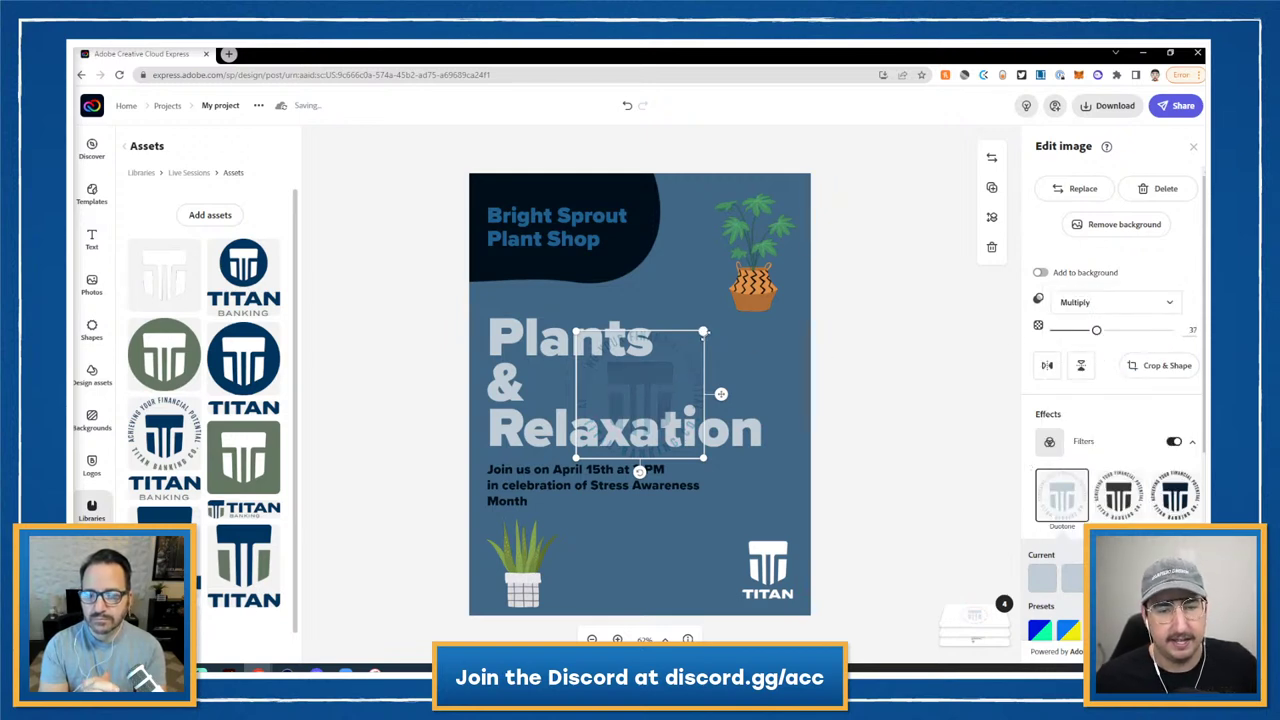
- Enlarge the seal, shift it up-right, and layer it behind the potted plant
drag(703, 331, 791, 272)
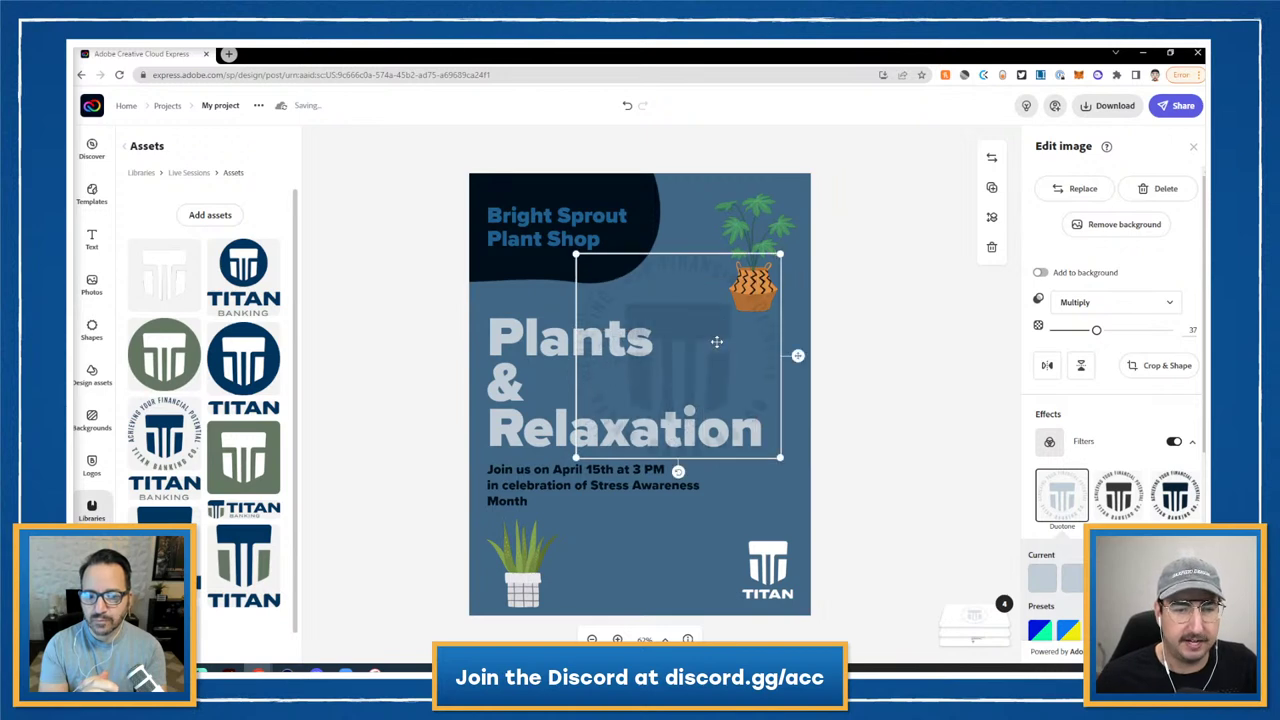
mouse_move(717, 323)
mouse_down()
mouse_move(705, 362)
mouse_move(735, 297)
mouse_move(733, 326)
mouse_up()
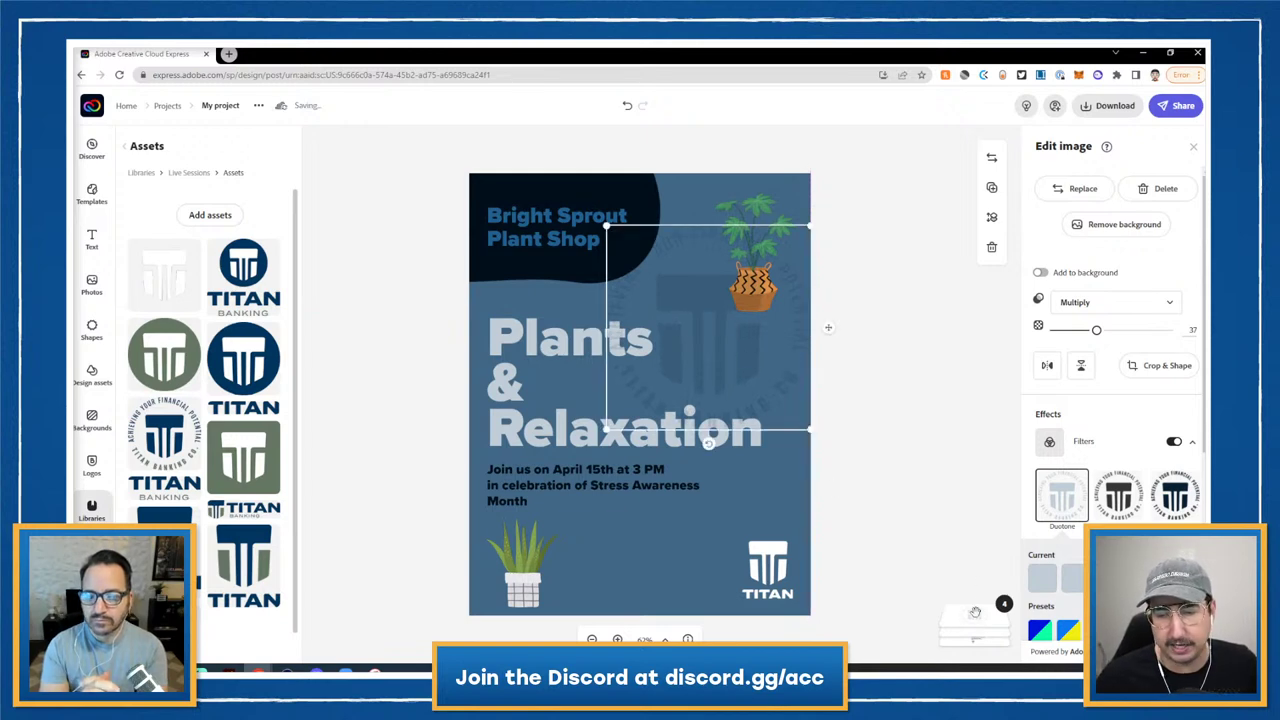
mouse_move(976, 617)
drag(973, 518, 976, 578)
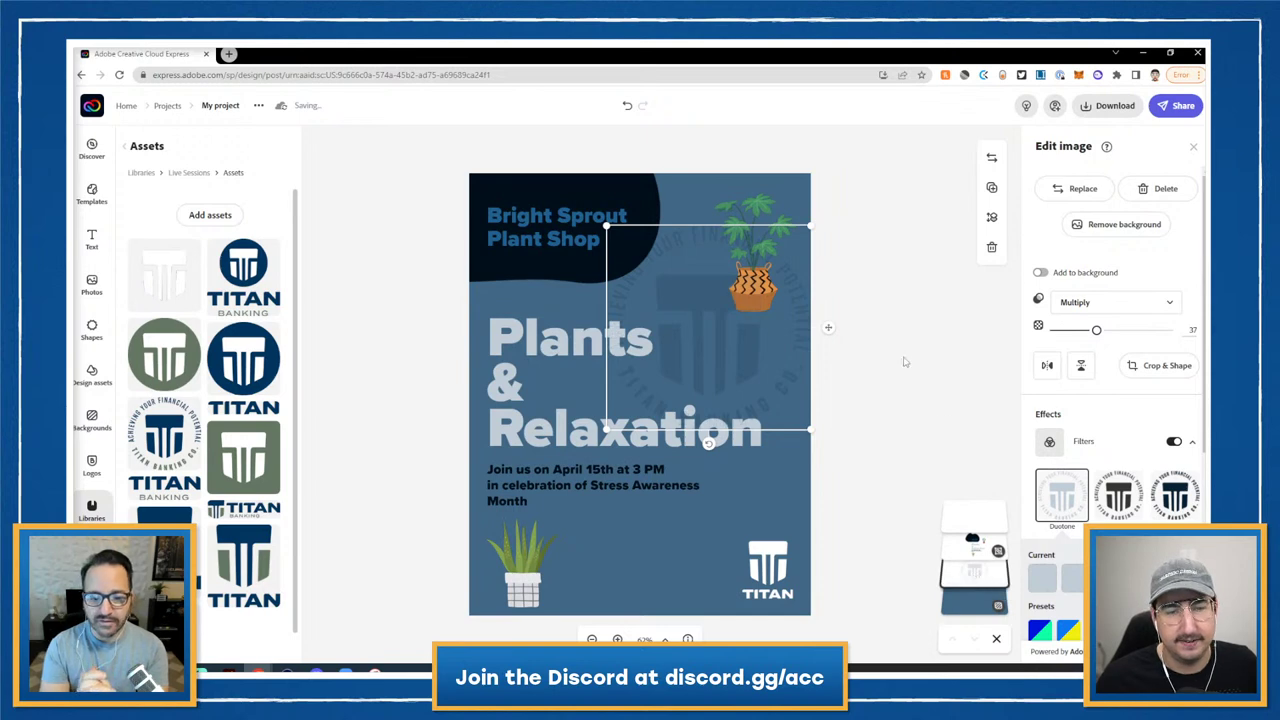
click(906, 362)
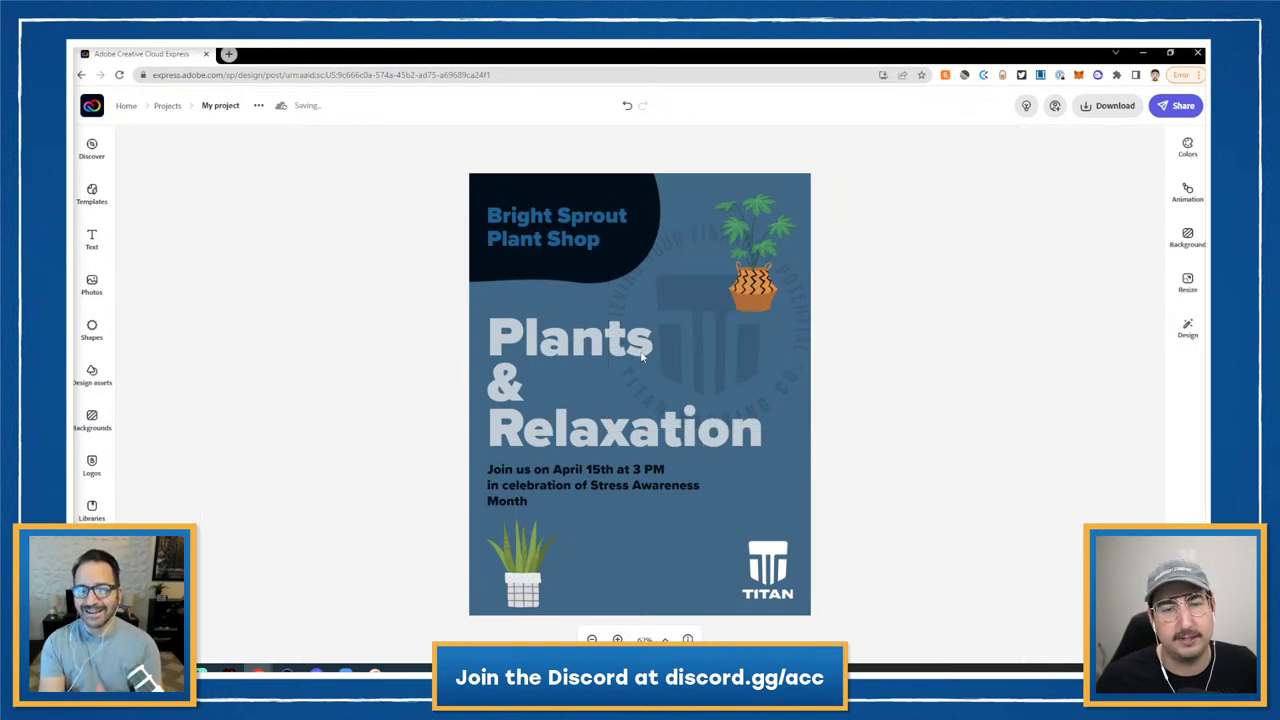
- Select the faint seal, then deselect everything to review the finished poster
click(673, 292)
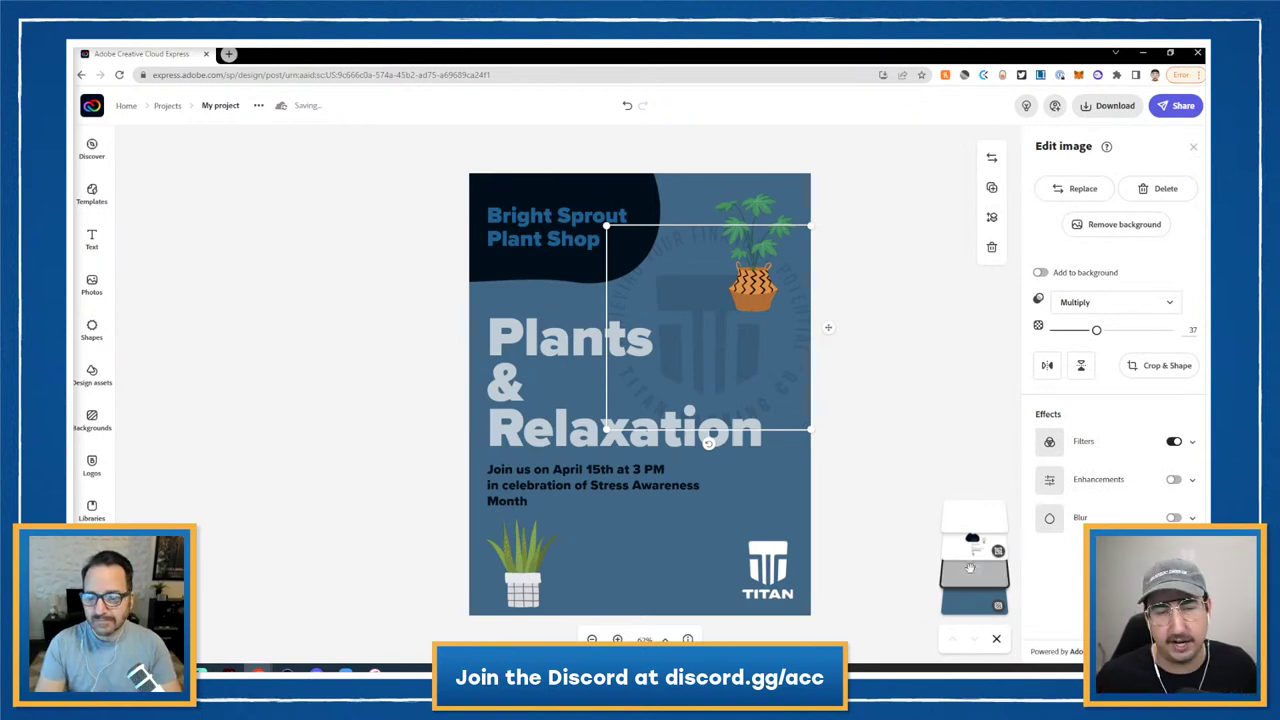
click(755, 209)
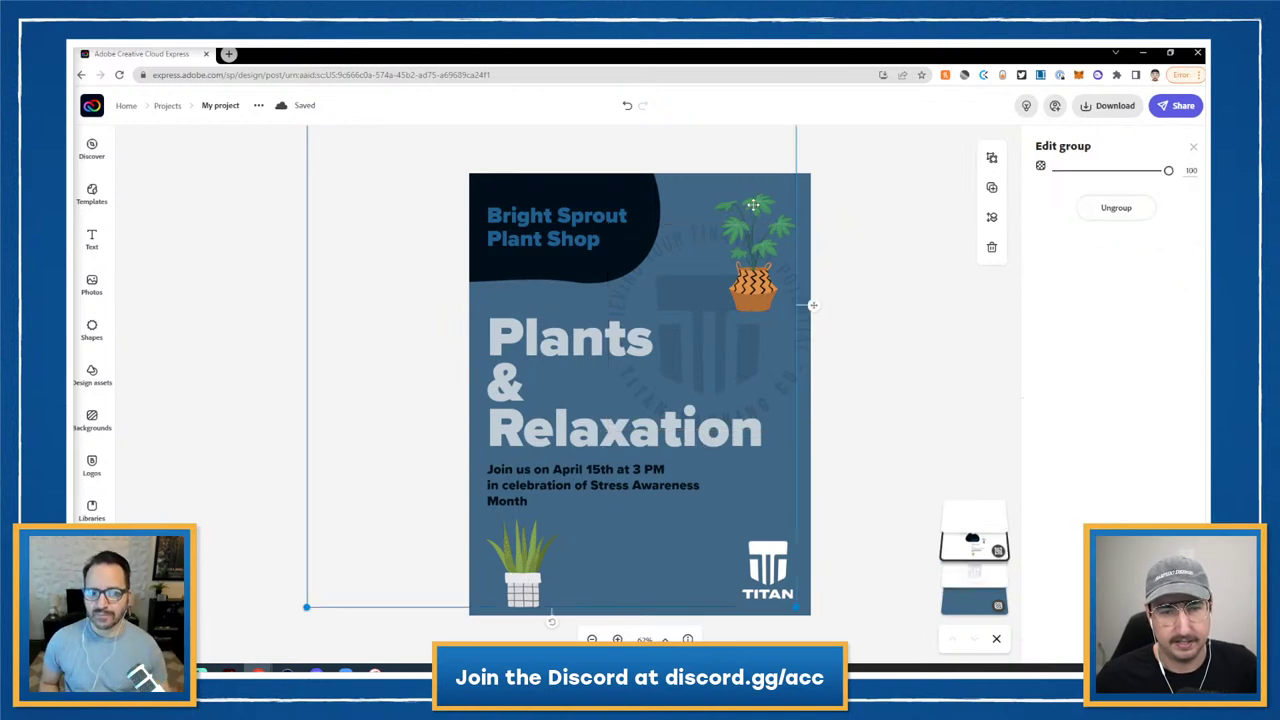
click(224, 207)
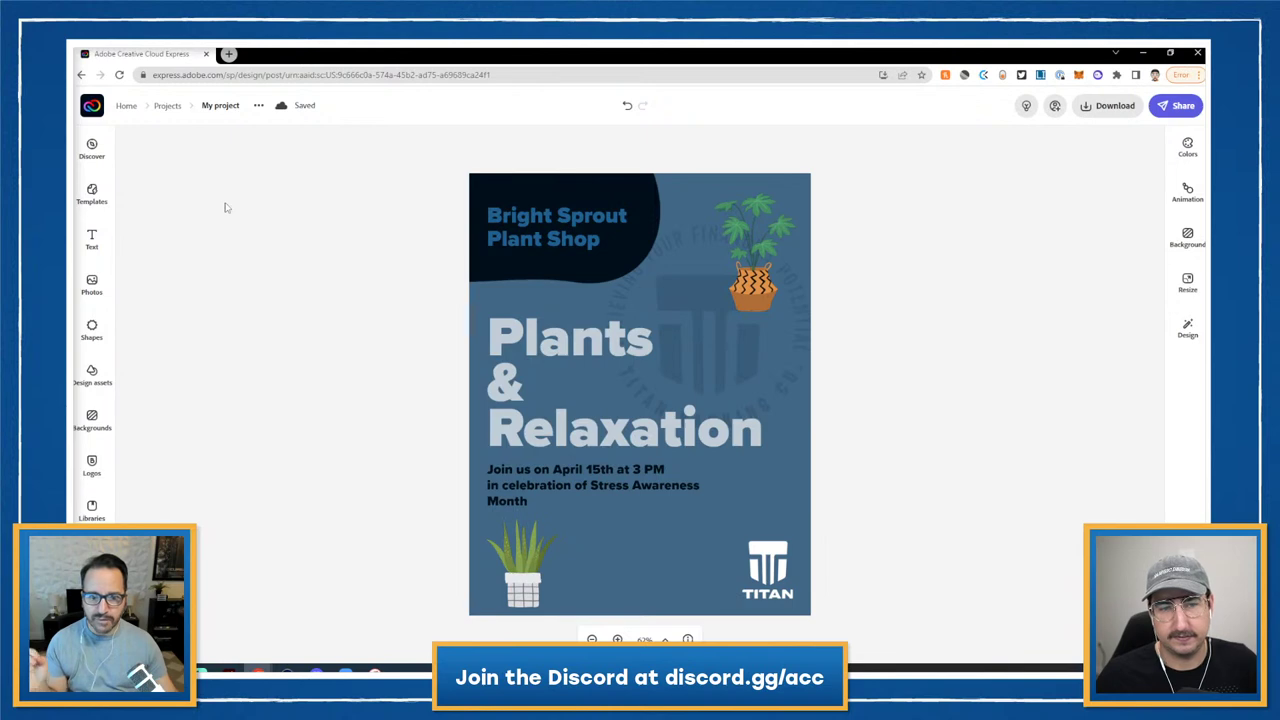
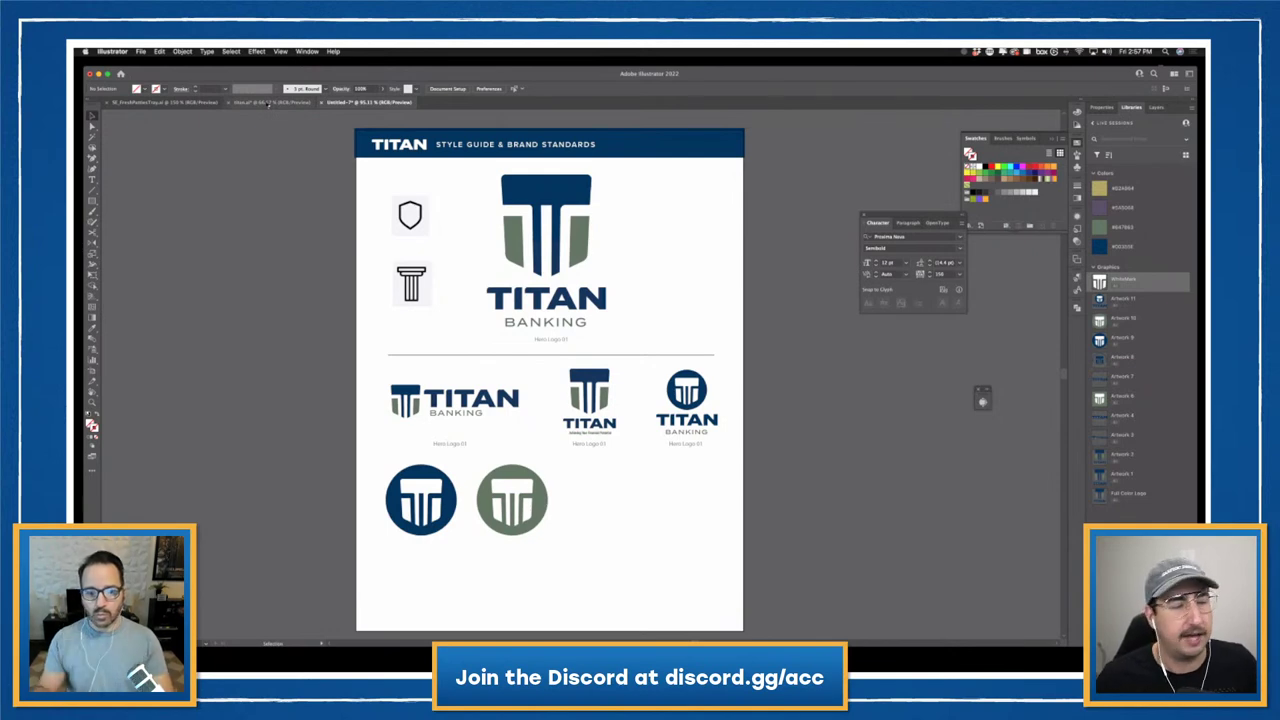
- Duplicate the style guide artboard so an identical copy sits to the right of the original
drag(317, 325, 241, 317)
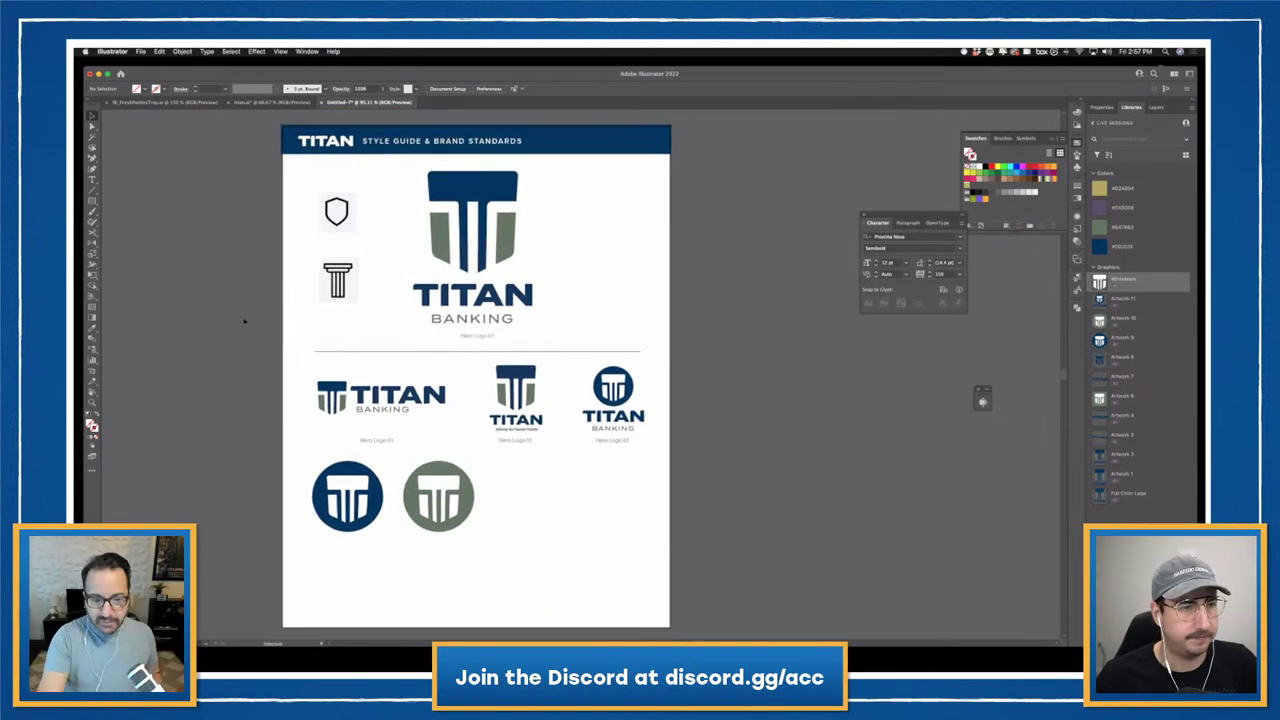
scroll(302, 328, right, 2)
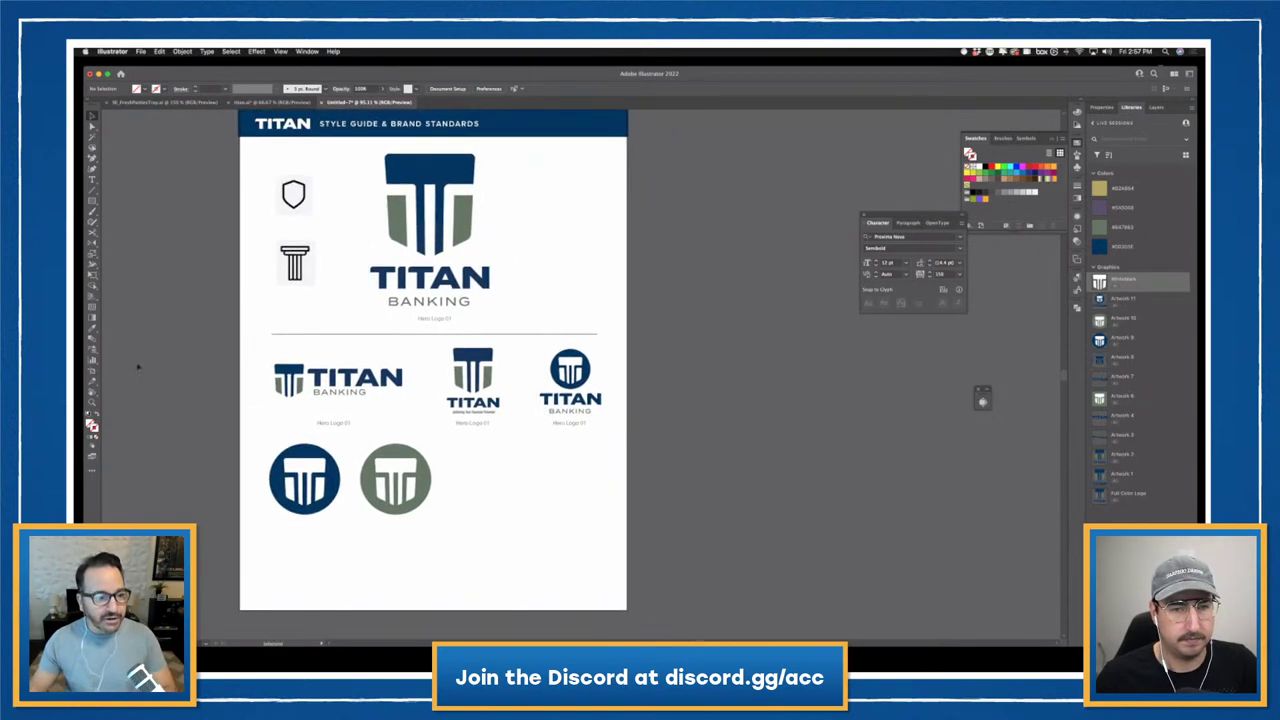
click(92, 370)
drag(326, 287, 740, 287)
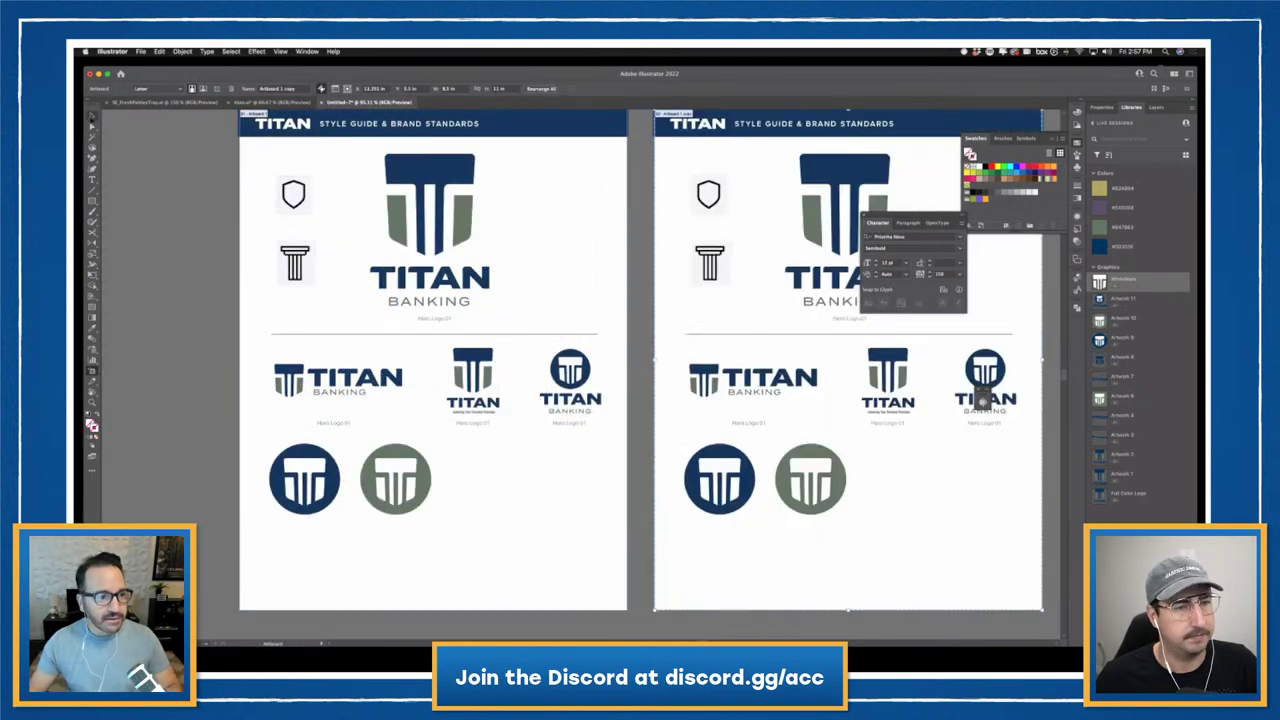
key(Escape)
- Bring both pages into view and select the shield icon
drag(244, 275, 358, 280)
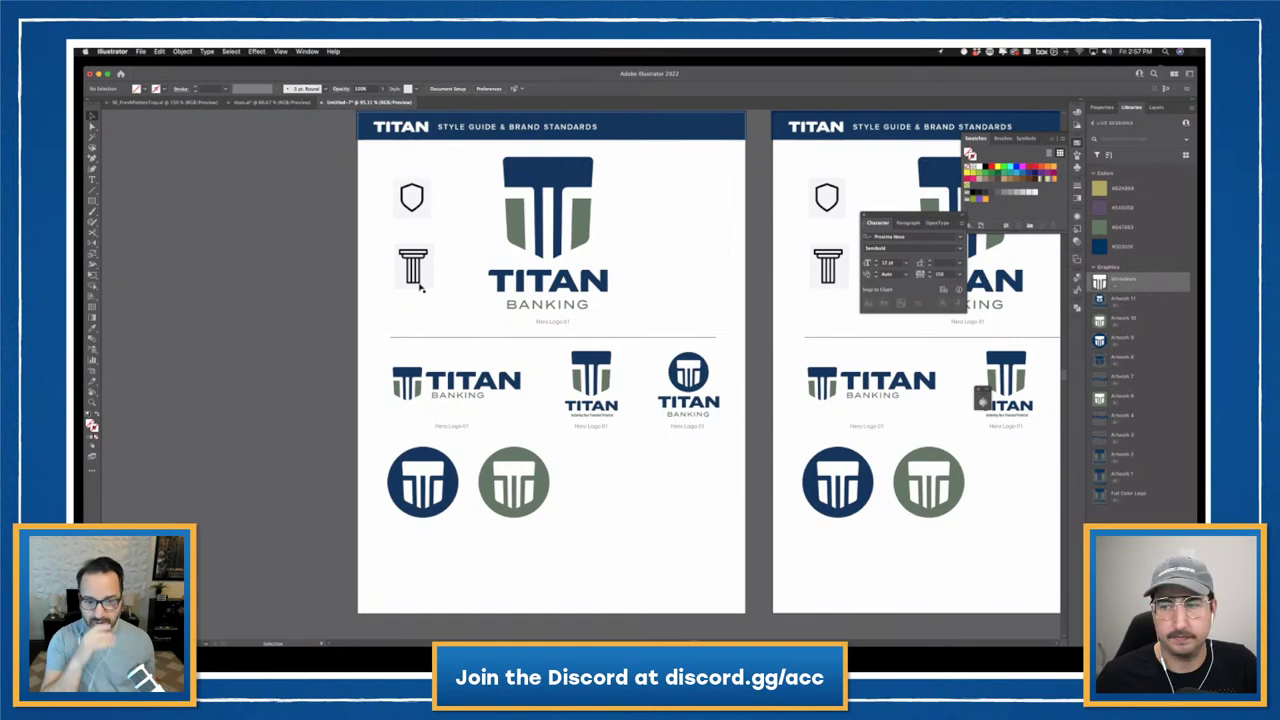
scroll(428, 230, up, 3)
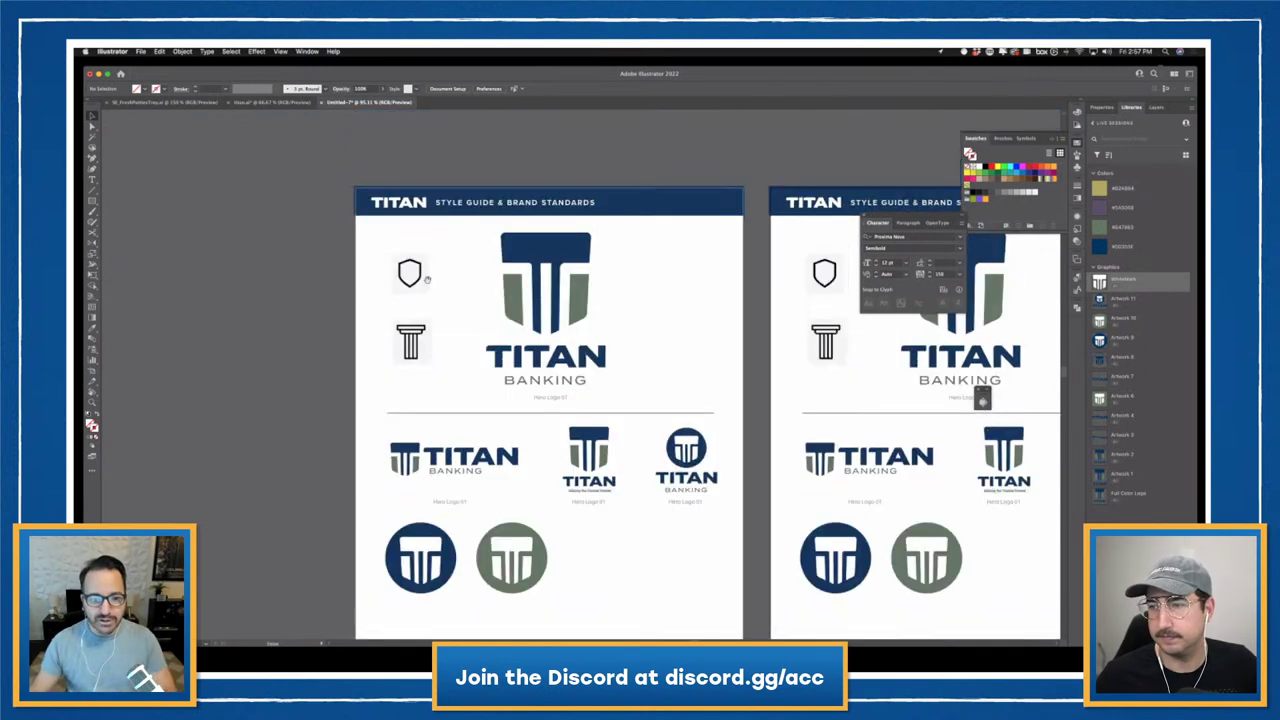
scroll(433, 210, down, 3)
scroll(435, 215, up, 1)
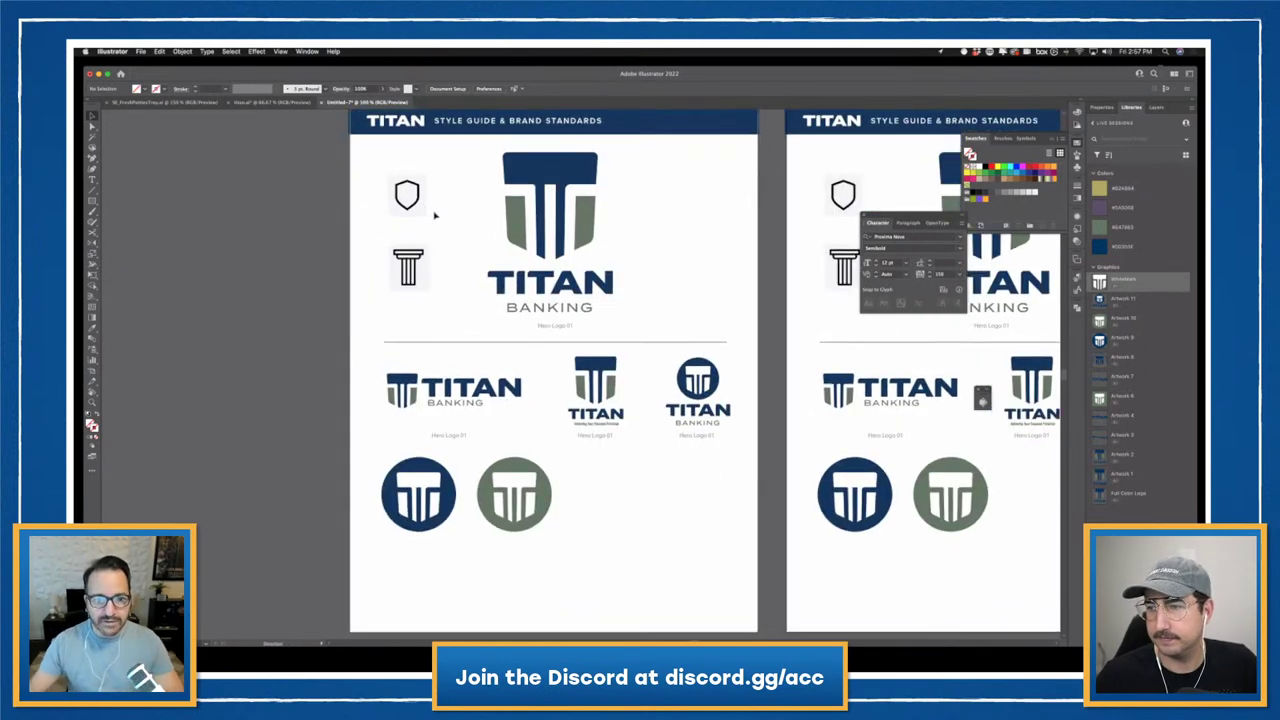
click(407, 200)
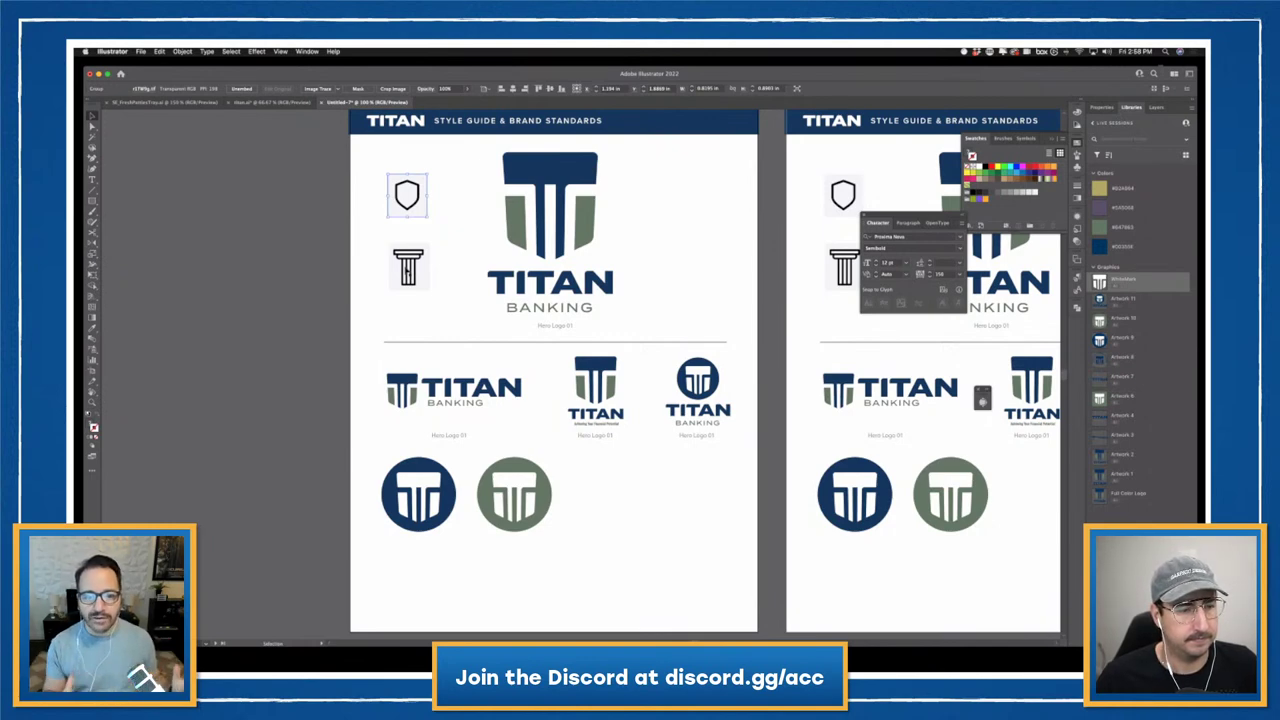
- Renumber the three hero logo captions to Hero Logo 02, 03 and 04
scroll(600, 440, down, 2)
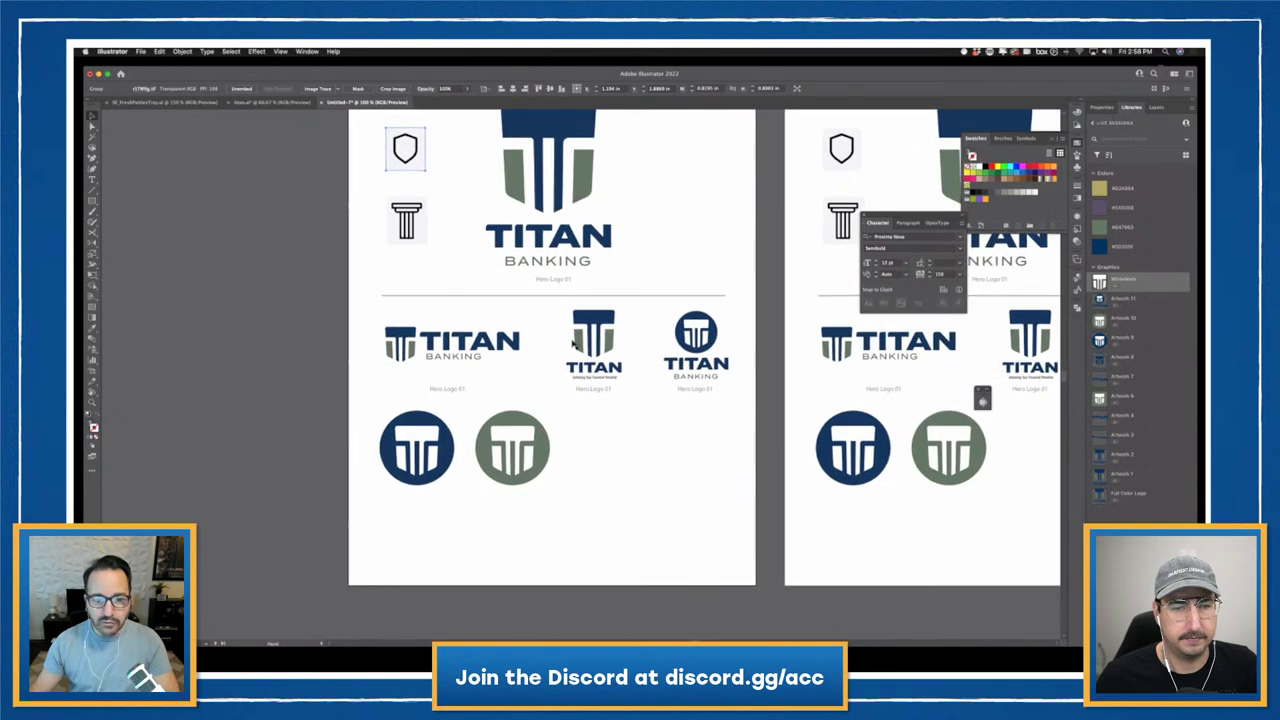
triple_click(560, 286)
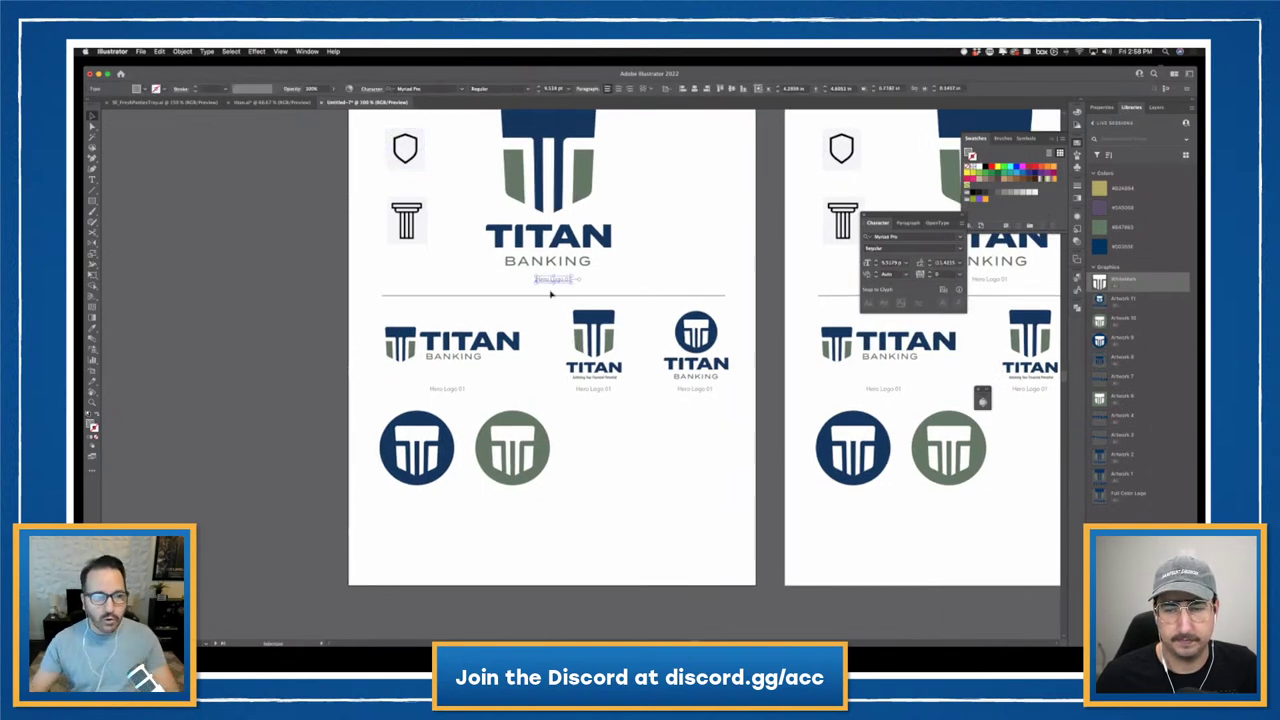
key(t)
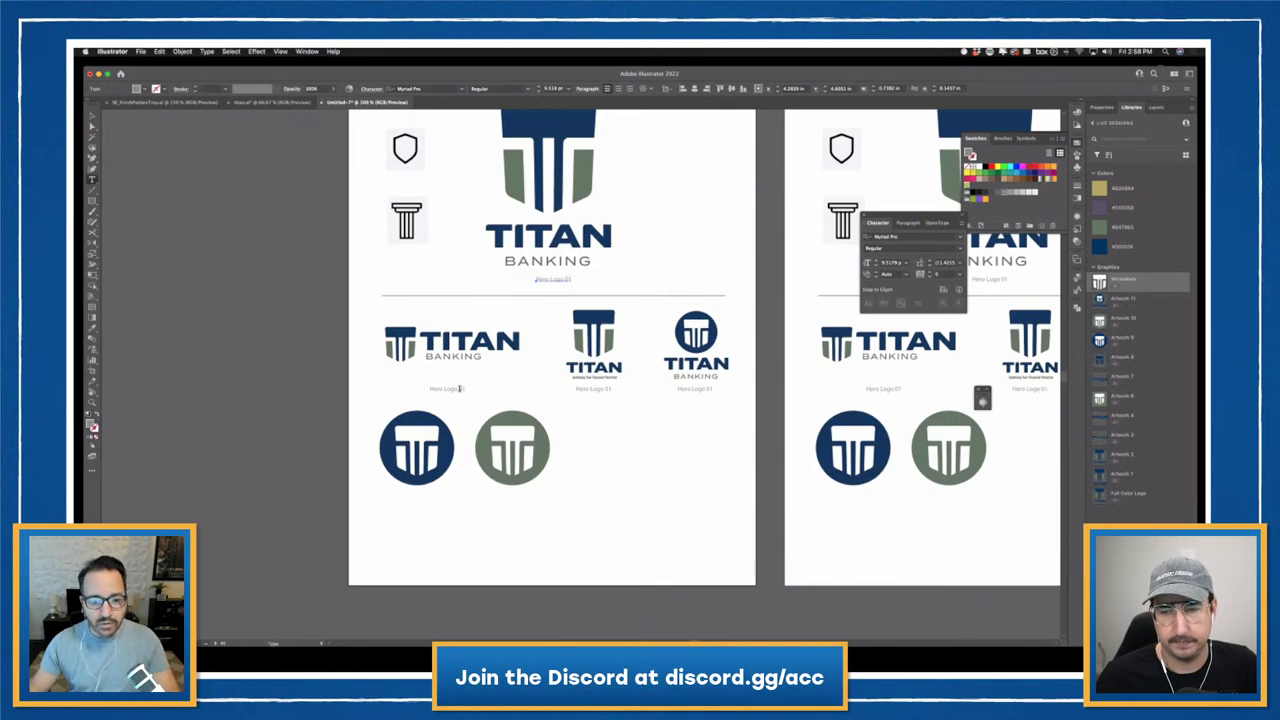
double_click(461, 388)
text(02)
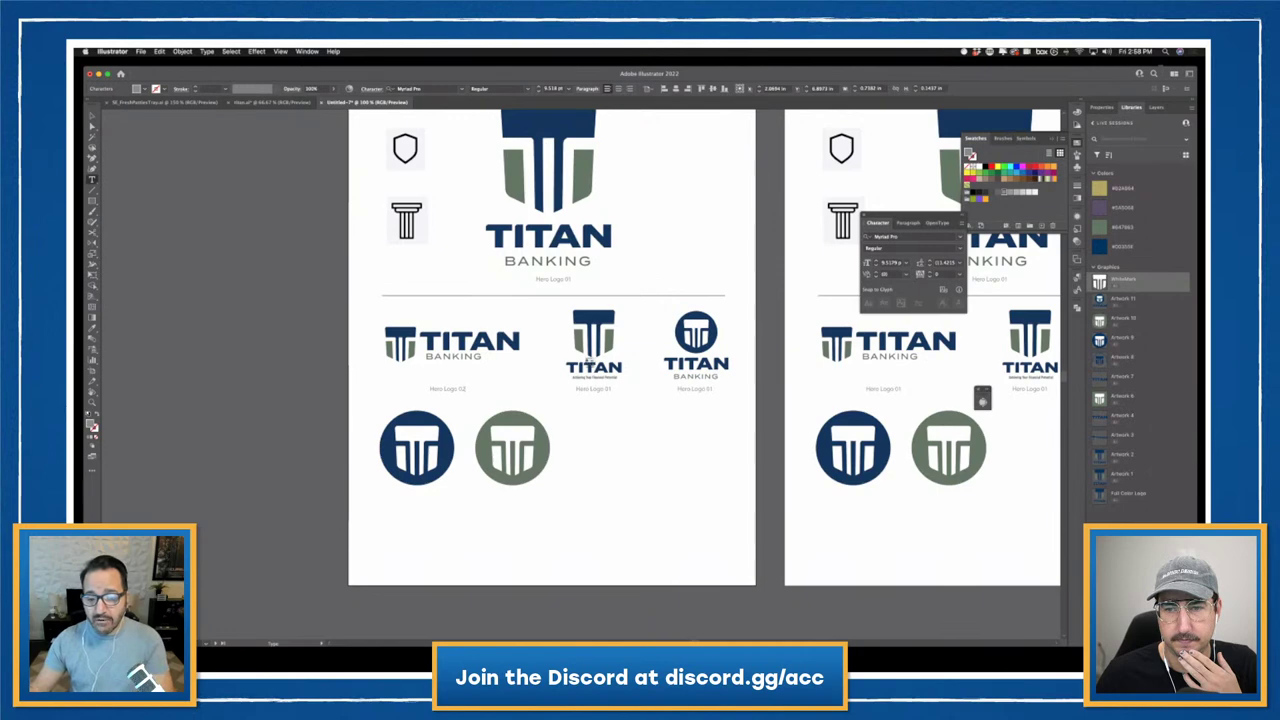
double_click(606, 388)
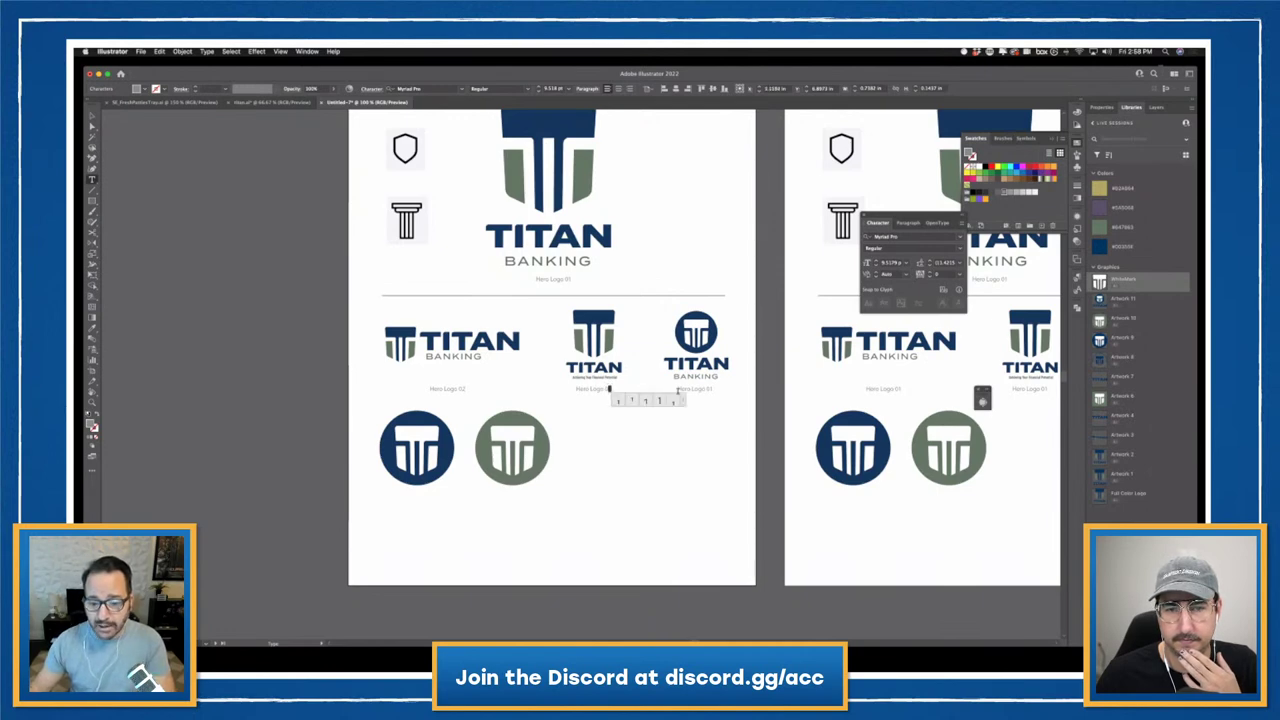
text(3)
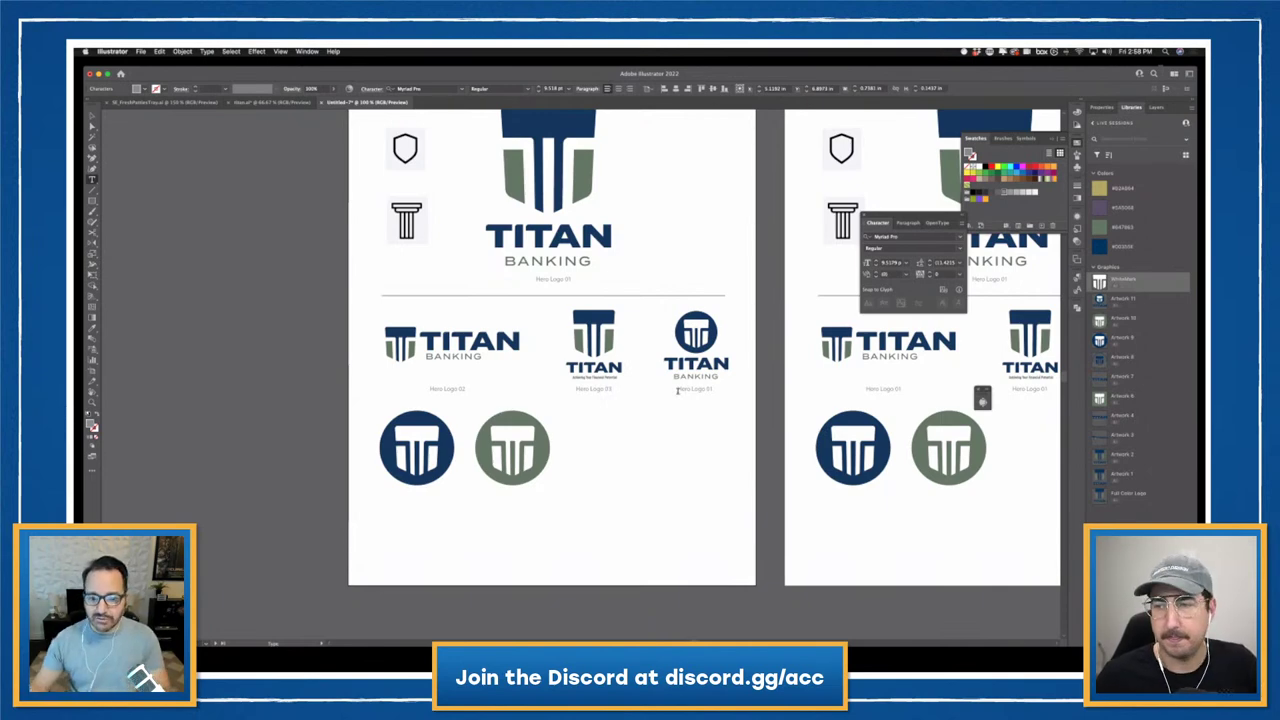
double_click(711, 389)
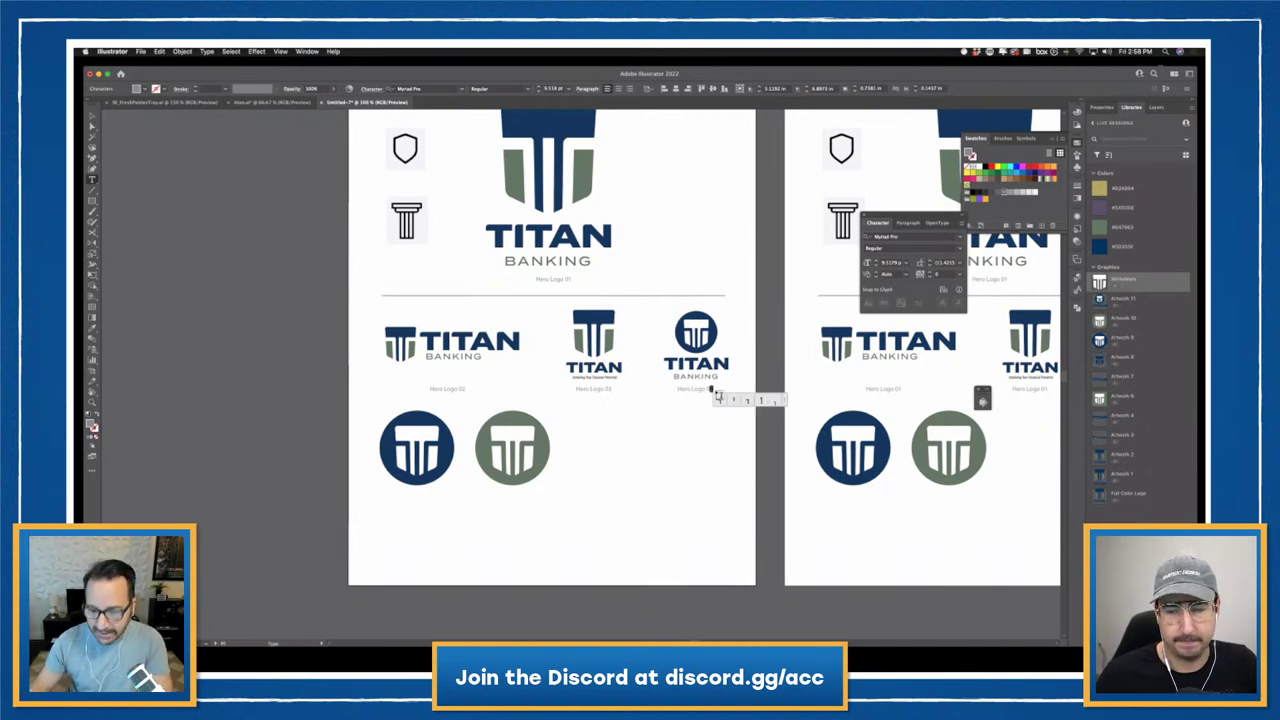
text(4)
key(Escape)
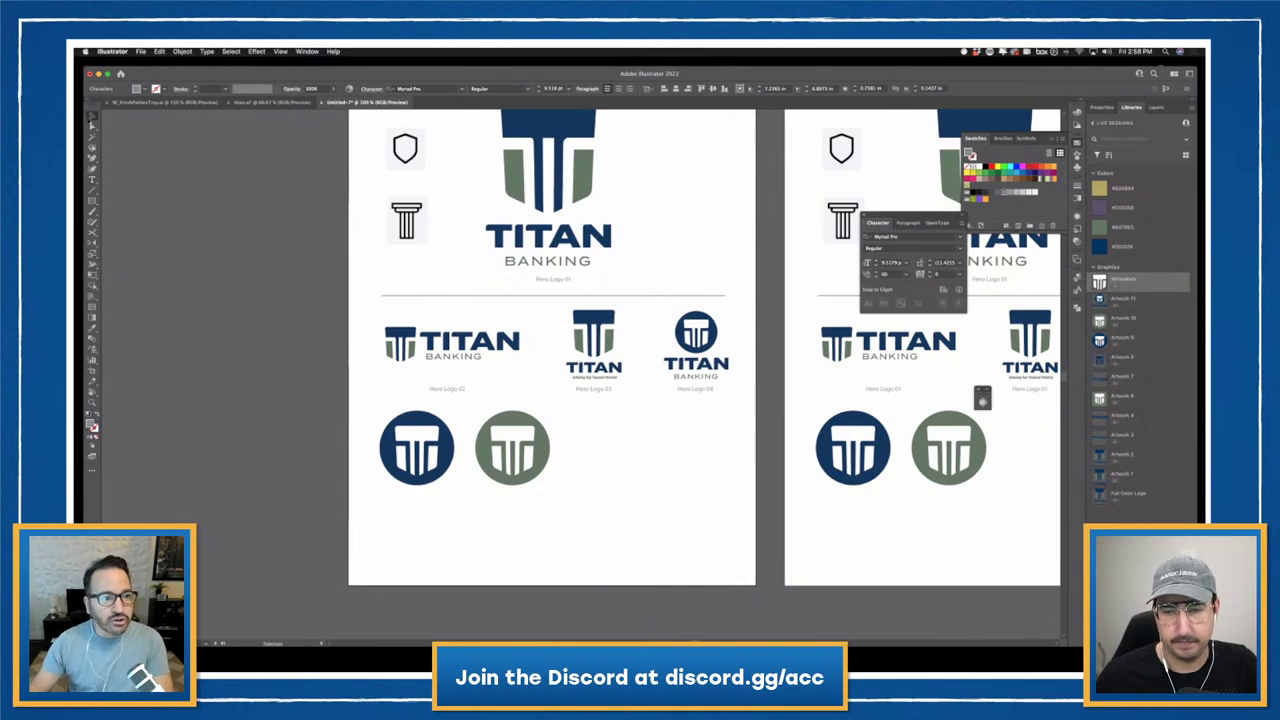
click(216, 313)
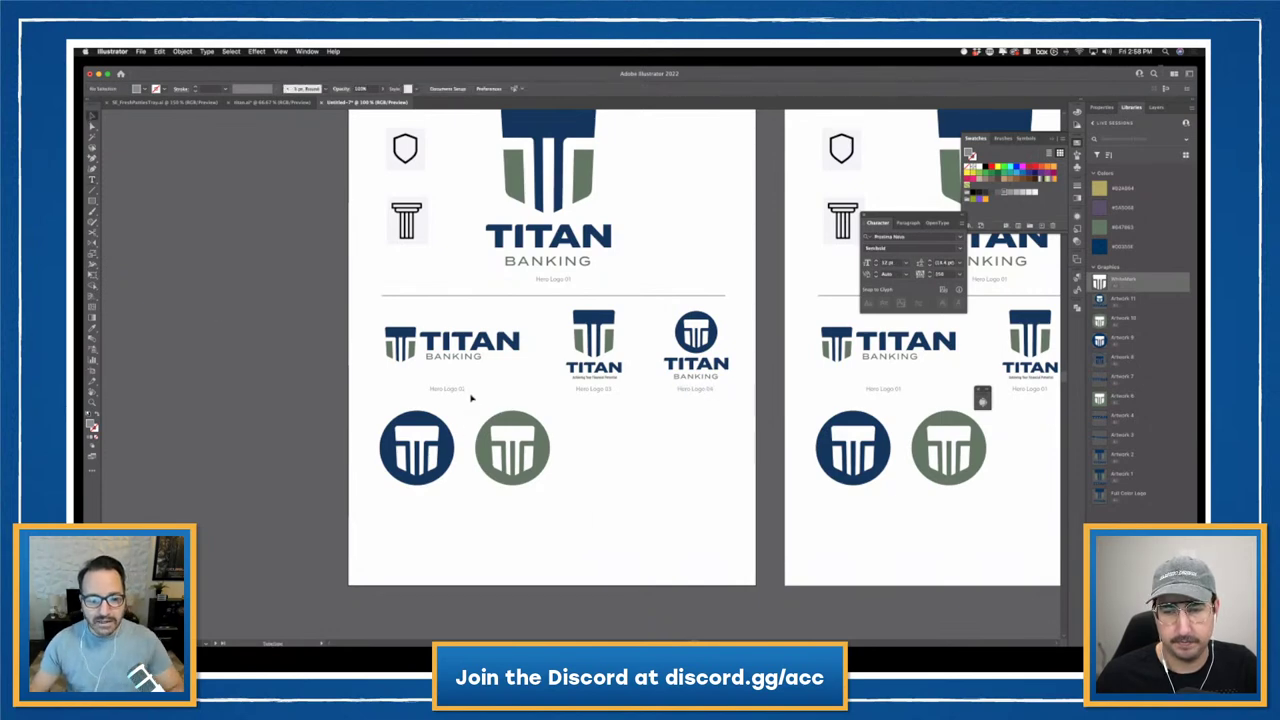
- Copy a caption below the circle logos and retype it as Social Media Icons
drag(440, 388, 472, 503)
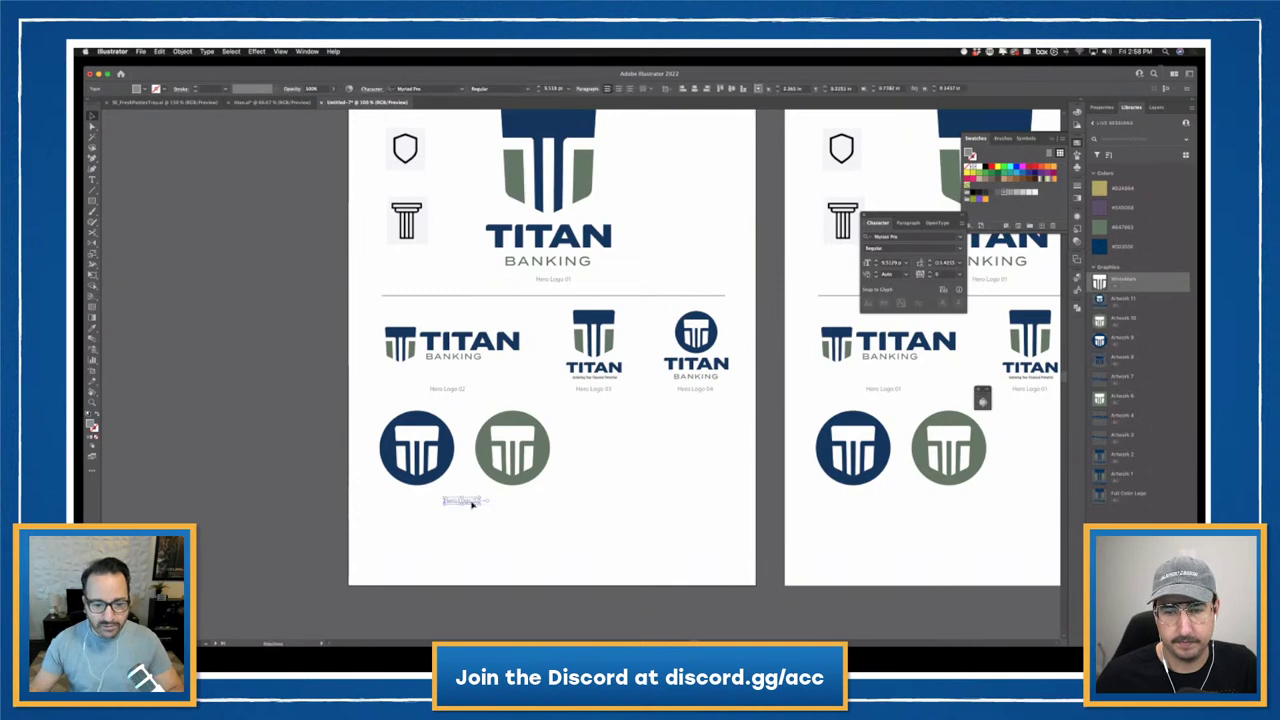
double_click(472, 503)
key(super+a)
key(BackSpace)
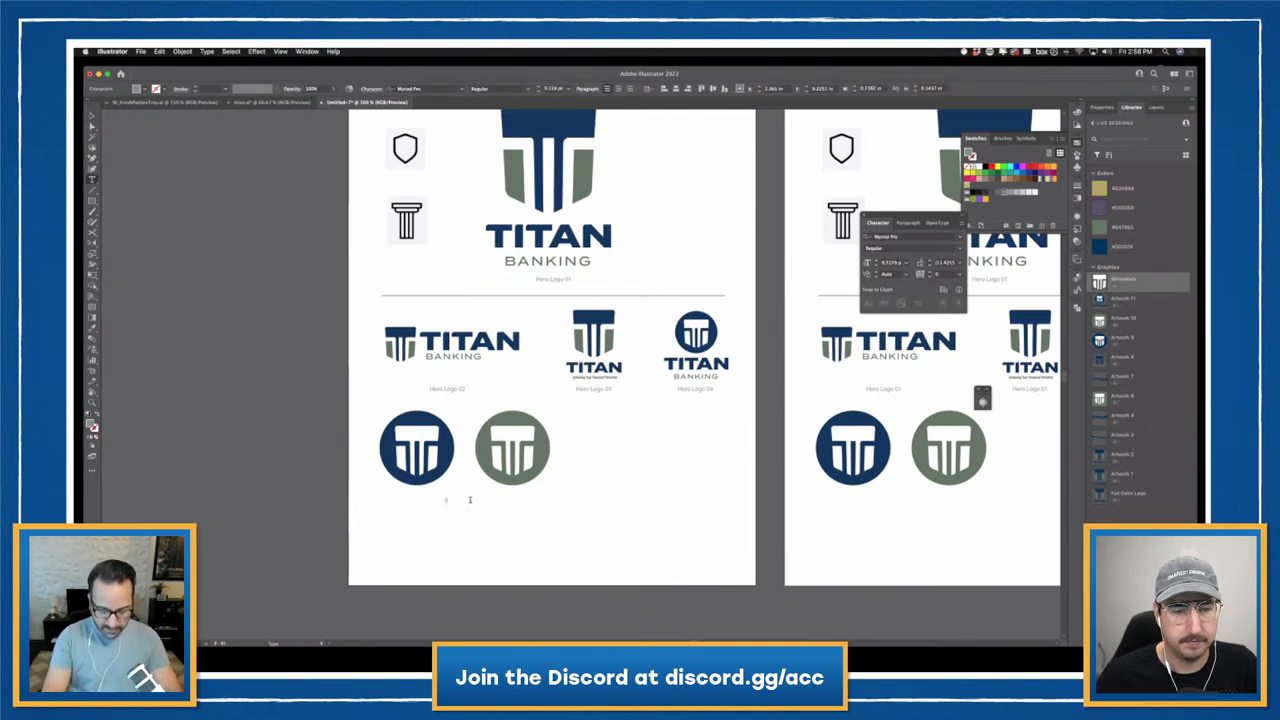
text(Social)
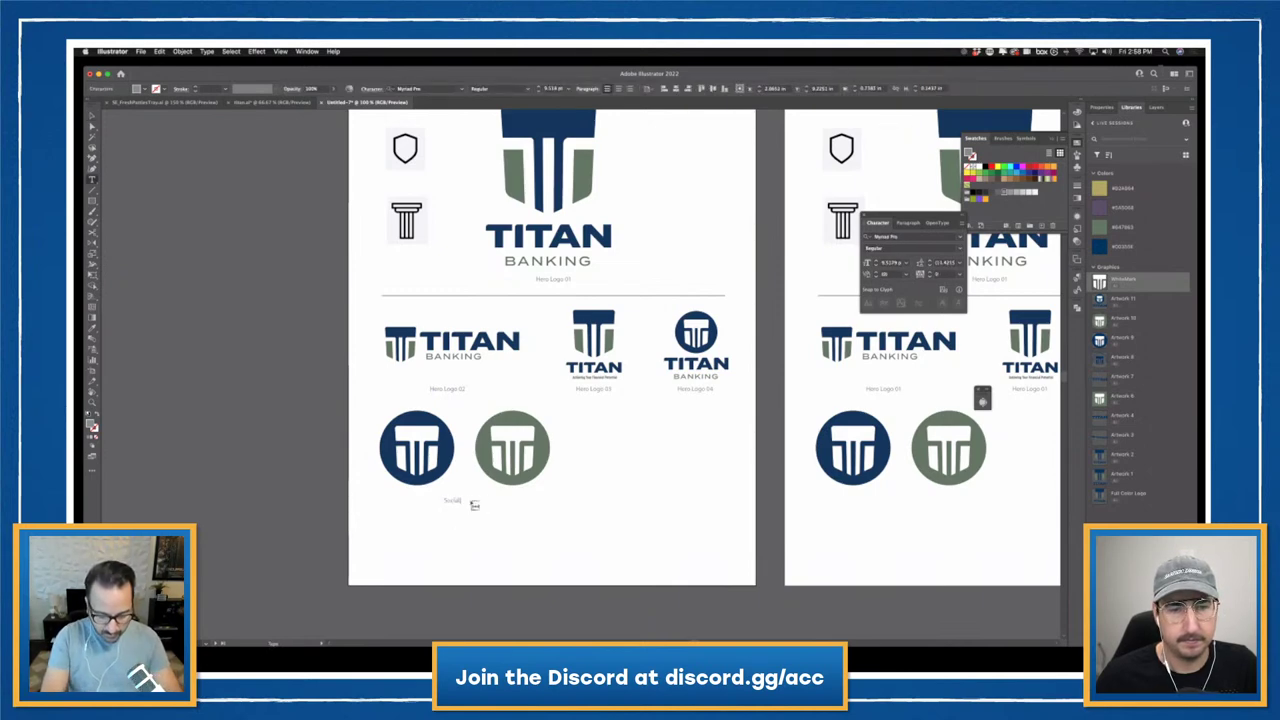
text( Media Icon)
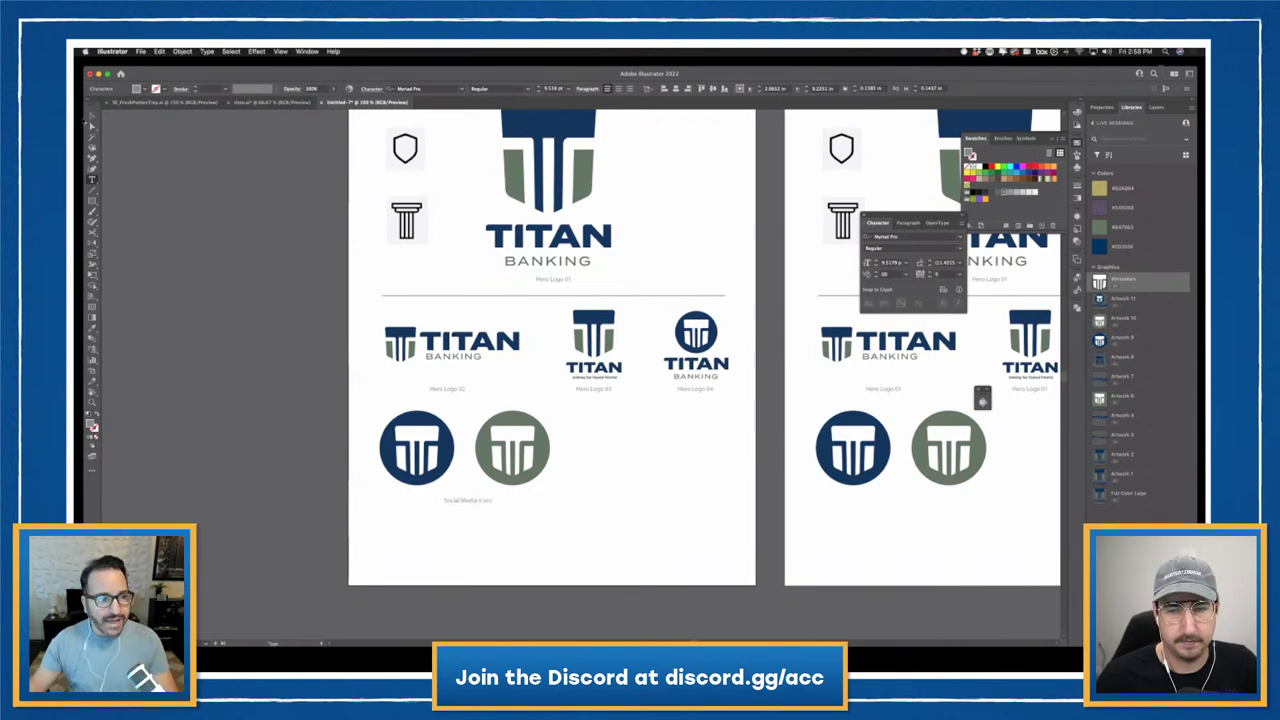
key(Escape)
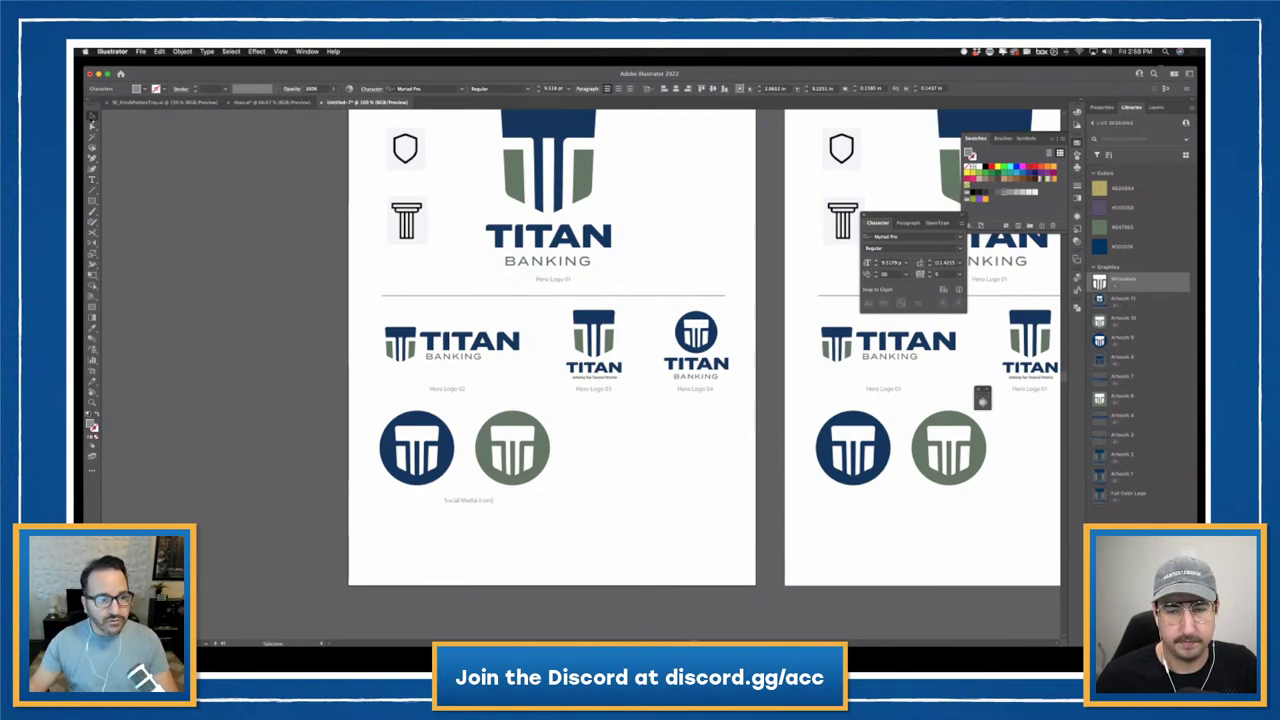
click(223, 290)
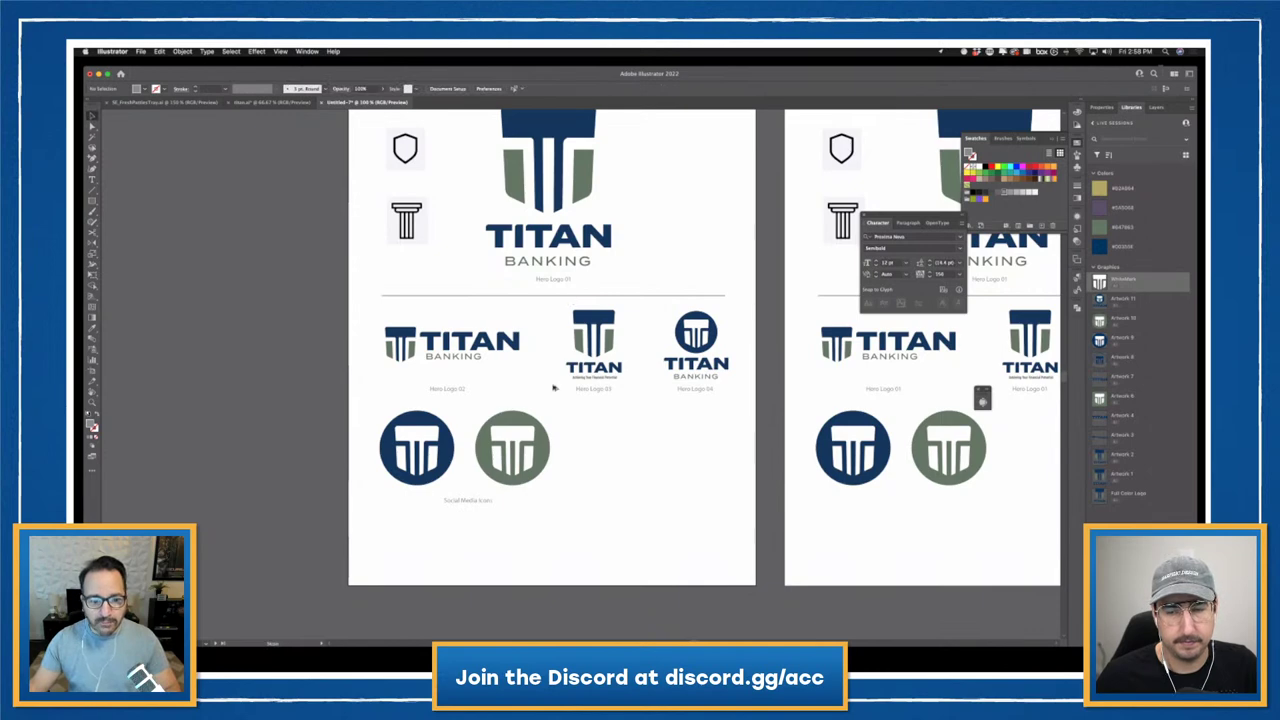
- Add a divider line above the circle logos and shift the circles slightly lower
drag(553, 388, 554, 403)
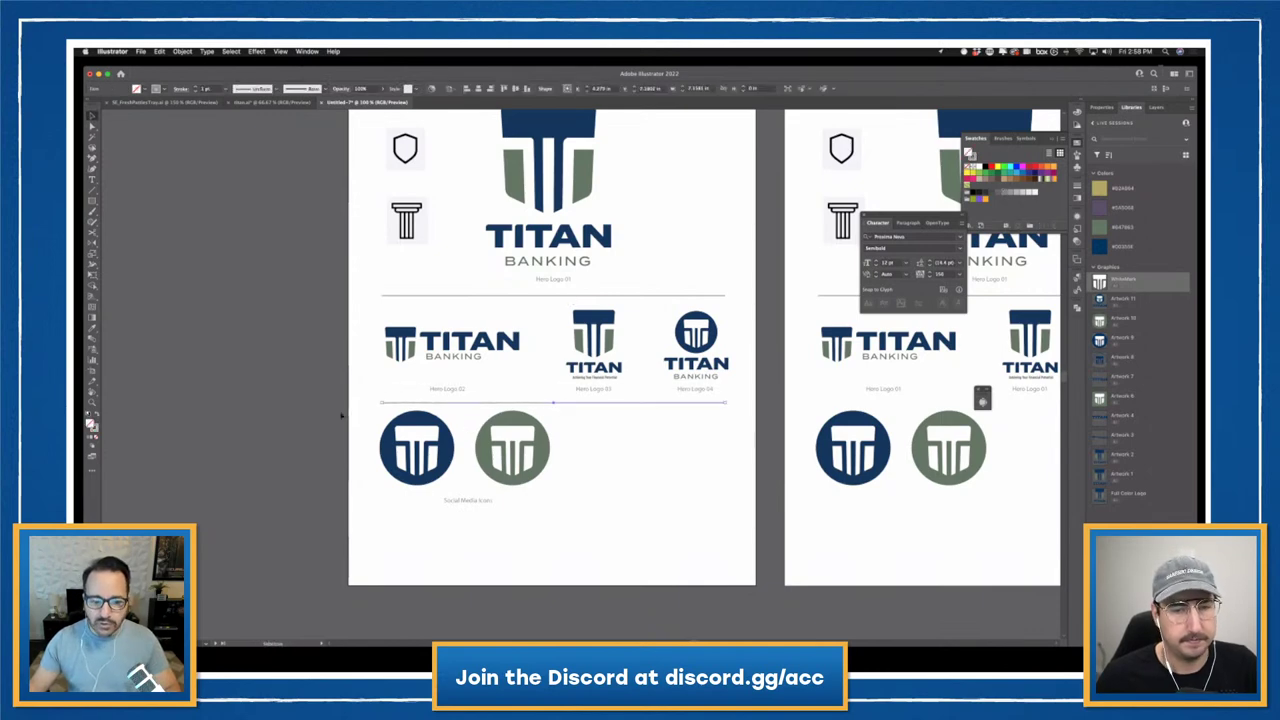
click(520, 432)
drag(514, 425, 547, 411)
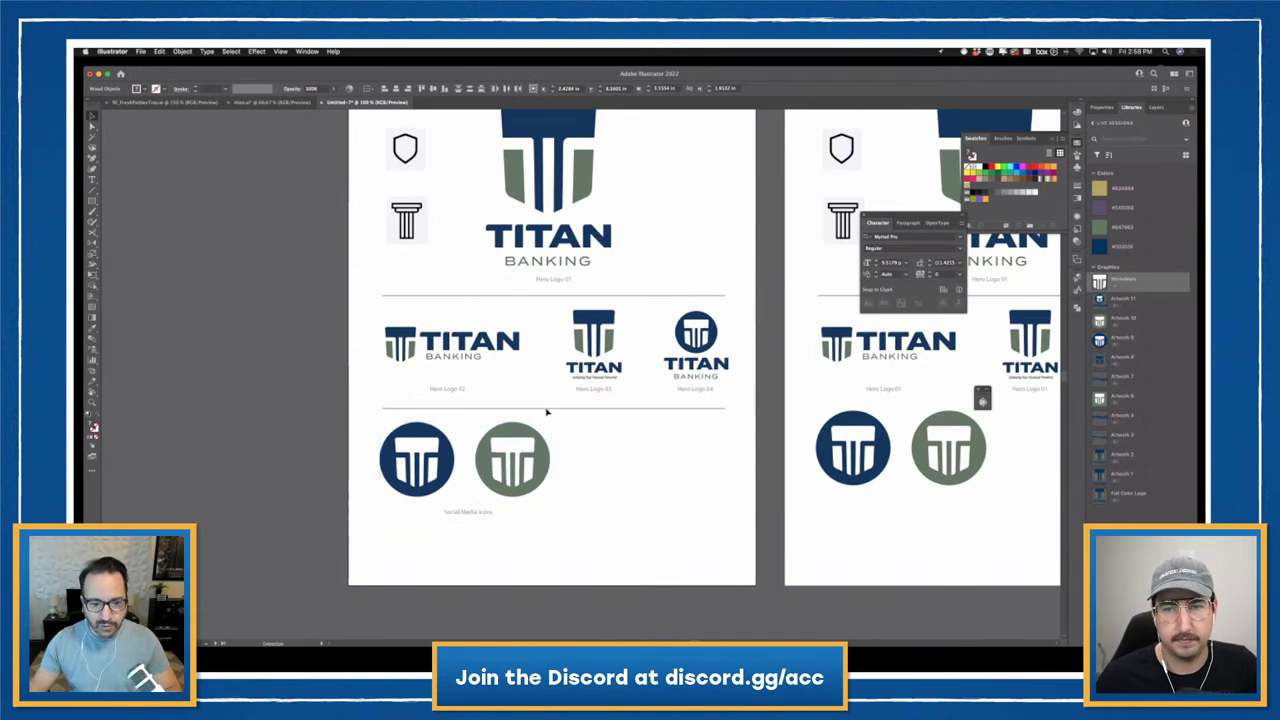
click(634, 474)
scroll(543, 500, right, 3)
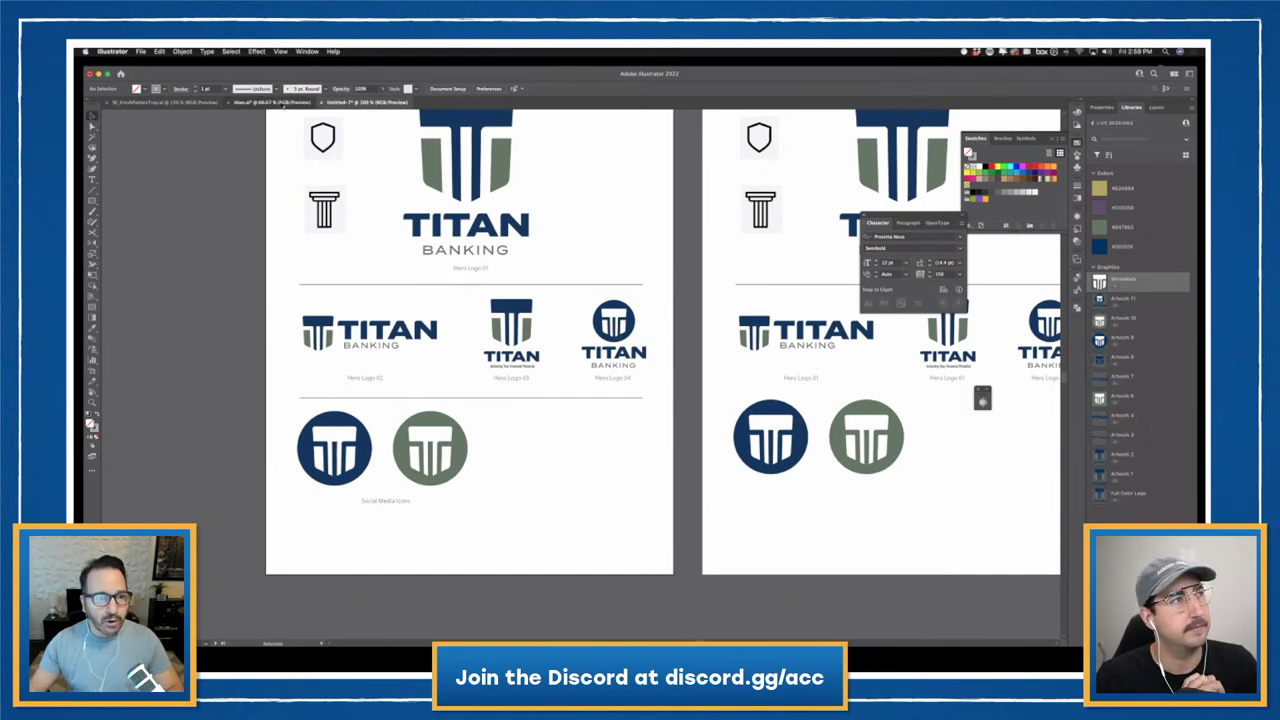
- Paste the white T shield from the titan.ai logo into the style guide and fill it green
click(255, 103)
click(489, 305)
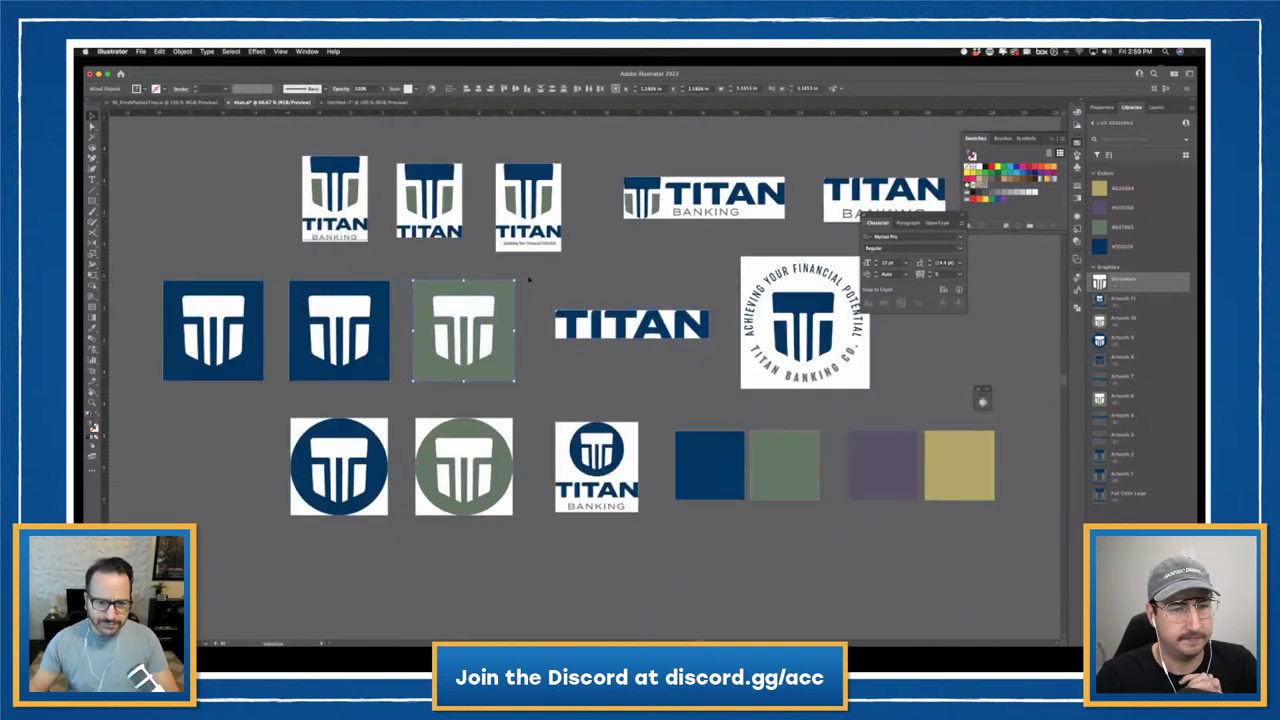
click(451, 318)
click(451, 318)
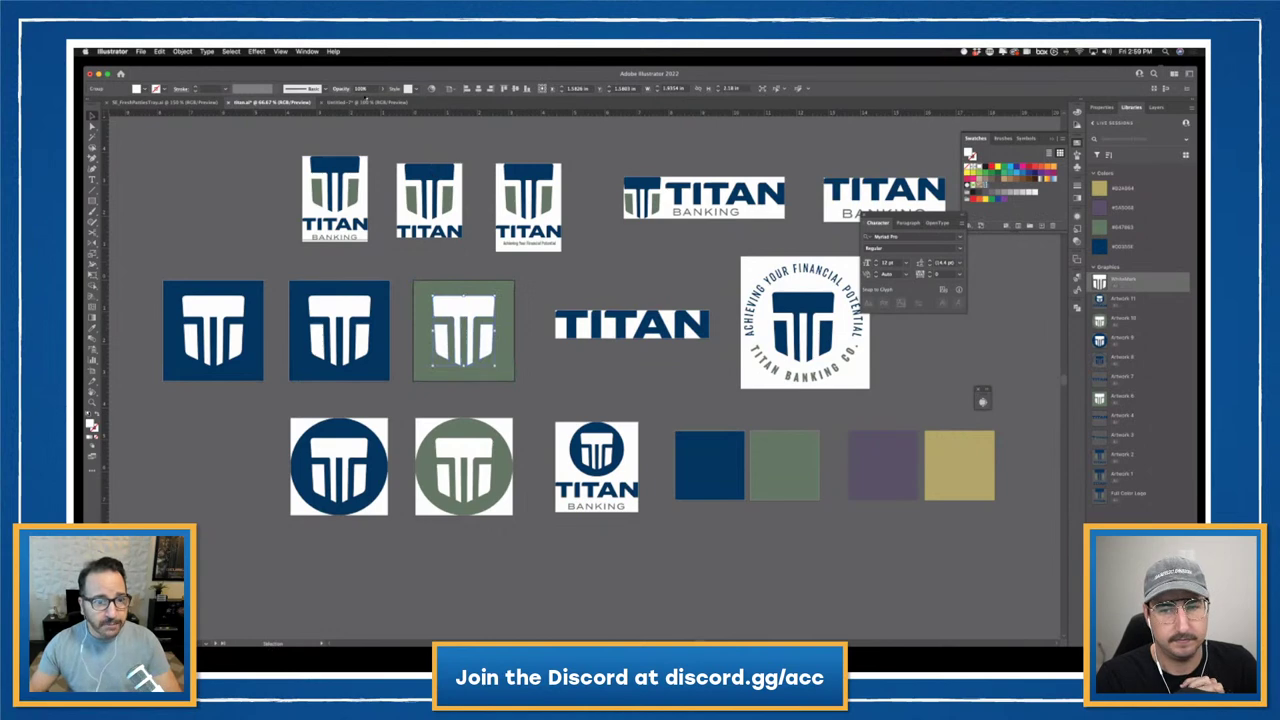
click(365, 102)
key(cmd+v)
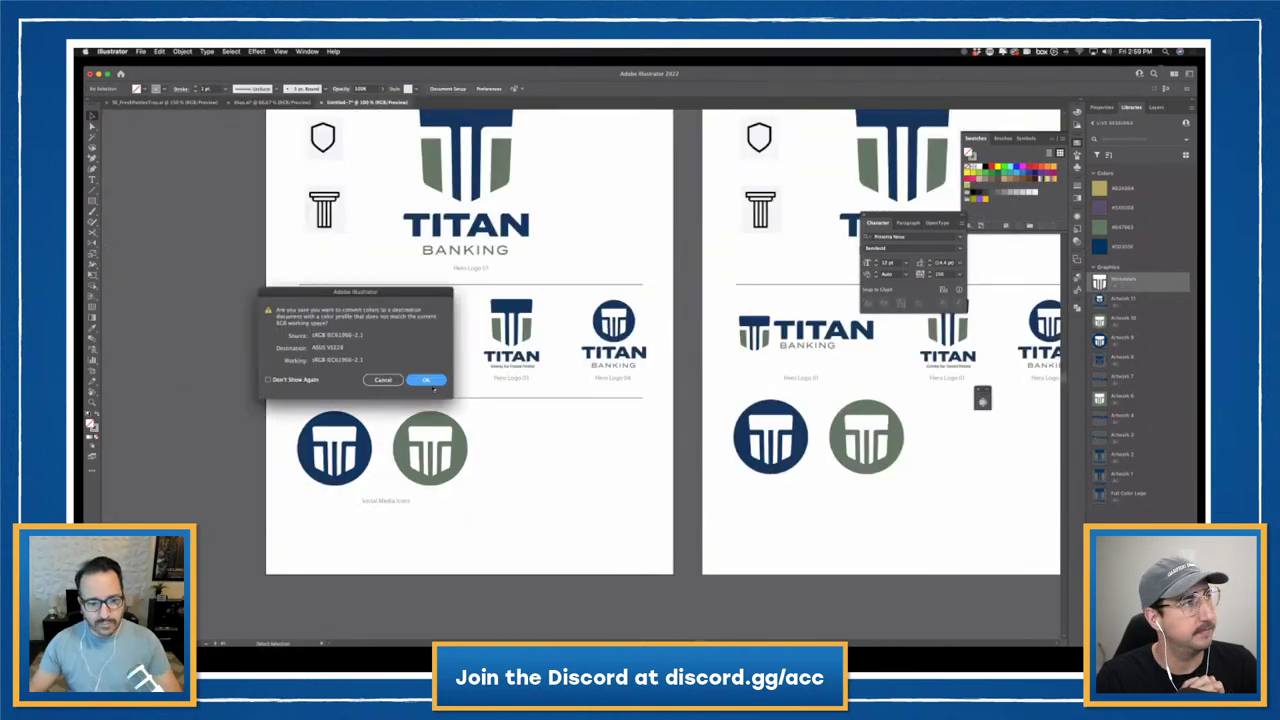
key(Return)
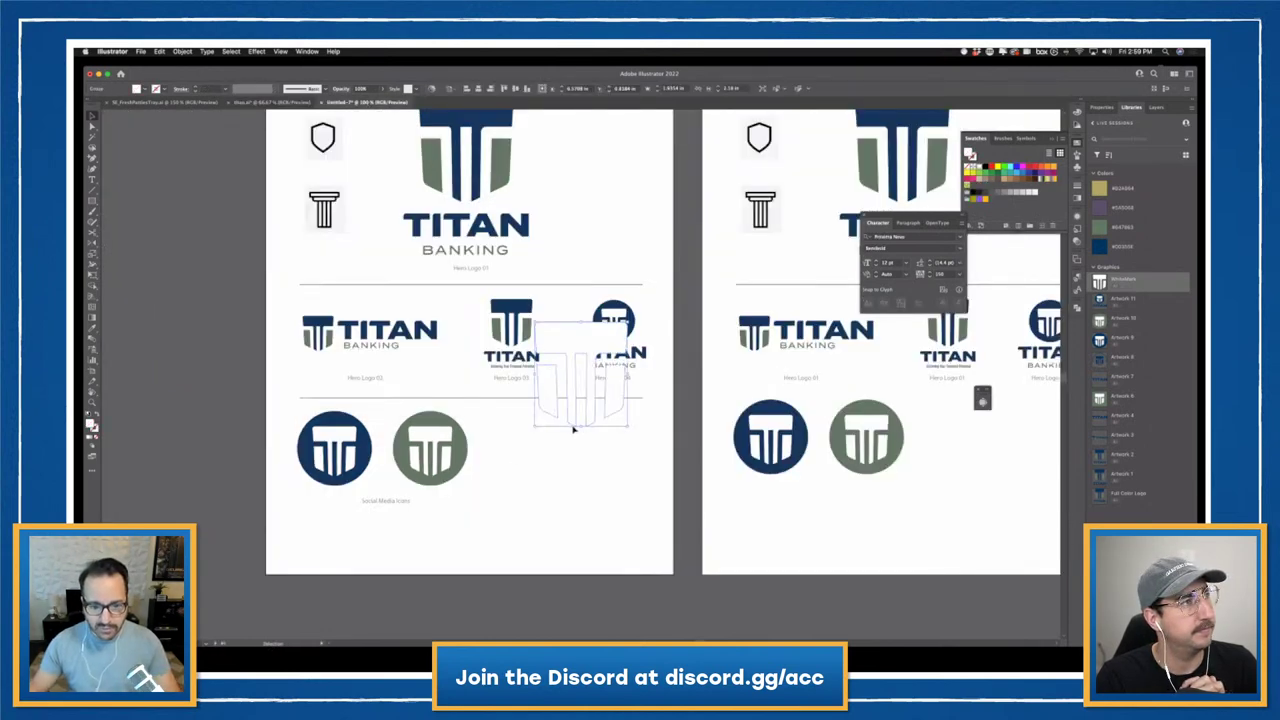
drag(572, 430, 557, 546)
key(i)
click(415, 430)
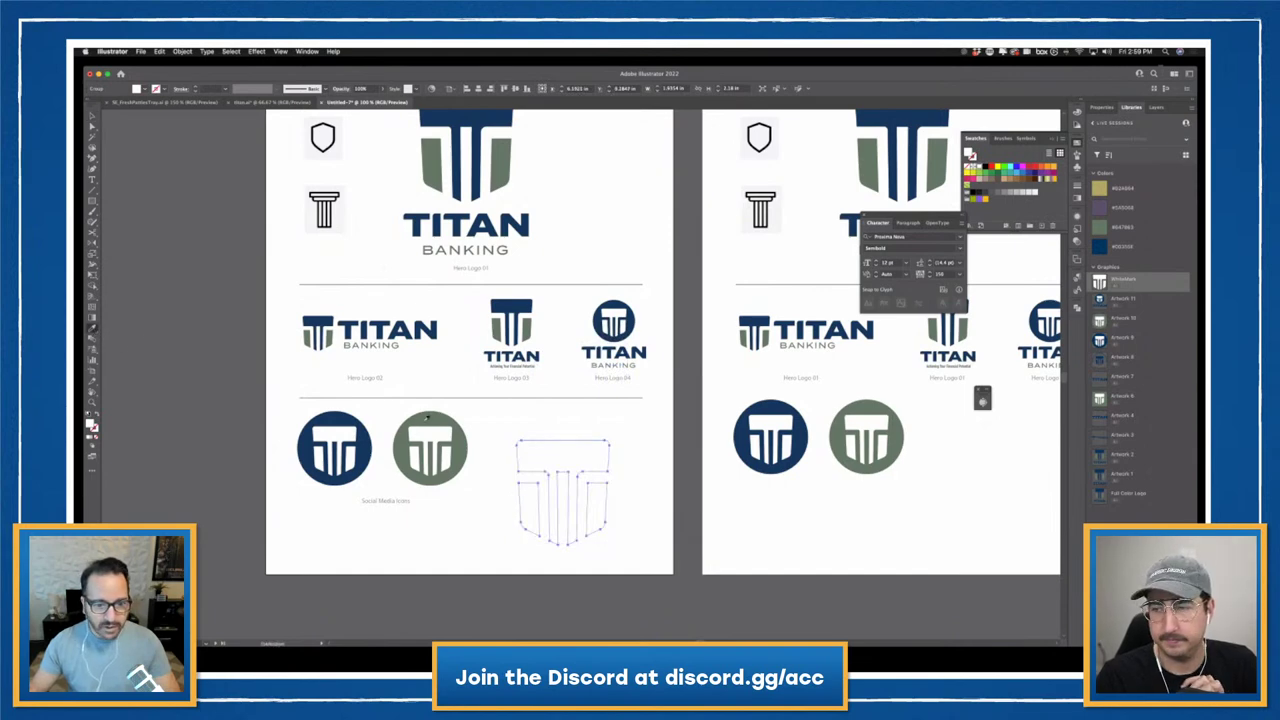
click(405, 458)
key(v)
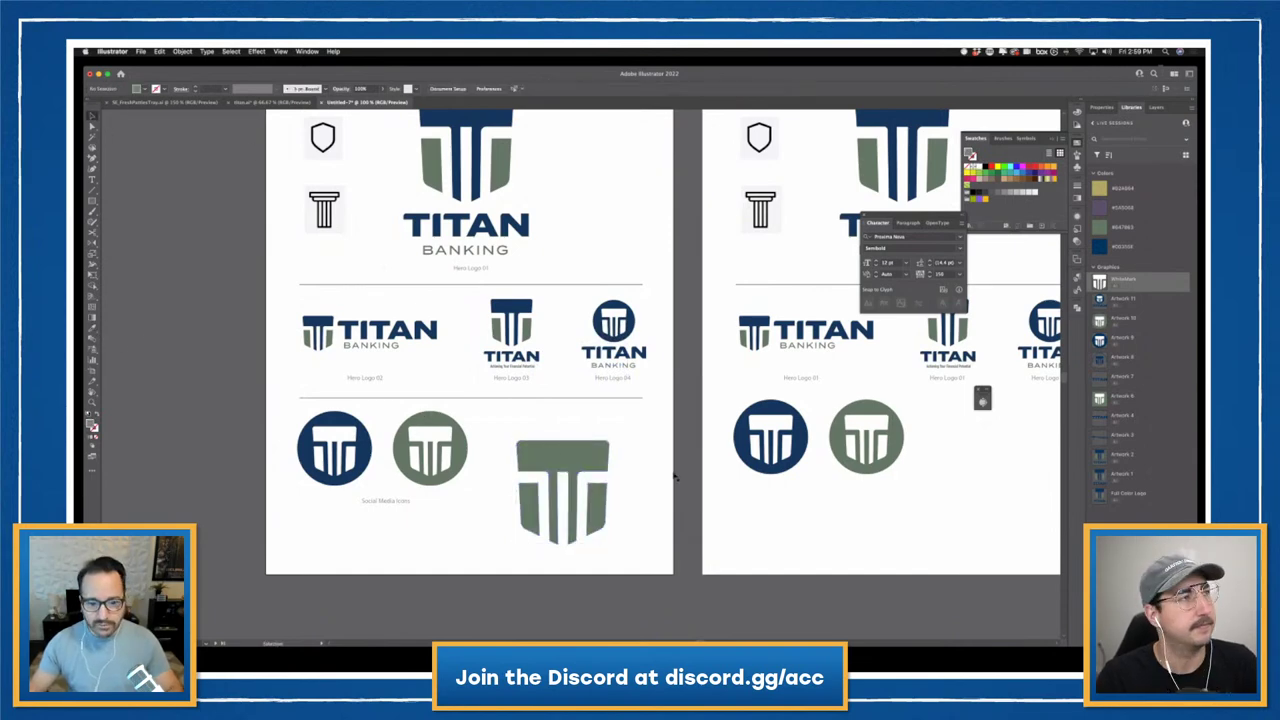
- Duplicate the green shield to its right and give the copy the navy fill
drag(523, 458, 628, 458)
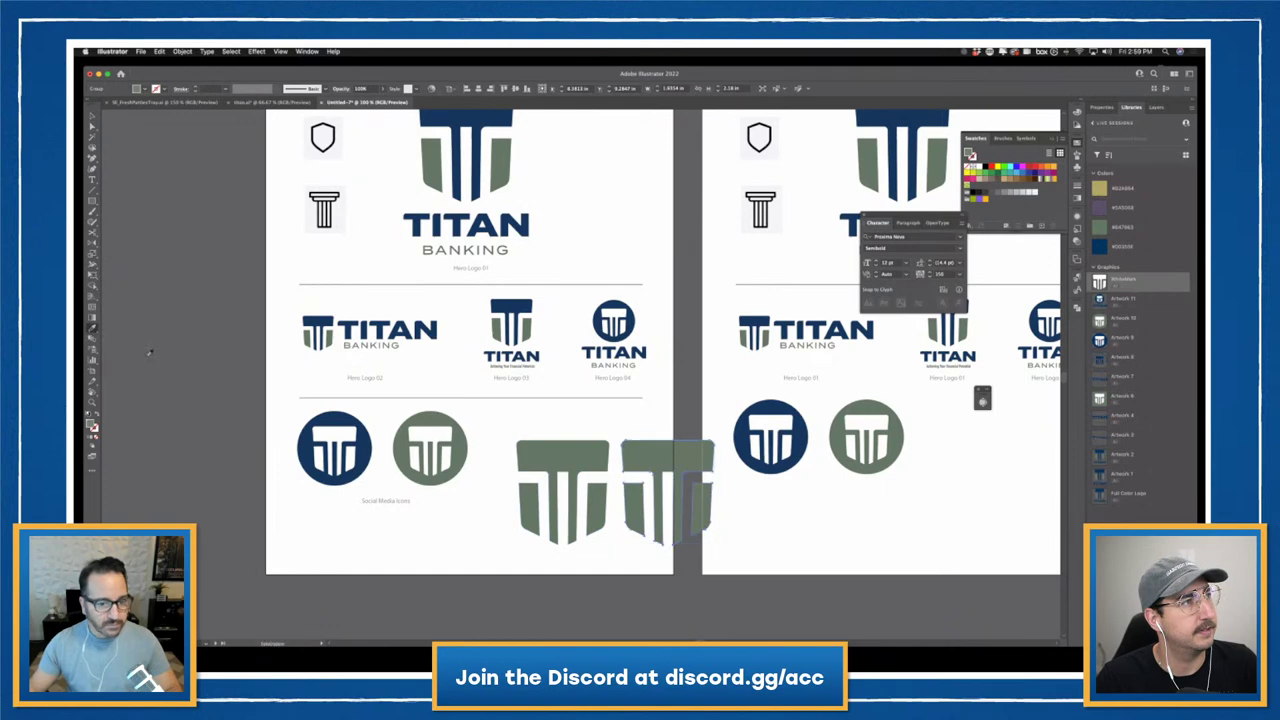
key(i)
click(347, 412)
key(v)
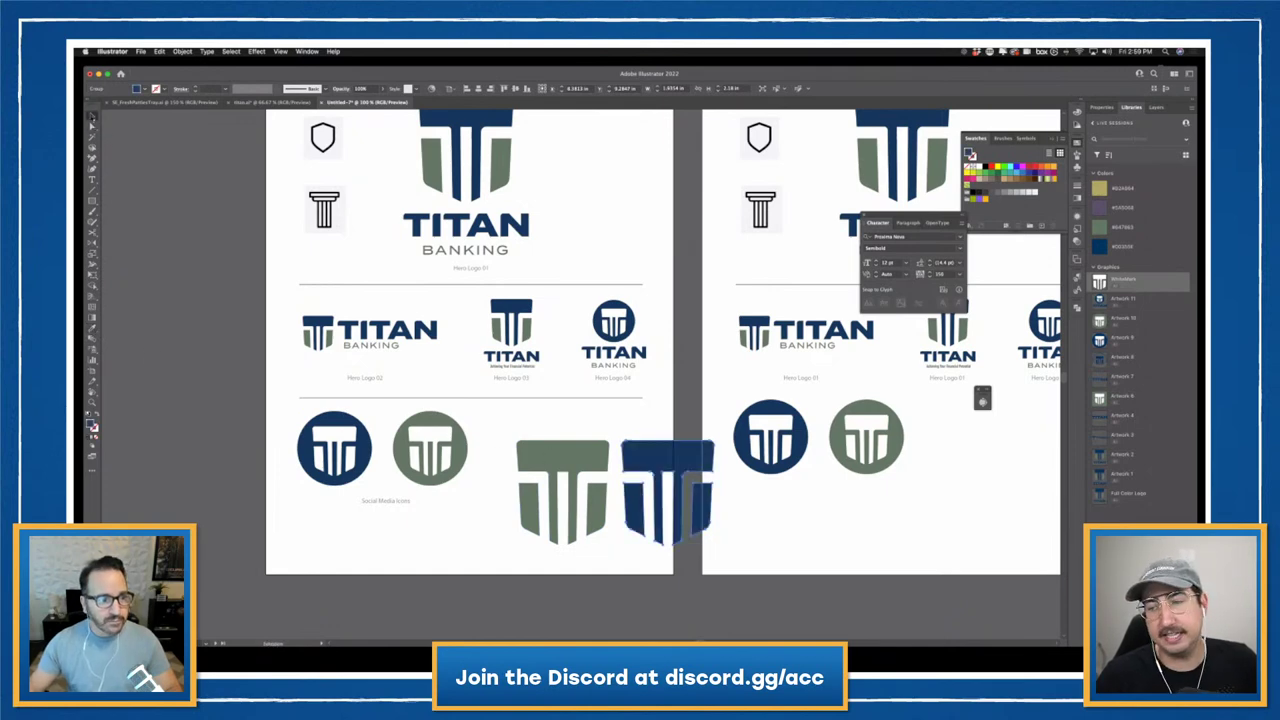
- Shrink both shields into the social row and copy the Social Media Icons label above them
shift+click(600, 525)
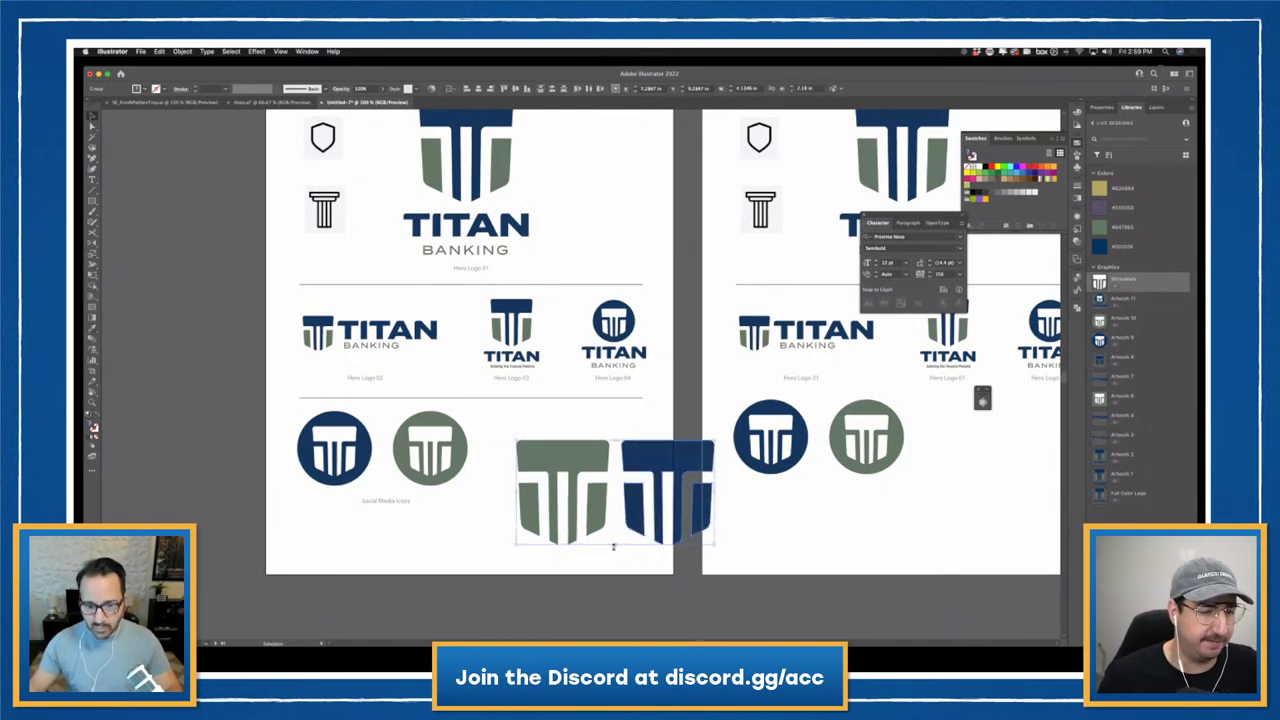
drag(614, 546, 560, 480)
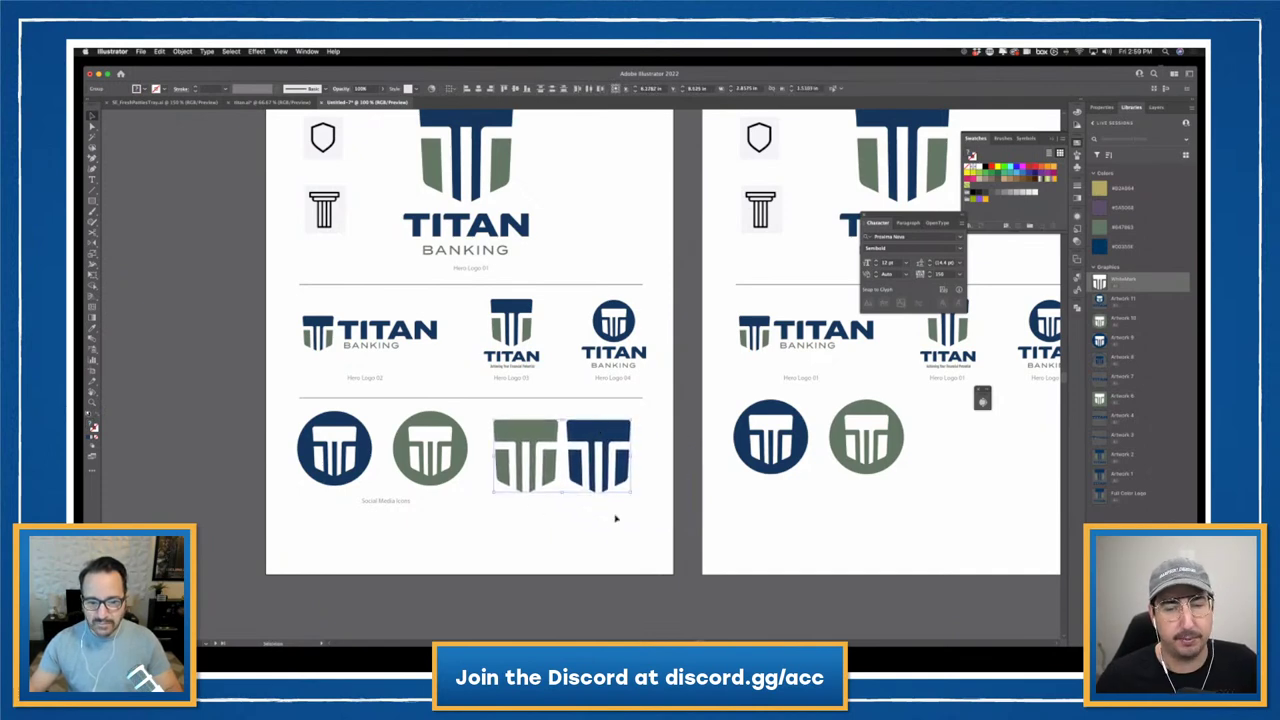
click(616, 518)
drag(600, 460, 612, 460)
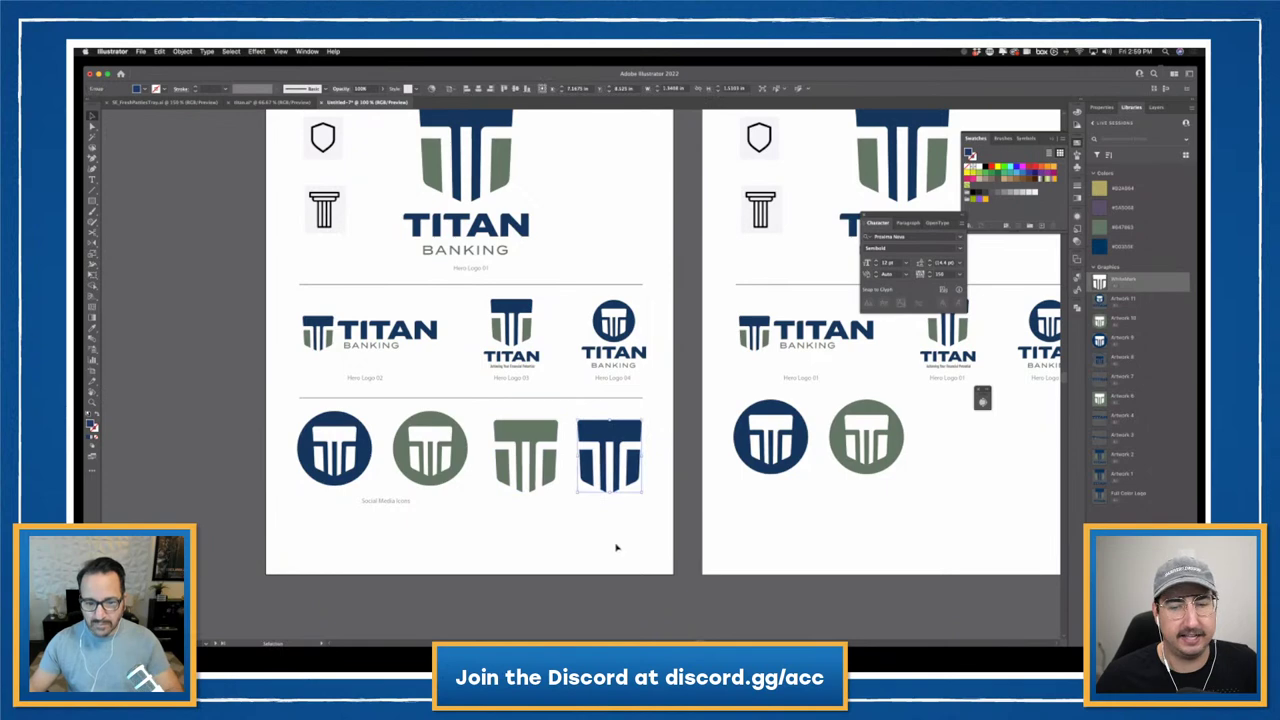
click(616, 548)
scroll(470, 420, down, 2)
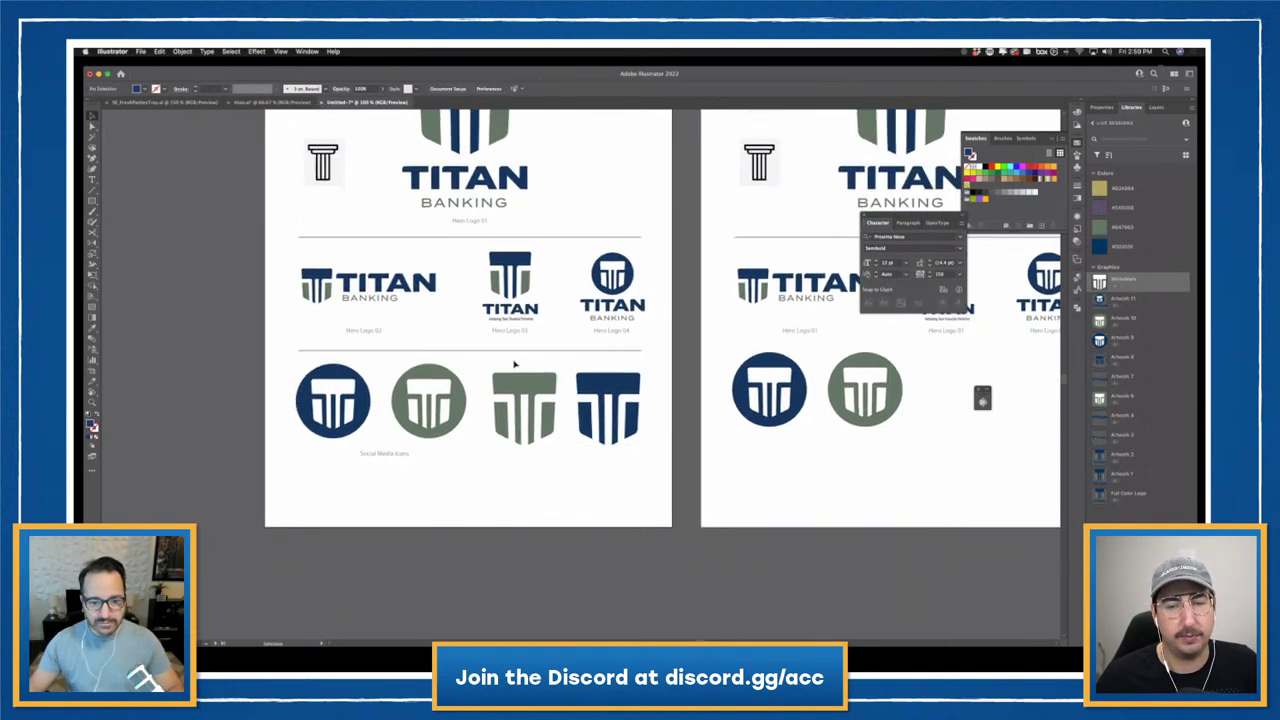
drag(514, 365, 645, 450)
key(shift+Down)
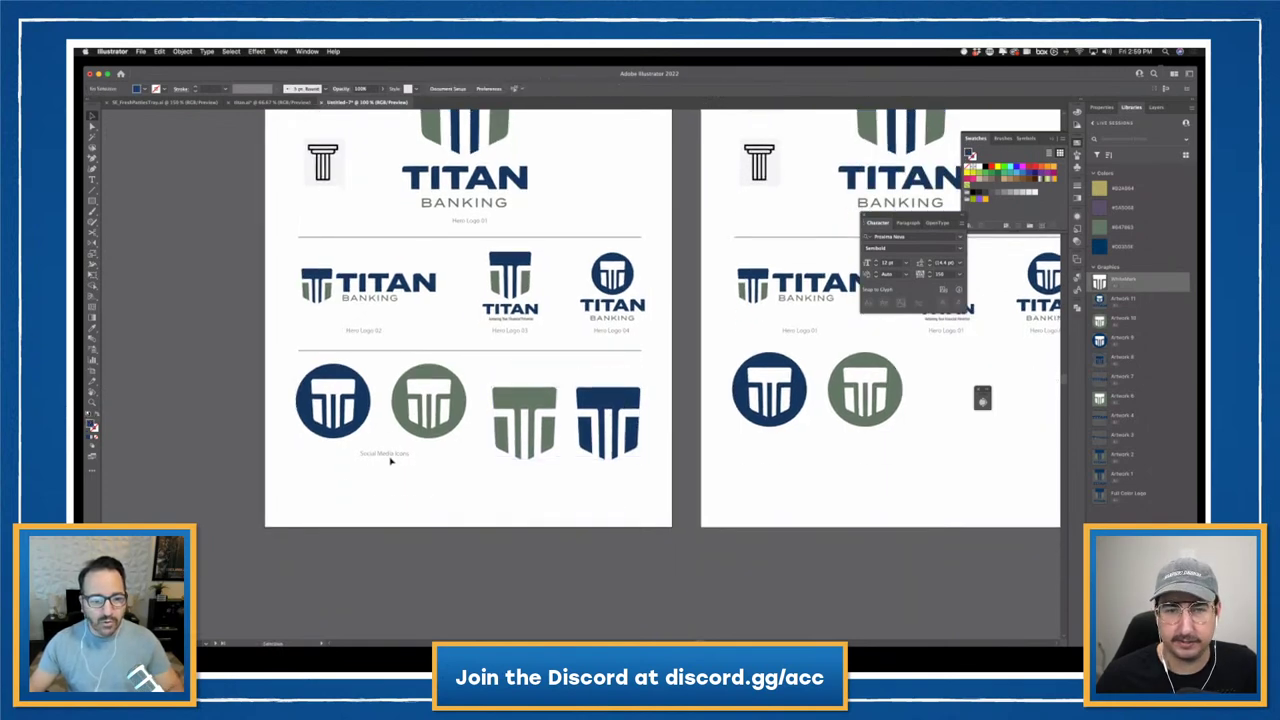
drag(391, 461, 569, 372)
click(606, 370)
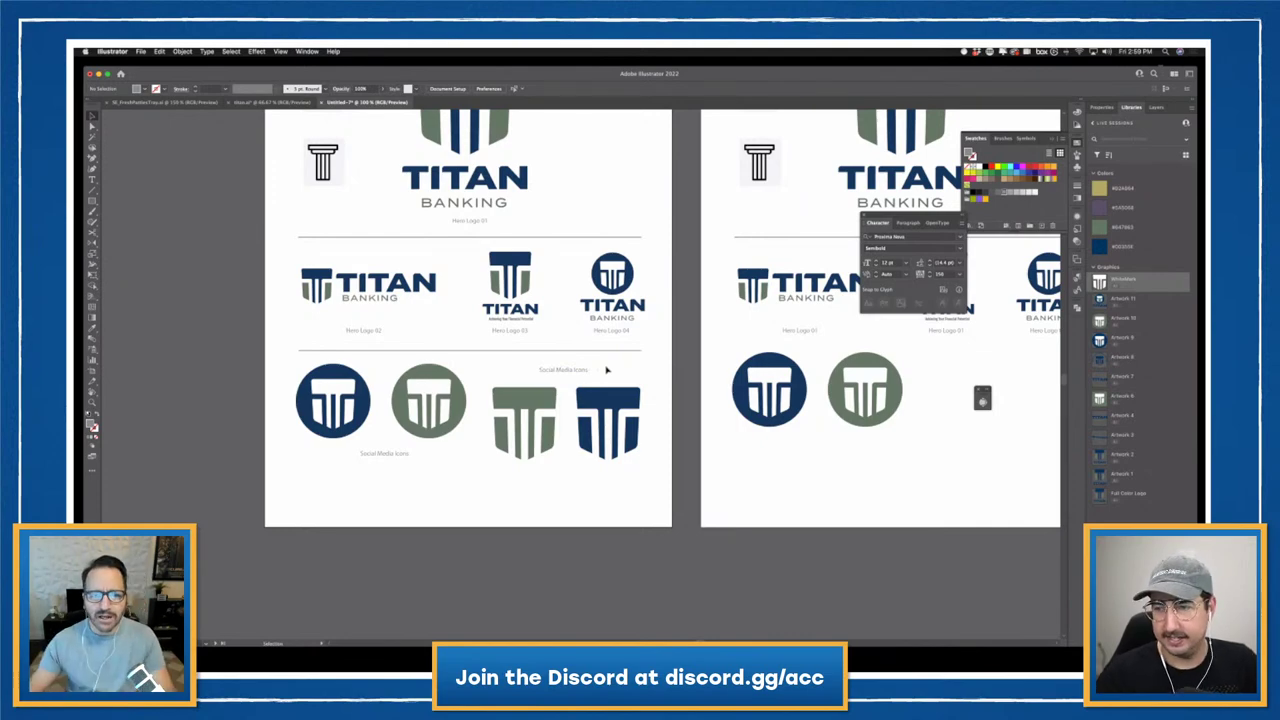
- Scroll the view up toward the shield area for the COLORS section
scroll(586, 368, up, 2)
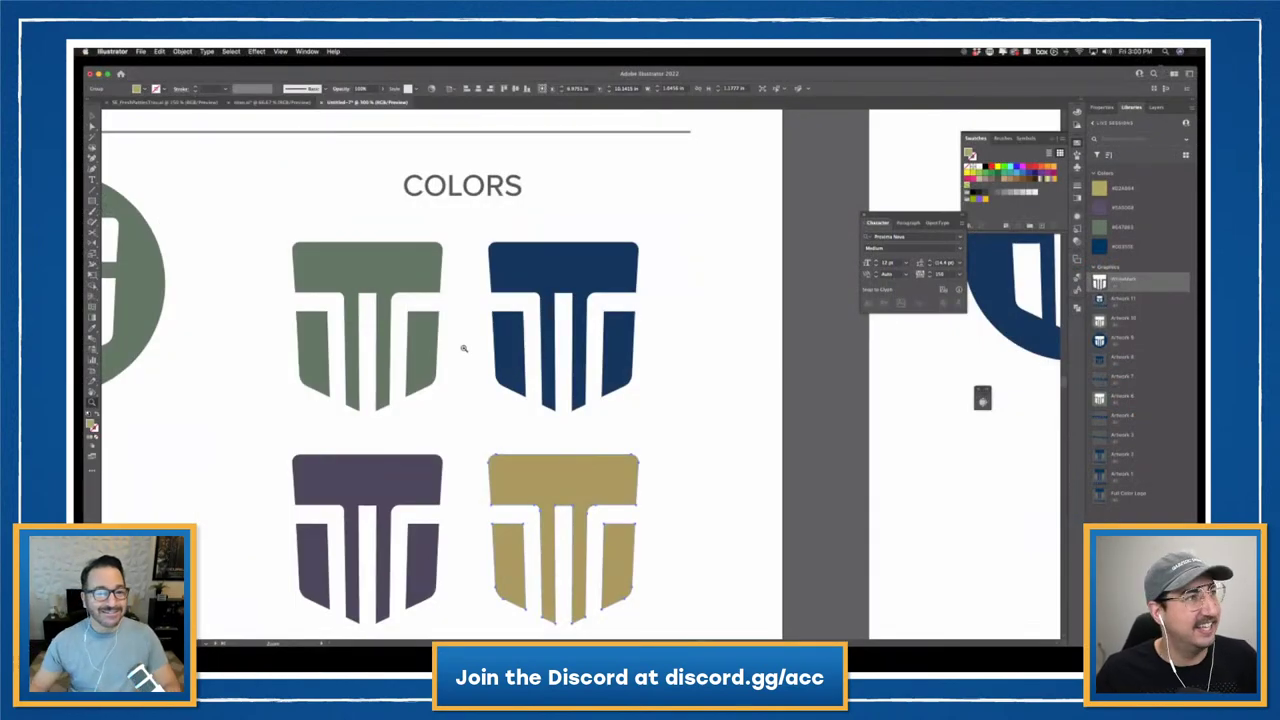
- Move the COLORS text below the shields, shrink it, and retype it as CURRANCY
key(super+shift+a)
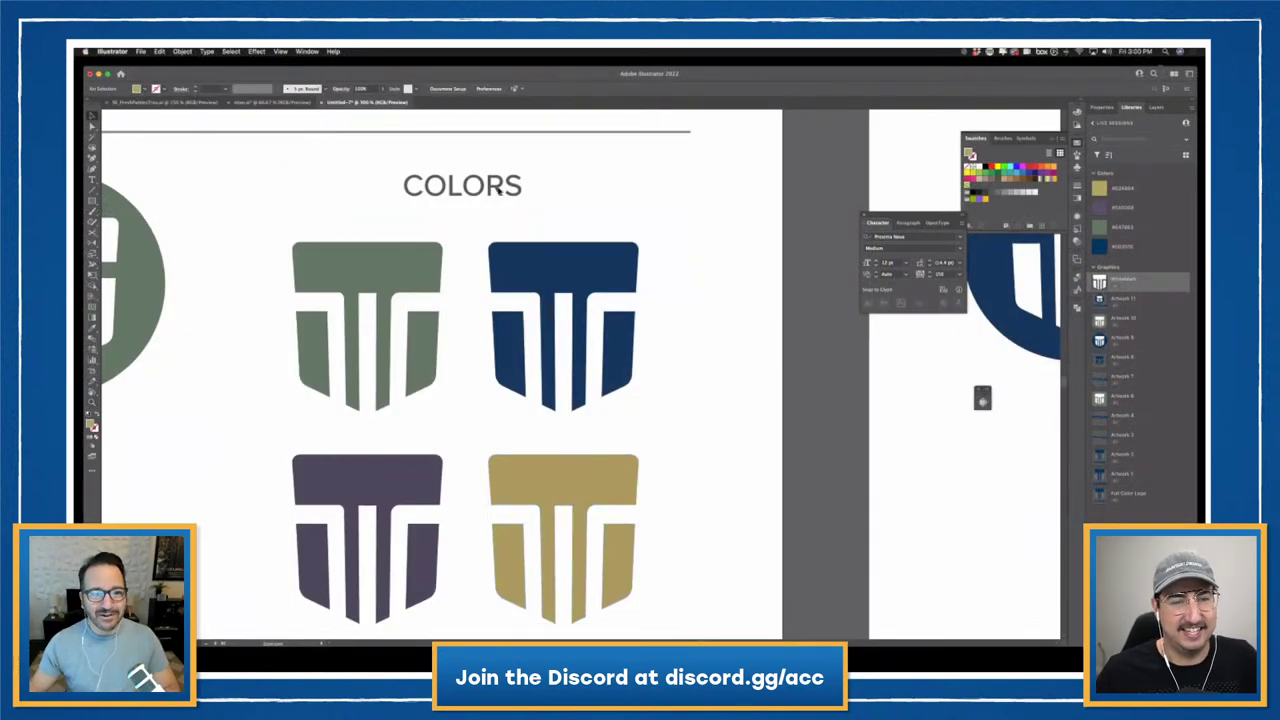
drag(497, 190, 405, 442)
scroll(465, 350, down, 5)
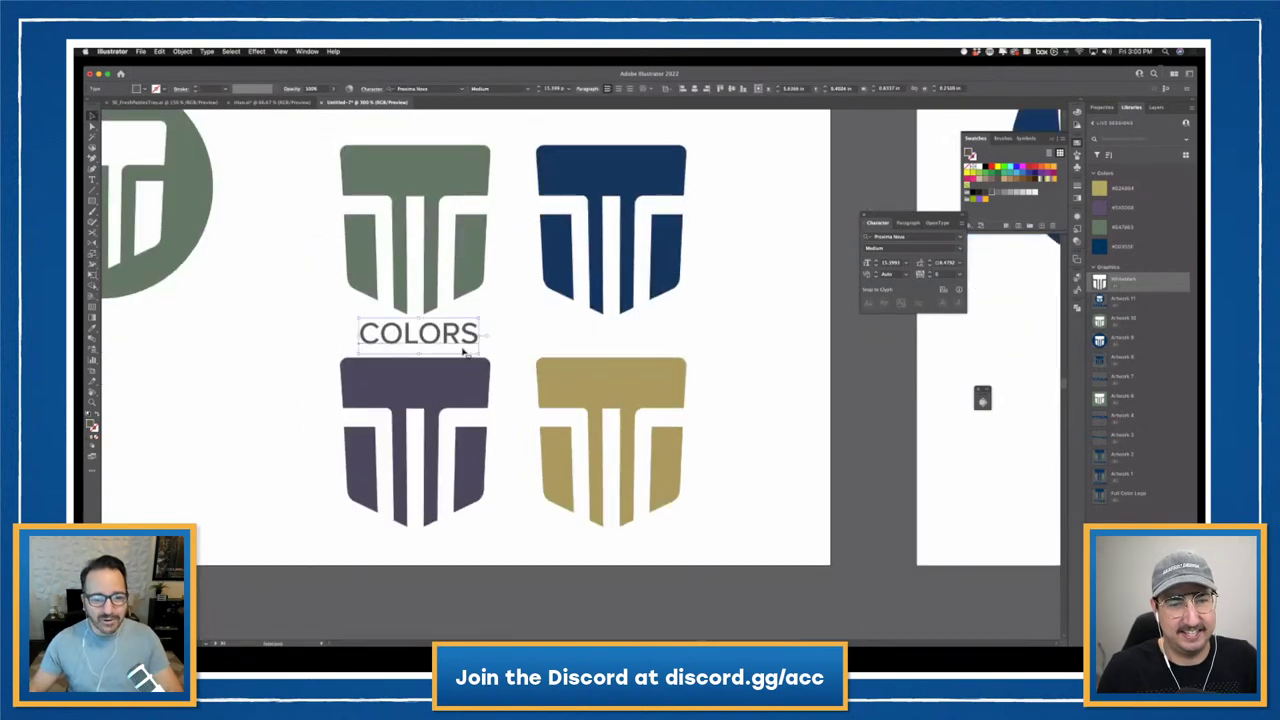
drag(475, 352, 432, 340)
double_click(431, 337)
double_click(430, 335)
text(C)
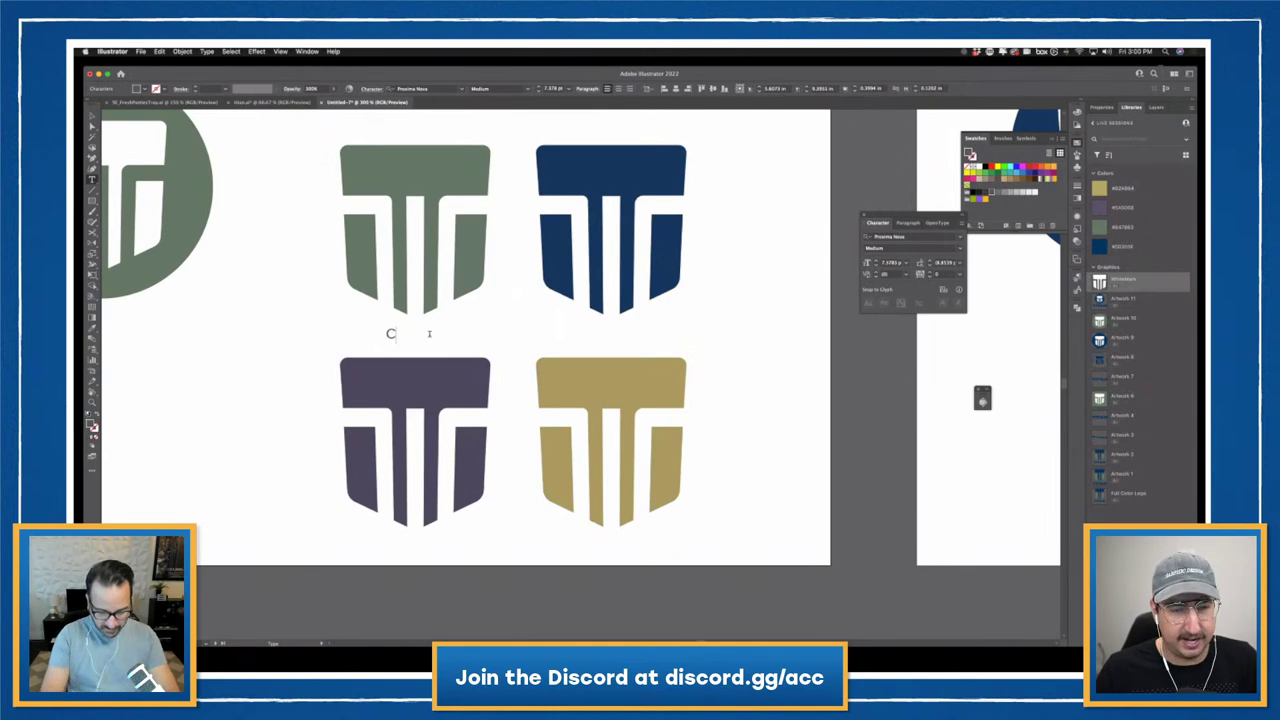
text(URRANCY)
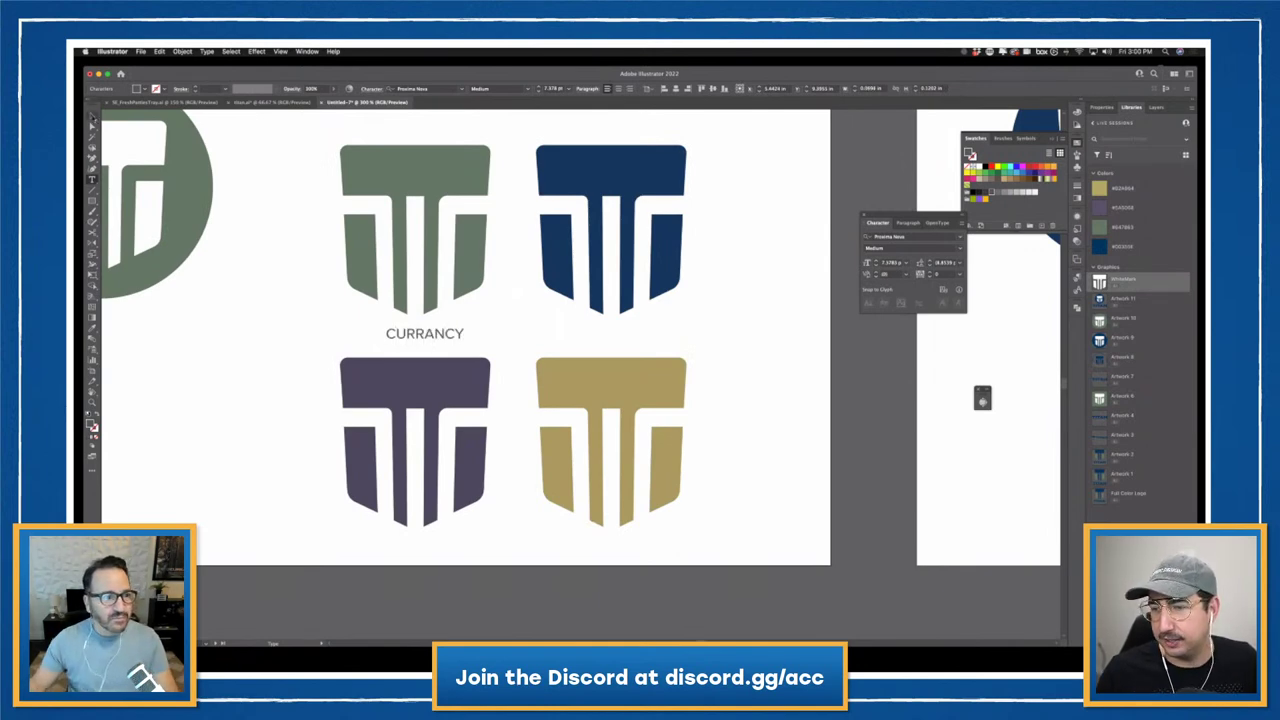
key(Escape)
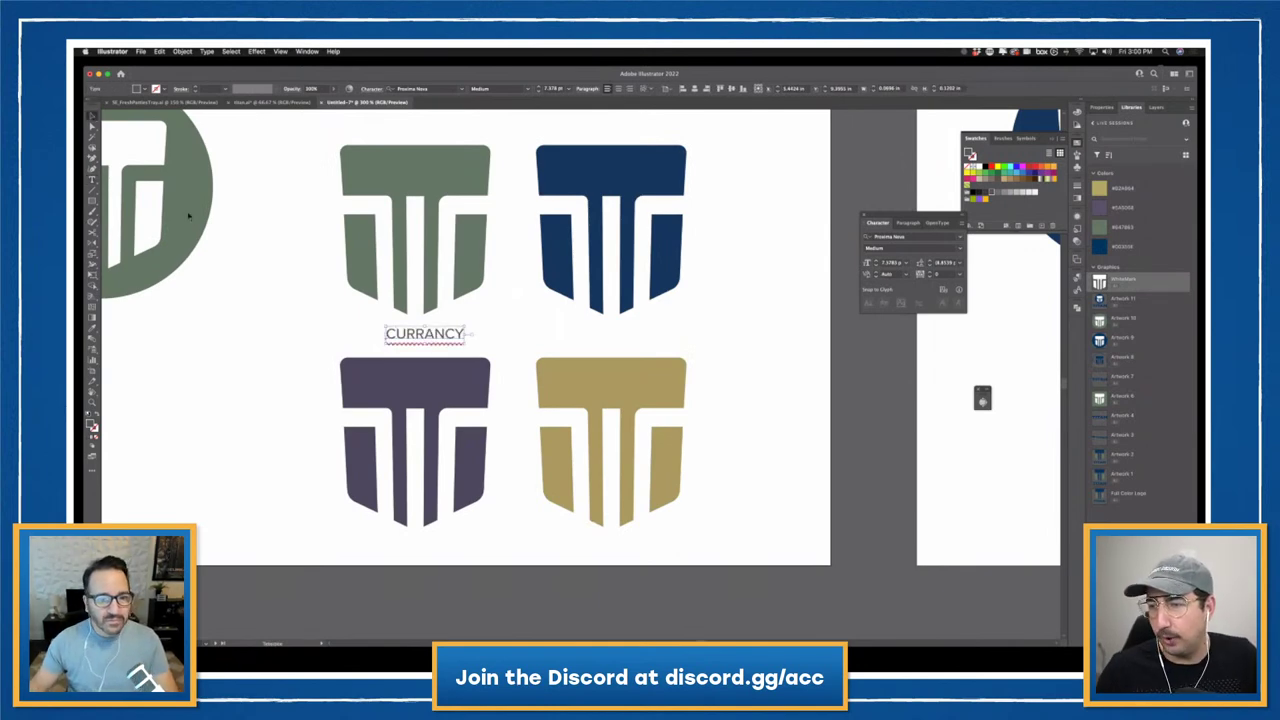
- Correct the spelling to CURRENCY and position the label under the green shield
double_click(410, 340)
right_click(410, 341)
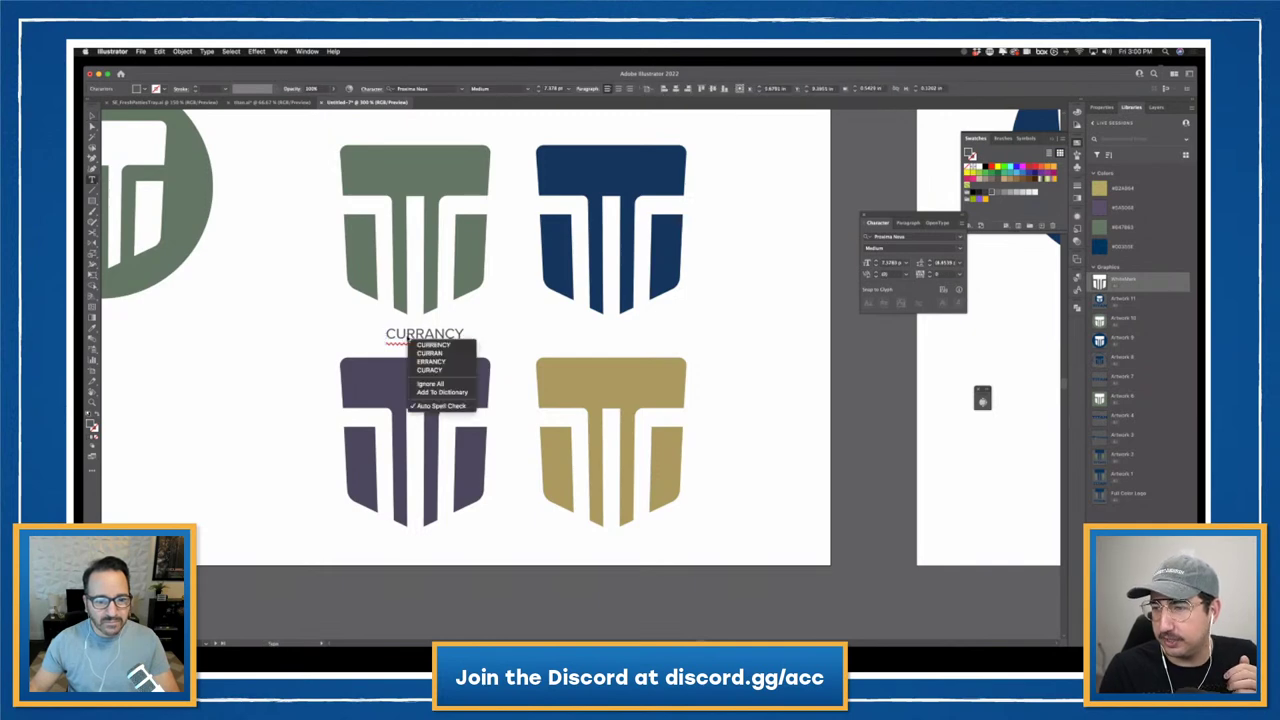
click(433, 344)
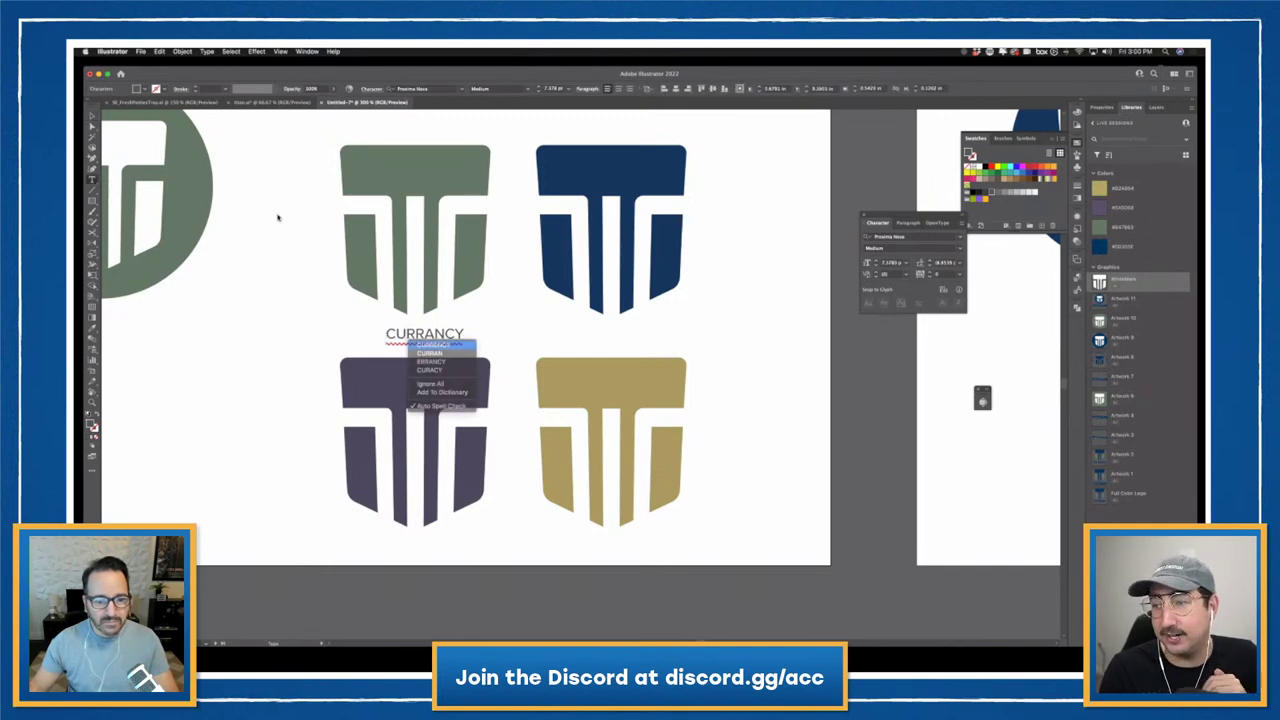
click(92, 121)
click(214, 286)
scroll(606, 334, up, 1)
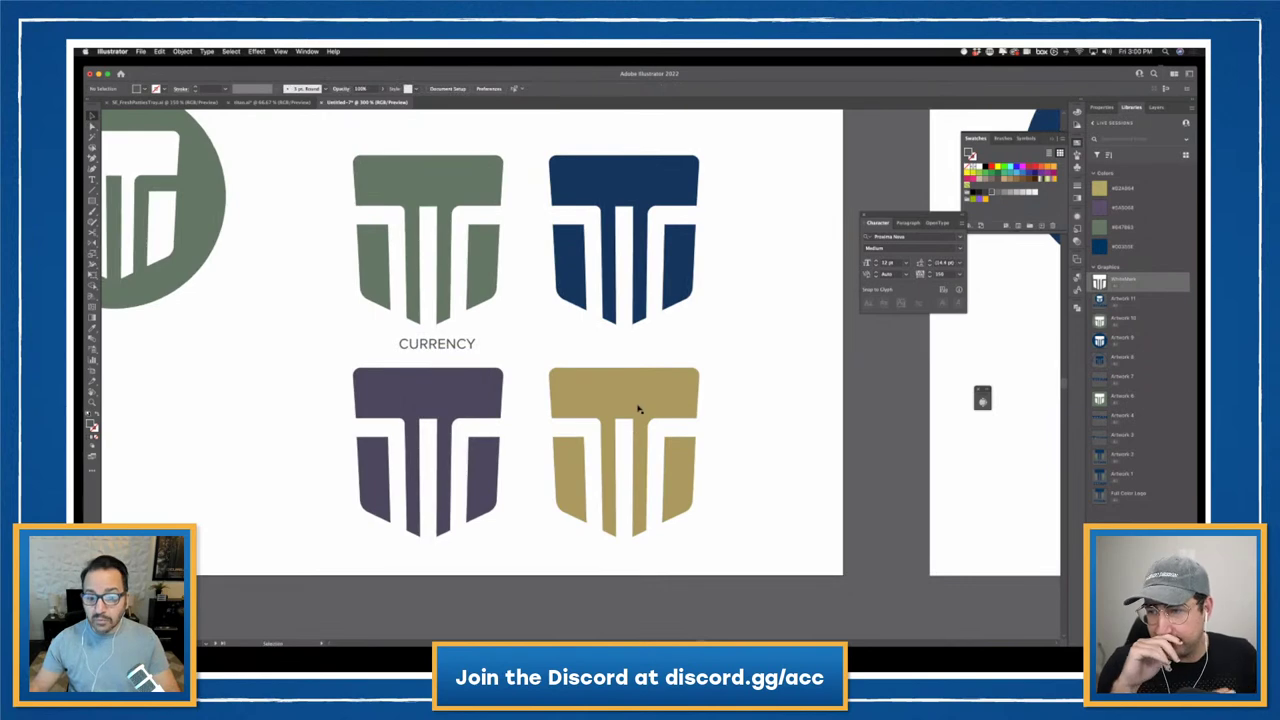
drag(452, 348, 645, 558)
- Retype a label copy as COIN under the gold shield and place another COIN under the navy shield
double_click(645, 558)
text(COIN)
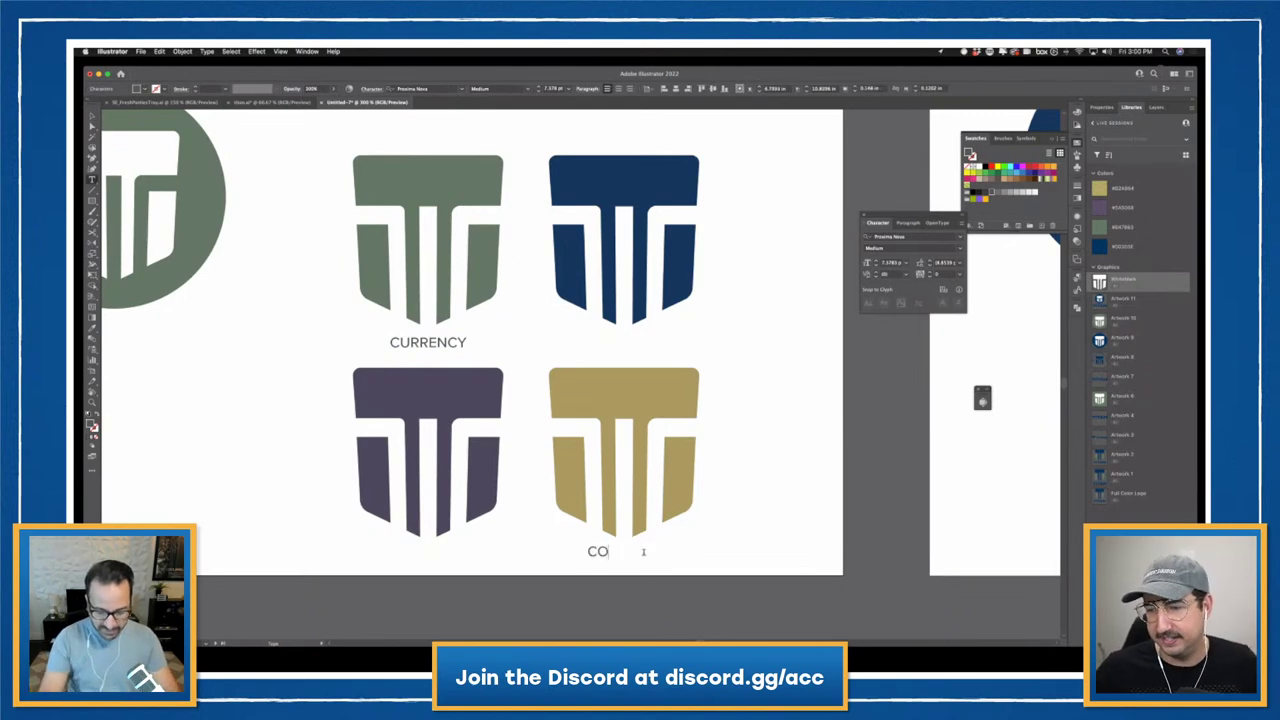
click(92, 117)
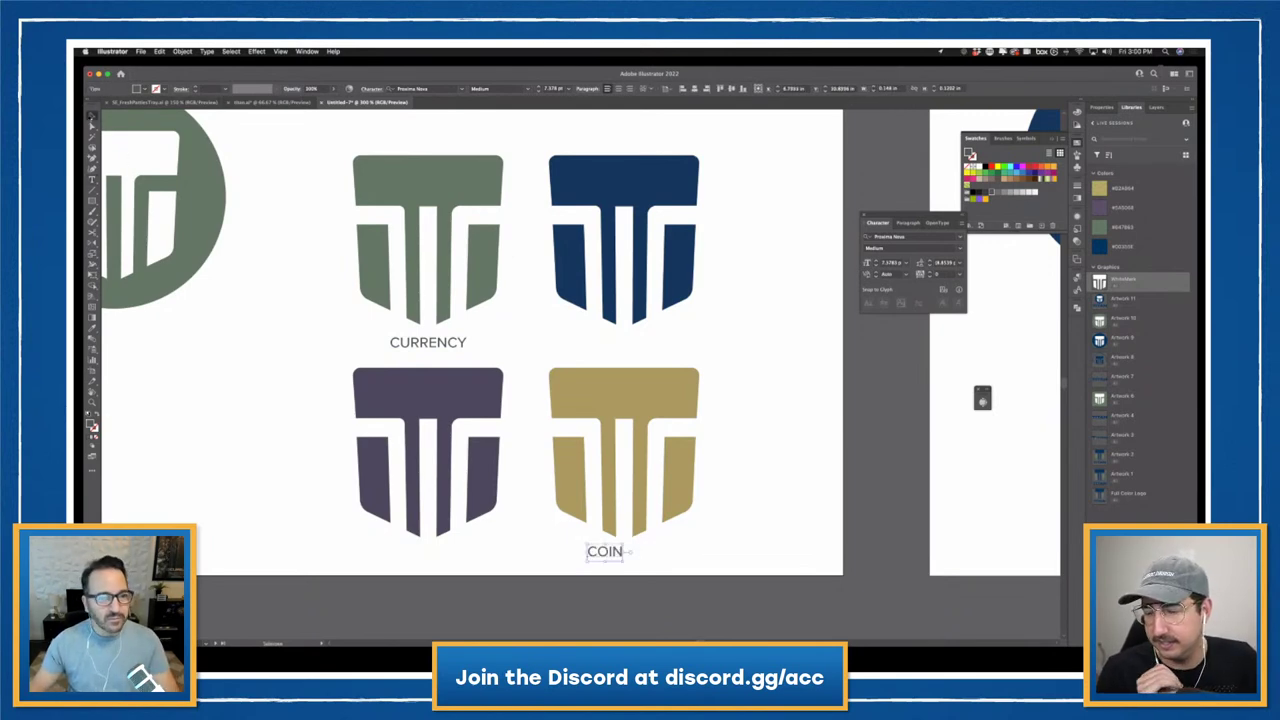
click(789, 503)
drag(610, 557, 660, 322)
click(776, 284)
scroll(789, 294, down, 2)
scroll(814, 280, left, 3)
click(768, 332)
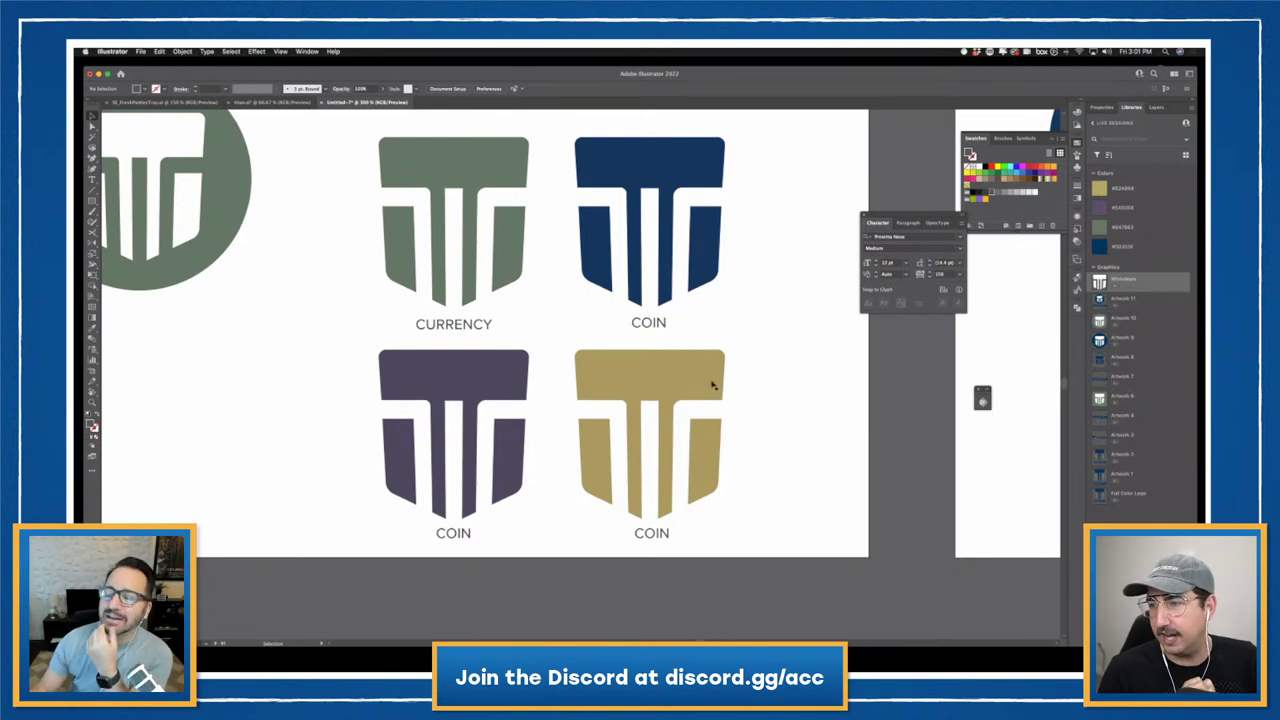
- Change the label under the purple shield from COIN to VAULT
scroll(681, 428, down, 1)
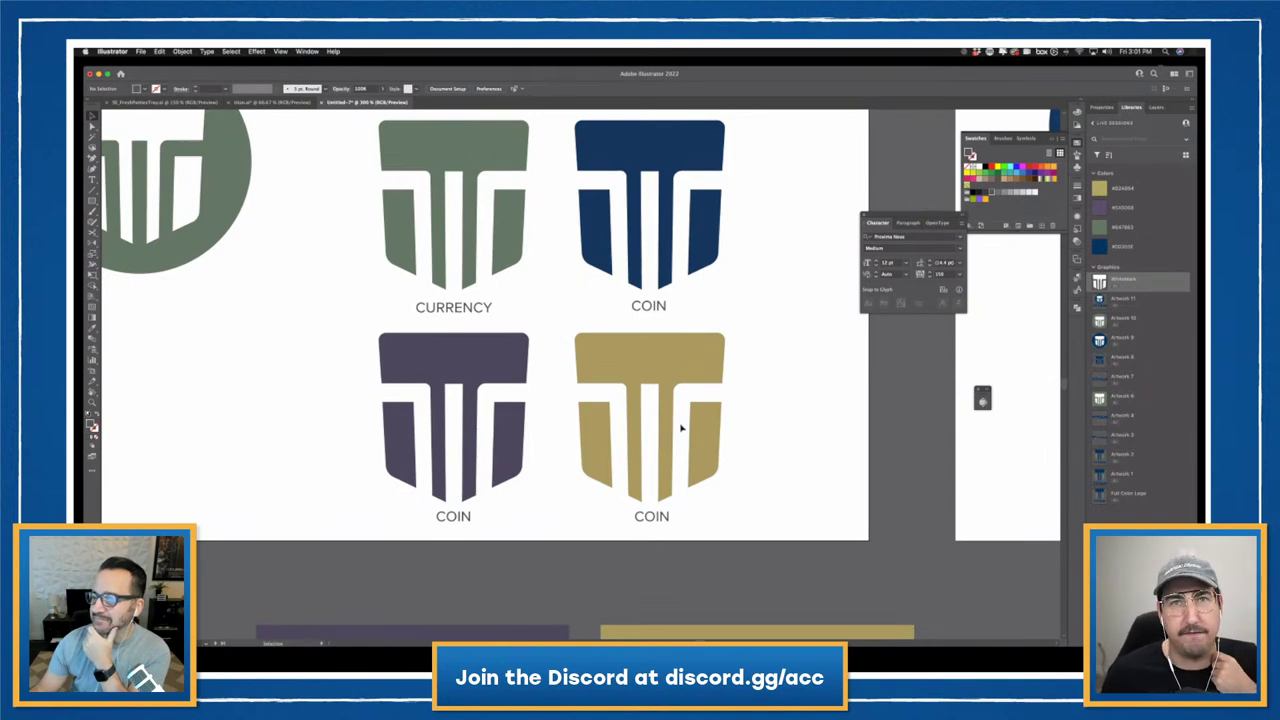
double_click(465, 515)
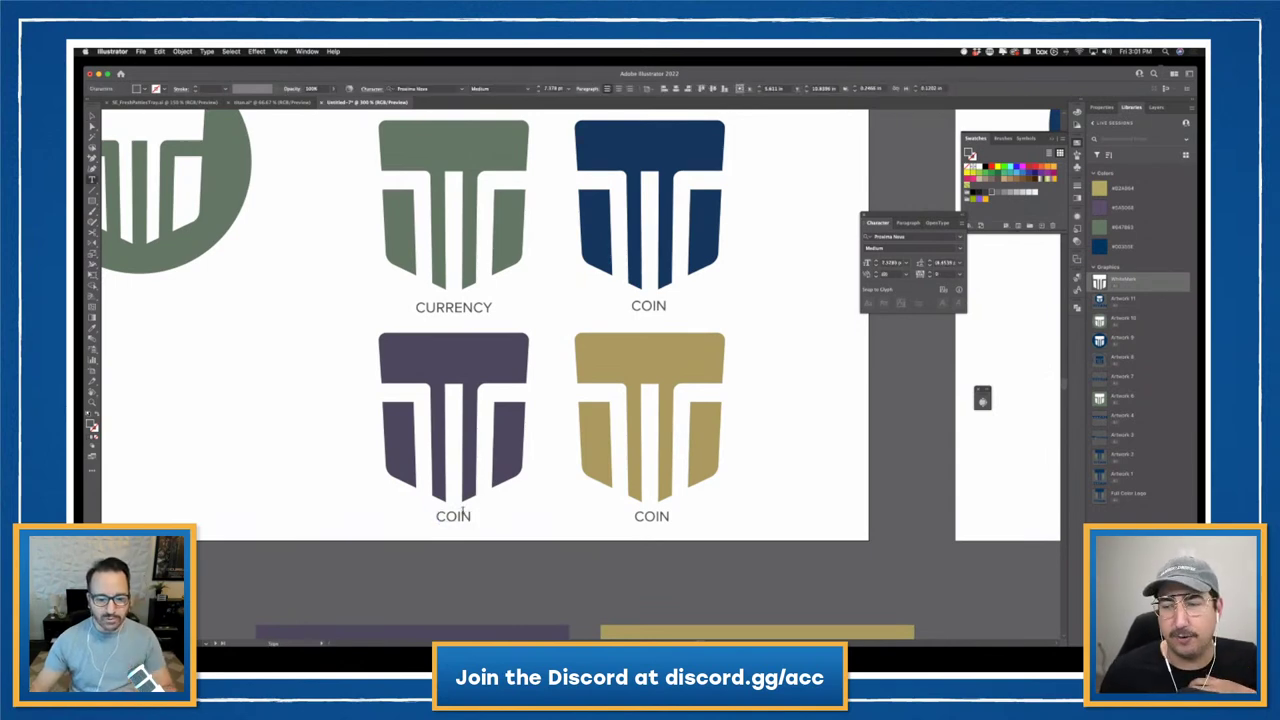
double_click(462, 516)
text(VAULT)
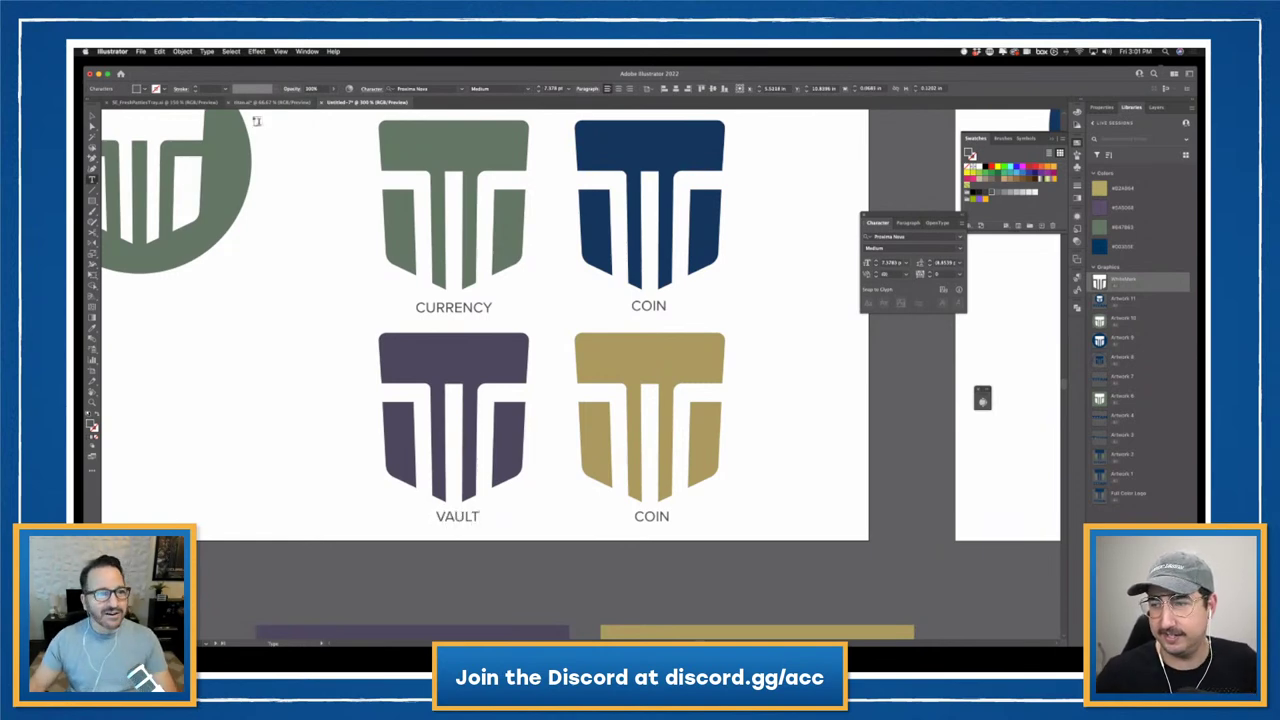
click(92, 115)
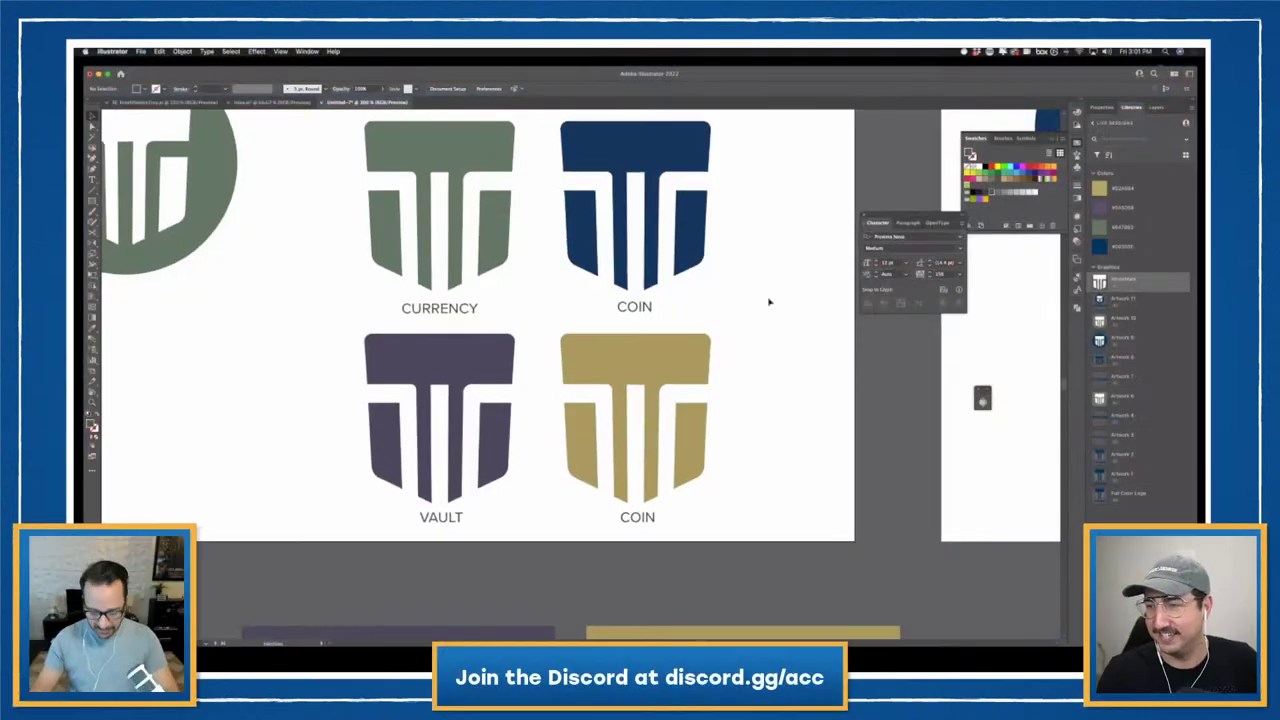
- Shrink all four colour shields and move the bottom row down to uncover the top labels
key(super+minus)
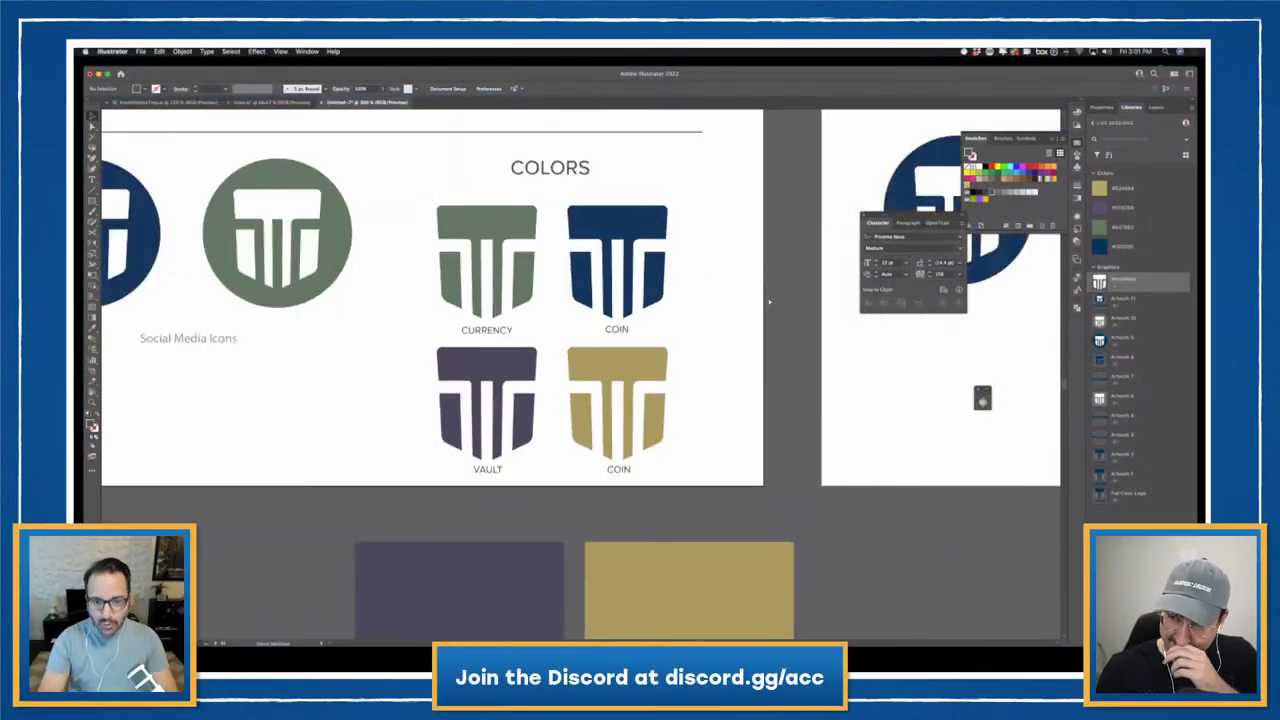
key(super+minus)
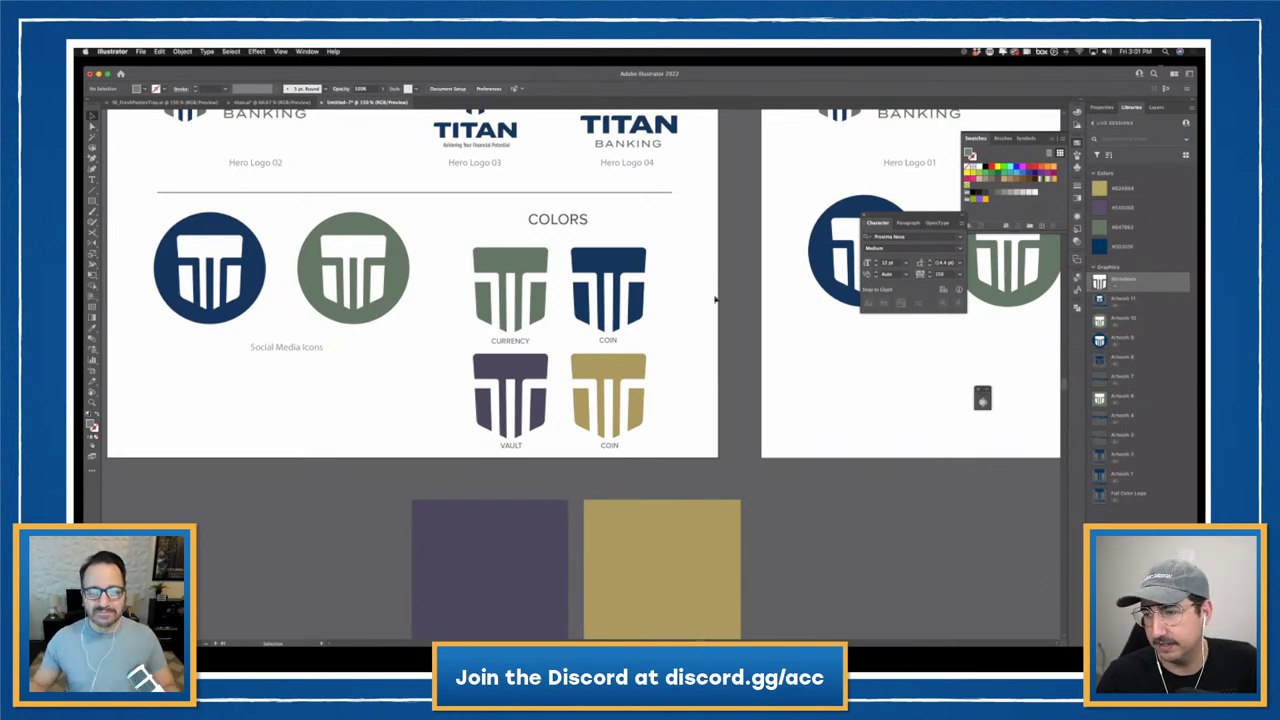
click(510, 285)
shift+click(606, 280)
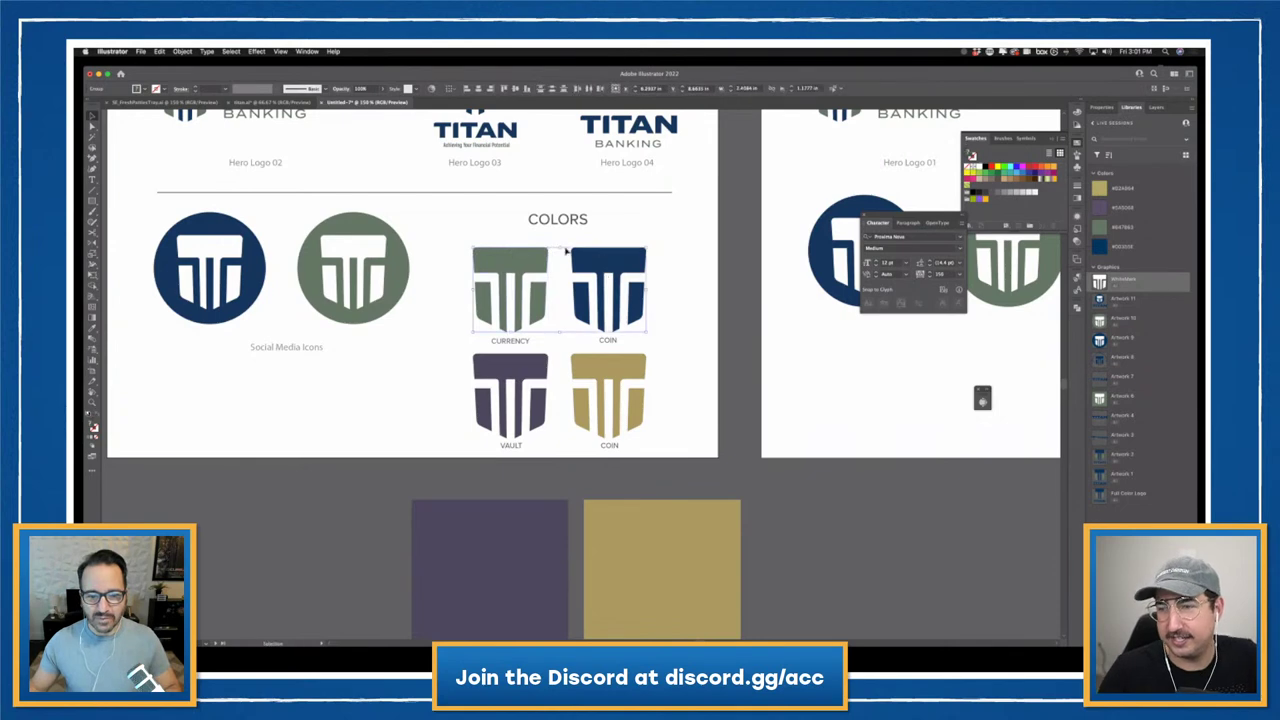
shift+click(519, 365)
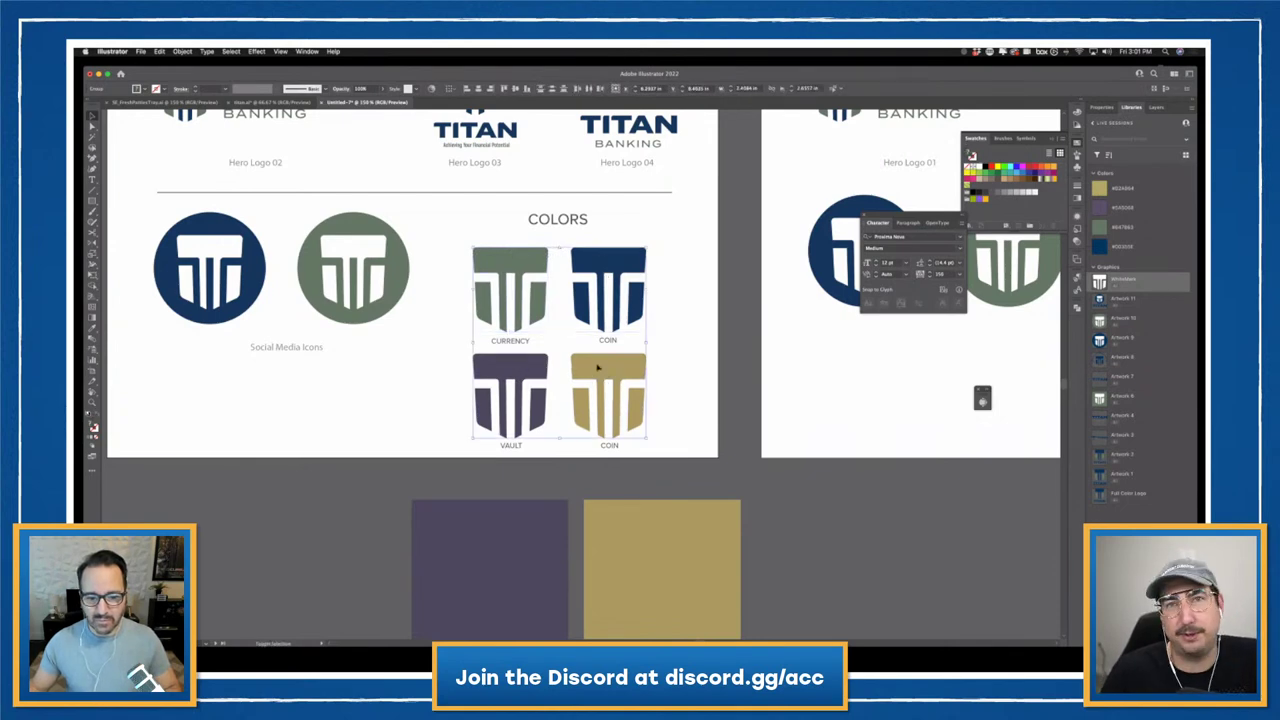
drag(558, 441, 558, 408)
key(super+shift+a)
click(526, 362)
shift+click(572, 356)
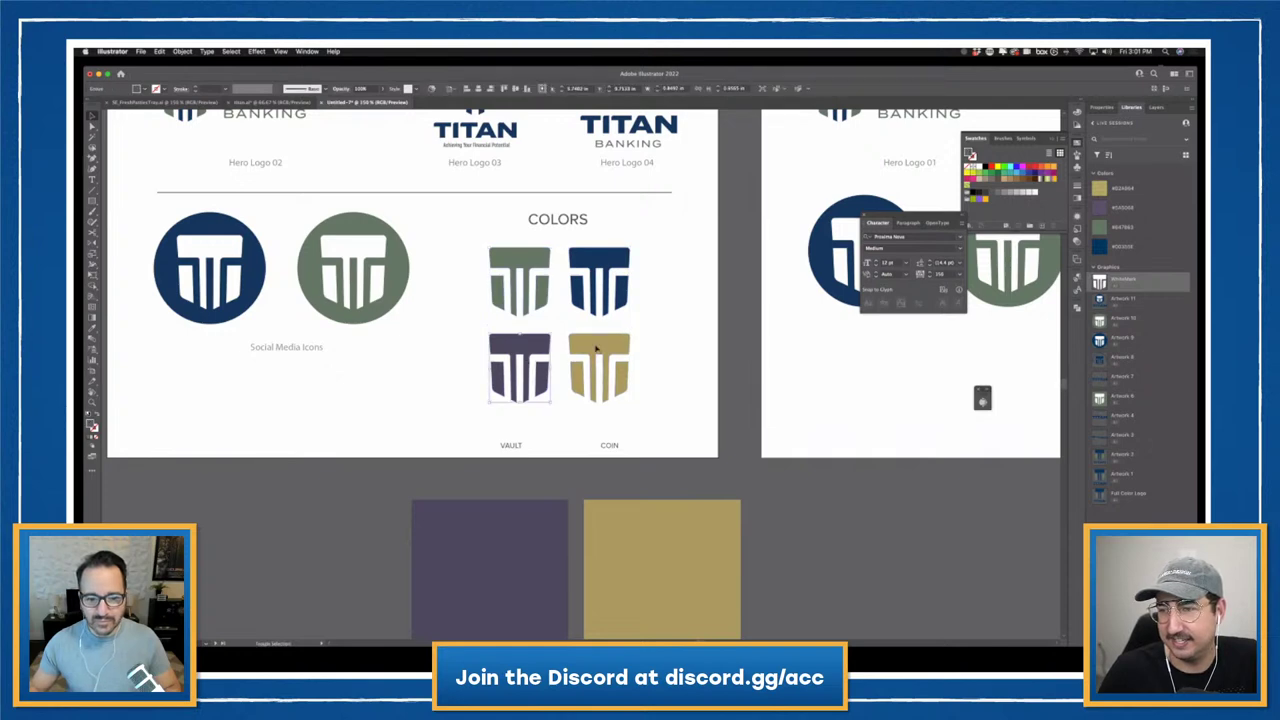
drag(572, 356, 572, 383)
click(588, 354)
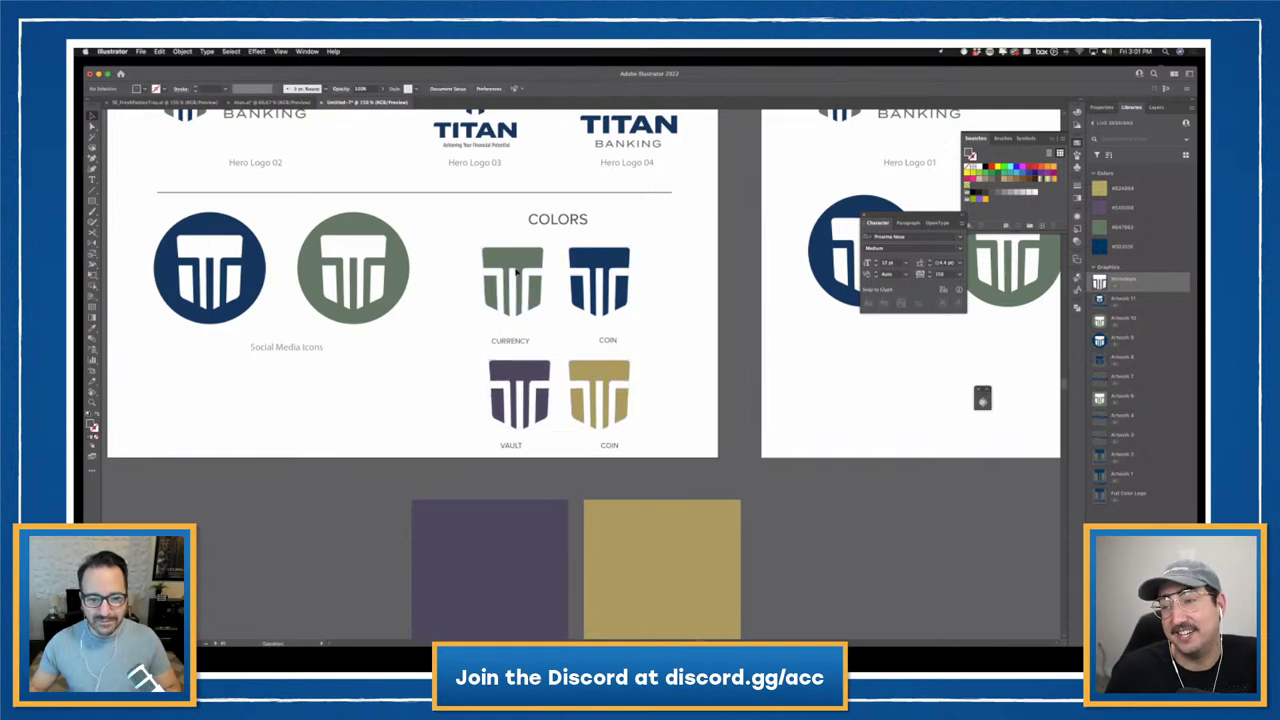
- Align the green and navy shields and raise the CURRENCY and COIN labels toward them
drag(526, 274, 599, 260)
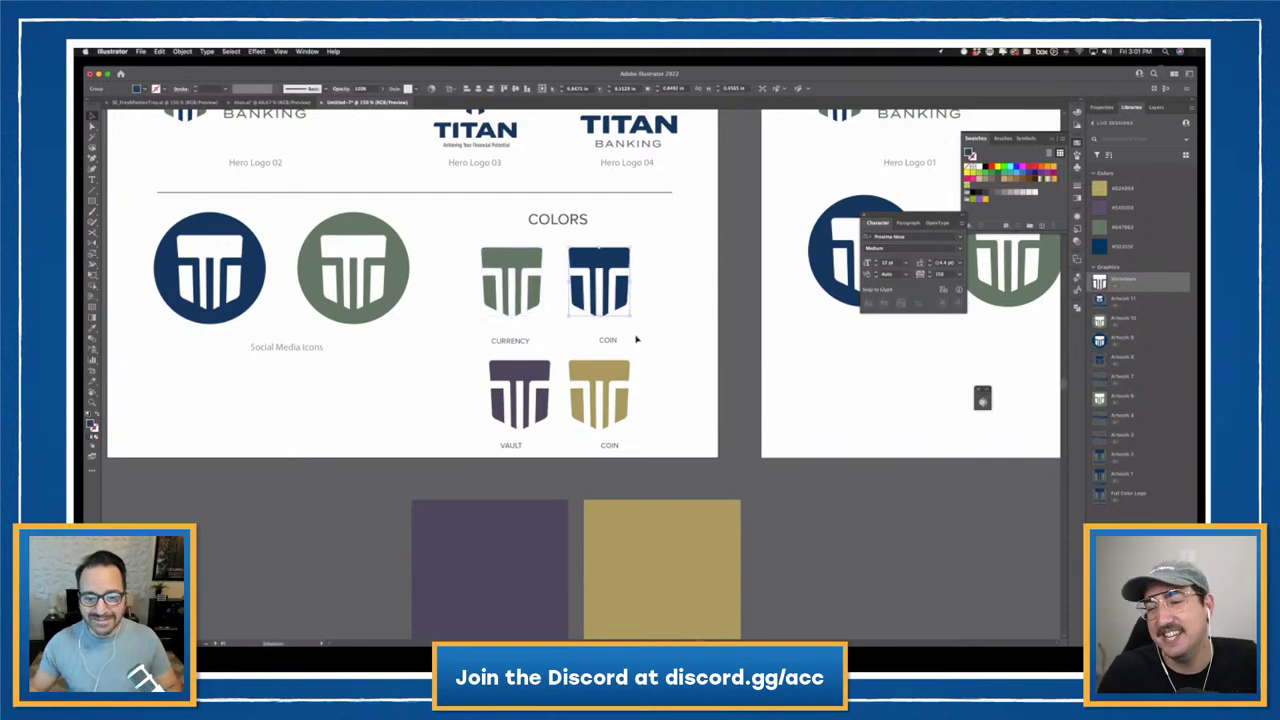
click(600, 330)
click(603, 341)
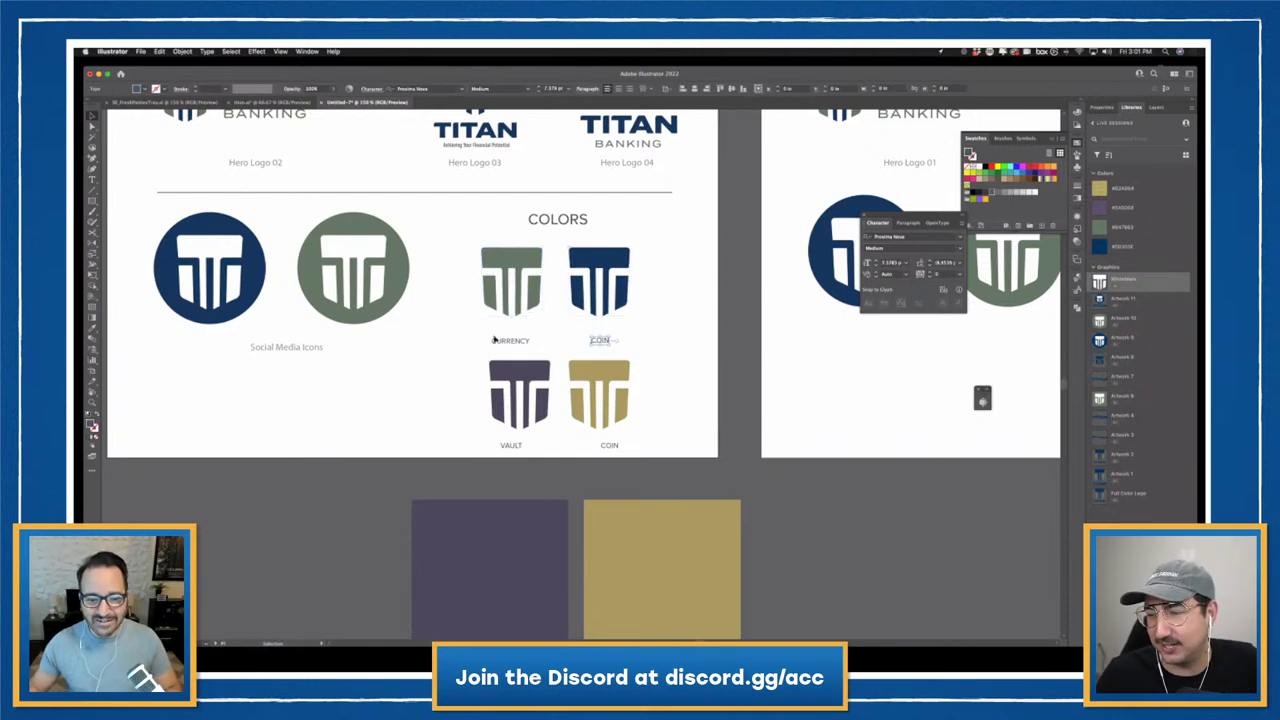
shift+click(508, 341)
drag(508, 341, 510, 336)
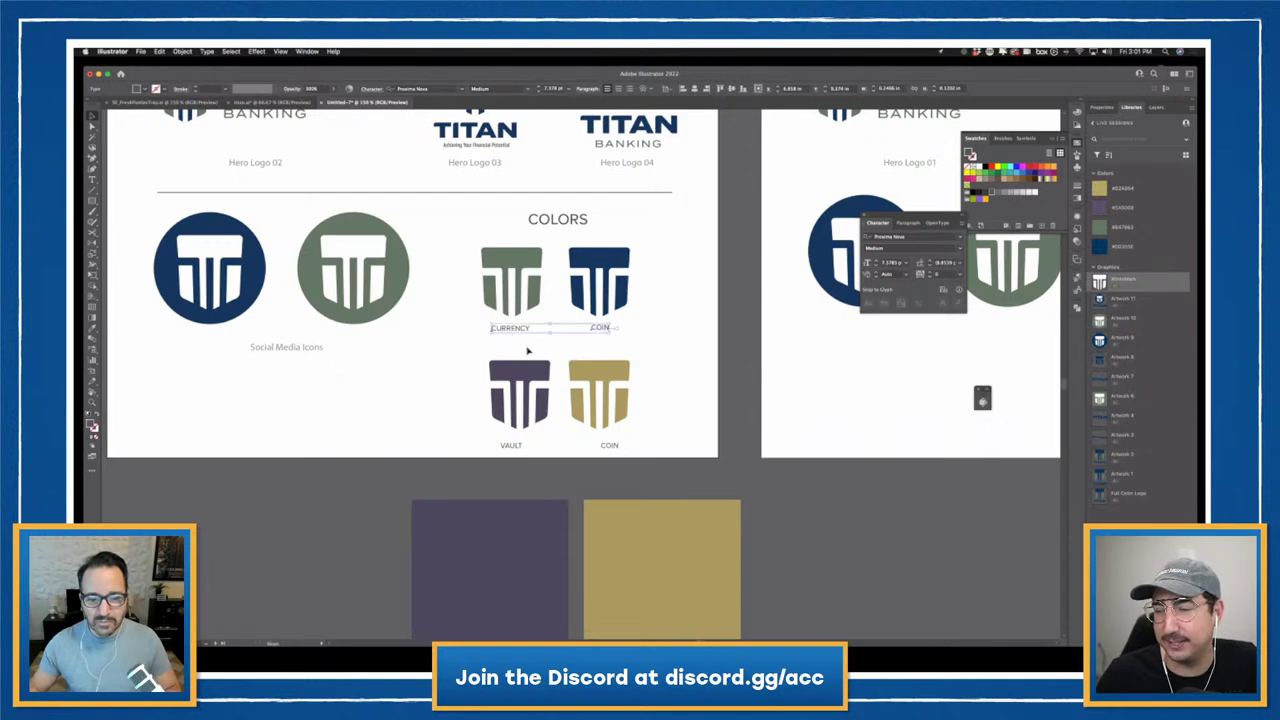
click(530, 350)
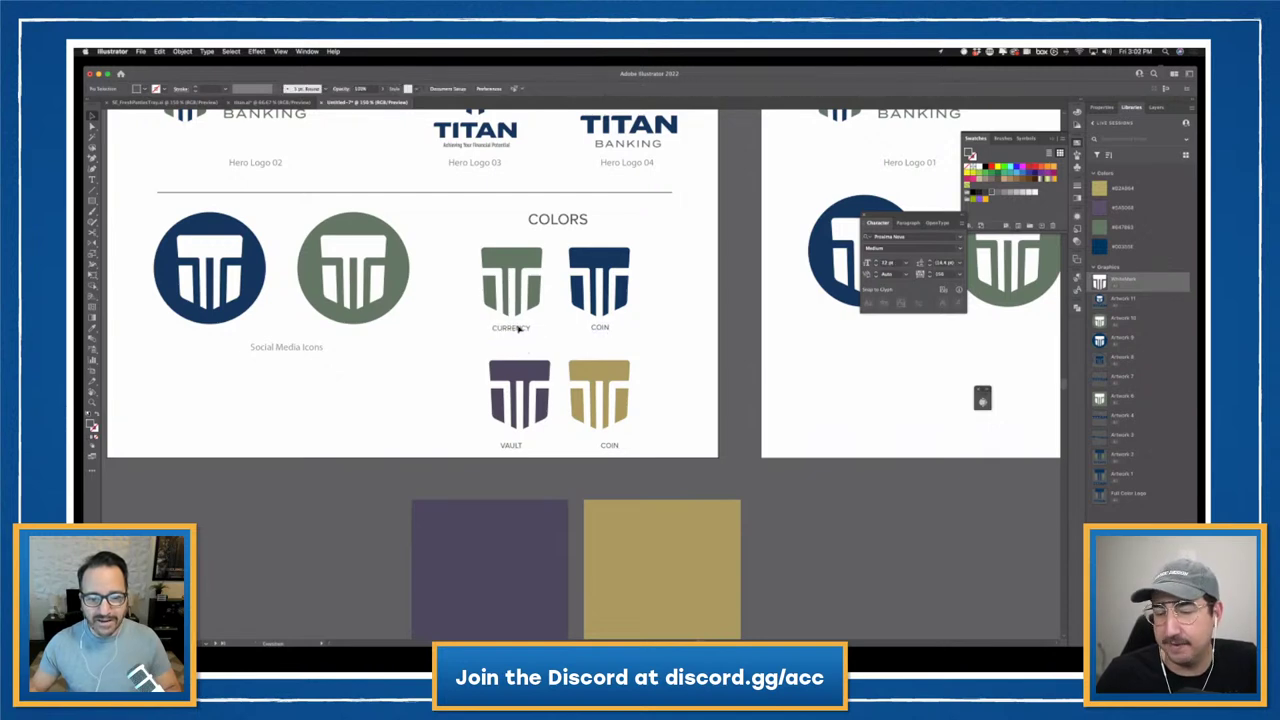
- Shift the purple shield slightly left and raise the VAULT and COIN labels closer
click(521, 329)
click(525, 378)
drag(525, 378, 520, 378)
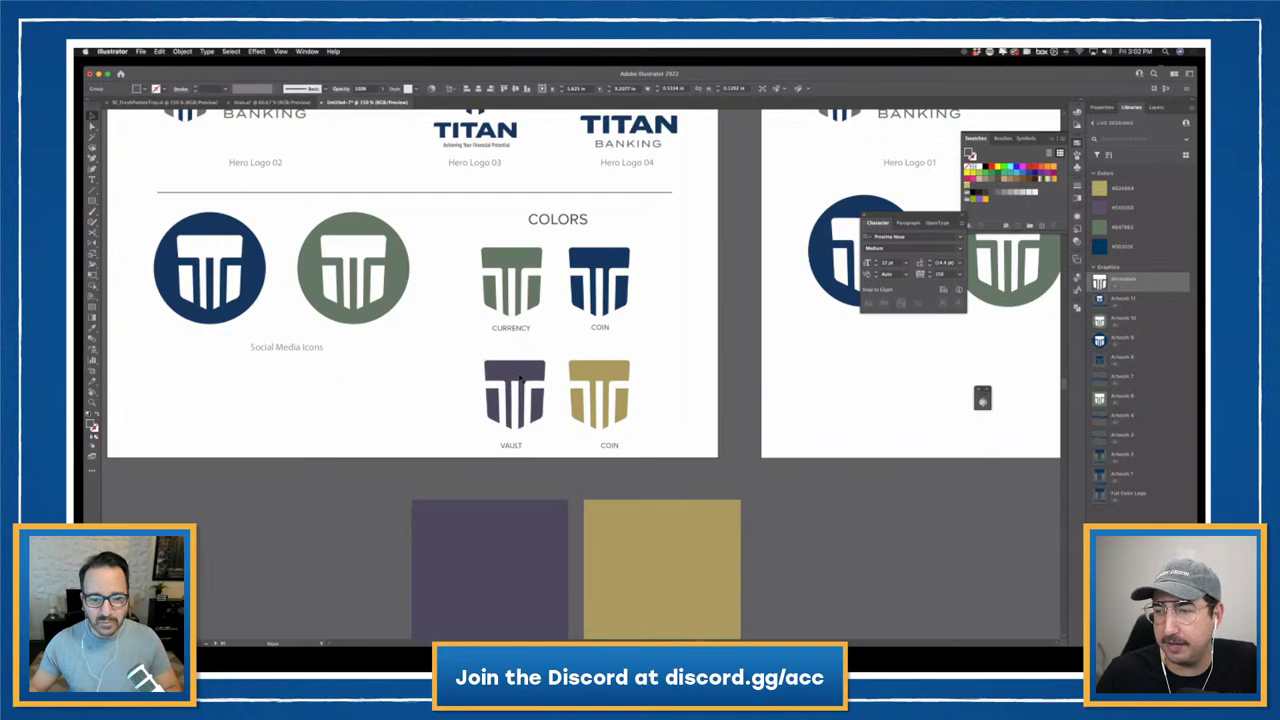
click(606, 376)
click(658, 375)
click(510, 445)
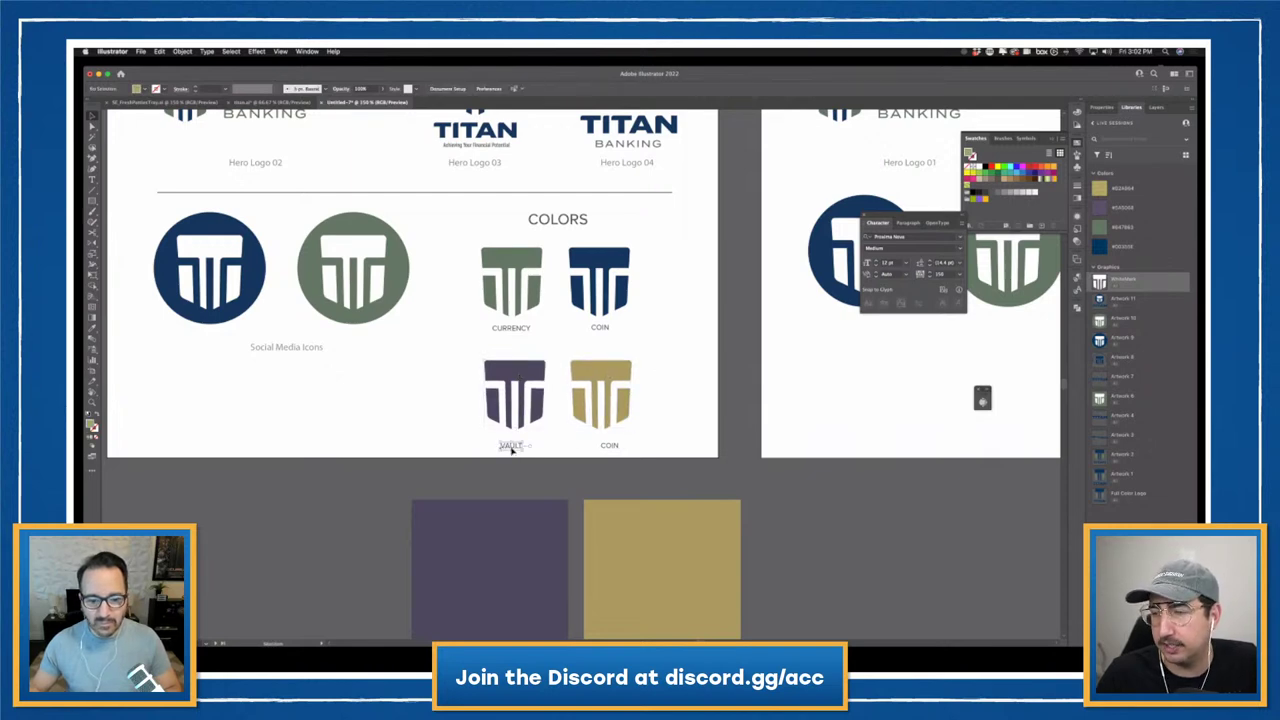
shift+click(612, 445)
drag(618, 446, 613, 441)
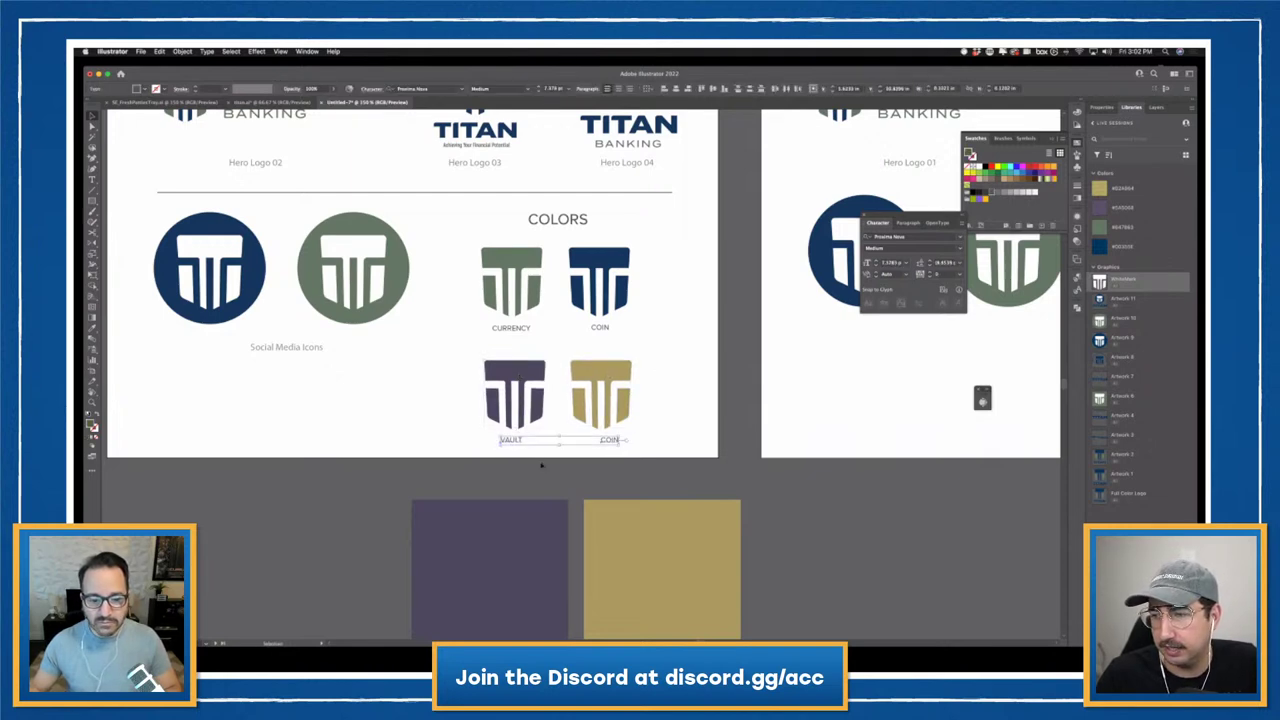
click(506, 450)
- Rename the COIN label under the blue shield to SECURE
click(514, 443)
click(614, 441)
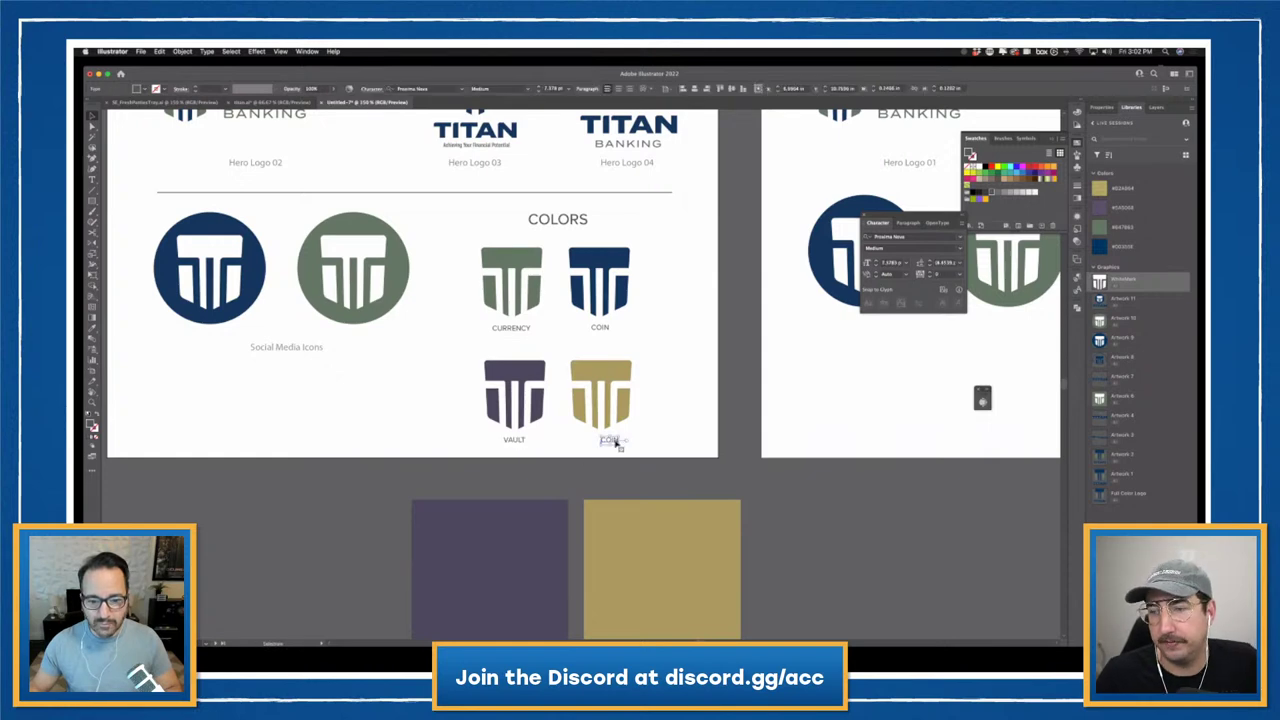
click(603, 321)
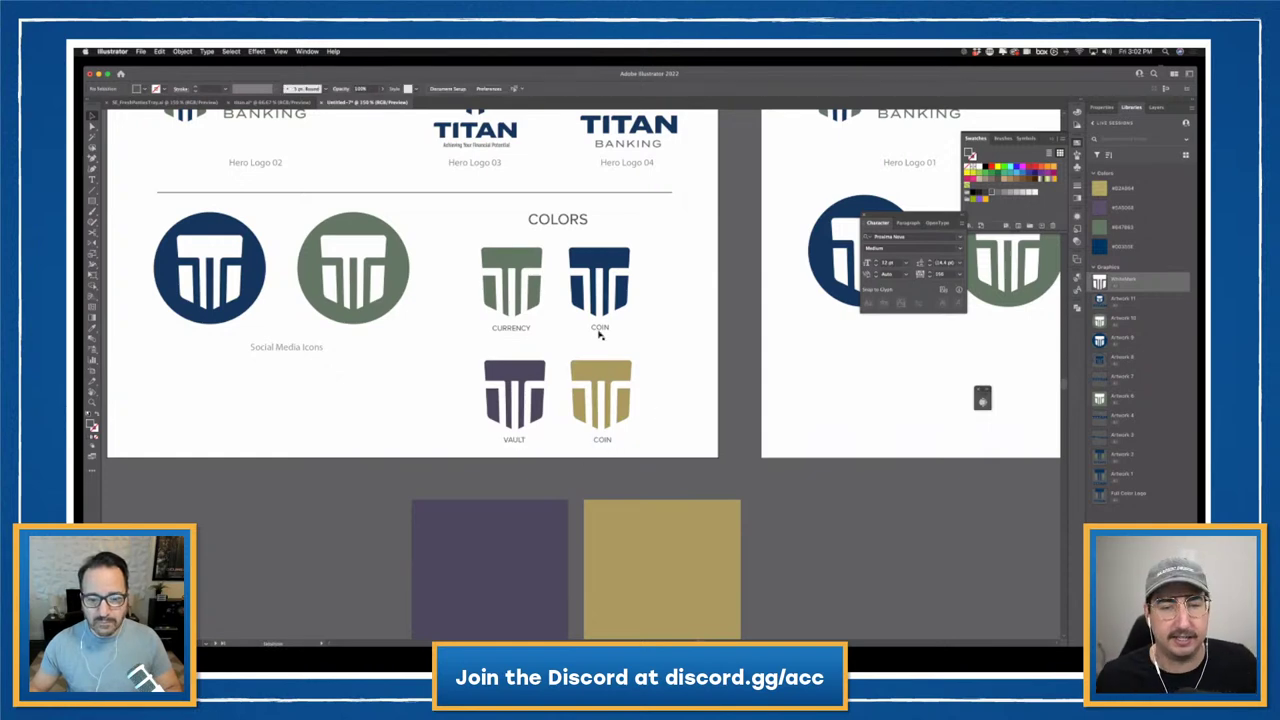
click(601, 327)
double_click(600, 327)
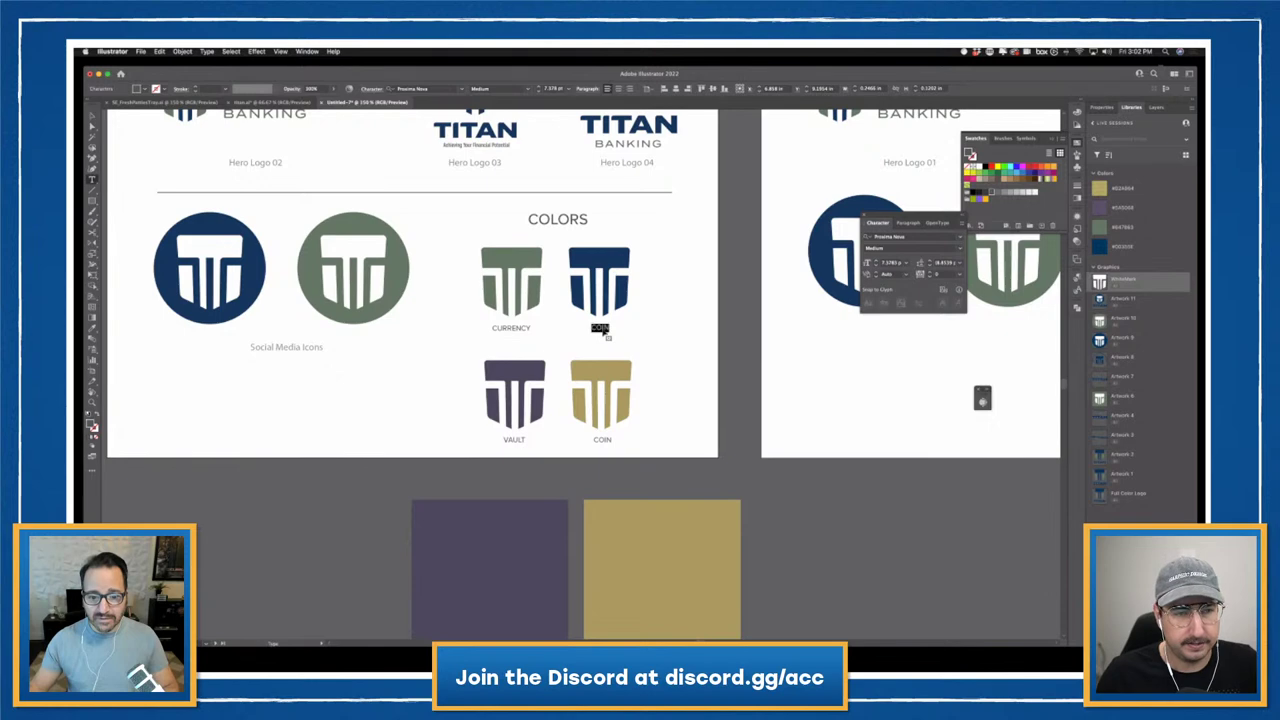
text(S)
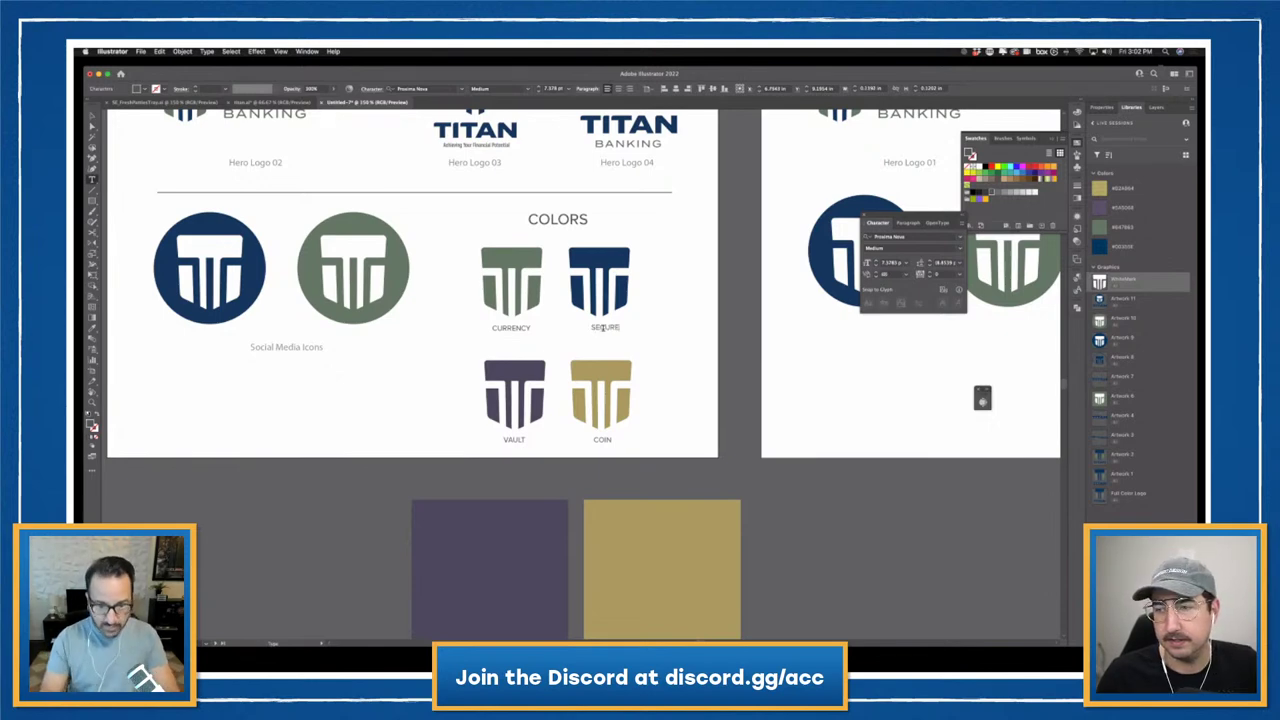
text(ECURE)
key(Escape)
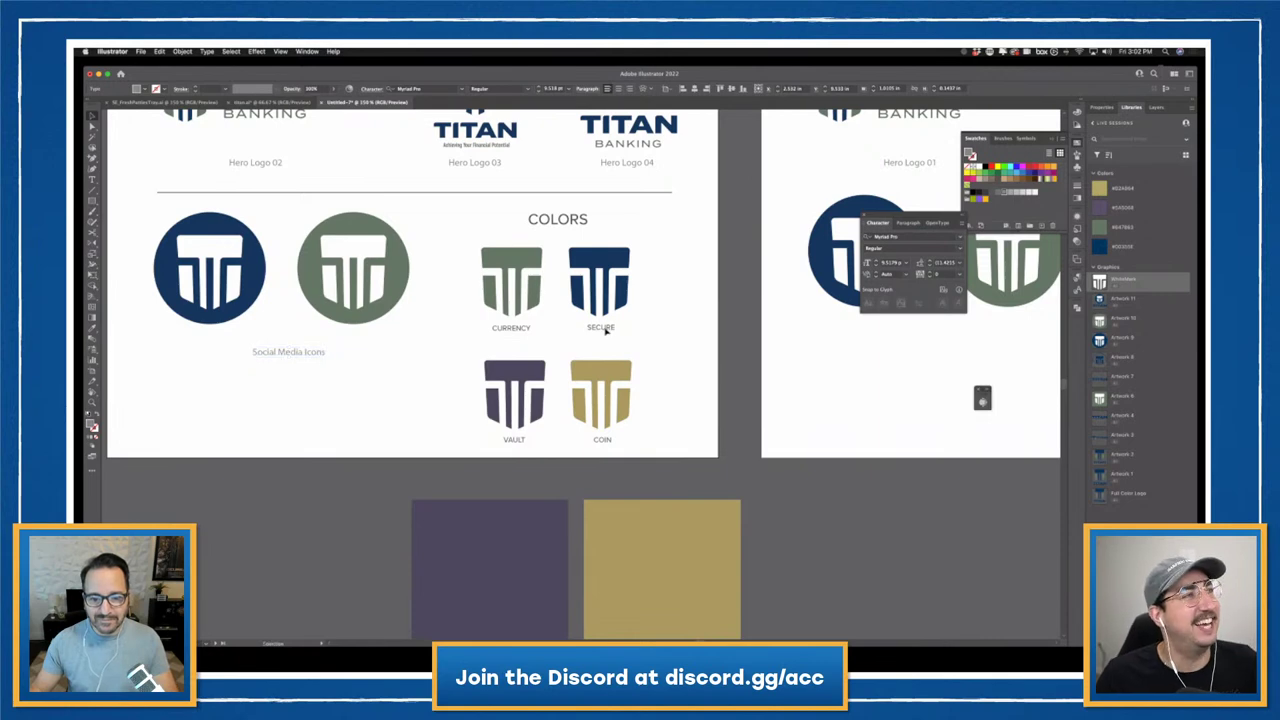
click(661, 342)
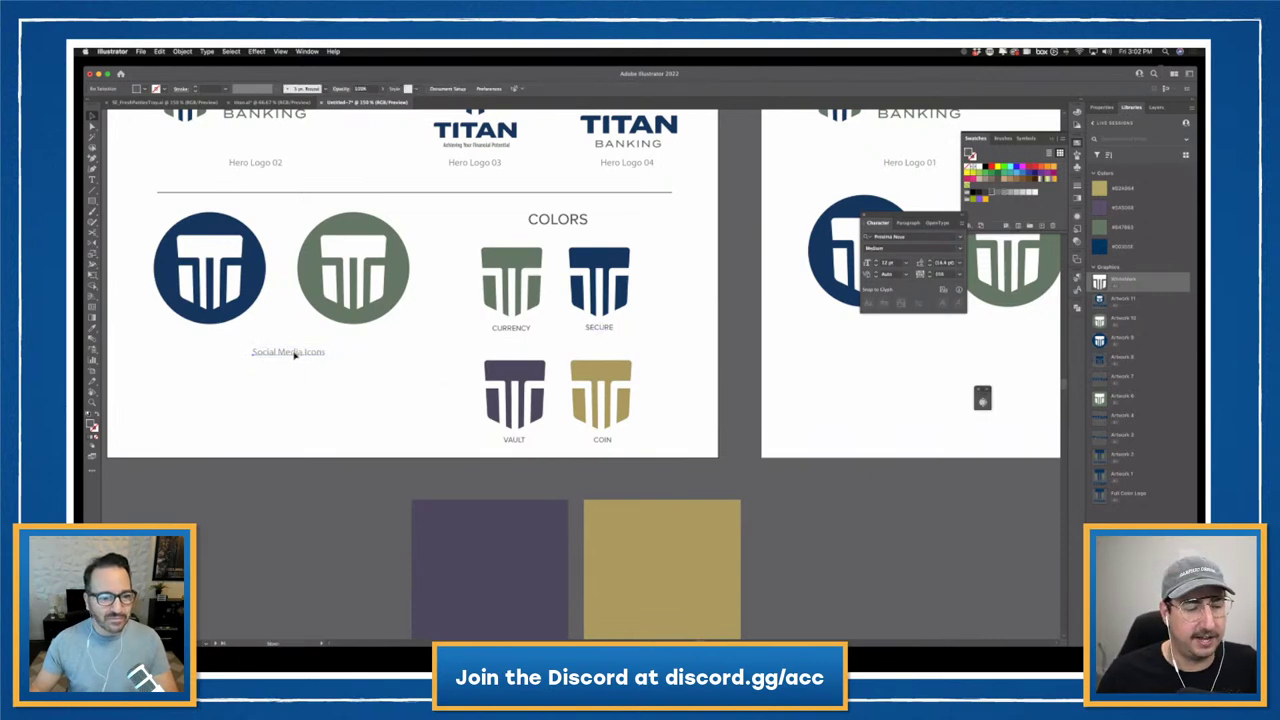
- Nudge the Social Media Icons label left, then start and cancel a Save As
drag(288, 355, 280, 355)
click(349, 397)
key(super+s)
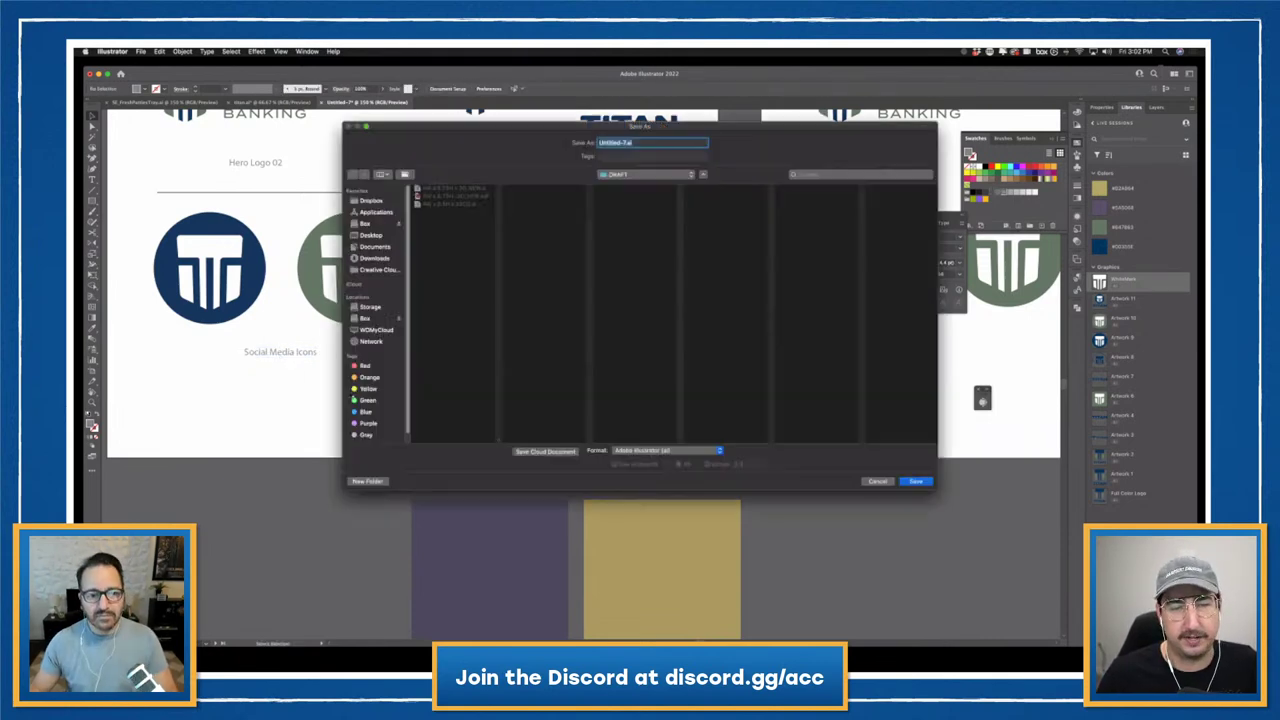
click(878, 481)
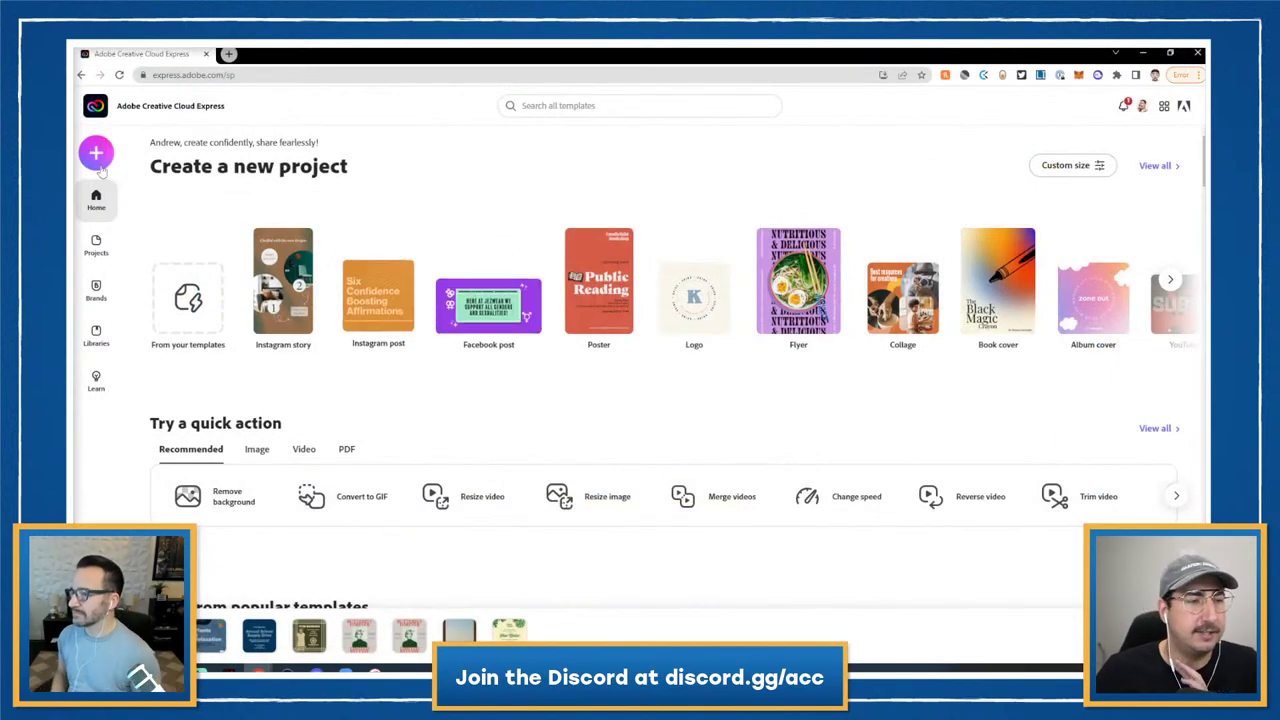
- Start a new Instagram post and search its templates for 'vault'
click(100, 155)
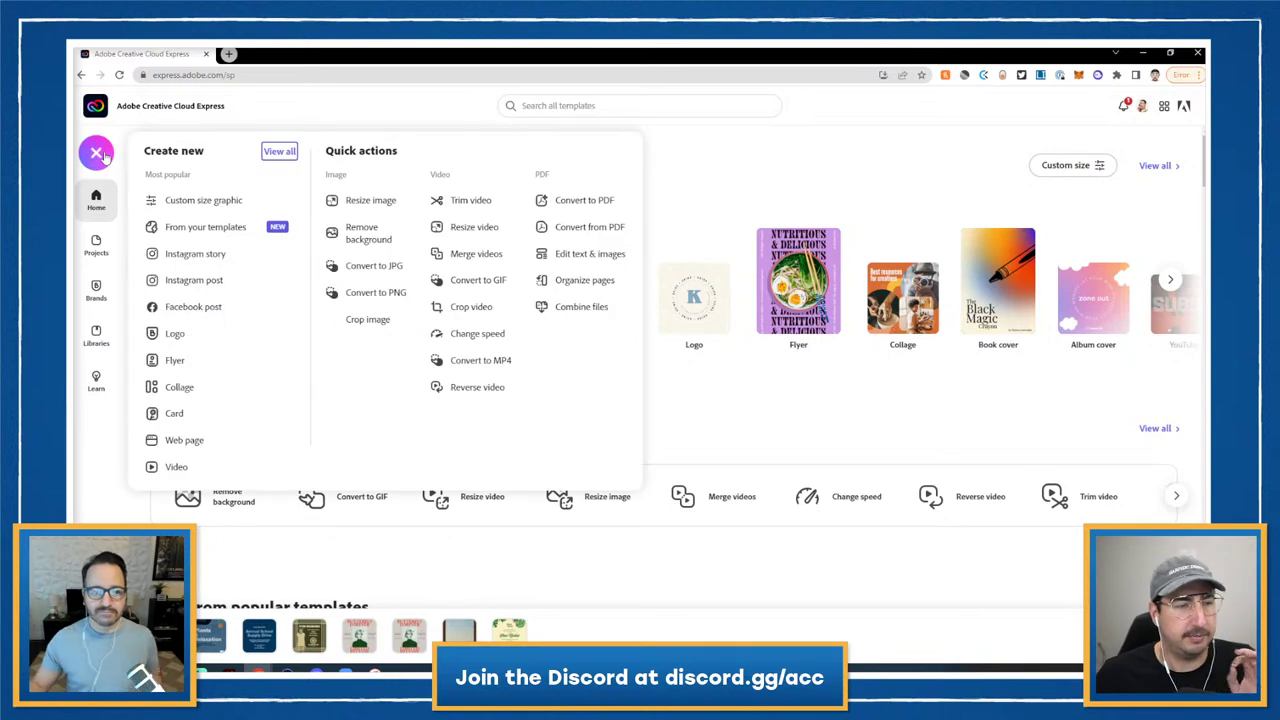
click(200, 281)
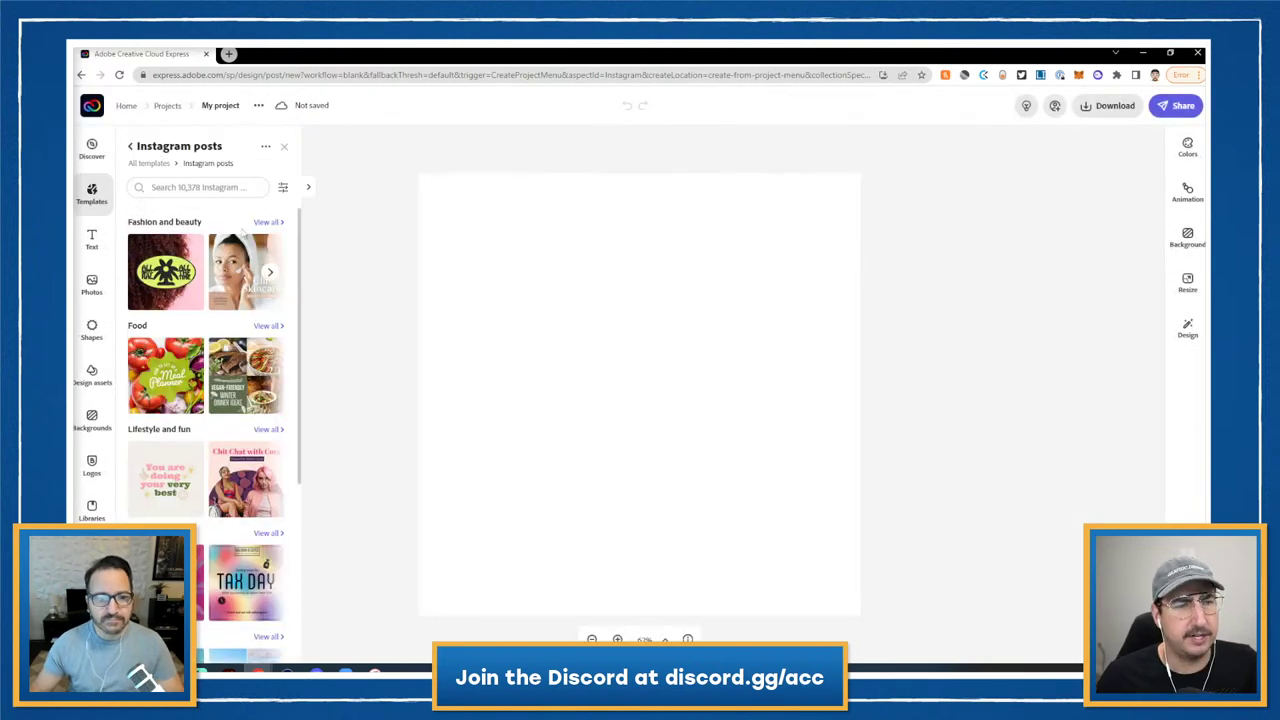
click(195, 182)
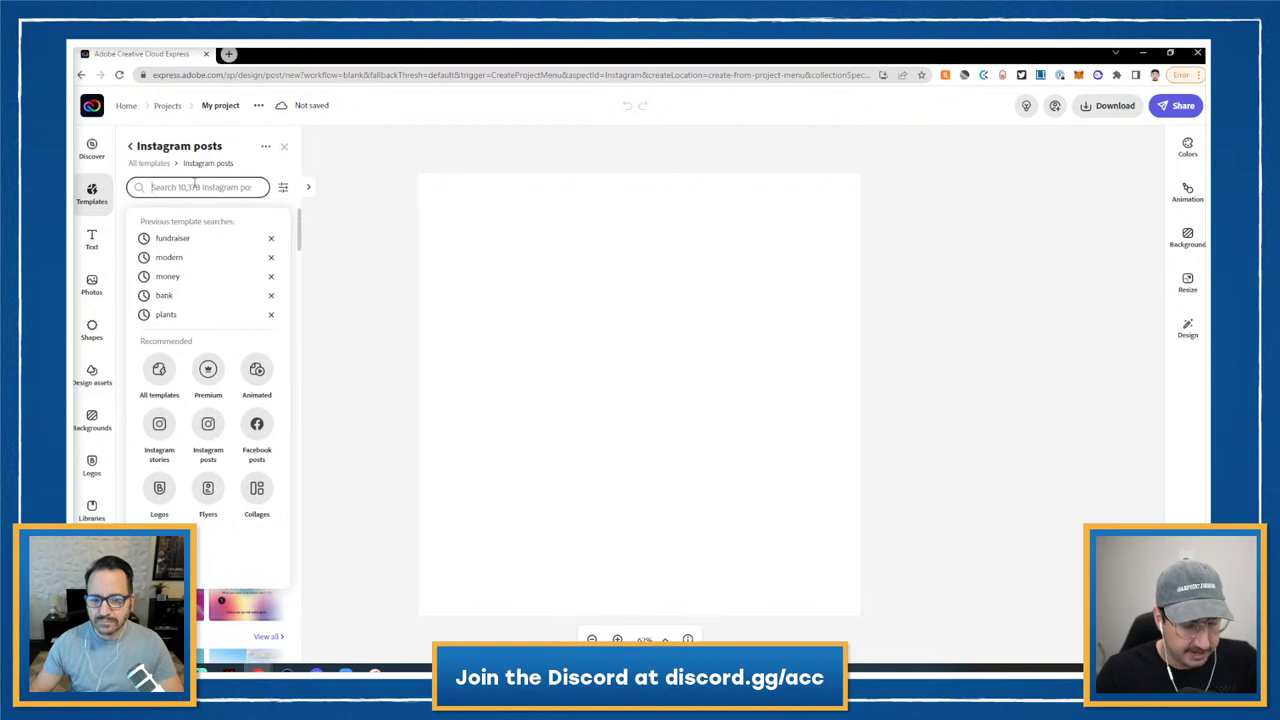
text(vault)
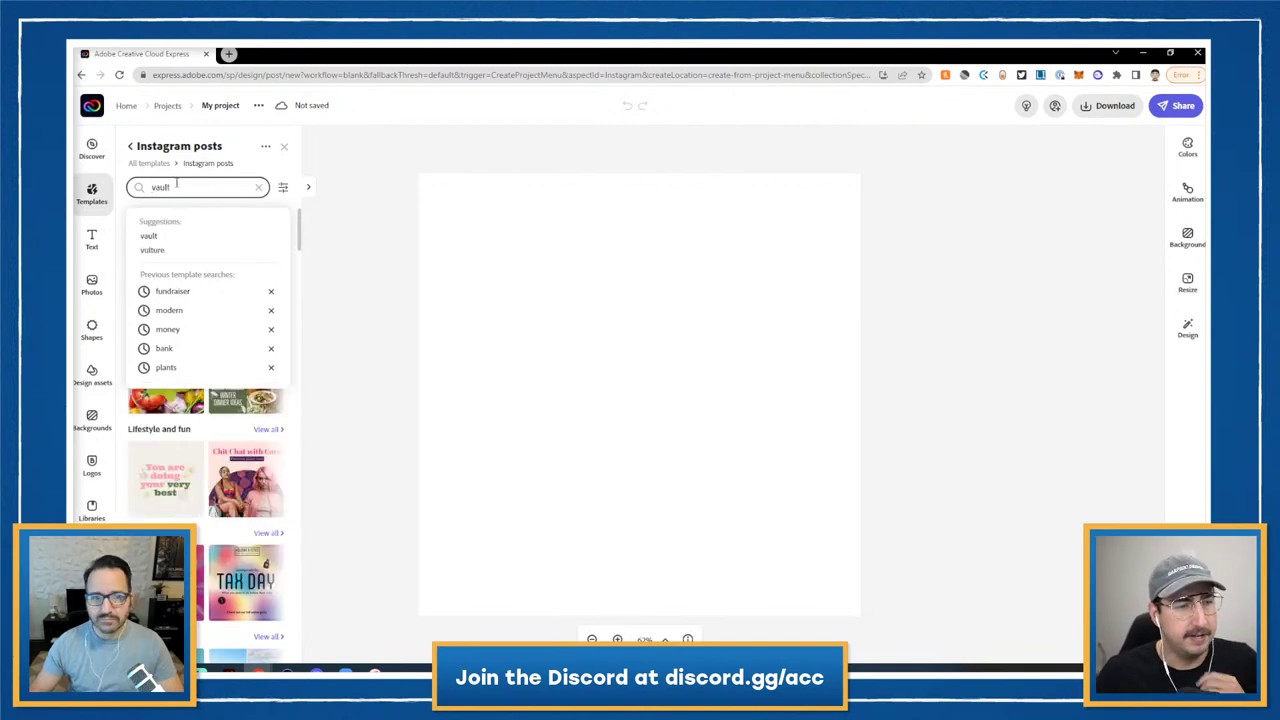
key(Return)
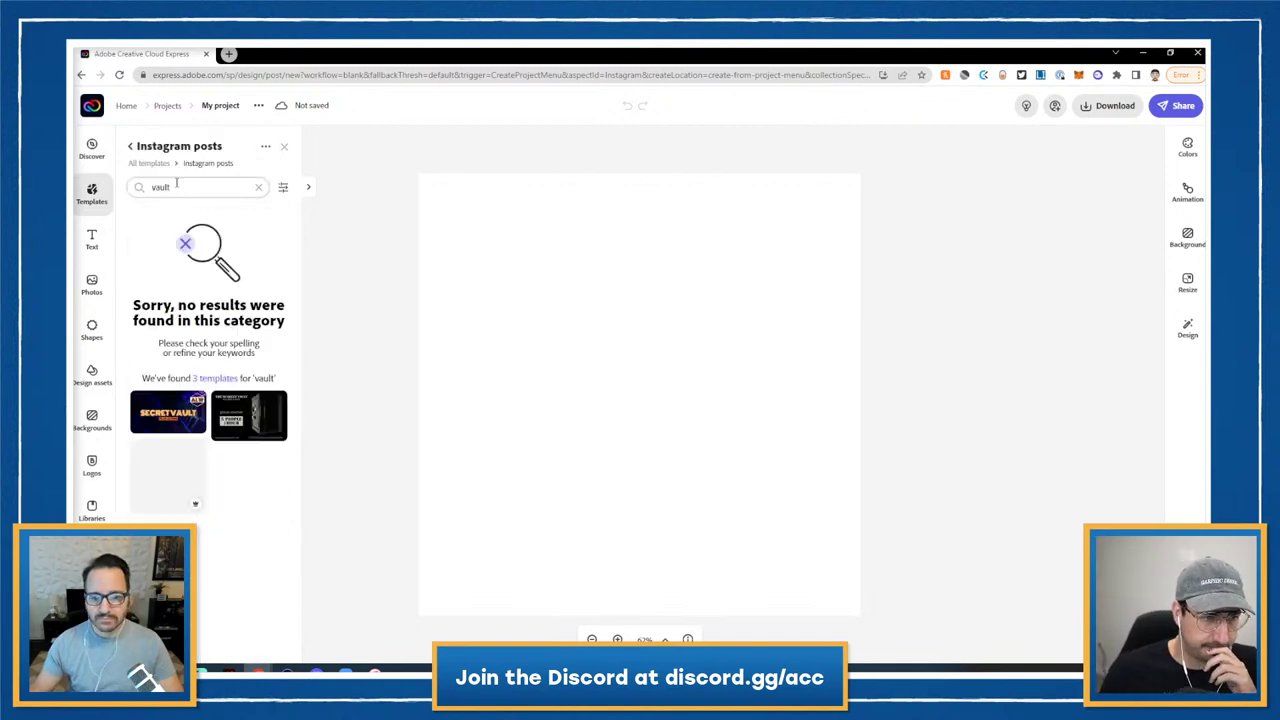
- Search stock photos for 'vault' and add the glowing vault-door photo to the canvas
click(91, 285)
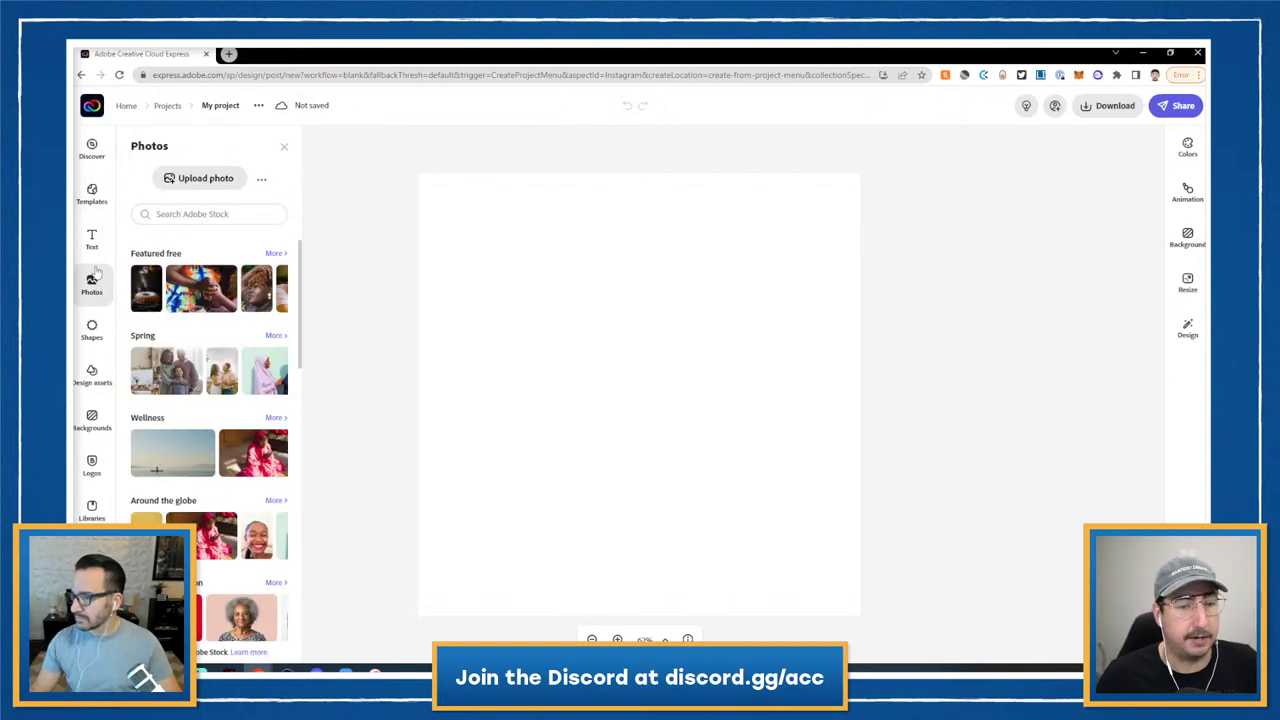
click(180, 213)
text(v)
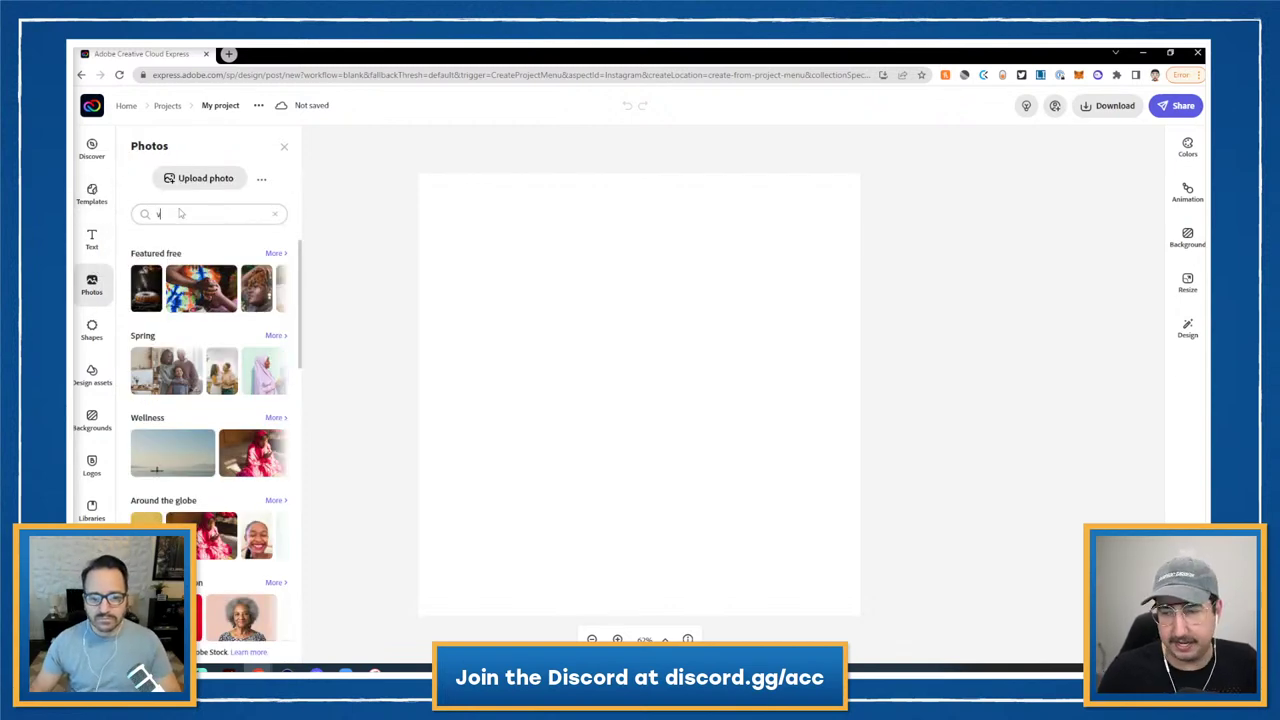
text(ault)
key(Return)
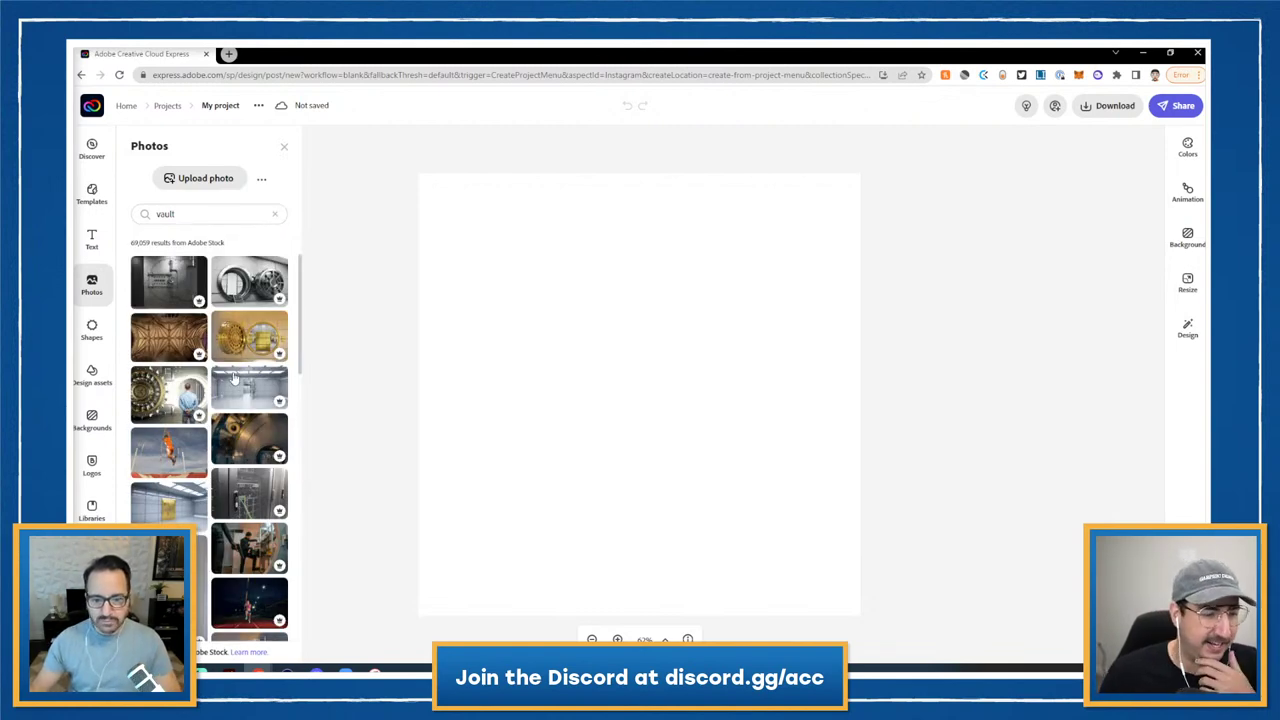
scroll(233, 377, down, 3)
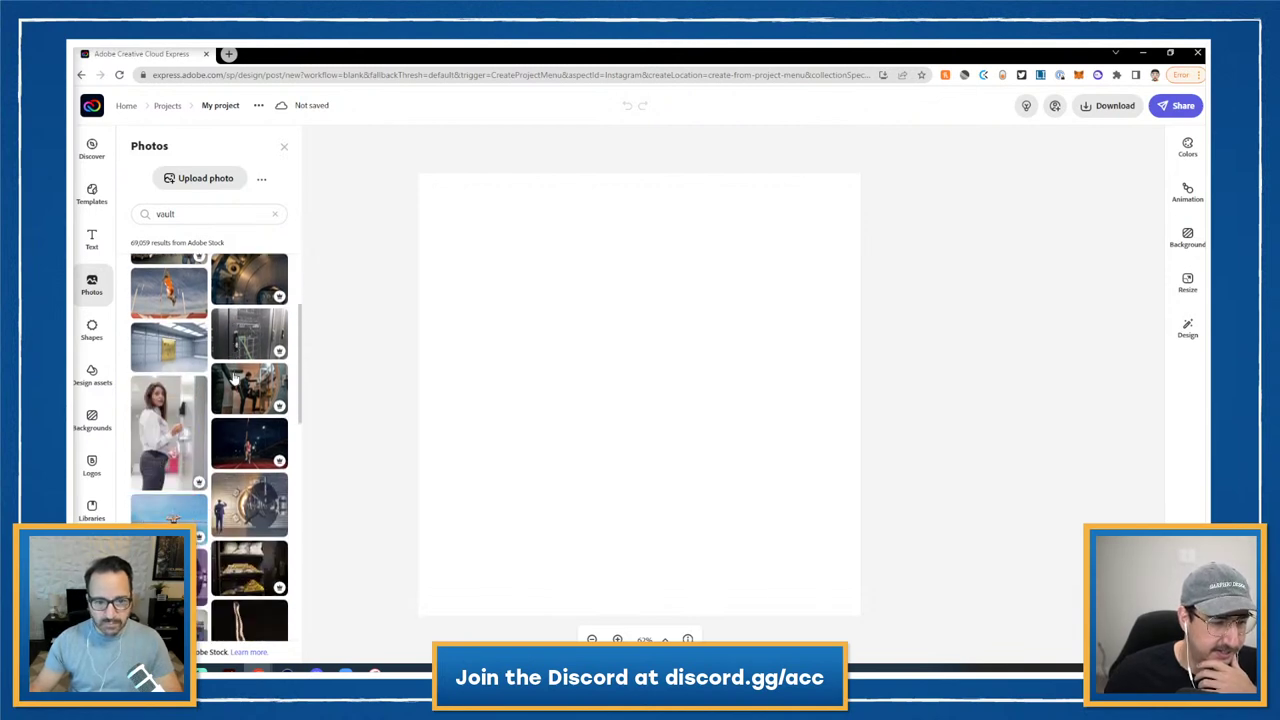
scroll(233, 377, down, 2)
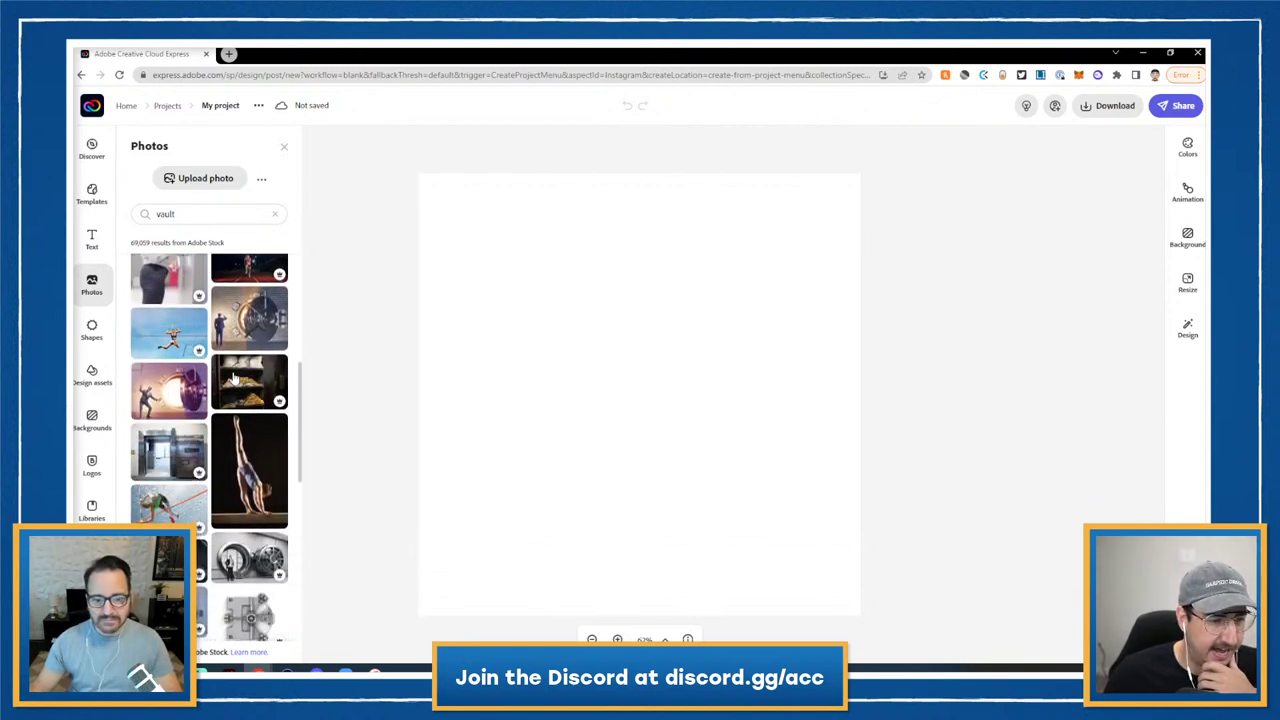
scroll(233, 377, down, 2)
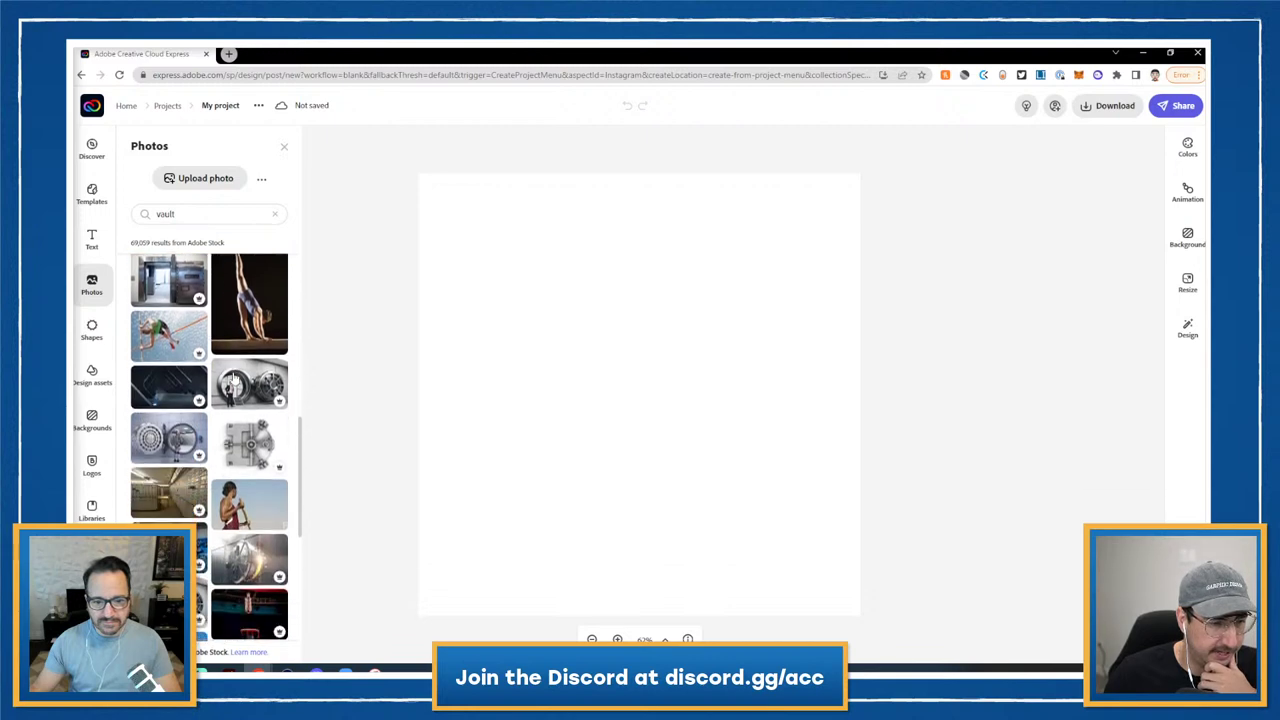
scroll(233, 385, down, 2)
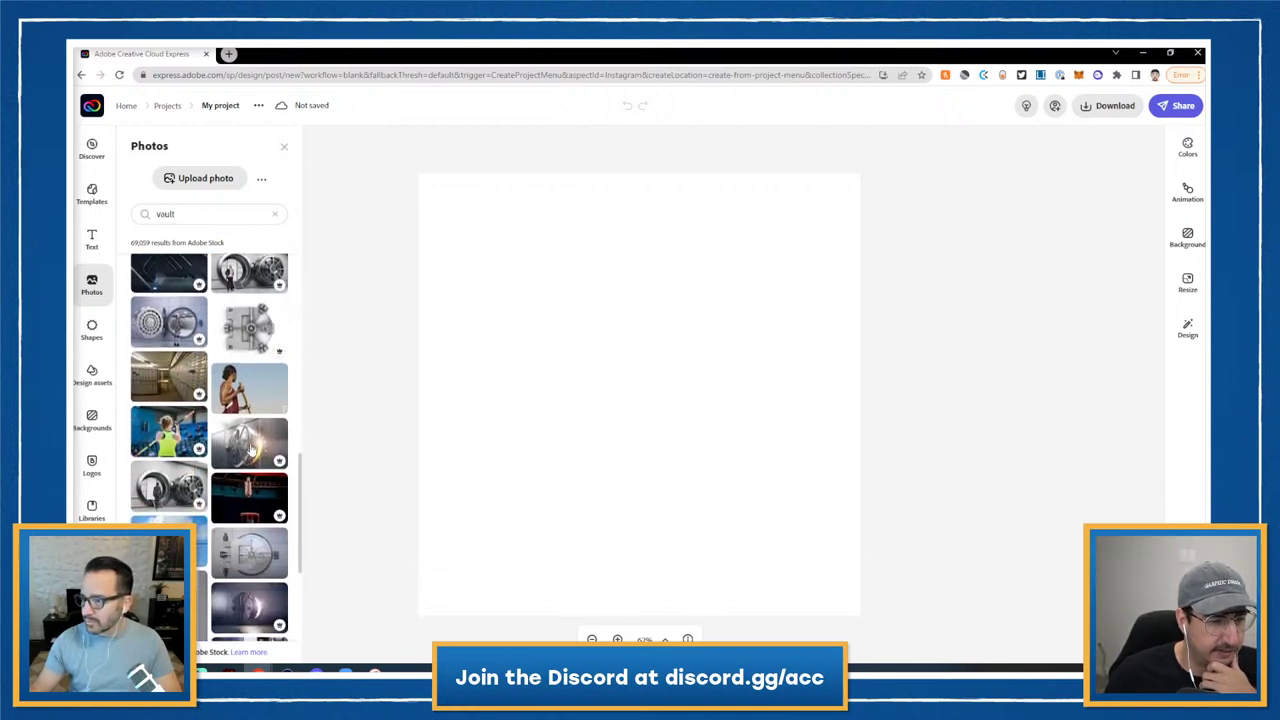
click(250, 450)
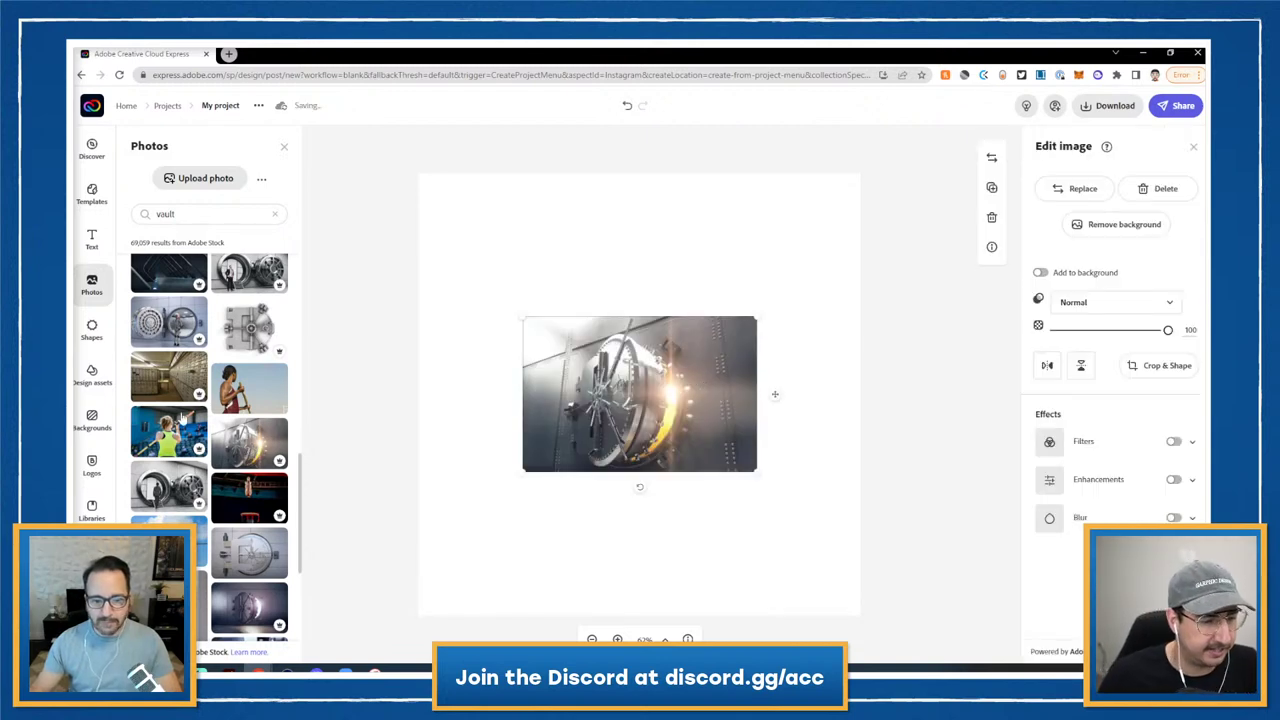
- Make the vault photo fill the background and apply a Duotone filter to it
scroll(213, 427, down, 3)
scroll(213, 427, down, 1)
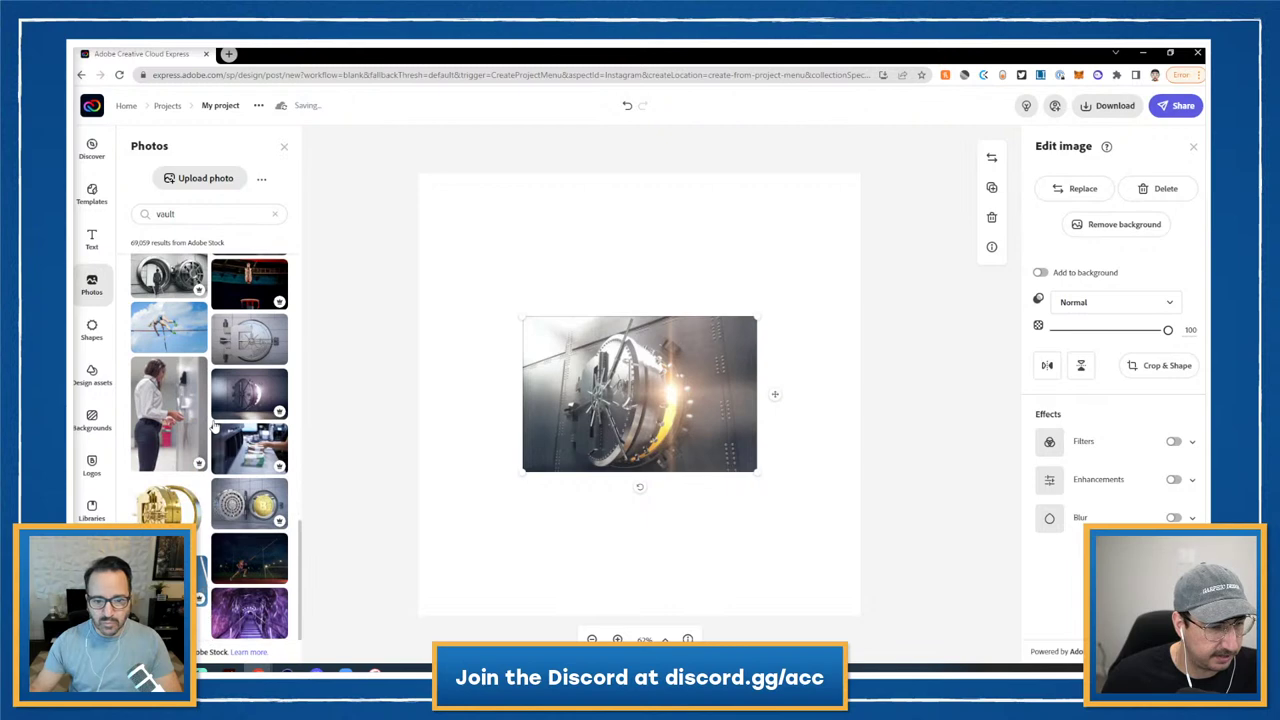
scroll(213, 427, down, 3)
scroll(213, 427, down, 5)
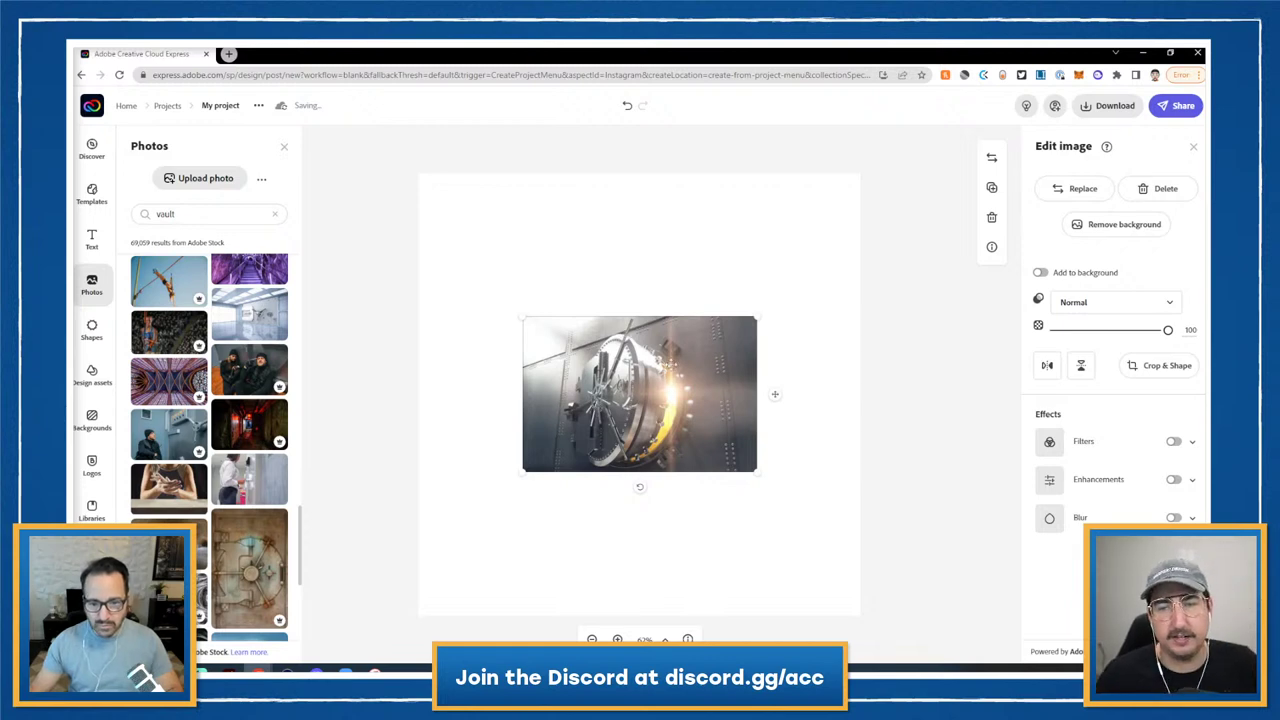
click(1041, 273)
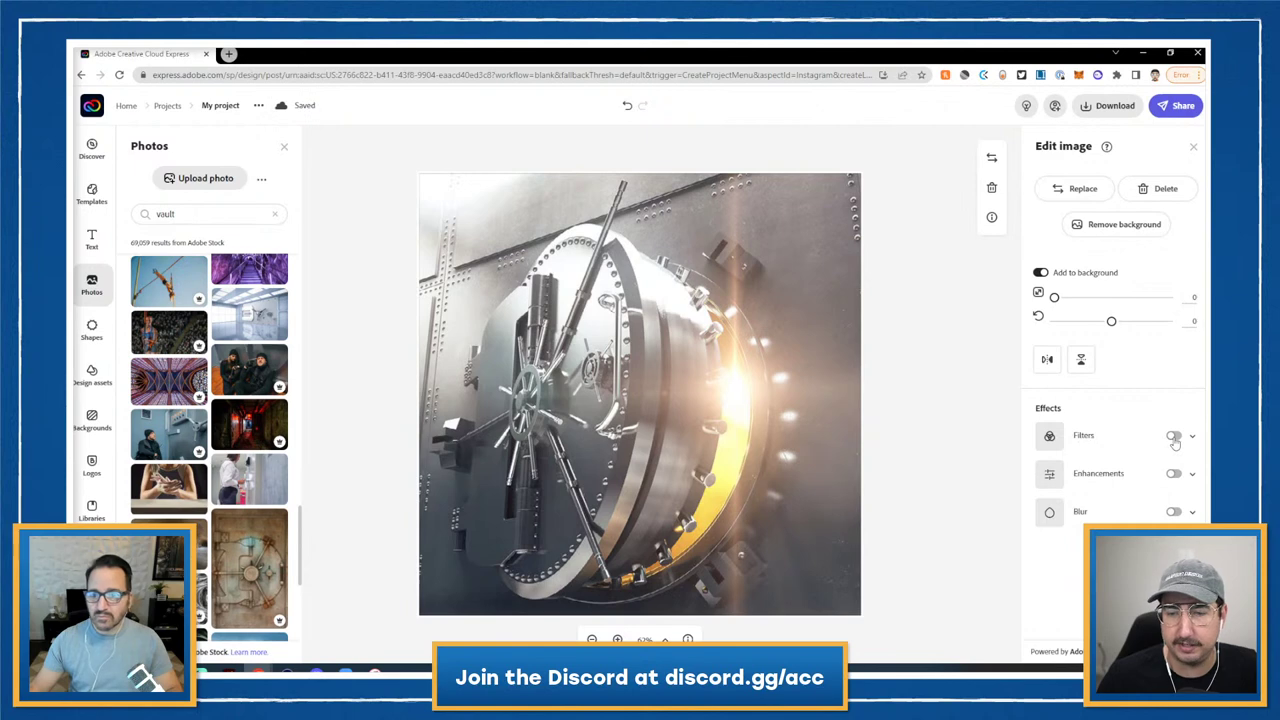
click(1175, 440)
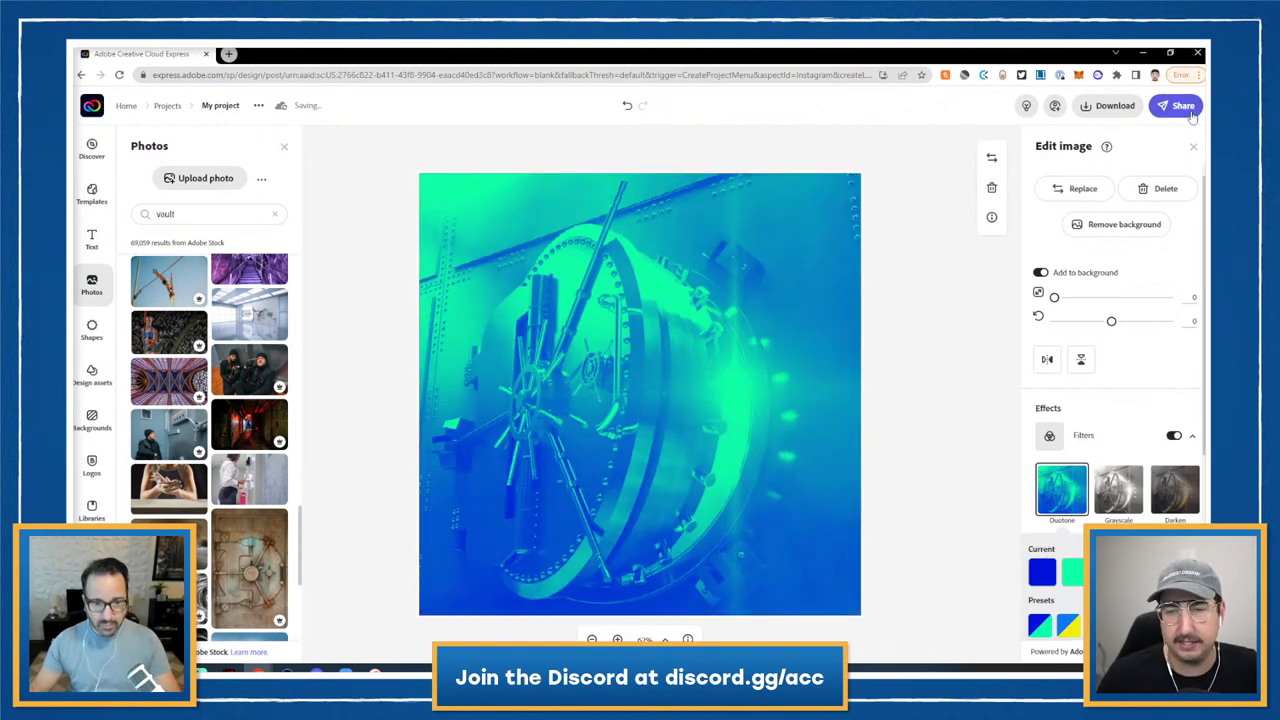
click(1193, 146)
- Apply the Titan Banking brand to the design
click(1189, 330)
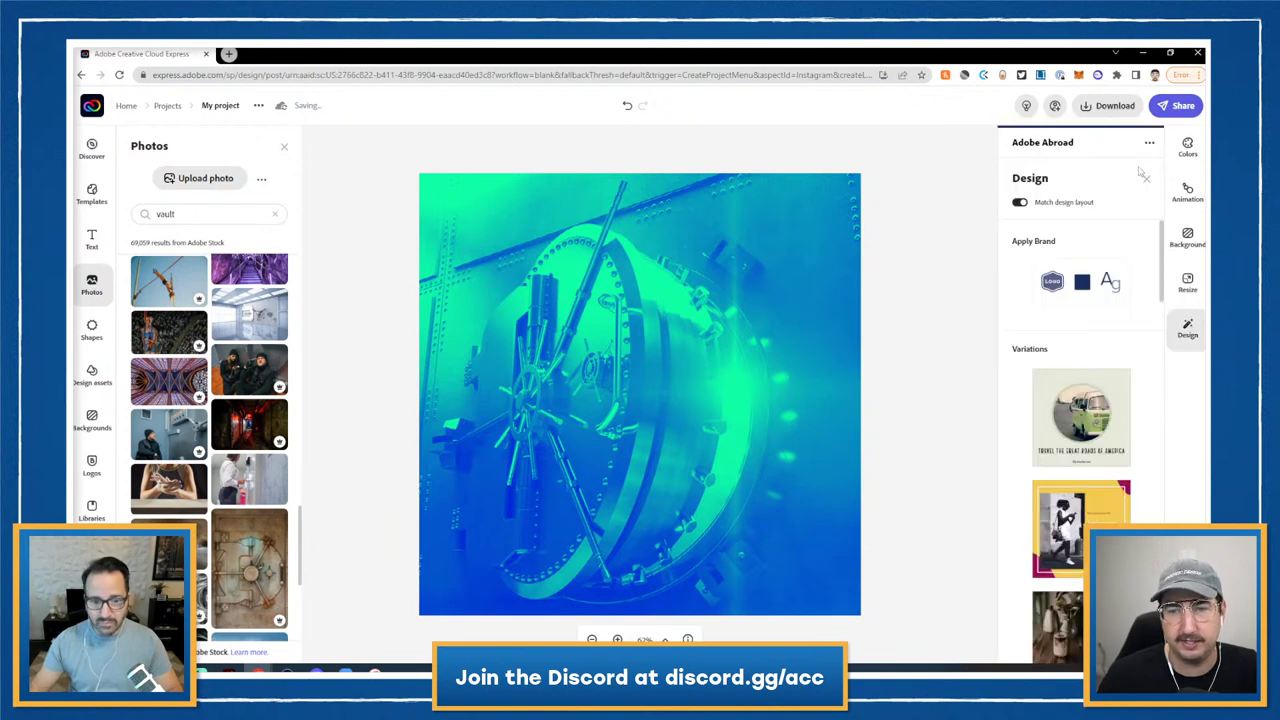
click(1060, 142)
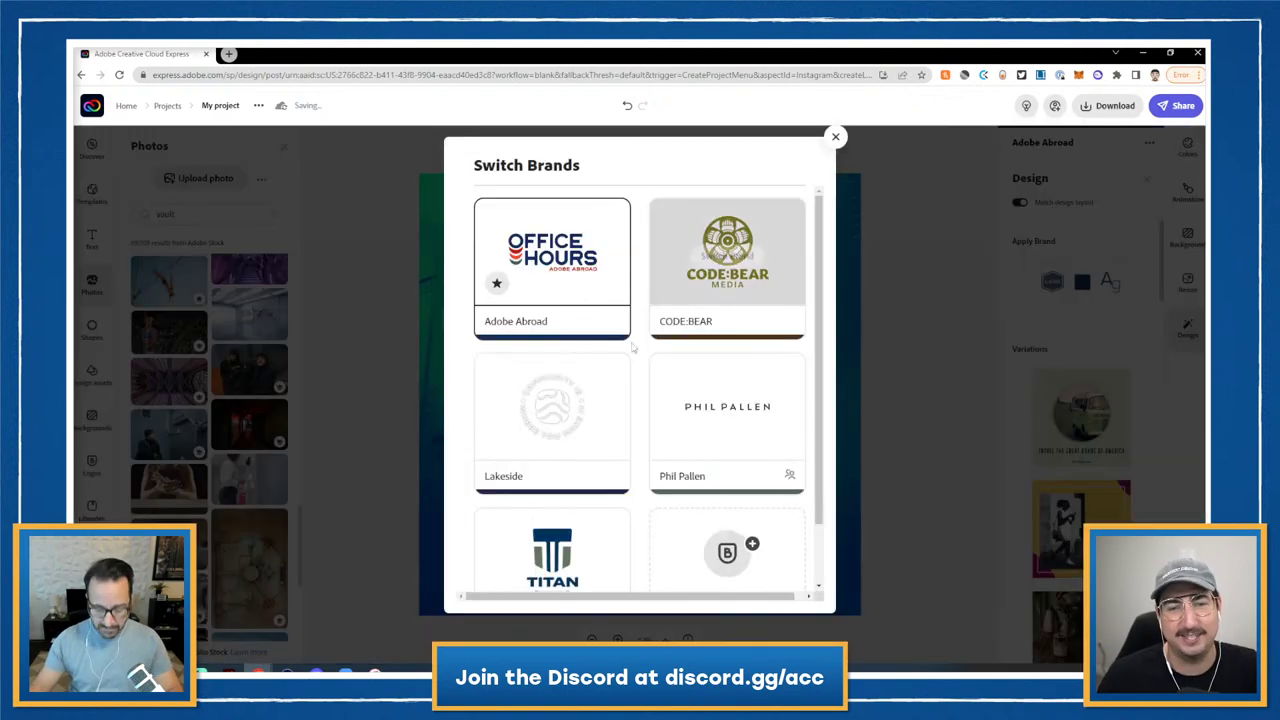
scroll(651, 329, down, 2)
mouse_move(594, 486)
click(552, 490)
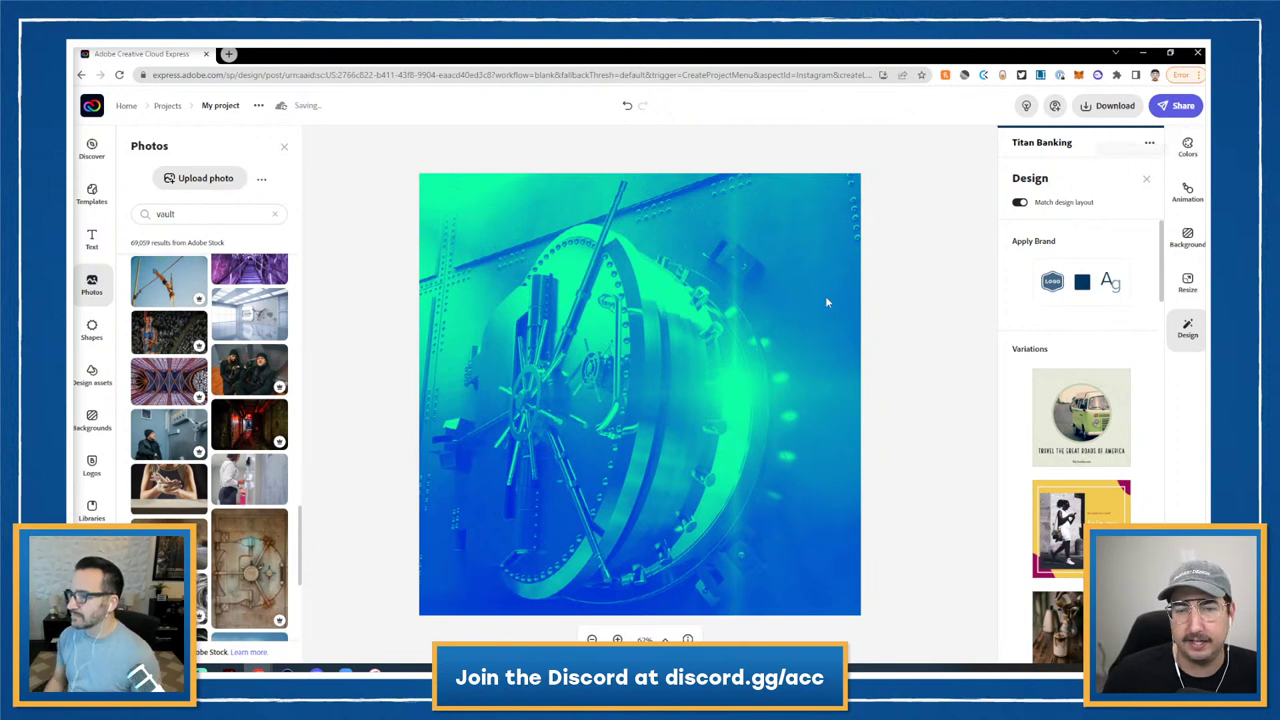
- Set the photo's Duotone shadows to dark navy and highlights to olive
click(770, 312)
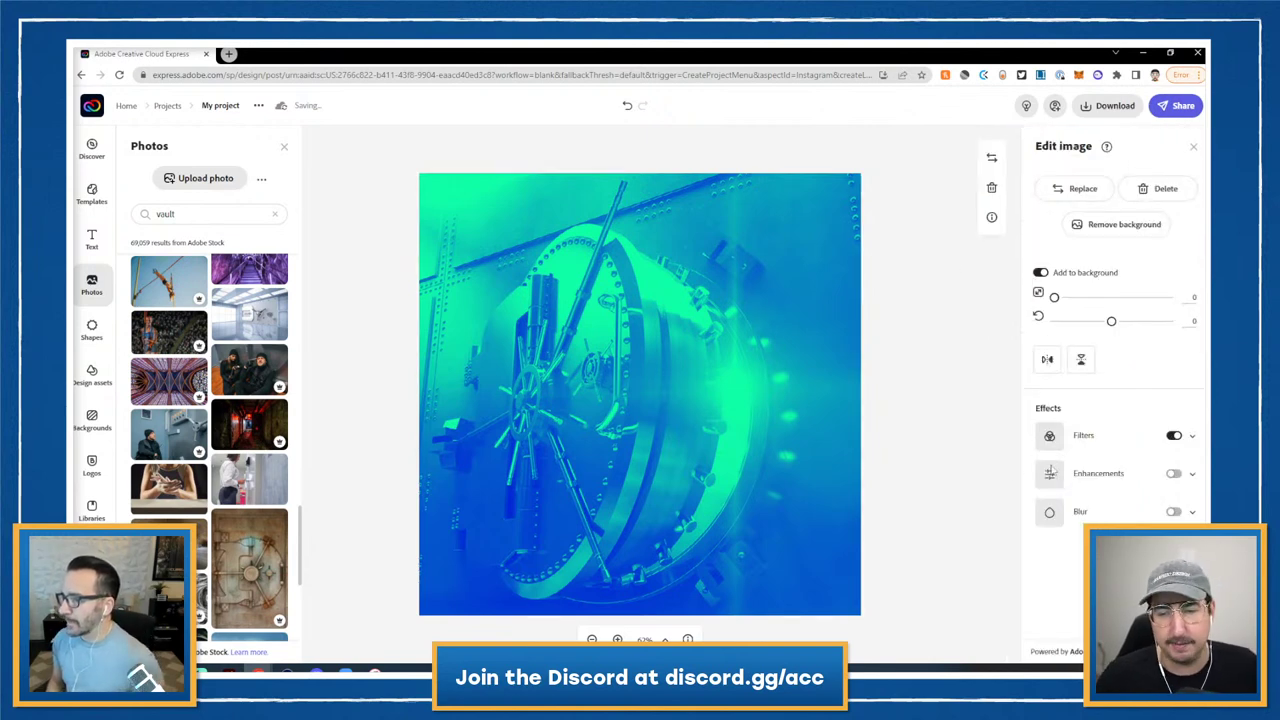
click(1191, 437)
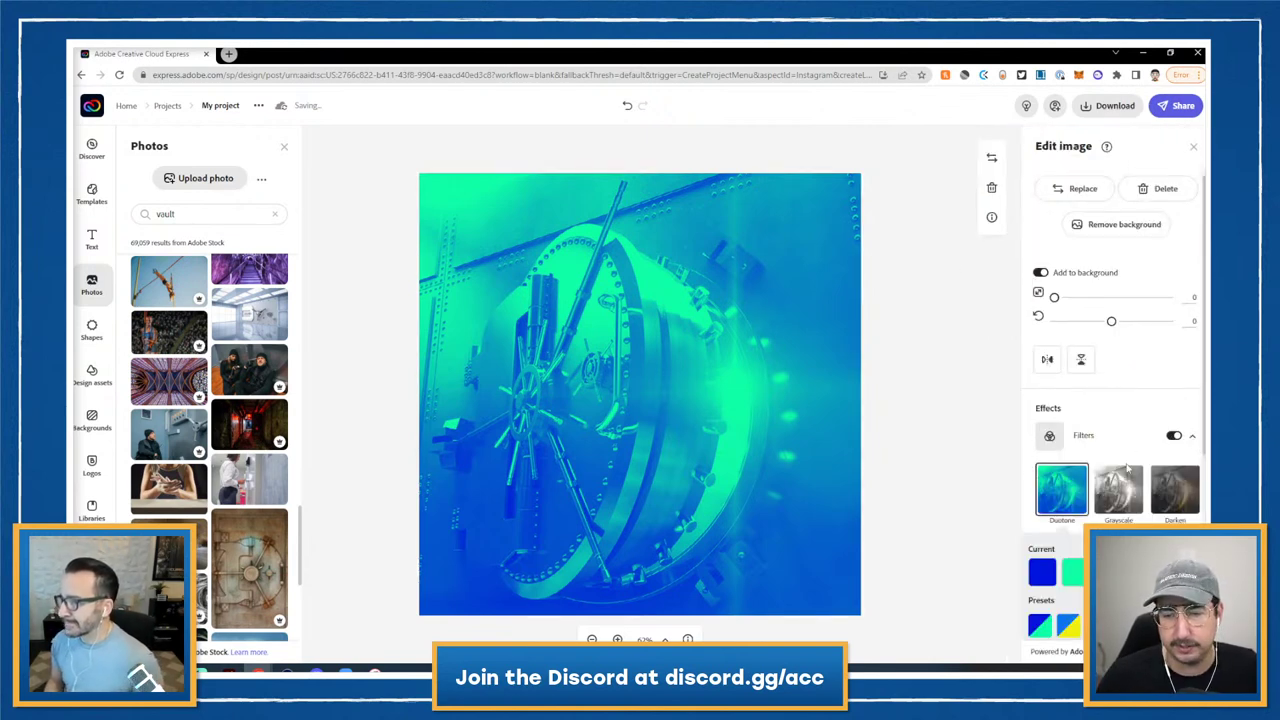
click(1041, 575)
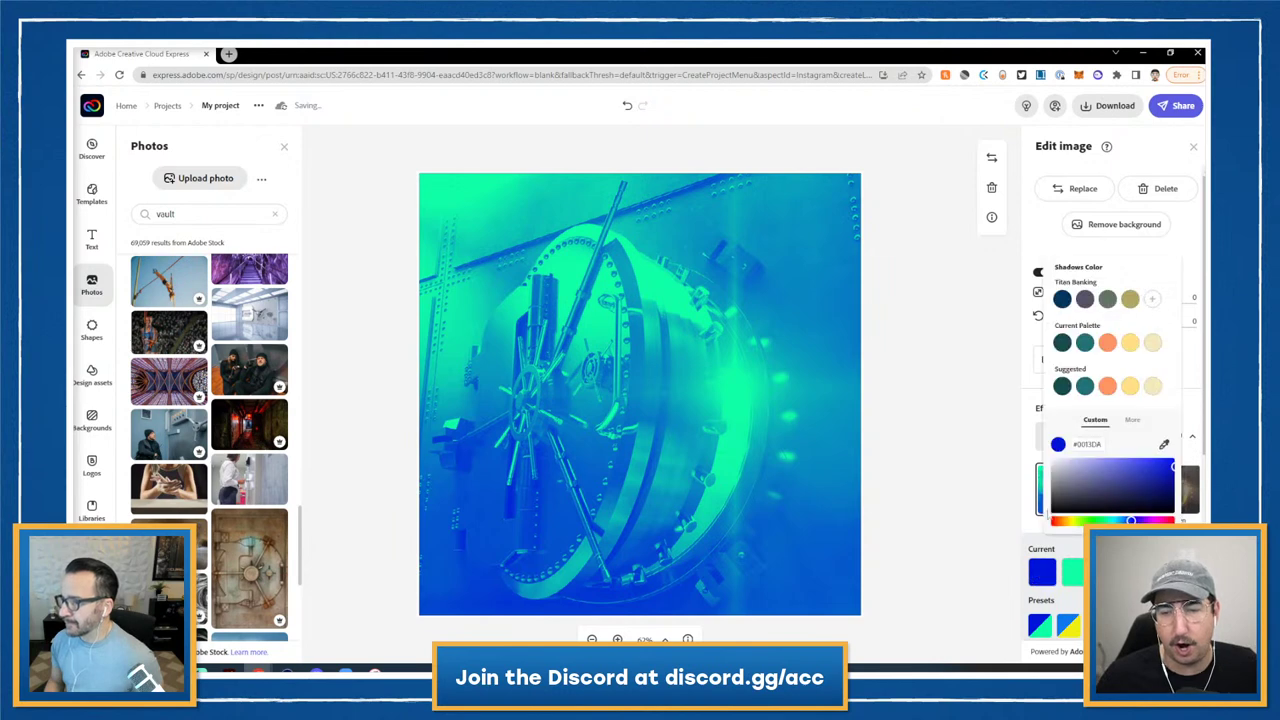
click(1109, 302)
click(1109, 301)
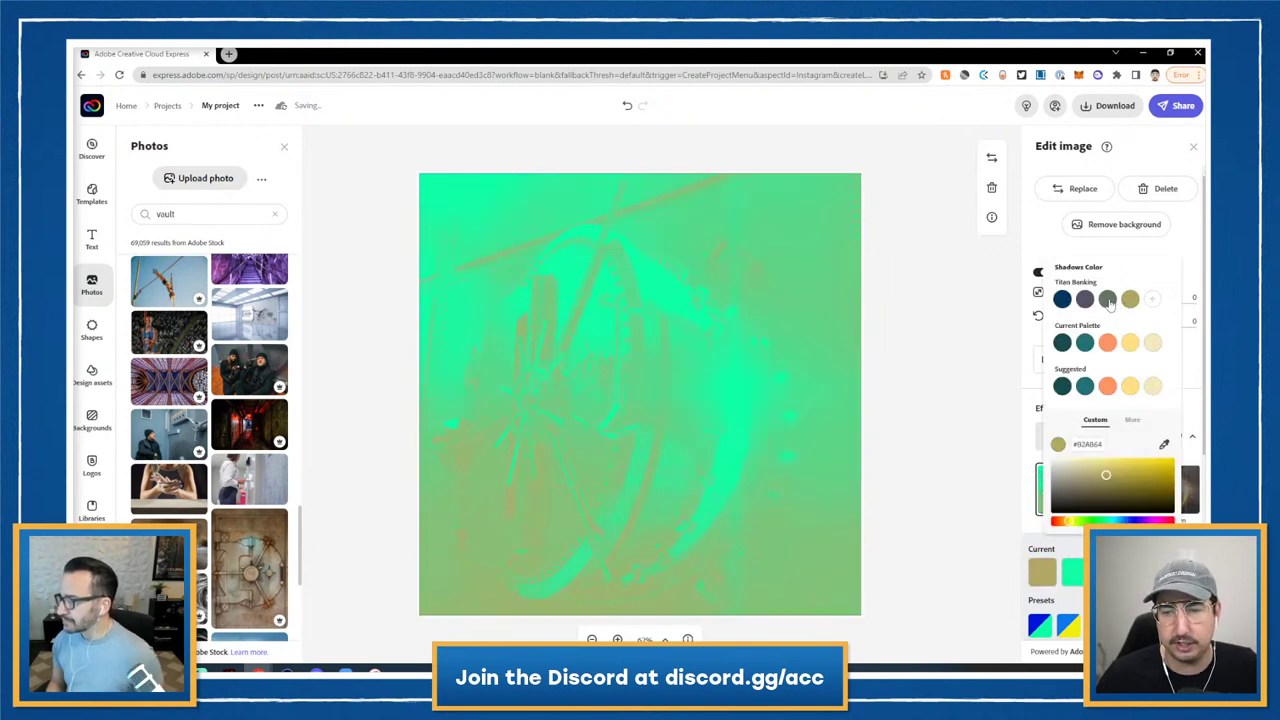
click(1064, 300)
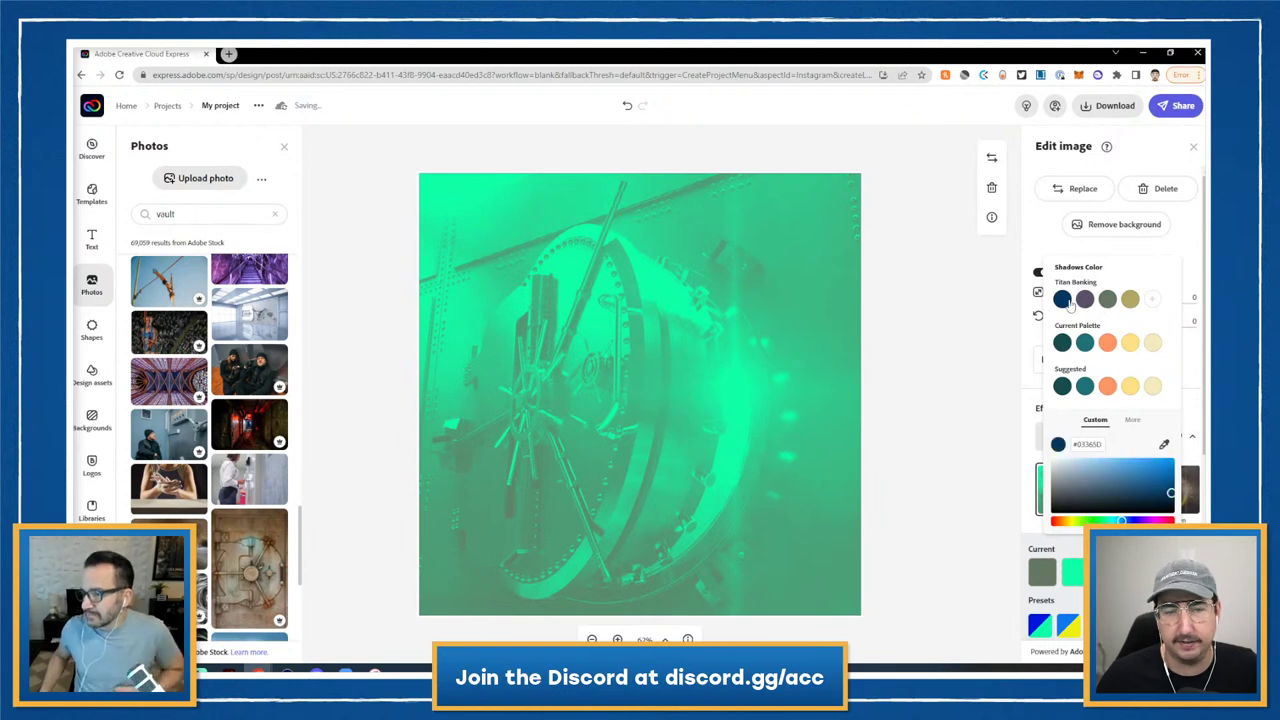
click(1074, 572)
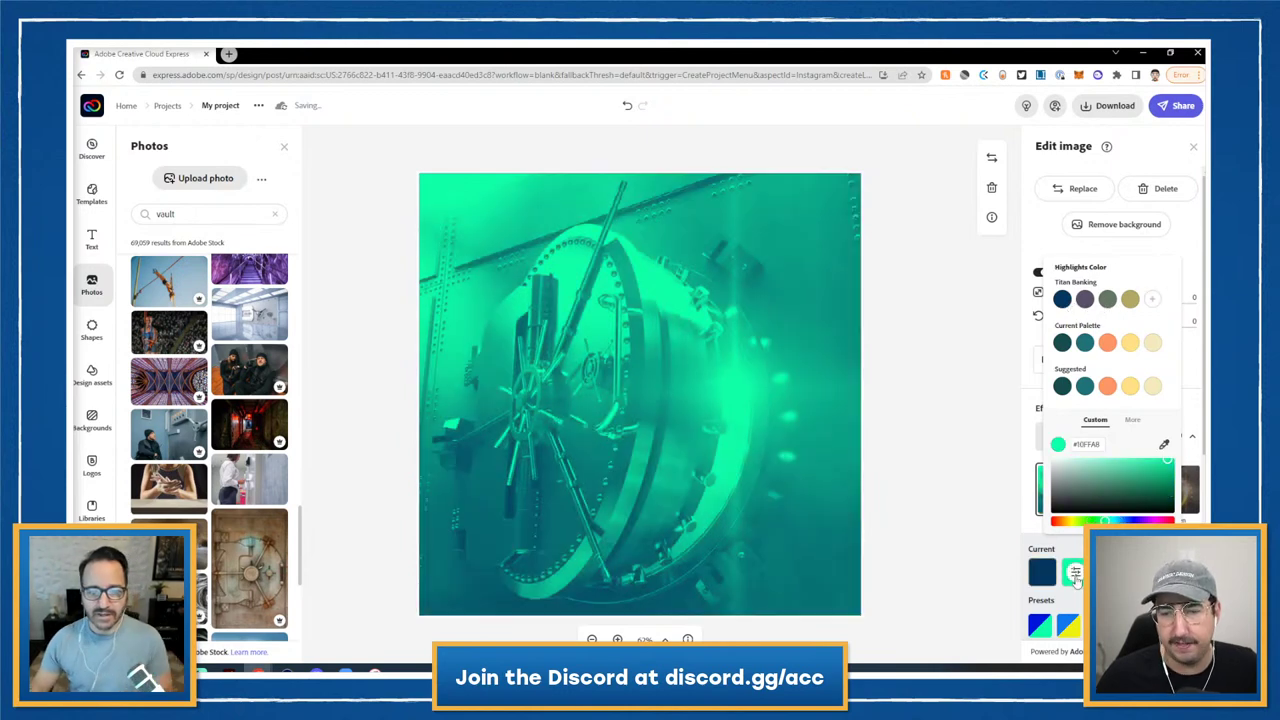
click(1130, 300)
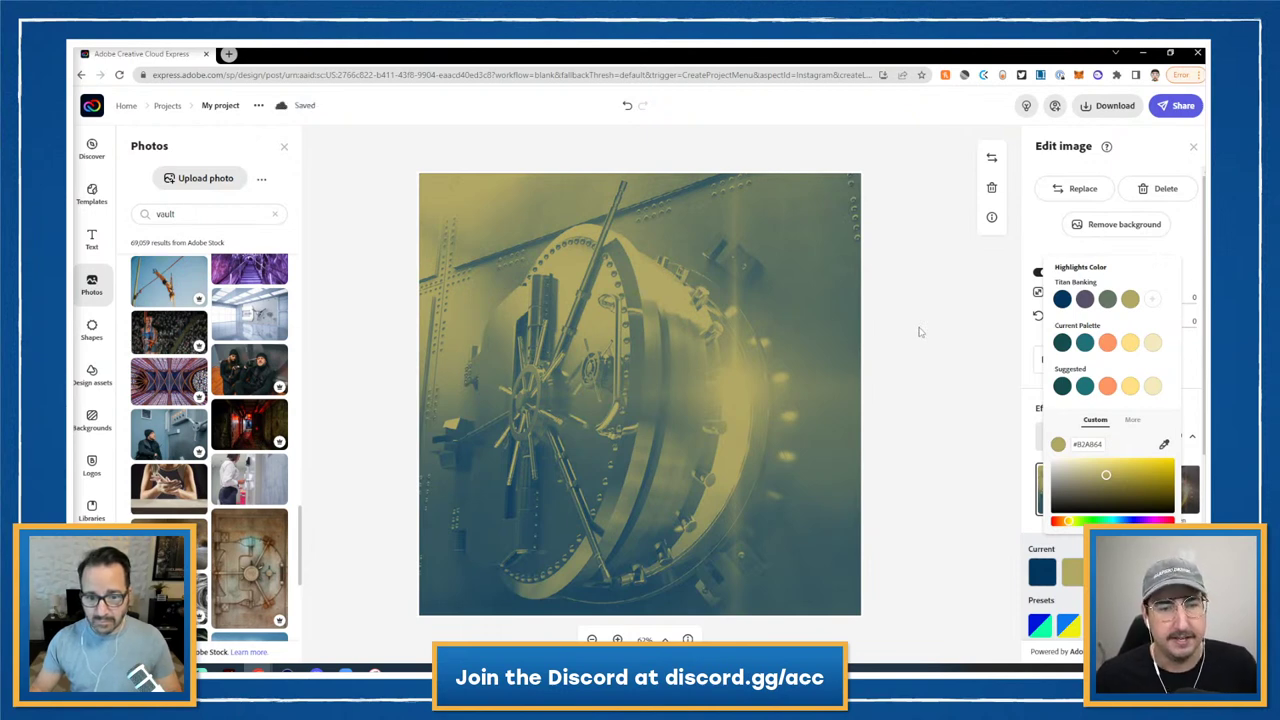
click(920, 332)
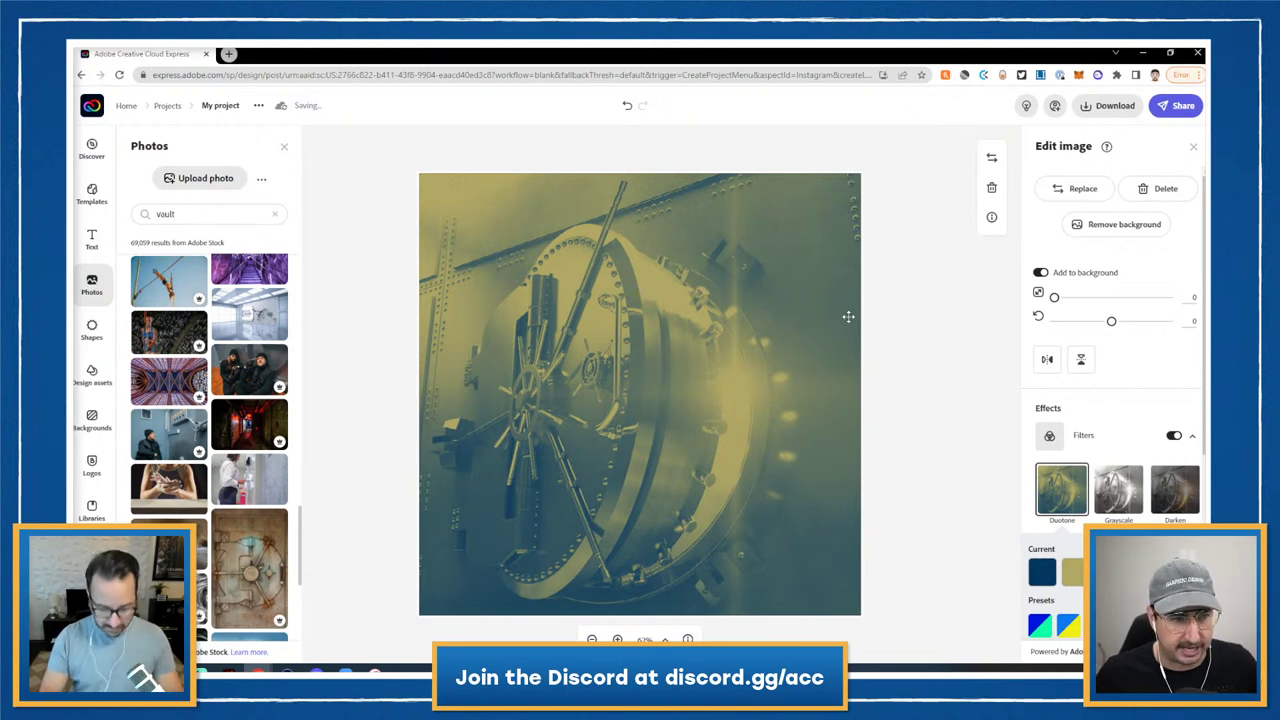
- Add a text box reading 'YOUR MONEY IS SAFE' broken onto three lines
click(91, 238)
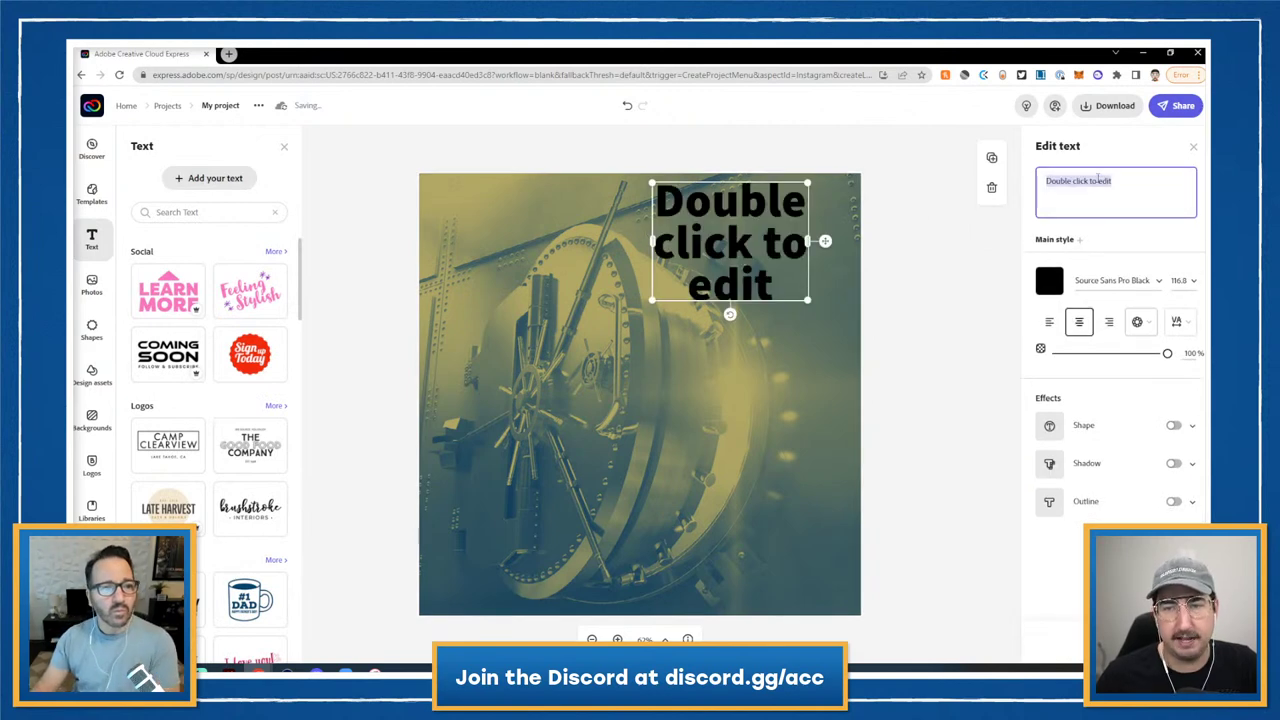
text(YOUR MONEY)
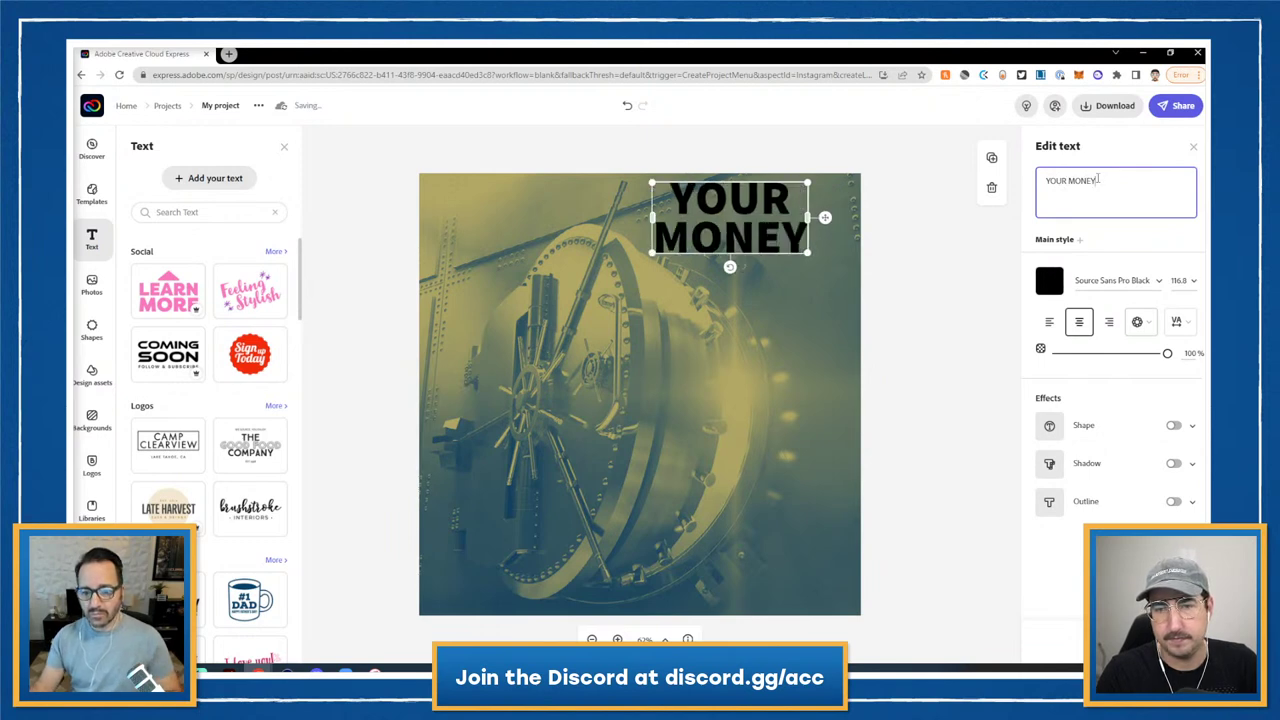
text( IS SAFE)
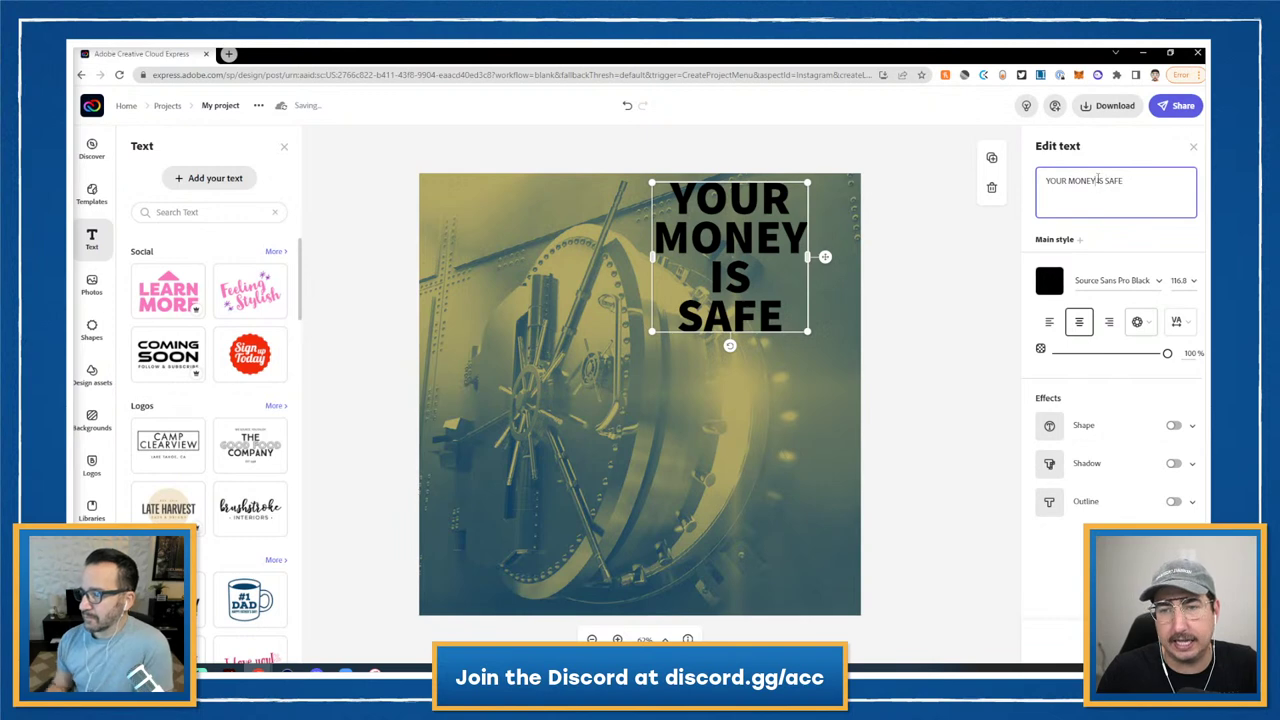
key(BackSpace)
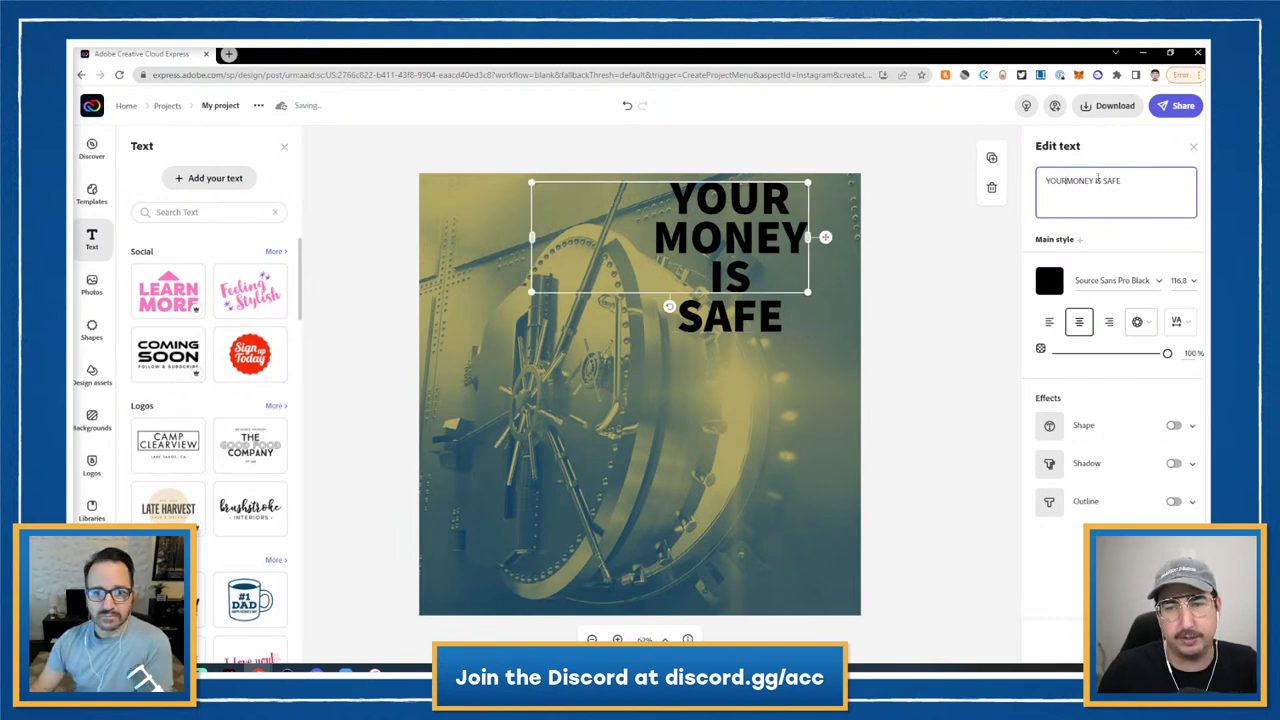
key(Return)
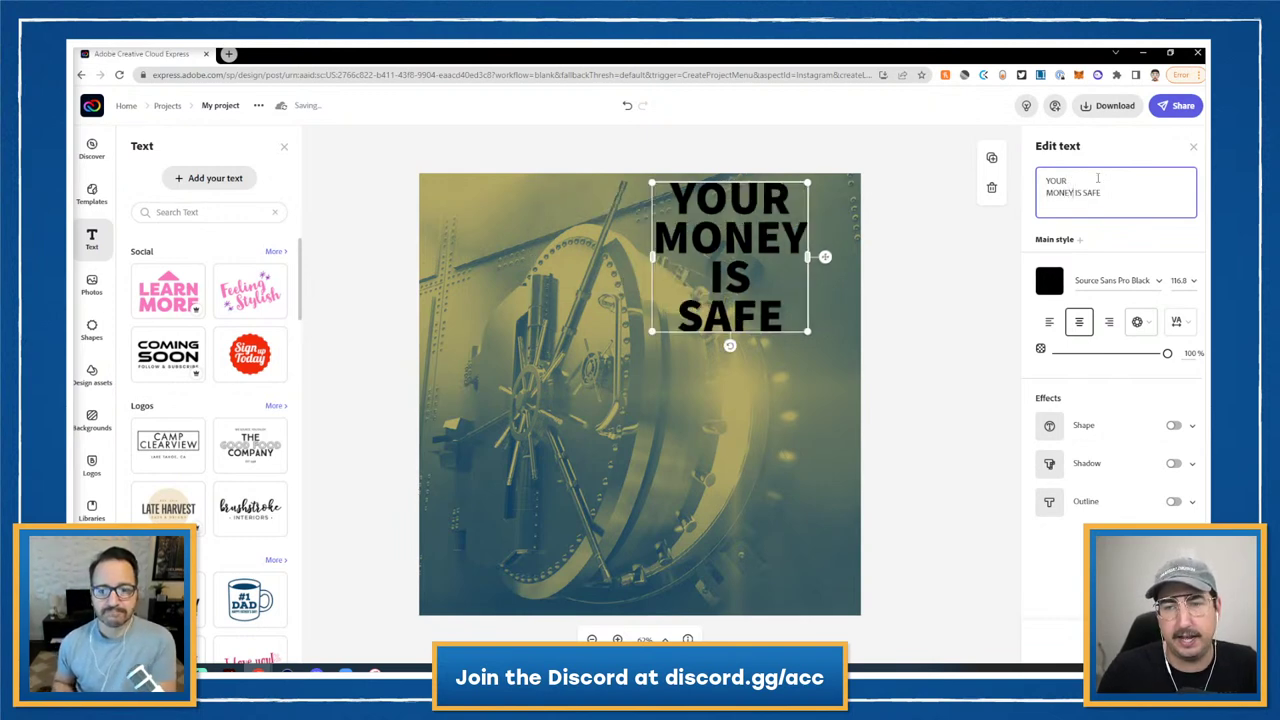
key(BackSpace)
key(Return)
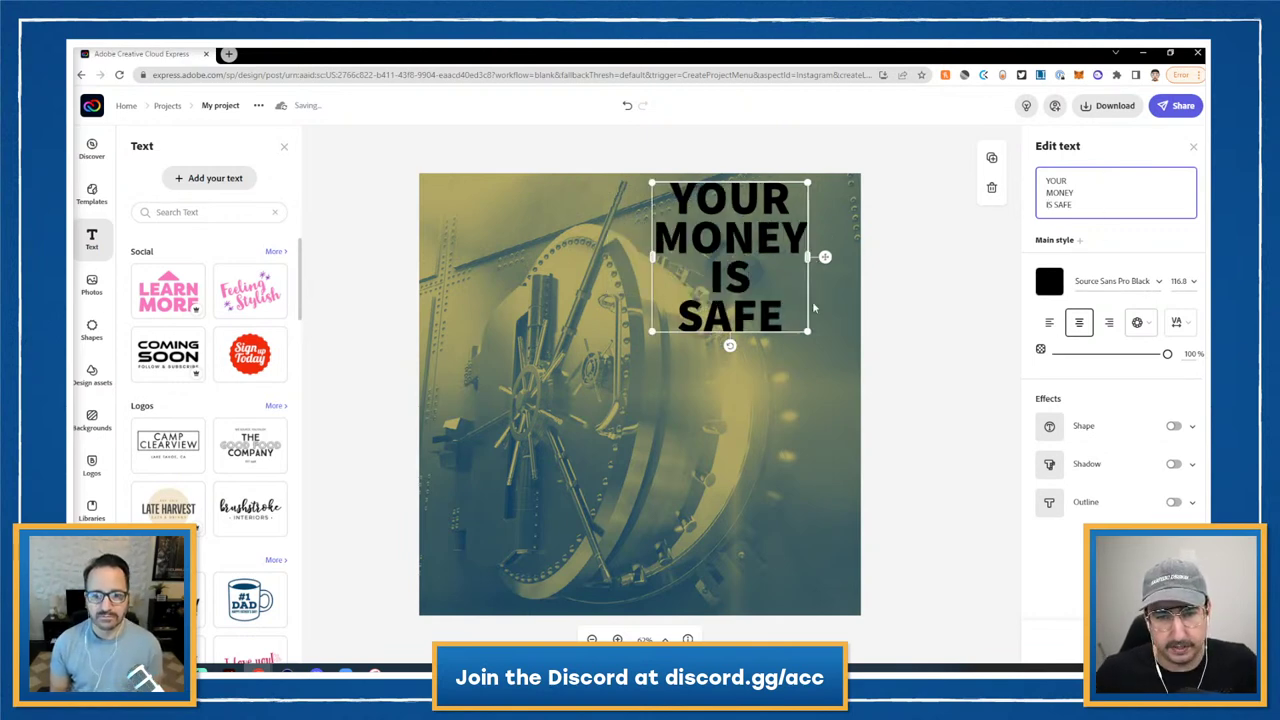
- Enlarge and widen the headline so IS SAFE fits, and move it onto the photo
drag(807, 331, 903, 446)
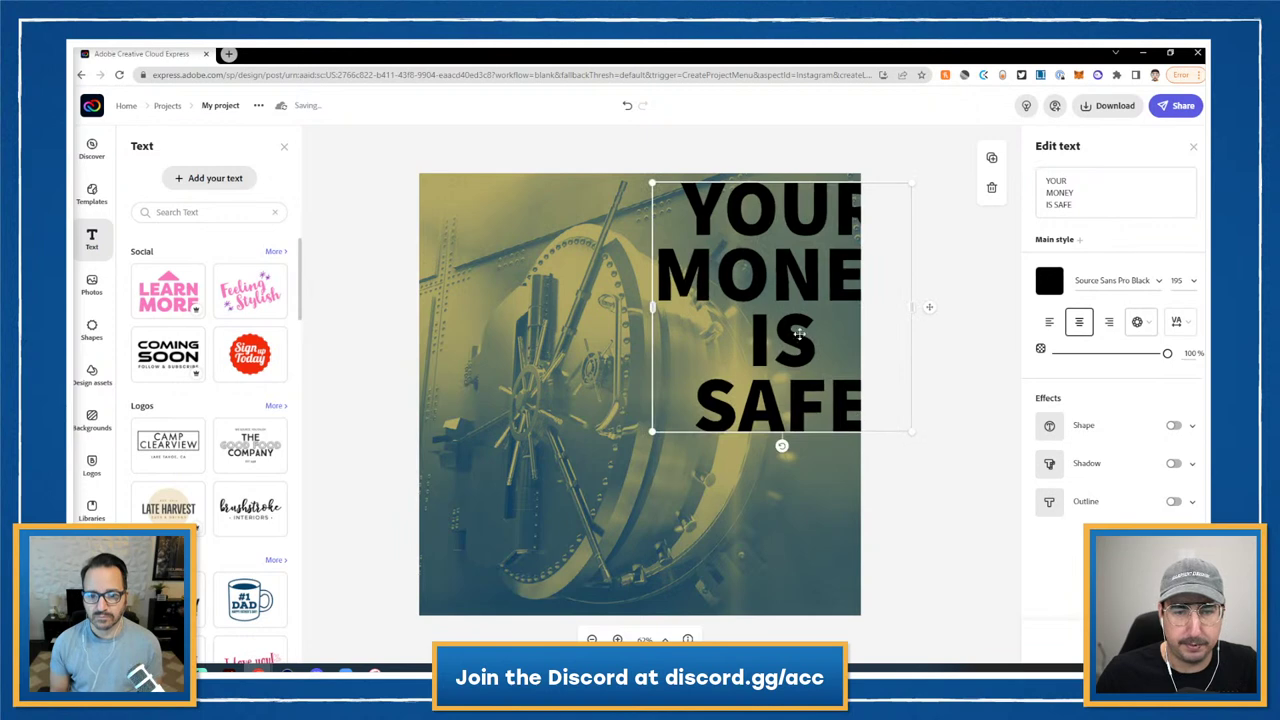
drag(654, 308, 596, 314)
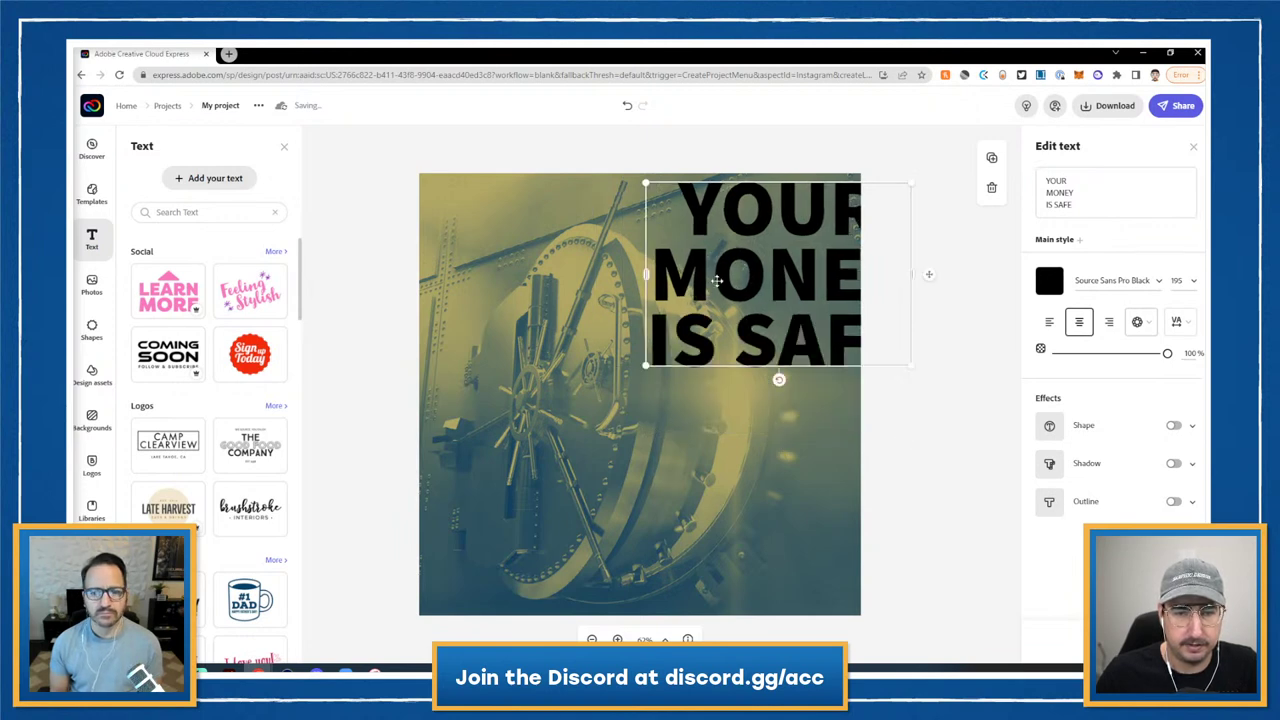
drag(680, 304, 578, 397)
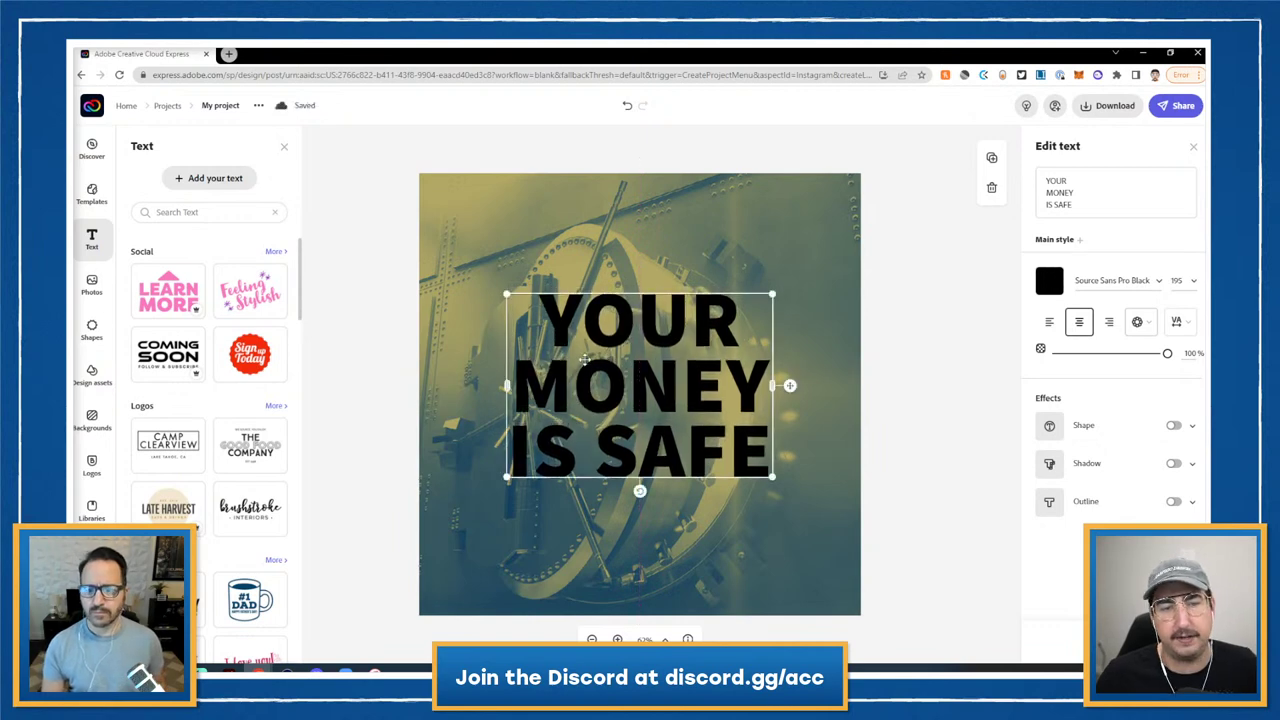
- Tighten the headline's line spacing and raise its letter spacing to 8
click(1178, 323)
mouse_move(1160, 371)
mouse_down()
mouse_move(1085, 376)
mouse_move(1139, 373)
mouse_up()
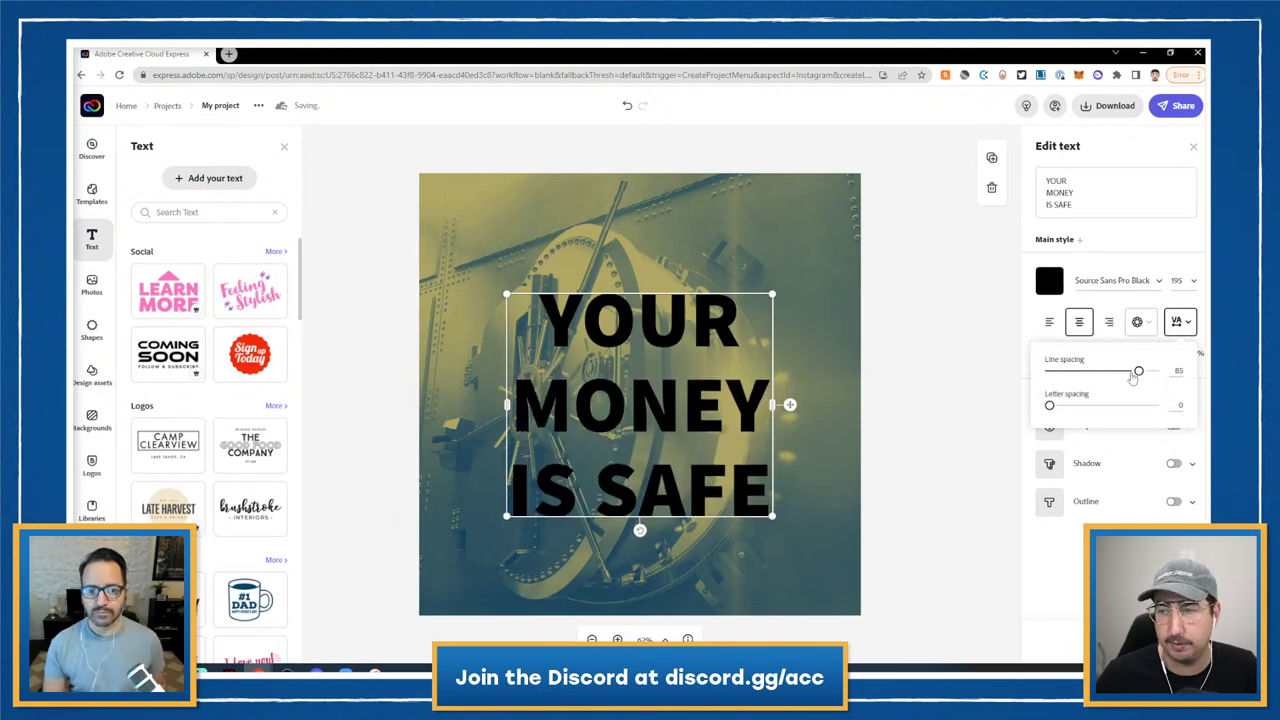
drag(1050, 406, 1058, 412)
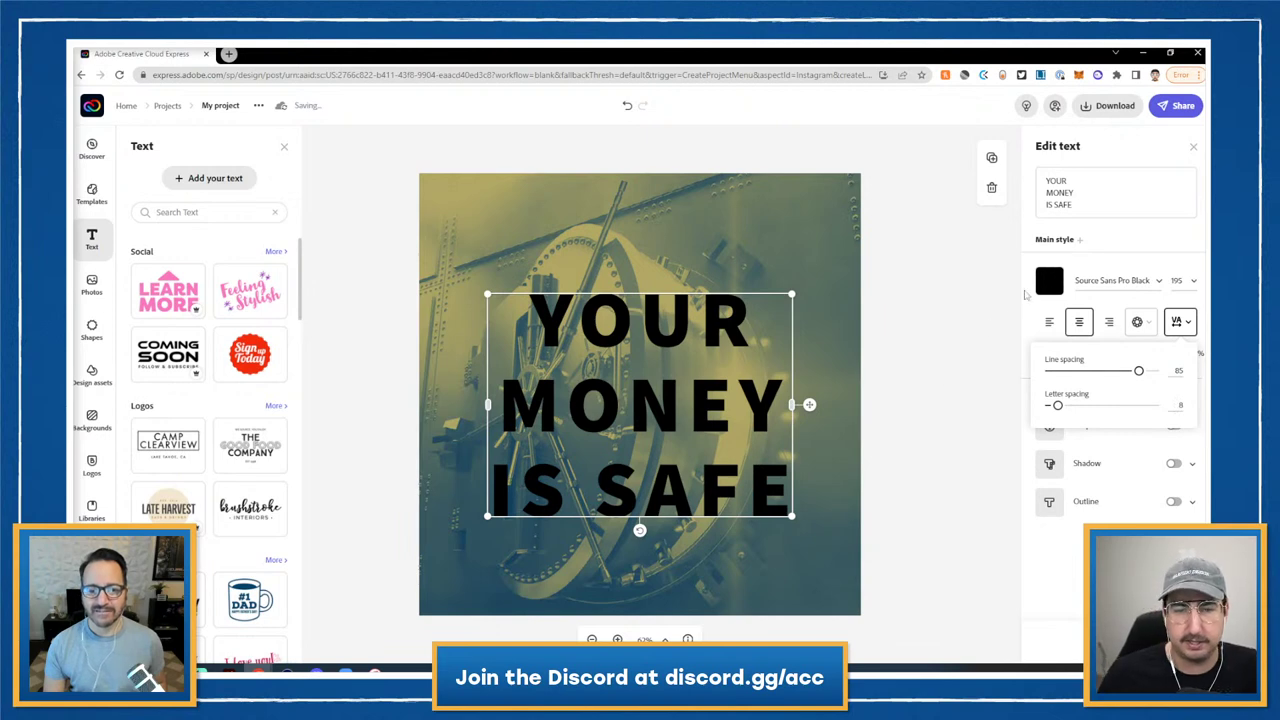
- Make the headline pure white and centre it on the photo
click(1049, 281)
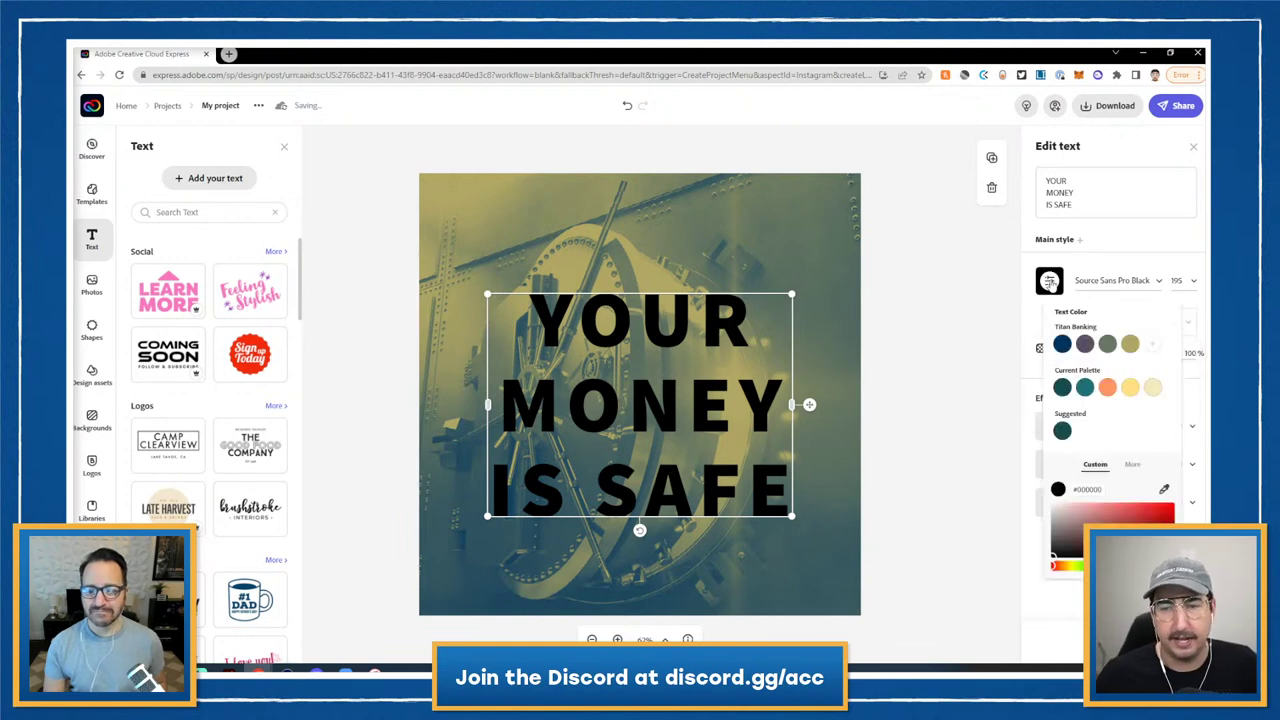
click(1086, 345)
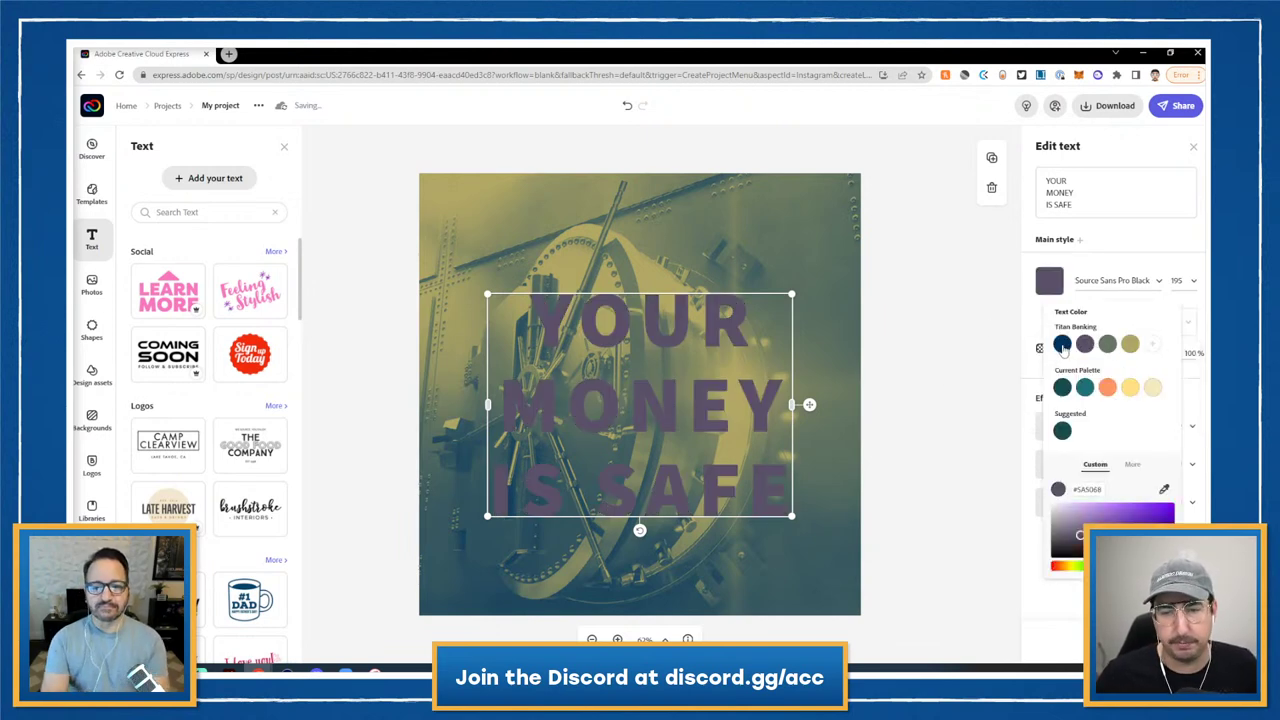
click(1062, 345)
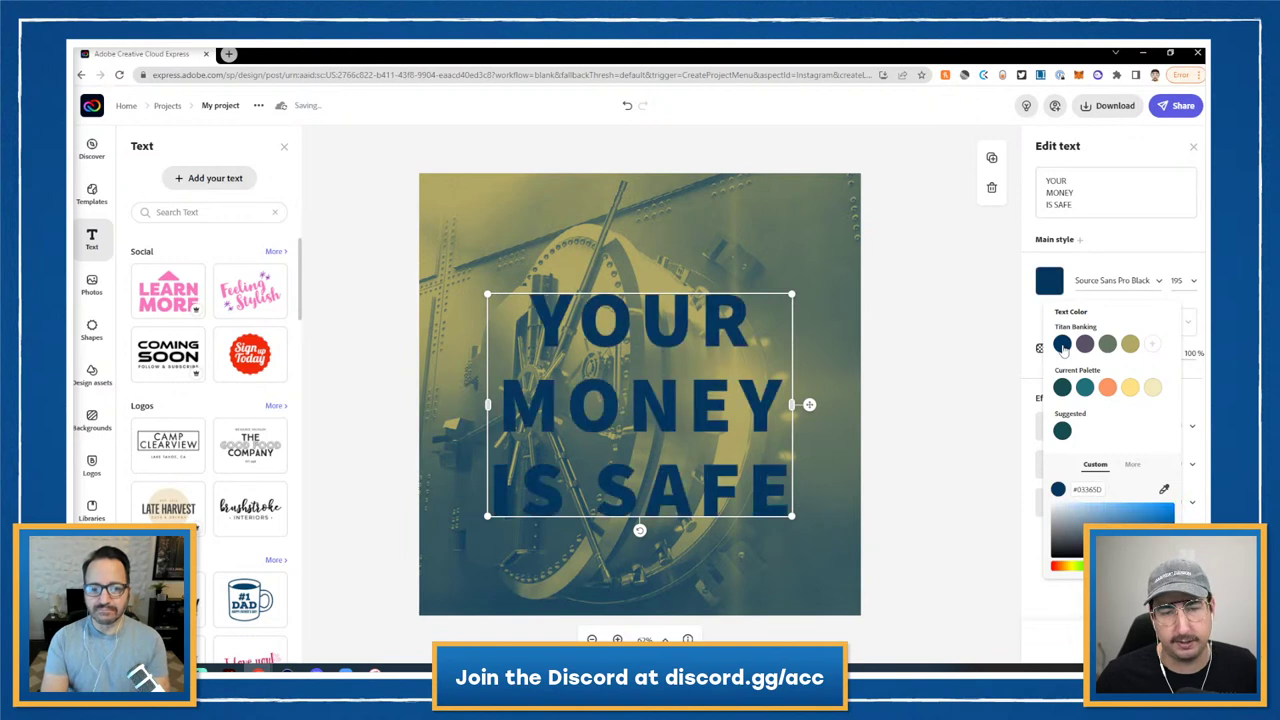
click(1129, 344)
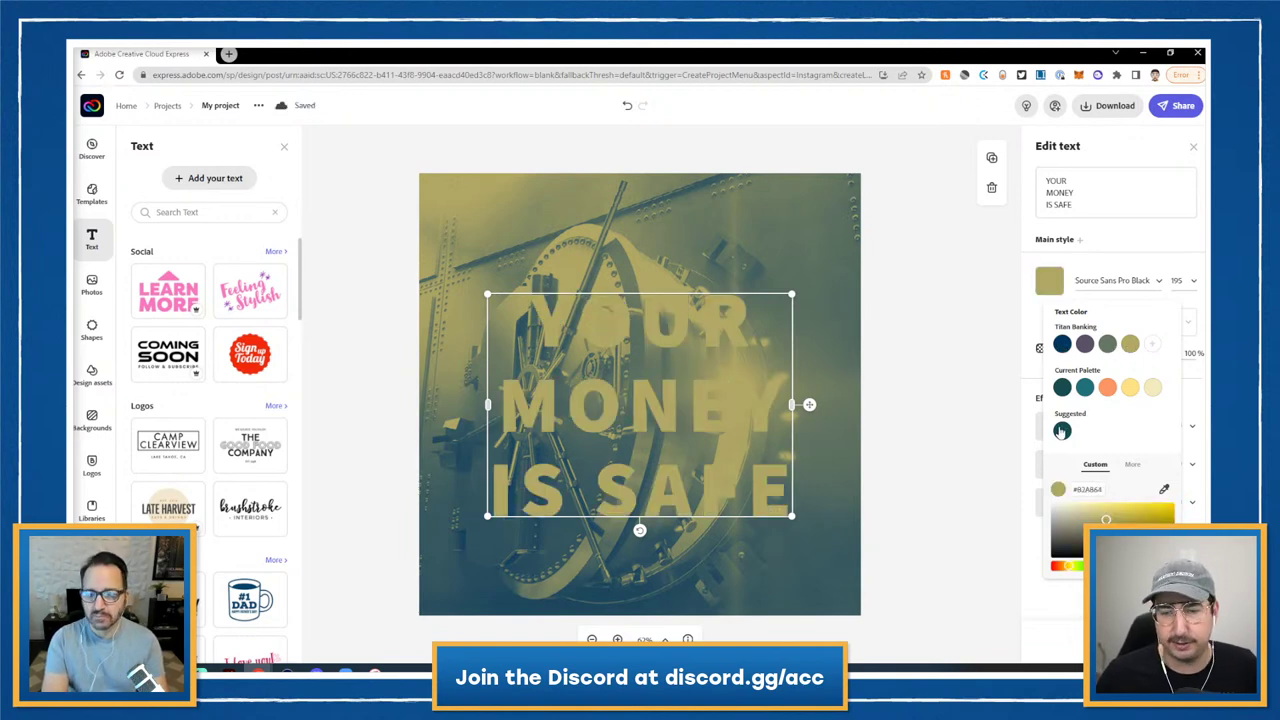
click(1153, 388)
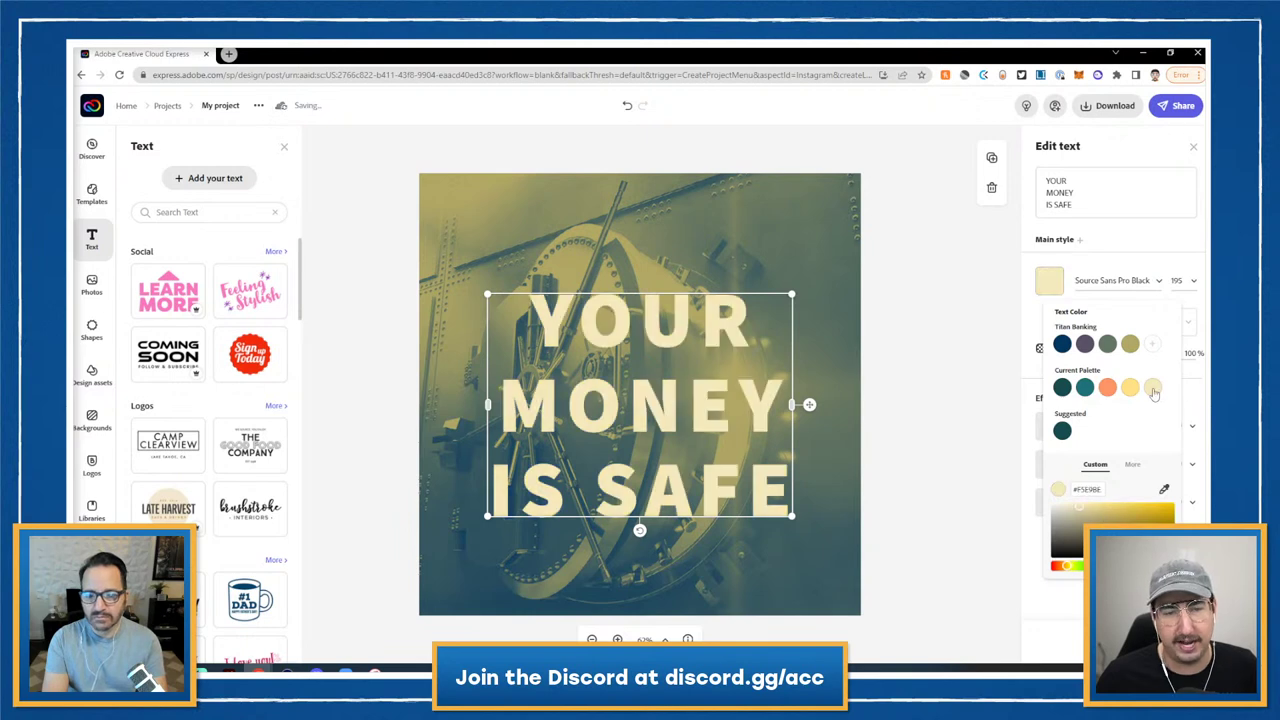
drag(1078, 508, 1052, 505)
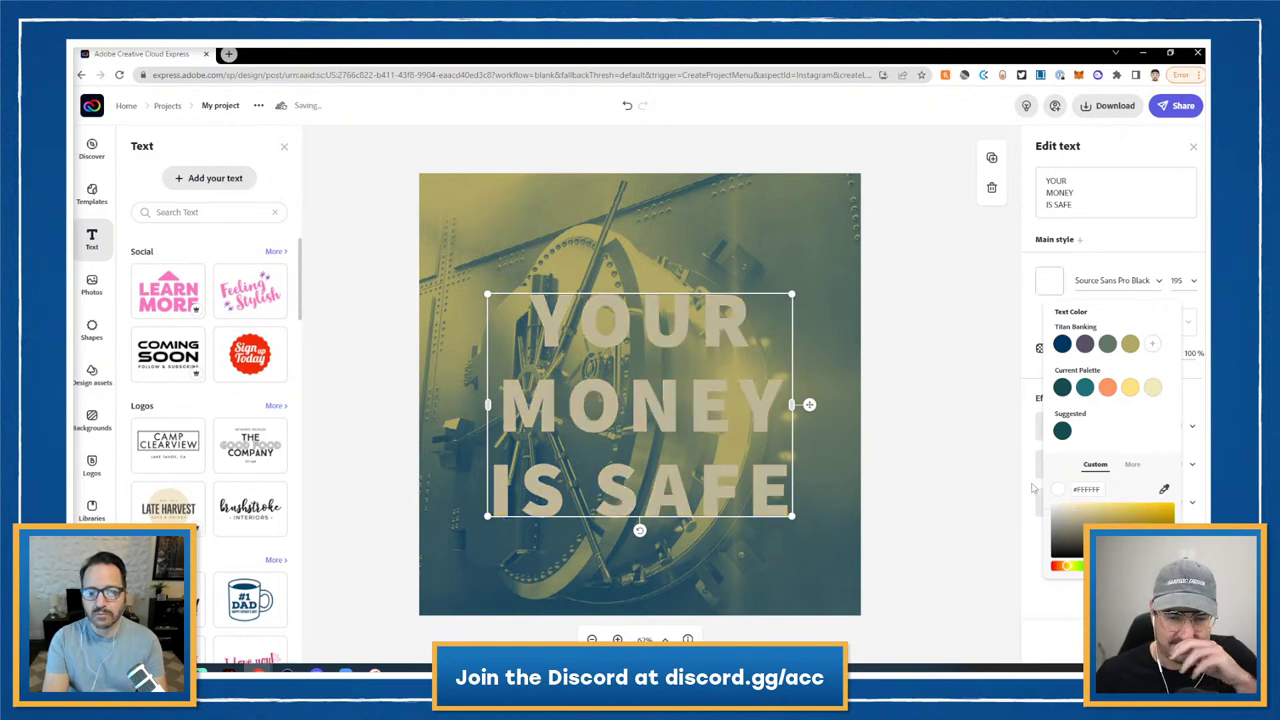
mouse_move(718, 406)
mouse_down()
mouse_move(714, 394)
mouse_move(726, 400)
mouse_up()
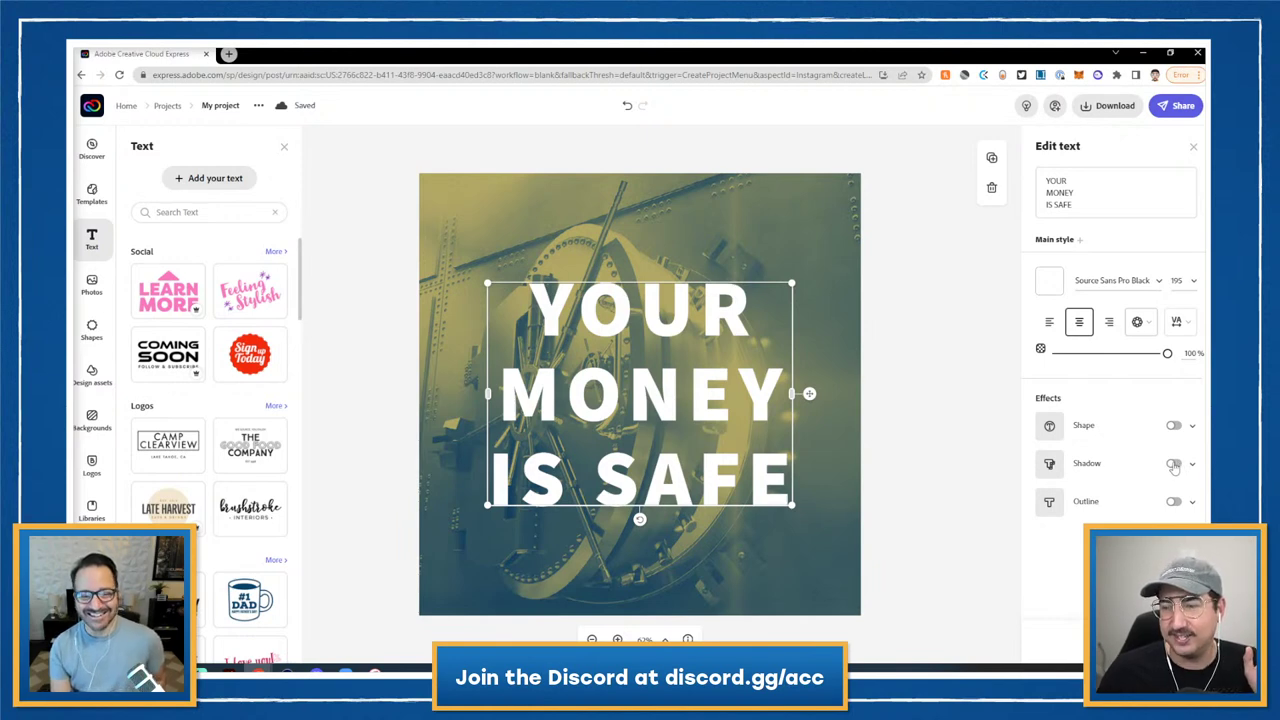
- Give the white headline a muted purple (#5A5068) drop shadow
click(1174, 465)
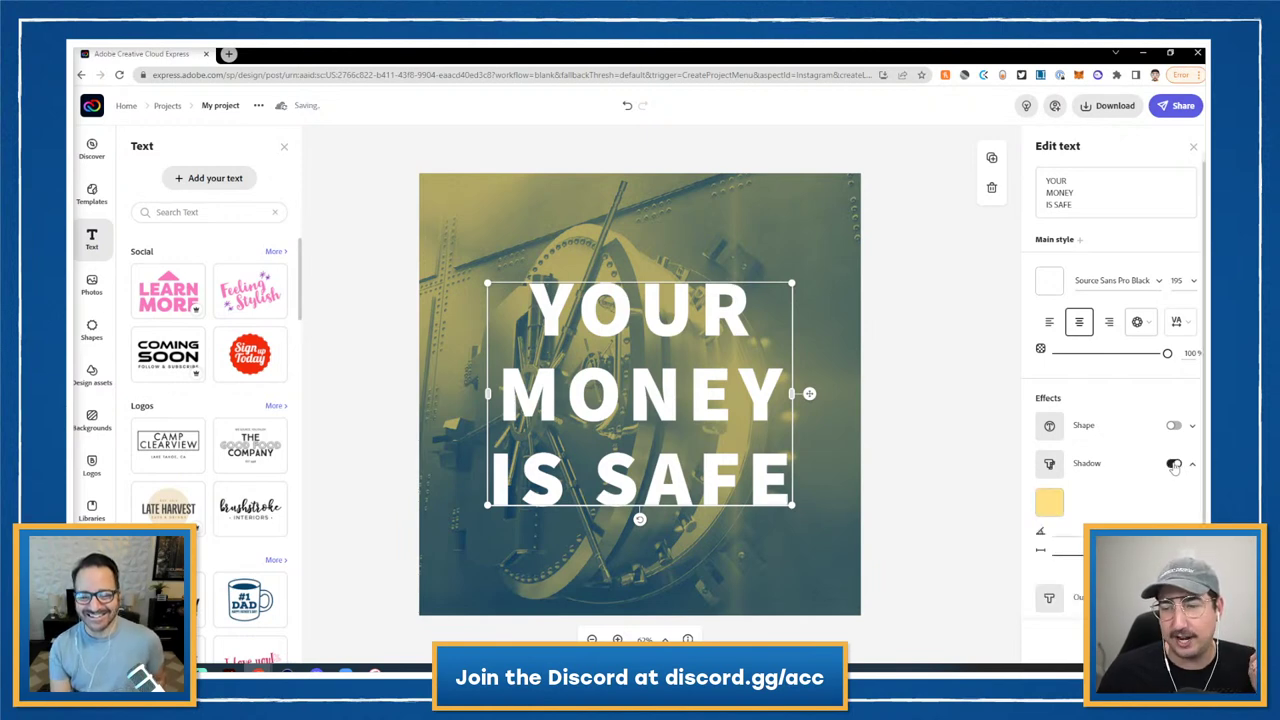
click(1050, 505)
click(1084, 230)
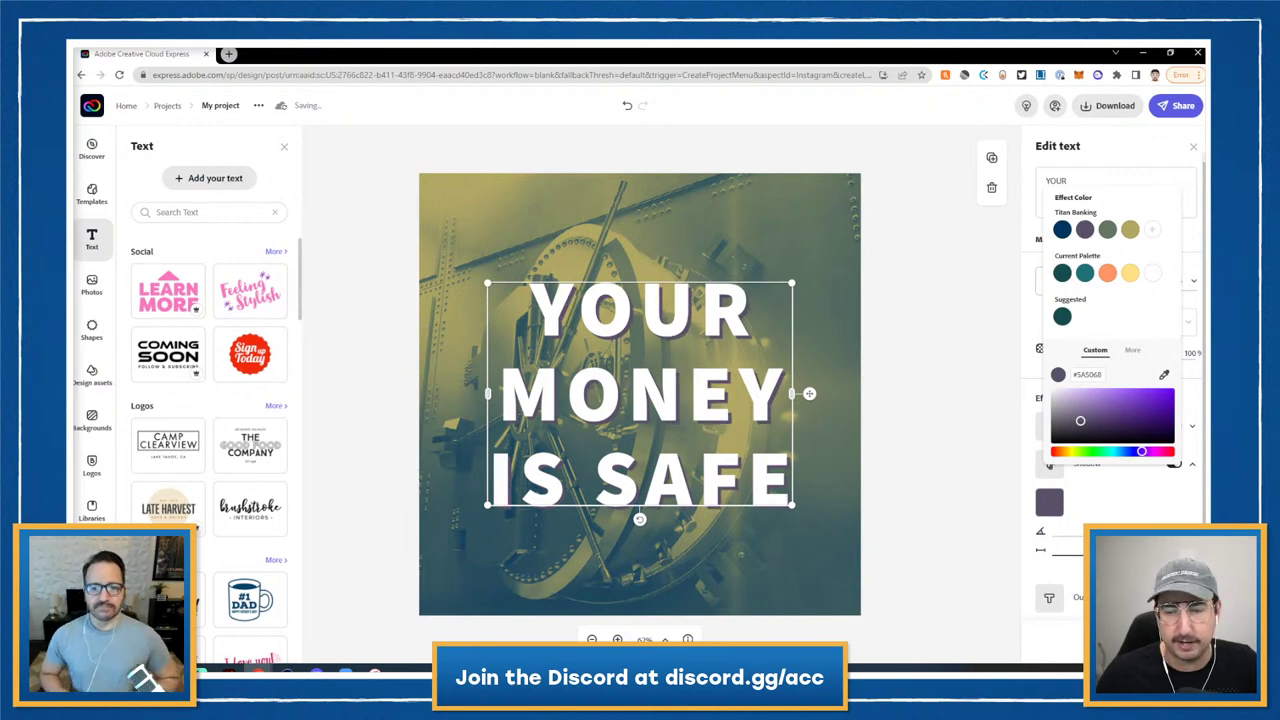
key(Escape)
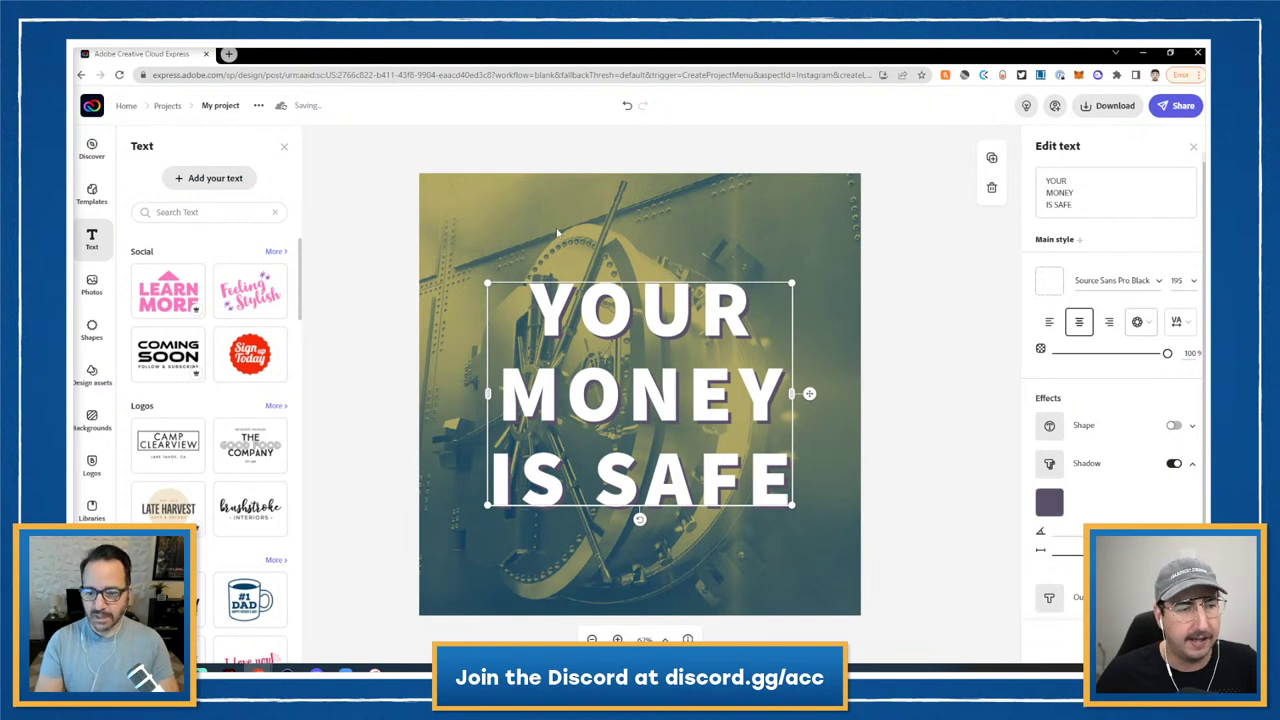
click(92, 462)
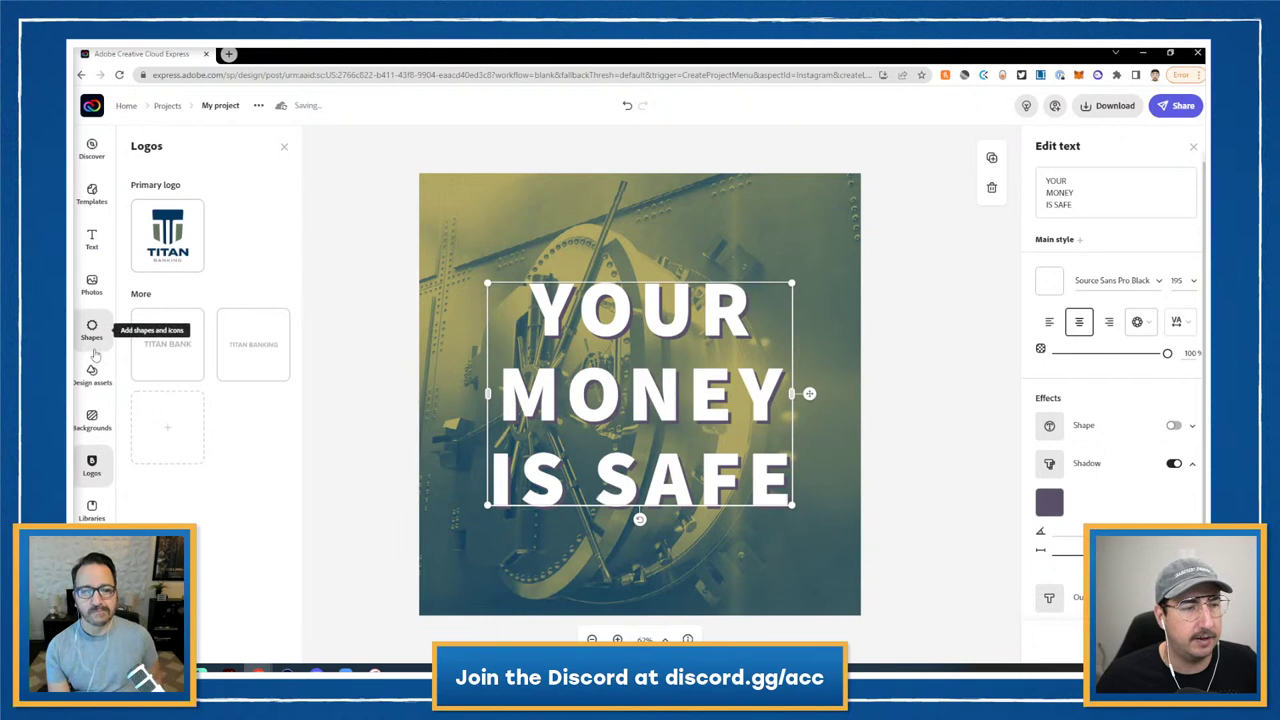
- Drag the circular Titan badge logo from the brand library onto the canvas
click(92, 508)
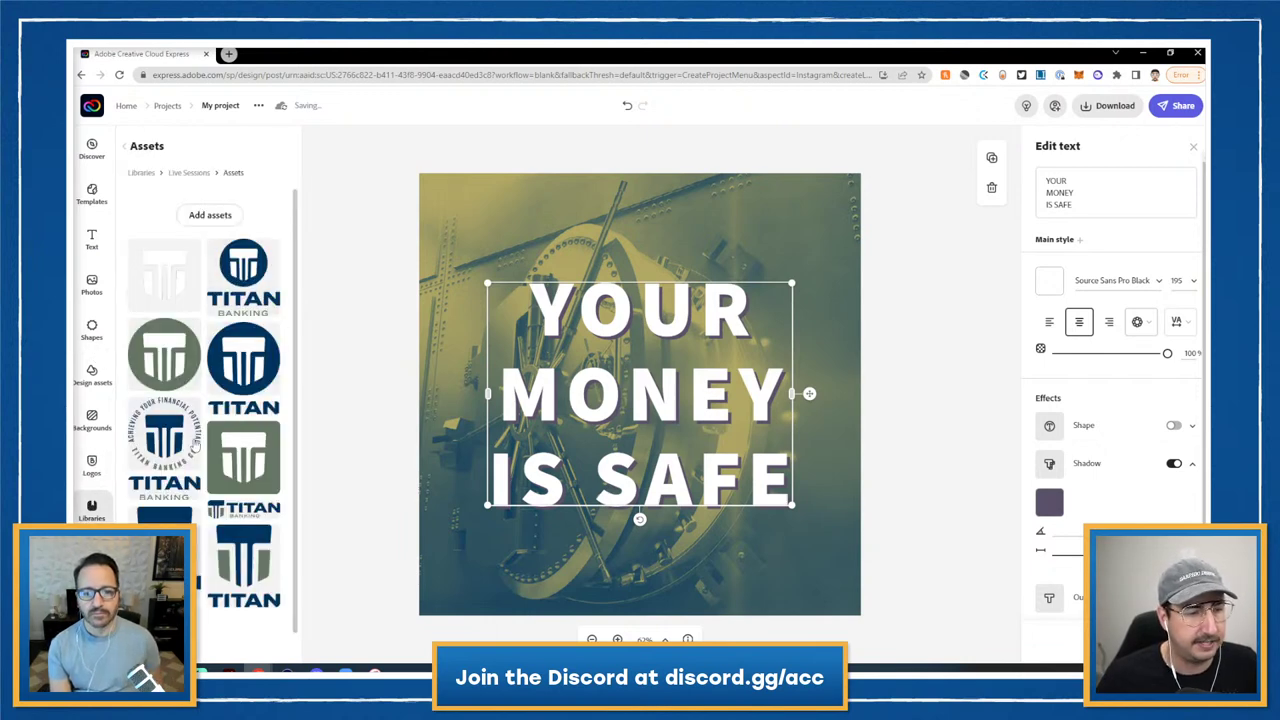
drag(165, 445, 503, 400)
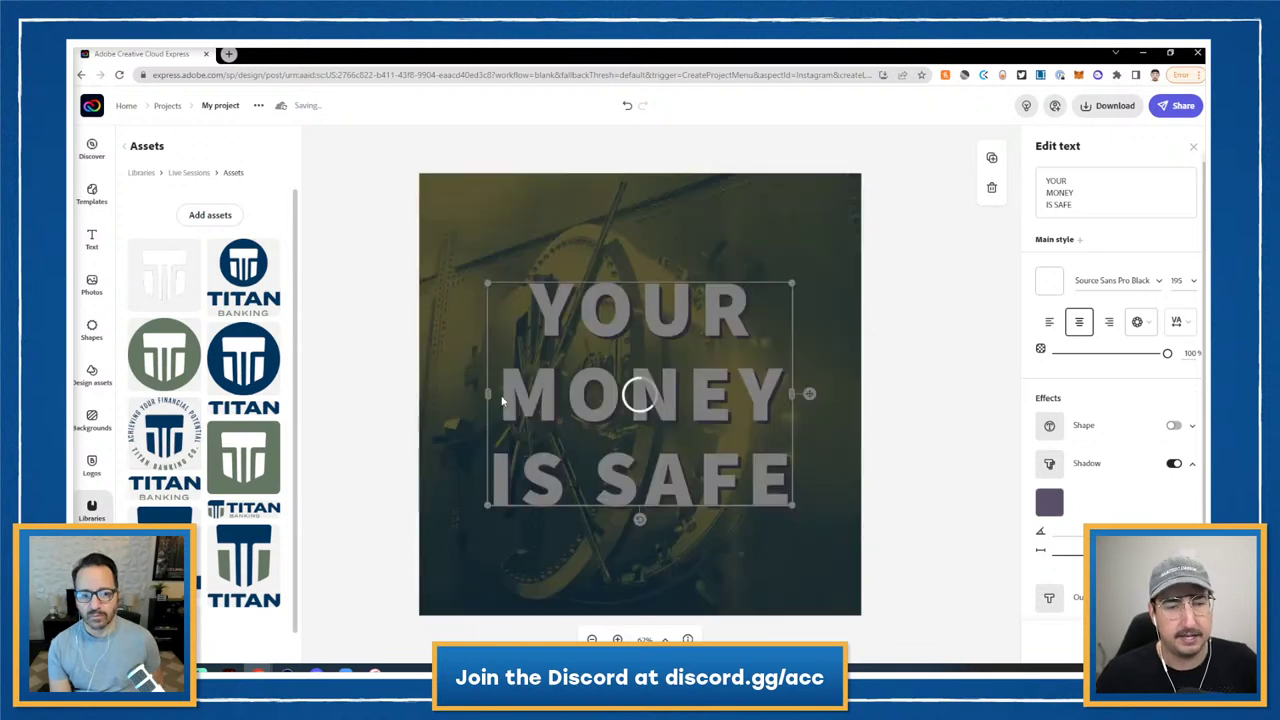
click(782, 234)
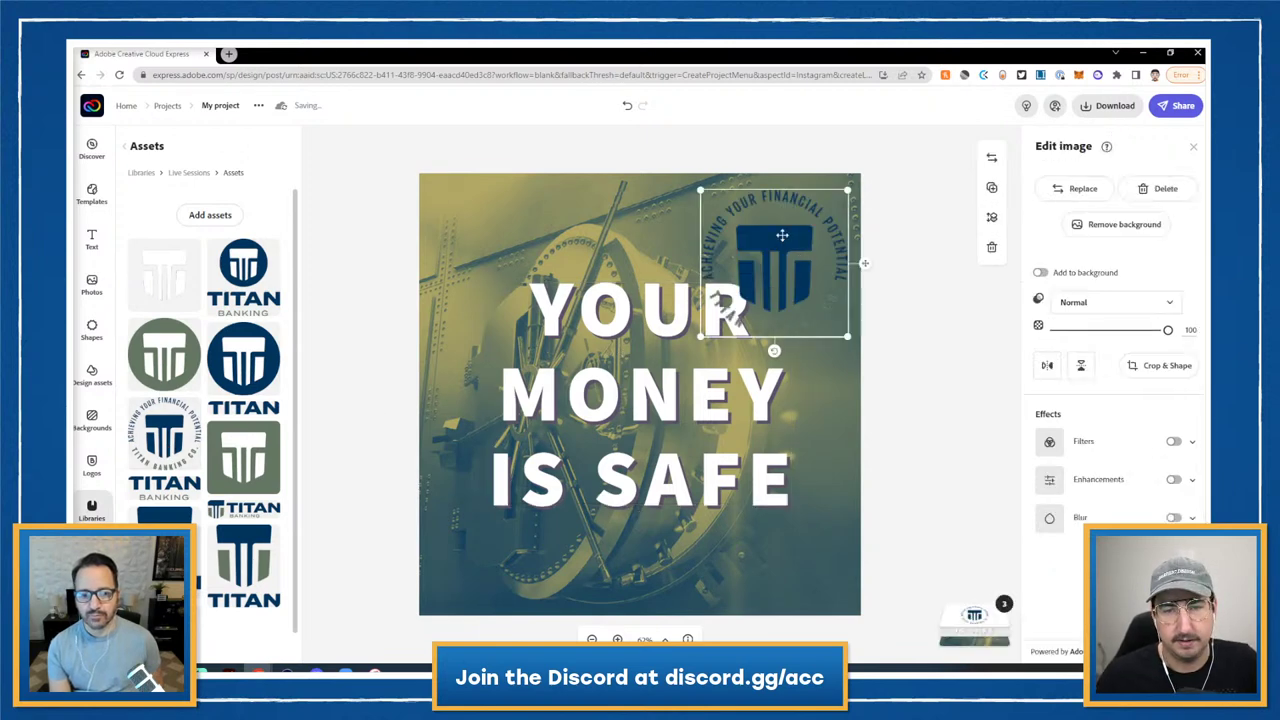
- Apply a white-on-white Duotone to the badge and shrink it into the top-right corner
click(1068, 450)
click(1045, 488)
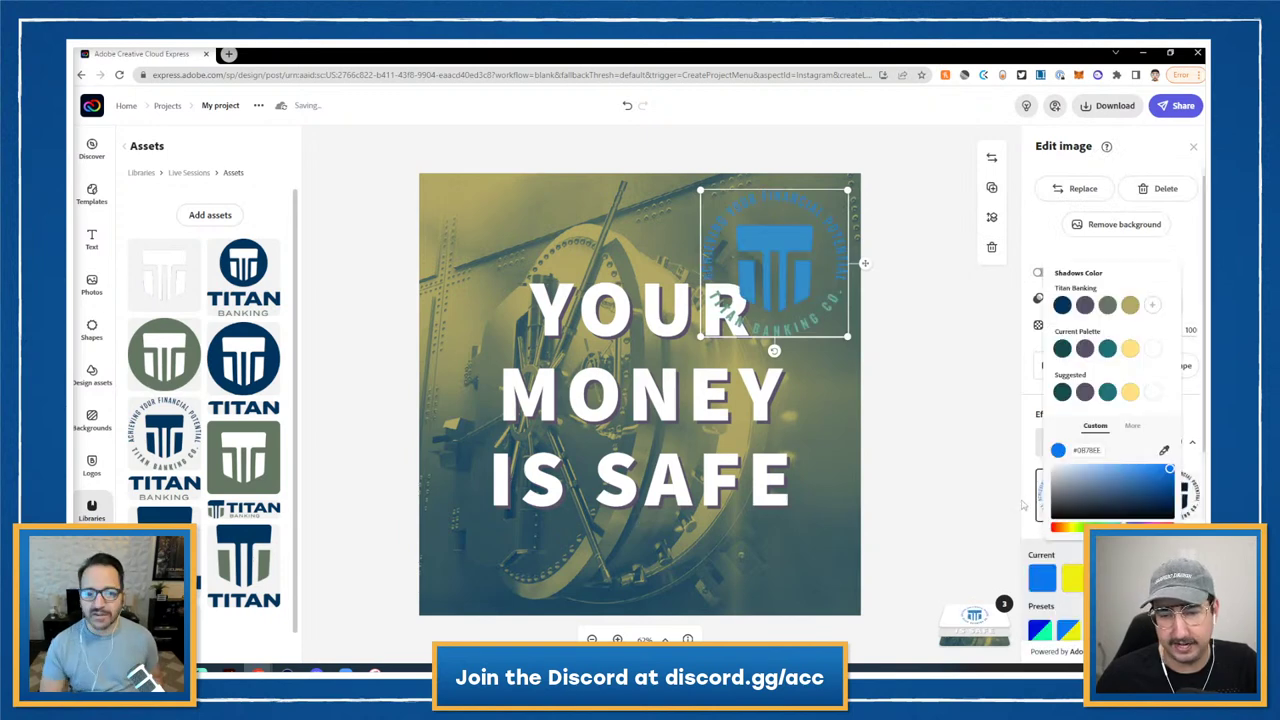
click(1153, 391)
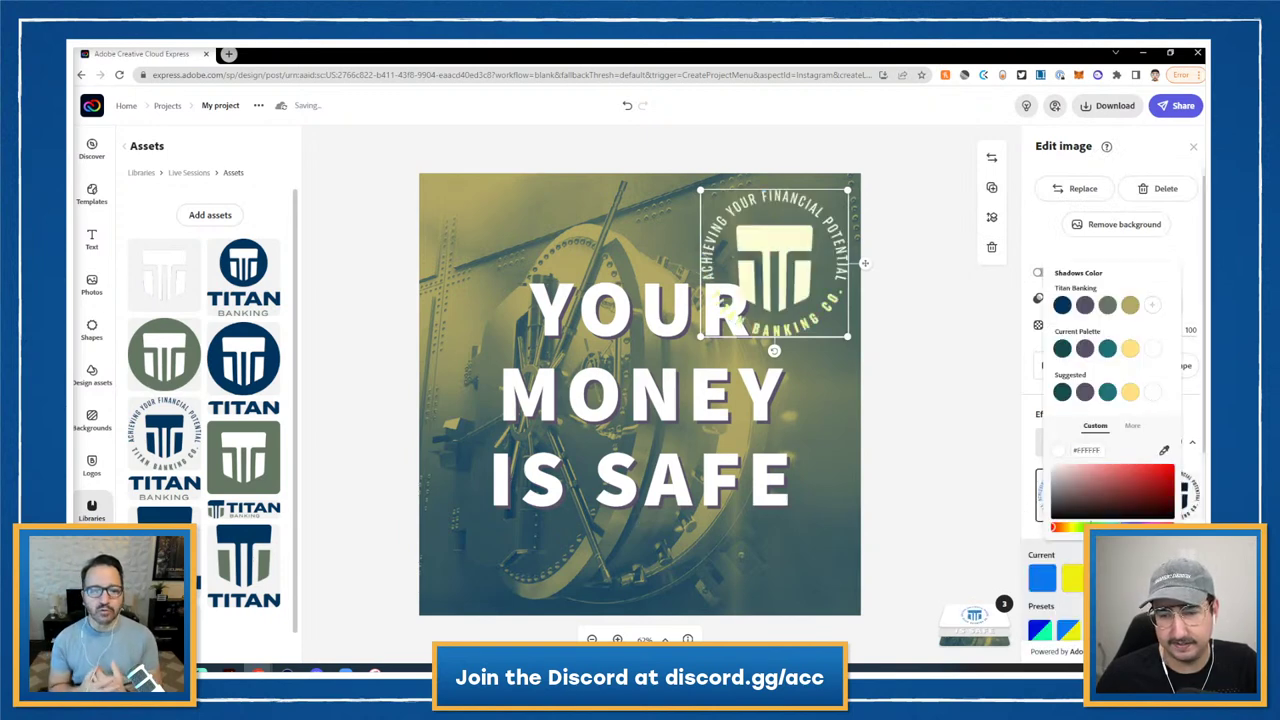
click(1155, 393)
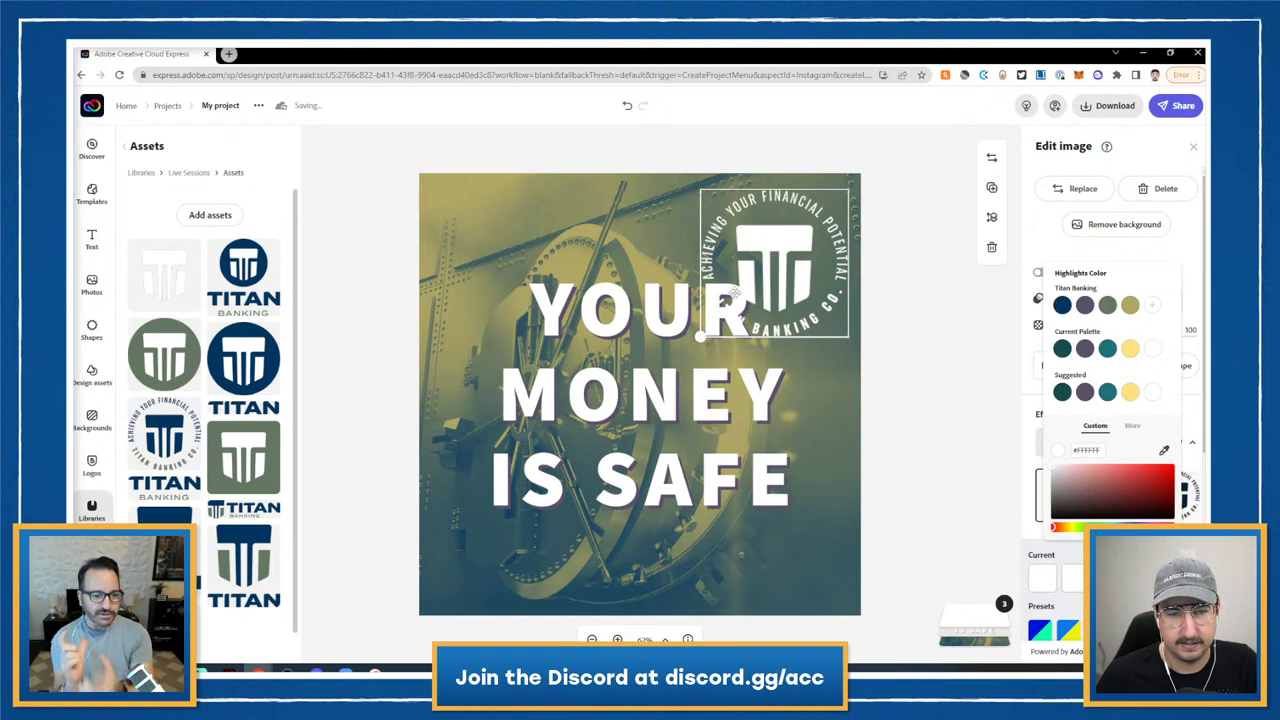
drag(735, 292, 754, 283)
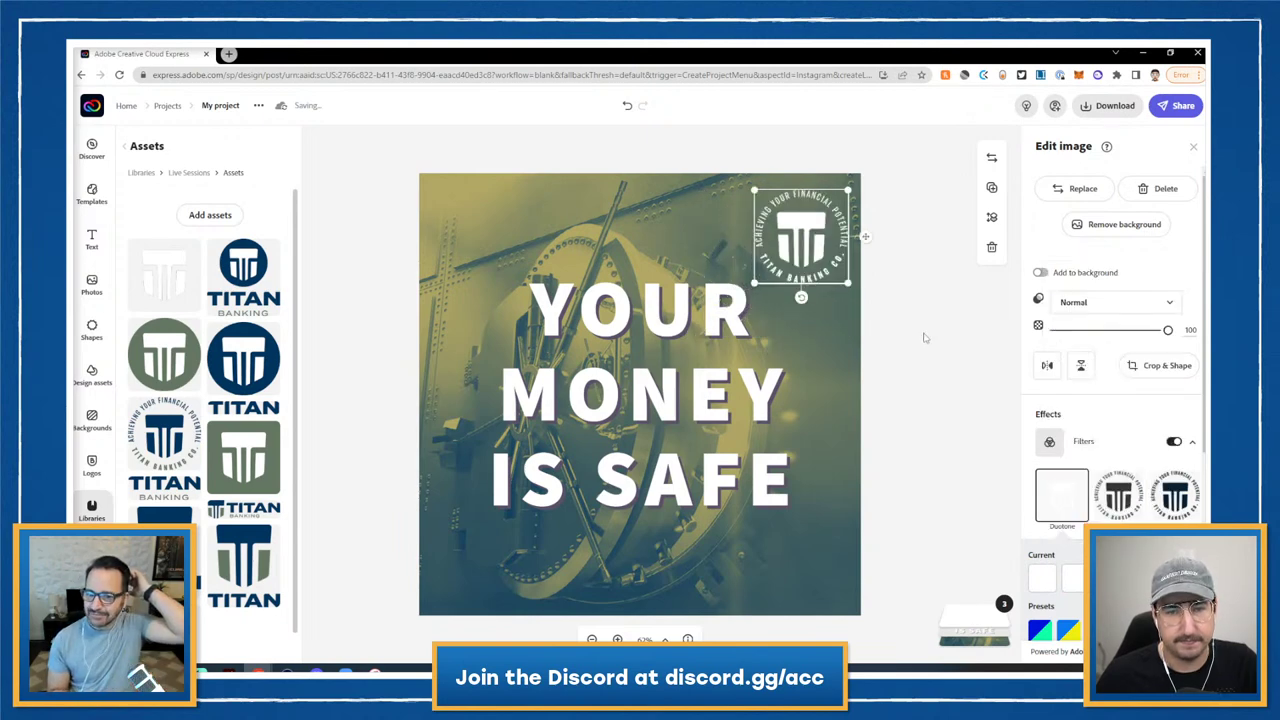
- Deselect the logo and select the YOUR MONEY IS SAFE headline
click(368, 387)
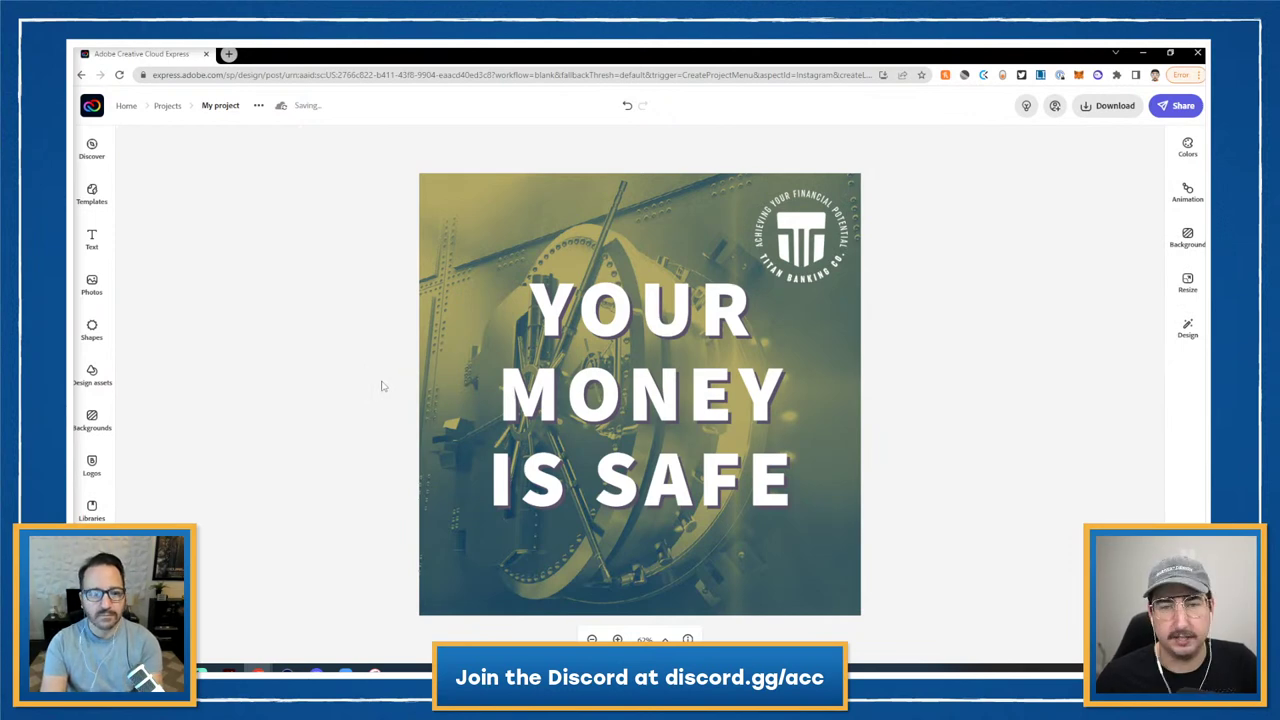
click(655, 393)
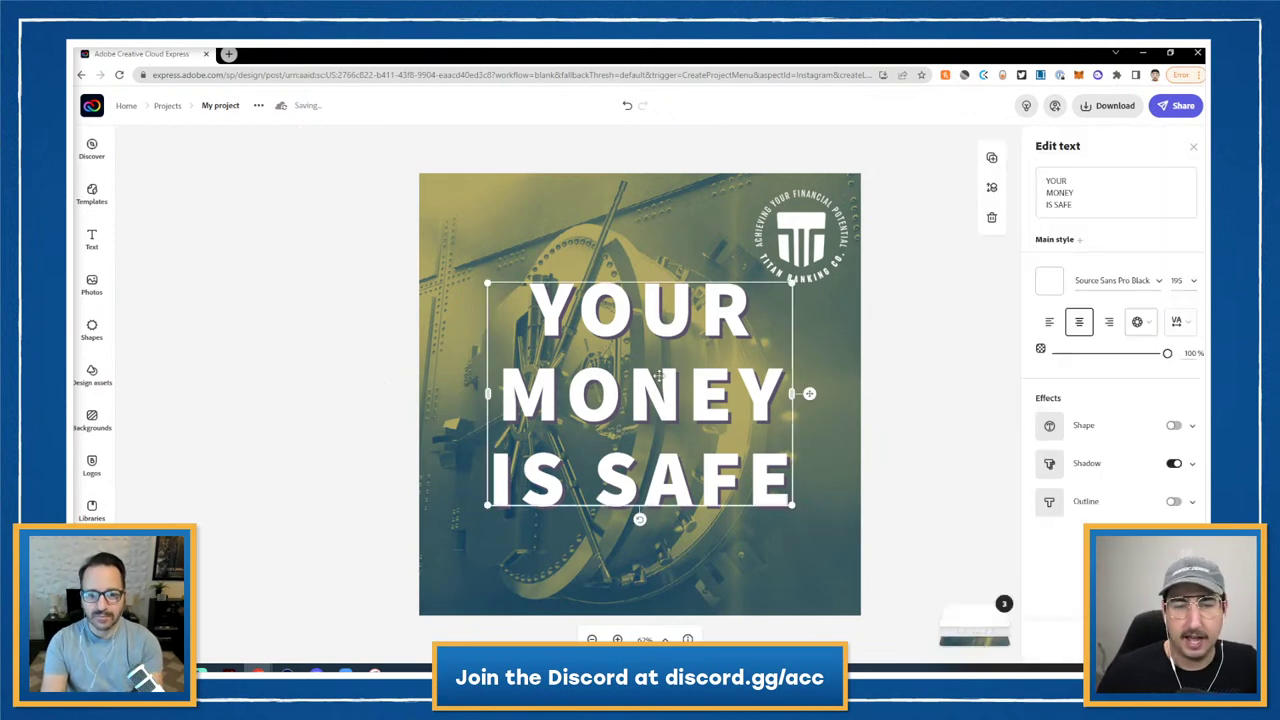
click(1193, 148)
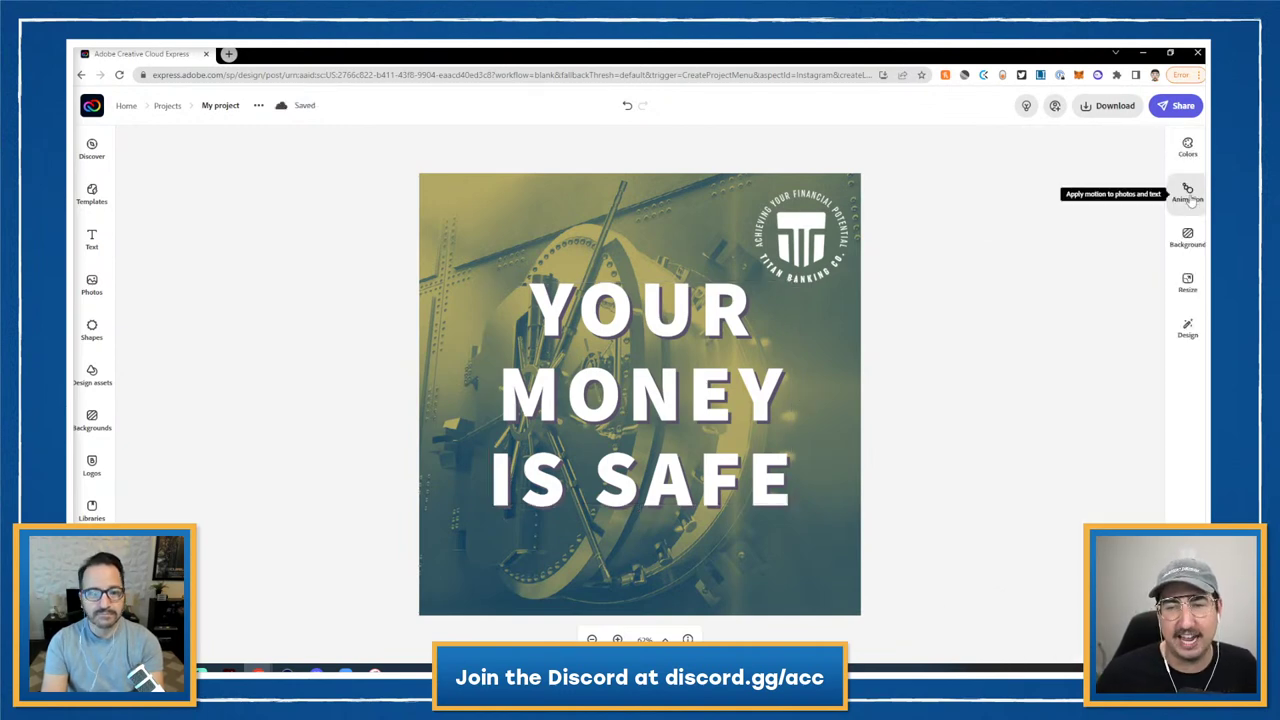
- Apply the second Dynamic text animation style and download the post as MP4 video
click(1188, 195)
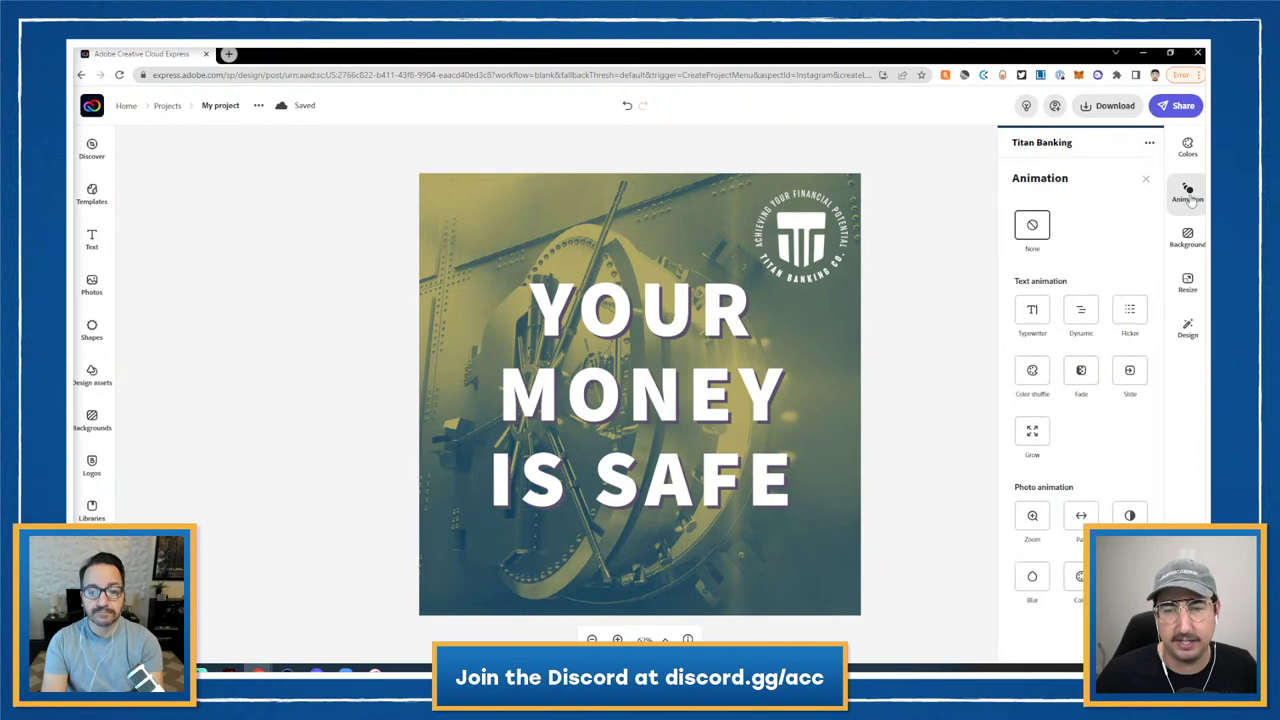
click(1082, 315)
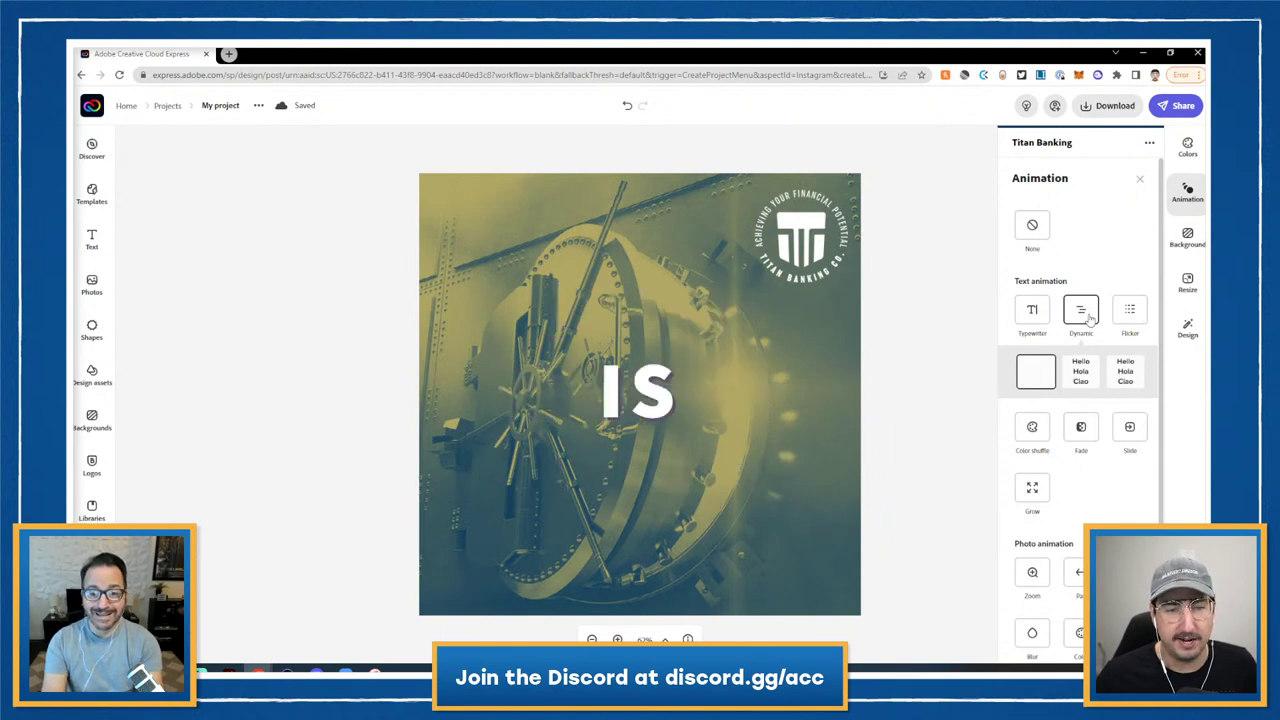
click(1082, 371)
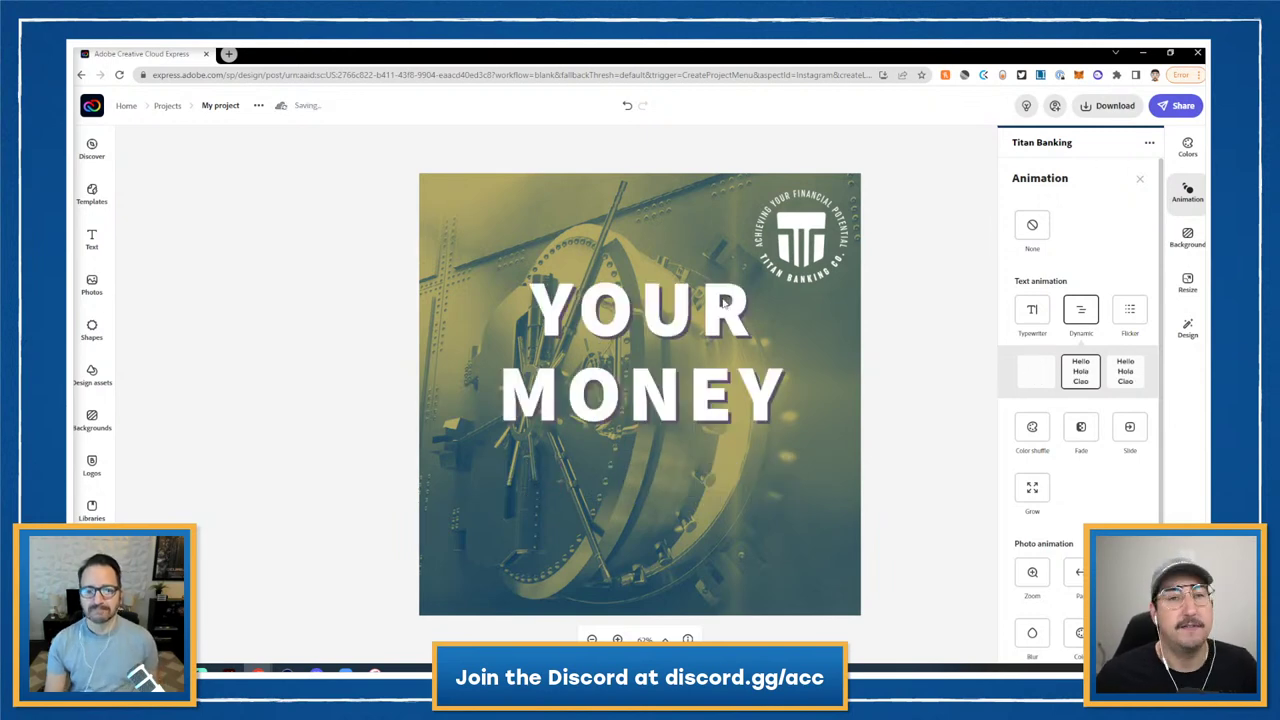
click(1117, 108)
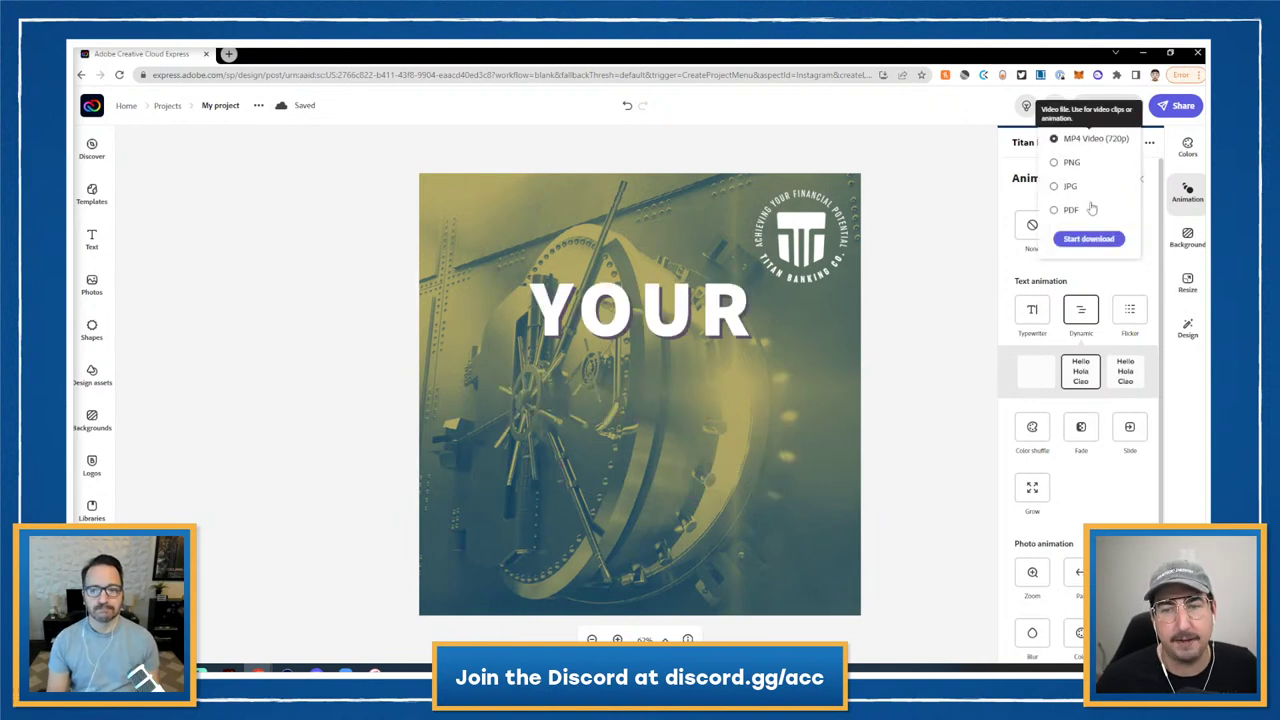
click(1096, 239)
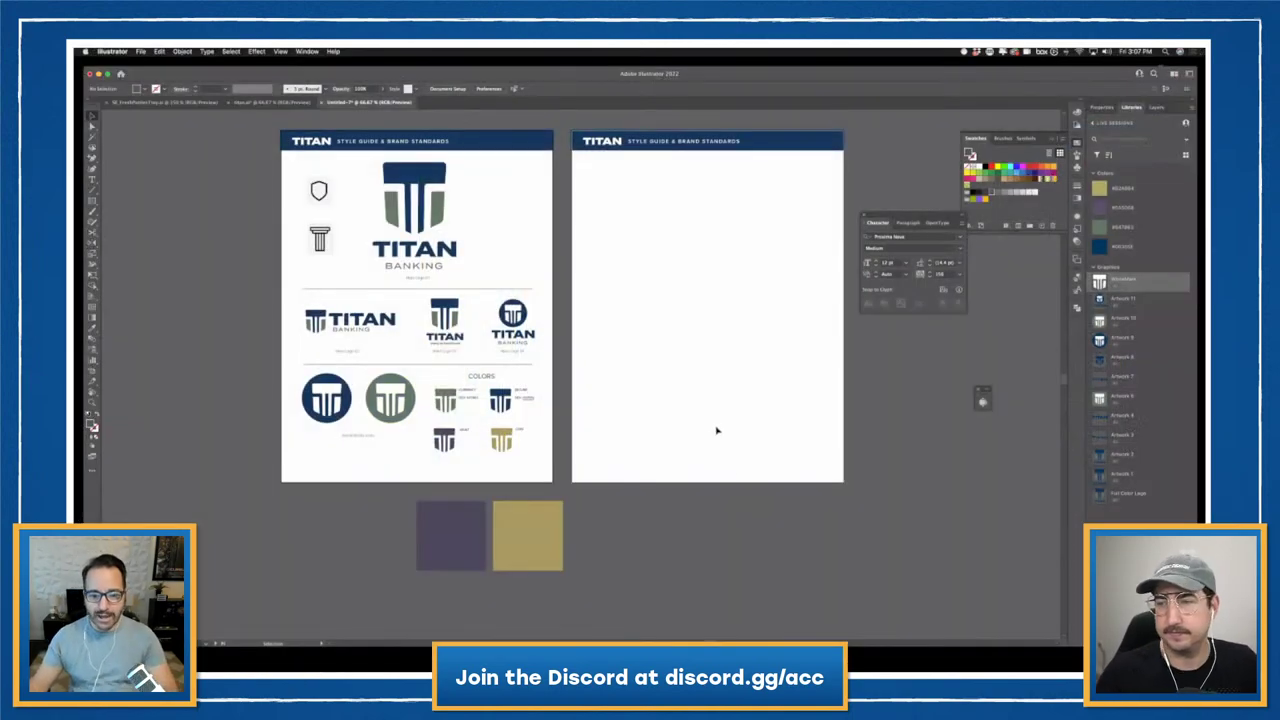
drag(716, 430, 748, 457)
key(super+equal)
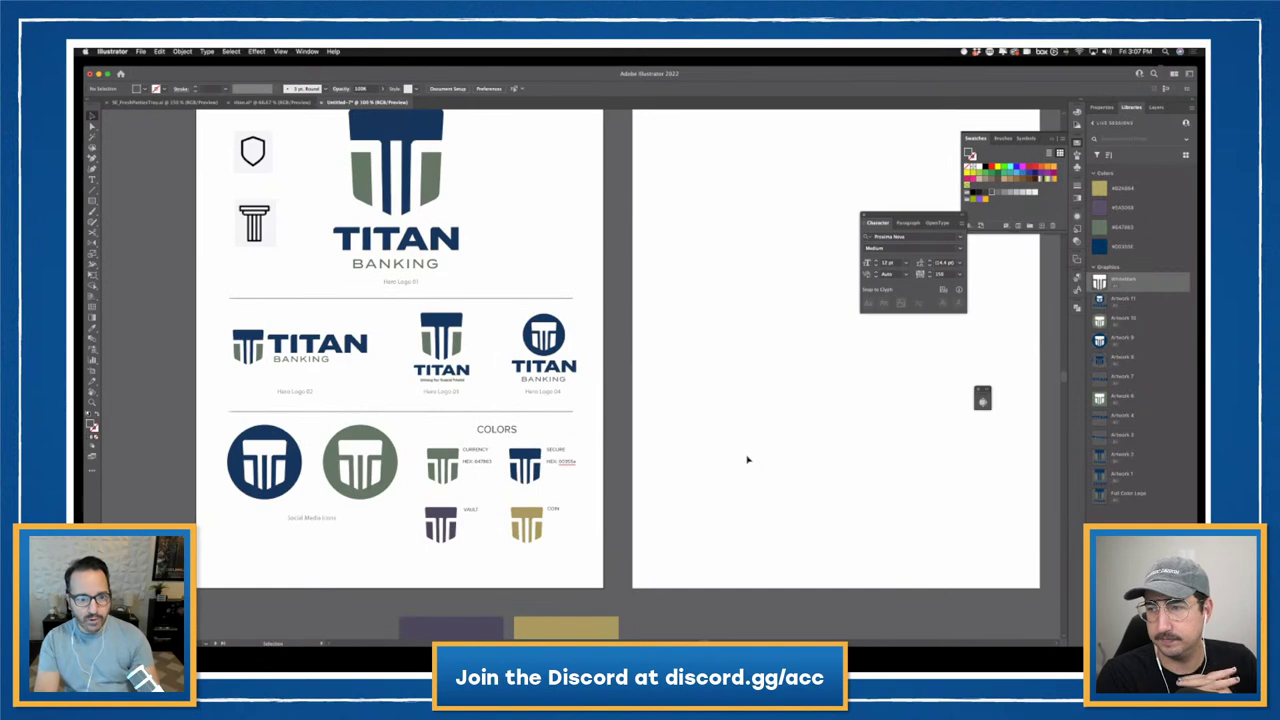
scroll(790, 430, right, 3)
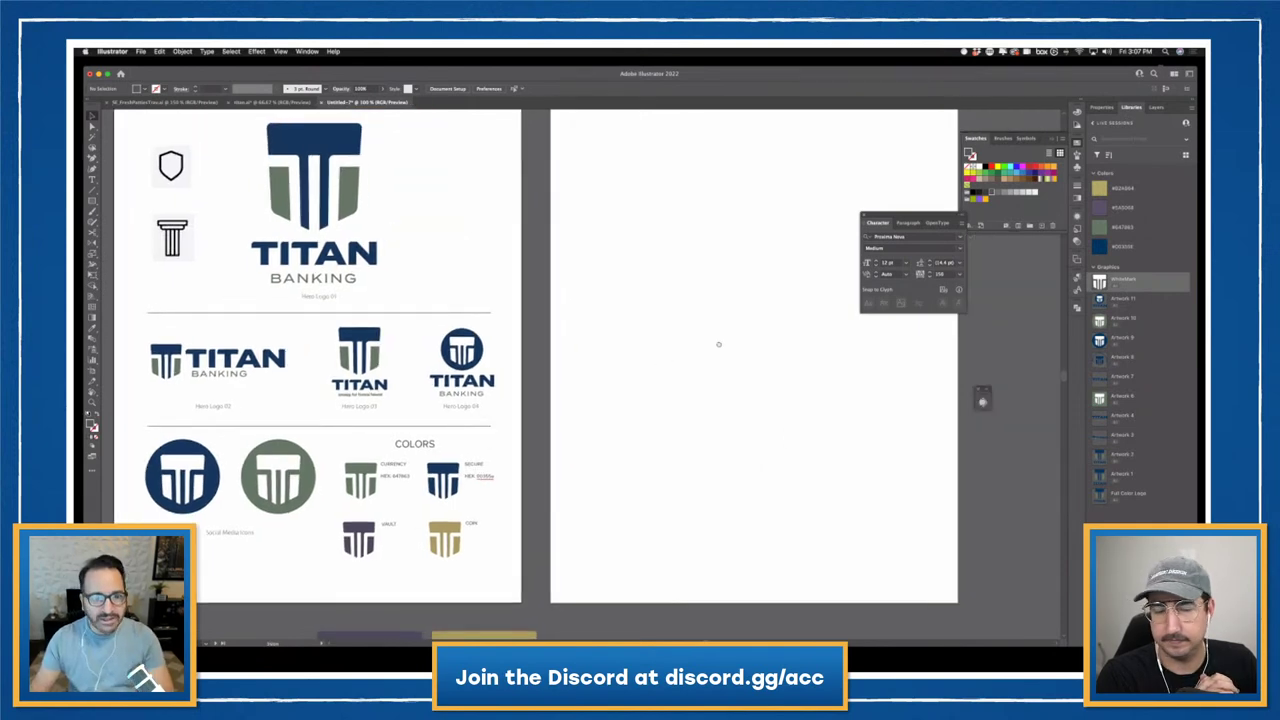
scroll(719, 398, up, 3)
key(super+minus)
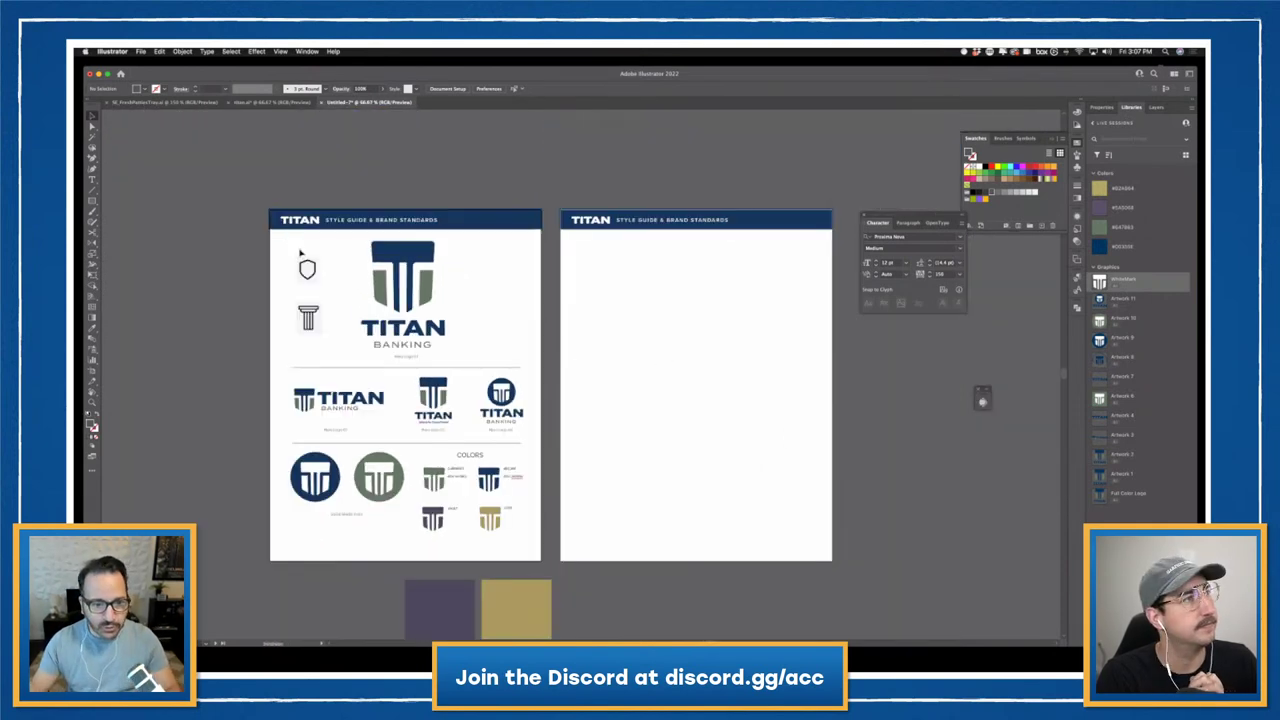
- Option-drag a copy of the main Titan Banking logo onto the blank second artboard
click(442, 337)
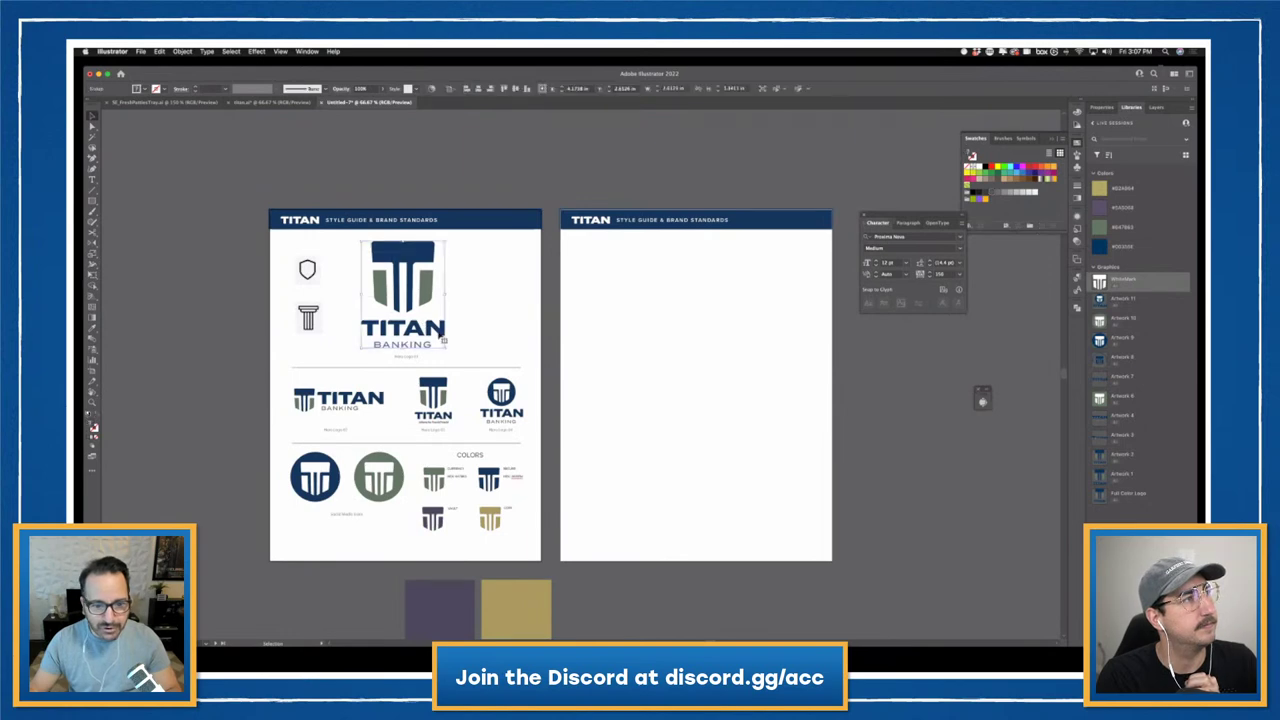
drag(442, 337, 688, 337)
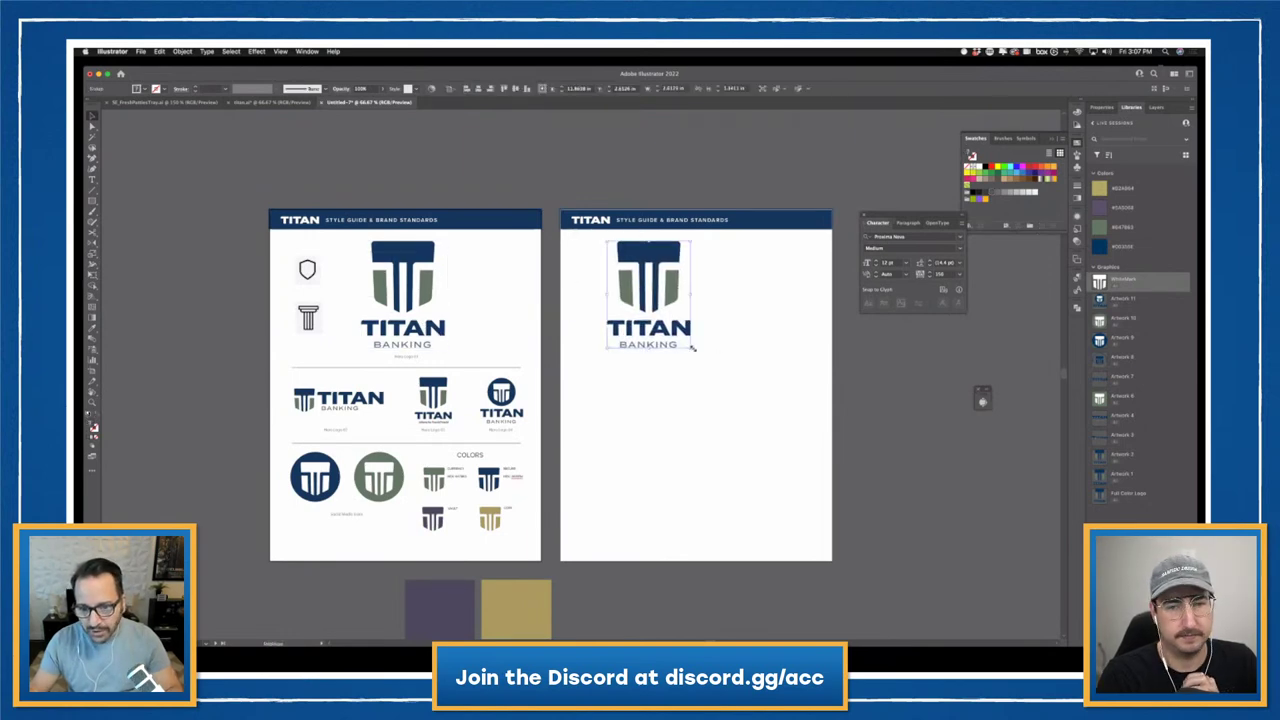
click(709, 297)
scroll(684, 323, up, 2)
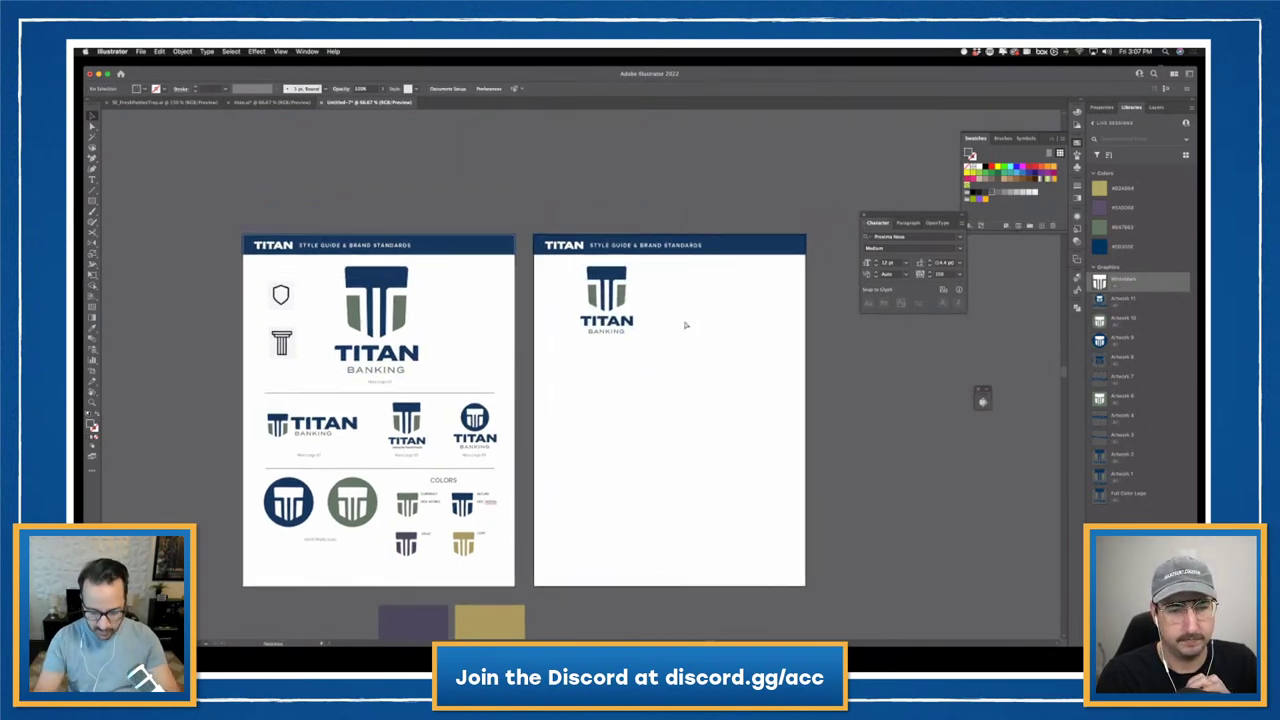
scroll(685, 325, up, 2)
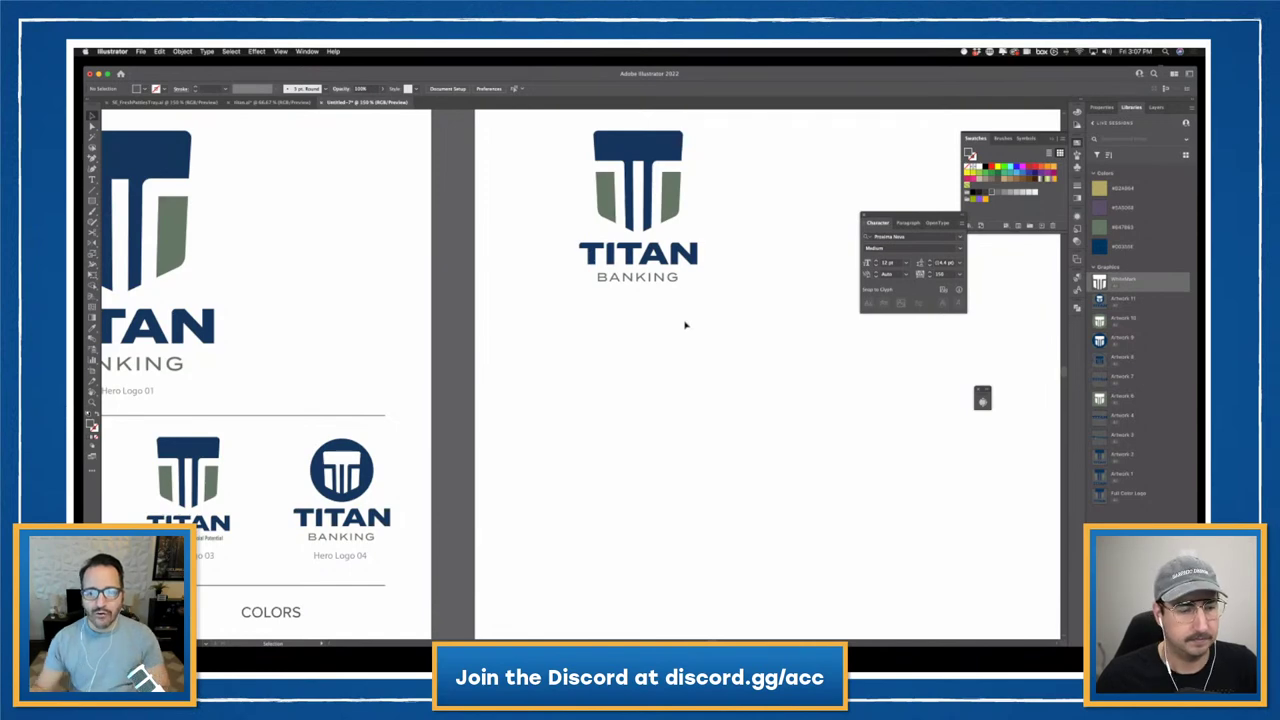
scroll(700, 250, up, 2)
scroll(700, 250, right, 3)
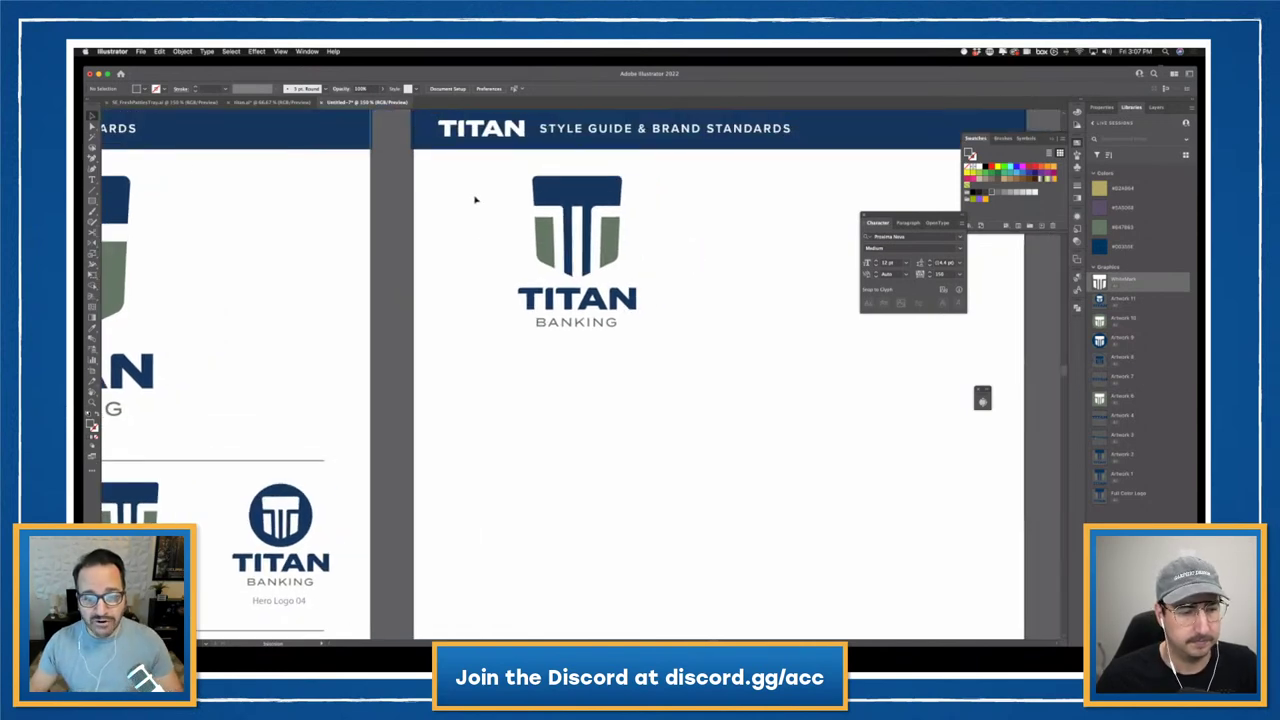
key(ctrl+z)
key(ctrl+z)
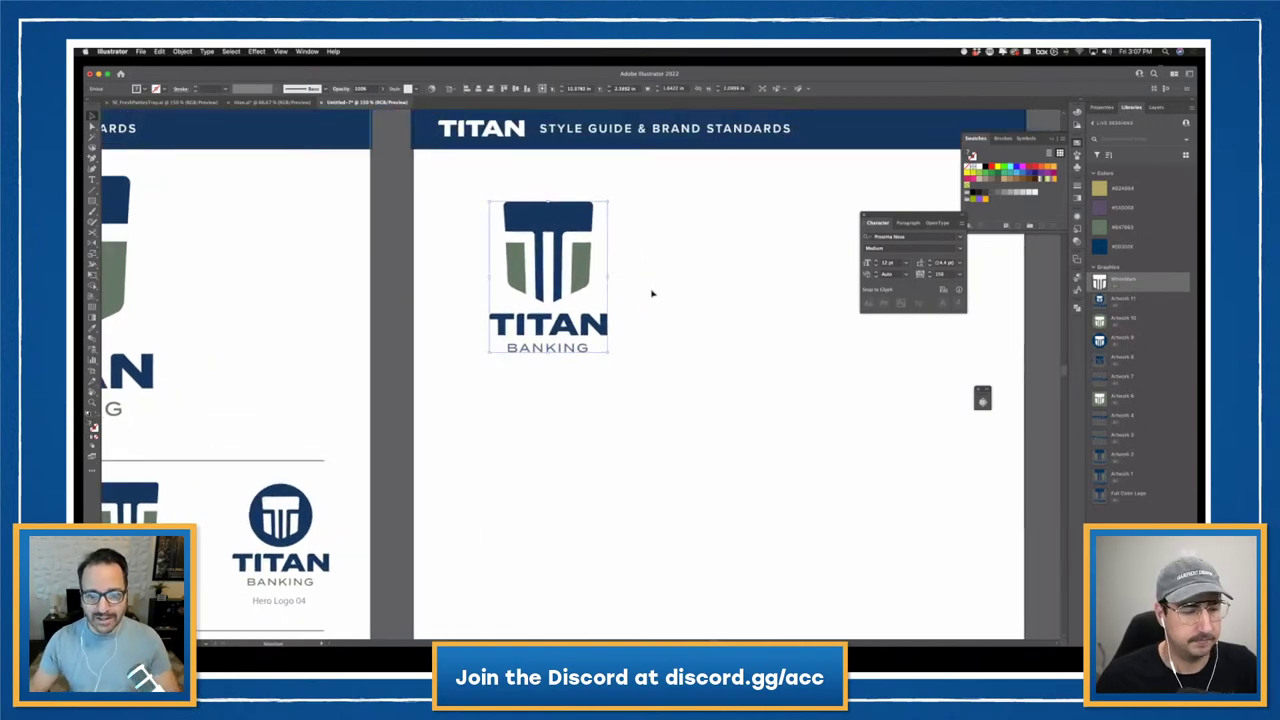
- Squash the copied logo vertically, then undo to restore its full height
click(563, 350)
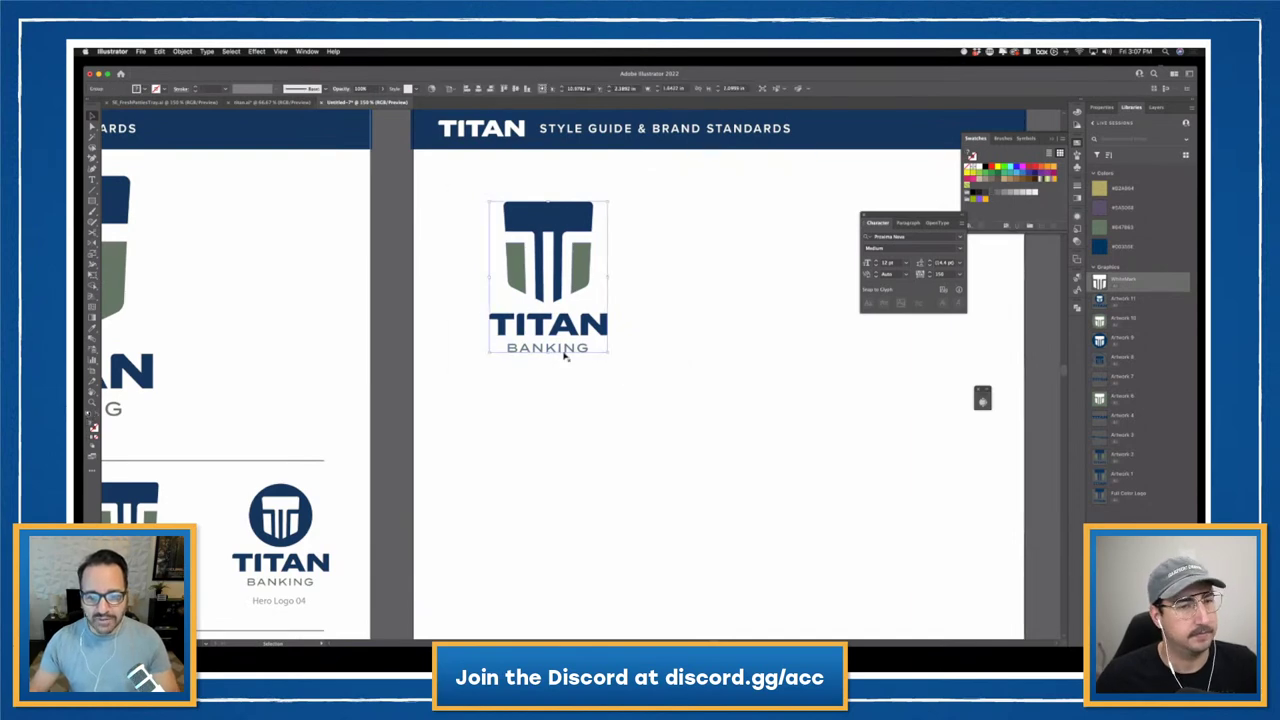
drag(549, 350, 550, 278)
click(674, 343)
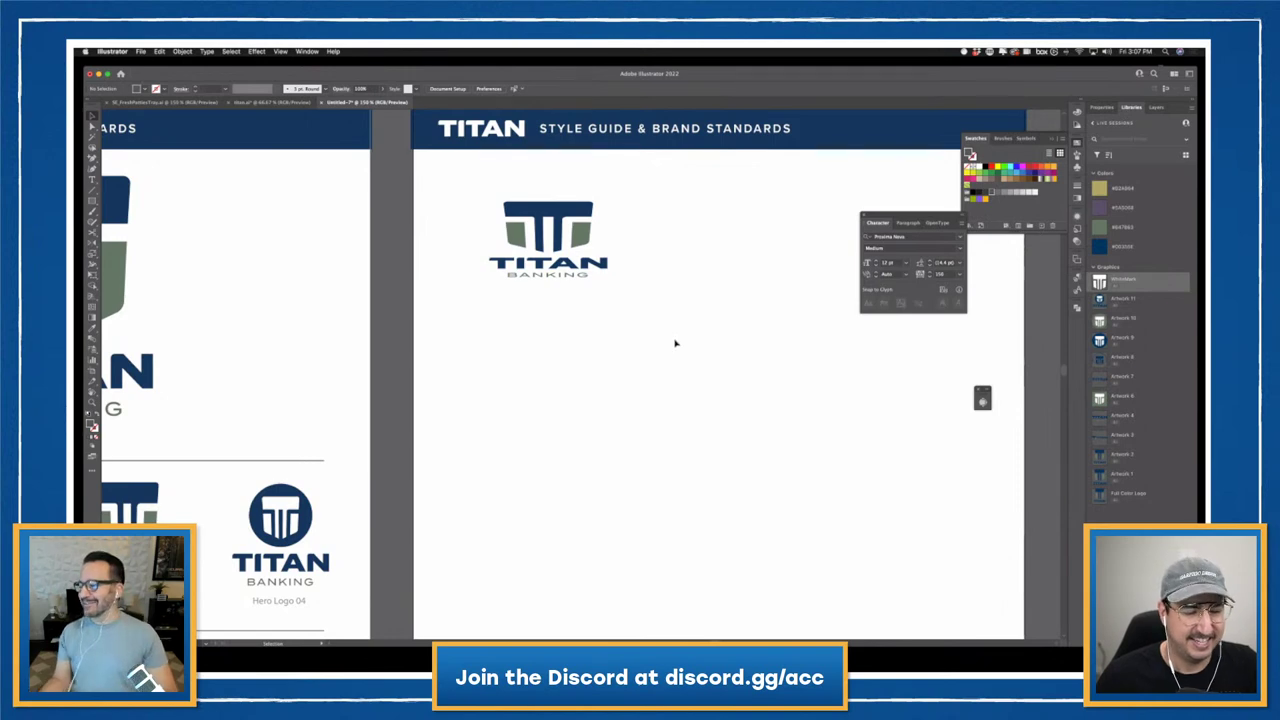
key(super+z)
click(623, 323)
- Shorten the Titan logo, duplicate it alongside, scale both down, and space them apart
scroll(445, 185, right, 2)
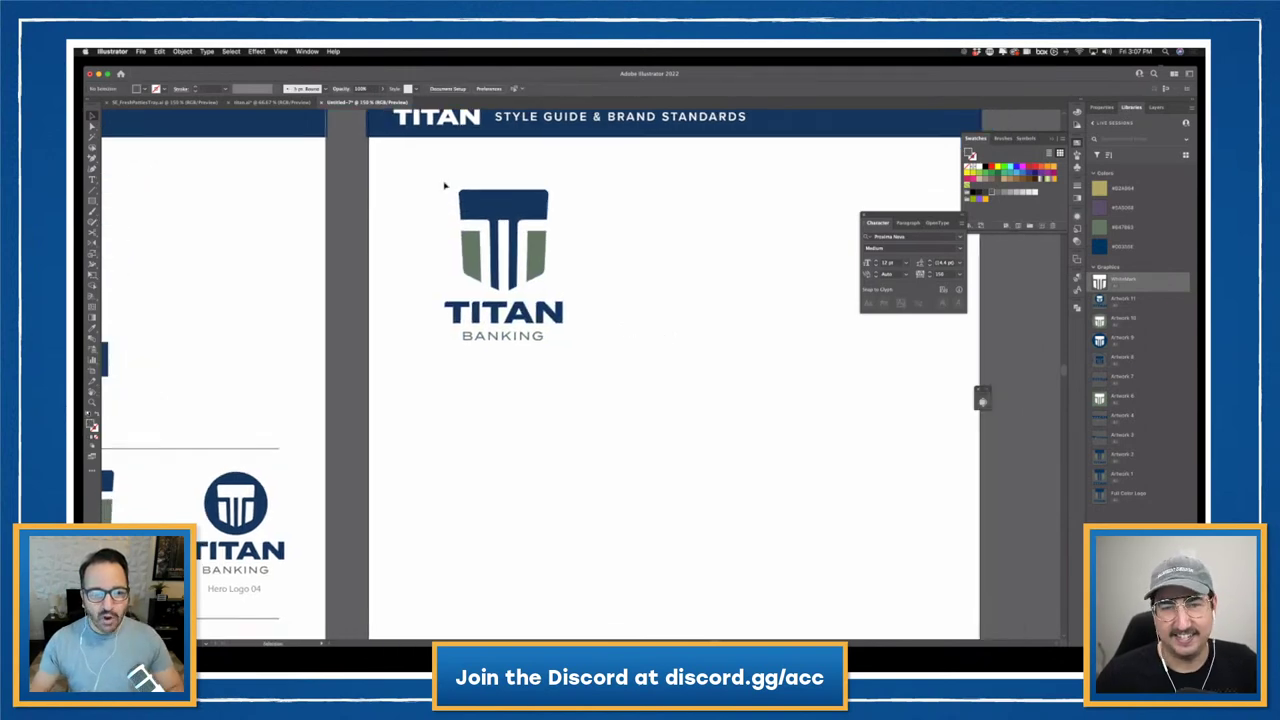
click(517, 340)
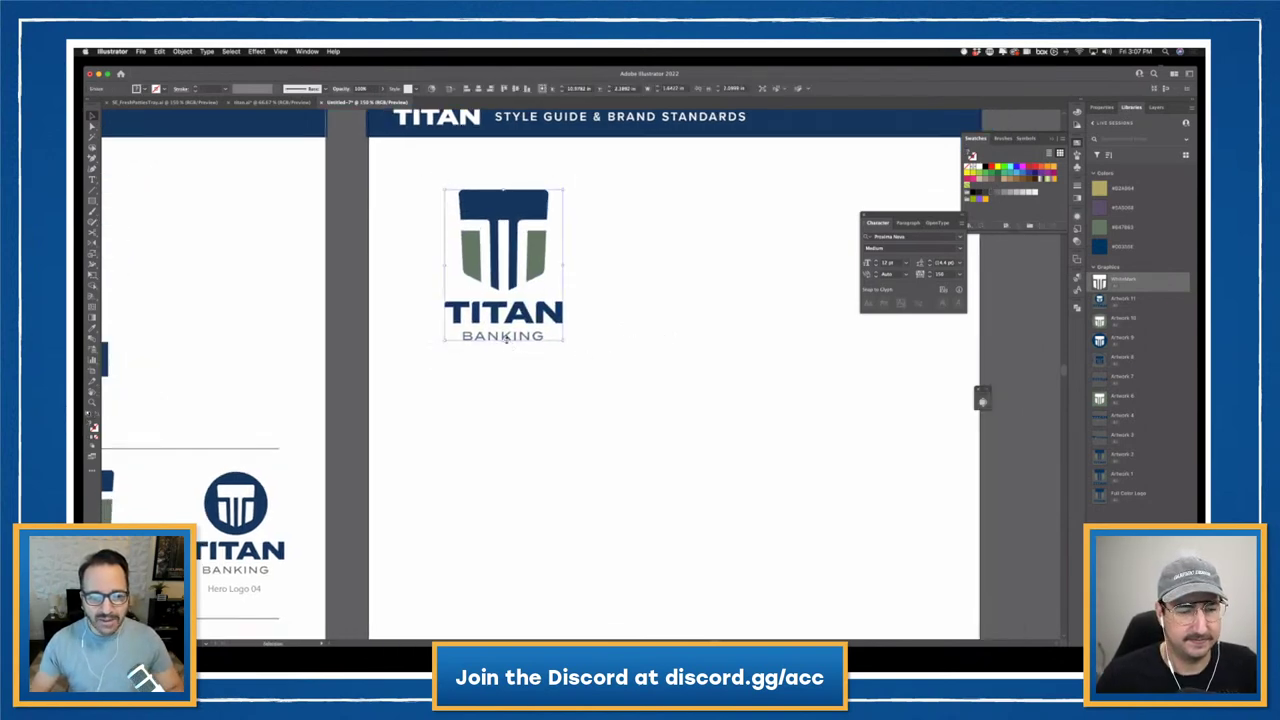
drag(506, 340, 510, 277)
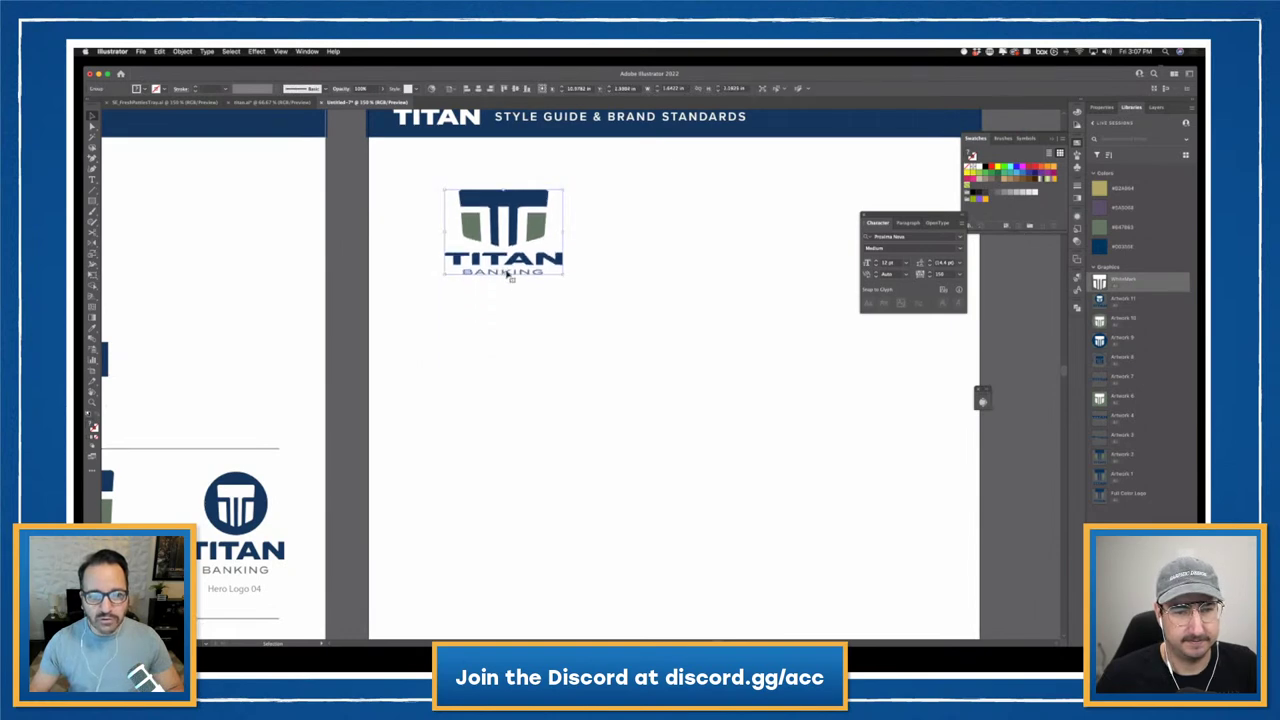
alt+drag(521, 226, 660, 372)
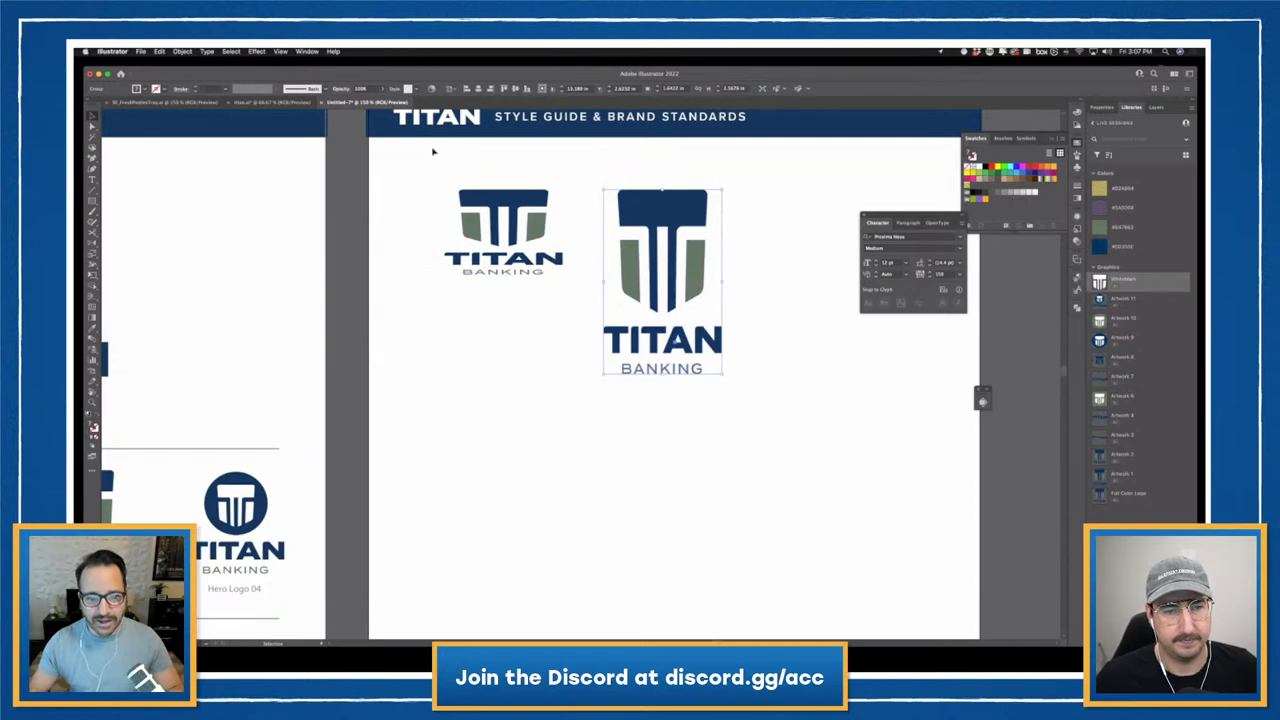
drag(438, 160, 660, 315)
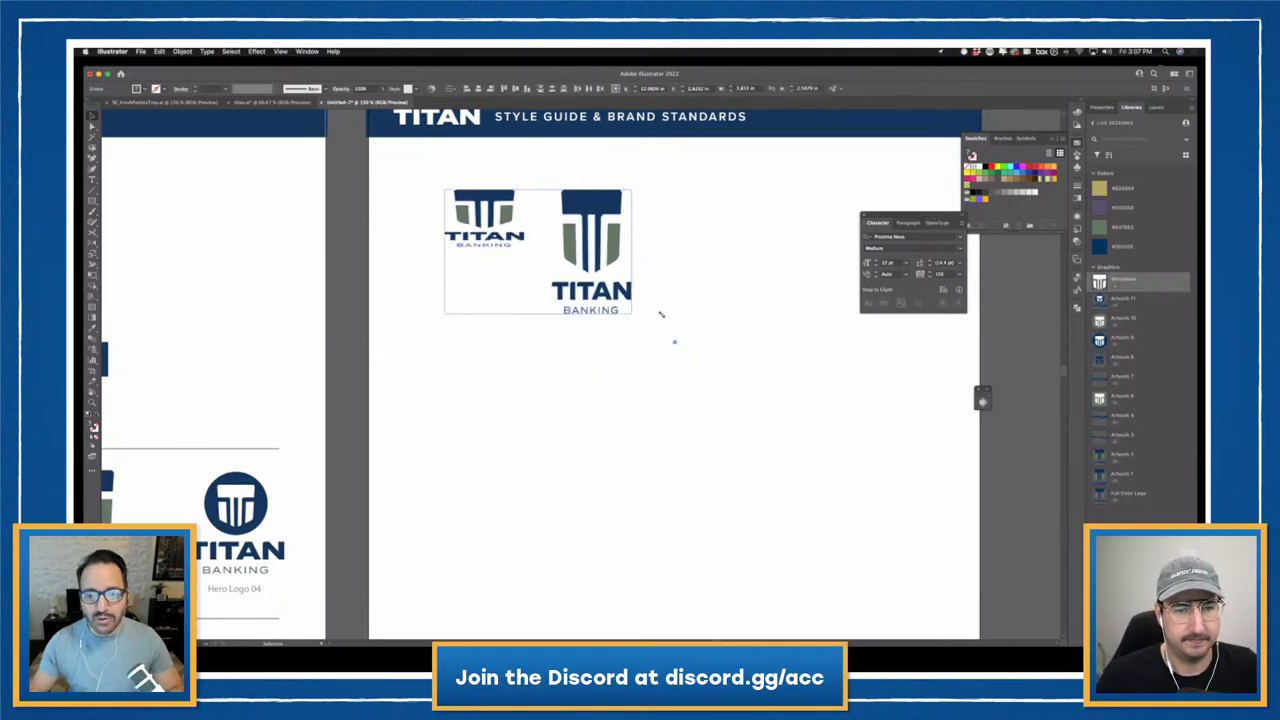
click(558, 167)
click(603, 205)
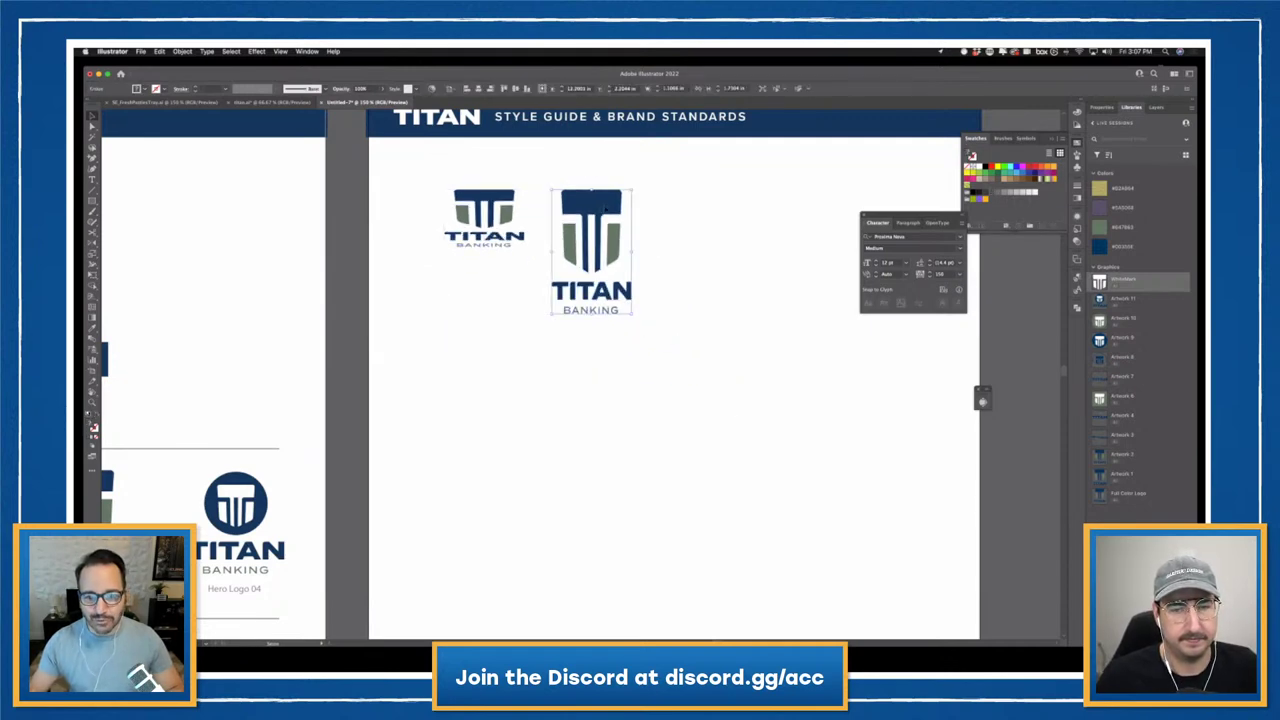
drag(603, 205, 636, 205)
click(729, 386)
- Copy Hero Logo 03 from the left artboard into the top row of the right artboard
scroll(629, 431, down, 2)
scroll(629, 431, left, 2)
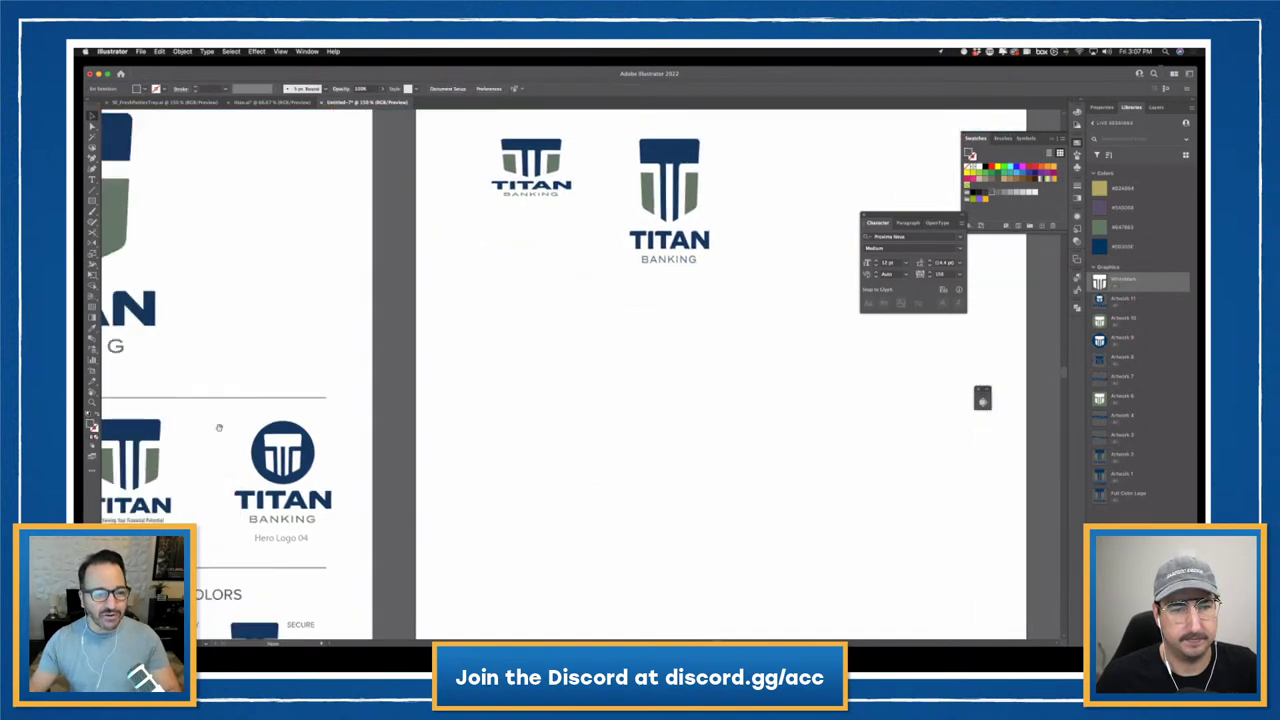
scroll(219, 427, left, 2)
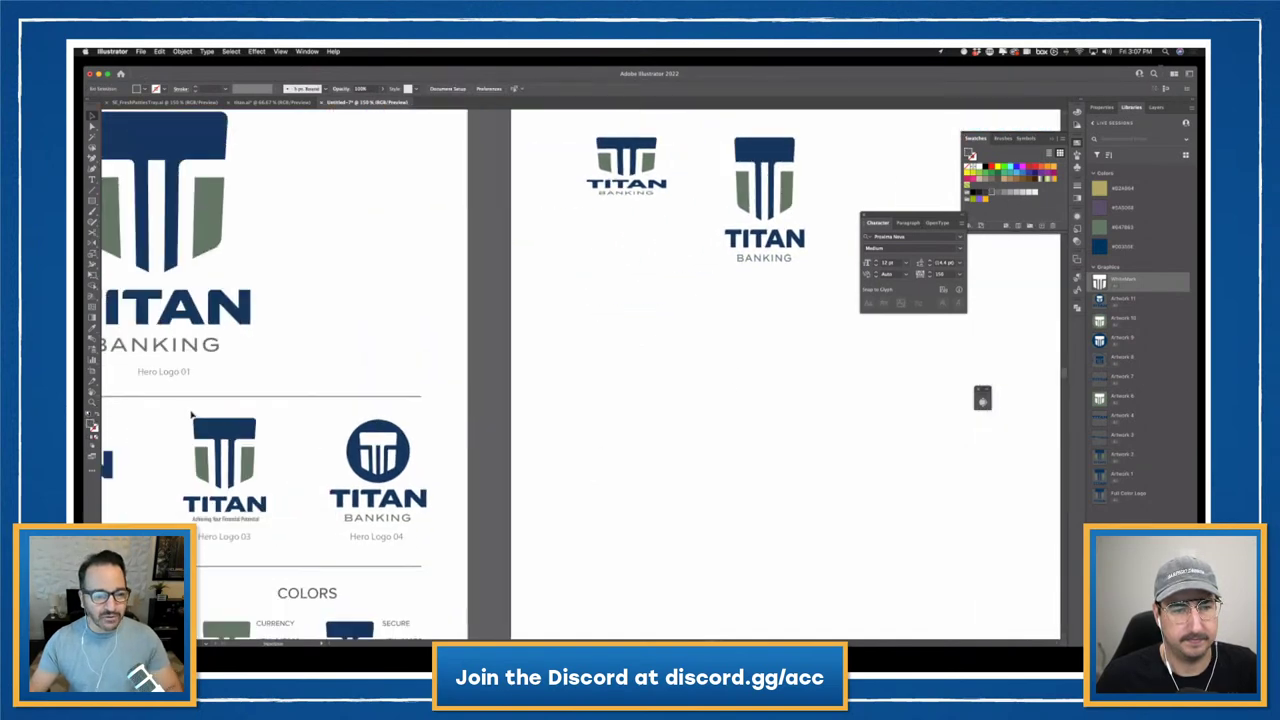
click(262, 505)
drag(224, 450, 844, 228)
drag(878, 178, 937, 118)
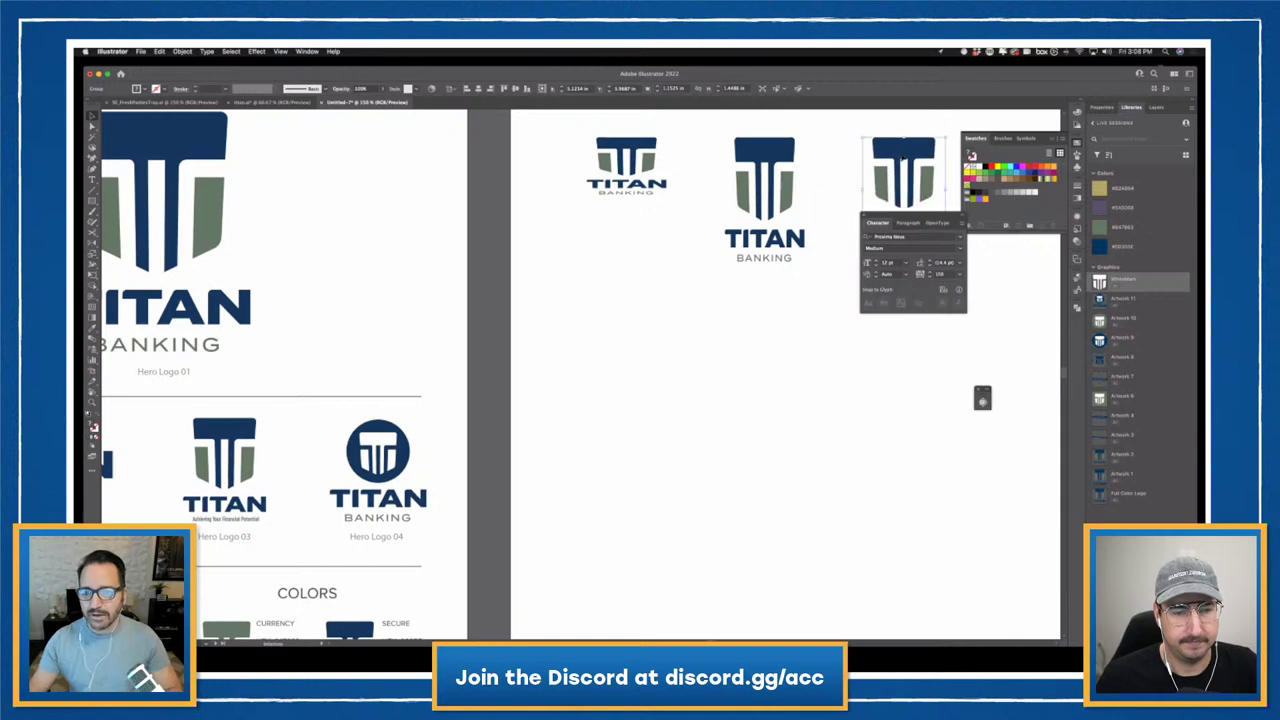
scroll(723, 226, up, 1)
scroll(723, 226, right, 5)
key(Escape)
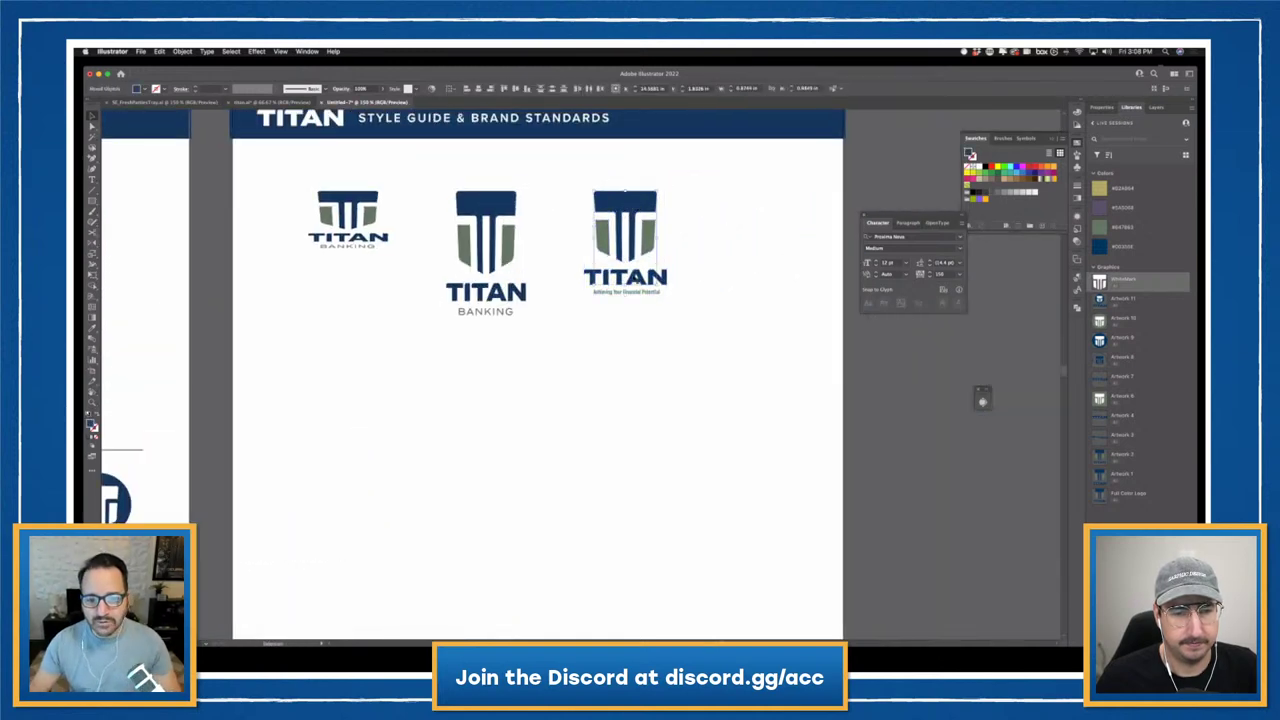
click(679, 287)
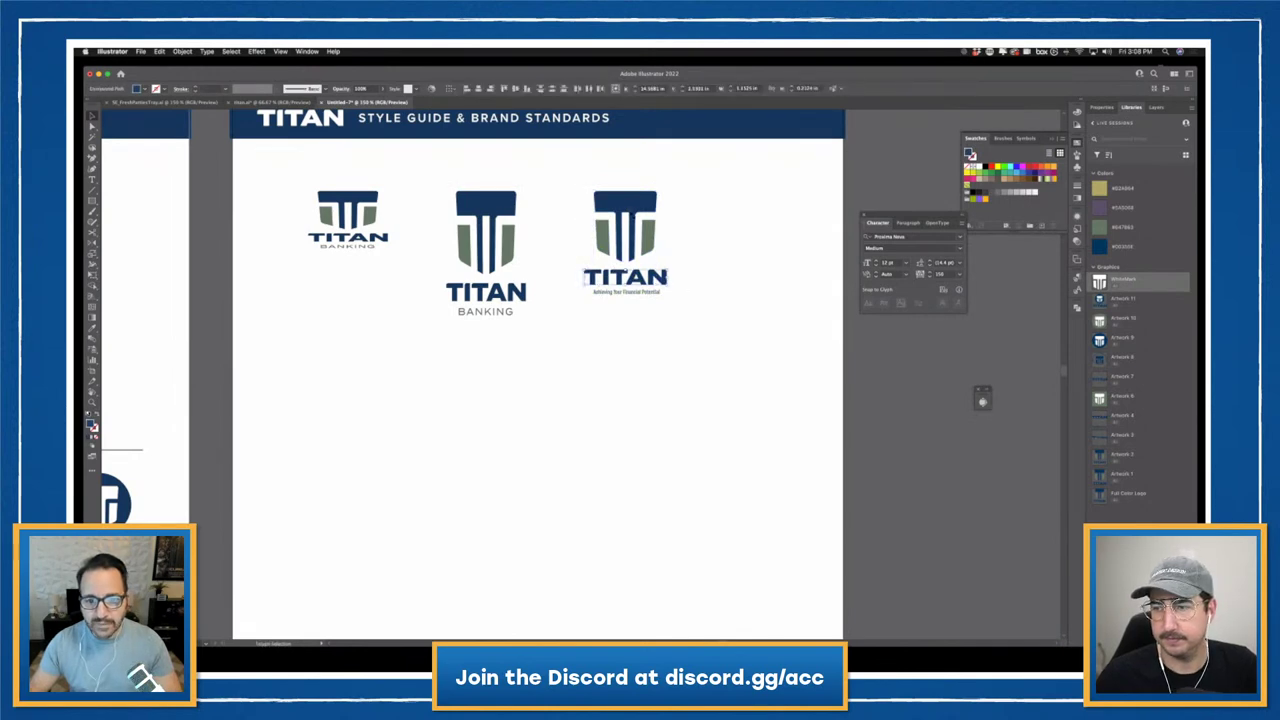
- Eyedropper the second logo's green onto the third logo, undoing back to a green shield with navy pillars
click(625, 240)
click(92, 327)
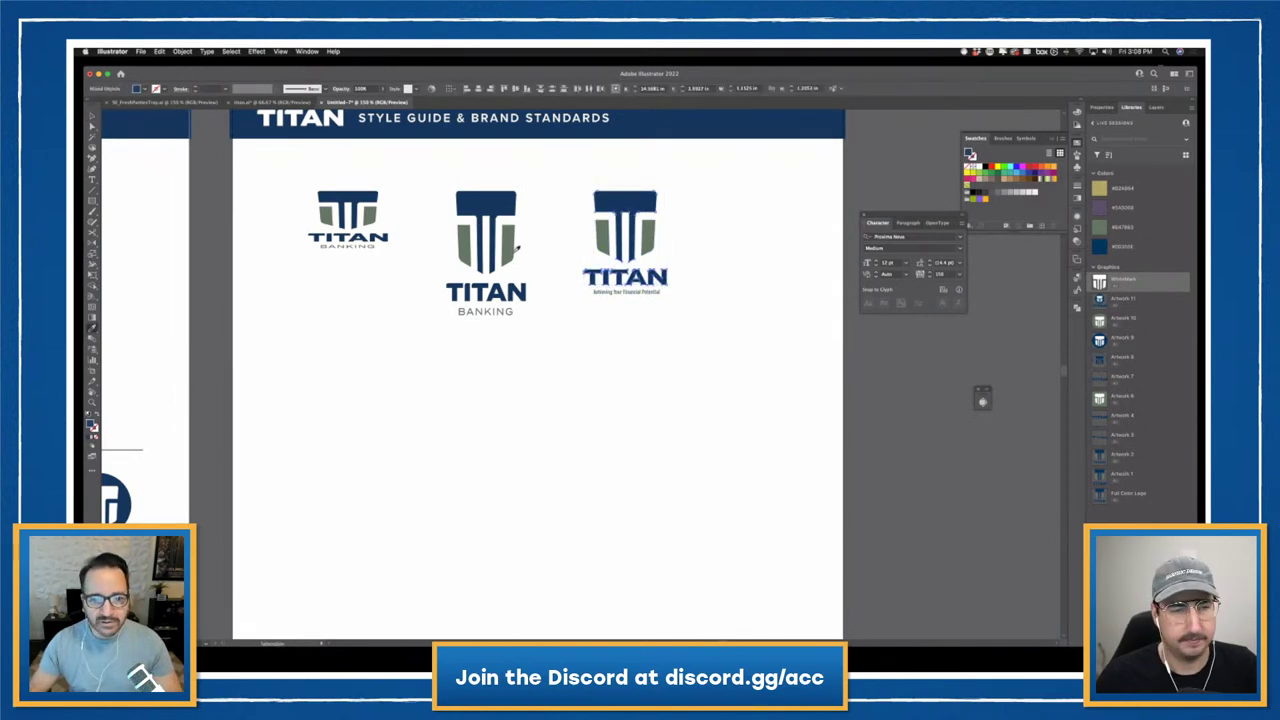
click(506, 250)
key(v)
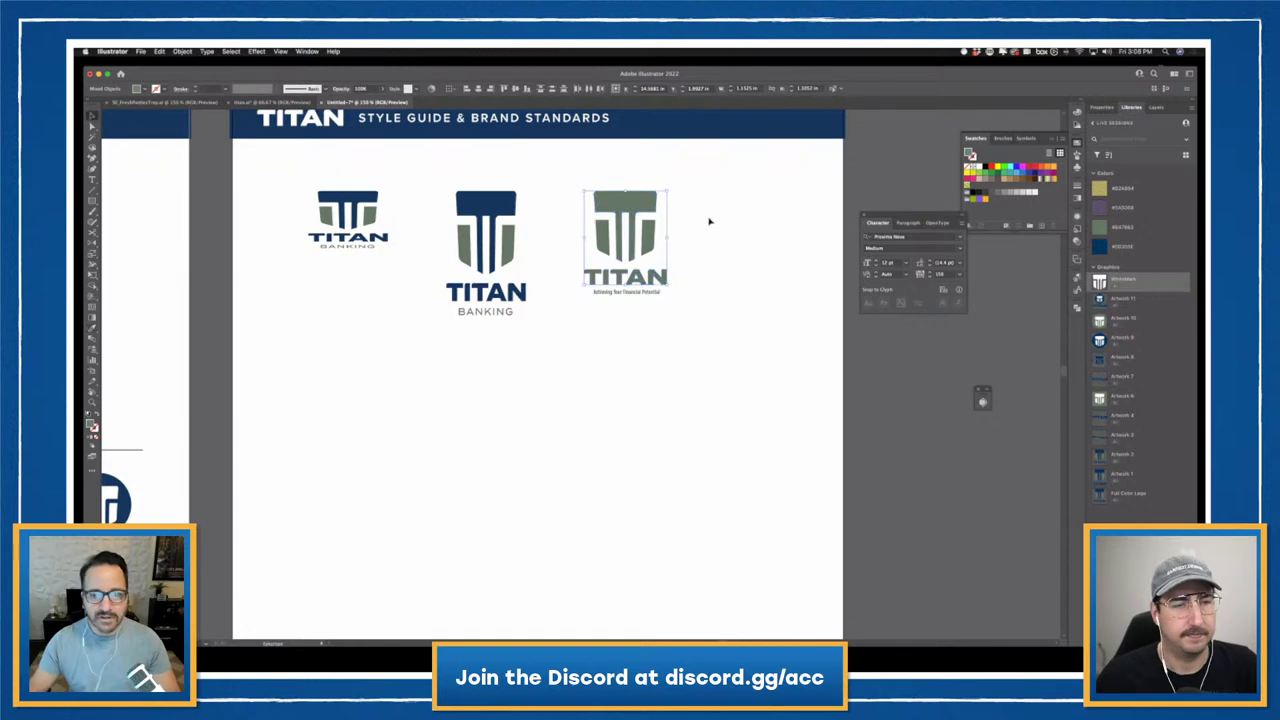
click(709, 217)
click(657, 238)
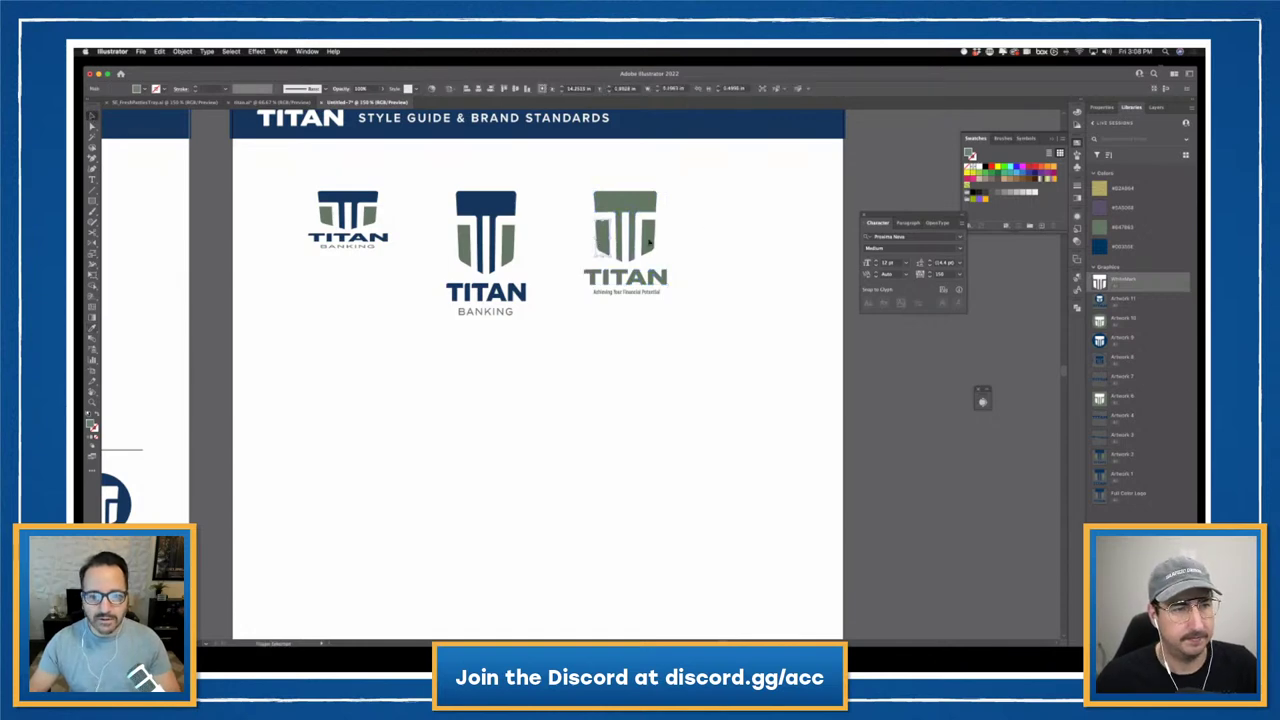
click(92, 327)
key(super+z)
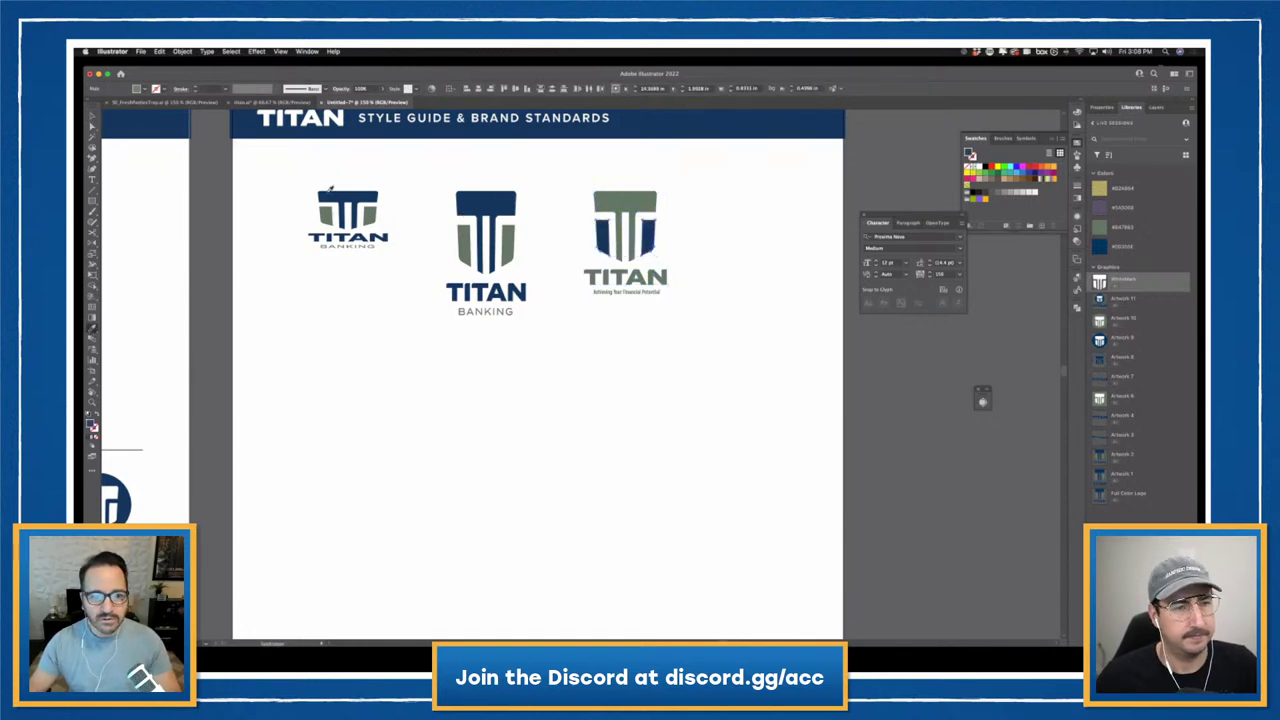
key(v)
click(731, 204)
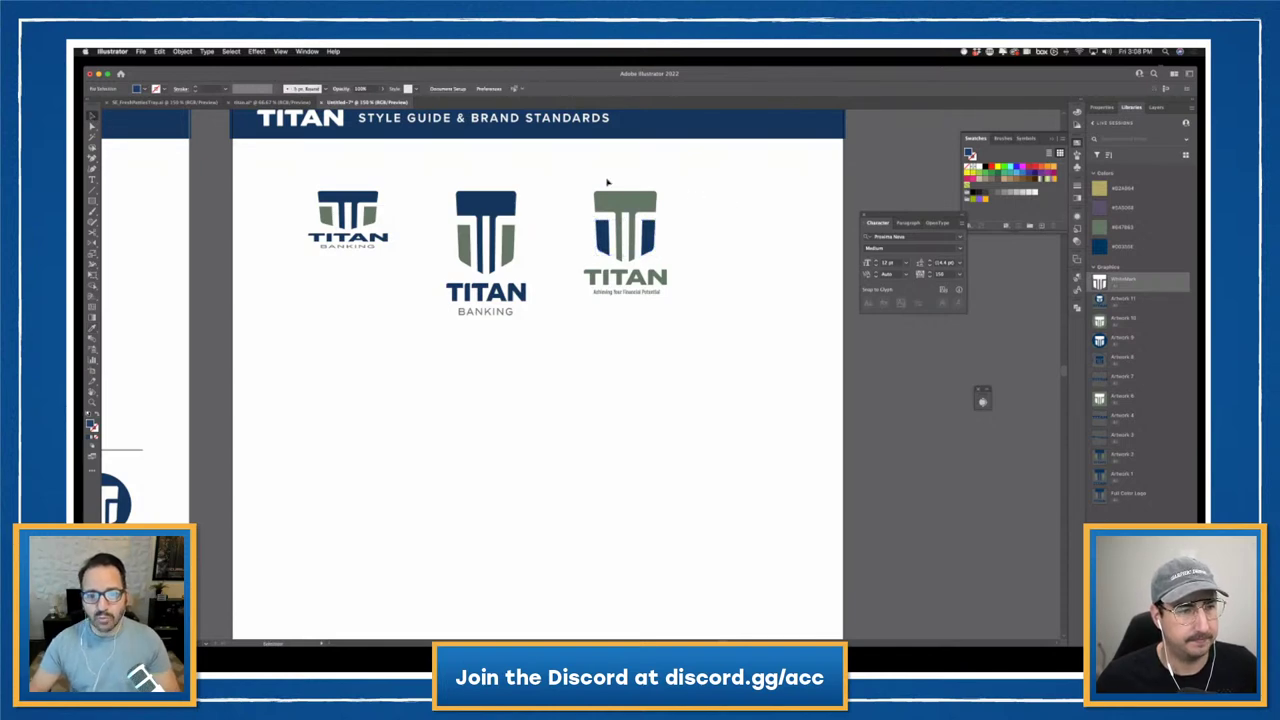
- Copy another Hero Logo 03 into the top logo row of the right artboard
scroll(587, 305, up, 2)
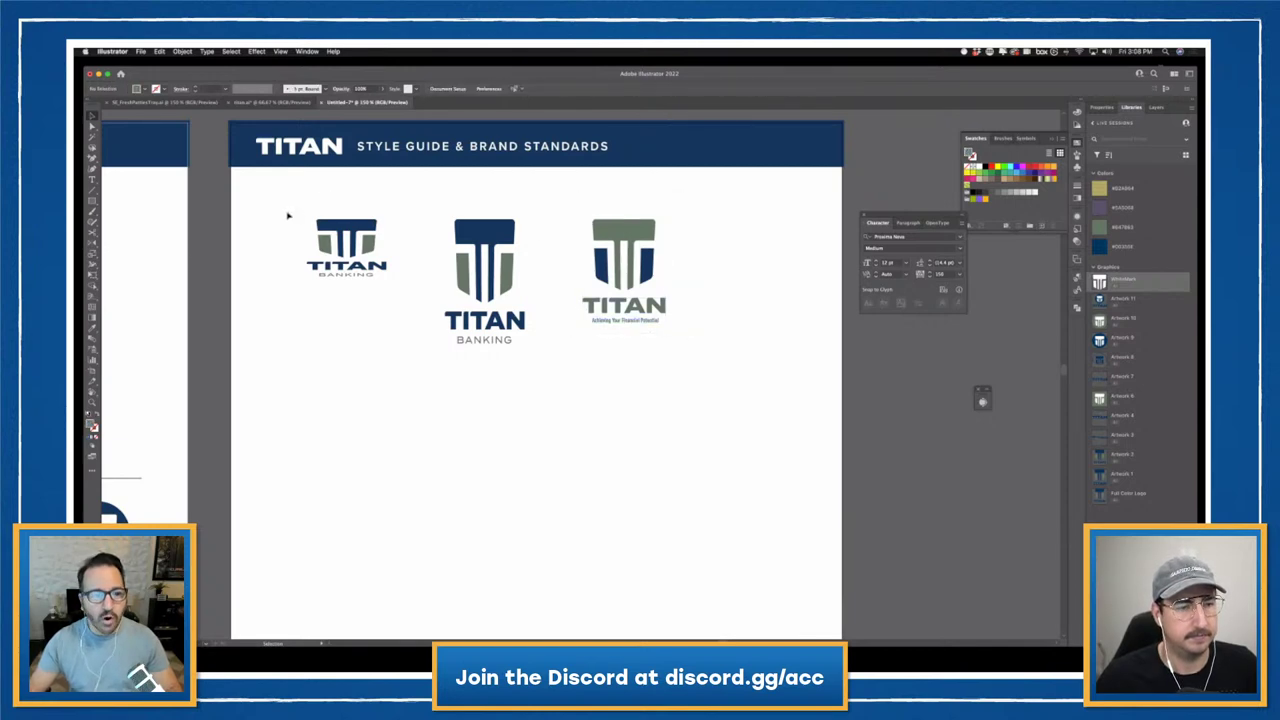
drag(268, 261, 509, 223)
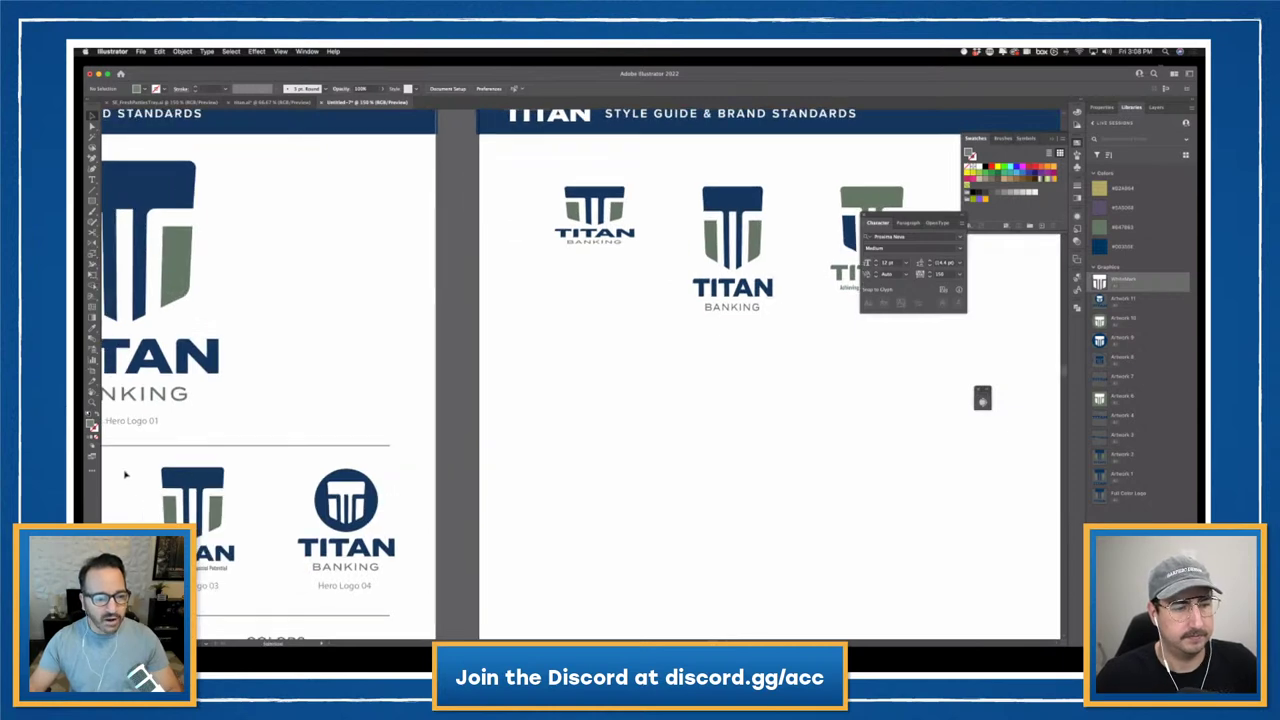
drag(213, 510, 889, 508)
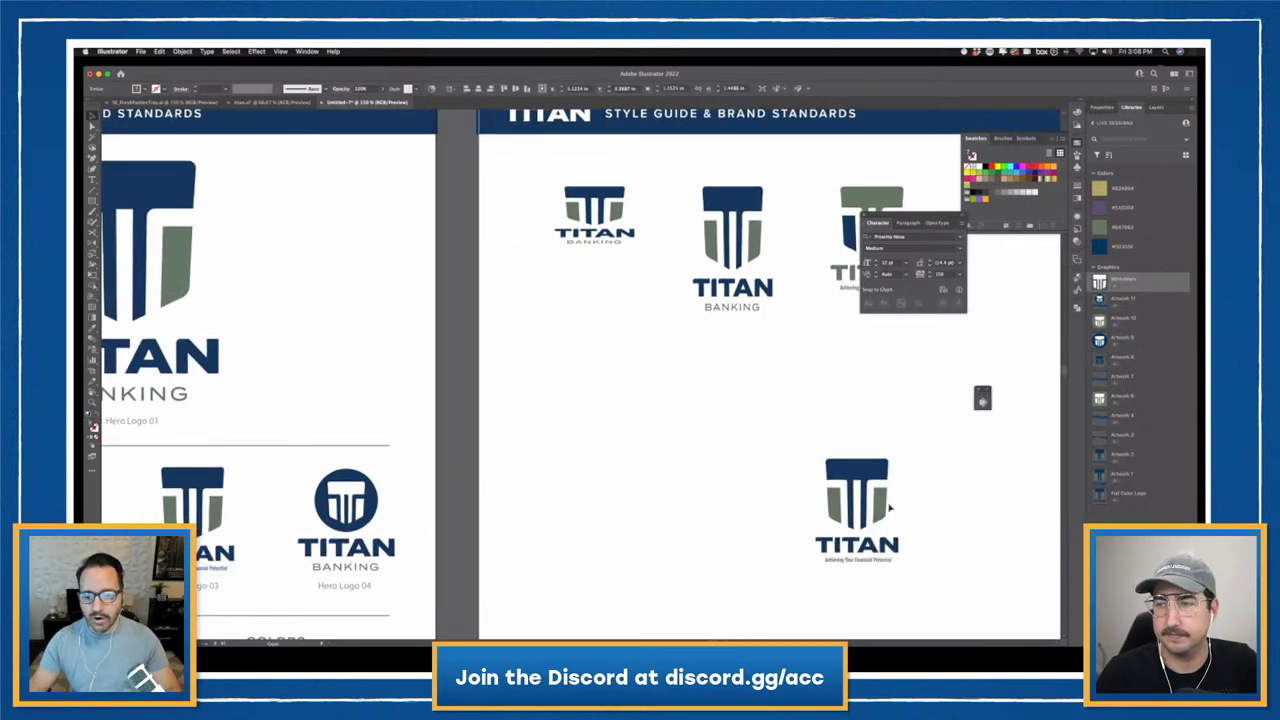
scroll(766, 449, right, 5)
drag(640, 480, 787, 200)
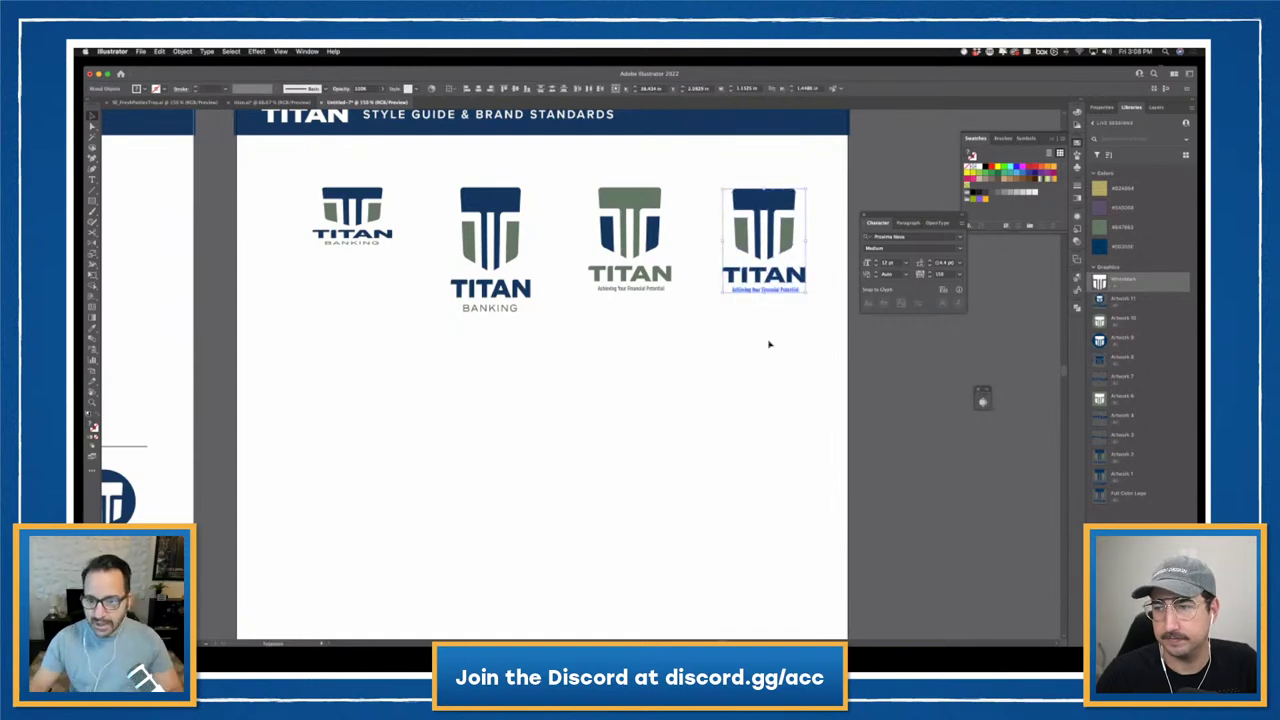
click(766, 346)
- Shrink the fourth logo's shield icon above its TITAN wordmark
click(791, 244)
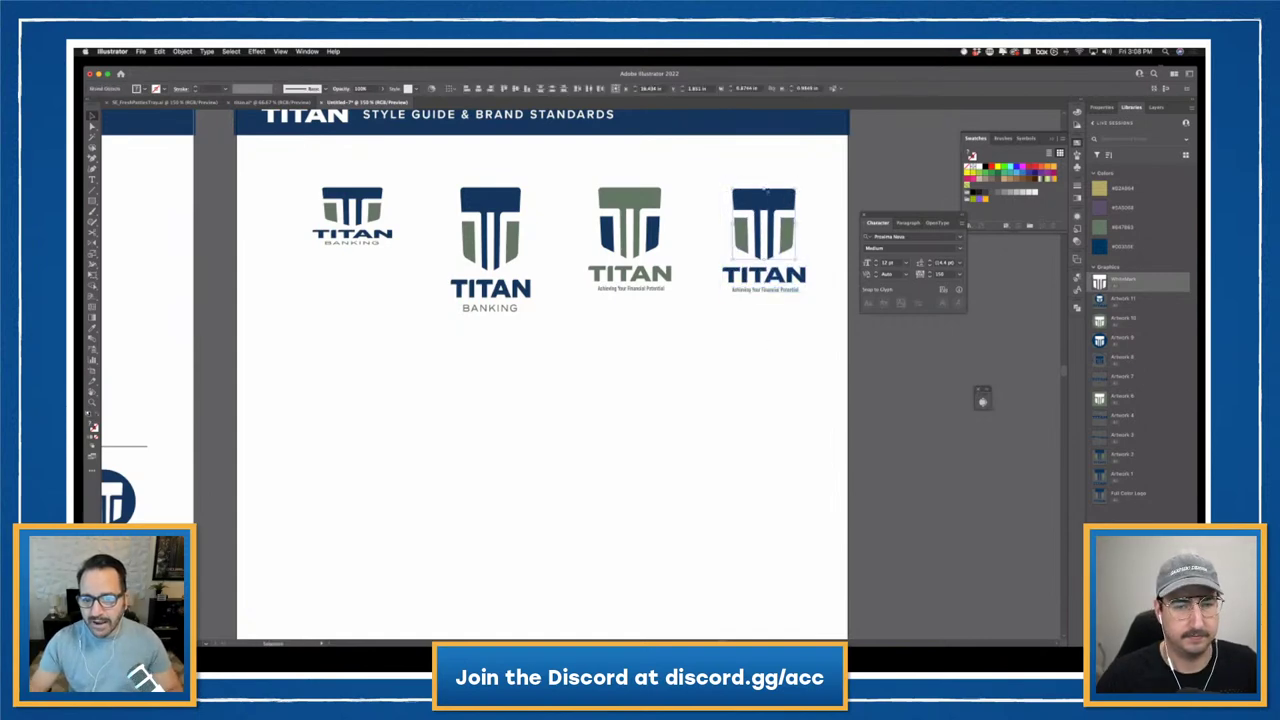
drag(766, 188, 785, 236)
click(694, 226)
click(790, 276)
click(701, 360)
drag(701, 360, 624, 347)
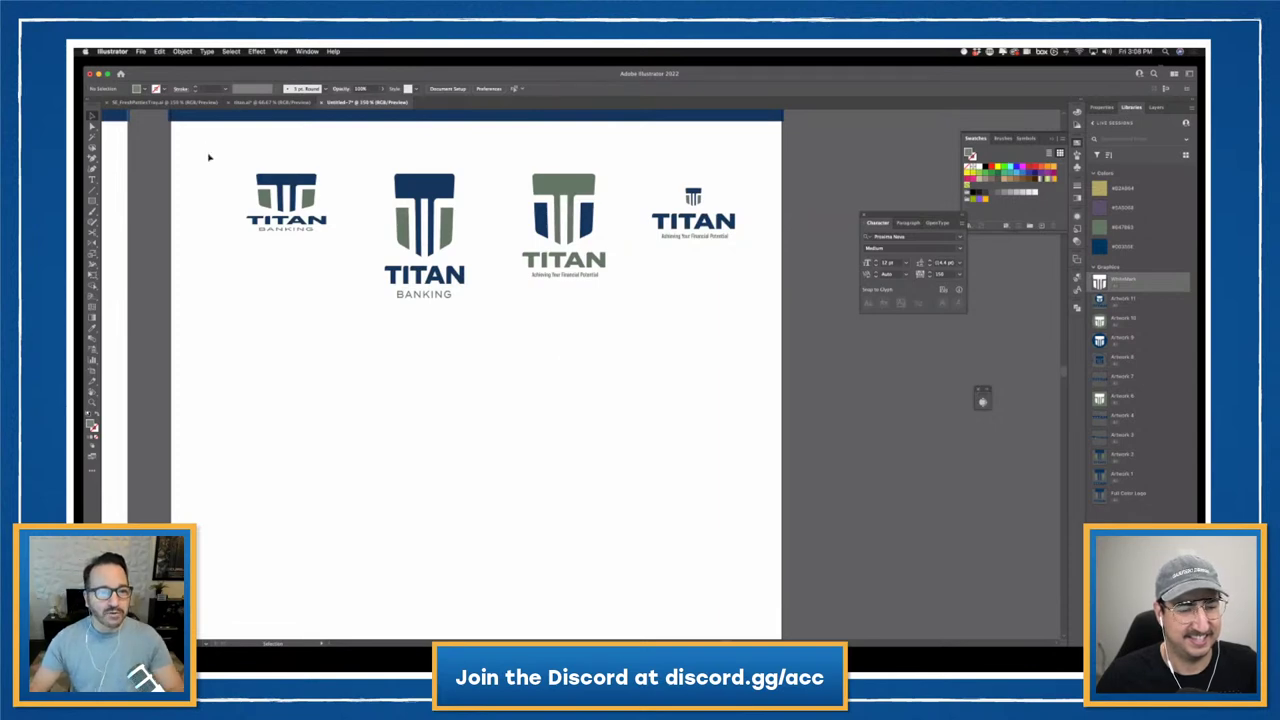
- Select all four TITAN logos and nudge the row down and left
key(super+a)
key(shift+Left)
key(shift+Left)
key(shift+Down)
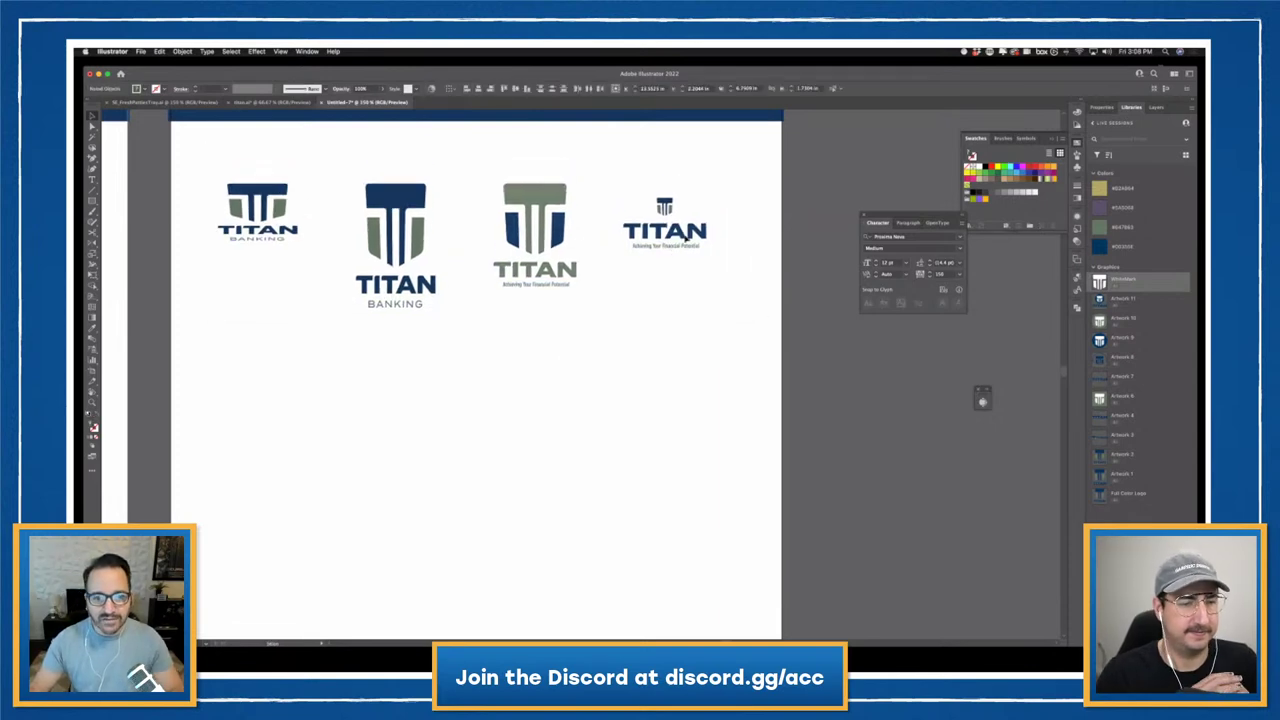
click(374, 400)
drag(374, 400, 486, 398)
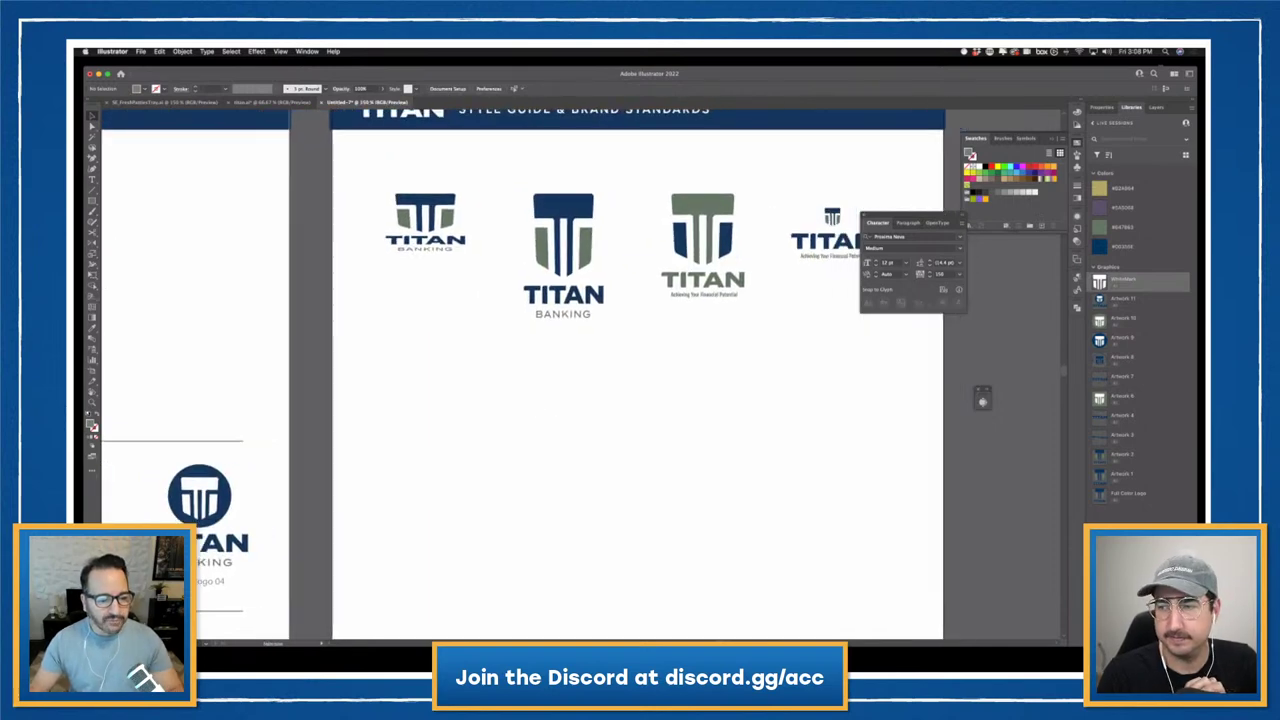
- Duplicate the Hero Logo 04 label and retype it as 'Logo and system can not be manipluated!'
drag(202, 581, 393, 166)
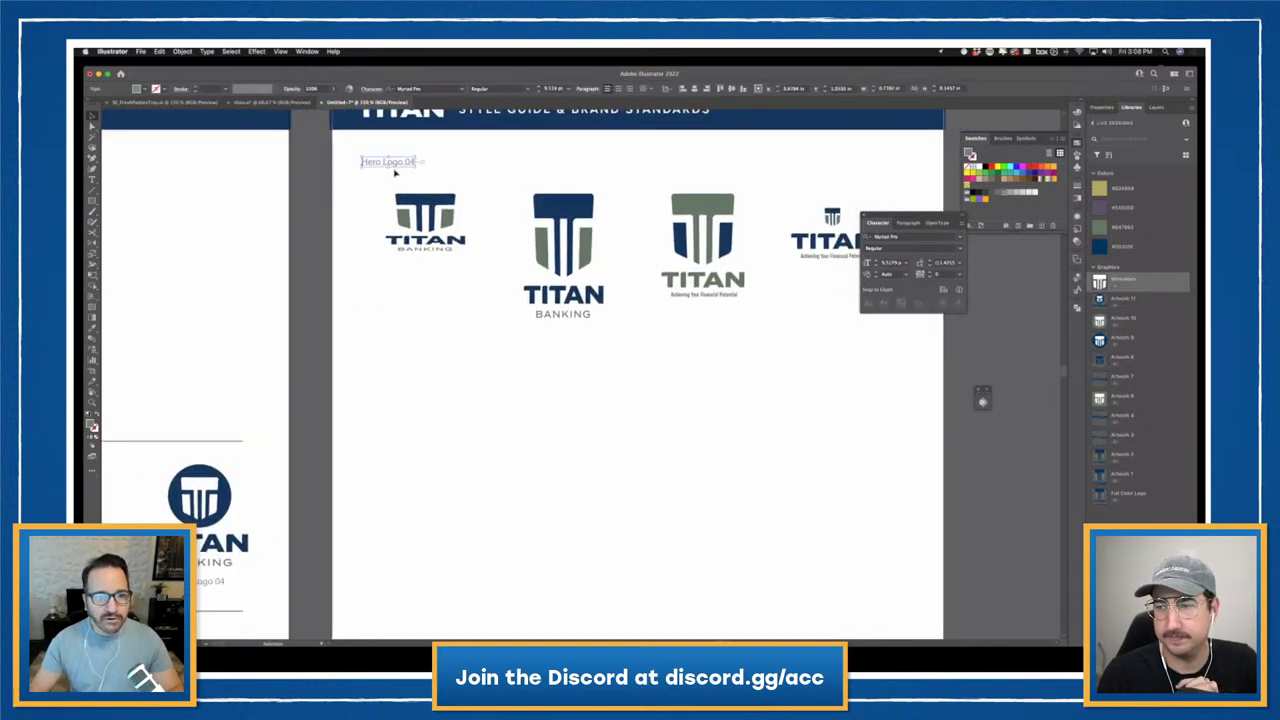
triple_click(393, 164)
key(BackSpace)
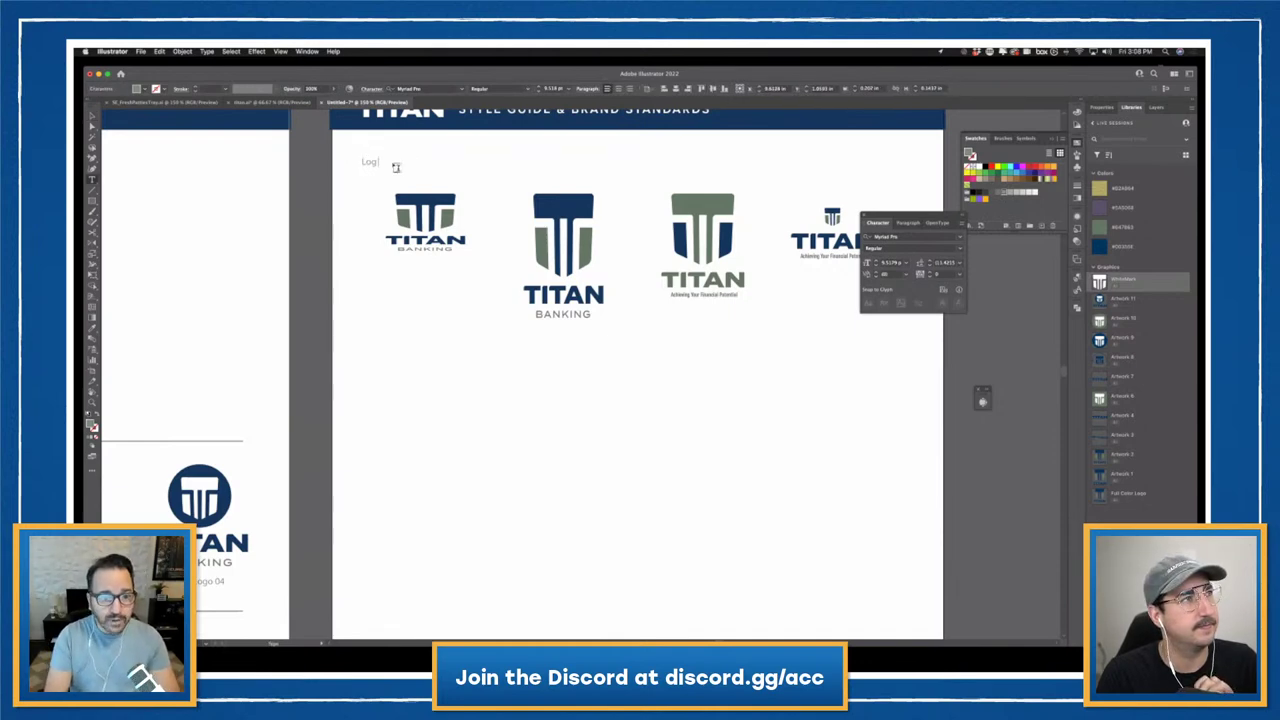
text(Logo and s)
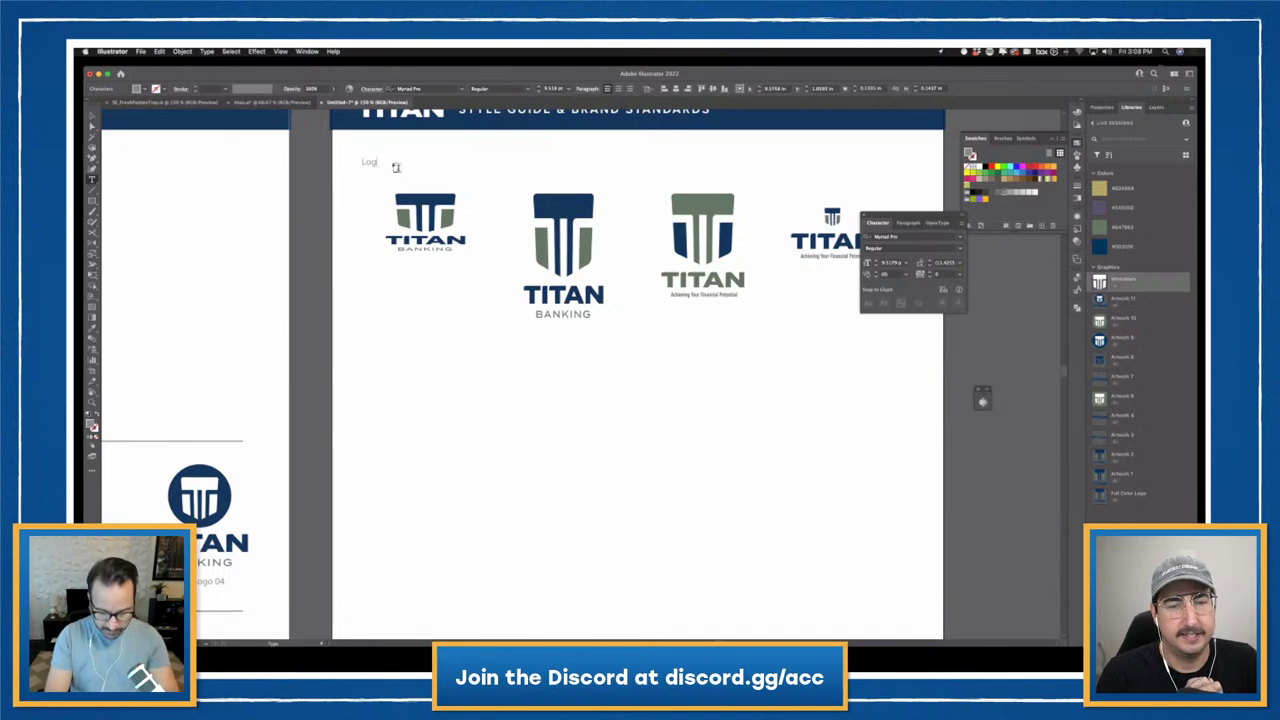
text(ystem)
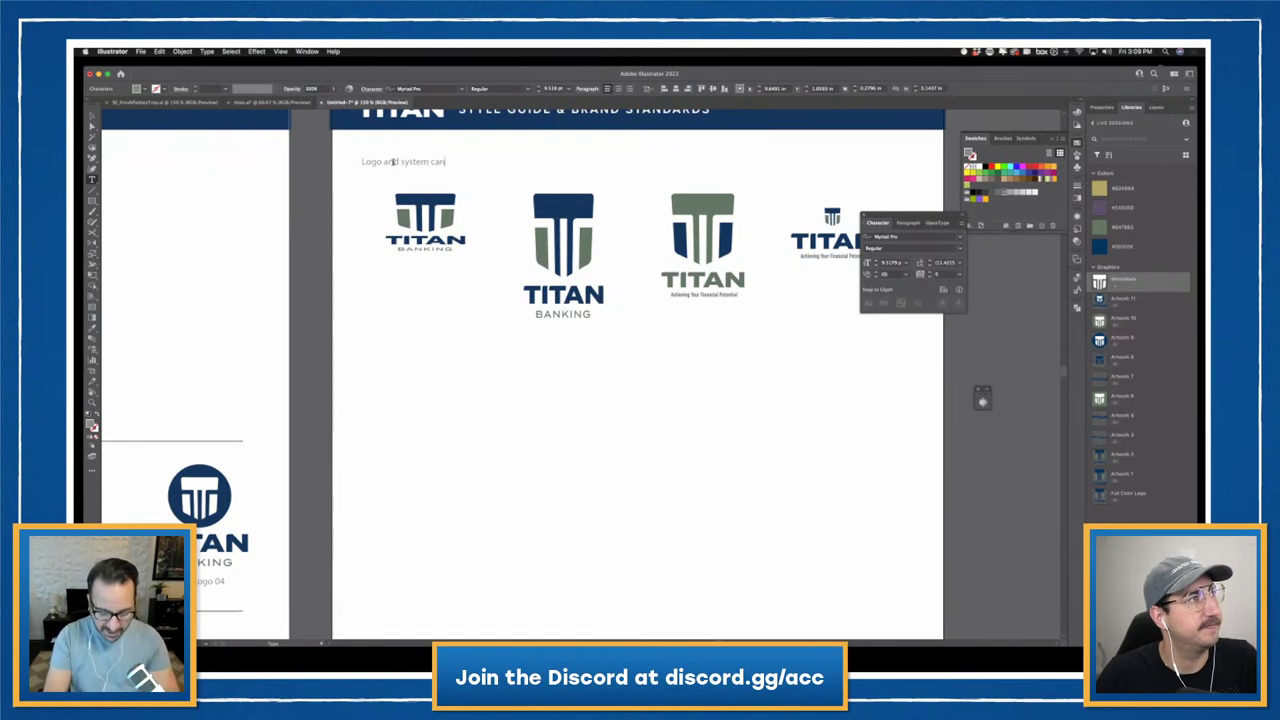
text(can )
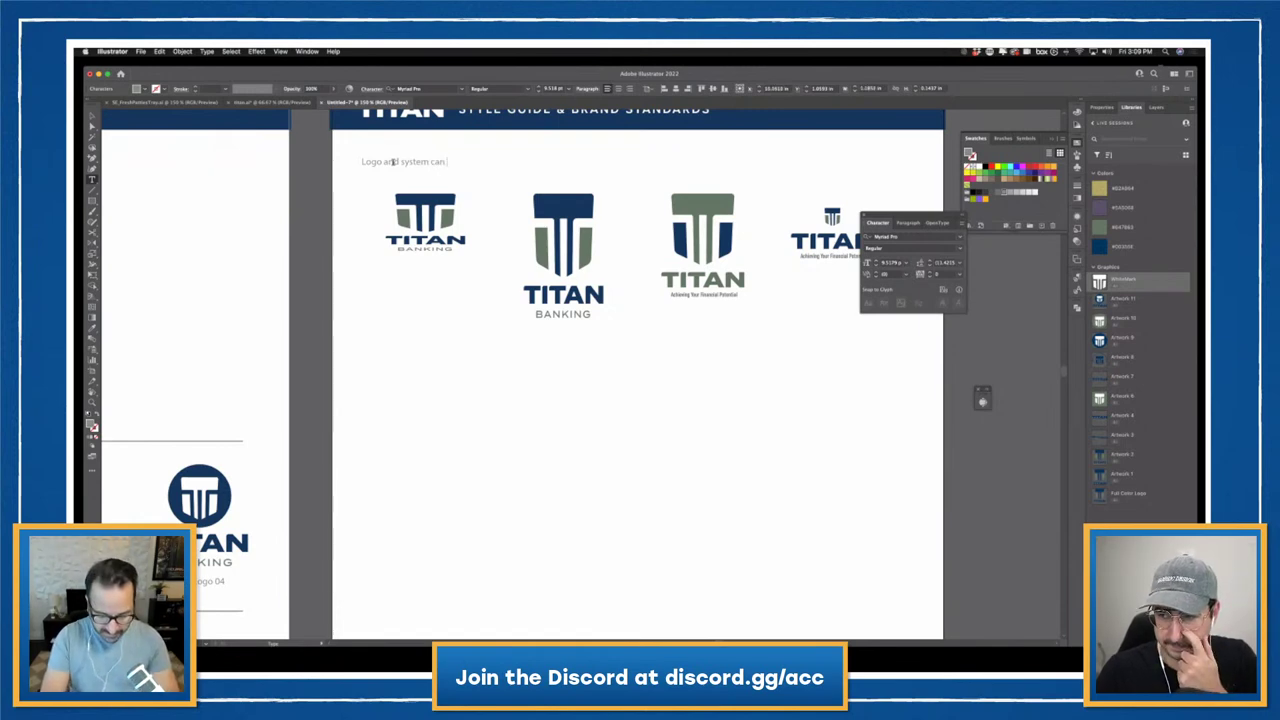
text(not be manipl)
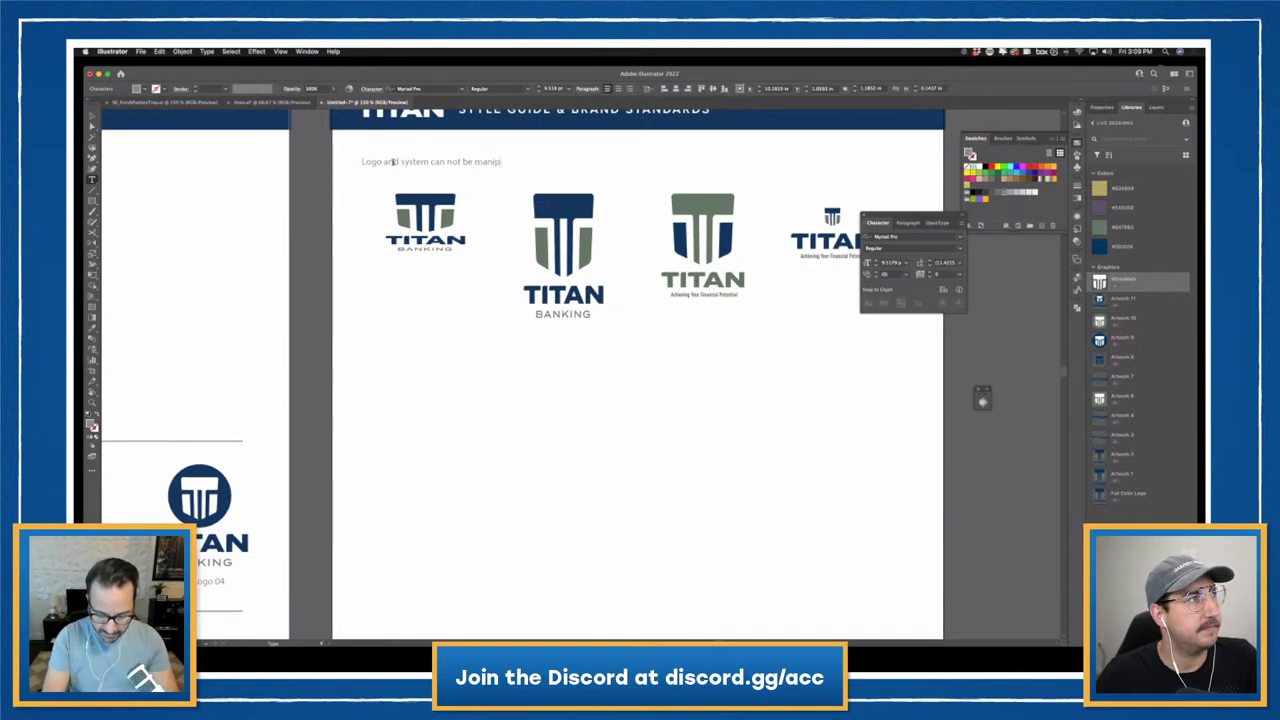
text(uated!)
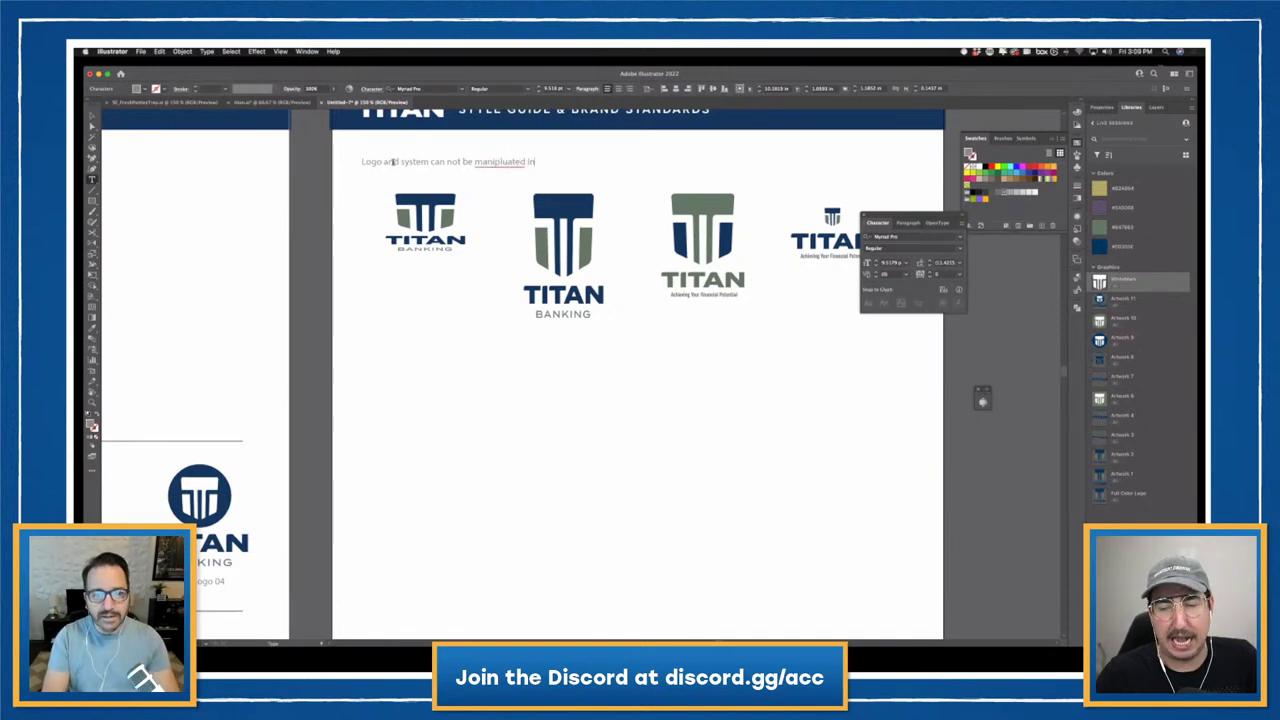
- Correct it to 'manipulated' and add 'any way, here are some examples of what not to do:'
right_click(500, 161)
click(523, 170)
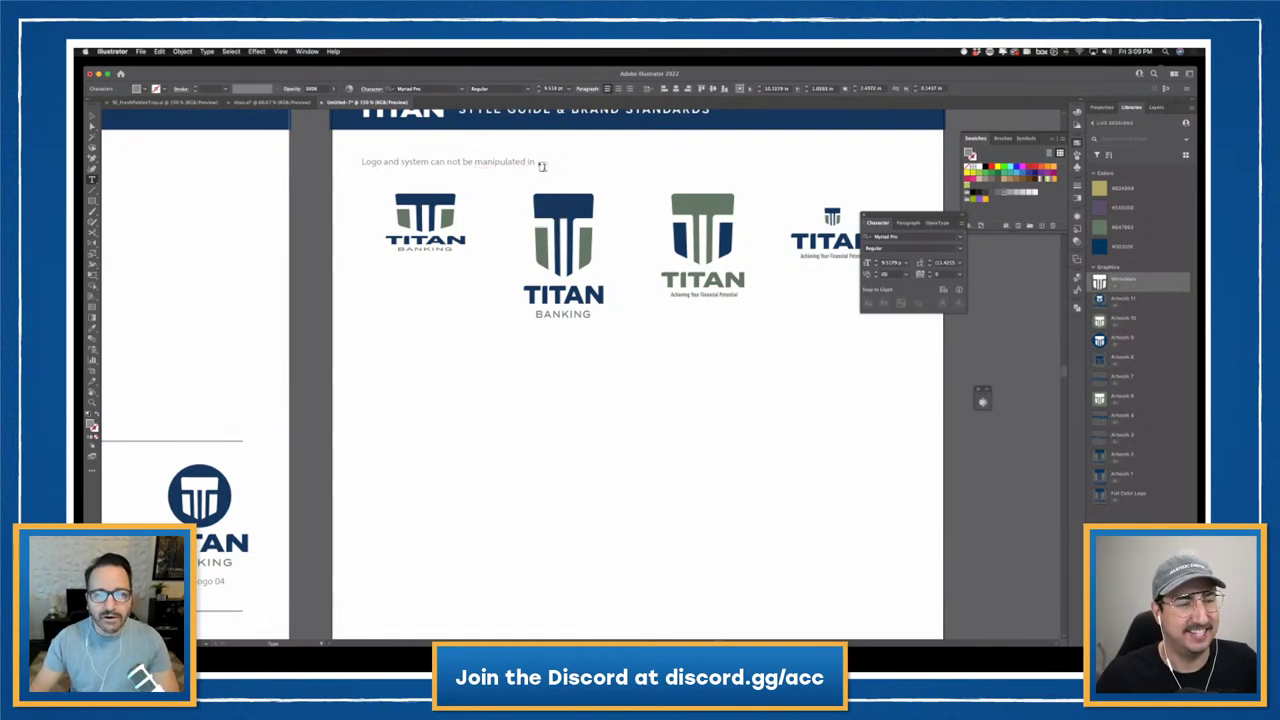
text(an)
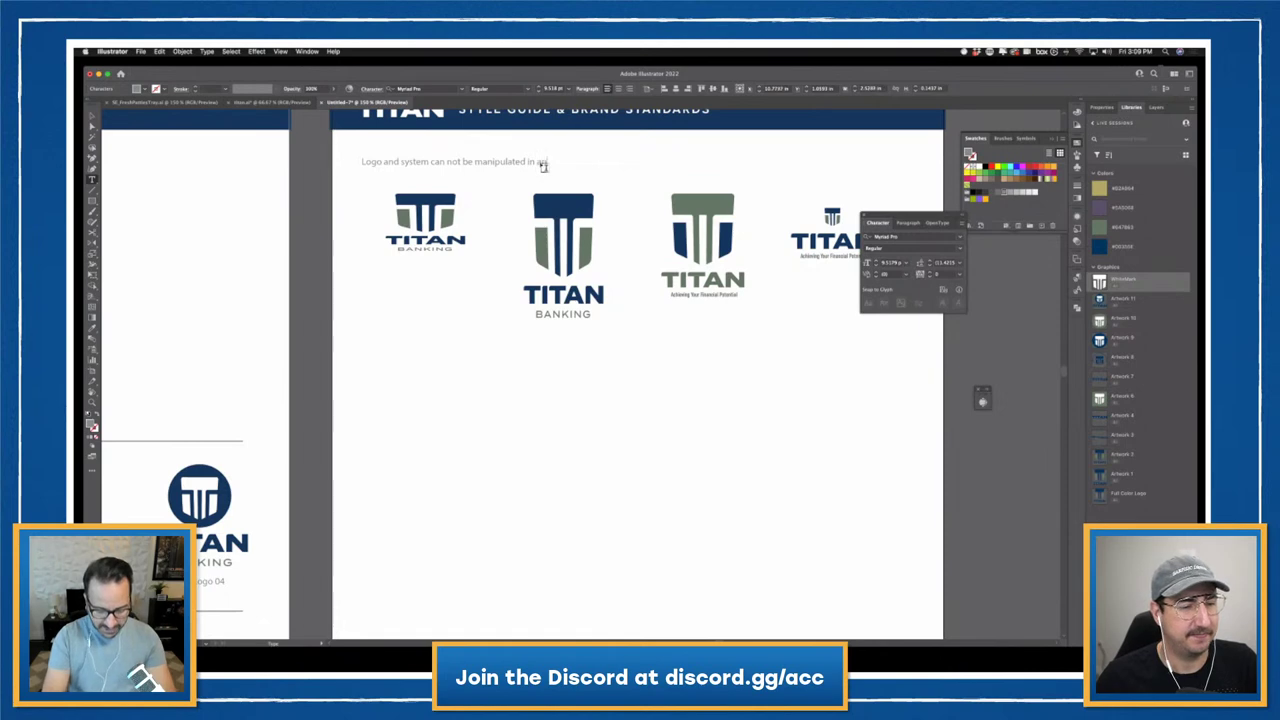
text(y way, he)
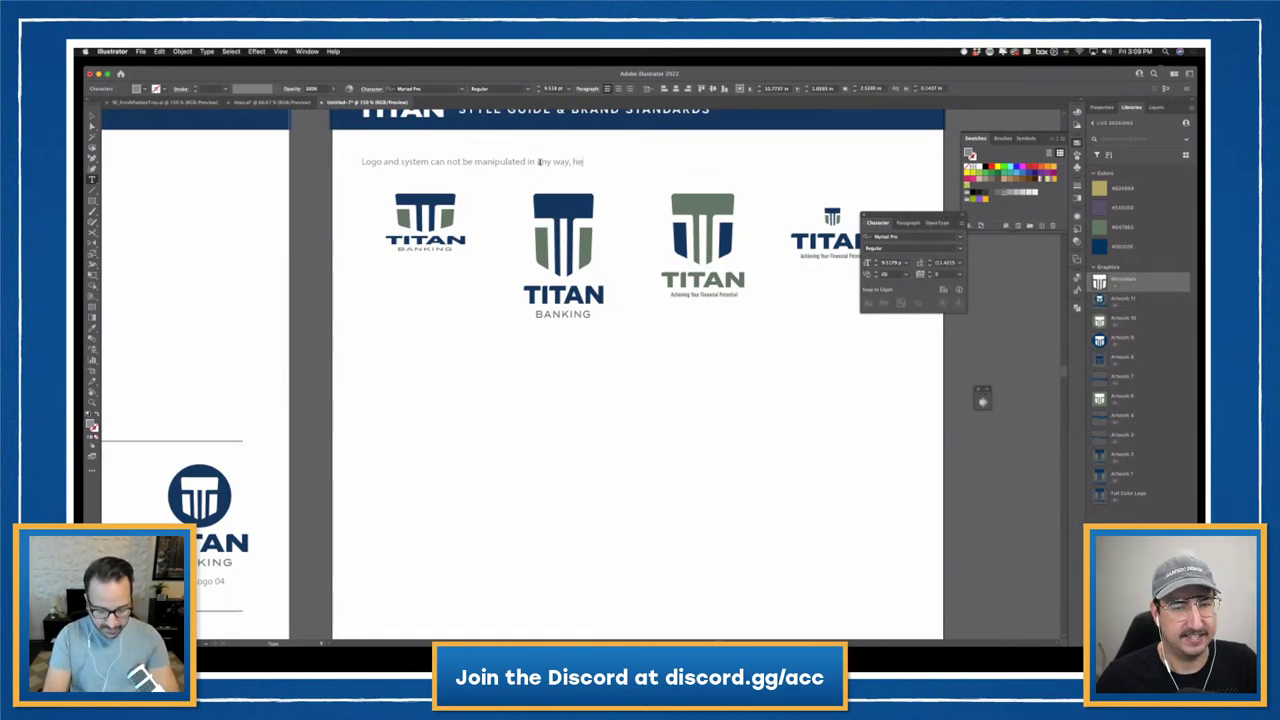
text(re are some e)
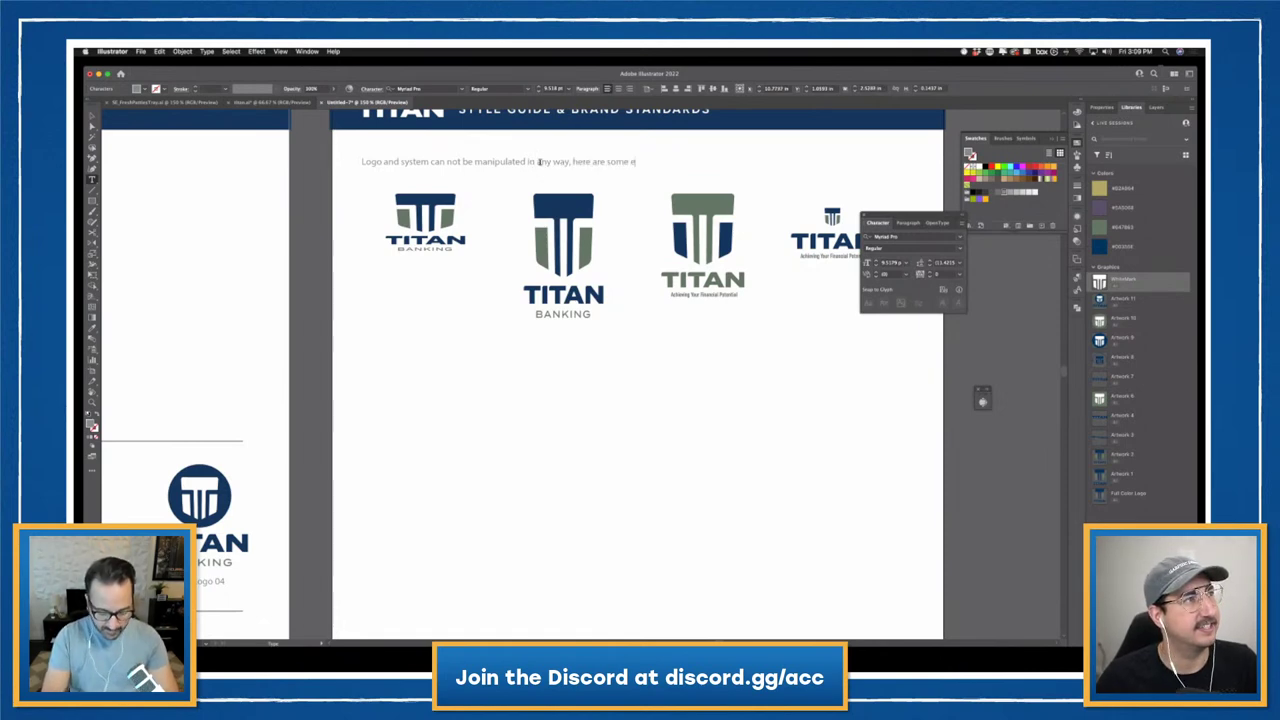
text(xamp)
key(BackSpace)
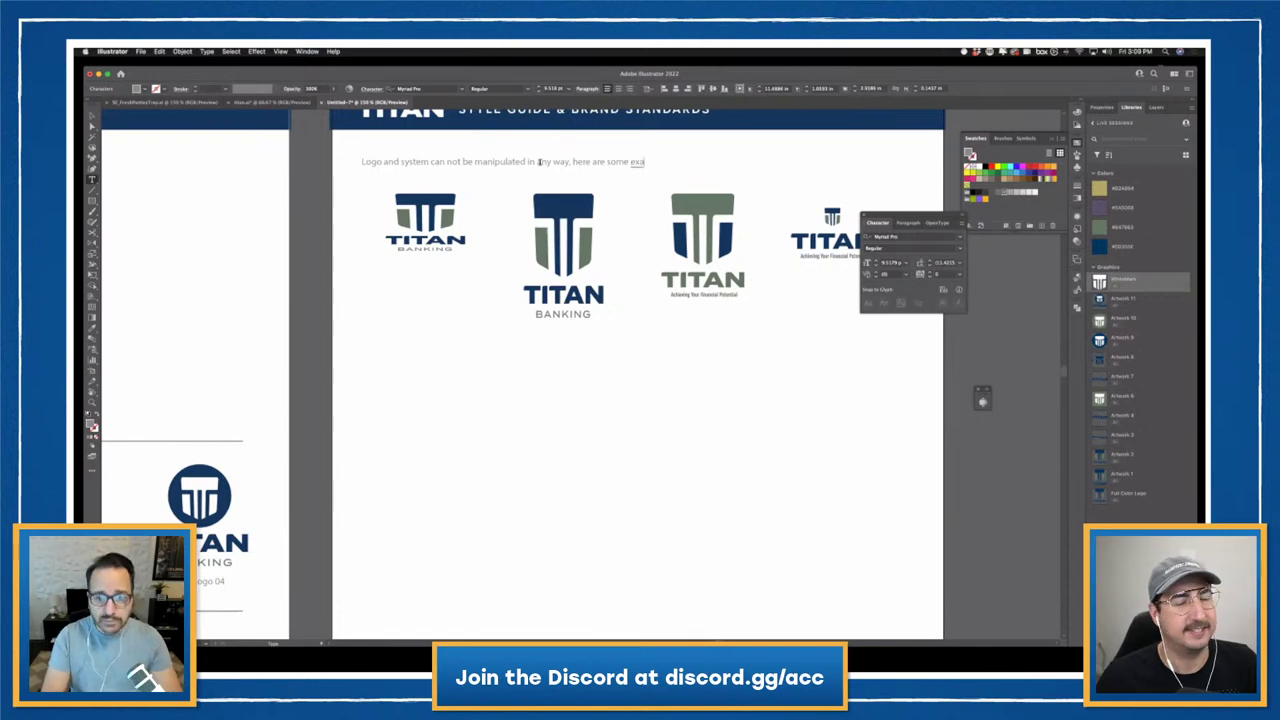
text(mples of wh)
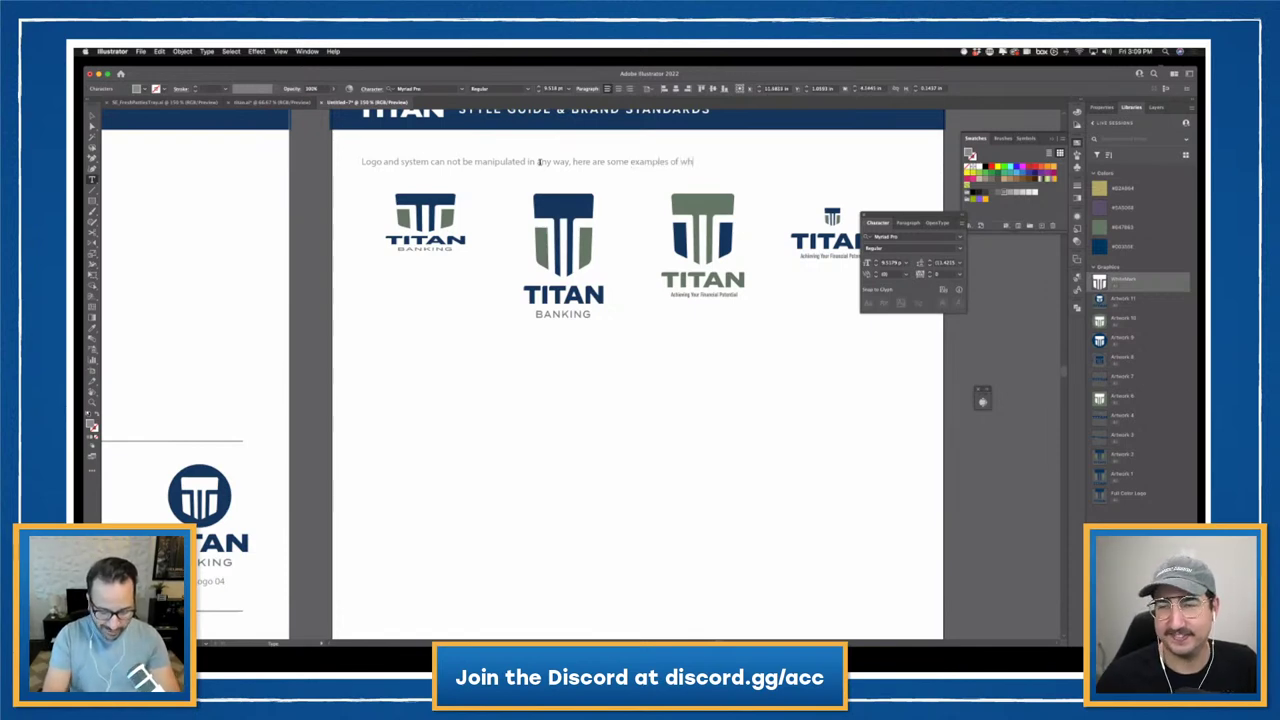
text(at not to do:)
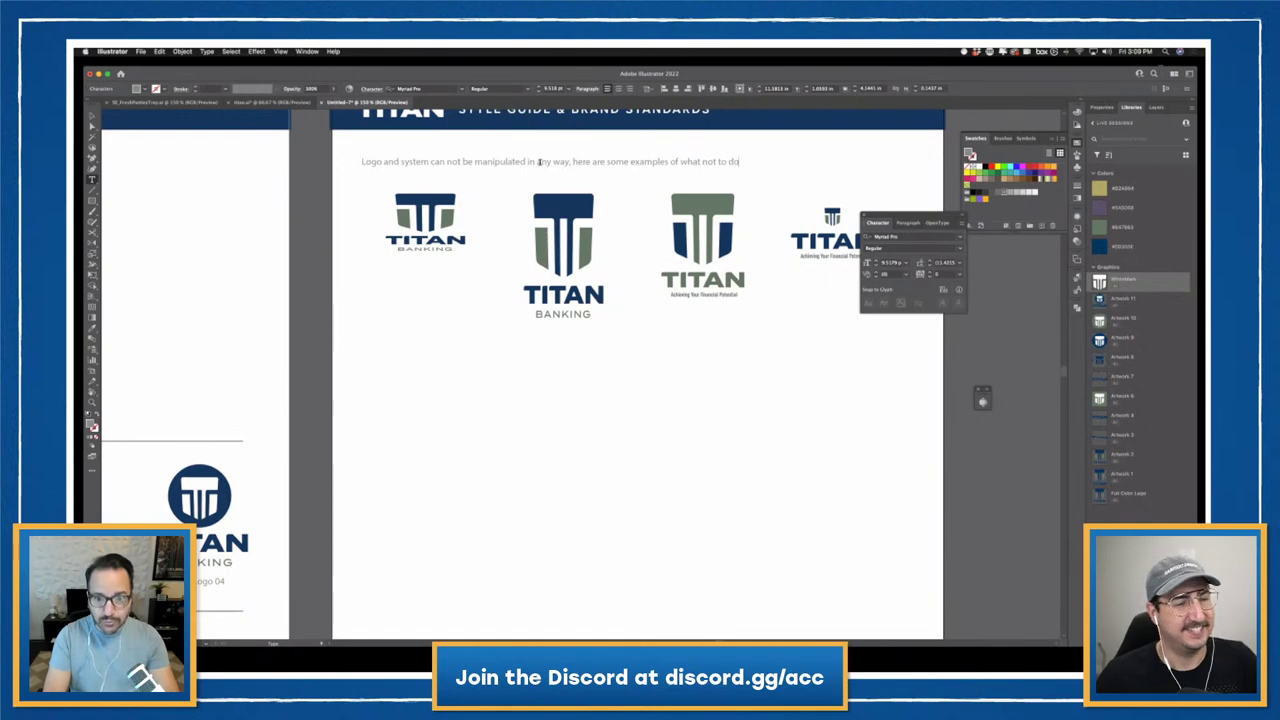
click(92, 116)
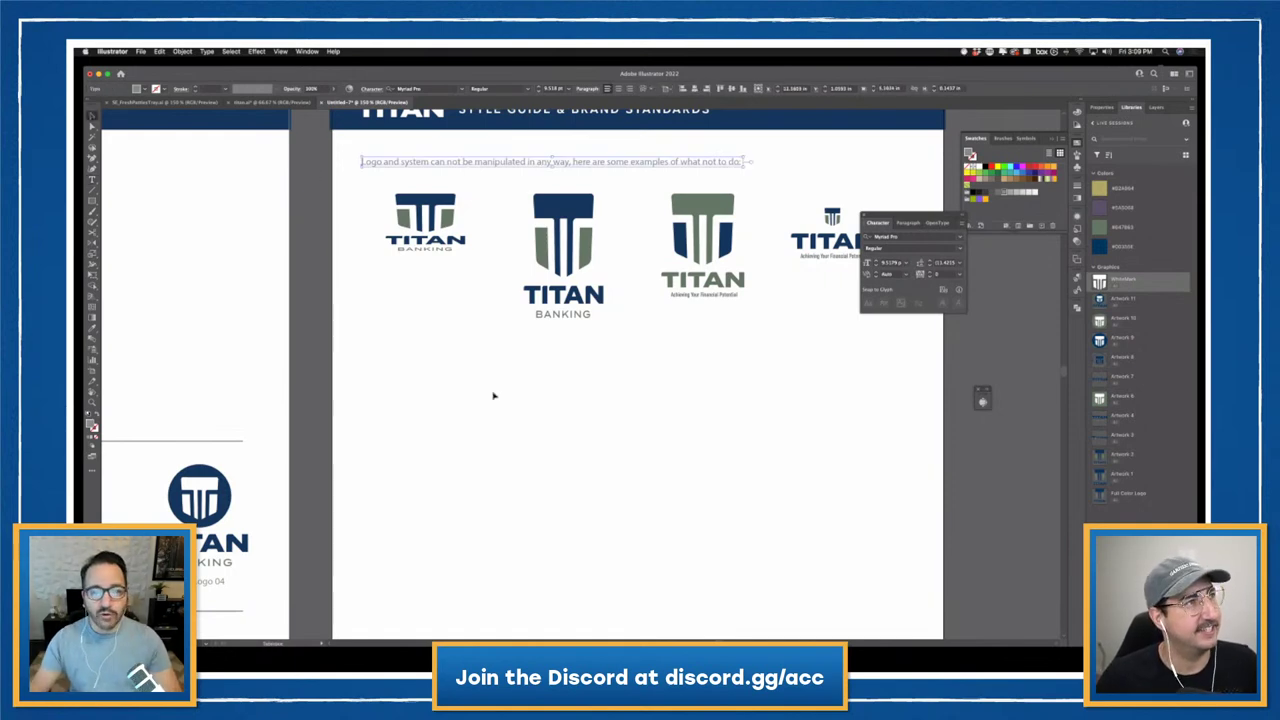
click(540, 402)
scroll(600, 410, right, 3)
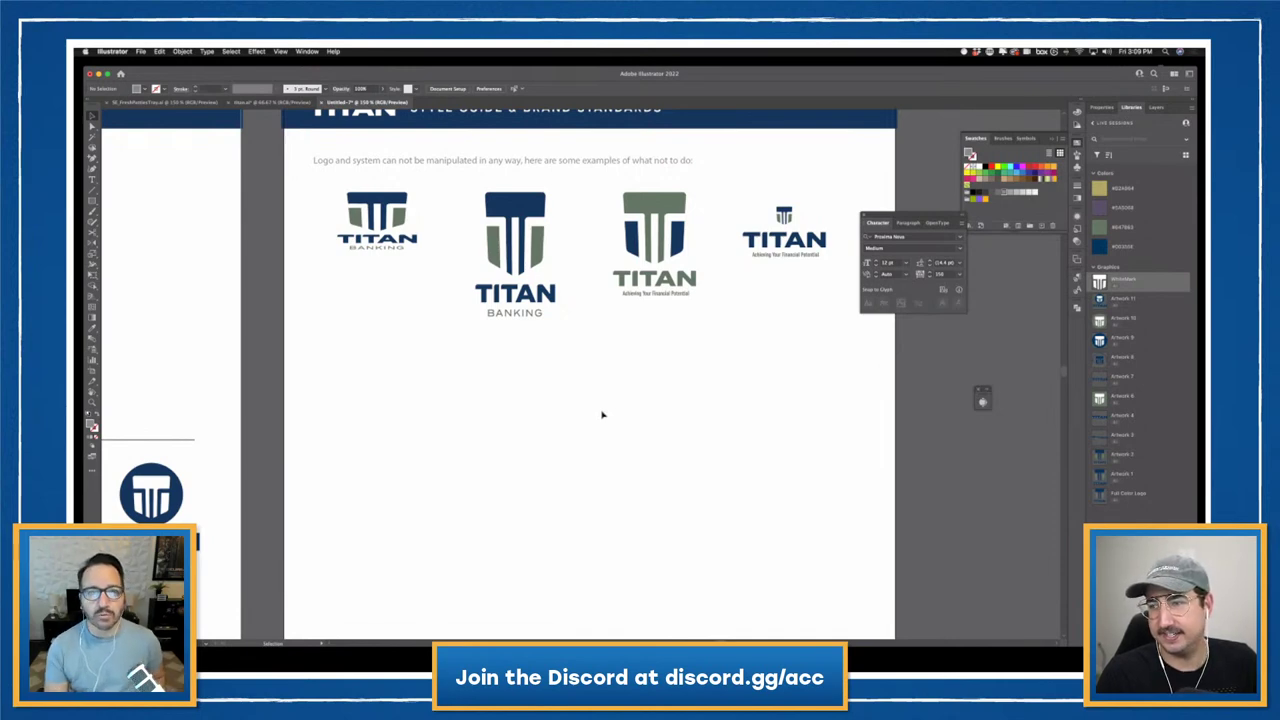
drag(678, 404, 781, 392)
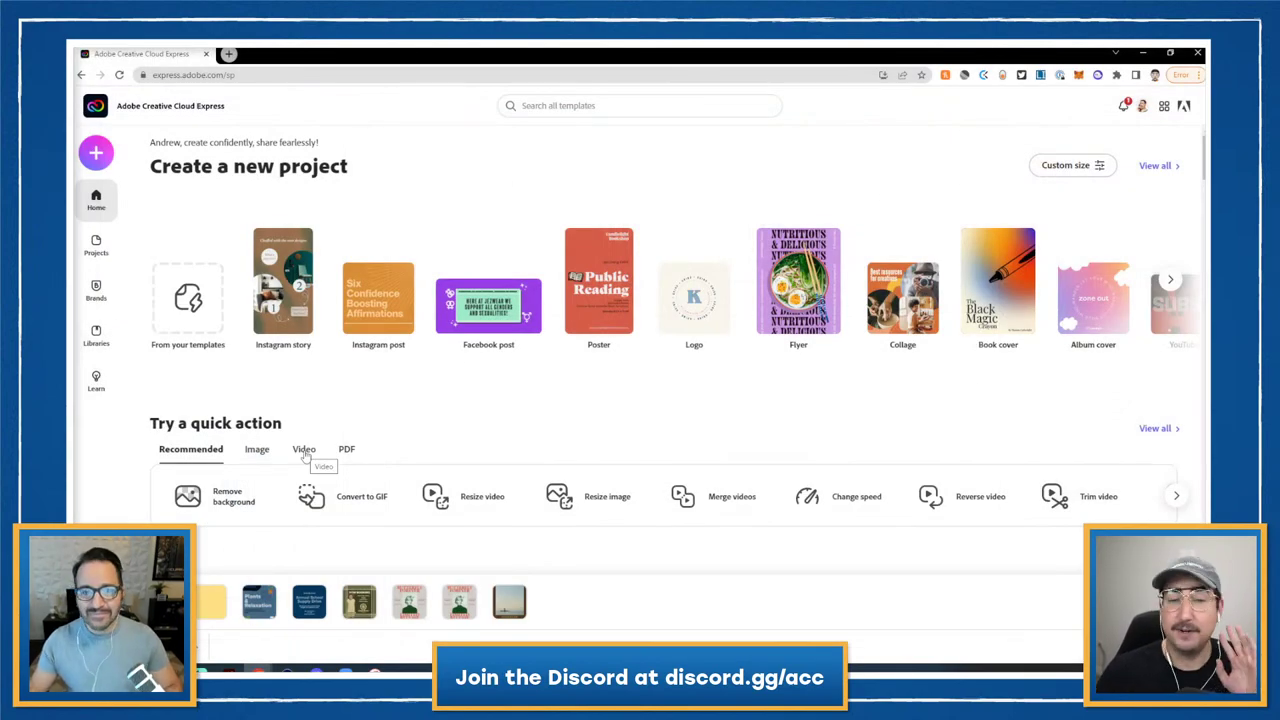
mouse_move(265, 292)
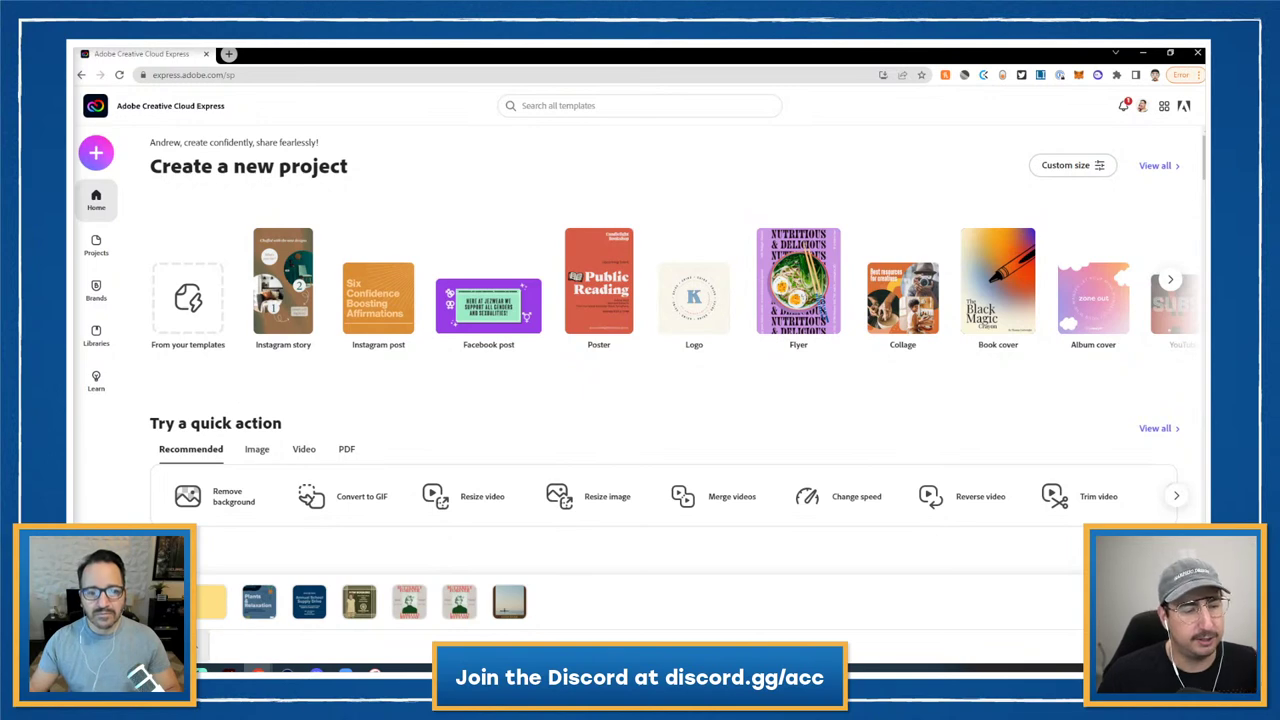
click(210, 645)
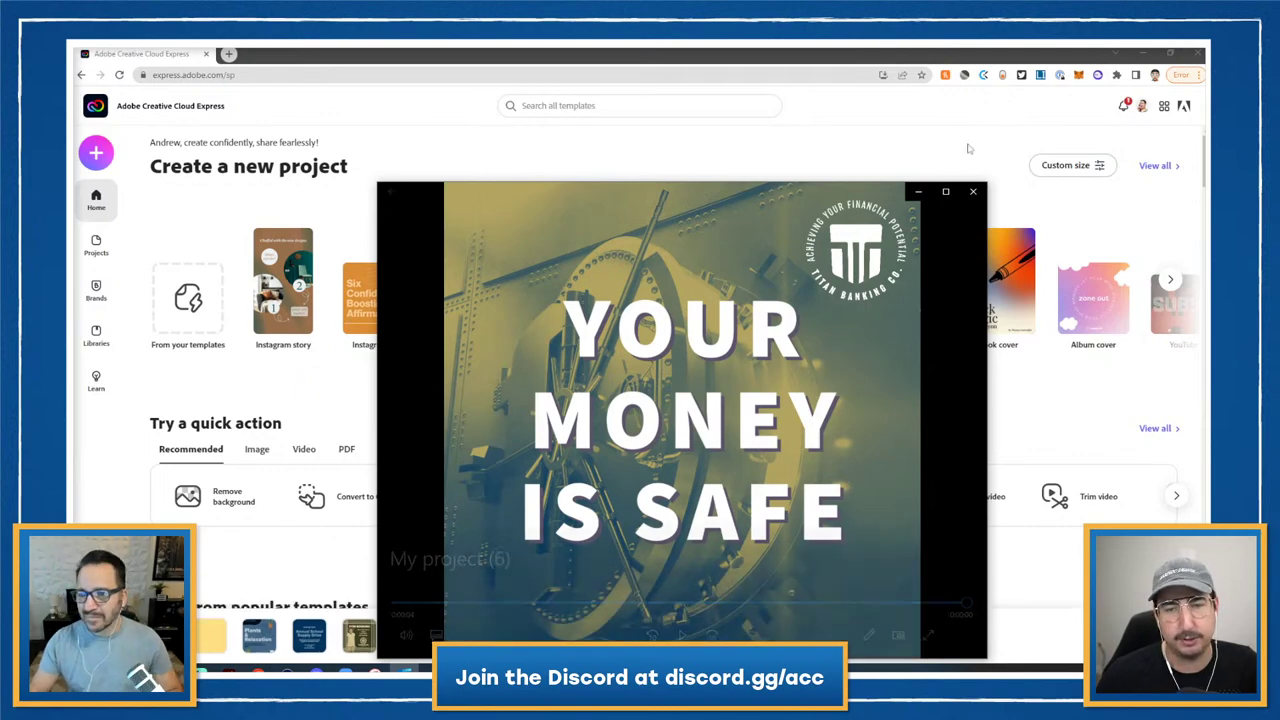
click(972, 191)
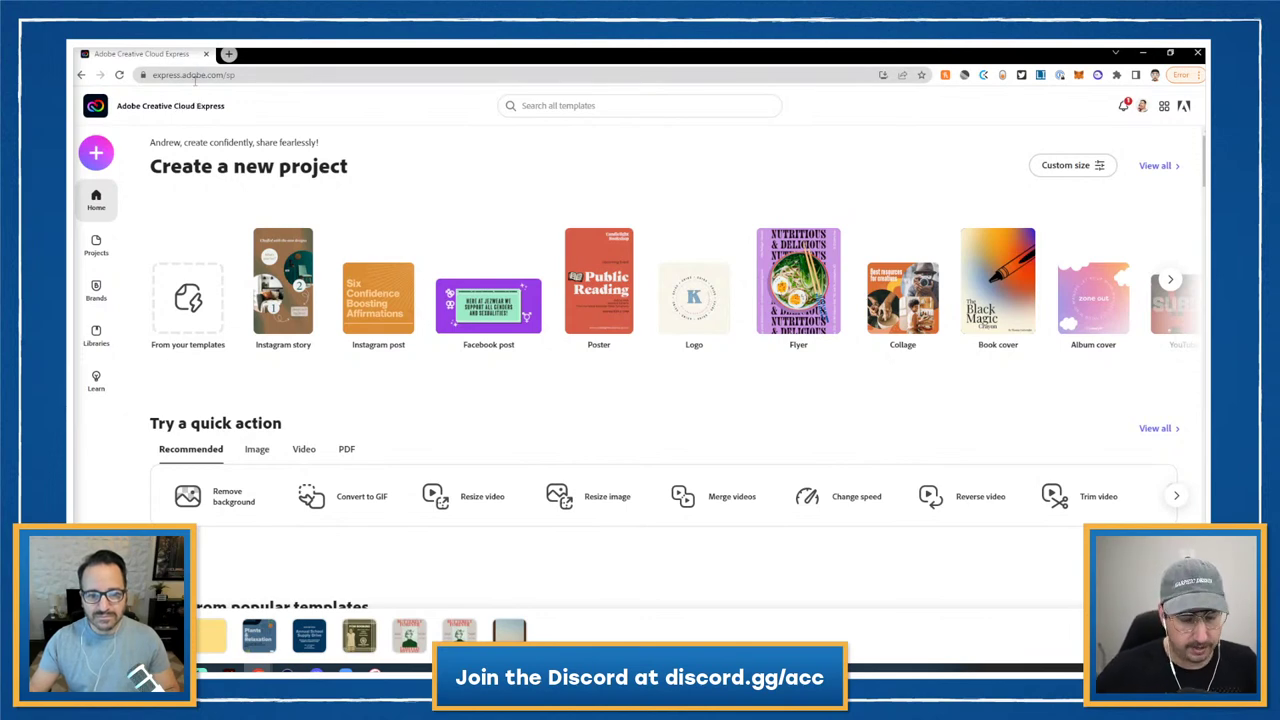
key(F11)
- Convert My project (6).mp4 to a Large-size GIF, download it, and open the file
click(304, 406)
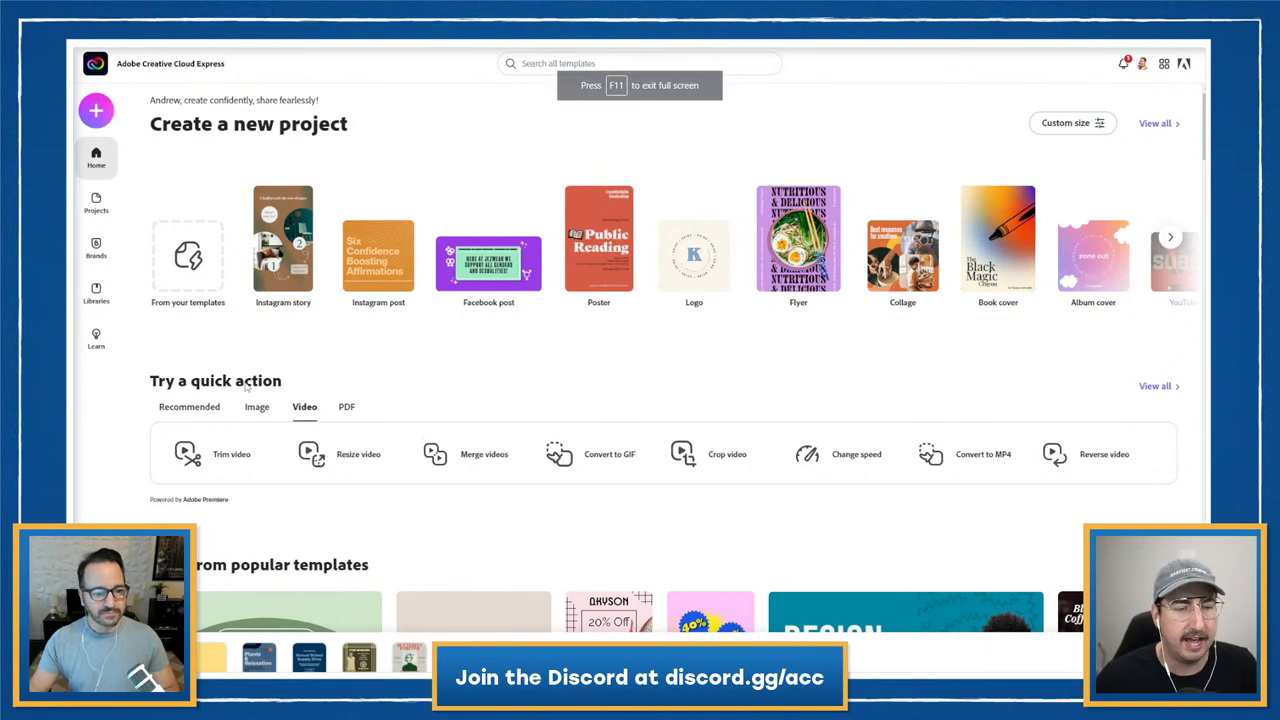
click(608, 462)
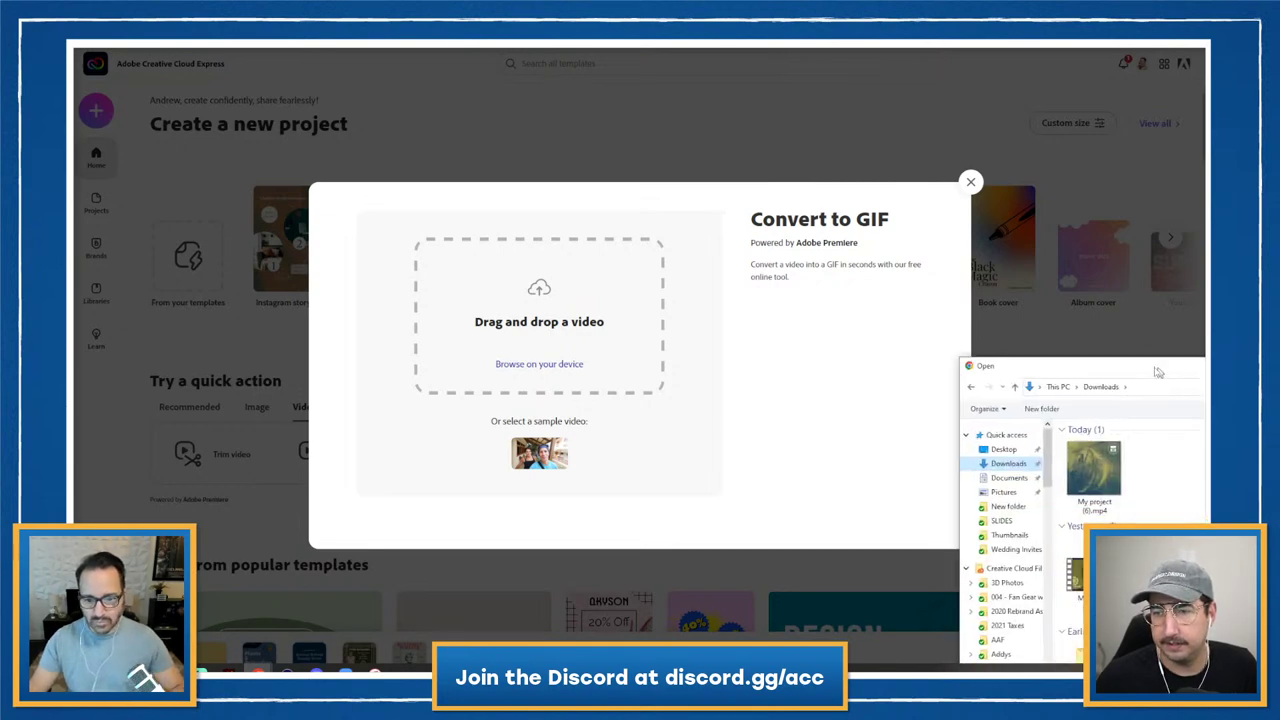
click(772, 256)
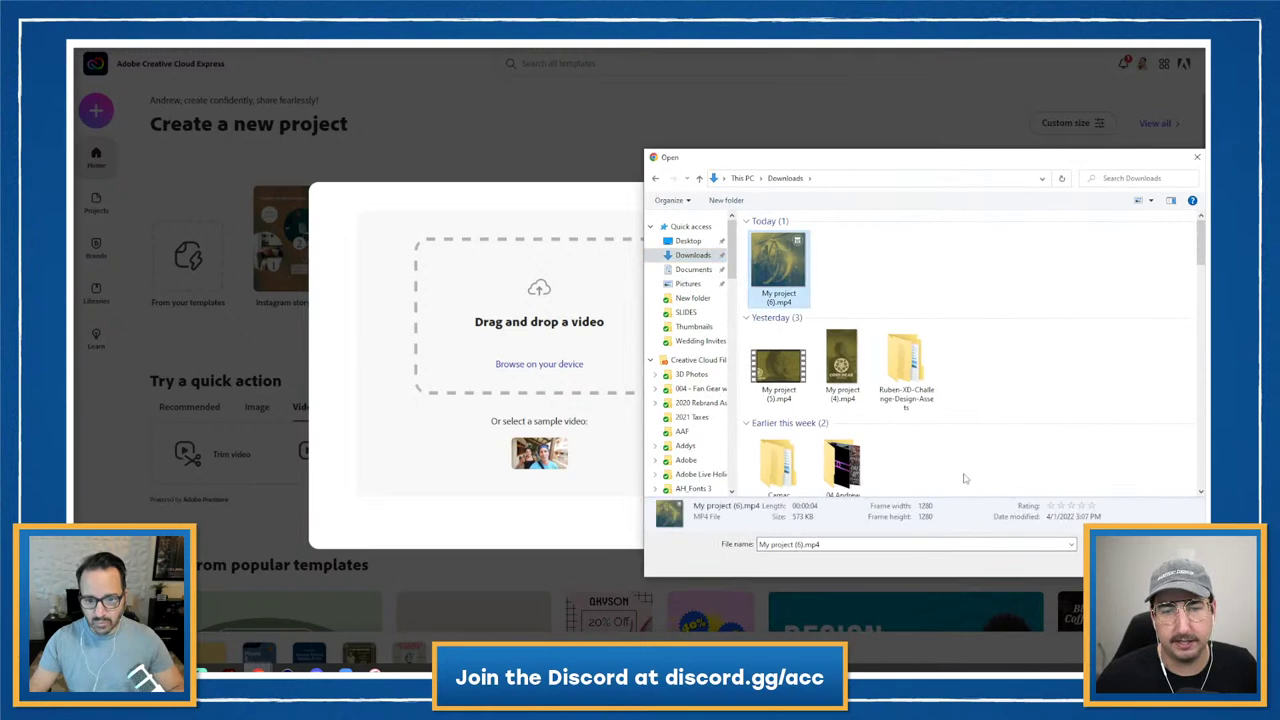
double_click(772, 256)
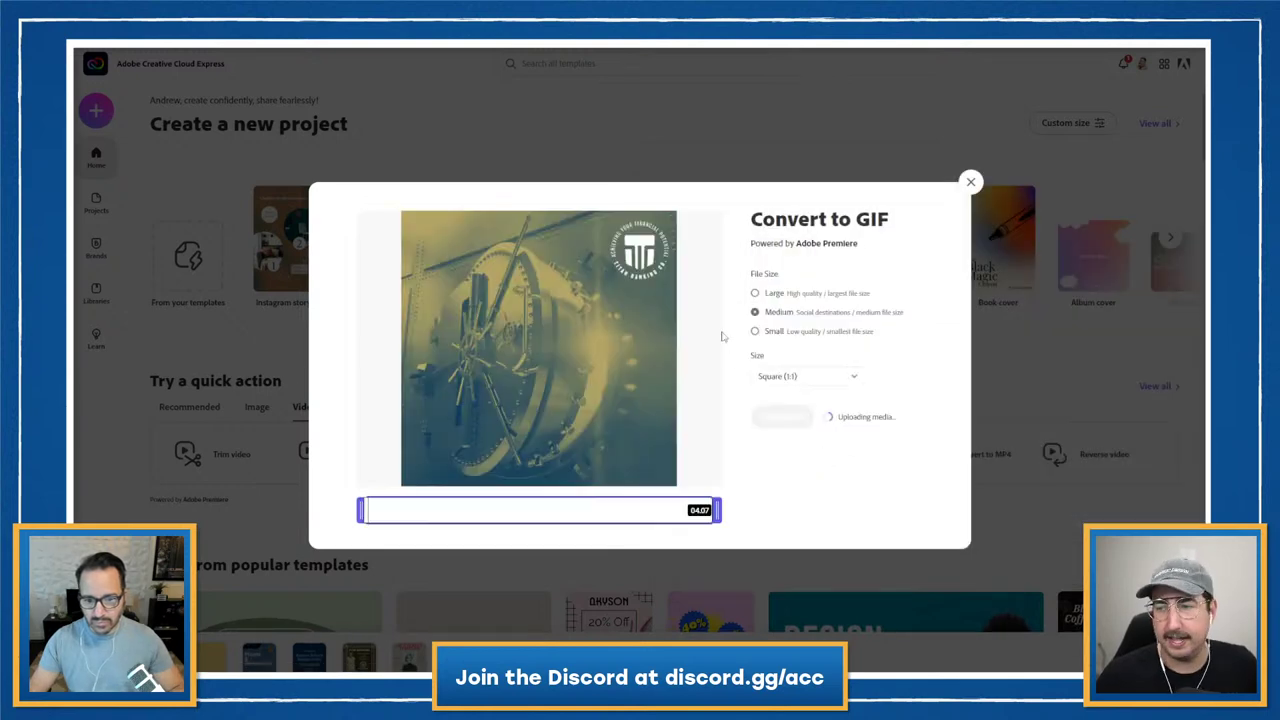
click(755, 293)
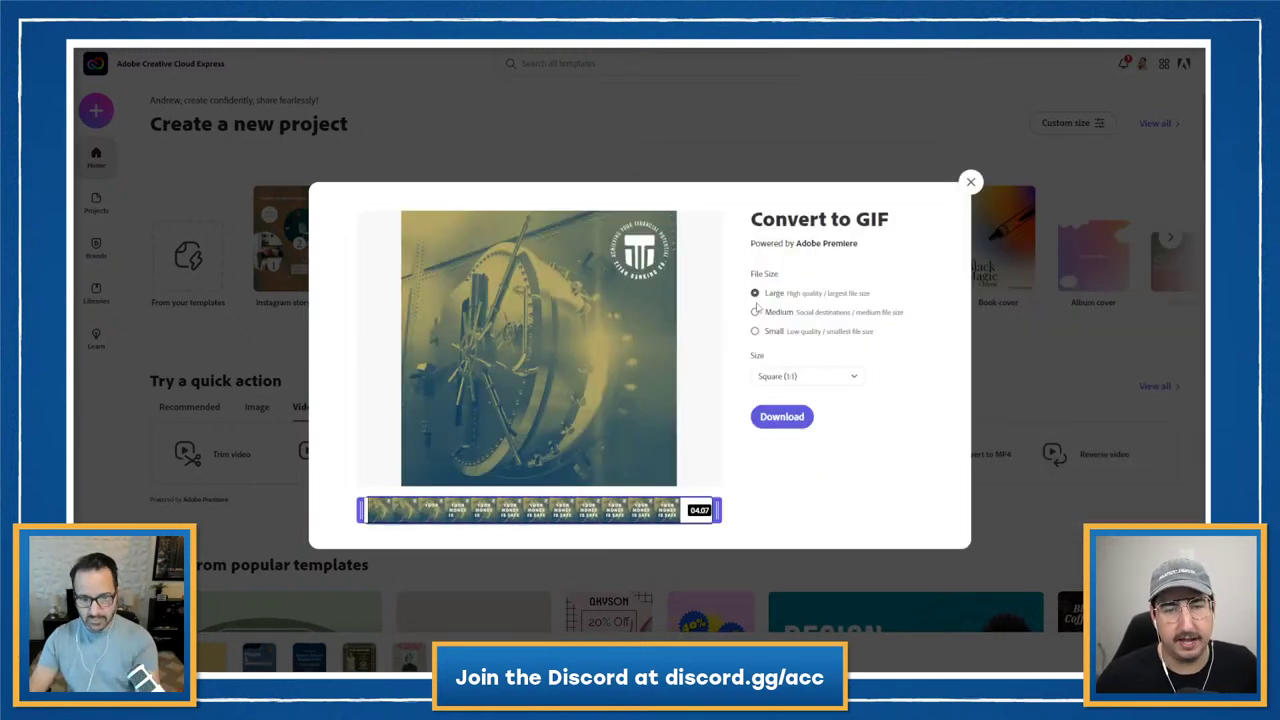
click(790, 420)
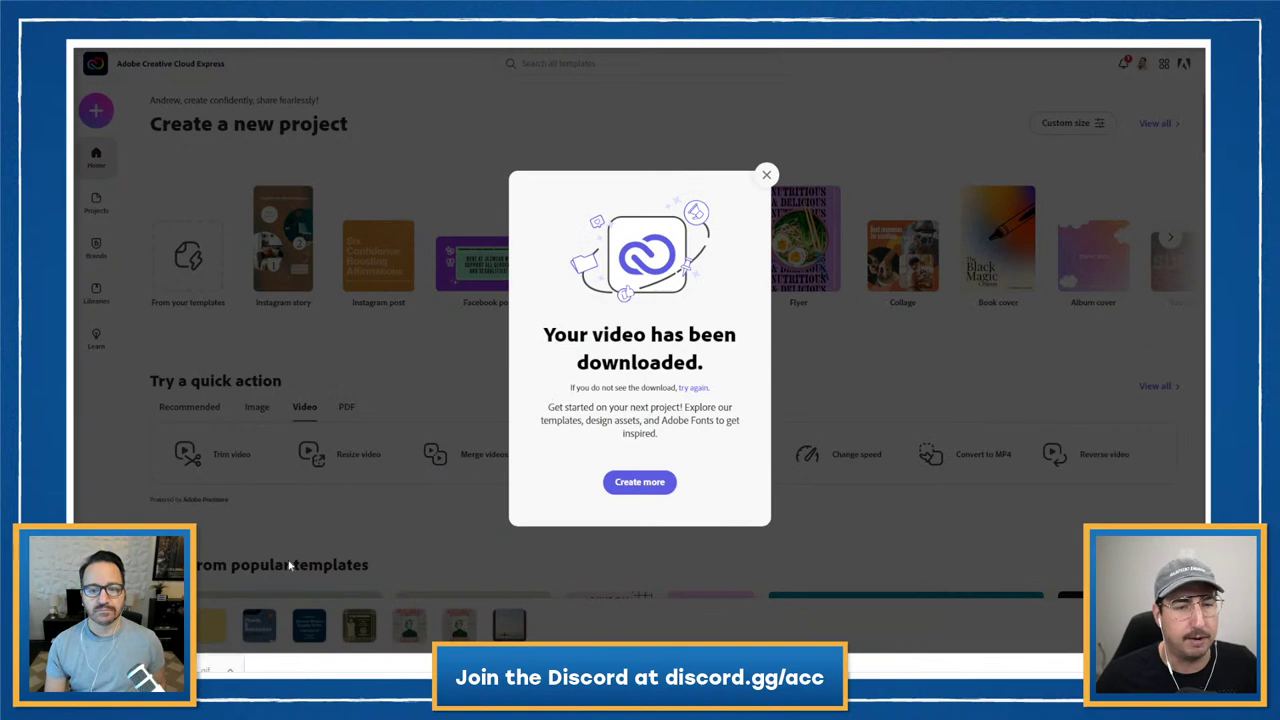
click(364, 522)
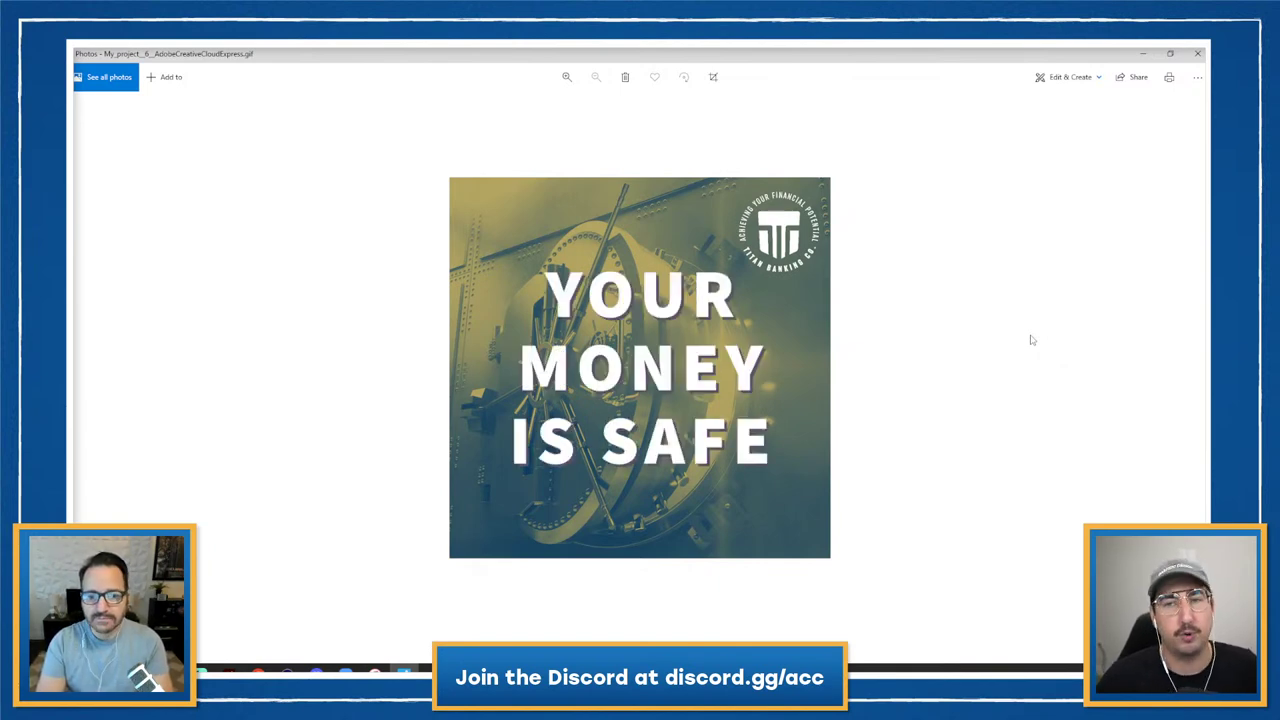
- Close the GIF in Photos, return to Creative Cloud Express, and dismiss the download notice
click(1196, 56)
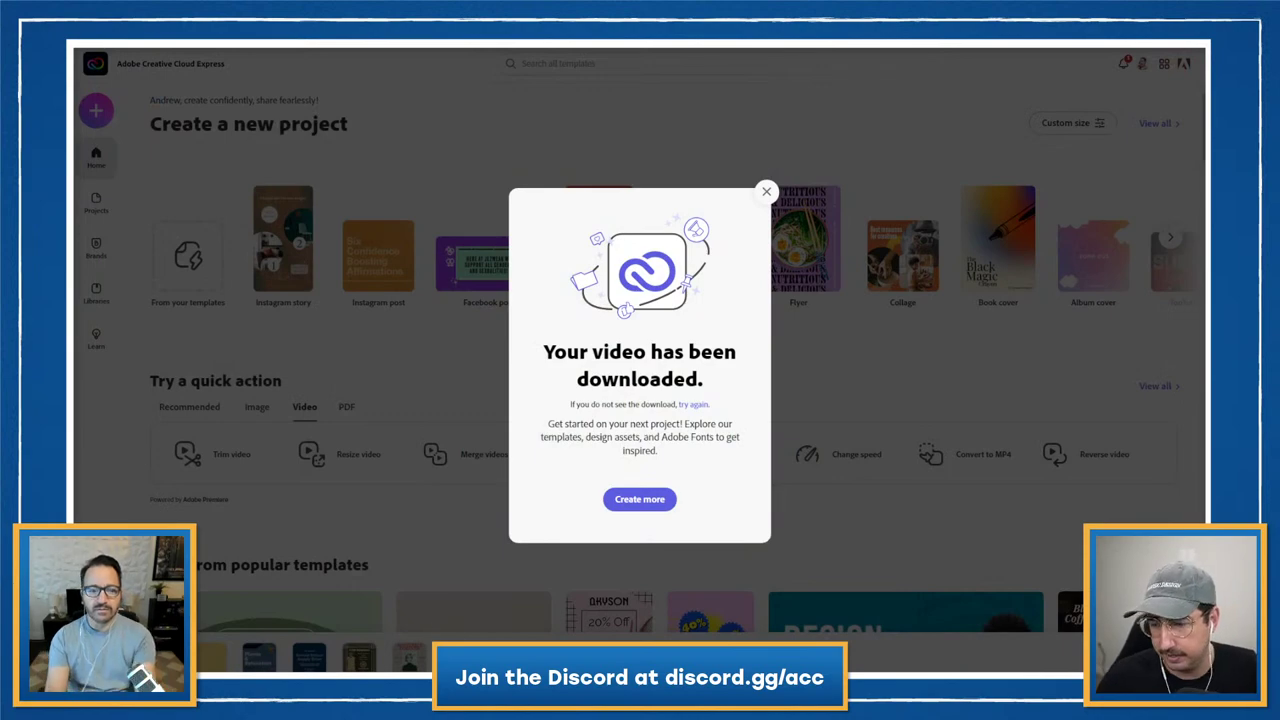
key(alt+Tab)
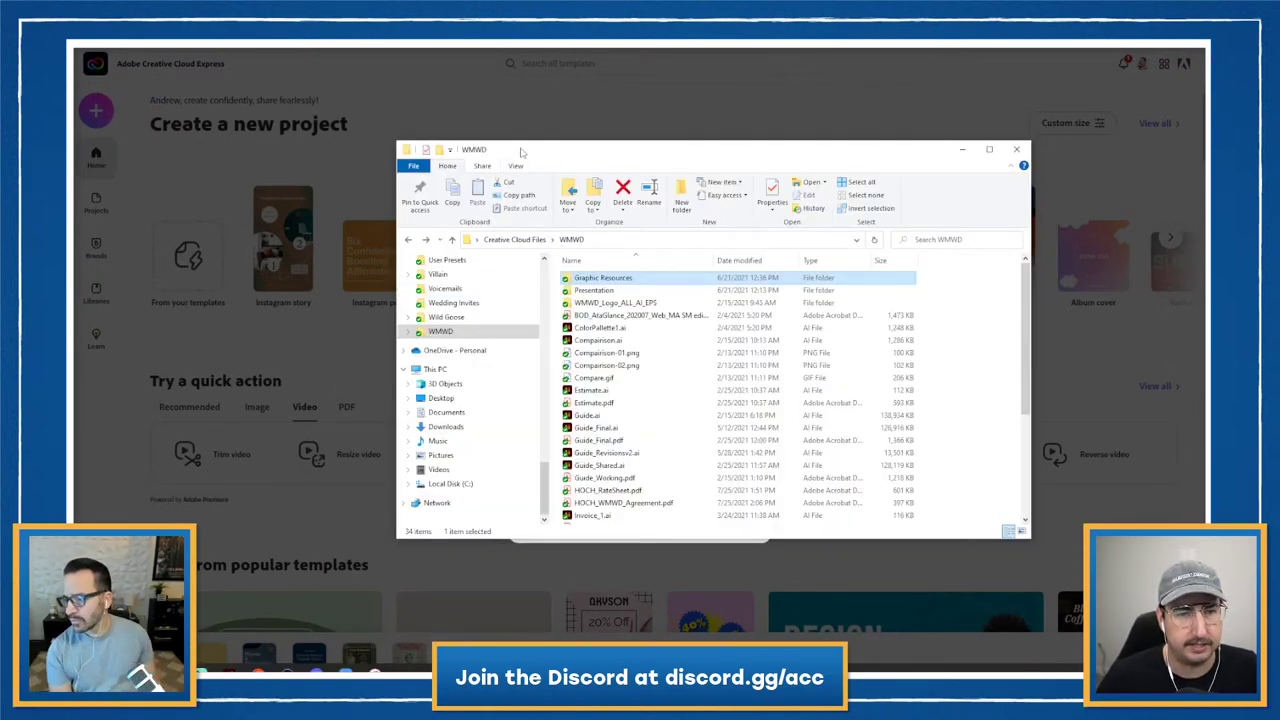
key(alt+Tab)
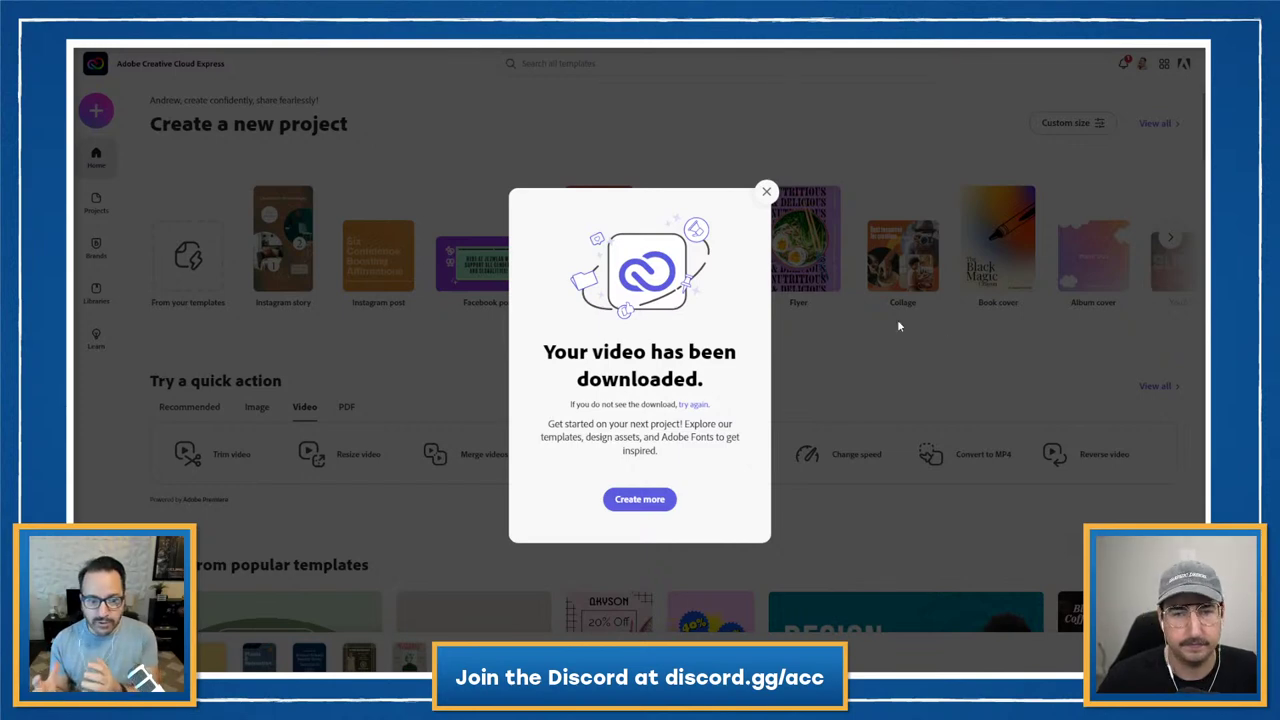
click(767, 191)
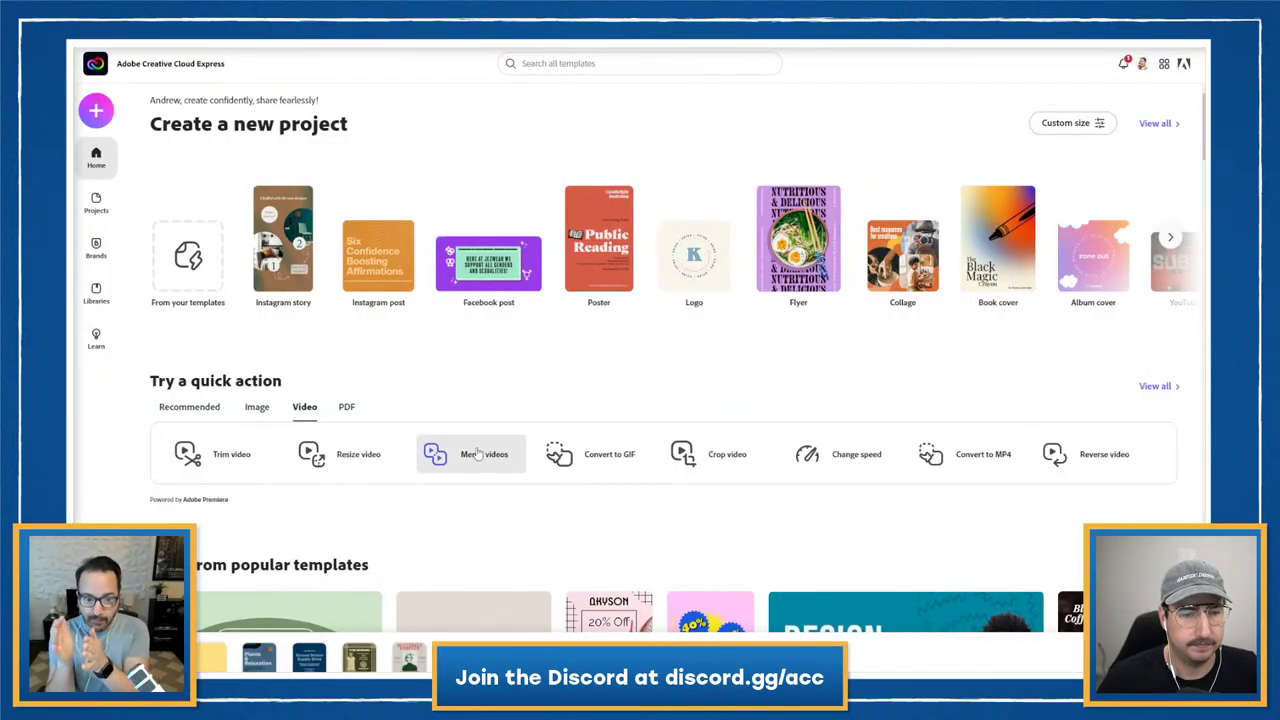
- Convert My project (6).mp4 again at Small file size, download the GIF, and close its preview
click(603, 454)
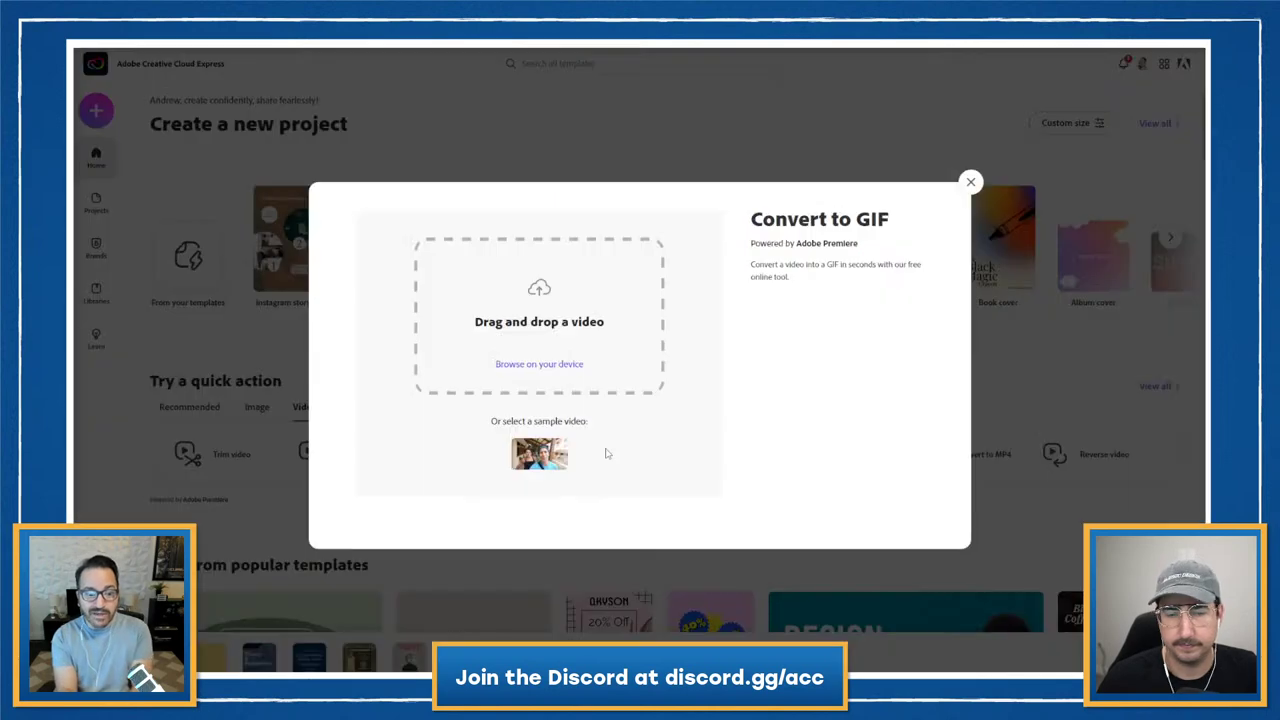
click(571, 366)
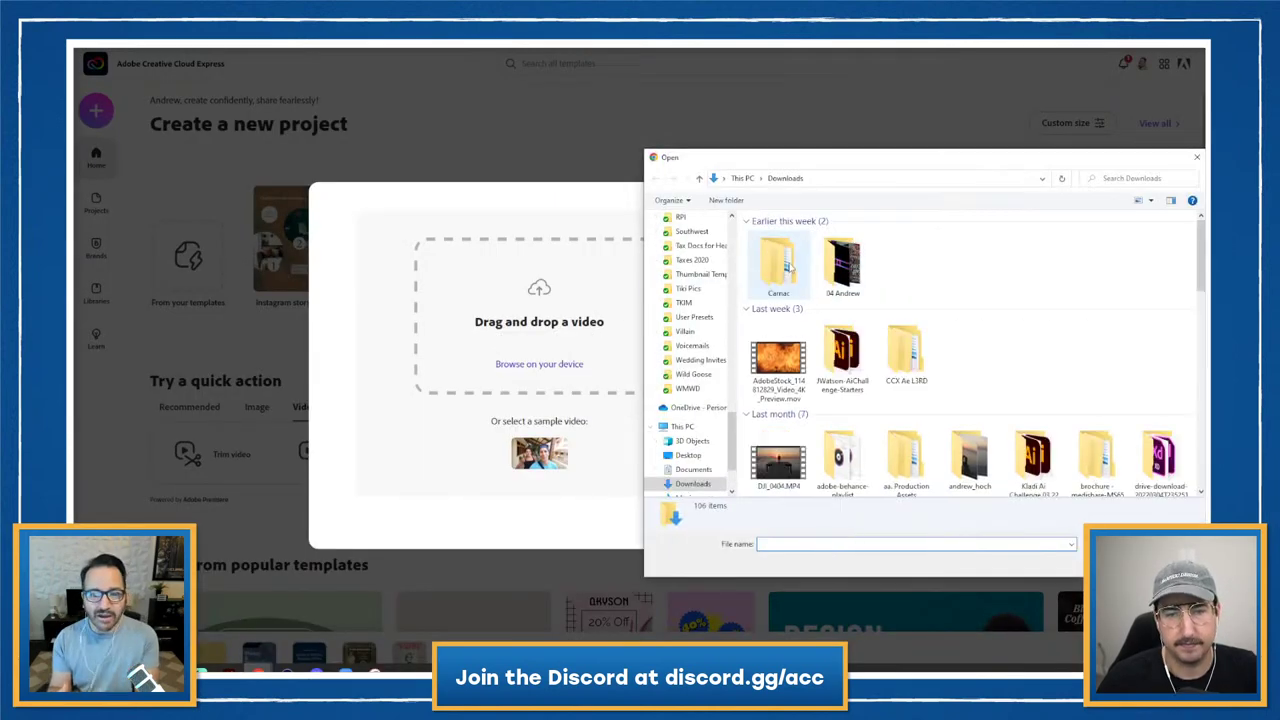
click(778, 262)
double_click(760, 298)
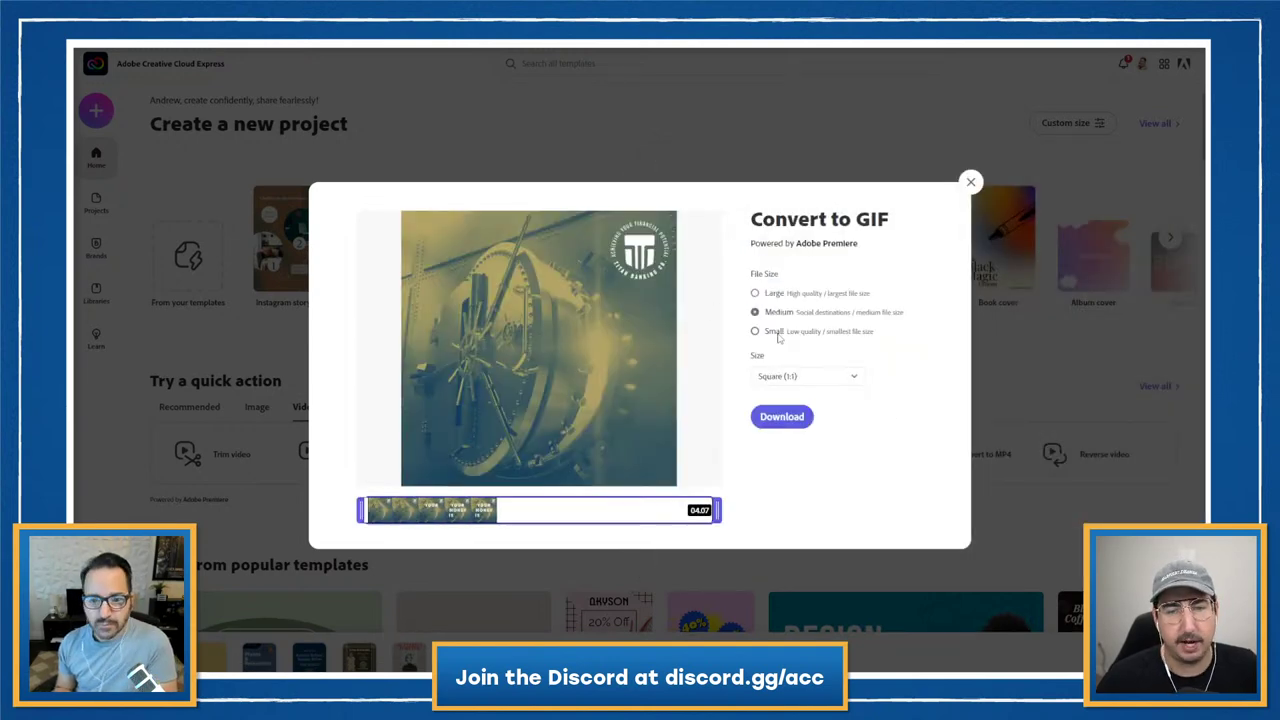
click(781, 332)
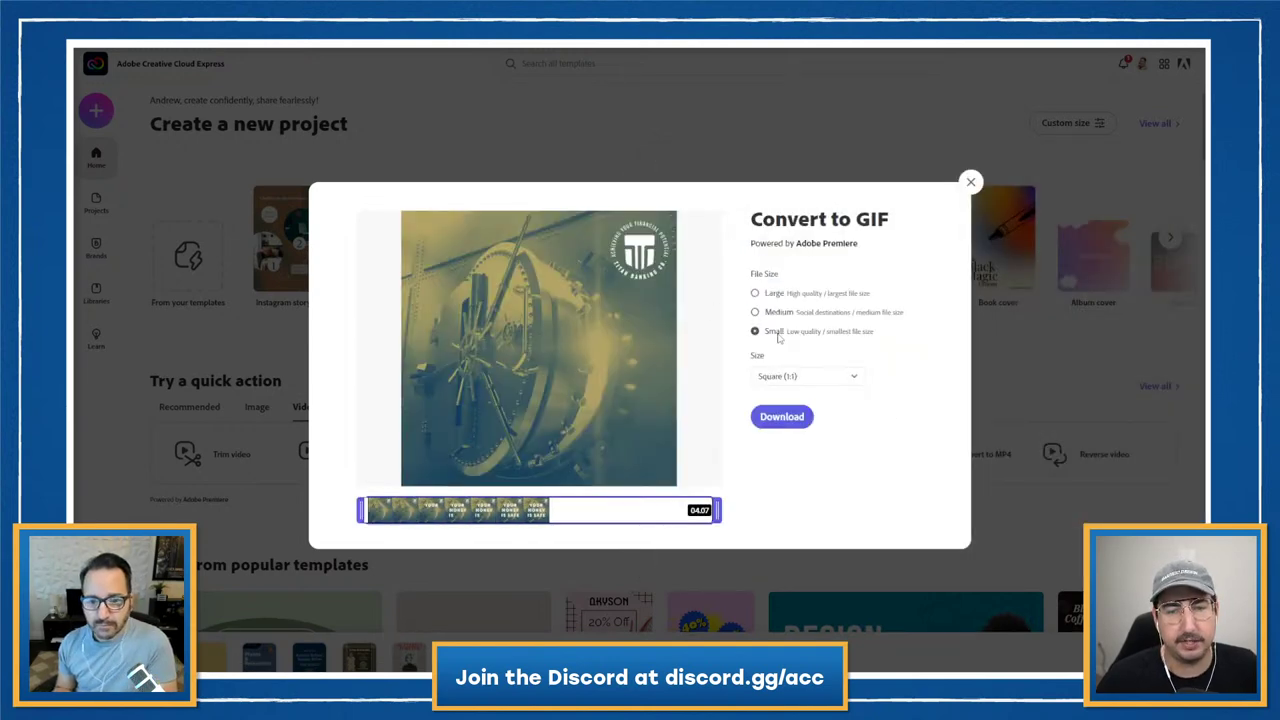
click(783, 419)
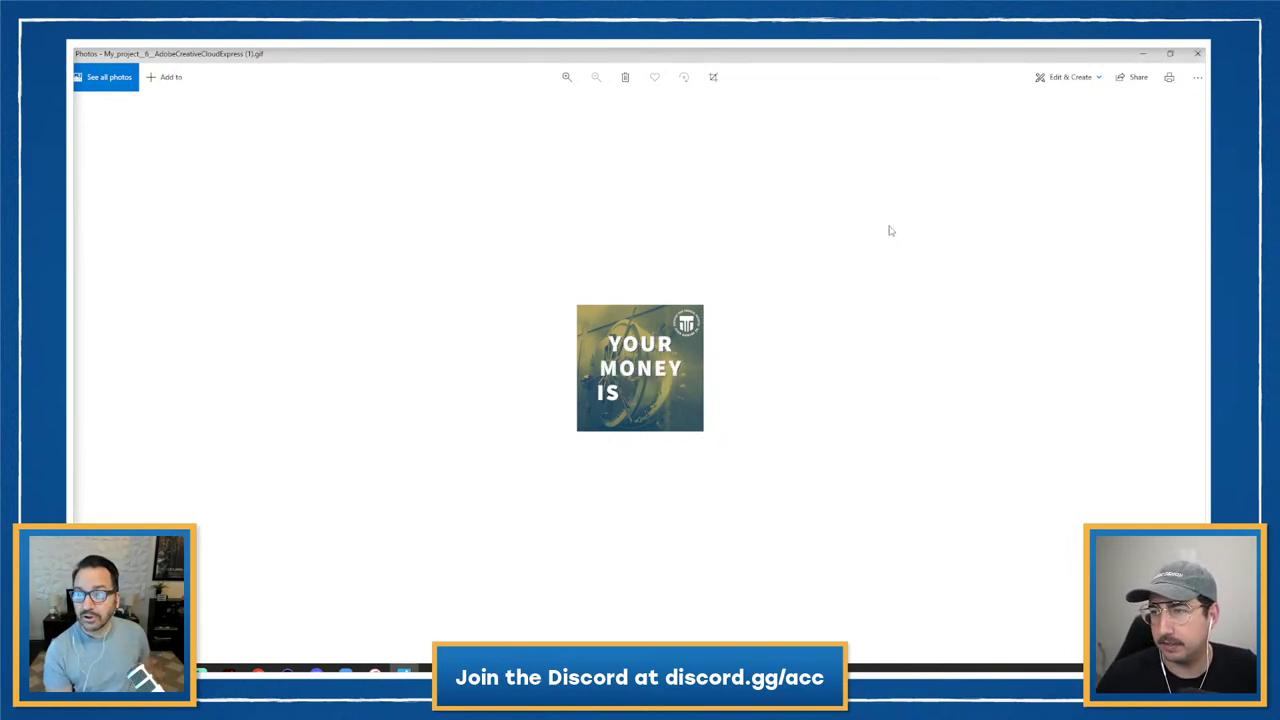
click(1197, 54)
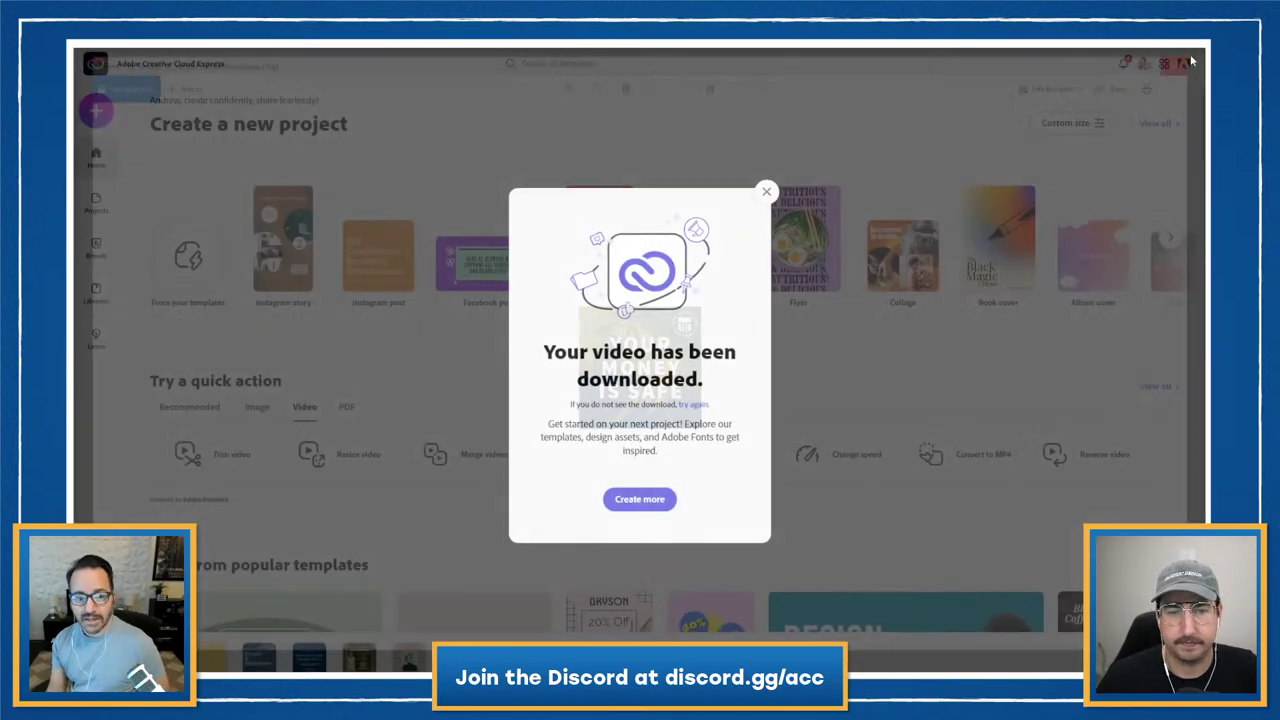
- Dismiss the download notice and drag the vault GIF into the library's Logos group
click(767, 190)
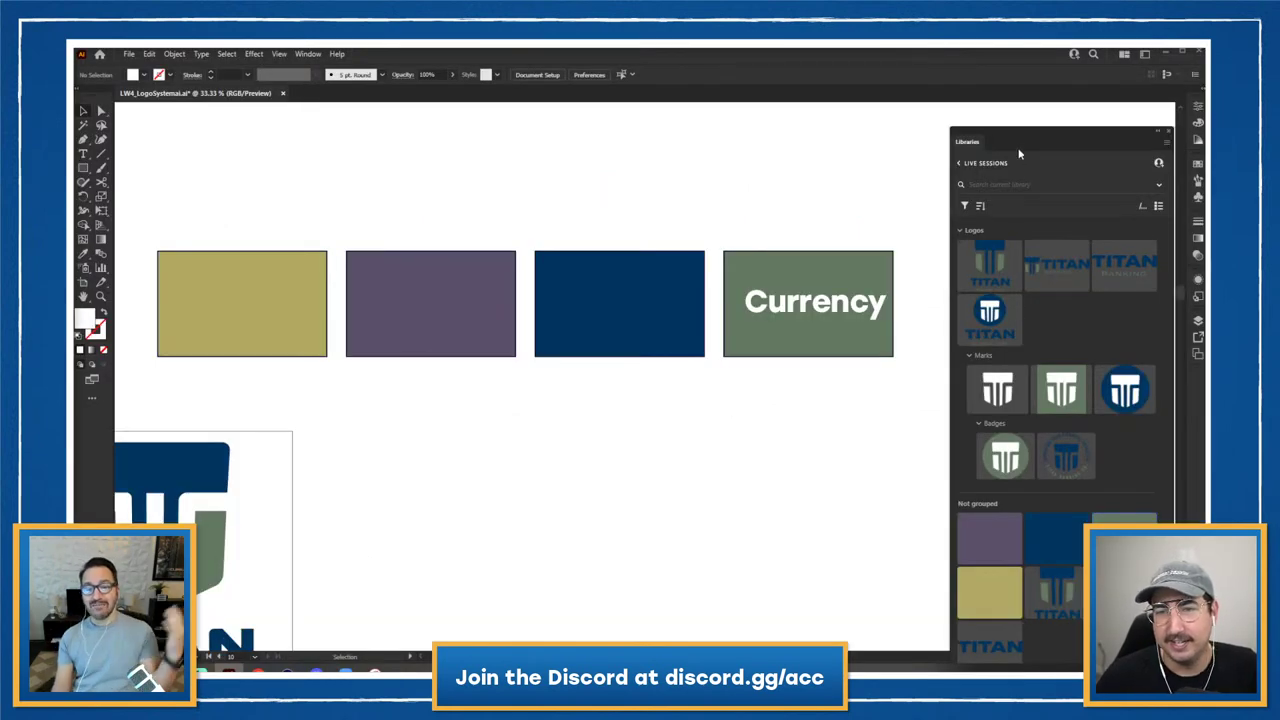
drag(1020, 137, 663, 114)
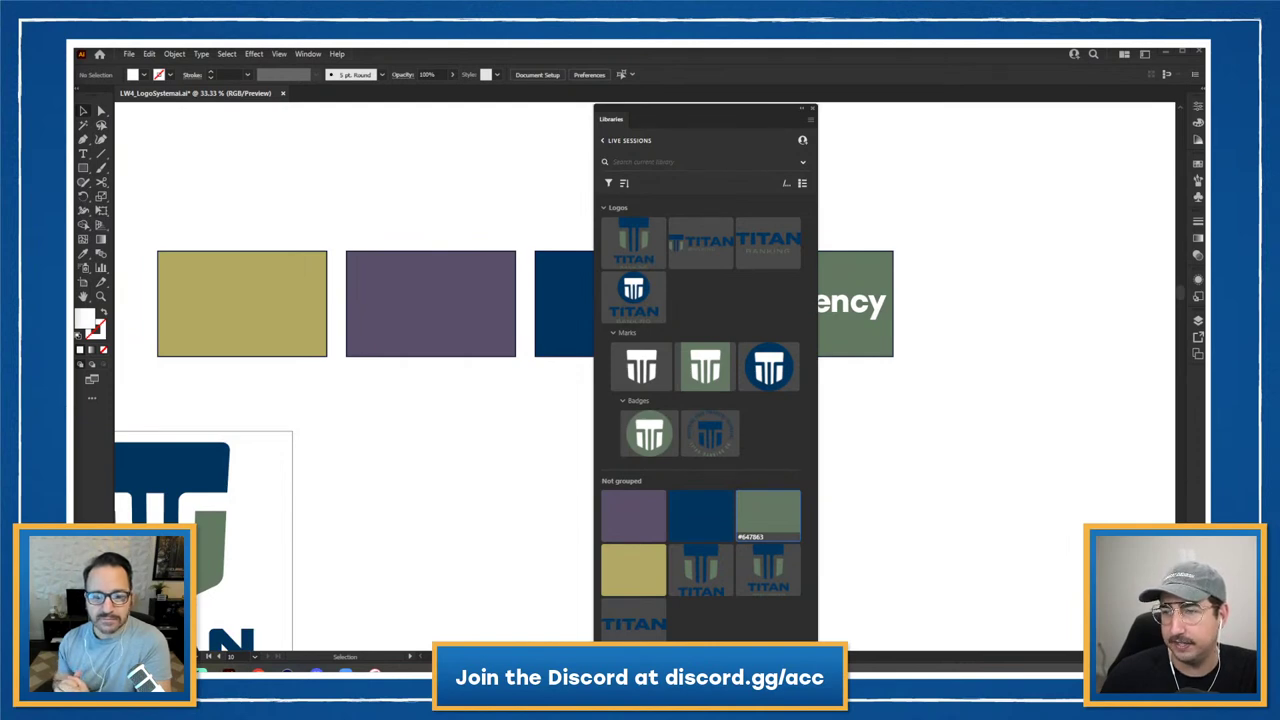
drag(1279, 440, 703, 289)
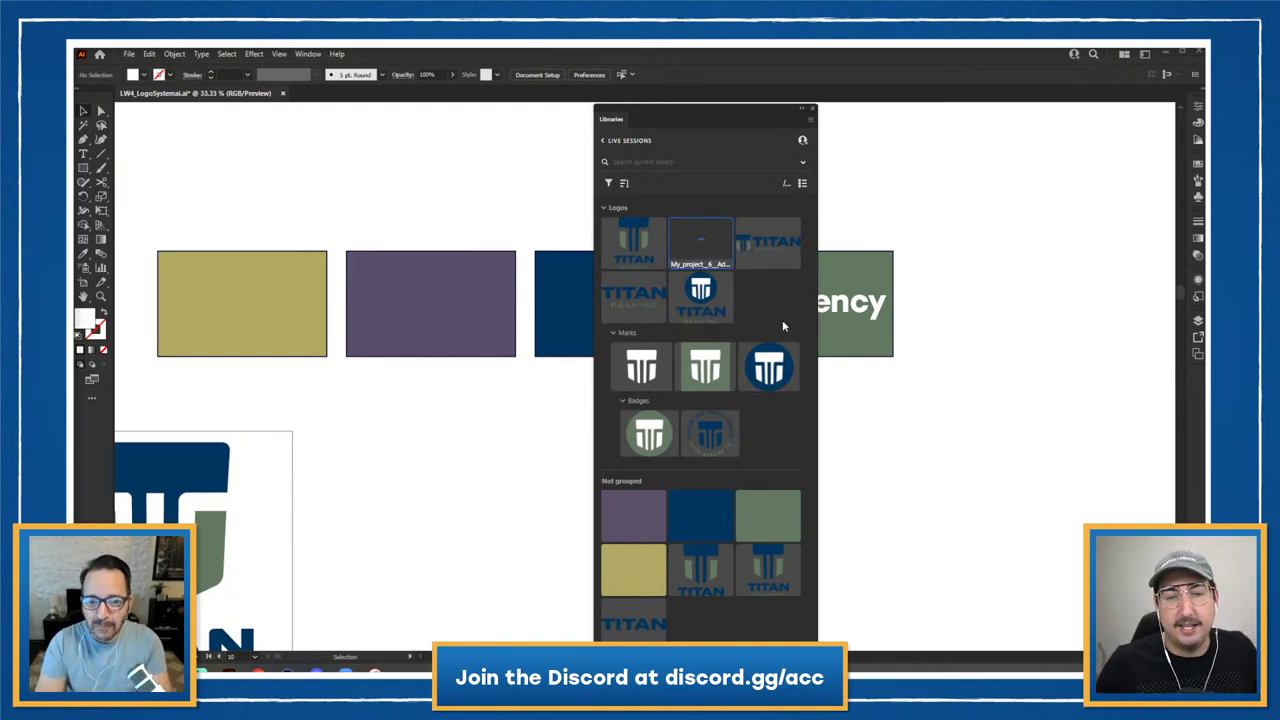
- Close the Downloads folder window and return to Creative Cloud Express
drag(1279, 236, 371, 74)
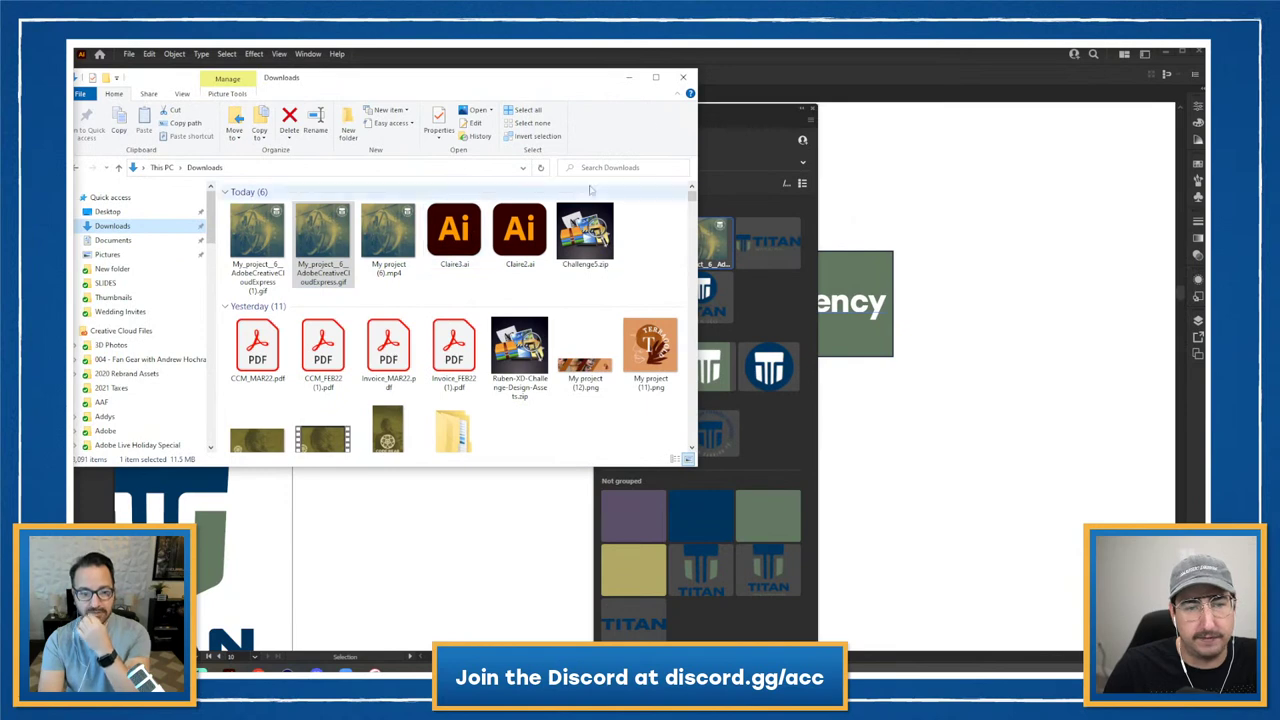
click(683, 77)
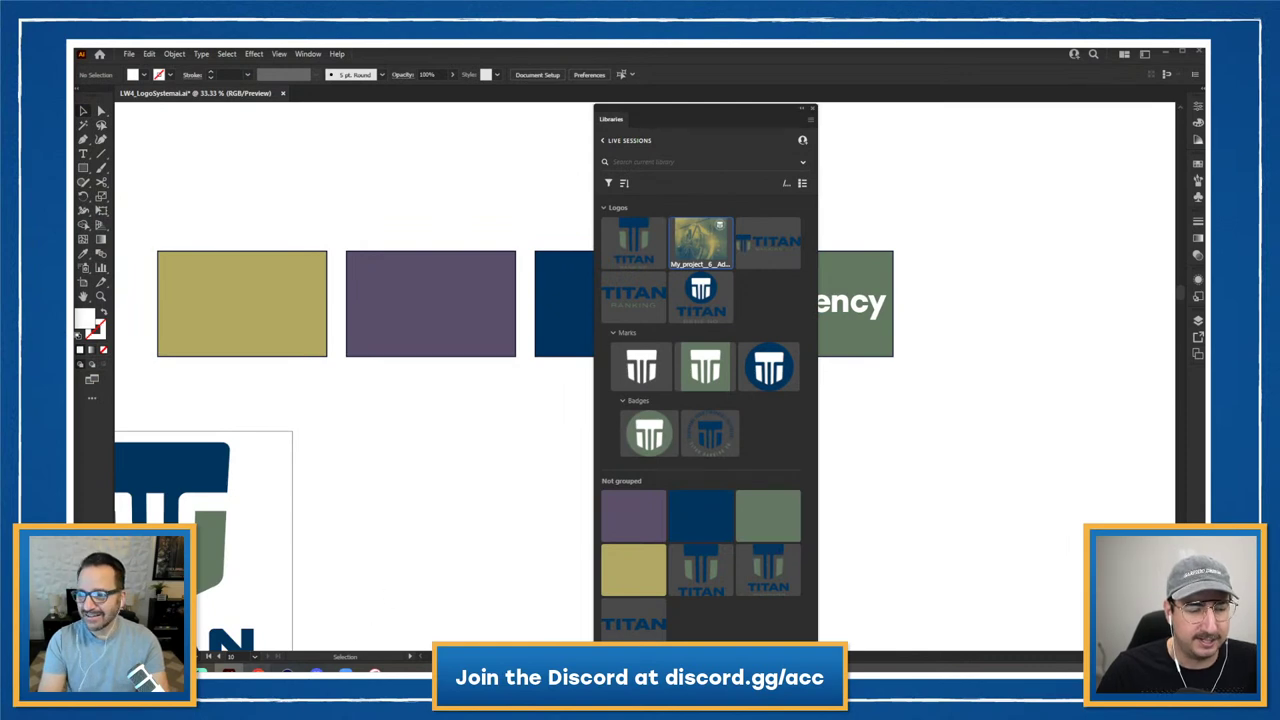
mouse_move(288, 664)
click(275, 615)
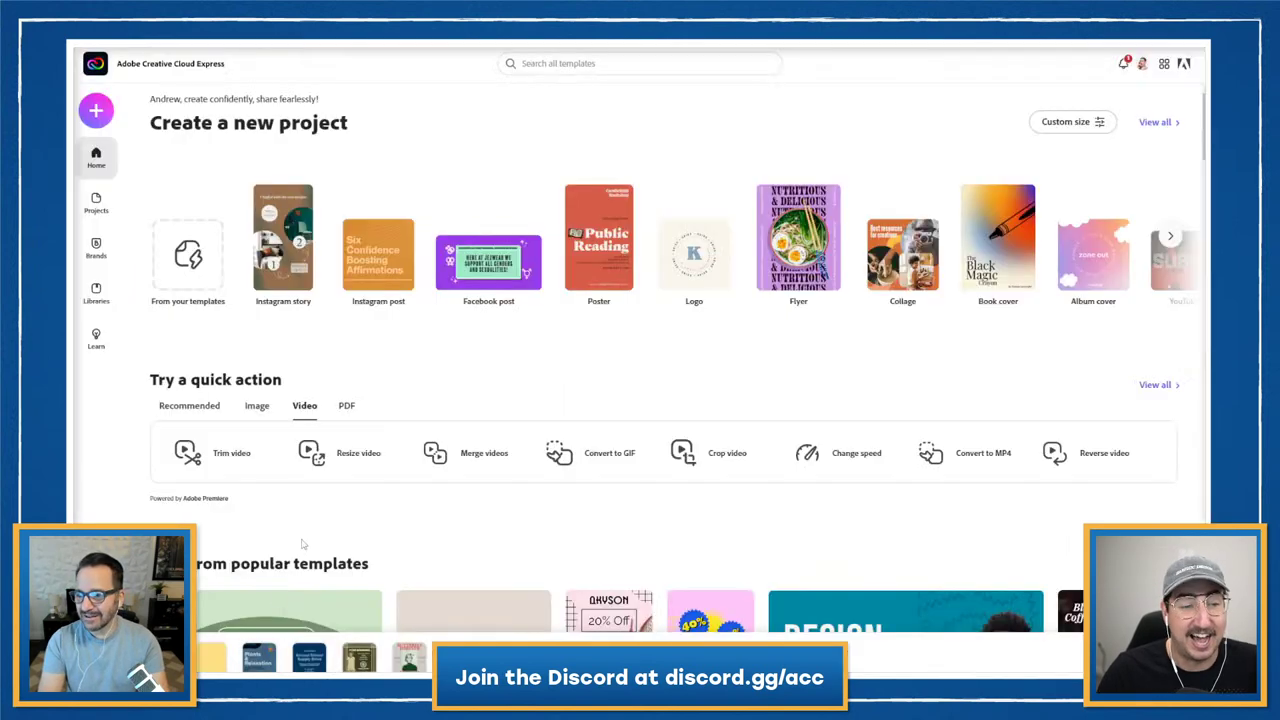
- Create a blank custom-size design and place the vault image from the Live Sessions library
click(97, 110)
click(187, 163)
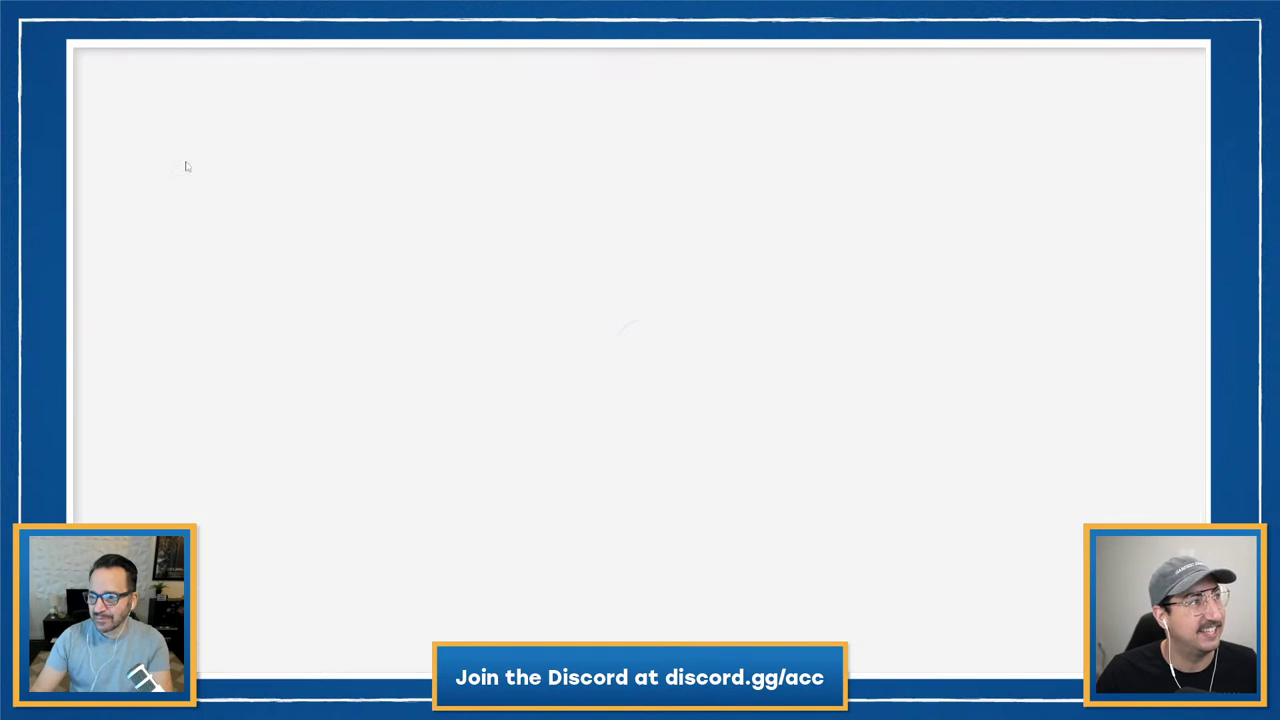
click(634, 508)
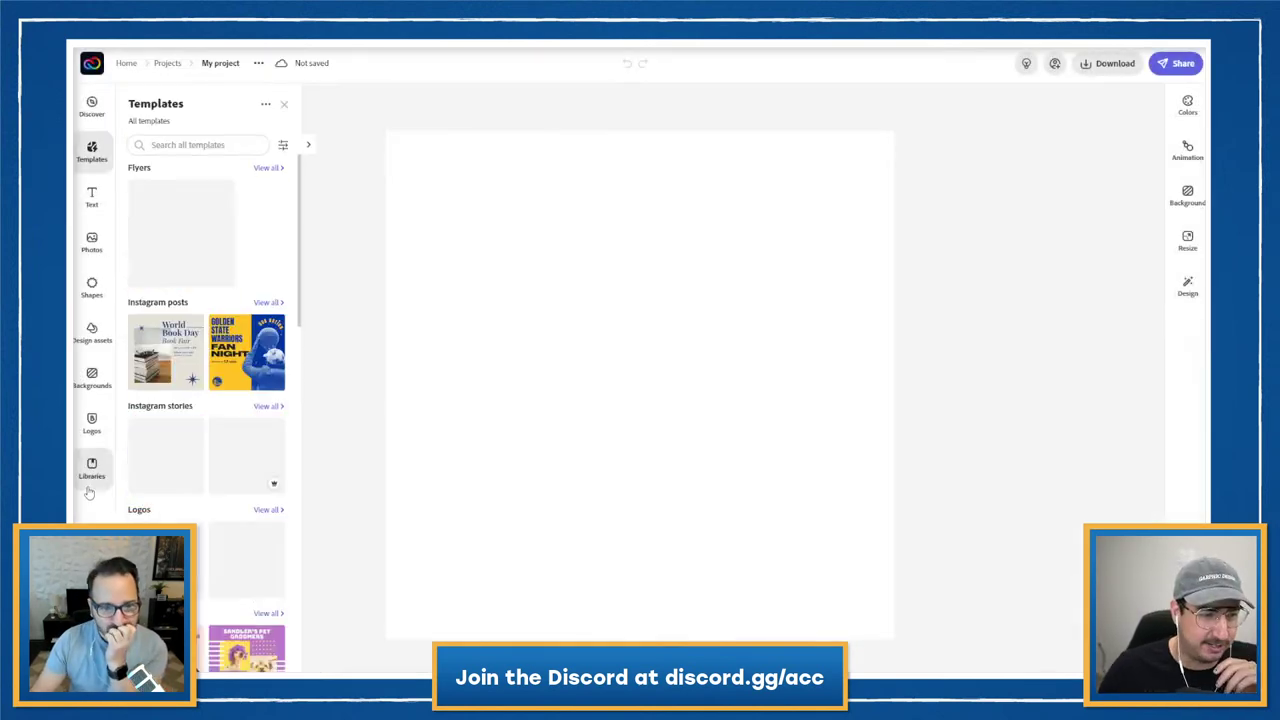
click(91, 467)
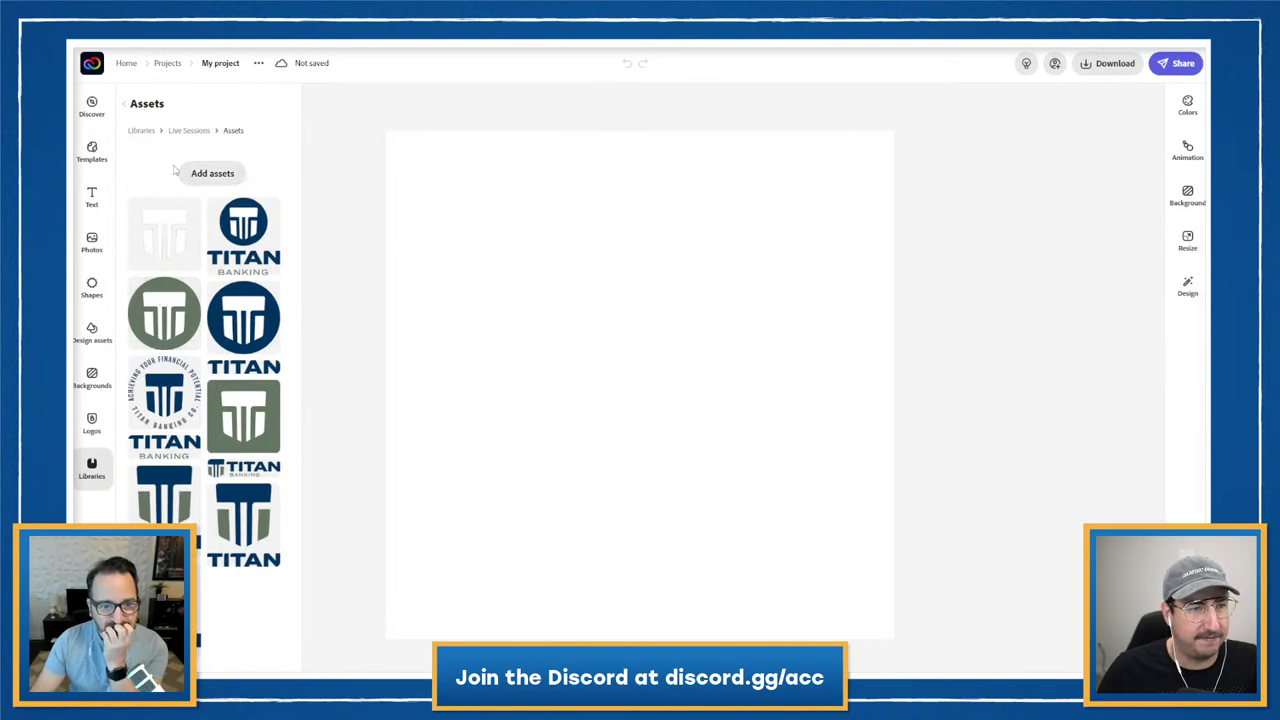
click(204, 131)
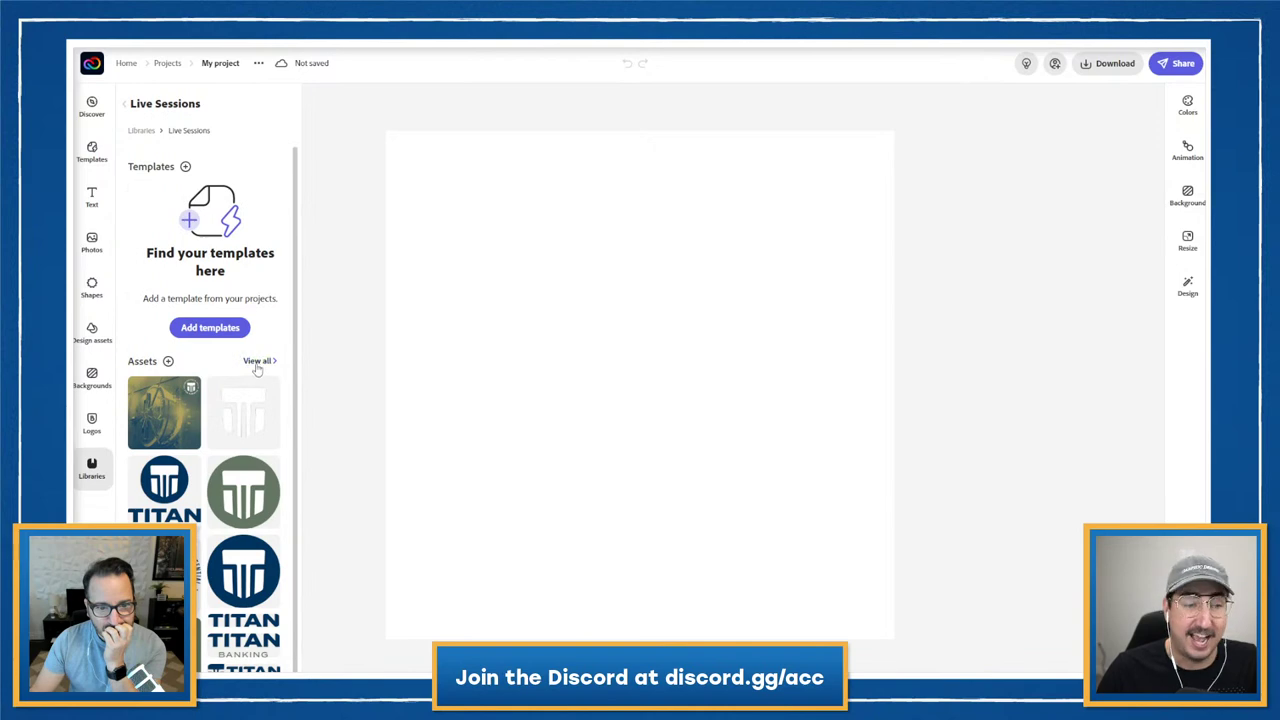
click(258, 361)
click(175, 238)
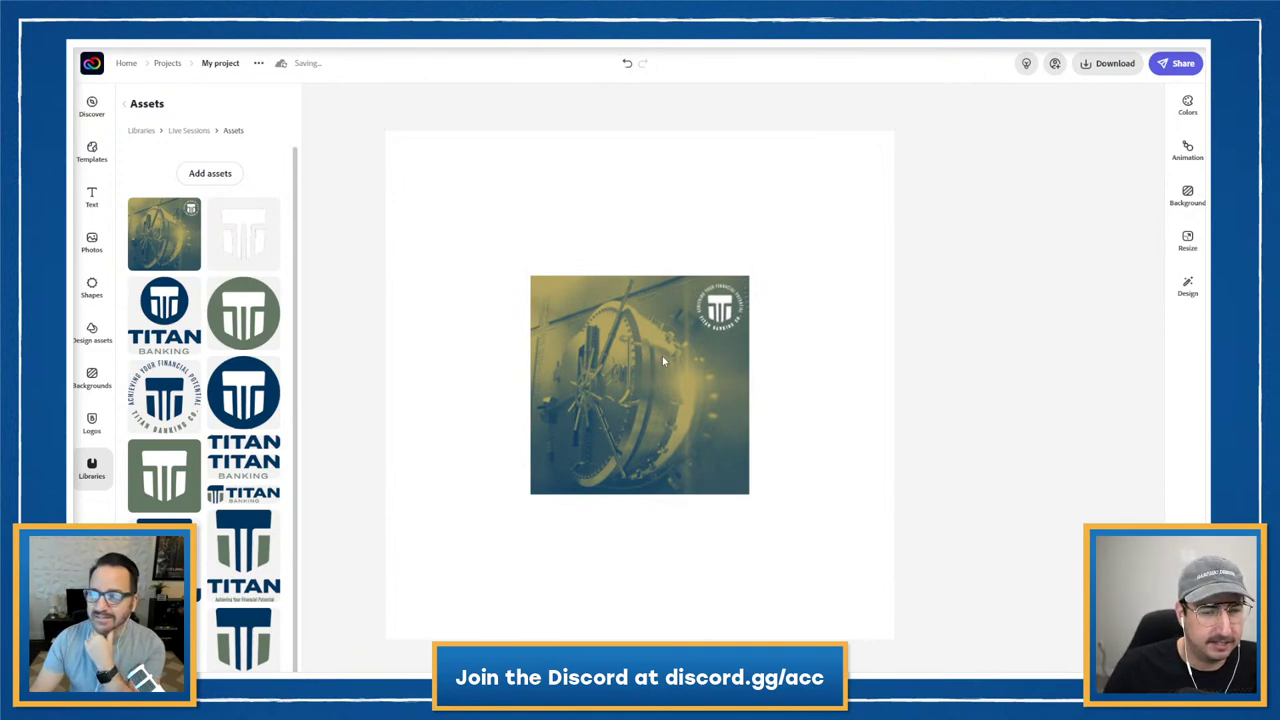
- Enlarge the vault photo, centre it vertically, and return to the home page
click(662, 356)
drag(751, 274, 842, 184)
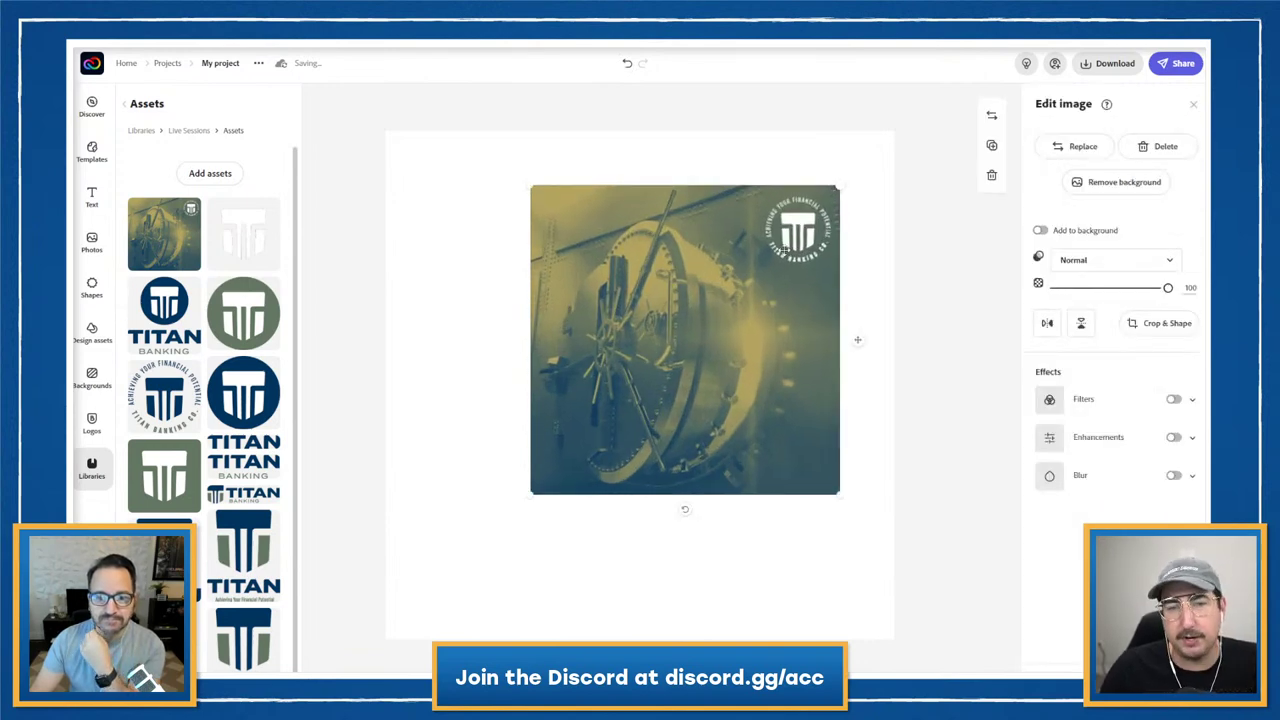
drag(743, 314, 710, 359)
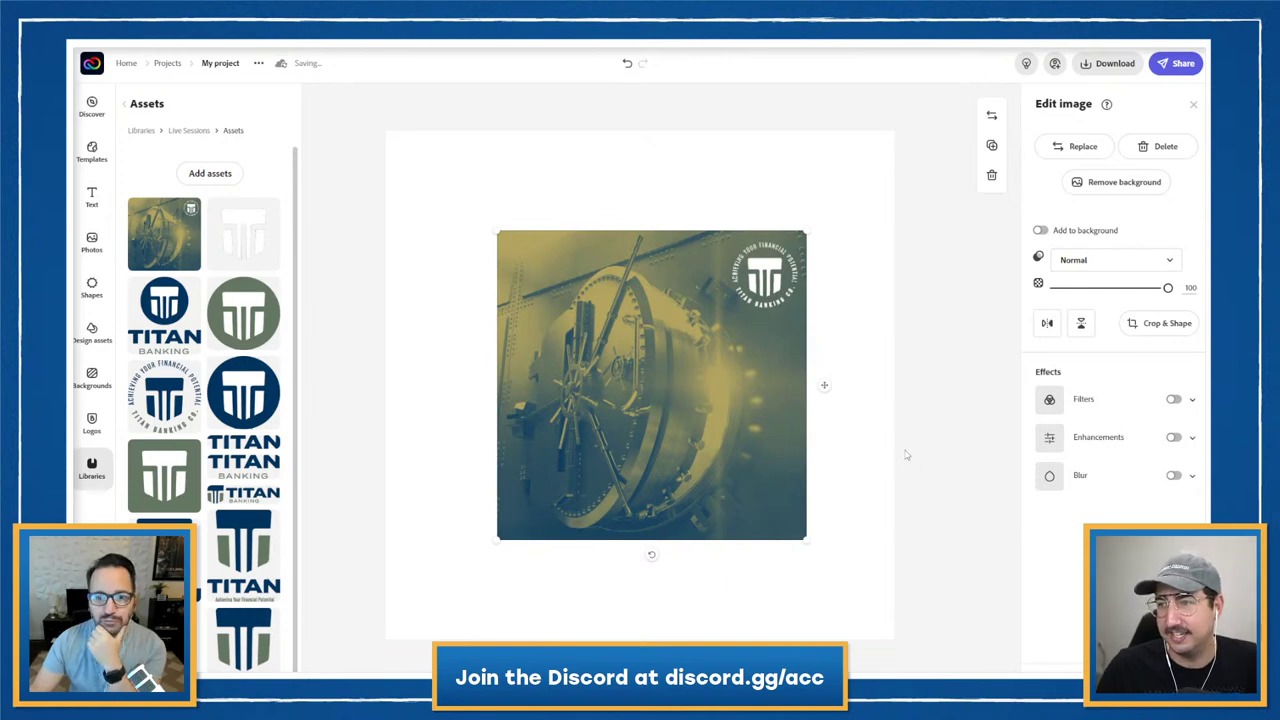
click(125, 65)
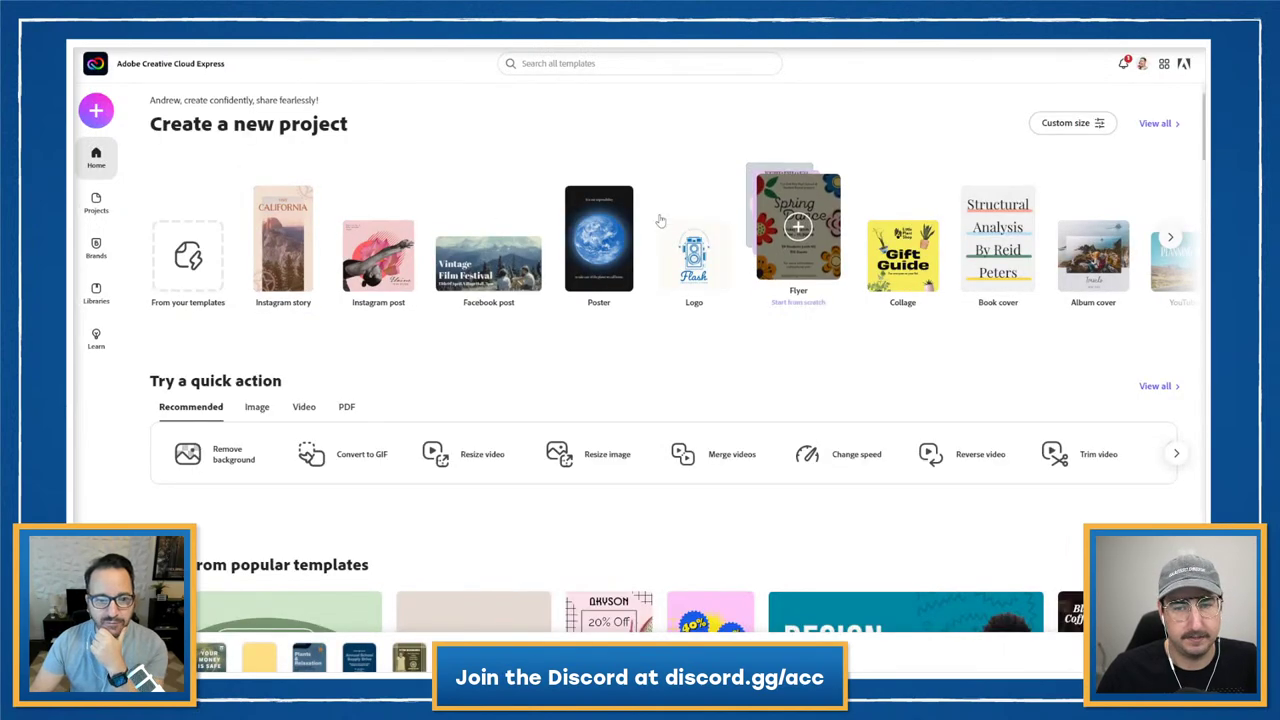
- Start a custom size graphic using the Print size Letter 8.5 x 11 in
click(96, 110)
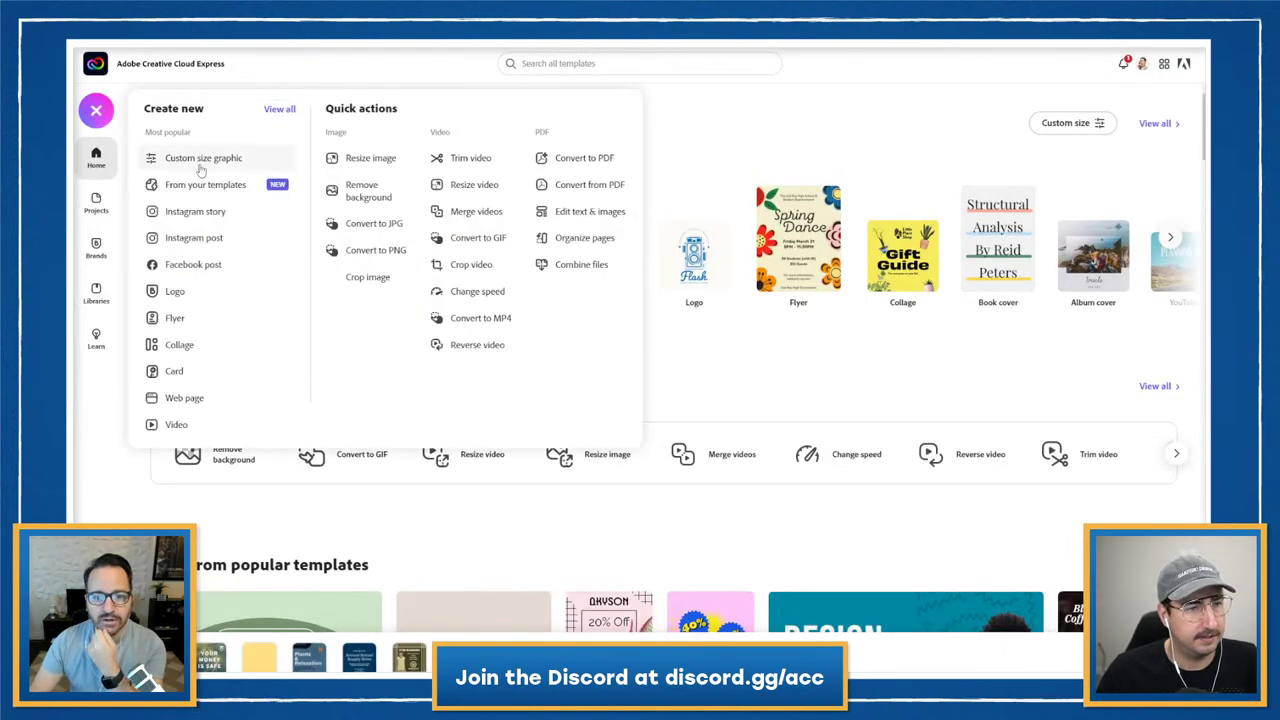
click(199, 163)
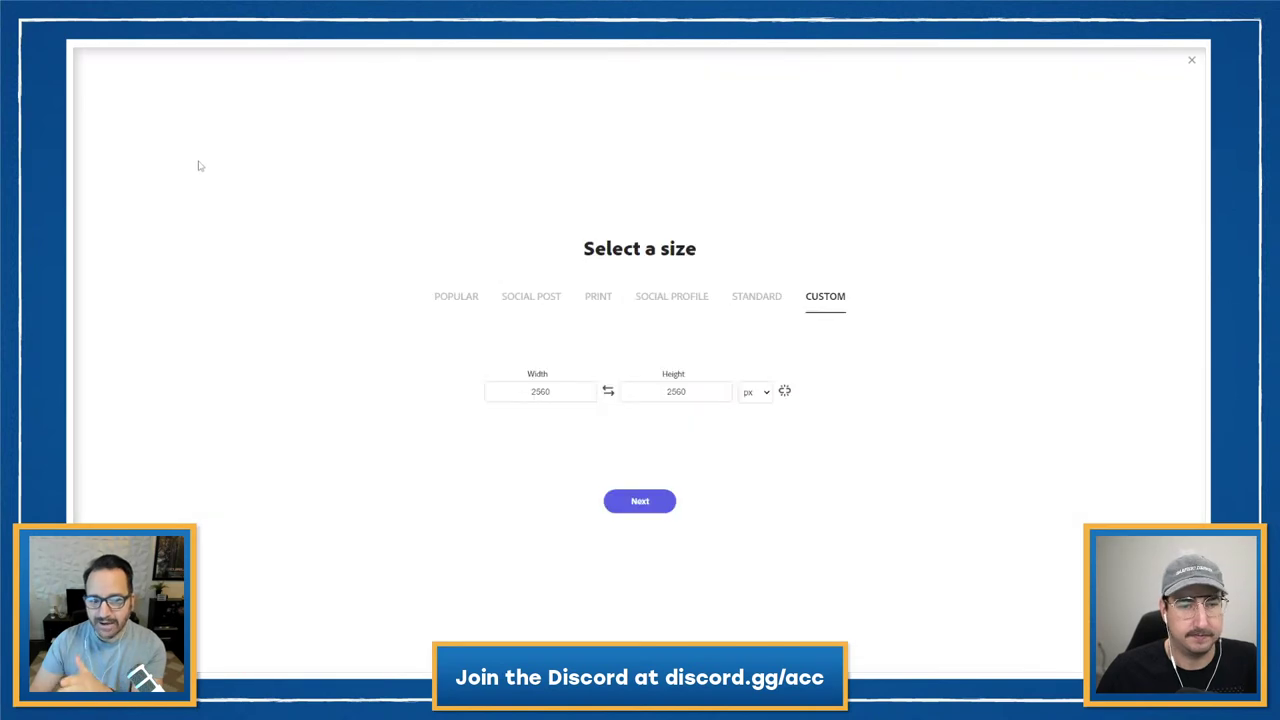
click(599, 302)
click(460, 375)
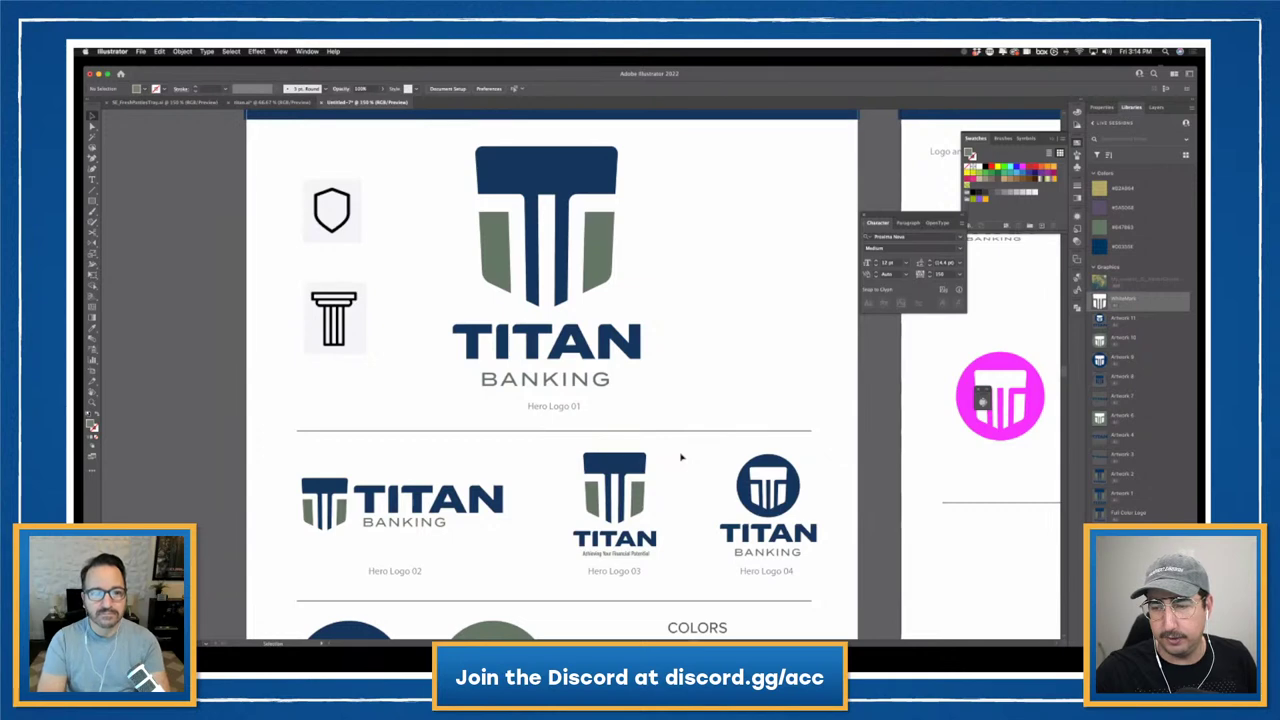
scroll(681, 457, up, 3)
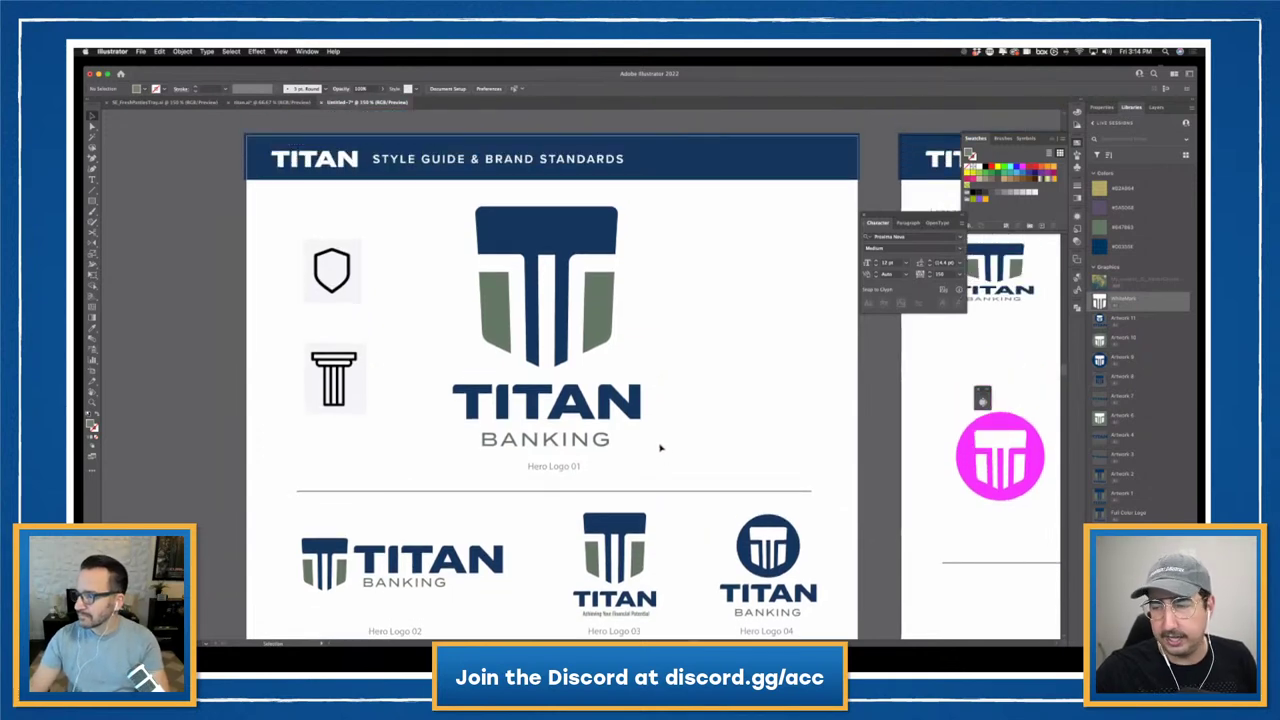
scroll(660, 448, down, 3)
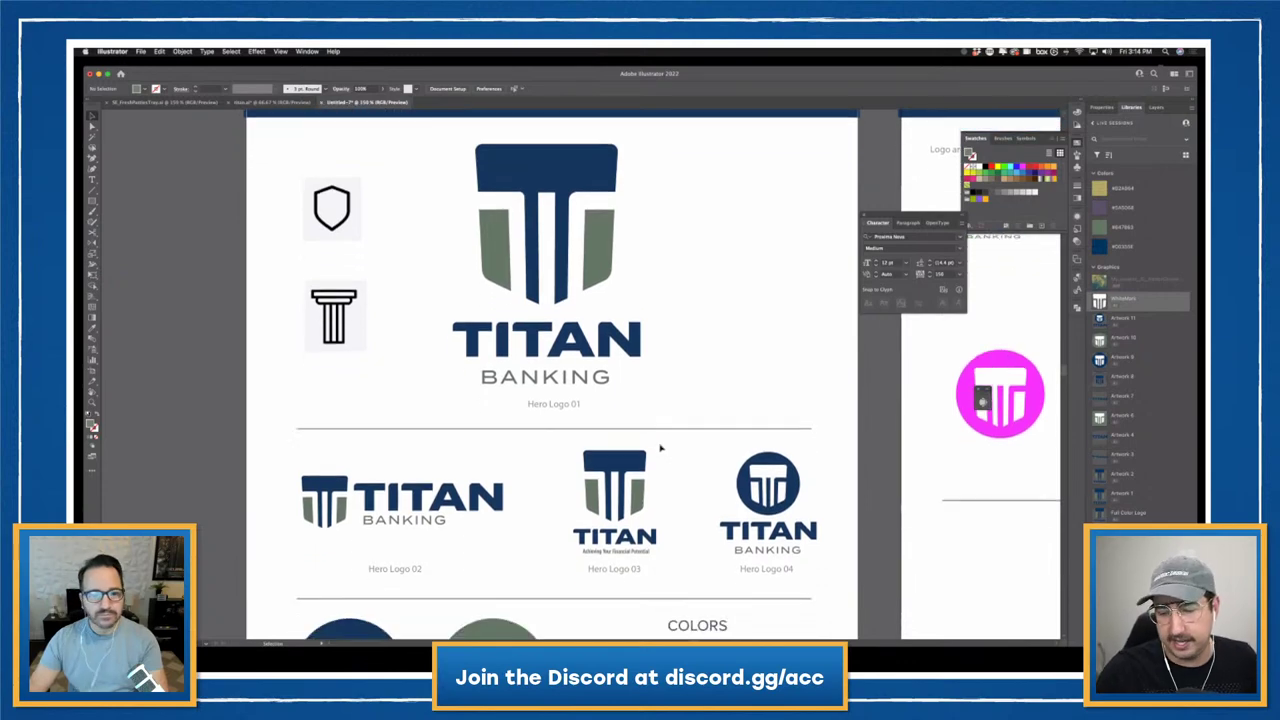
scroll(660, 448, down, 2)
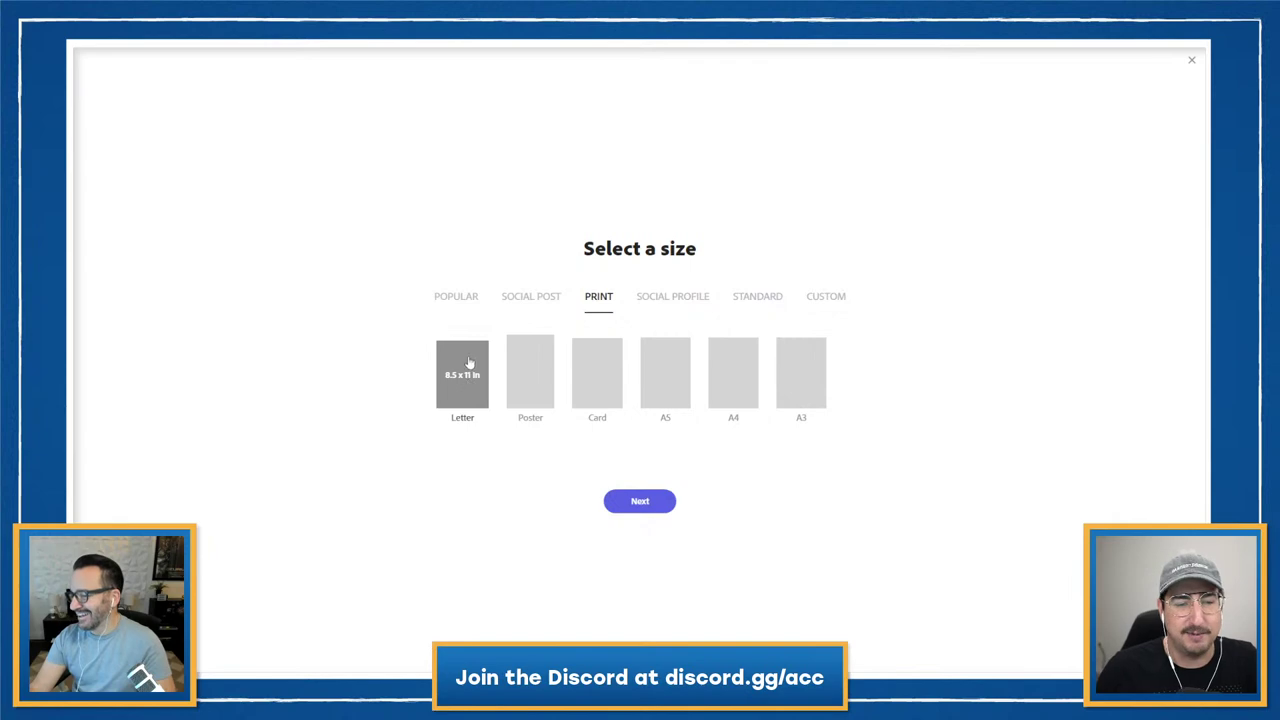
- Create the blank Letter page, apply the Titan Banking brand, and add a square shape
click(644, 507)
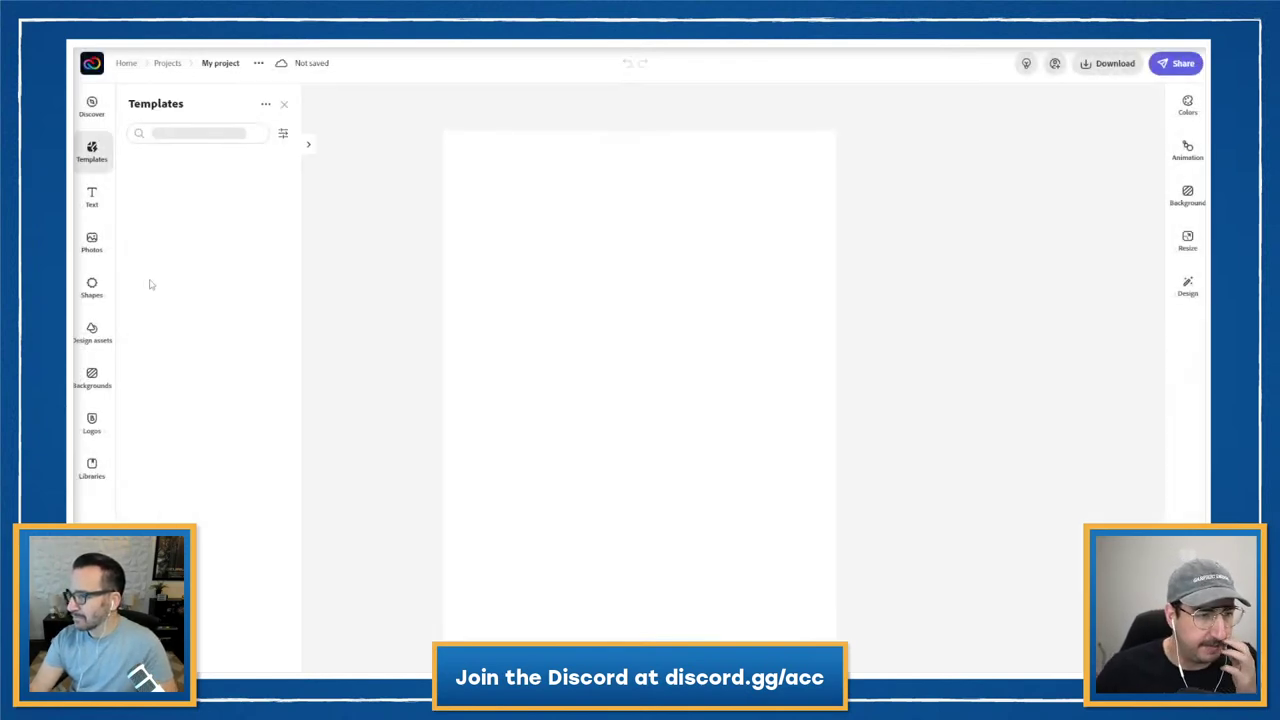
click(91, 286)
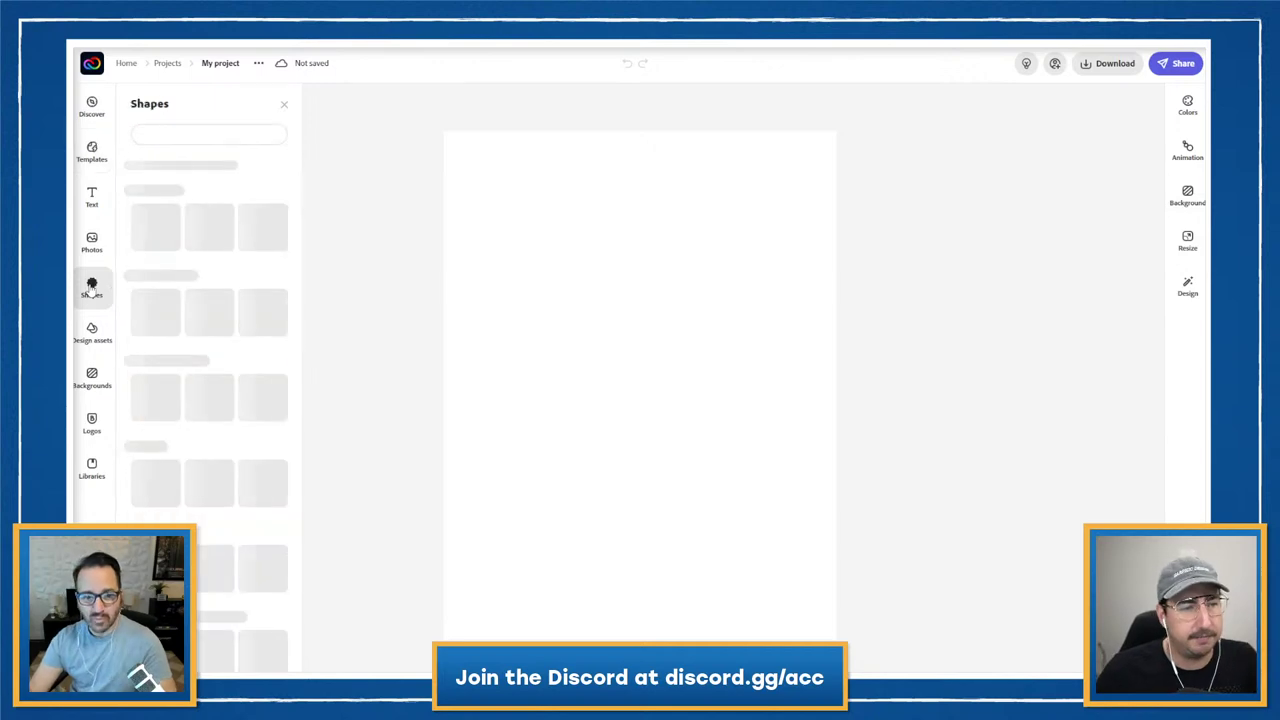
click(1168, 284)
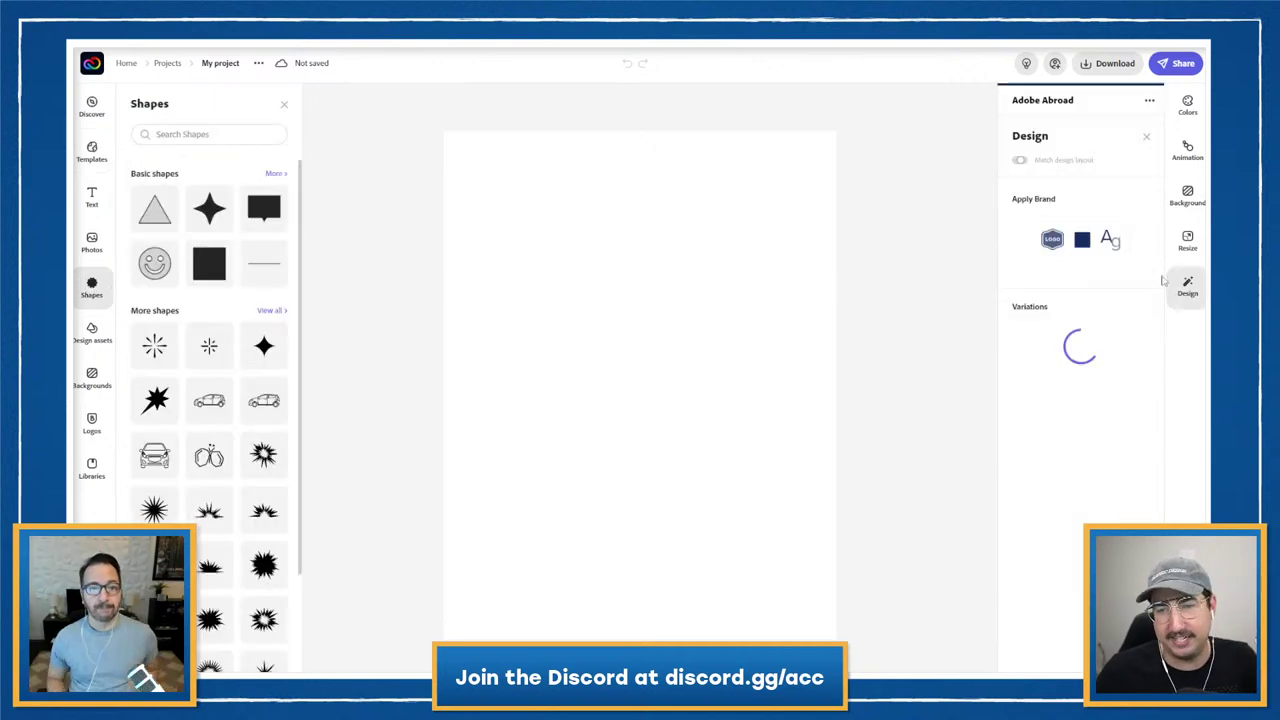
click(1149, 100)
click(1104, 128)
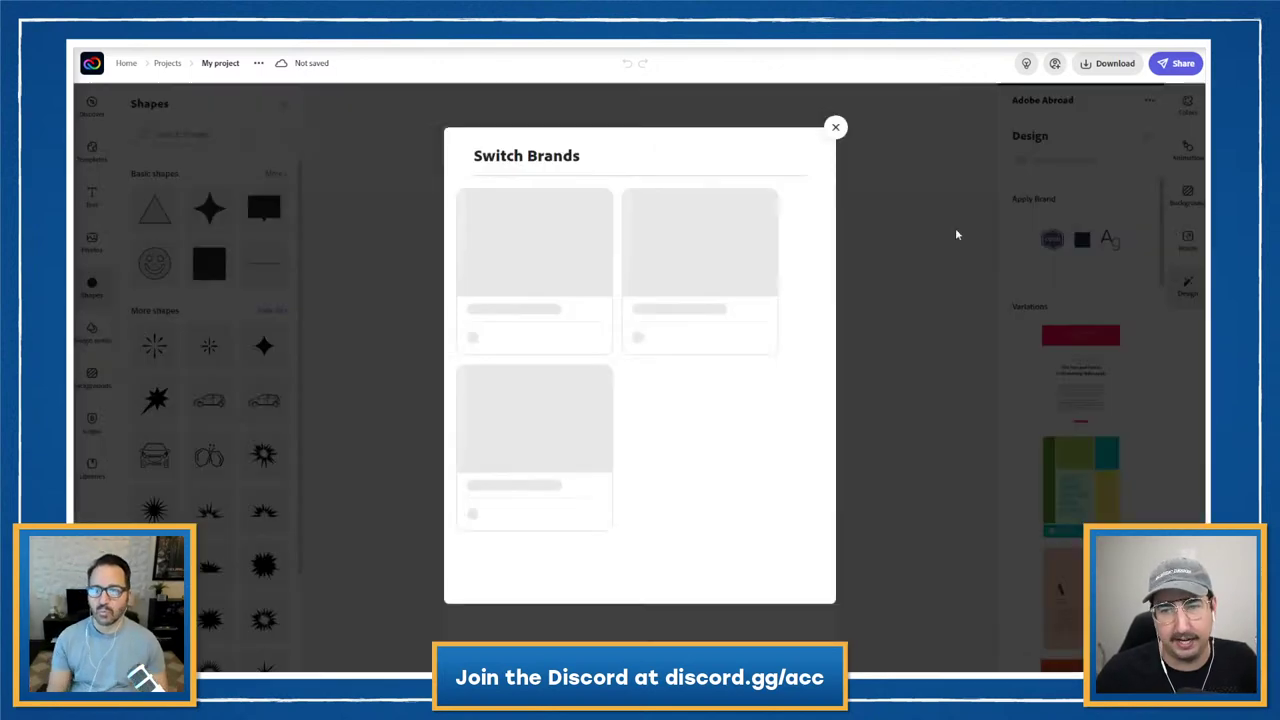
scroll(726, 240, down, 2)
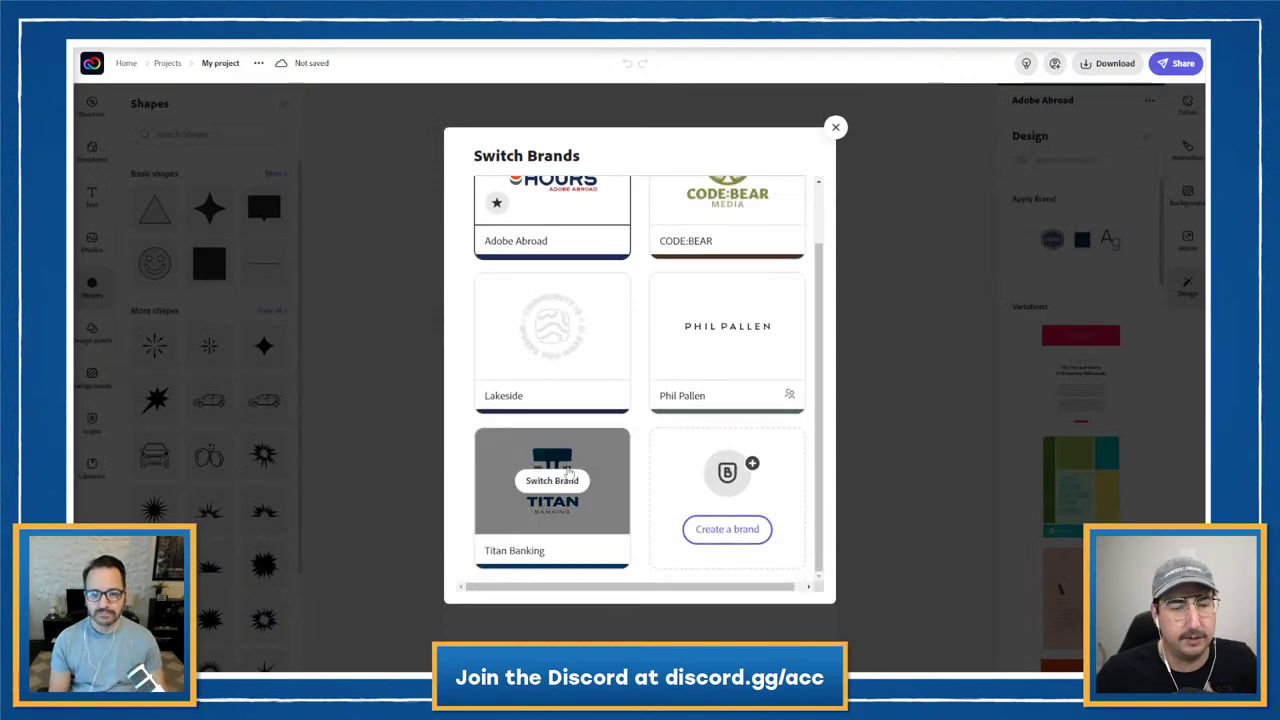
click(565, 480)
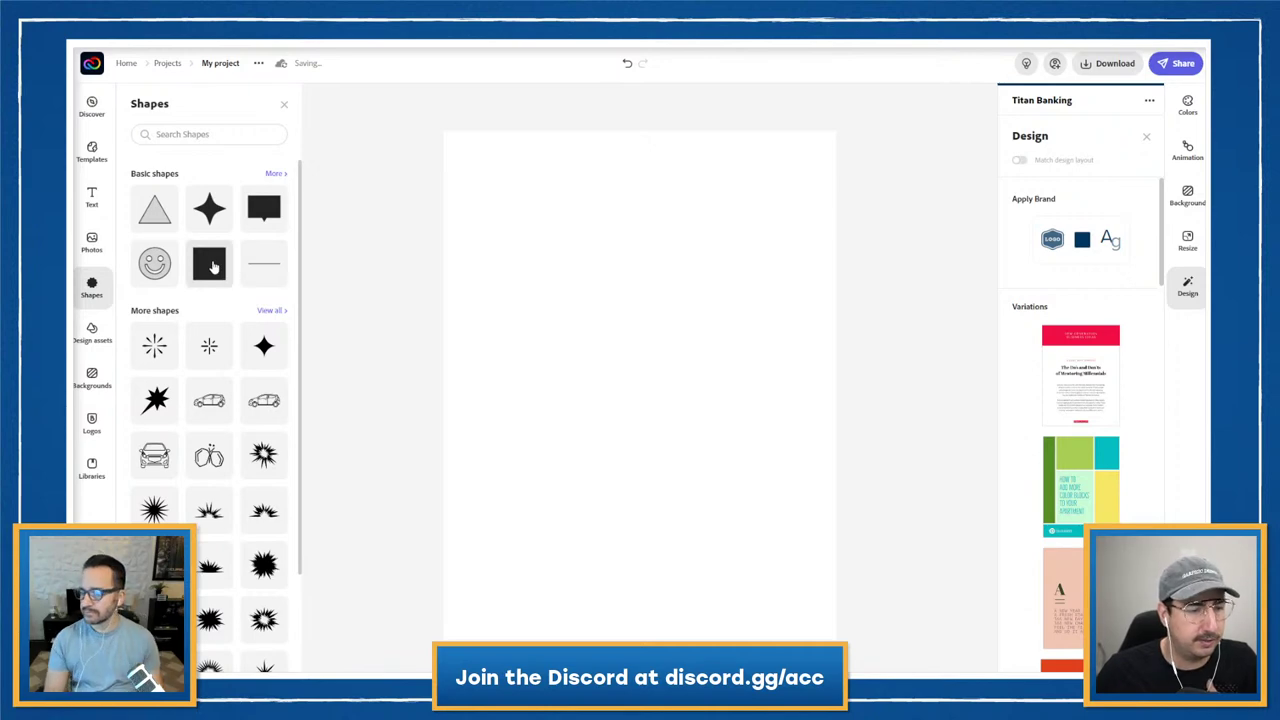
click(211, 265)
- Reshape the square into a full-width top bar filled with Titan Banking navy #03365D
click(638, 387)
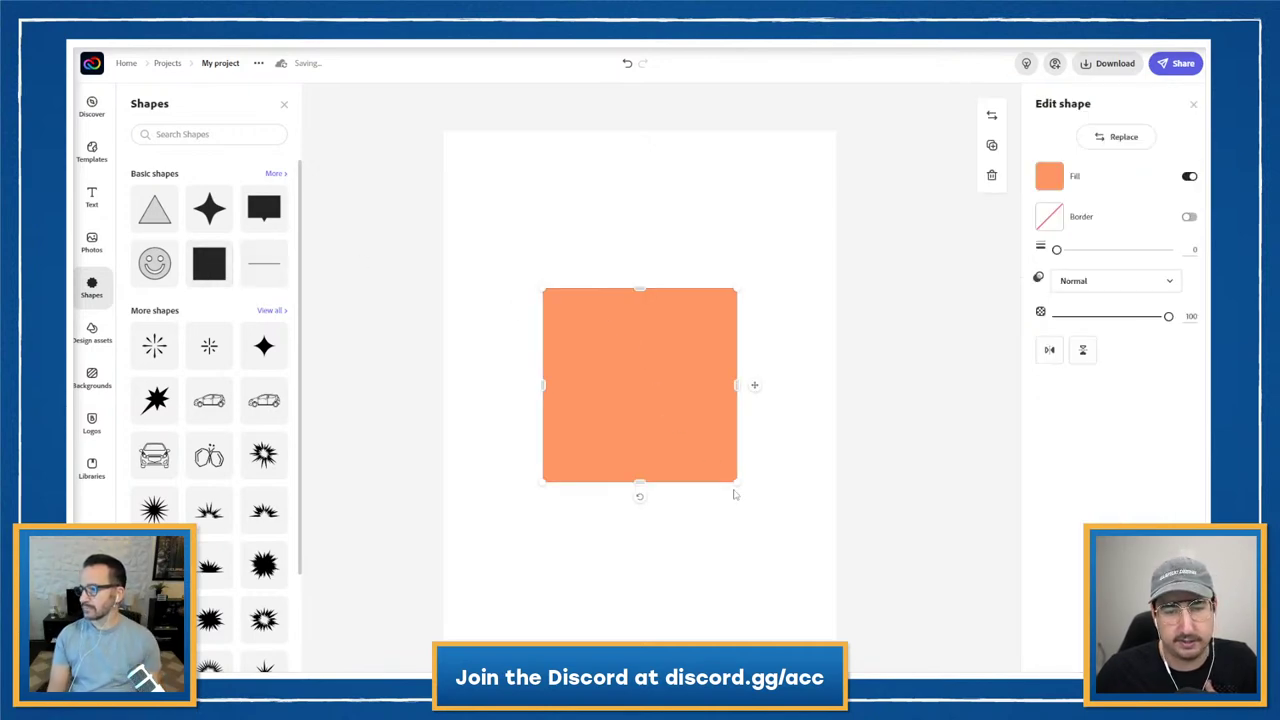
mouse_move(735, 481)
mouse_down()
mouse_move(760, 437)
mouse_move(724, 469)
mouse_up()
drag(660, 417, 561, 258)
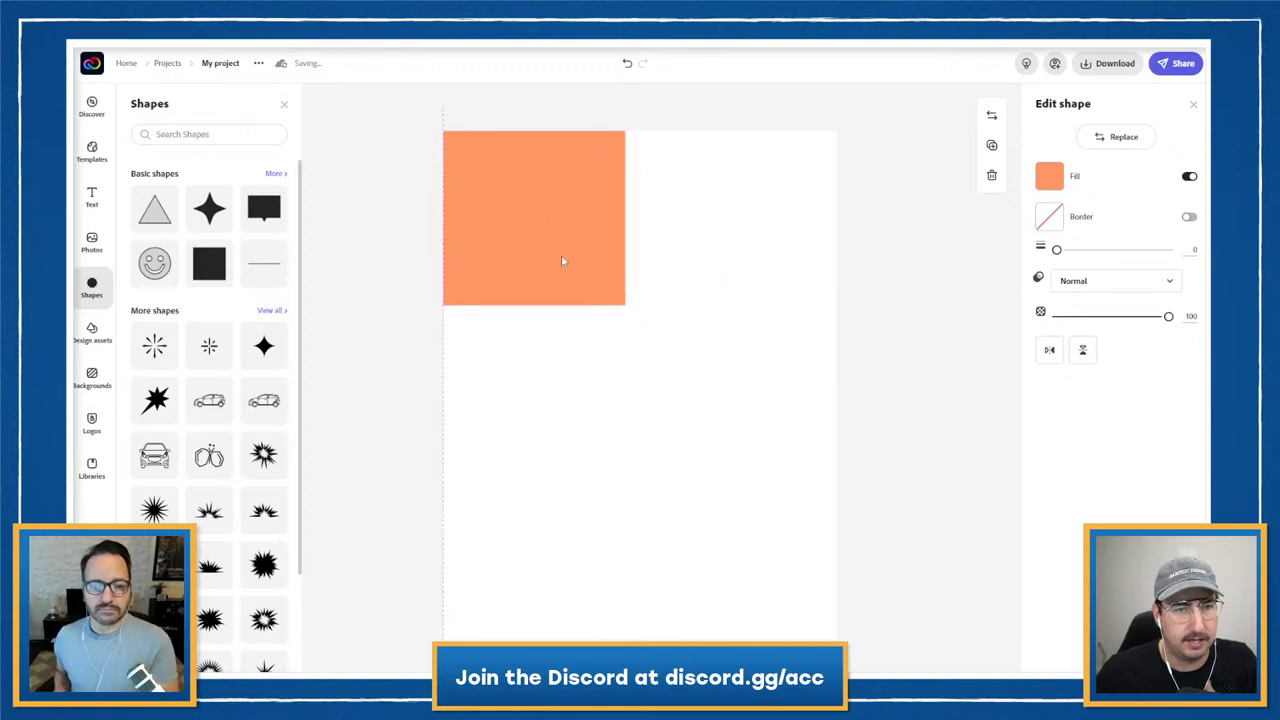
drag(537, 311, 545, 168)
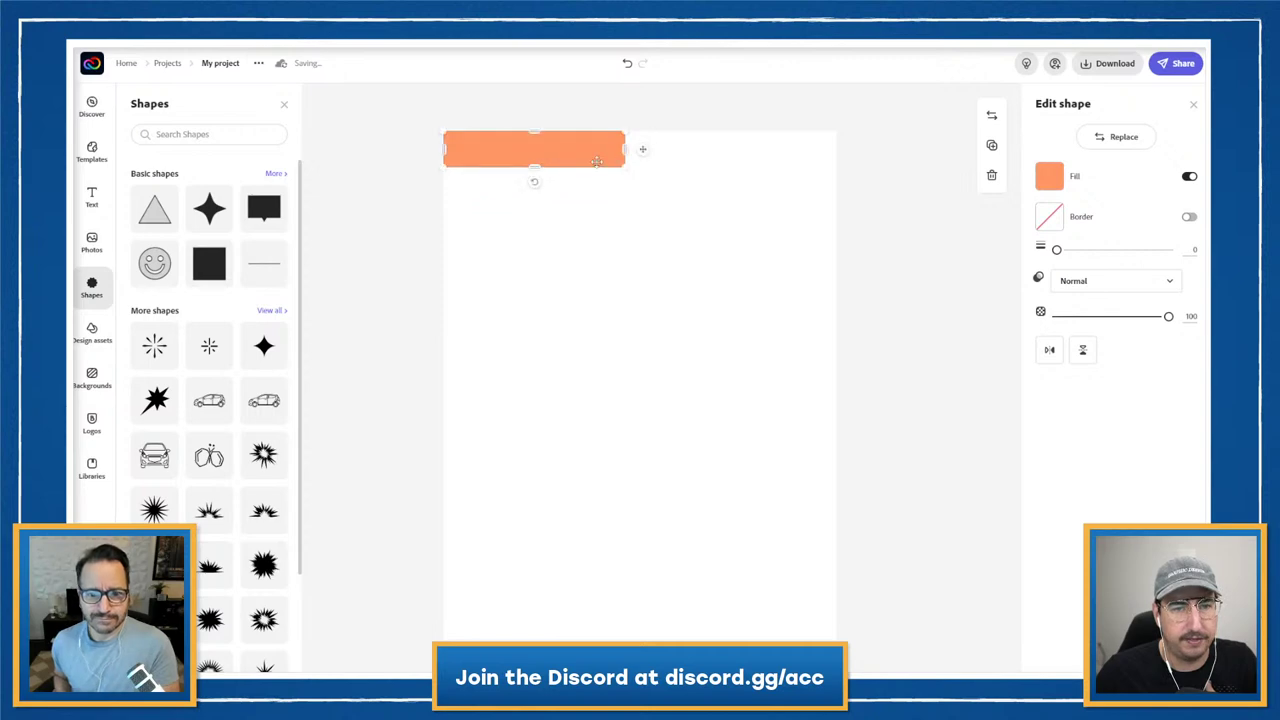
drag(625, 150, 840, 140)
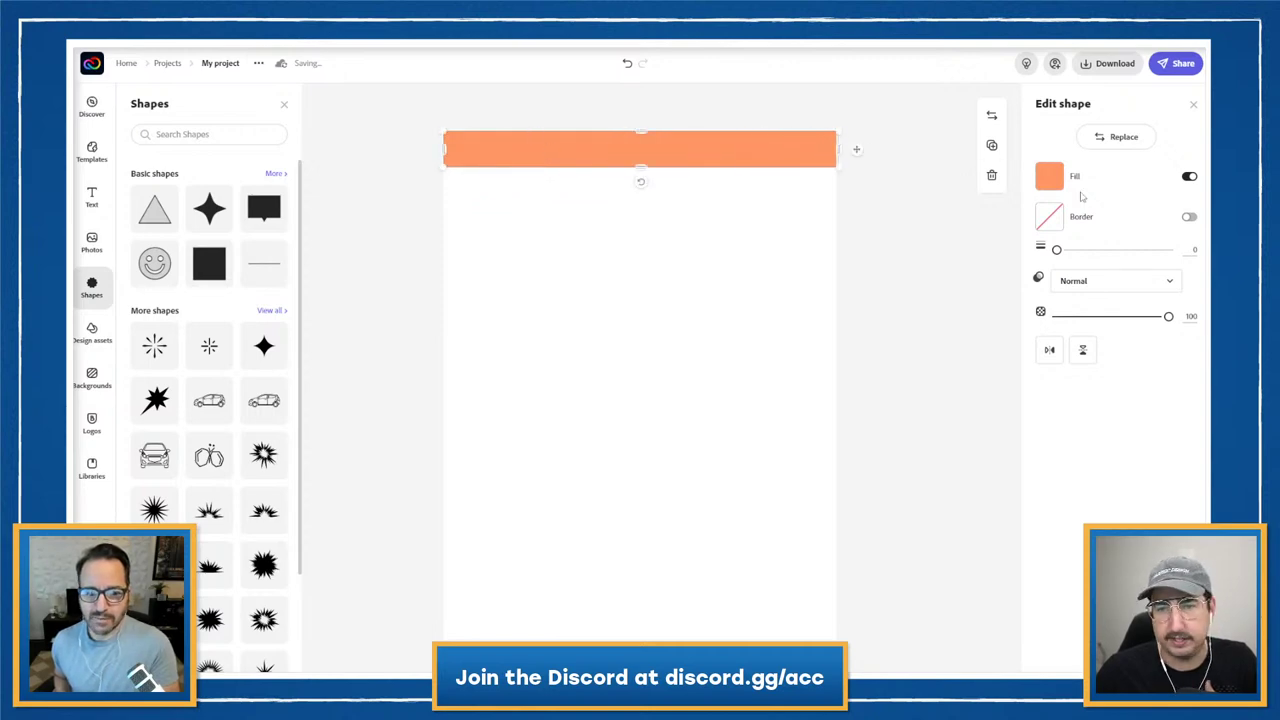
click(1049, 177)
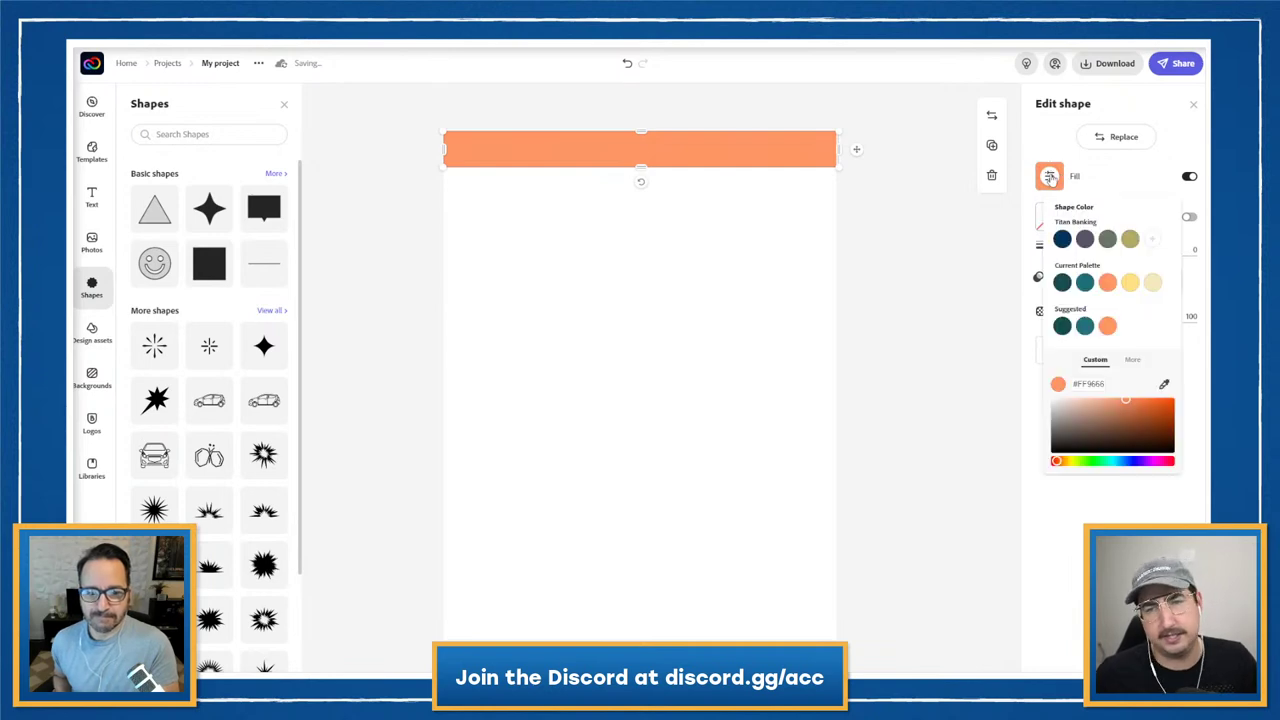
click(1062, 240)
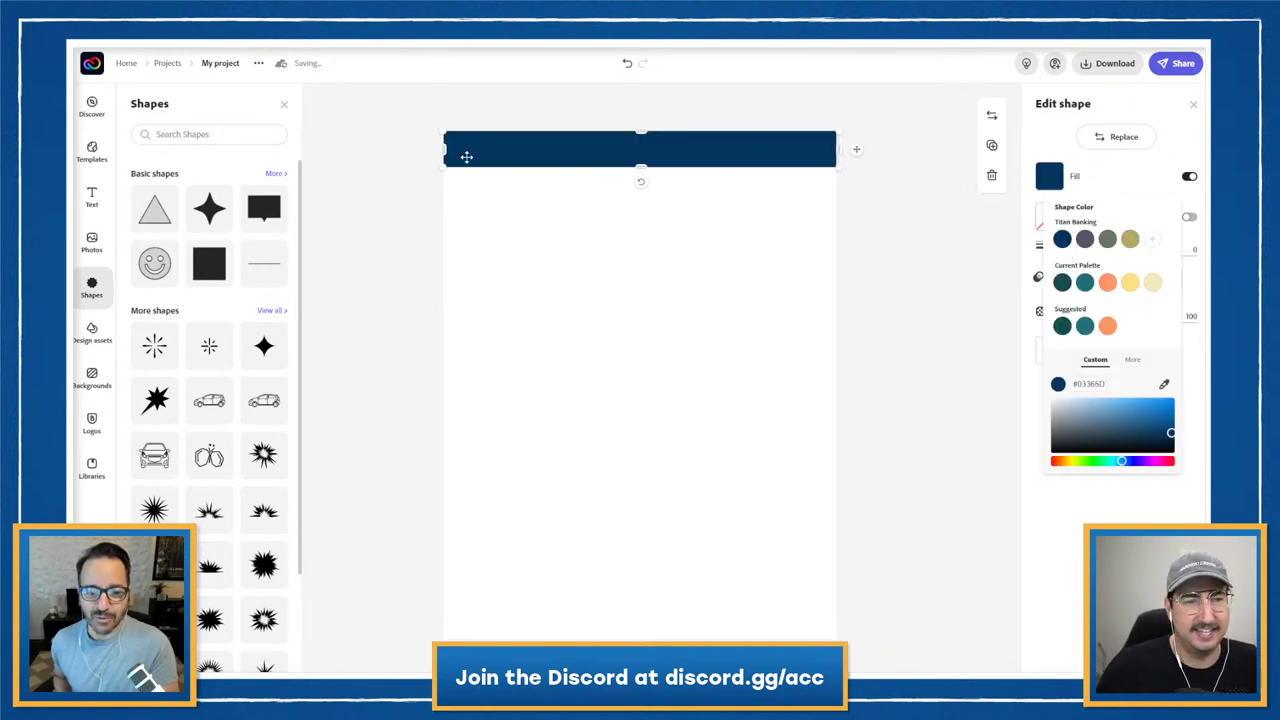
click(440, 148)
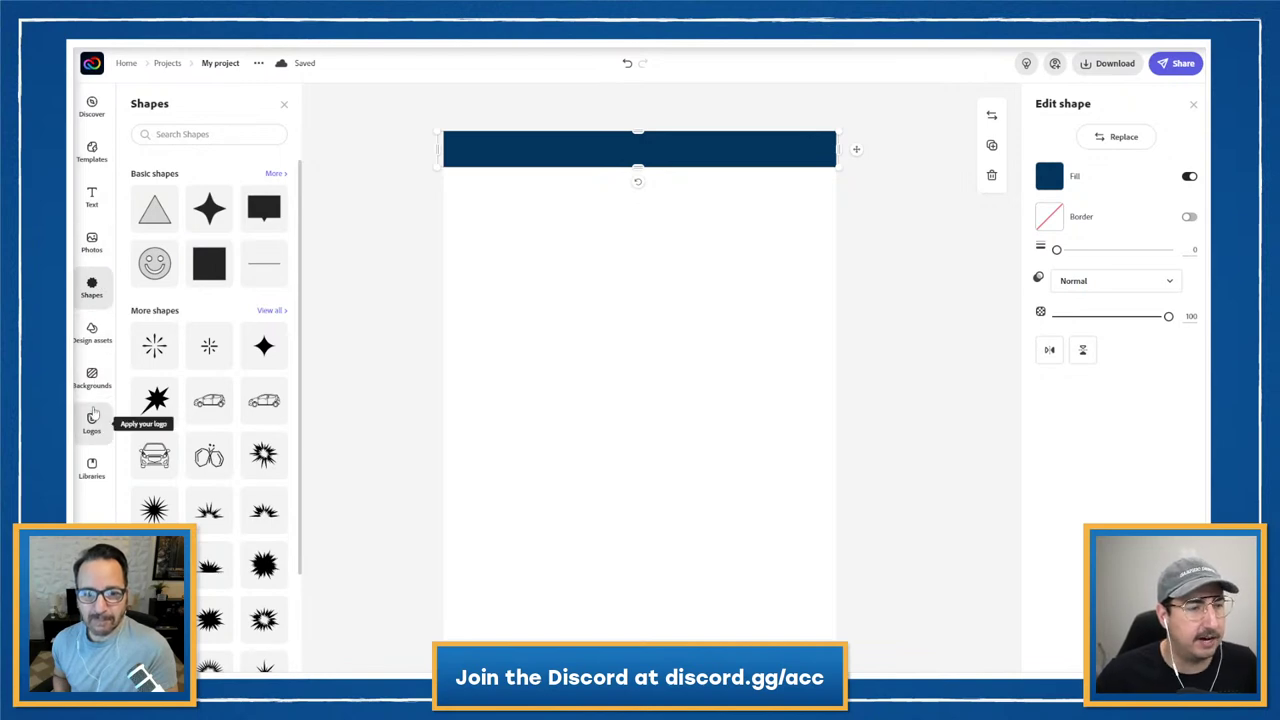
- Add the TITAN wordmark from the library and turn it white with a white-white Duotone filter
click(92, 466)
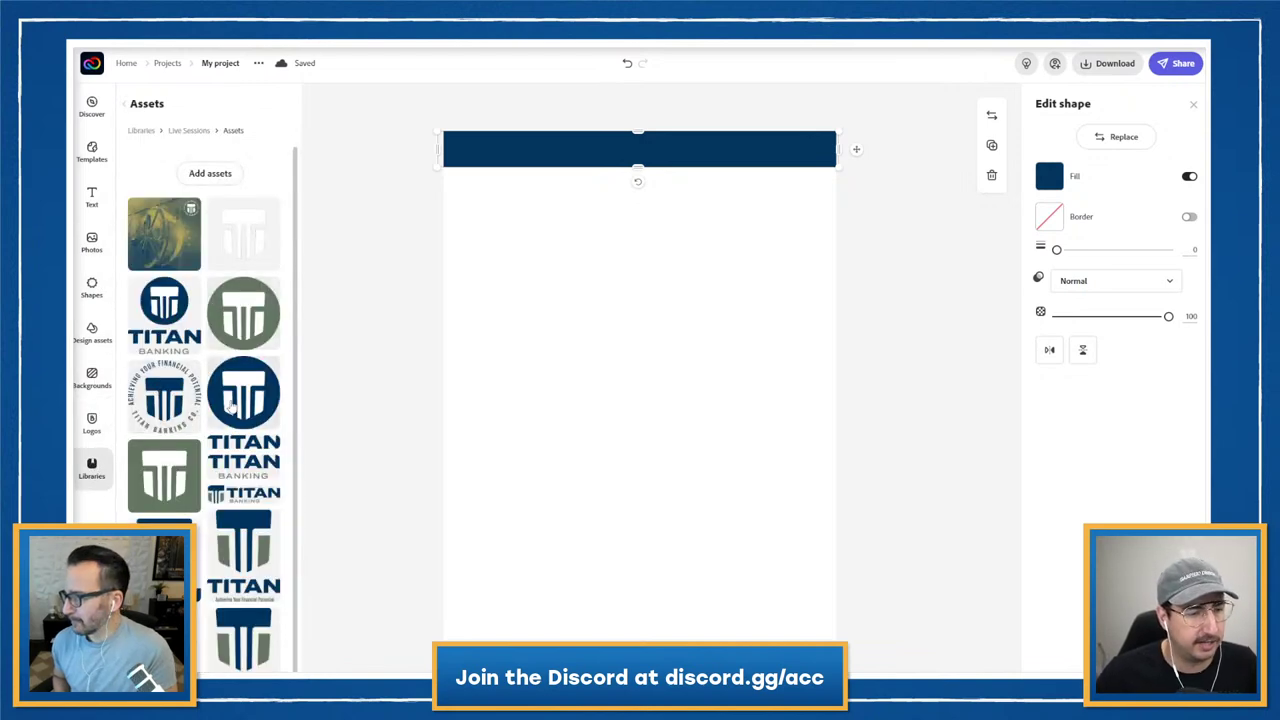
scroll(231, 408, down, 1)
click(248, 422)
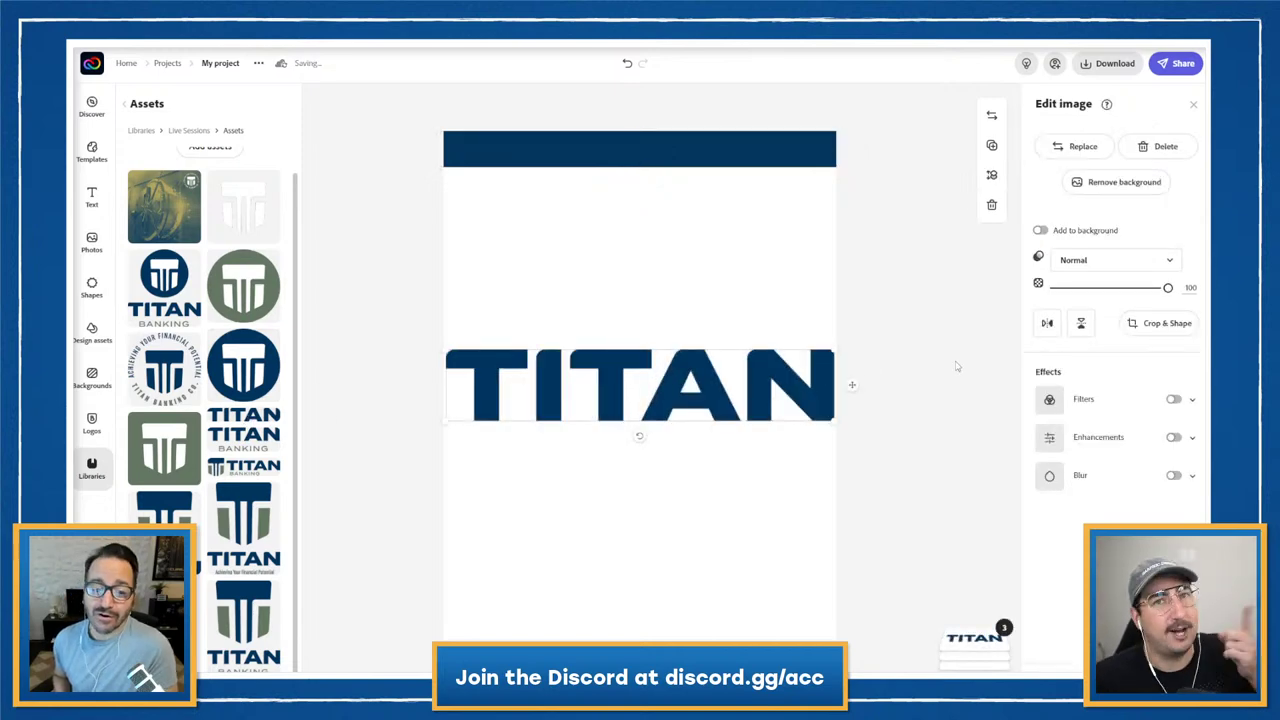
click(1173, 399)
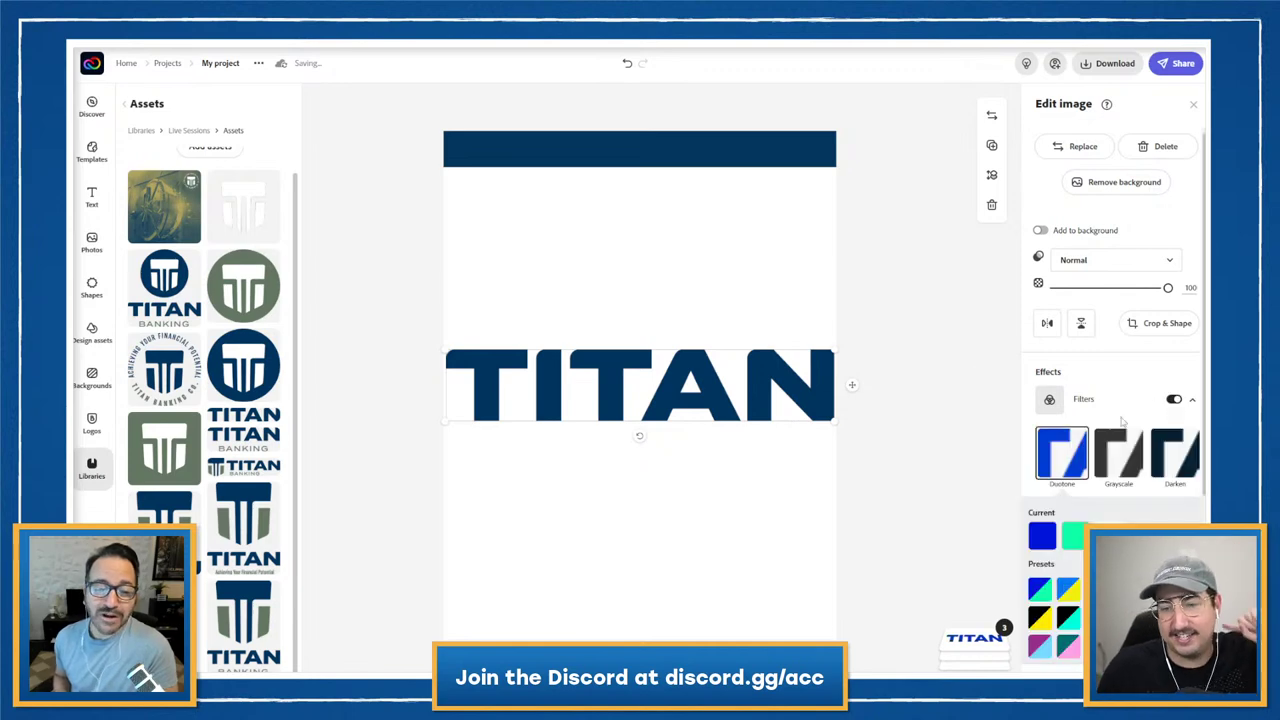
click(1040, 540)
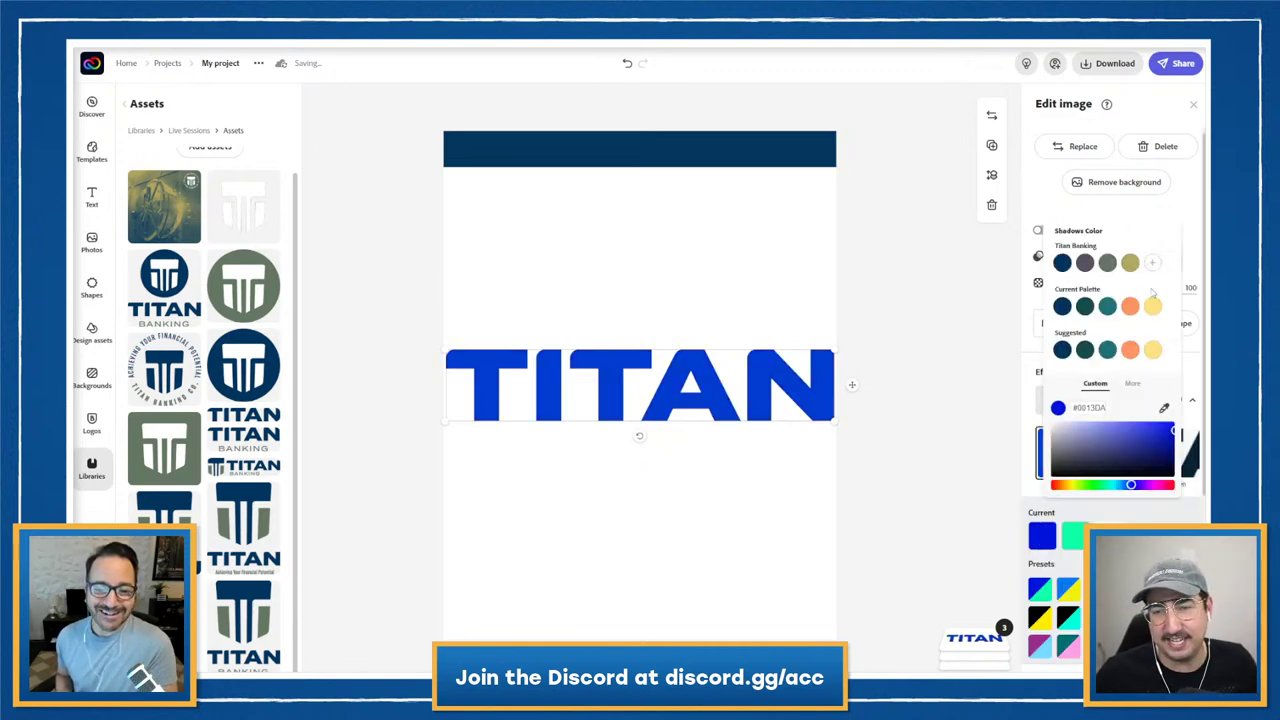
click(1052, 424)
click(1065, 543)
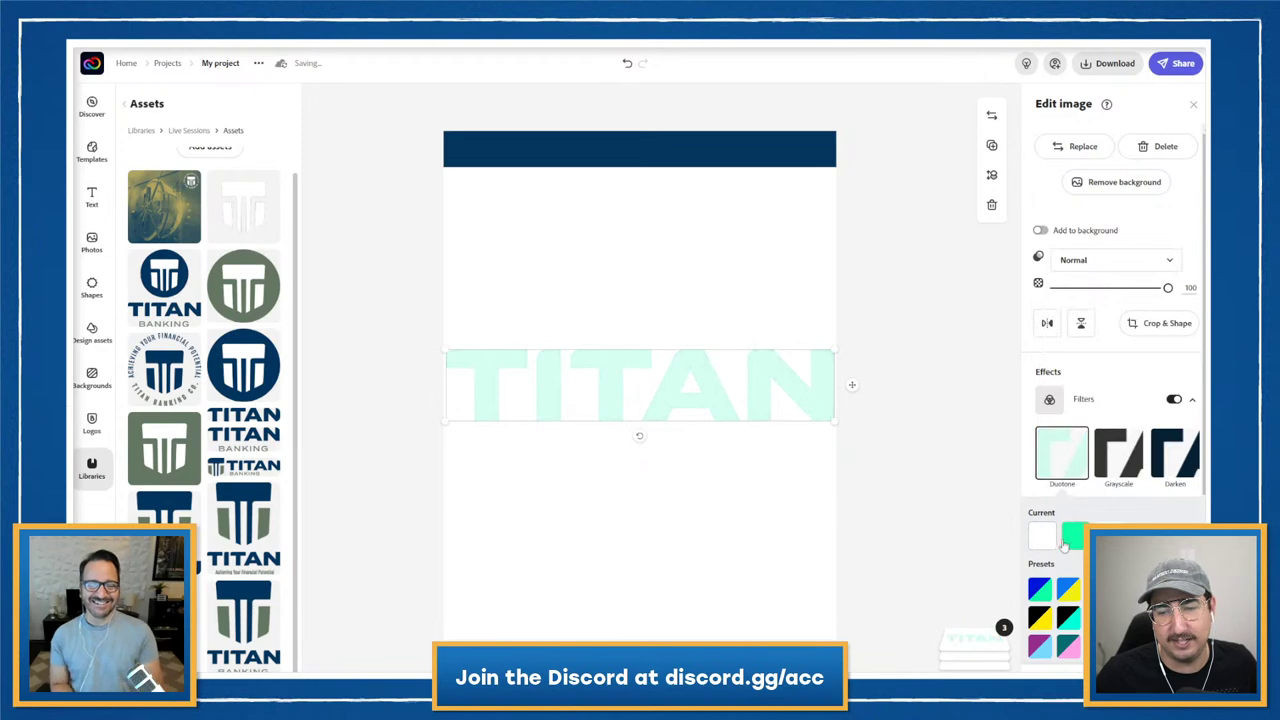
click(1065, 543)
click(1052, 418)
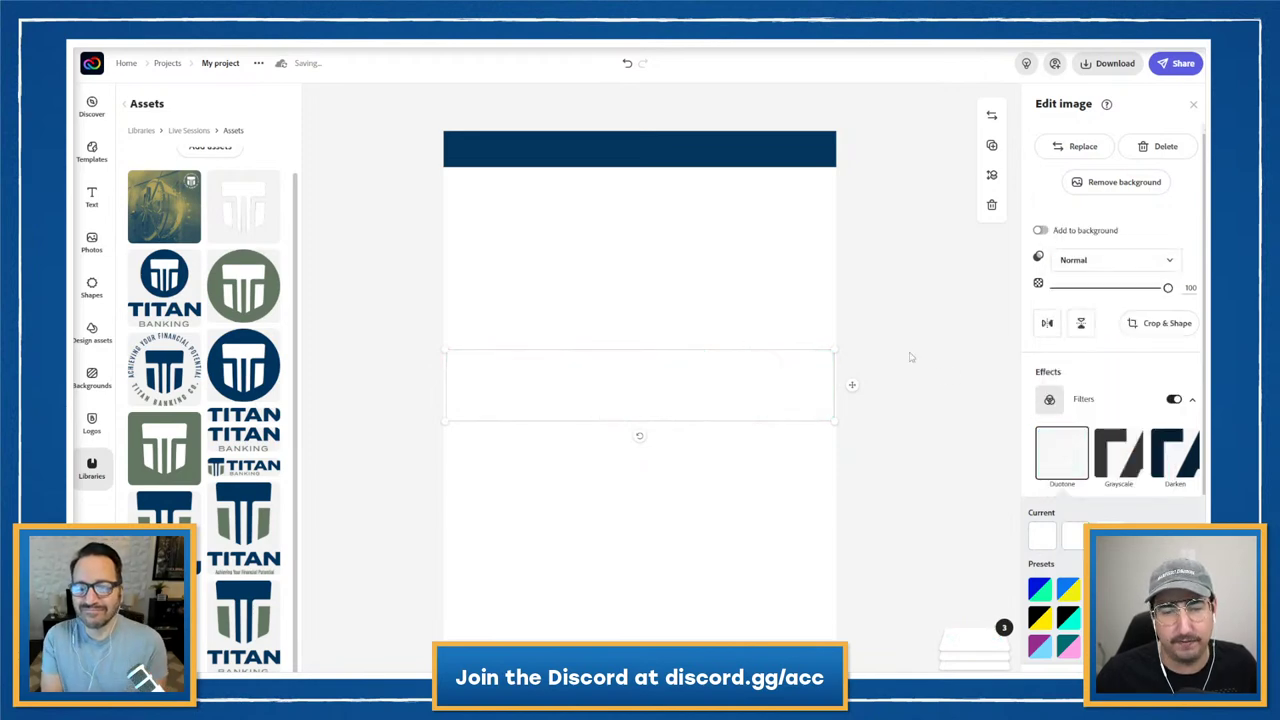
- Shrink the white wordmark and place it at the left of the navy header bar
drag(833, 351, 652, 397)
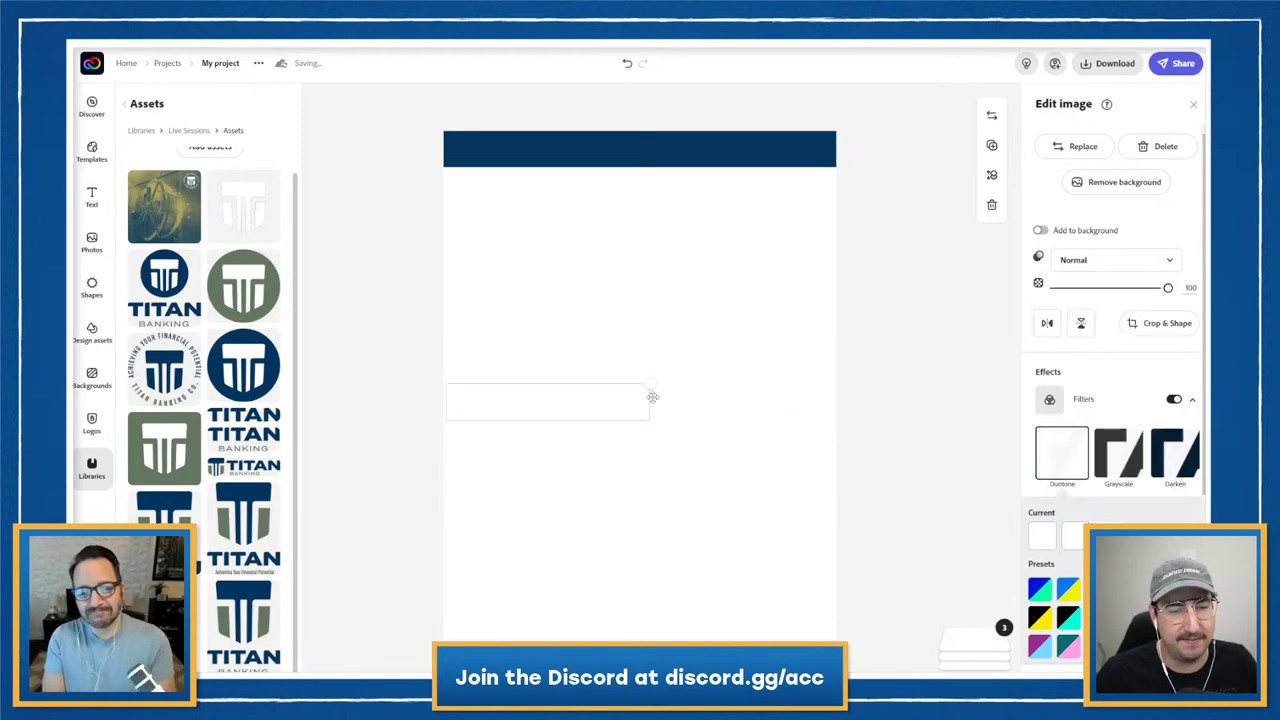
drag(568, 408, 497, 151)
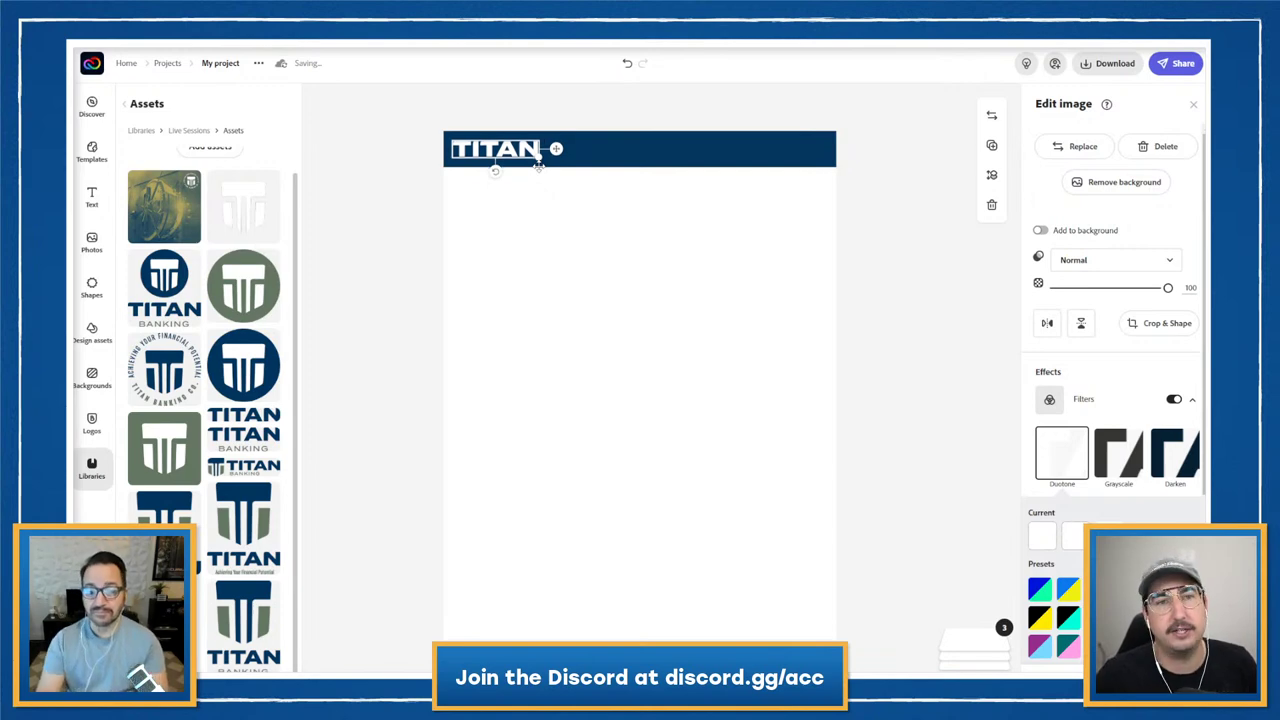
click(649, 345)
click(378, 292)
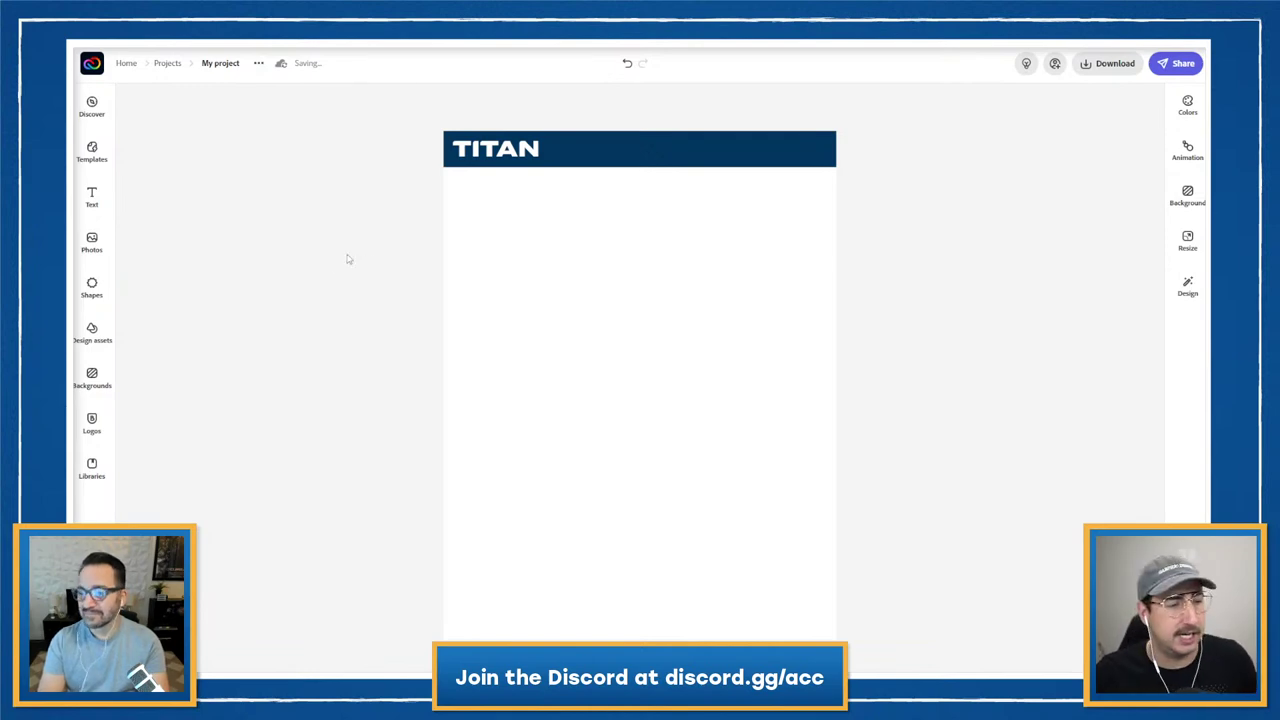
- Add a new text box reading 'STYLE GUIDE AND BRAND STANDARDS'
click(92, 468)
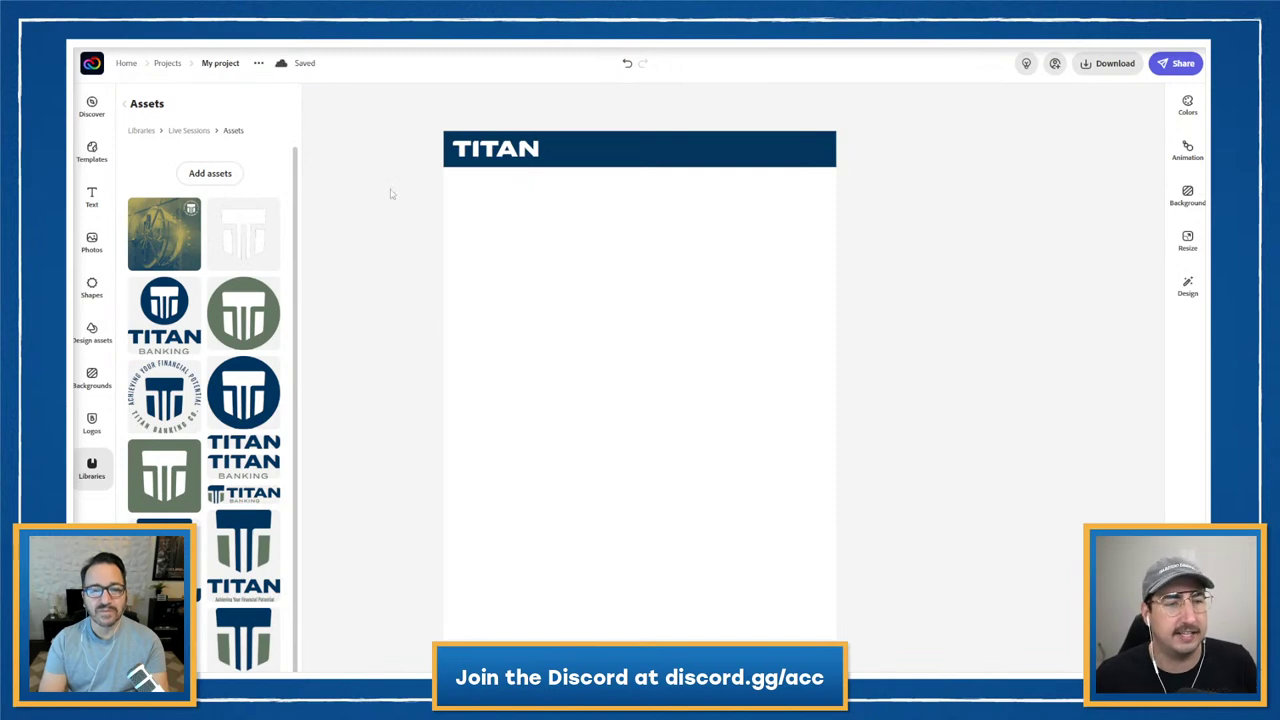
click(91, 196)
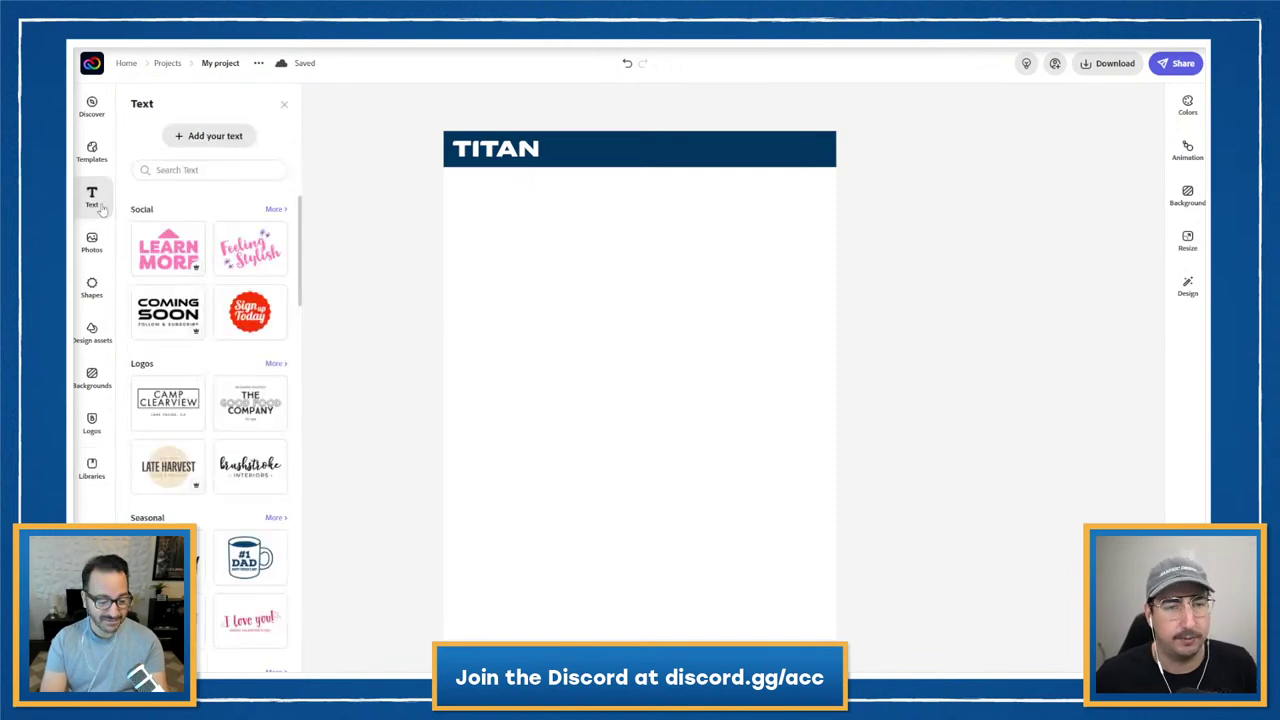
click(215, 136)
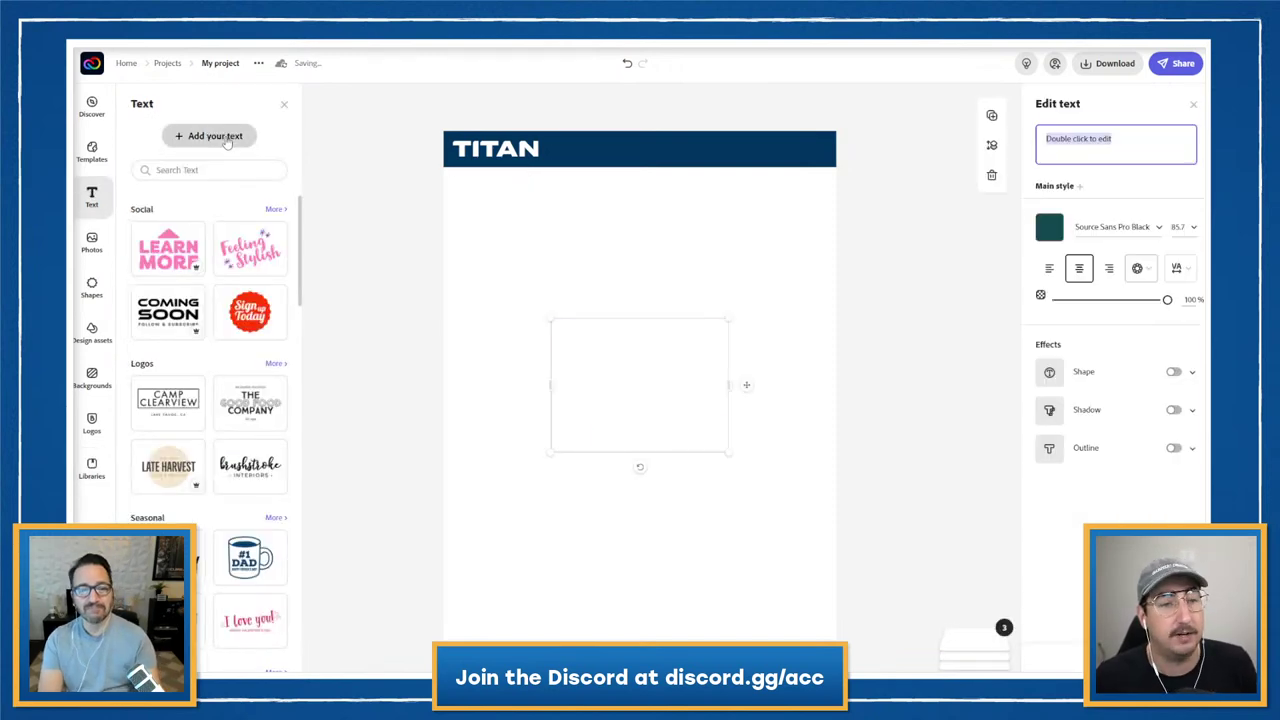
triple_click(1107, 140)
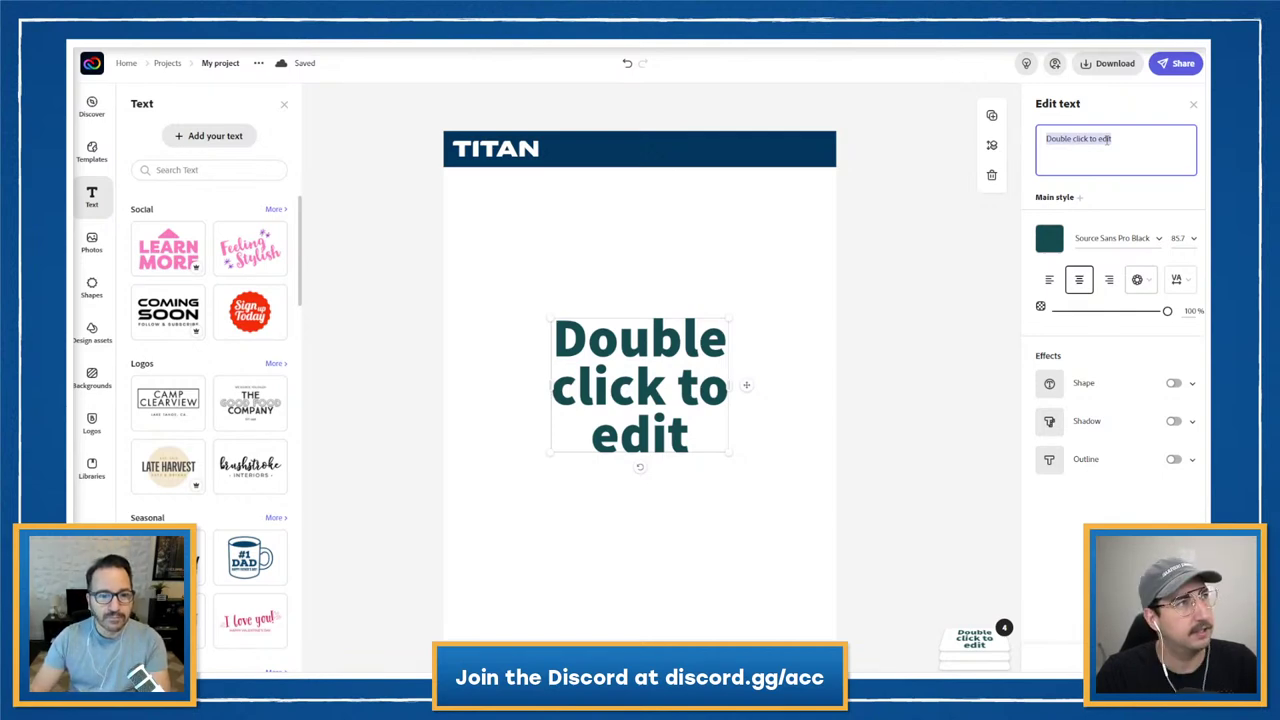
text(Sty)
key(BackSpace)
key(BackSpace)
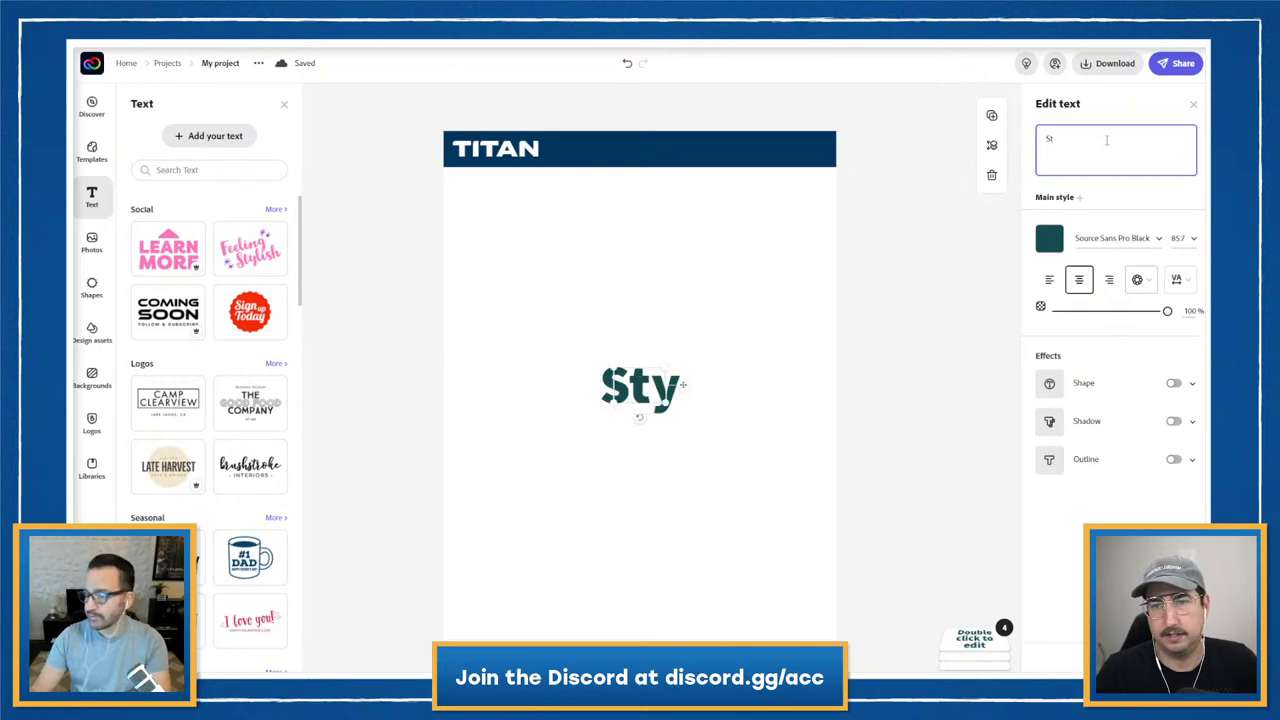
text(TYLE GUIDE A)
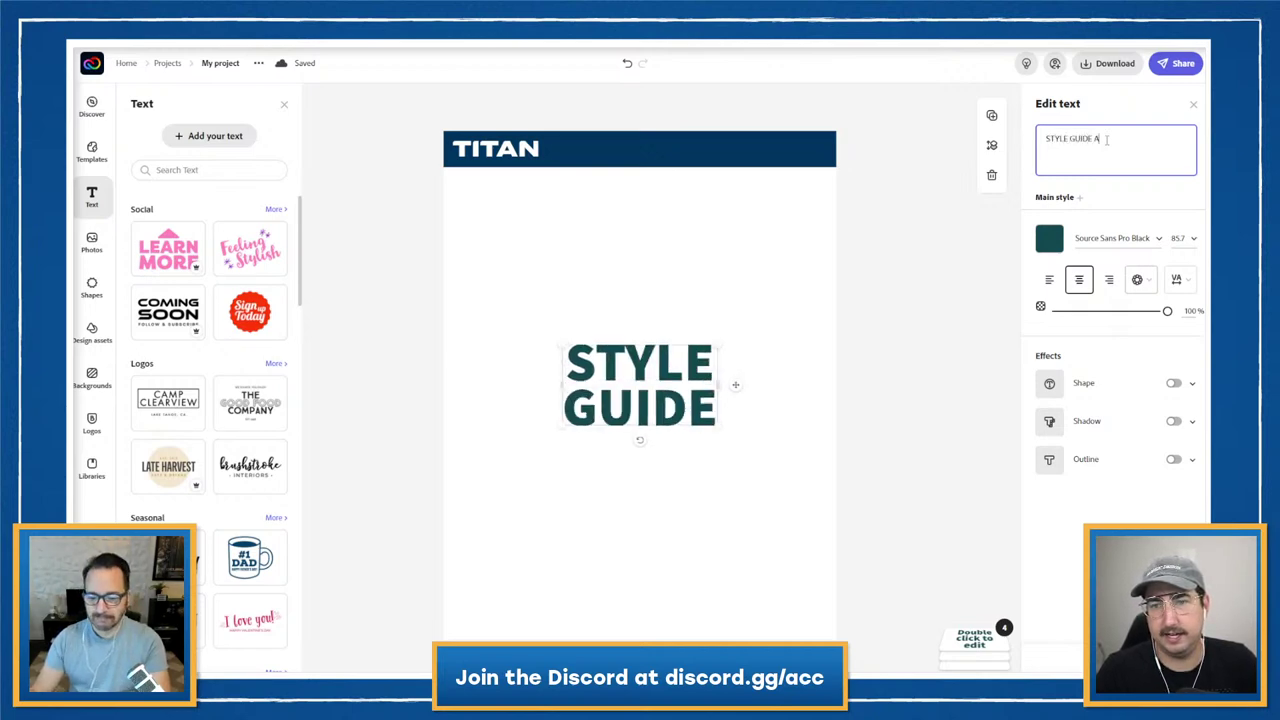
text(ND BRAND STANDARDS)
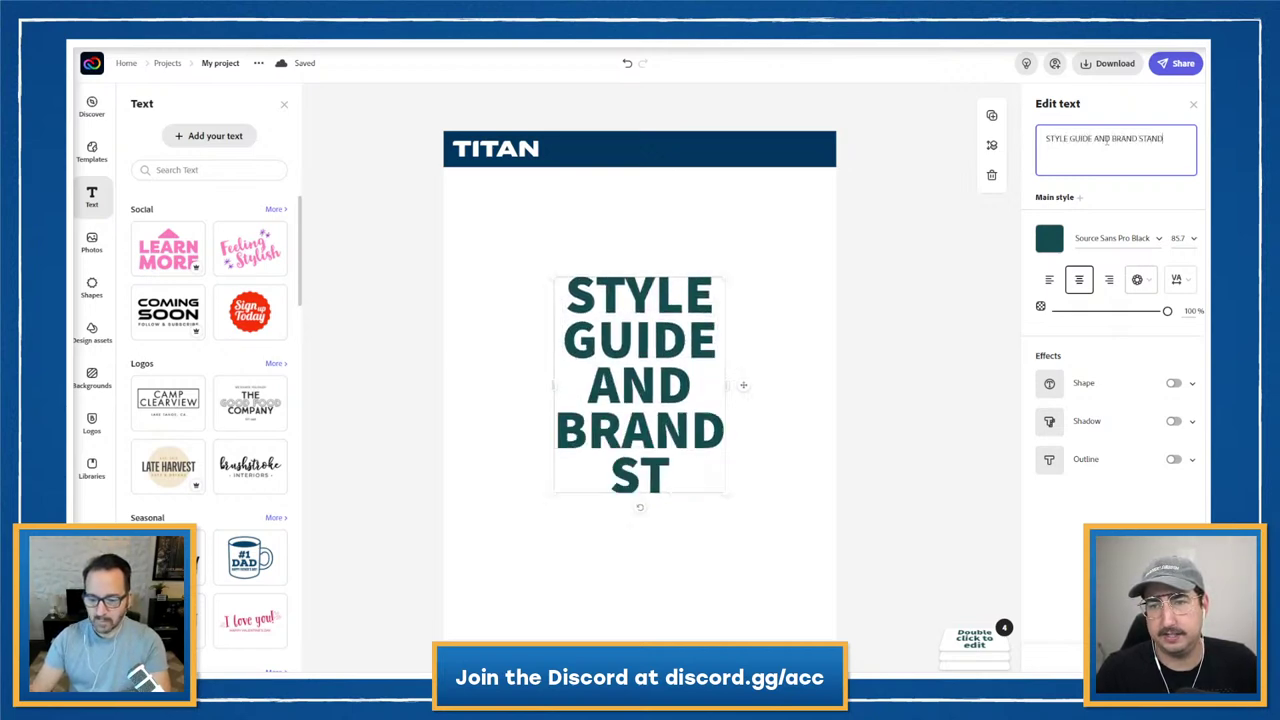
- Set the subtitle font to Proxima Nova Regular and its colour to white
click(1158, 240)
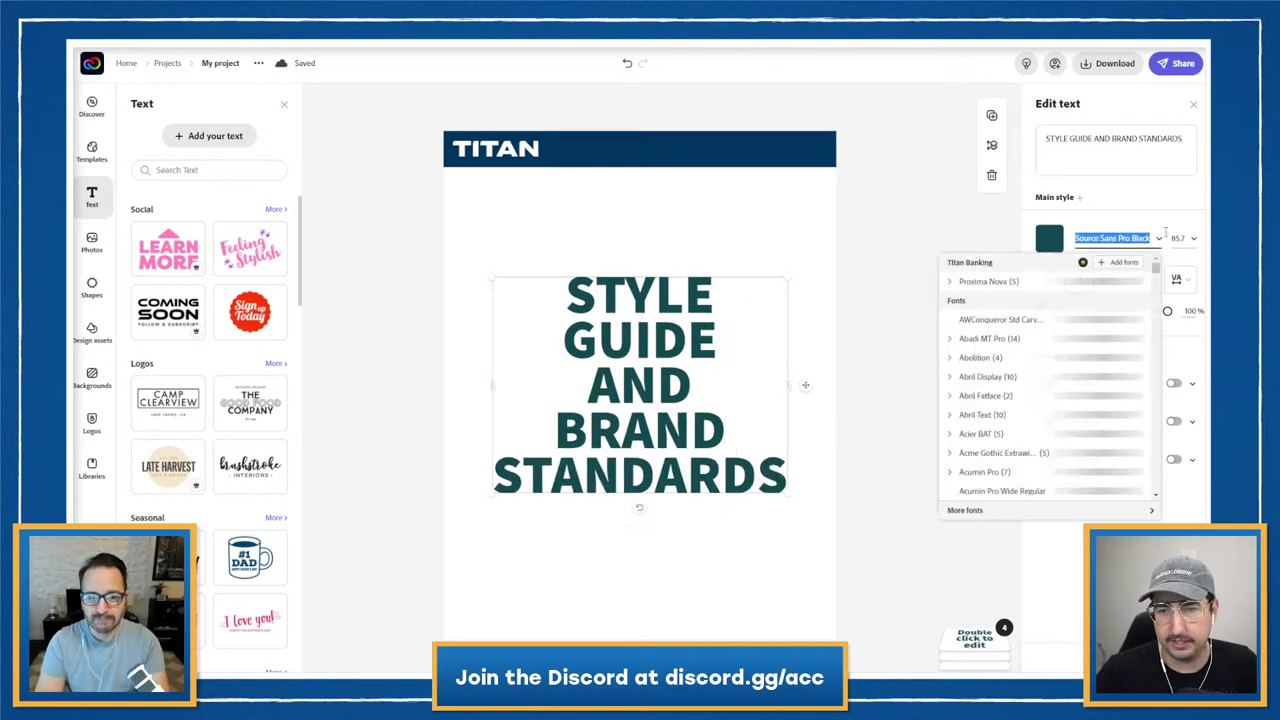
click(1006, 272)
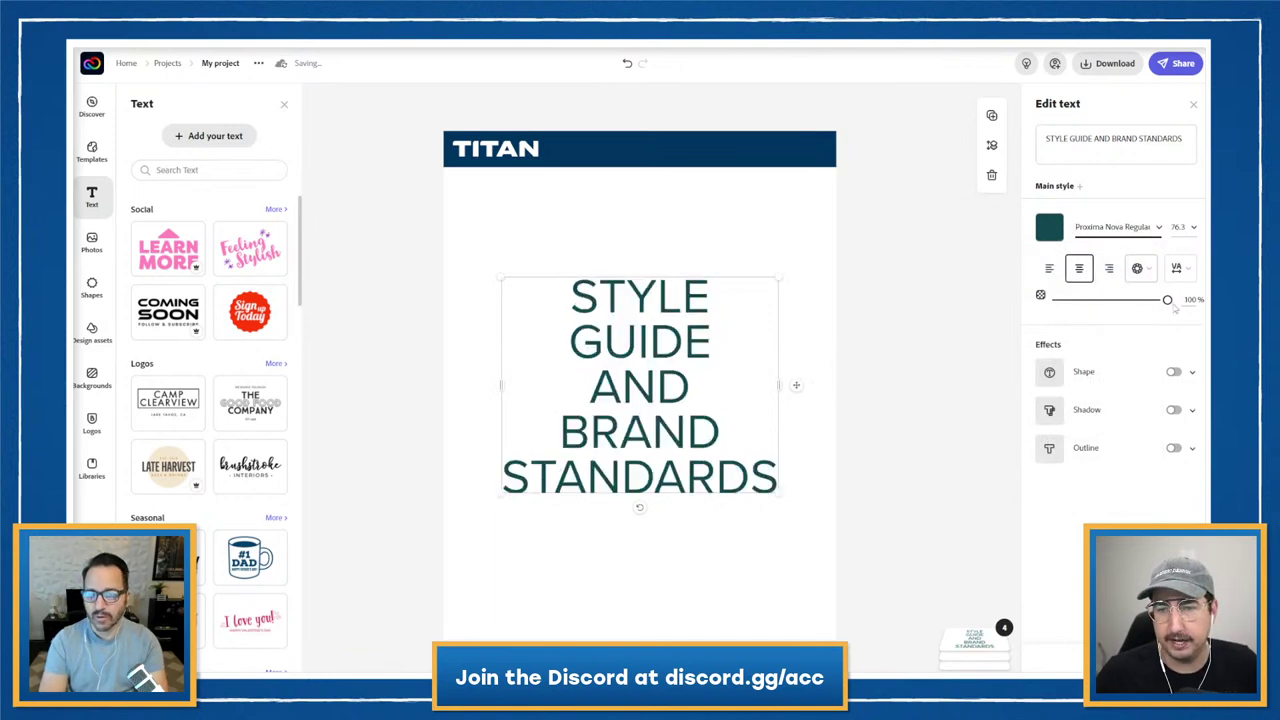
click(1049, 227)
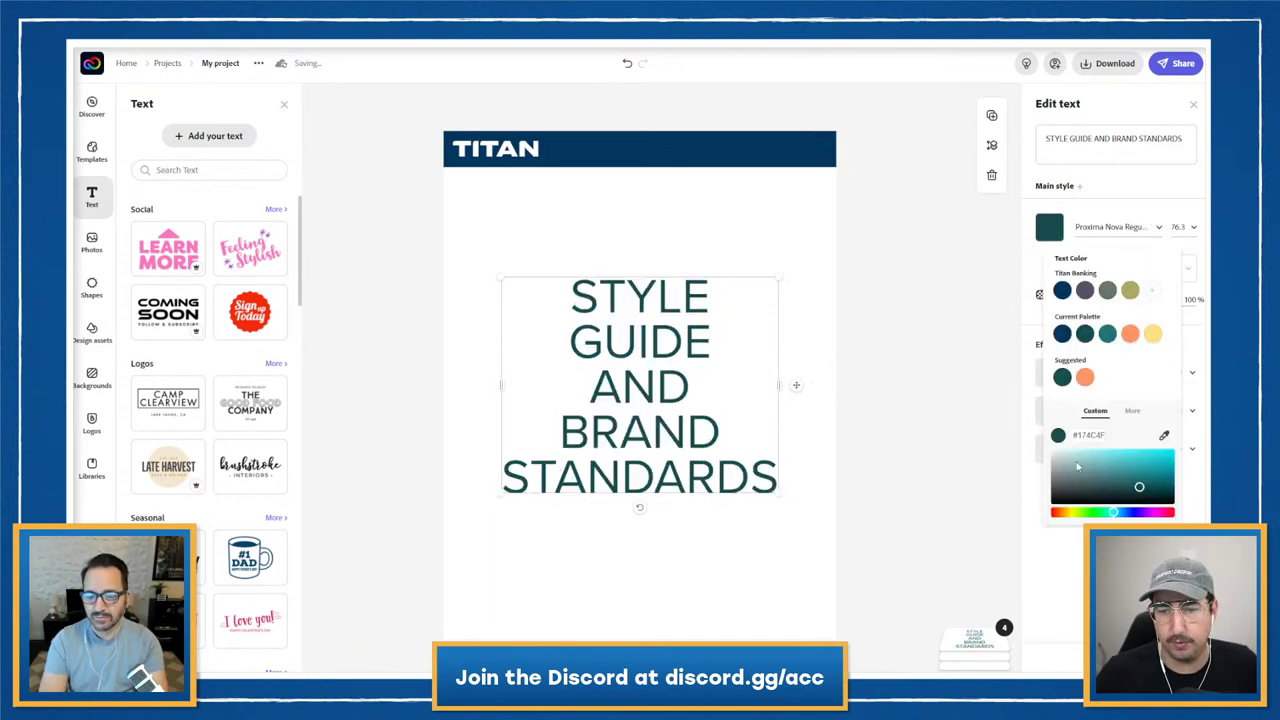
drag(1075, 466, 1050, 450)
click(580, 335)
- Resize the subtitle to size 18 and position it beside TITAN in the navy header
drag(580, 335, 612, 215)
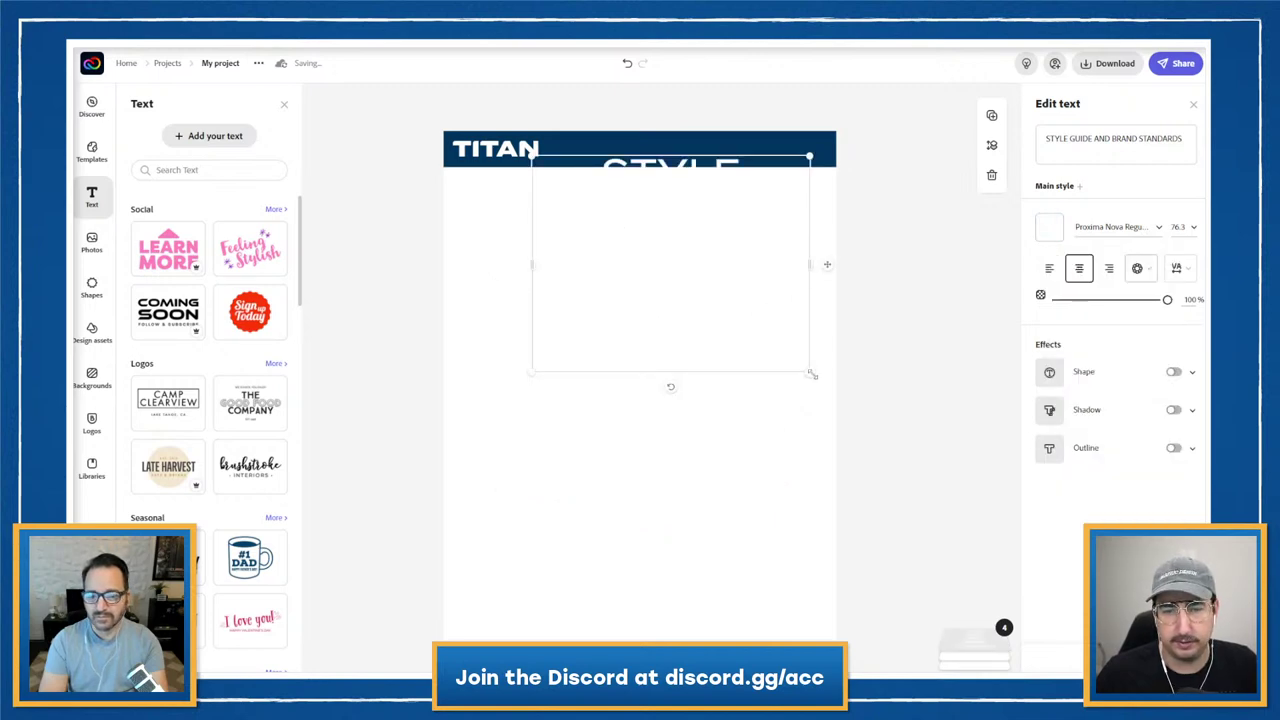
drag(811, 371, 820, 168)
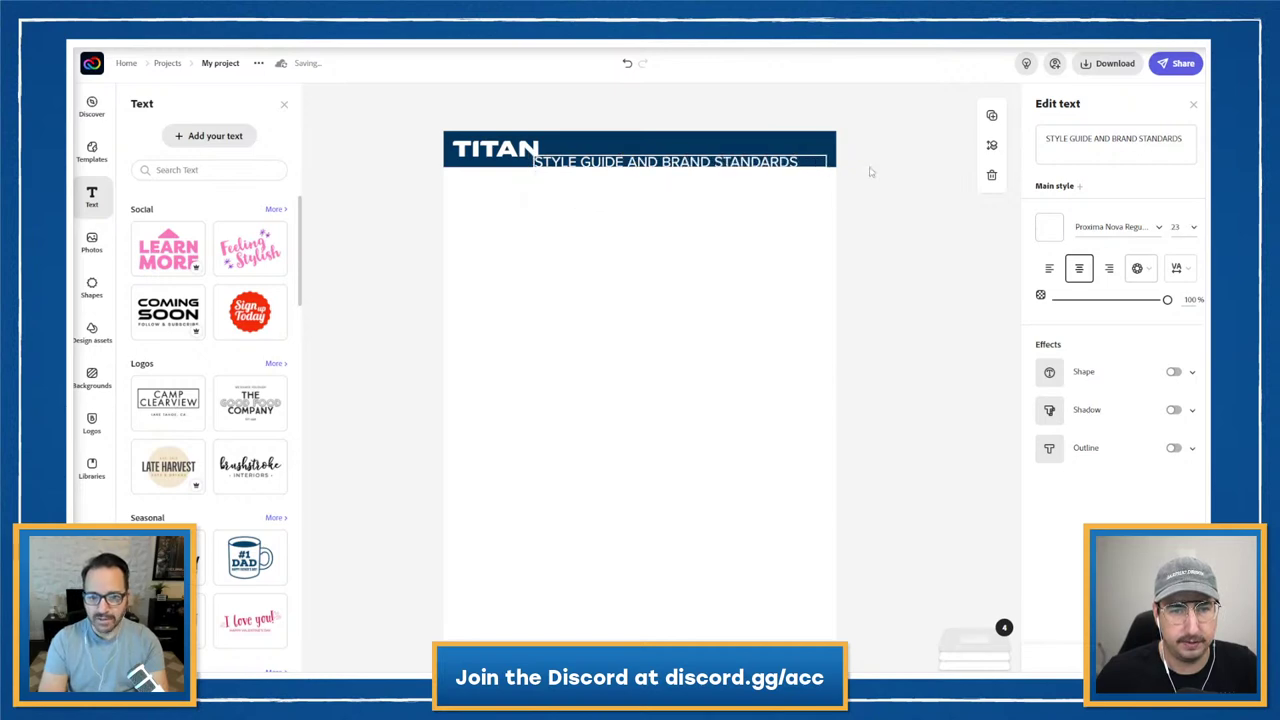
drag(622, 161, 629, 150)
click(1175, 228)
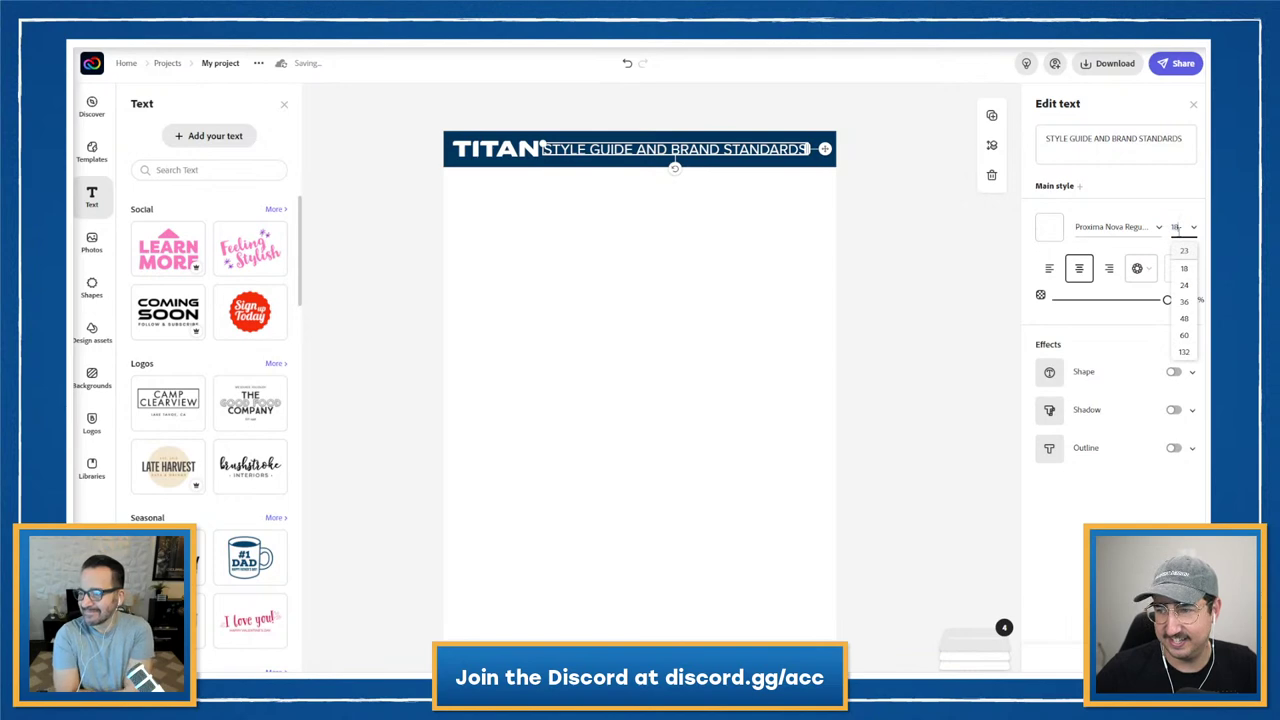
text(18)
key(Return)
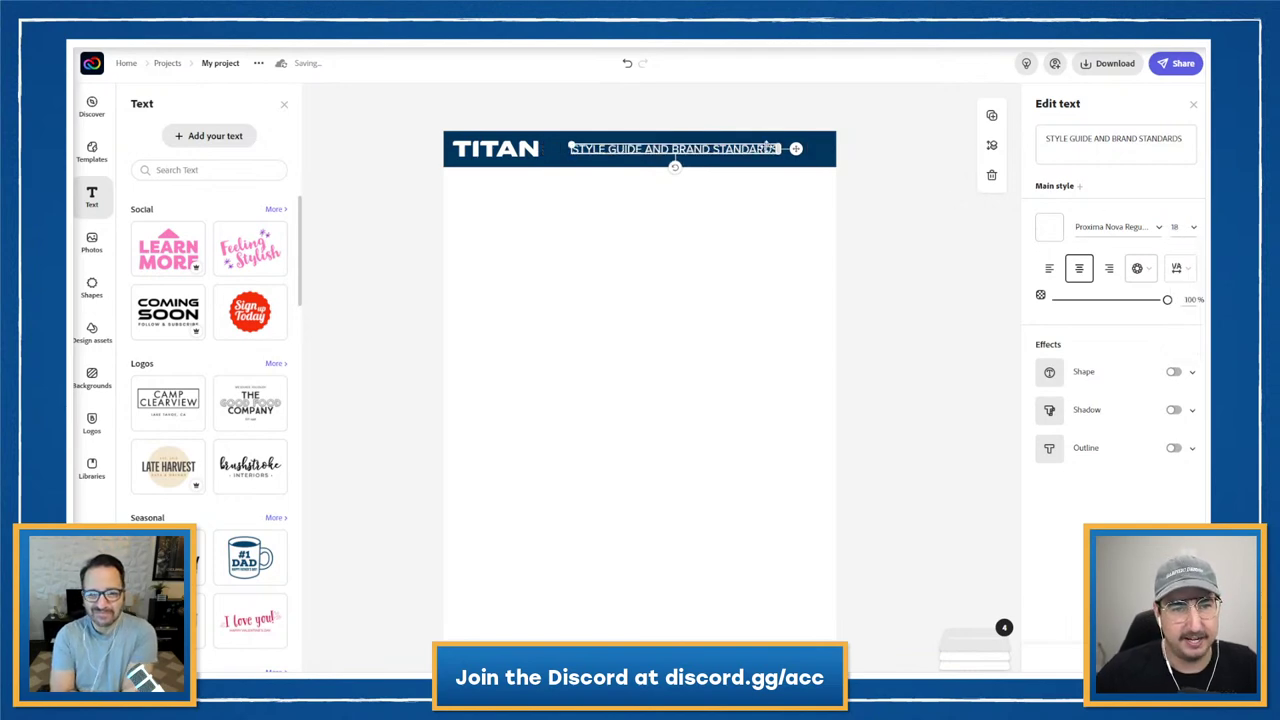
key(shift+Left)
key(shift+Left)
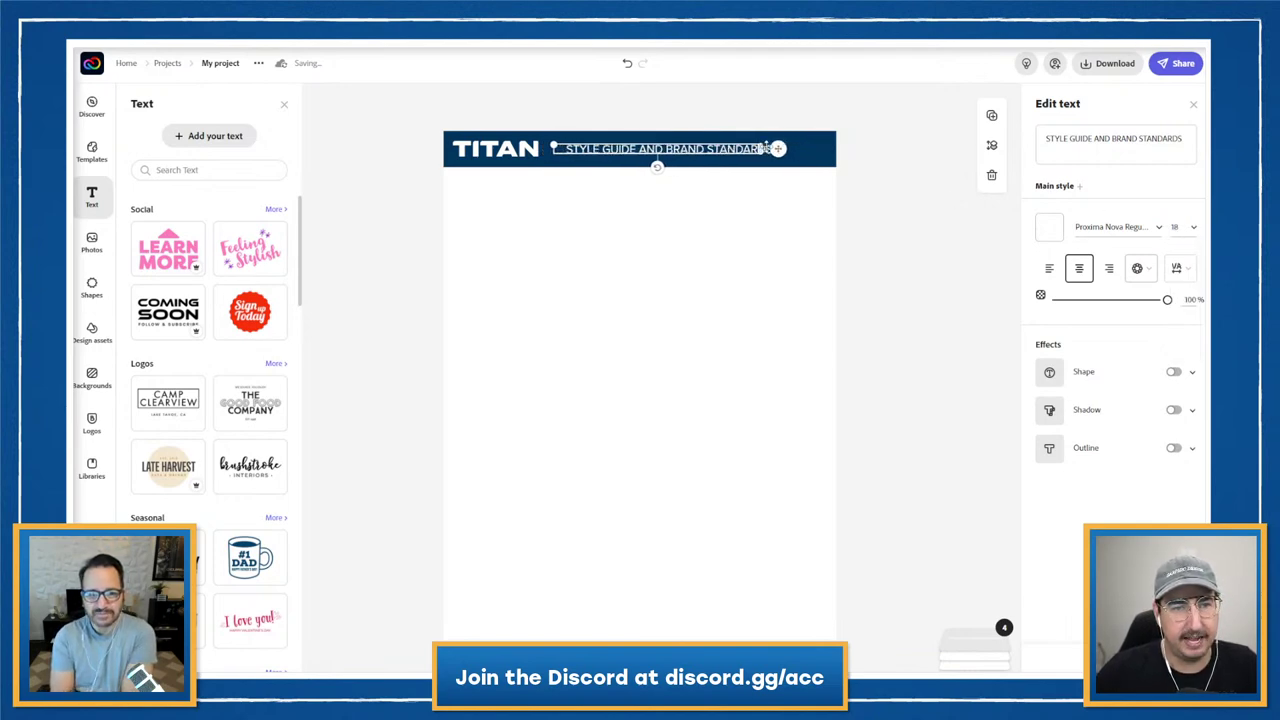
key(shift+Left)
key(shift+Left)
- Add the white Titan logo from the library assets to the page
click(757, 345)
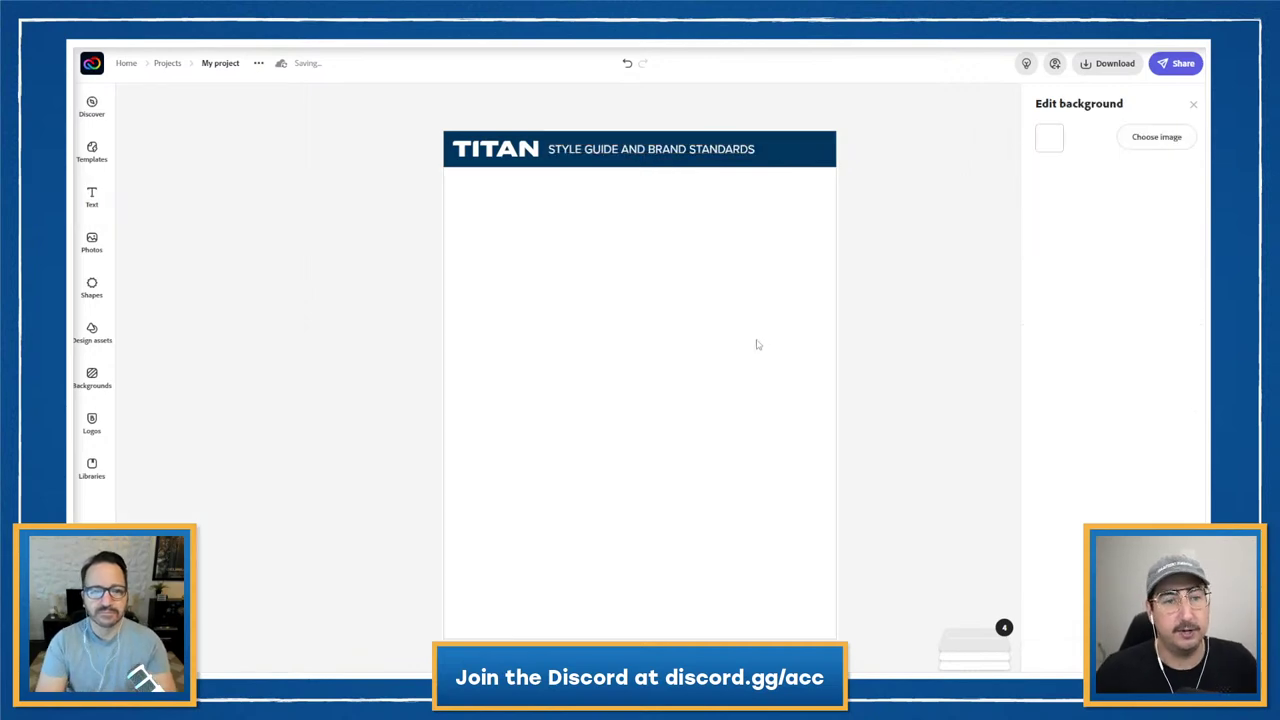
click(966, 292)
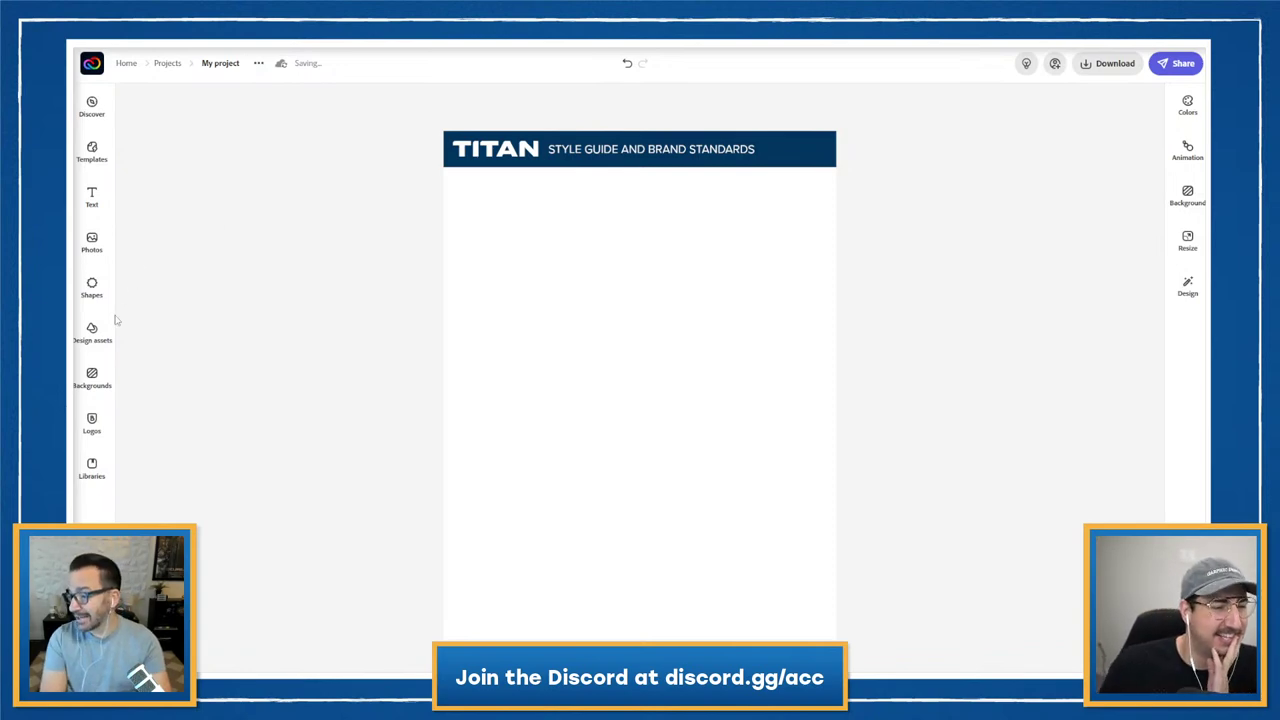
click(91, 468)
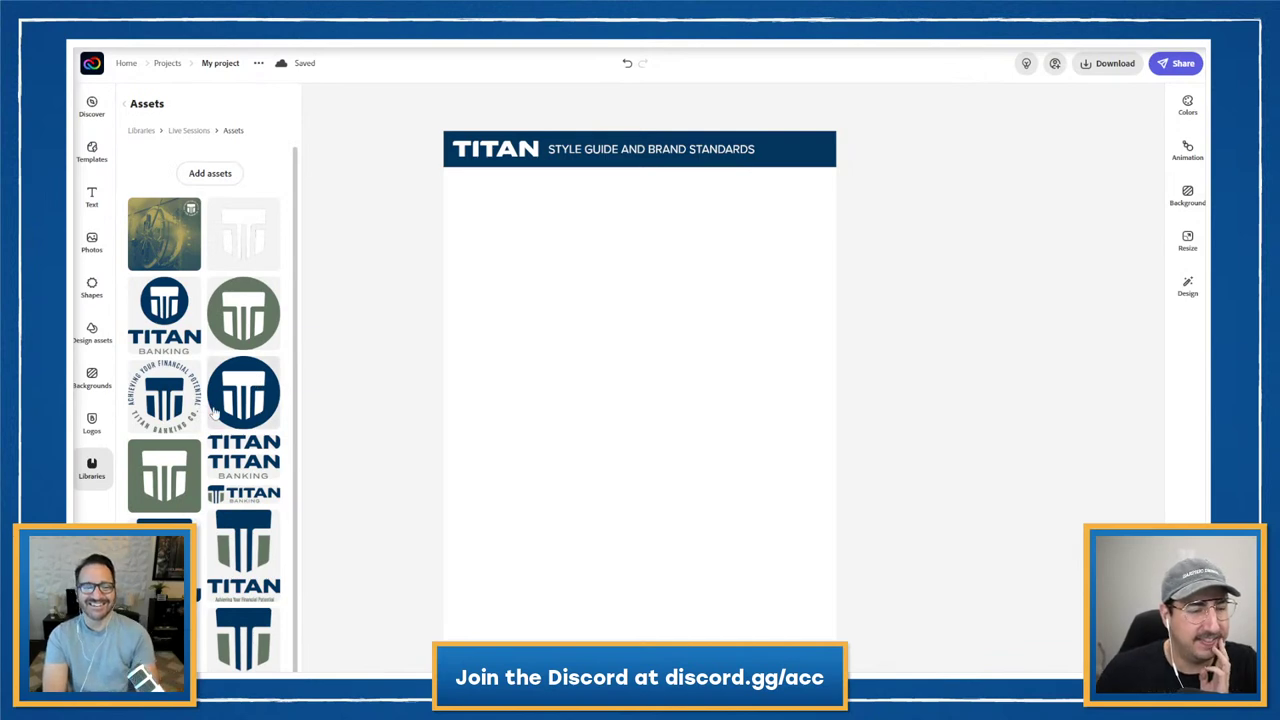
click(241, 236)
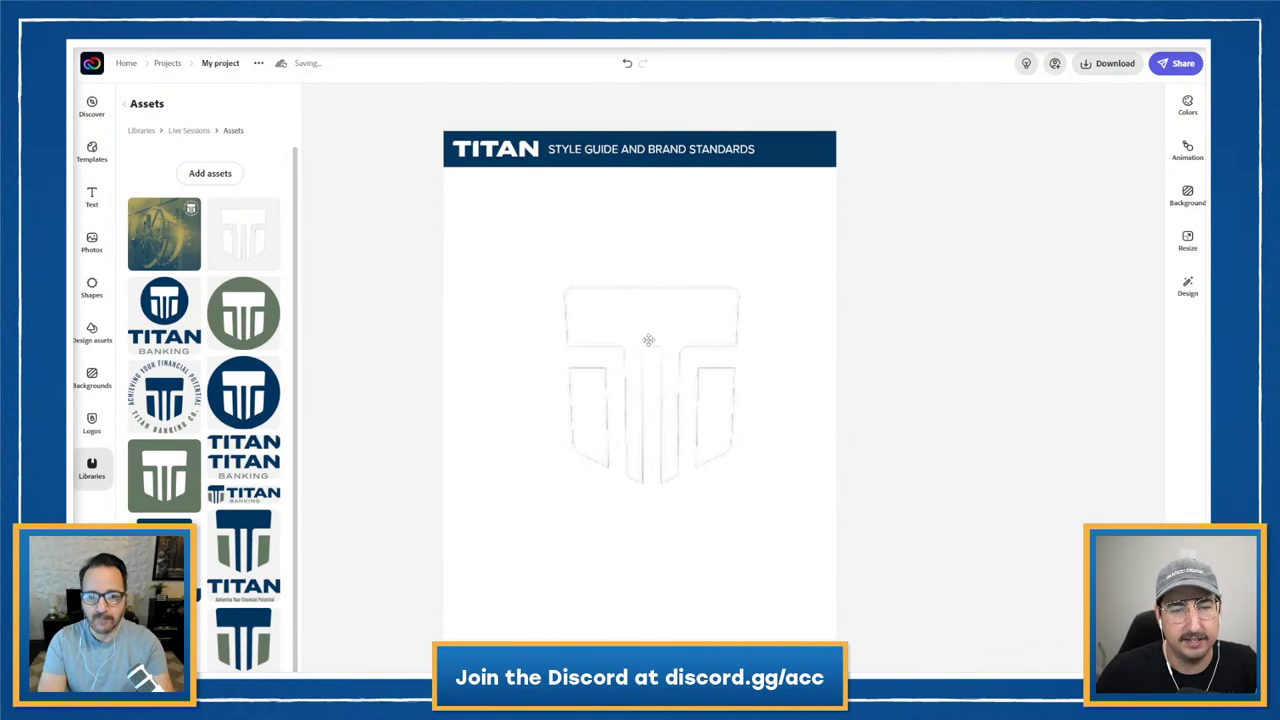
- Apply a Duotone filter to the logo with light grey shadows and highlights
click(1174, 399)
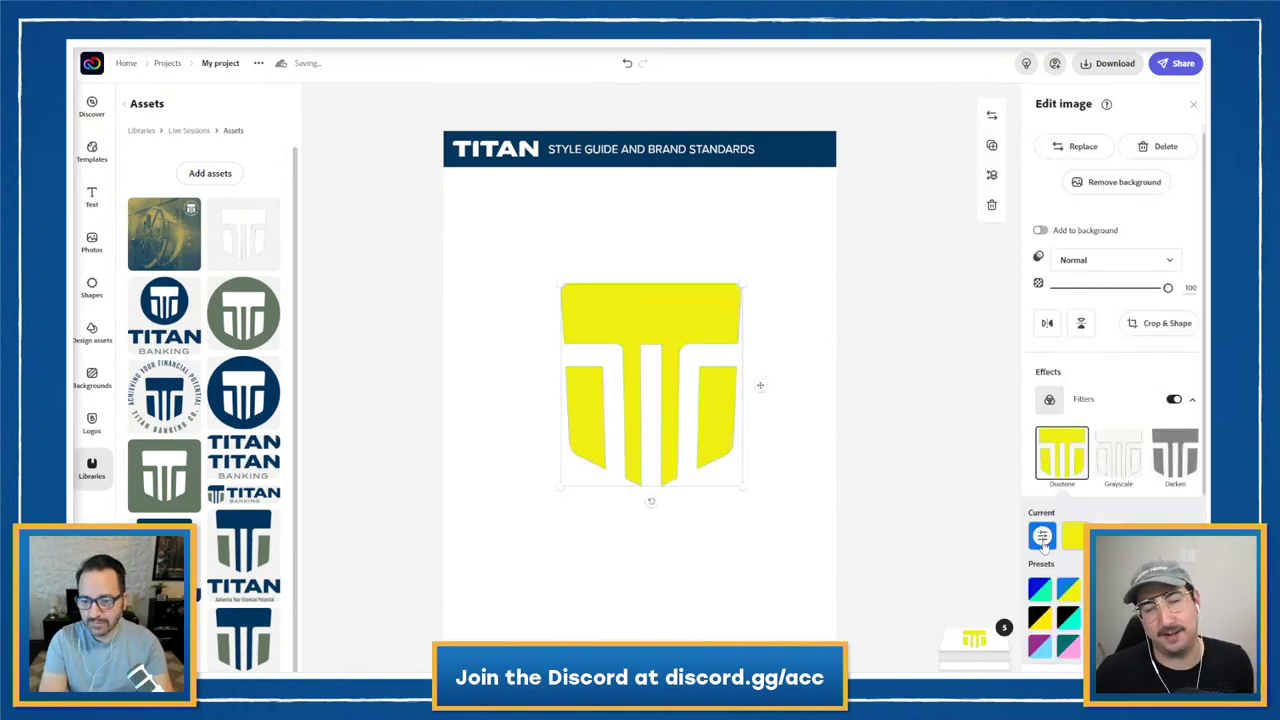
click(1042, 537)
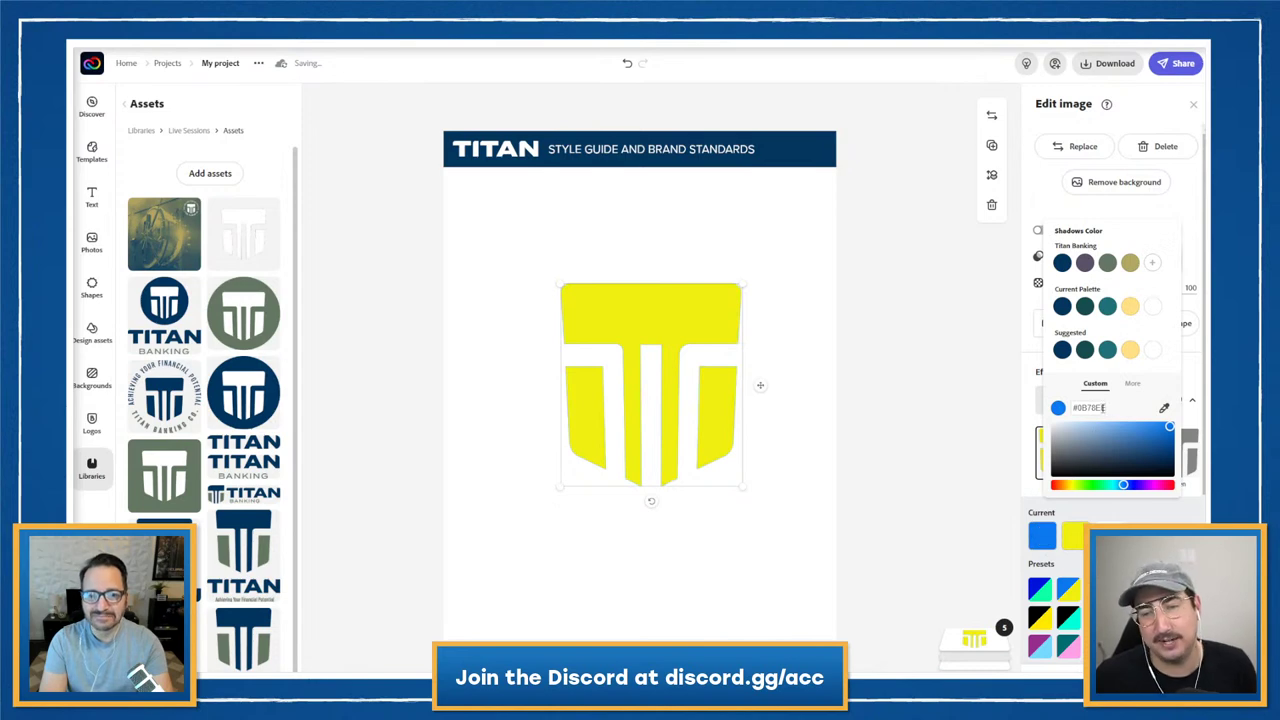
click(1052, 438)
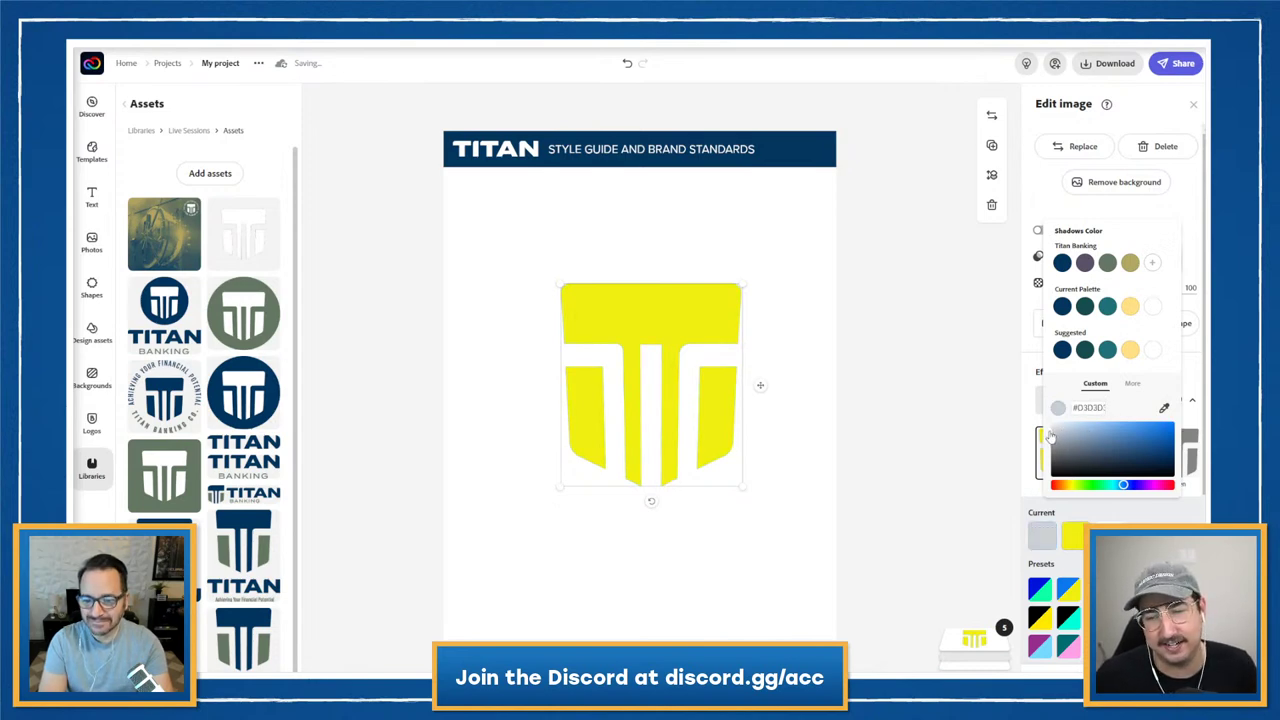
click(1092, 412)
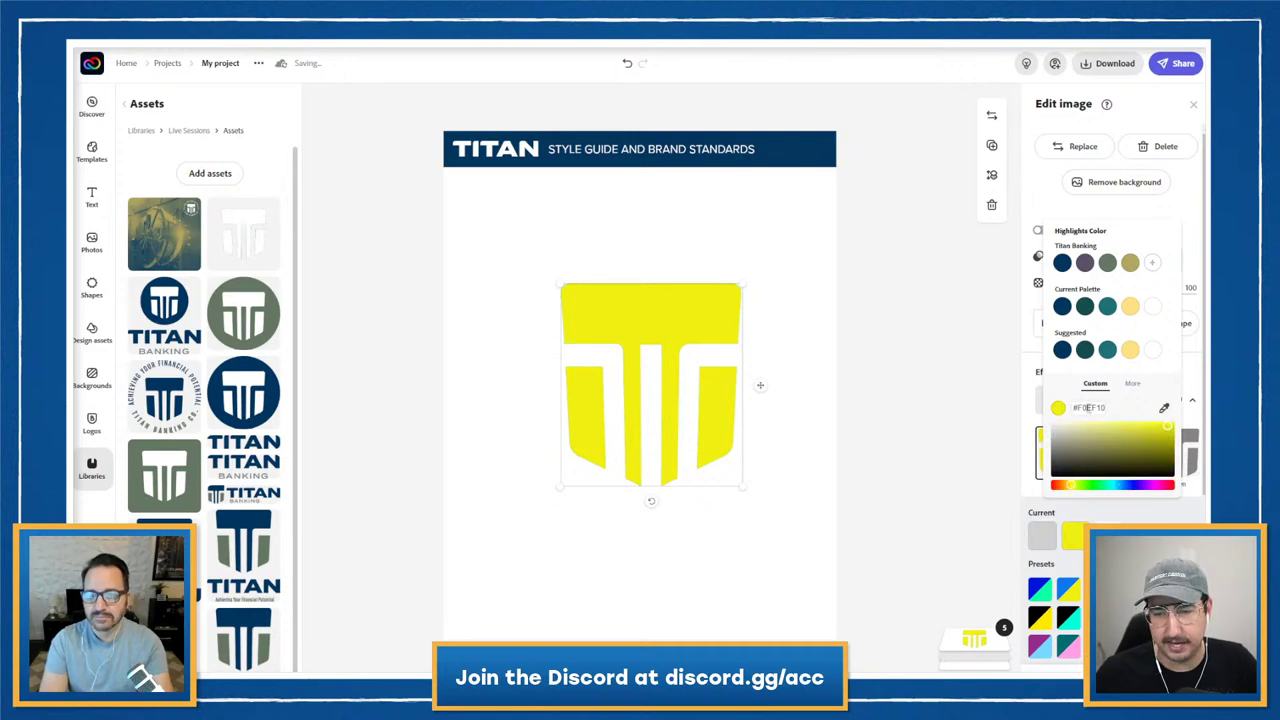
text(CFCFD0)
key(Return)
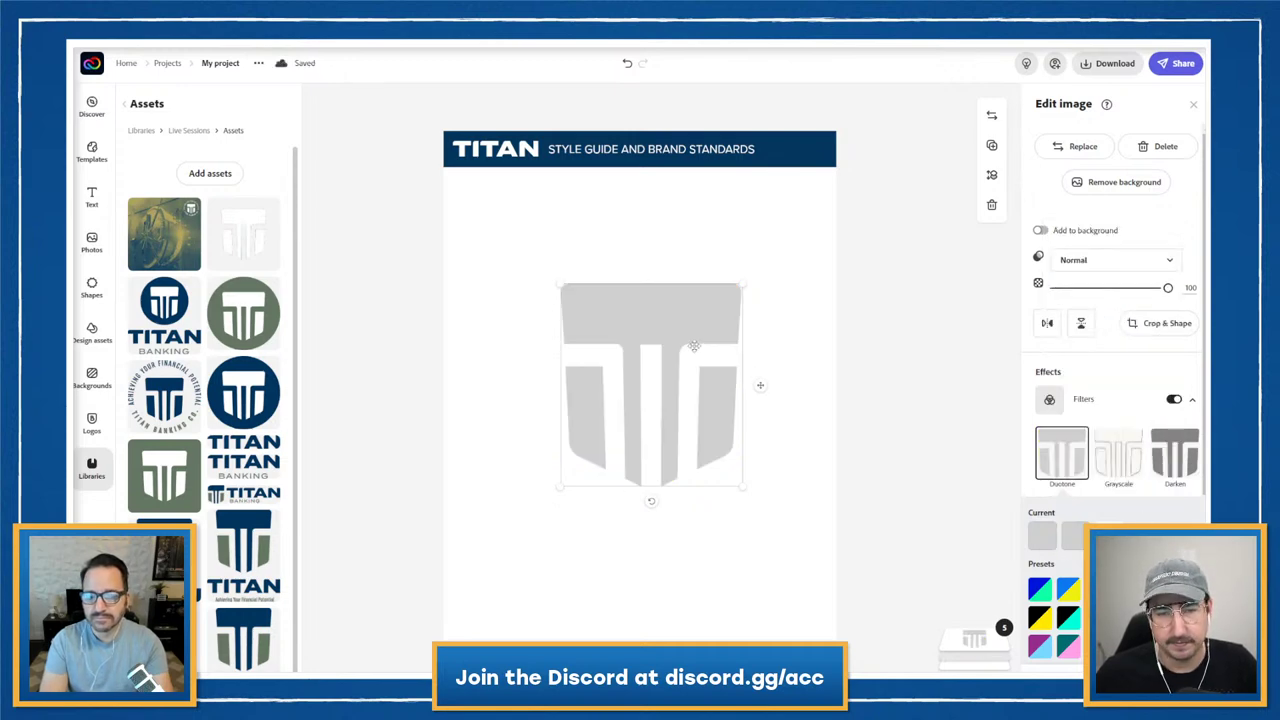
- Enlarge the logo, move it to the lower page, and set its opacity to 6
drag(1164, 297, 1066, 297)
drag(742, 284, 890, 168)
drag(806, 244, 599, 460)
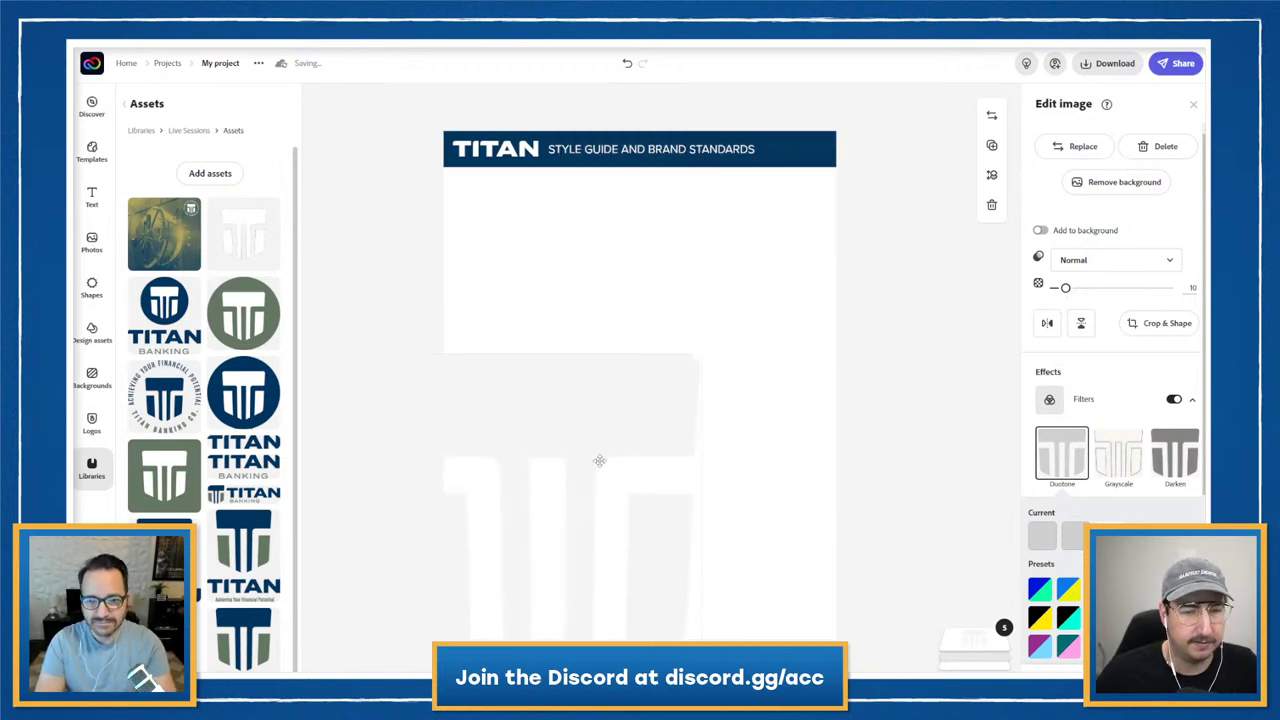
click(920, 320)
click(590, 403)
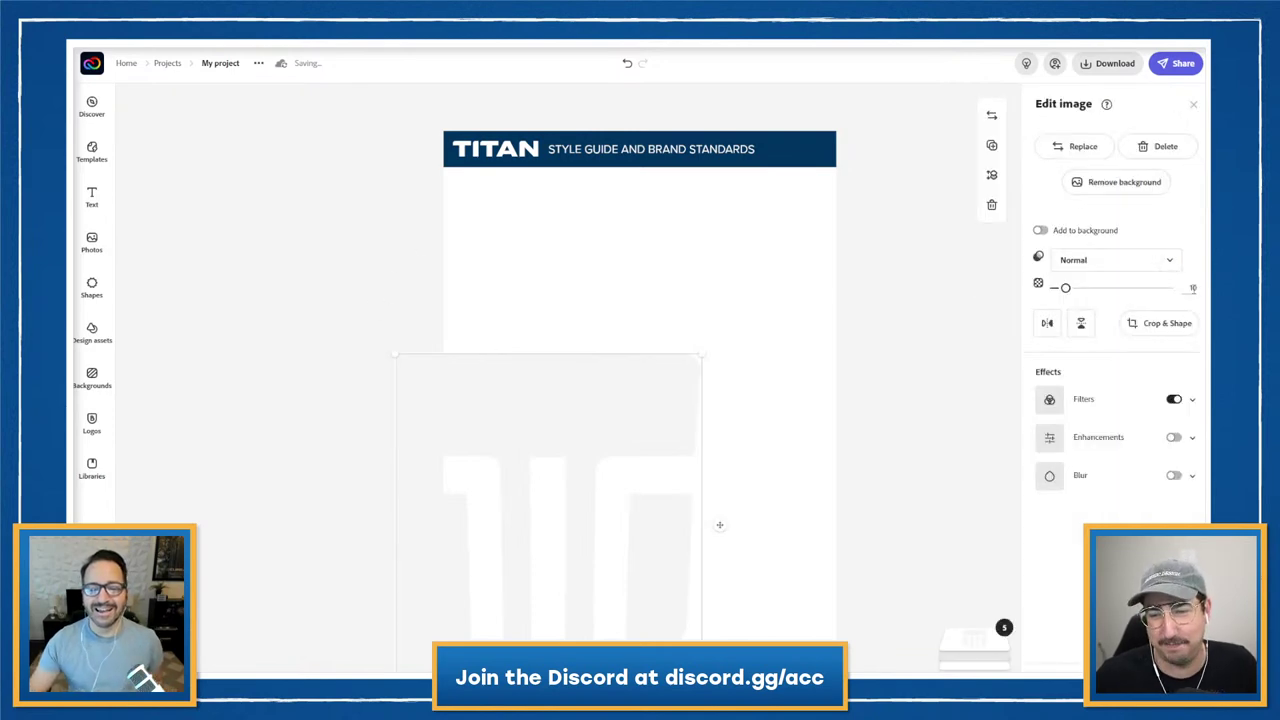
drag(1066, 288, 1061, 290)
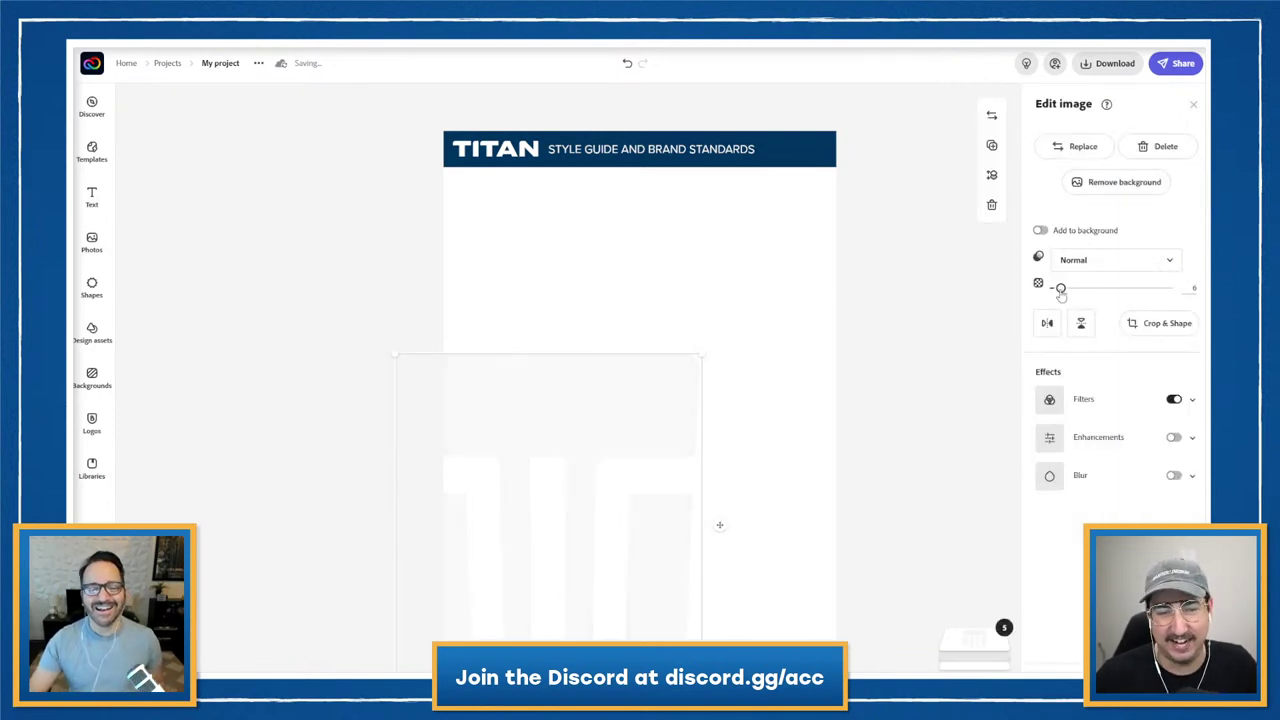
- Preview the page with the watermark and expand the pages list
click(809, 278)
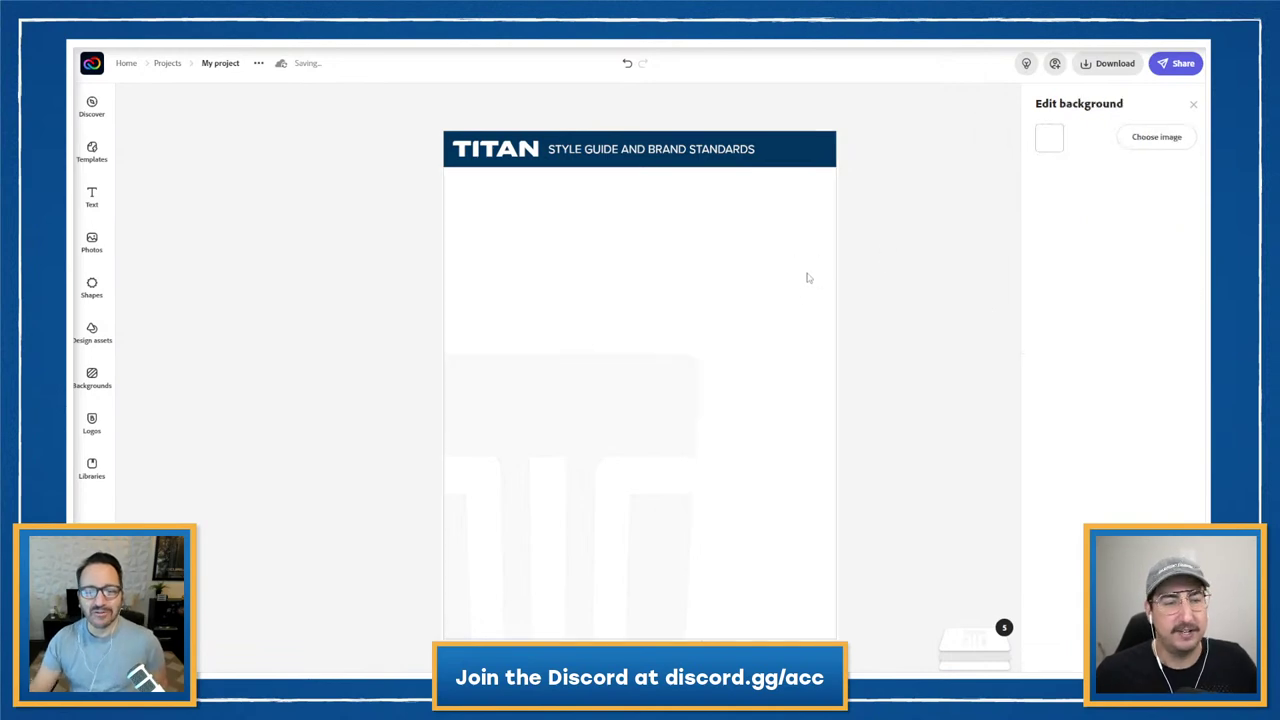
click(641, 398)
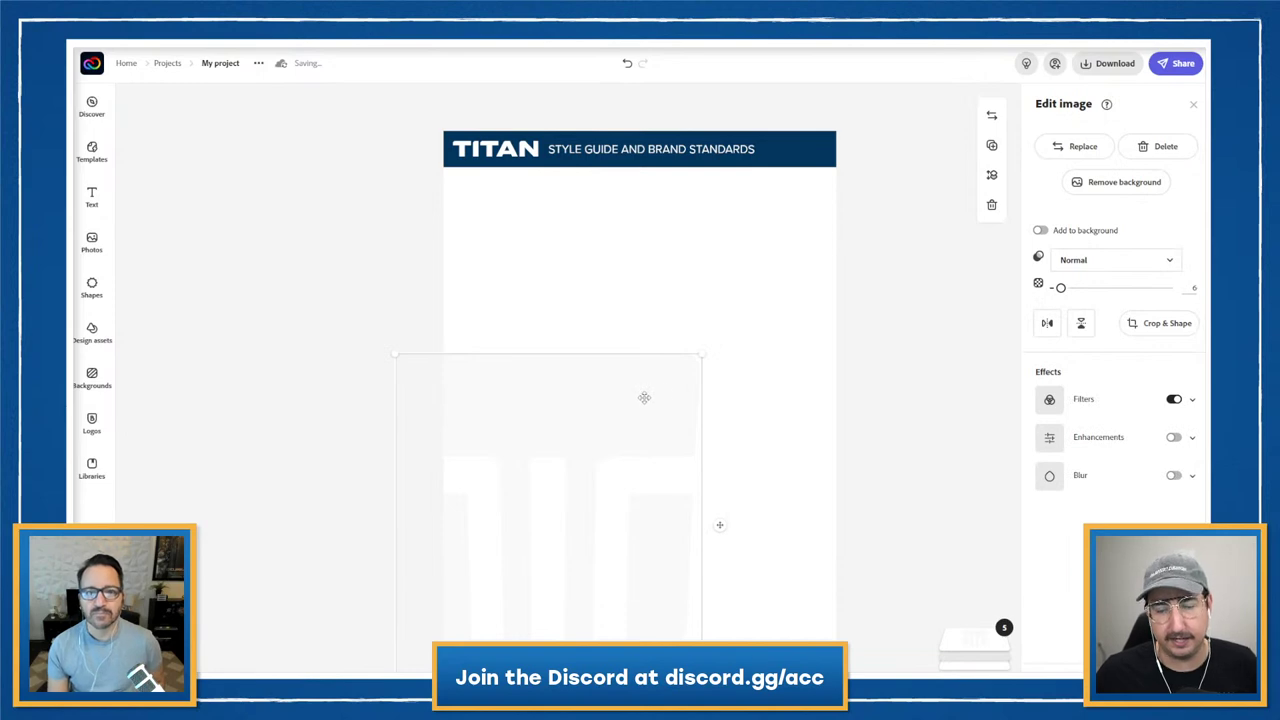
click(973, 640)
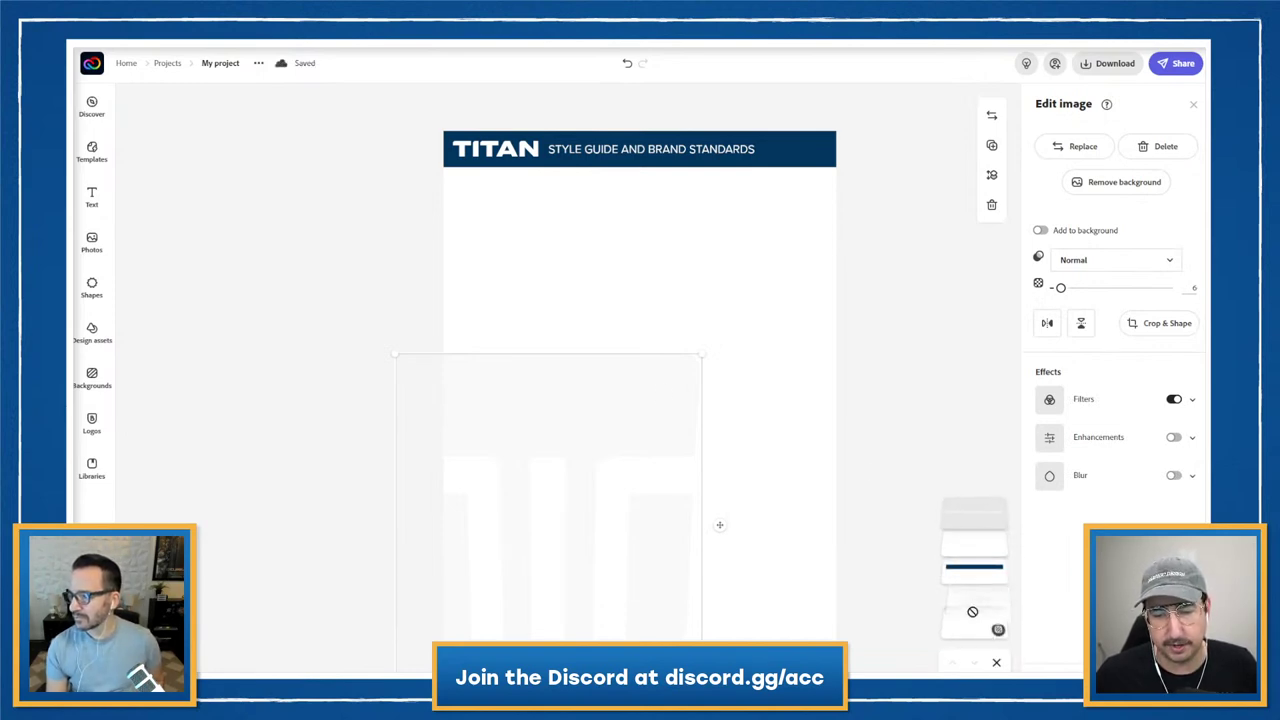
click(972, 612)
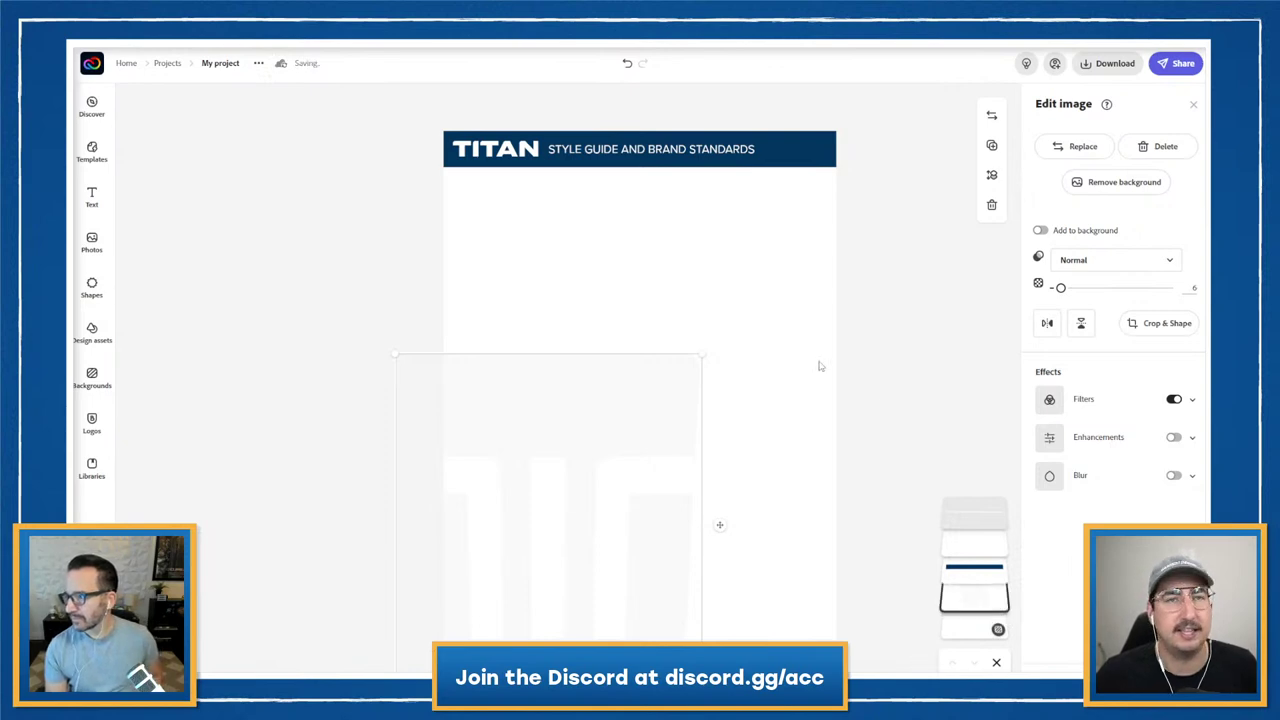
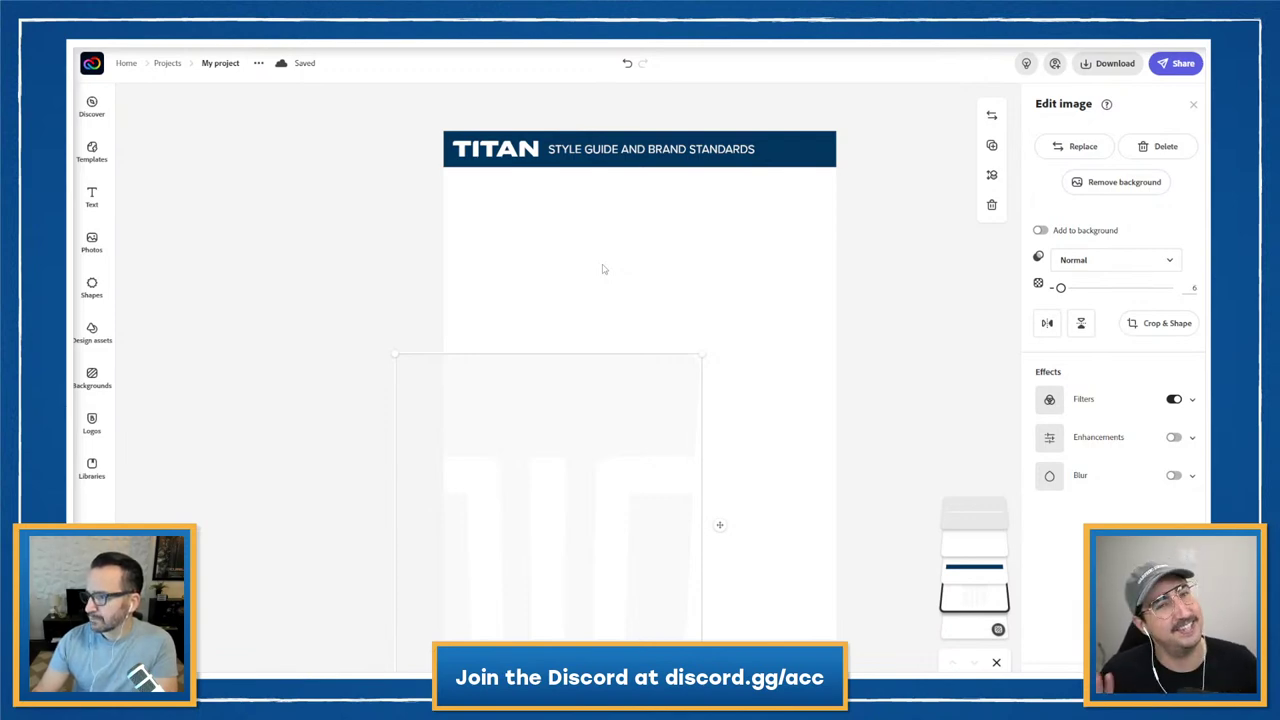
- Add the TITAN Banking logo, shield logo and TITAN BANKING wordmark from the brand library
click(345, 288)
click(91, 466)
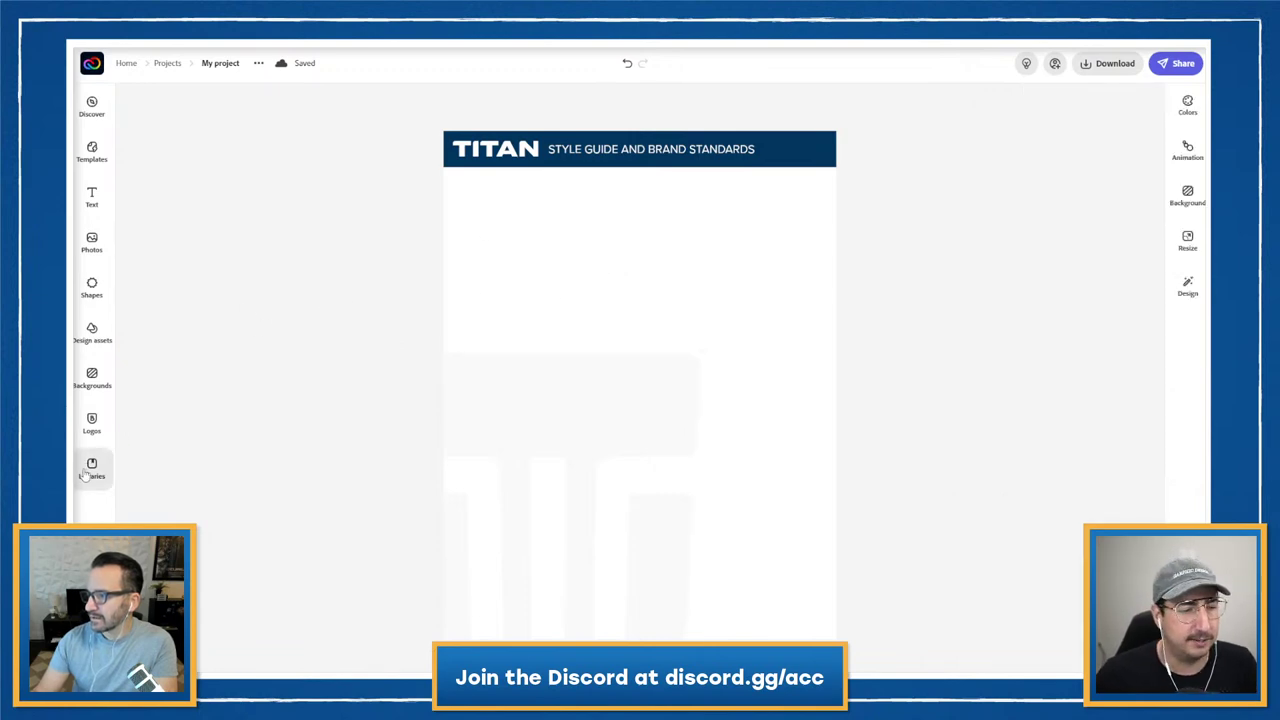
click(272, 420)
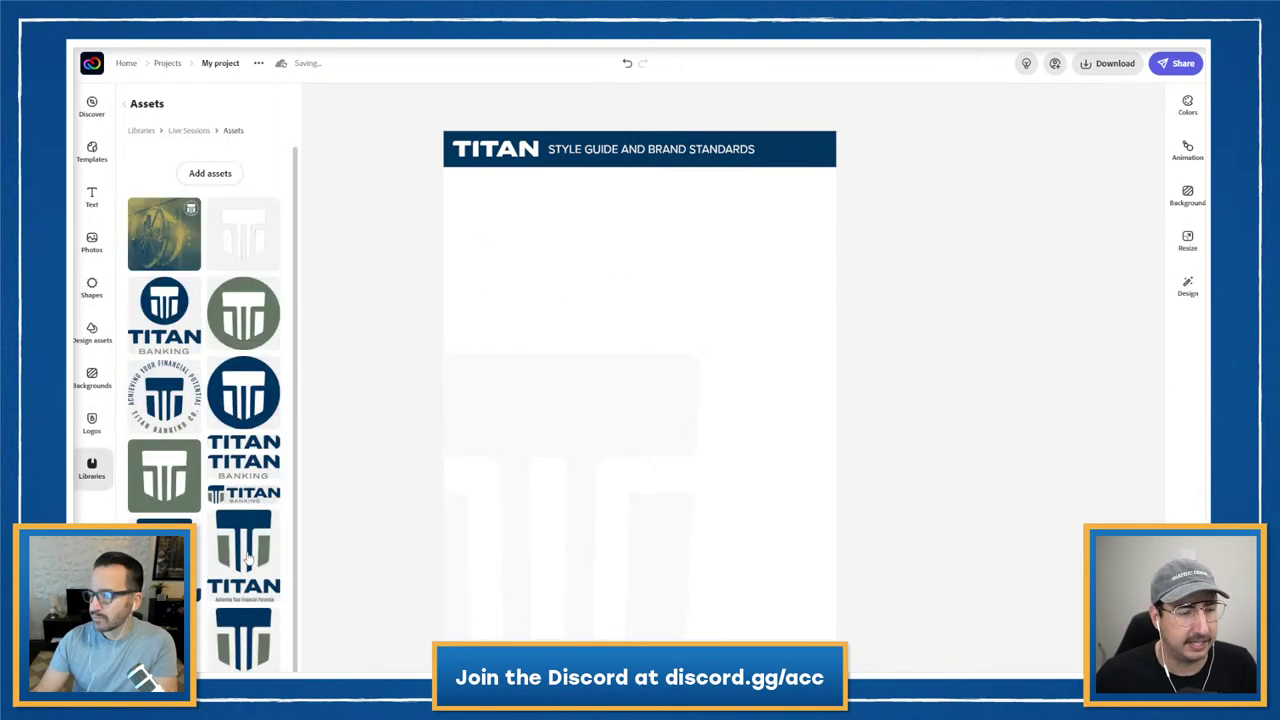
click(249, 558)
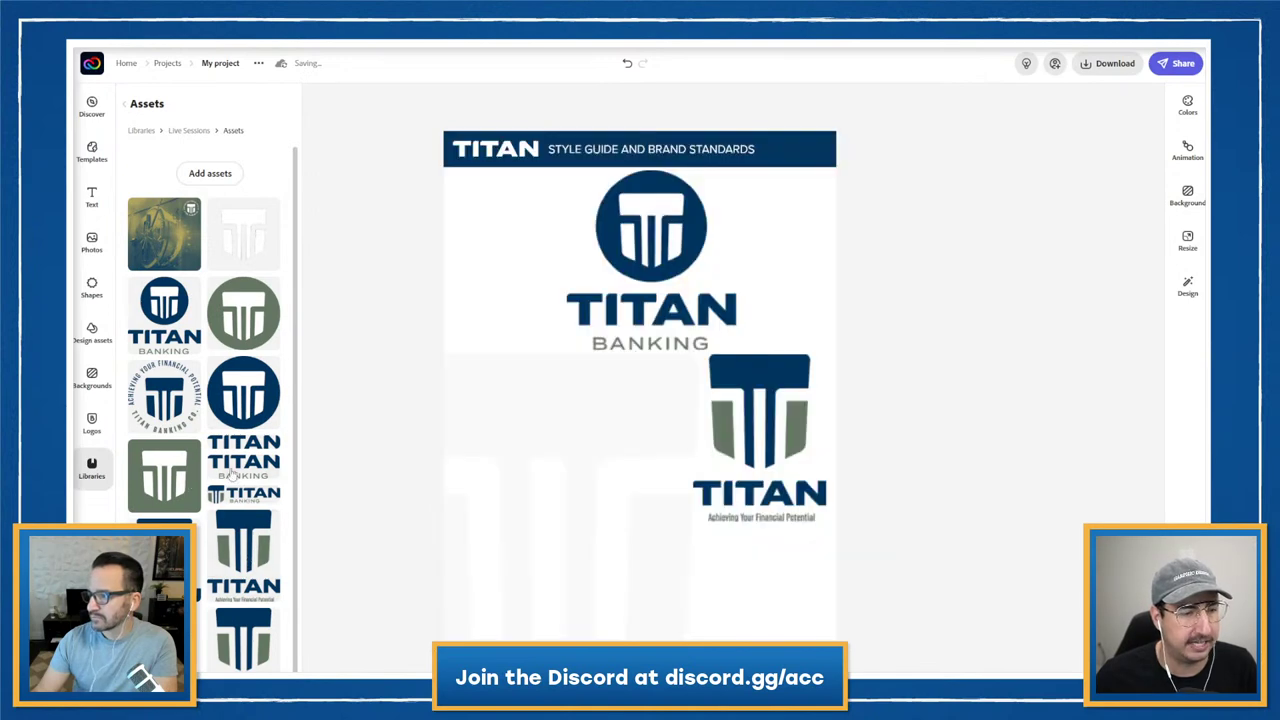
click(236, 470)
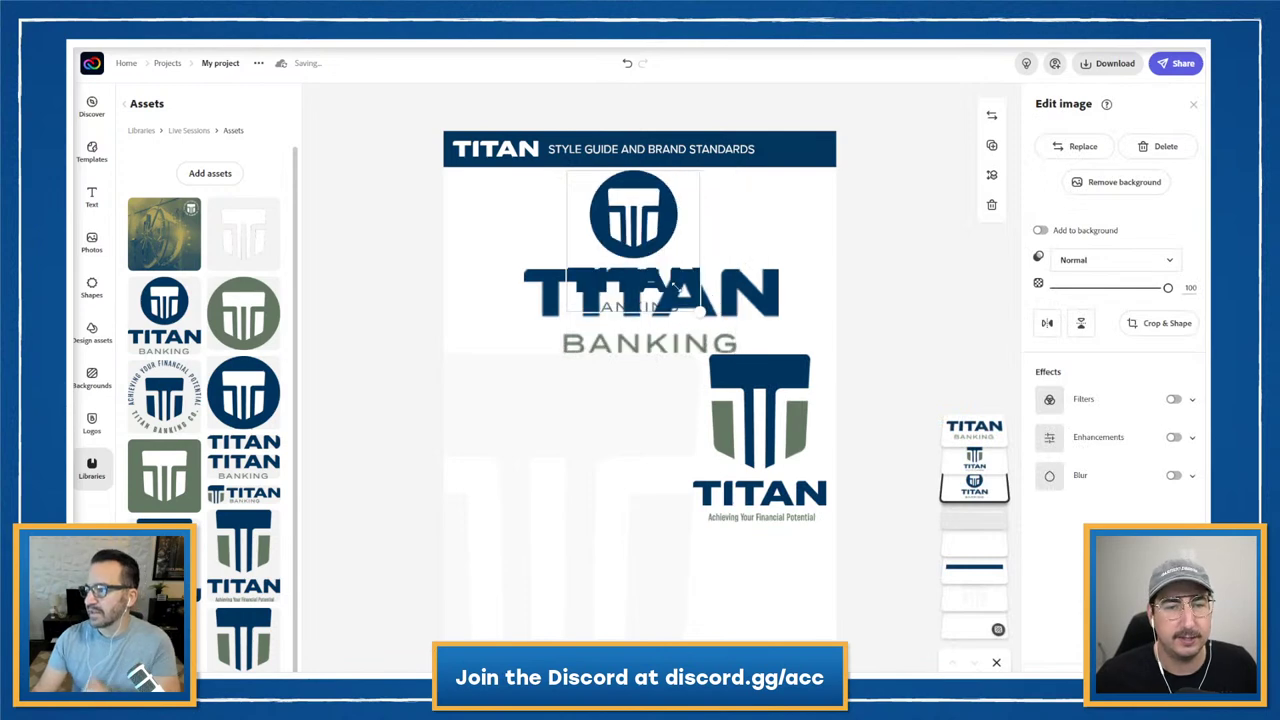
- Shrink and reposition the three TITAN logos on the page
drag(615, 226, 638, 273)
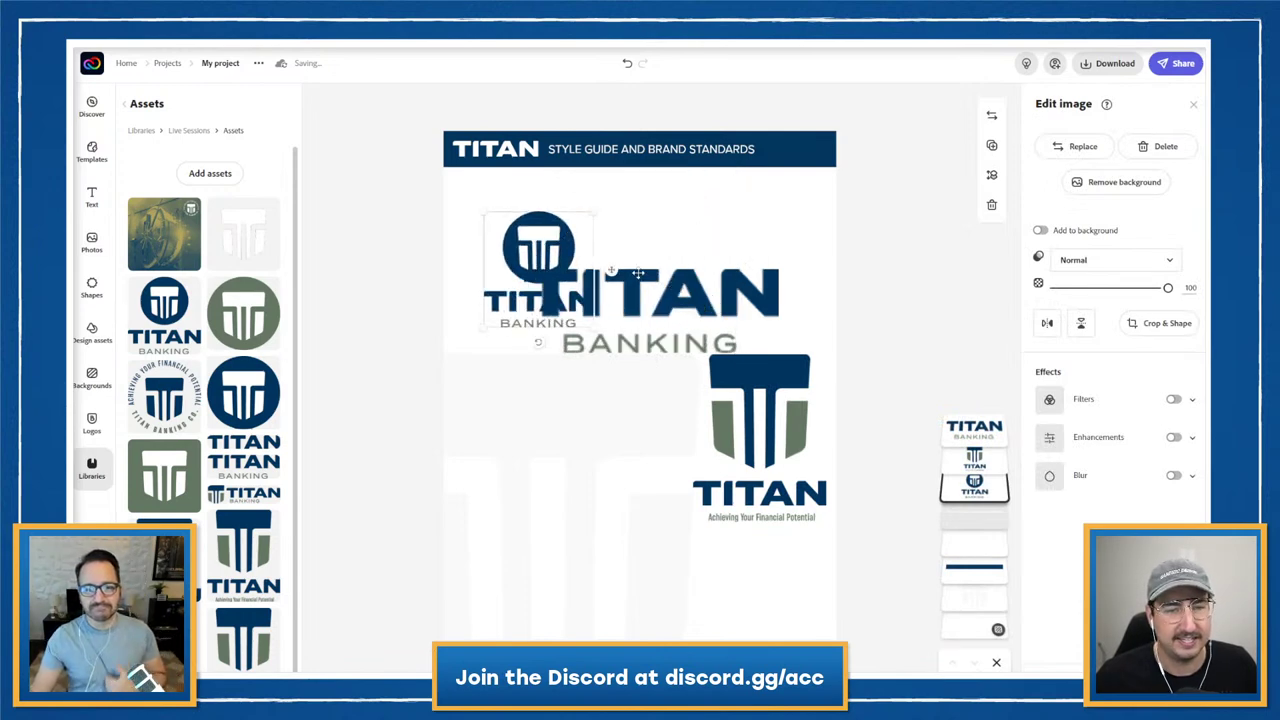
click(638, 276)
drag(538, 270, 689, 243)
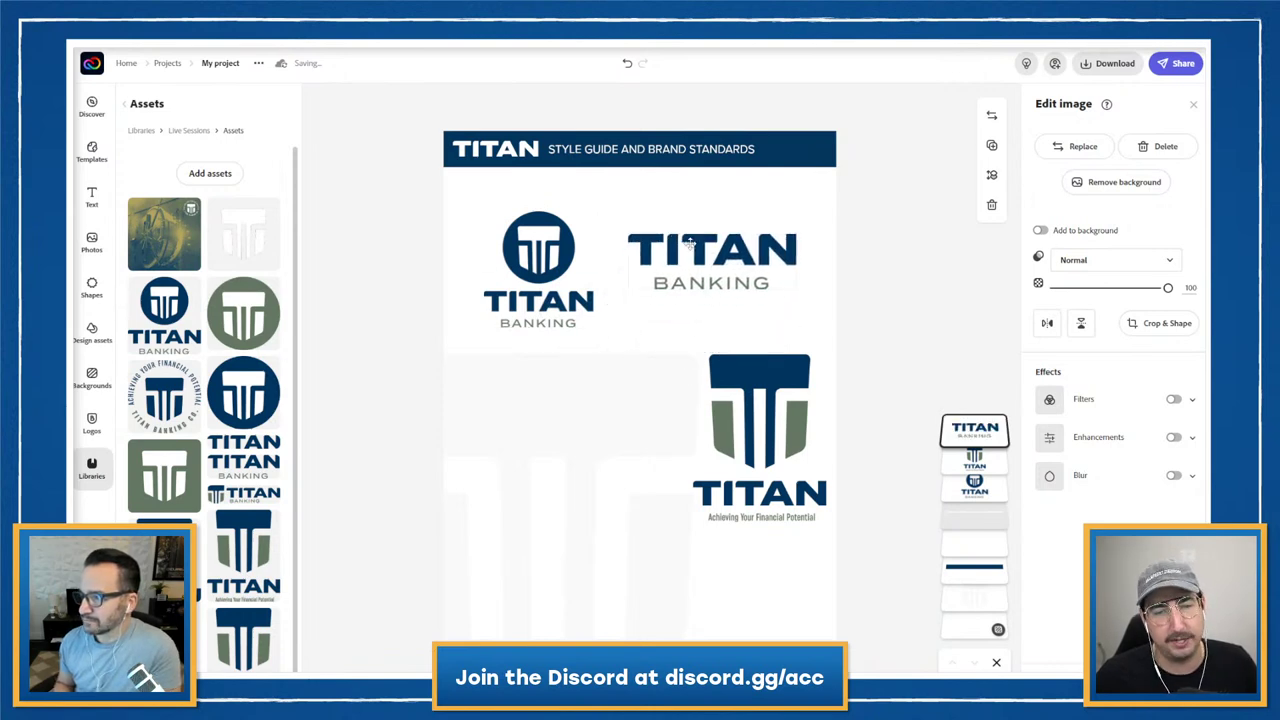
click(755, 385)
drag(691, 355, 735, 405)
- Delete the shield logo, the TITAN BANKING wordmark and the remaining TITAN logo
key(Delete)
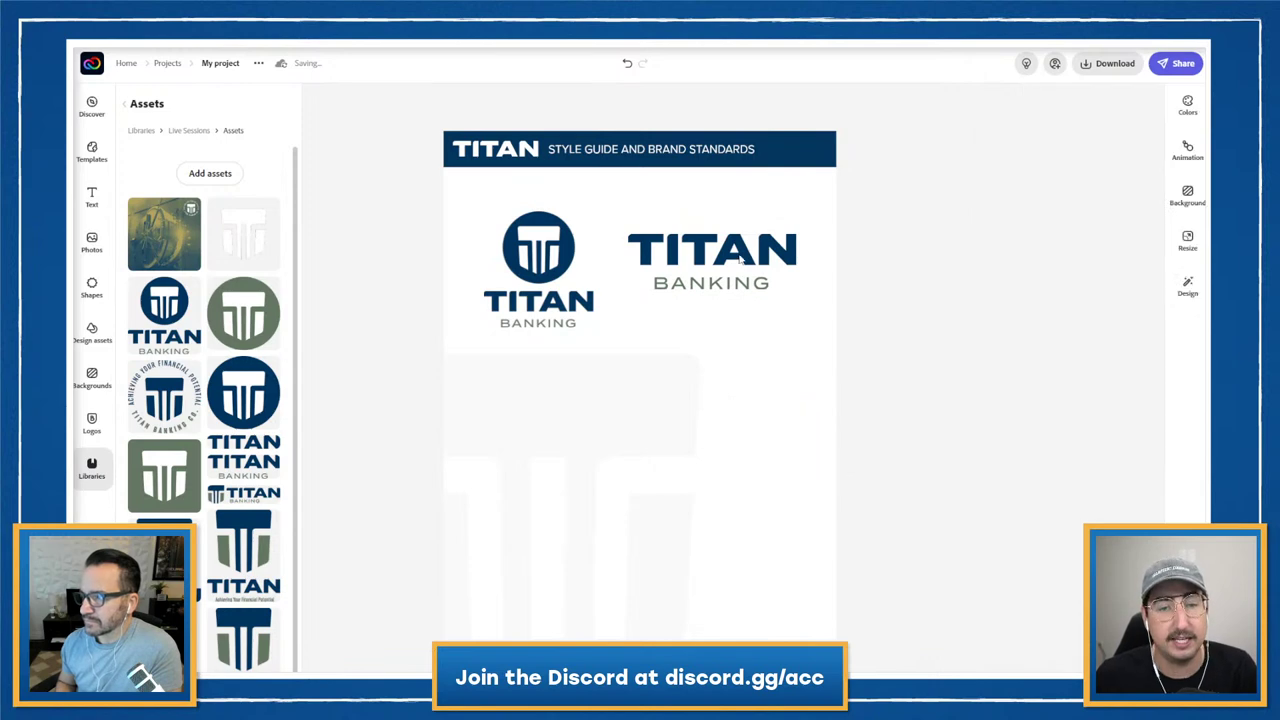
click(743, 262)
key(Delete)
click(563, 258)
key(Delete)
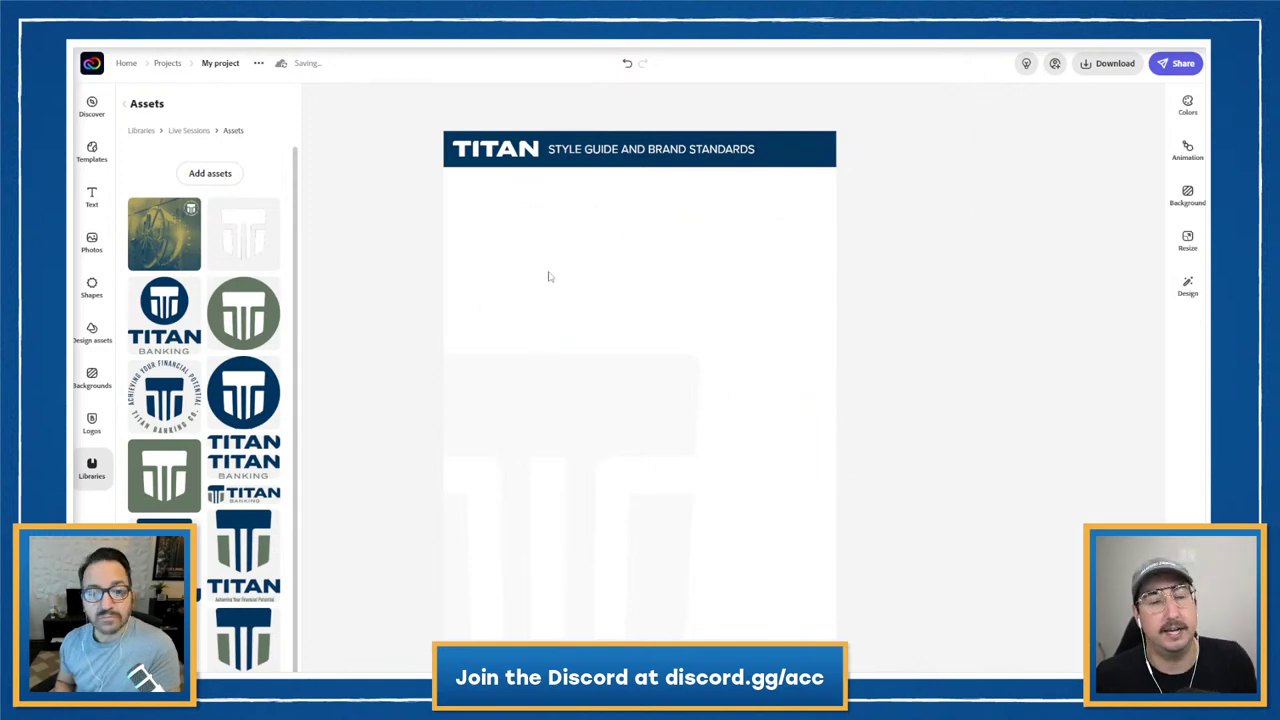
- Add a text box and replace its default text with placeholder letters 'AOSIDJFAOIS DJFOIAJSD…'
click(98, 193)
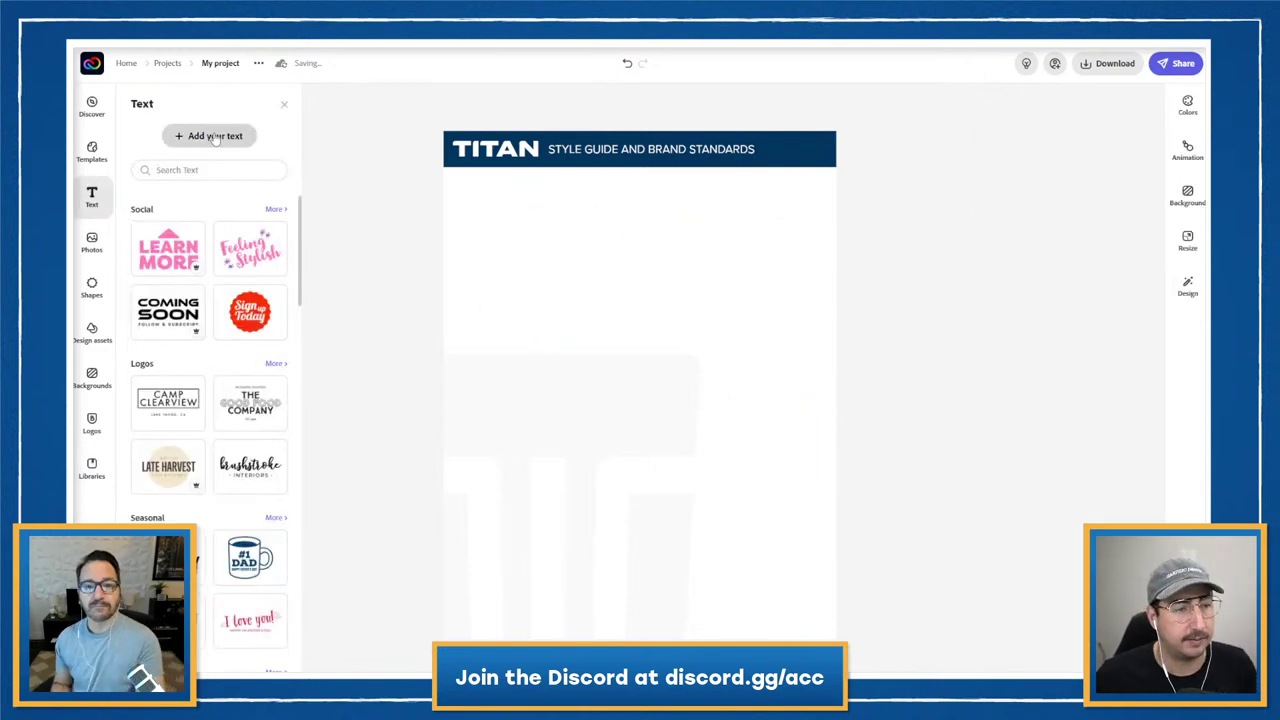
click(214, 137)
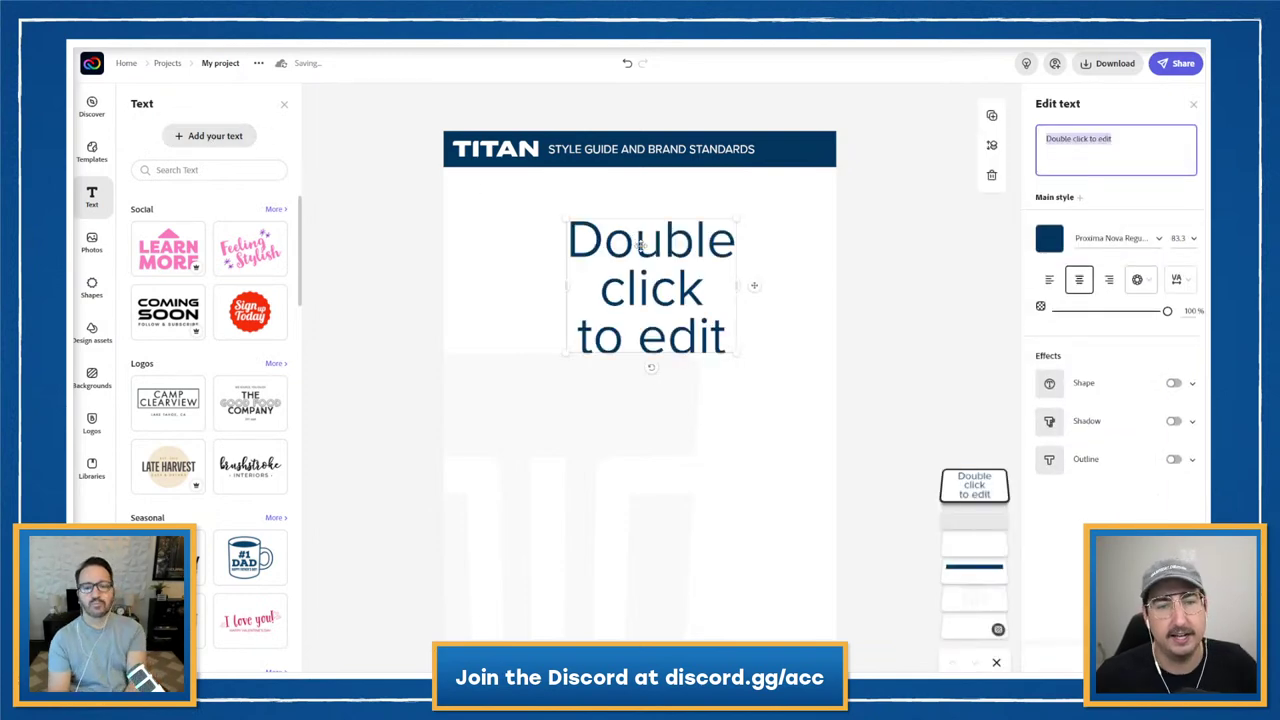
click(1096, 145)
key(ctrl+a)
text(AOSIDJ)
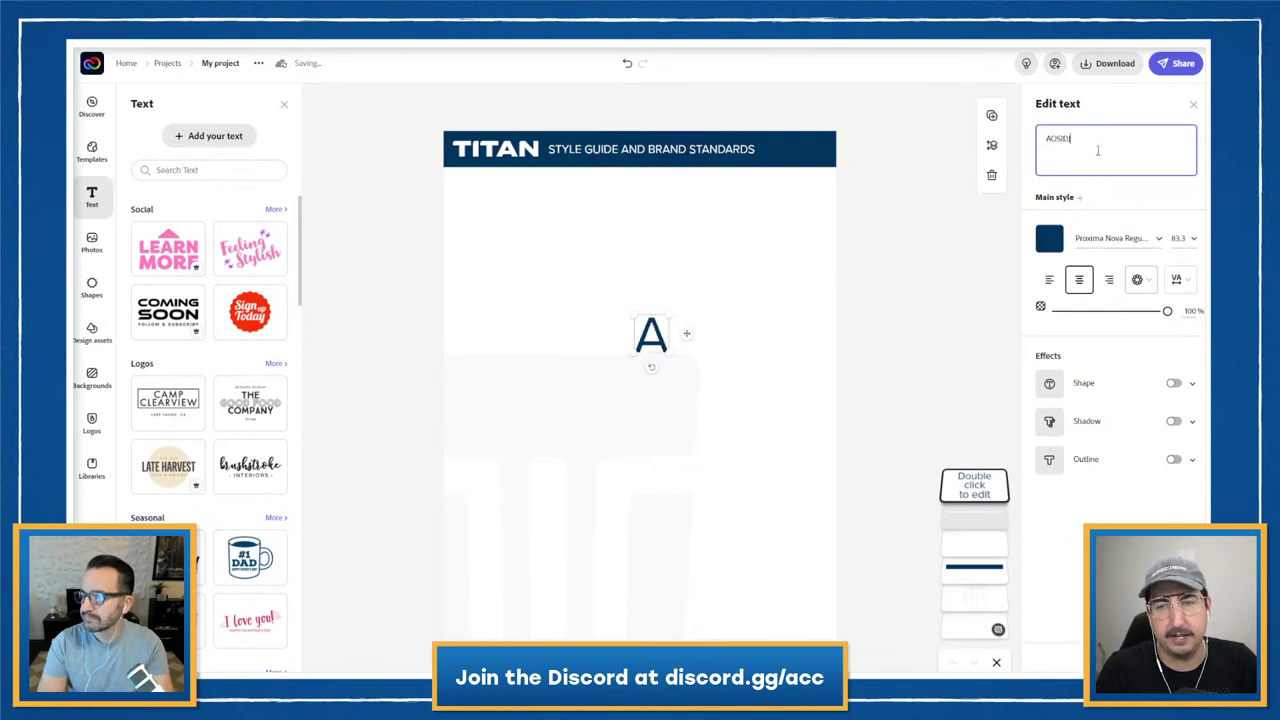
text(FAOIS DJFOIAJSD OFIJAOIDSVJ OIASJD VOIAJS DOIVJA SOIDJF)
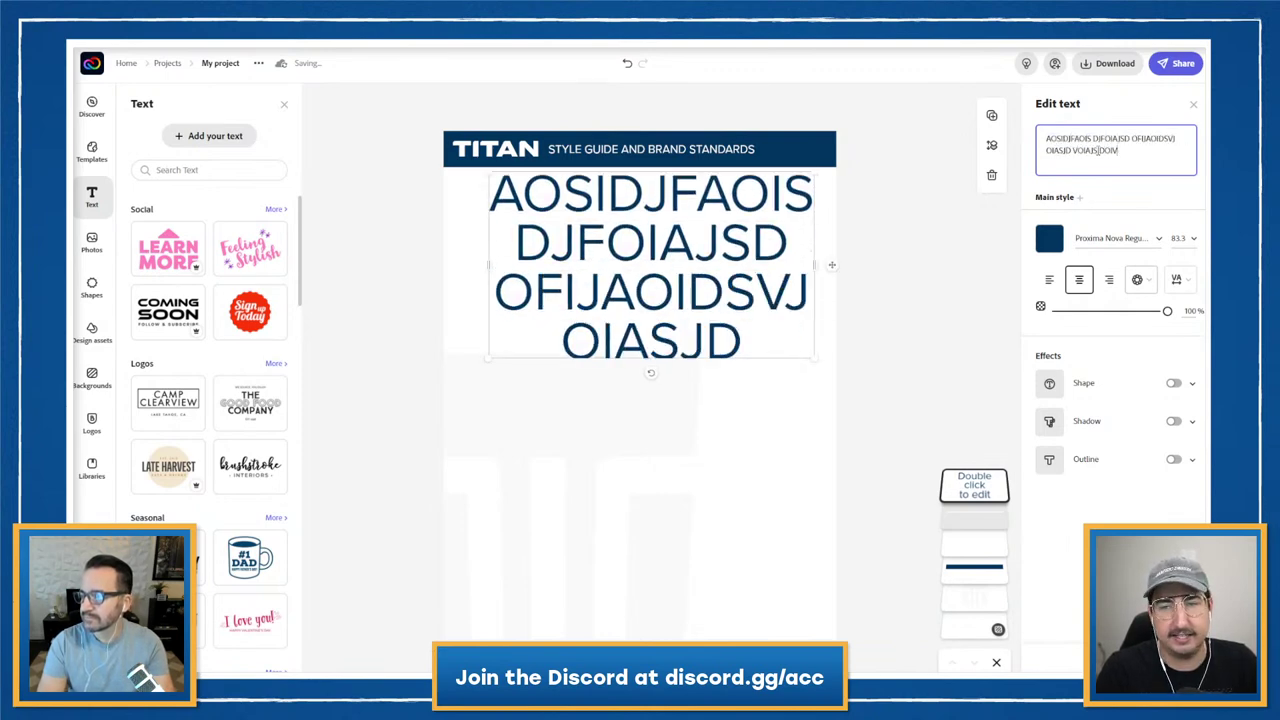
- Set the text to size 12, move it under the header, and append 'ASDFASDFASDFA'
click(1172, 237)
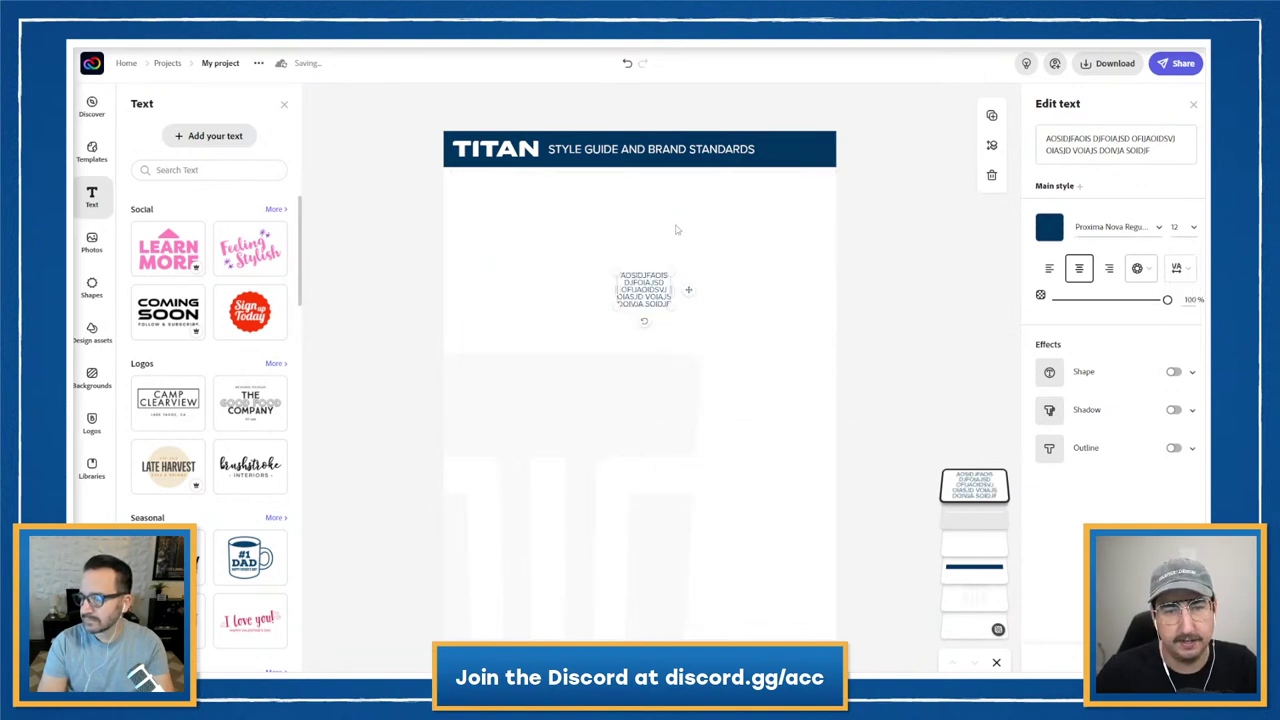
drag(617, 278, 810, 231)
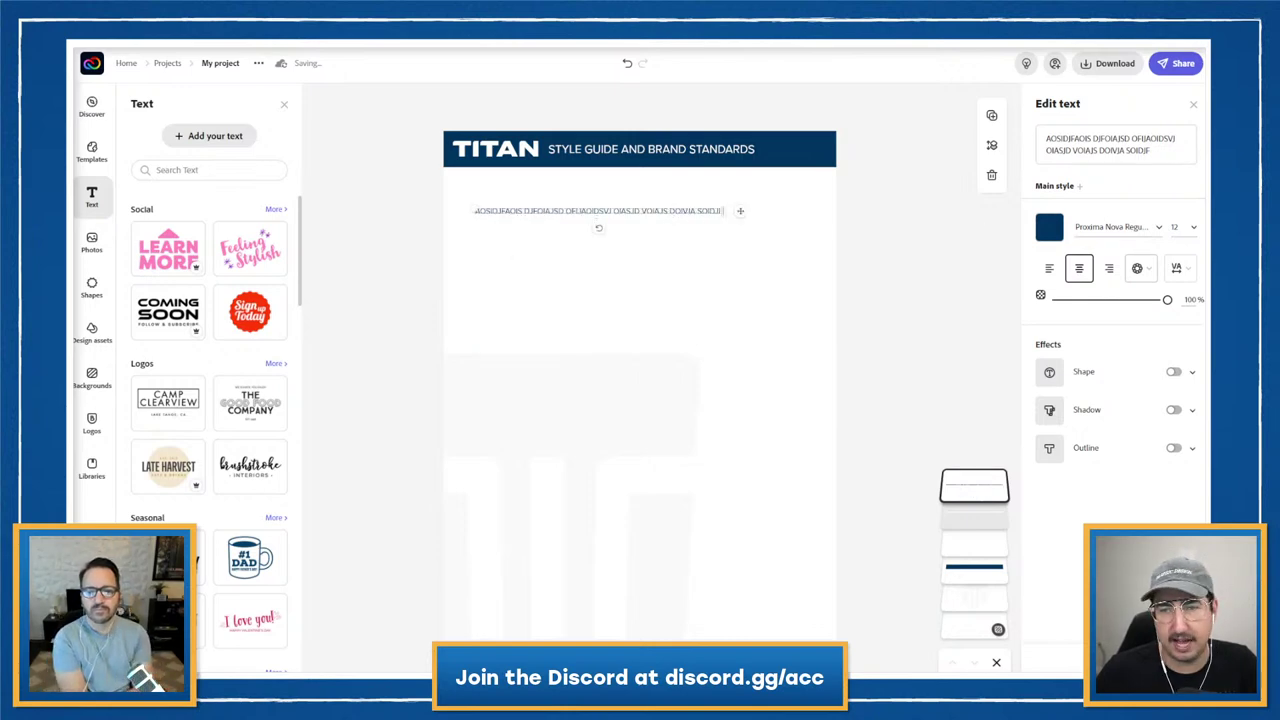
click(1173, 162)
text(ASDFASDFASDFA)
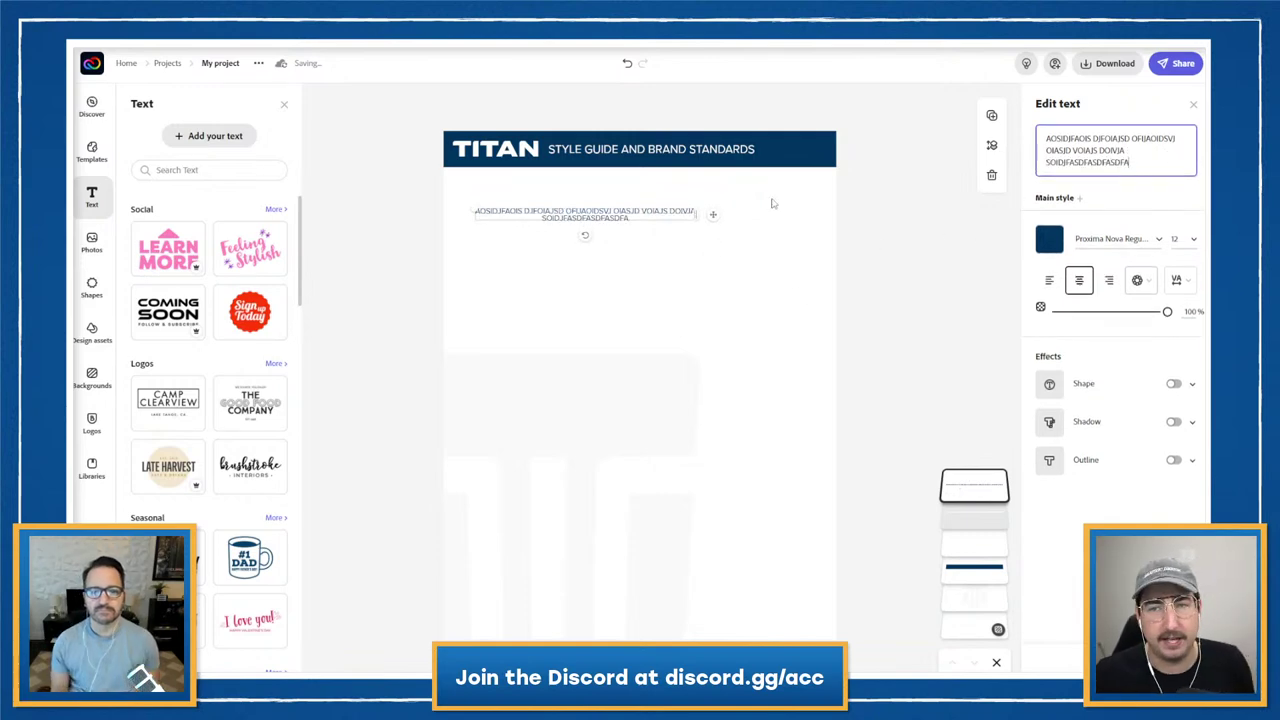
click(1181, 67)
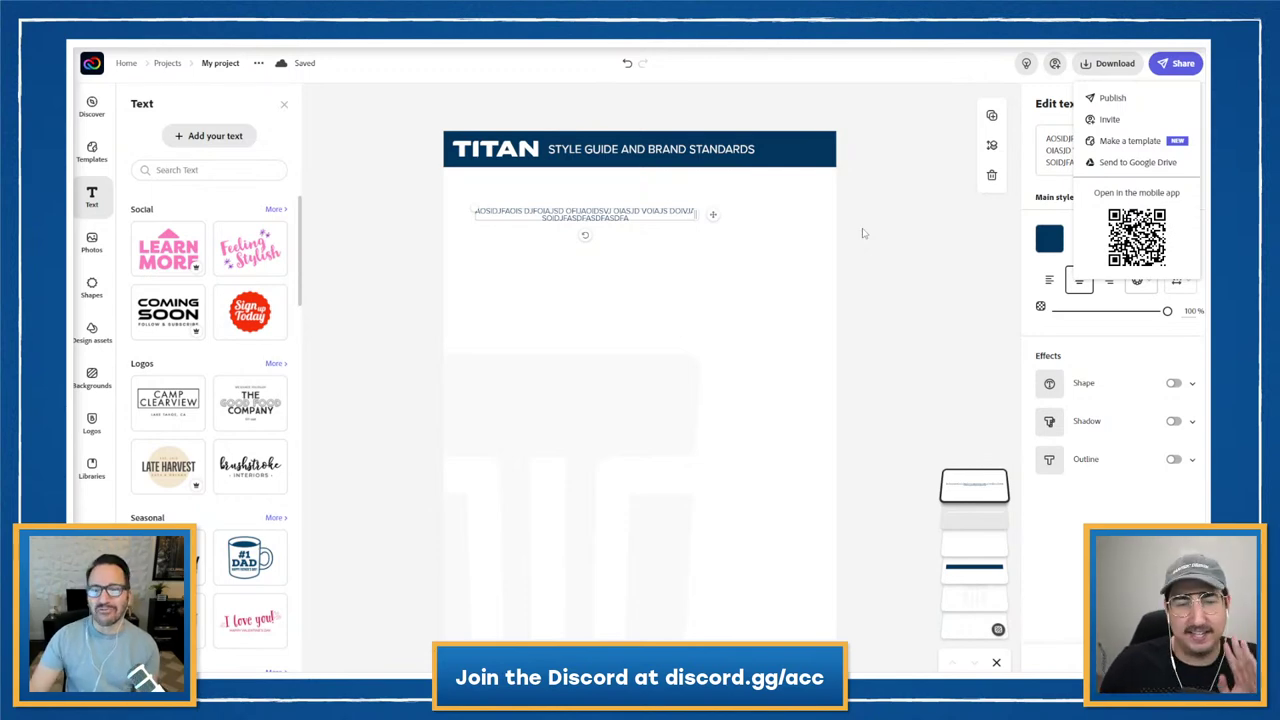
- Drag the watermark image's opacity slider down to 2
click(863, 233)
click(593, 391)
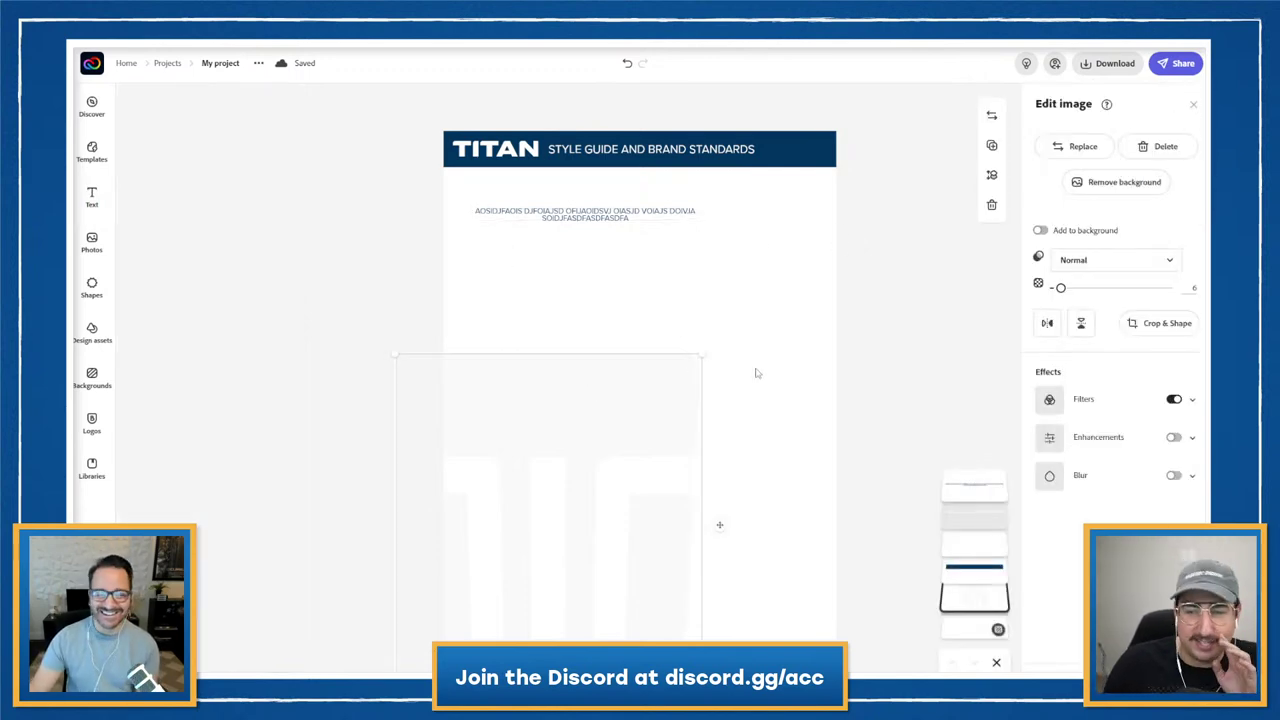
drag(1061, 288, 1056, 288)
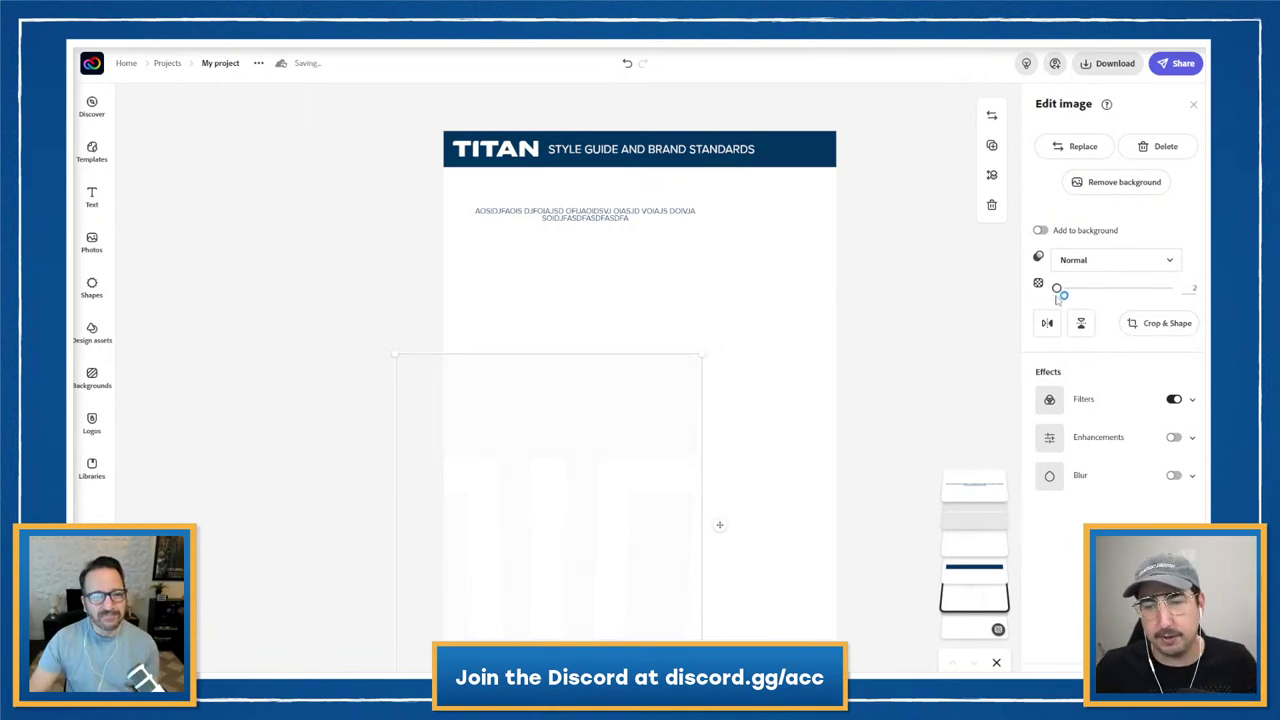
click(931, 309)
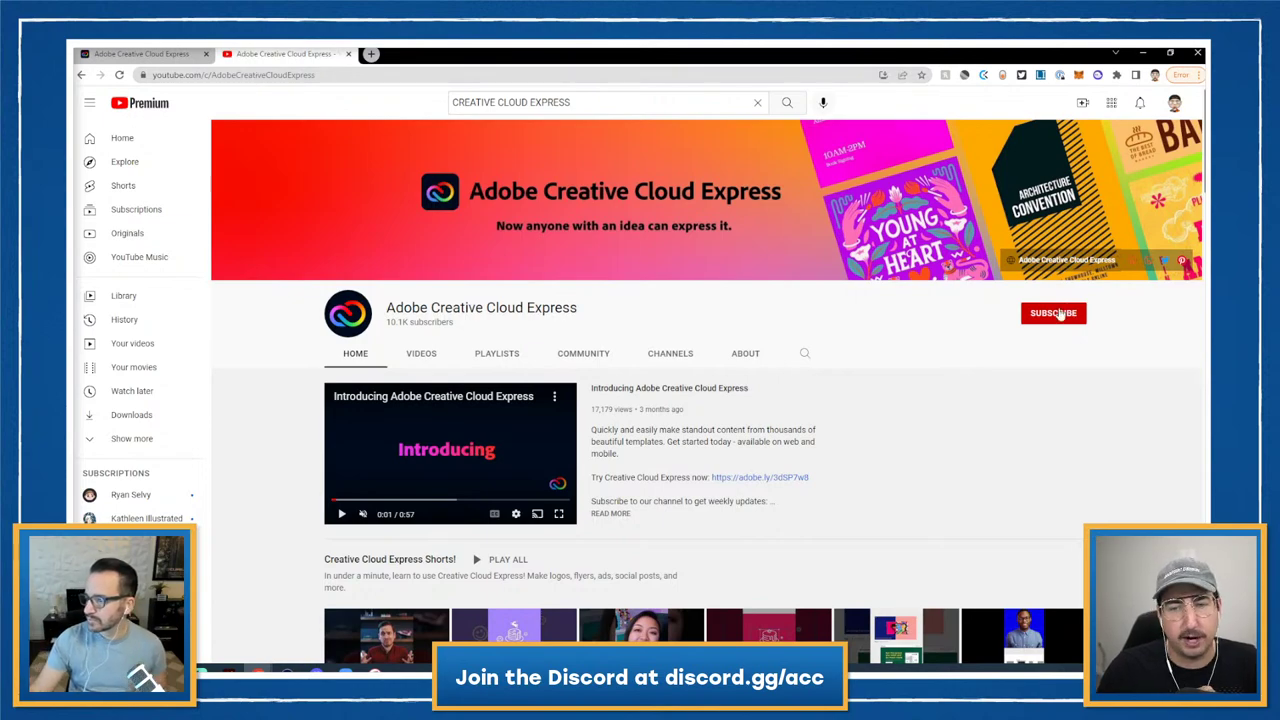
- Show the channel's VIDEOS tab and scroll through the uploaded videos
click(432, 355)
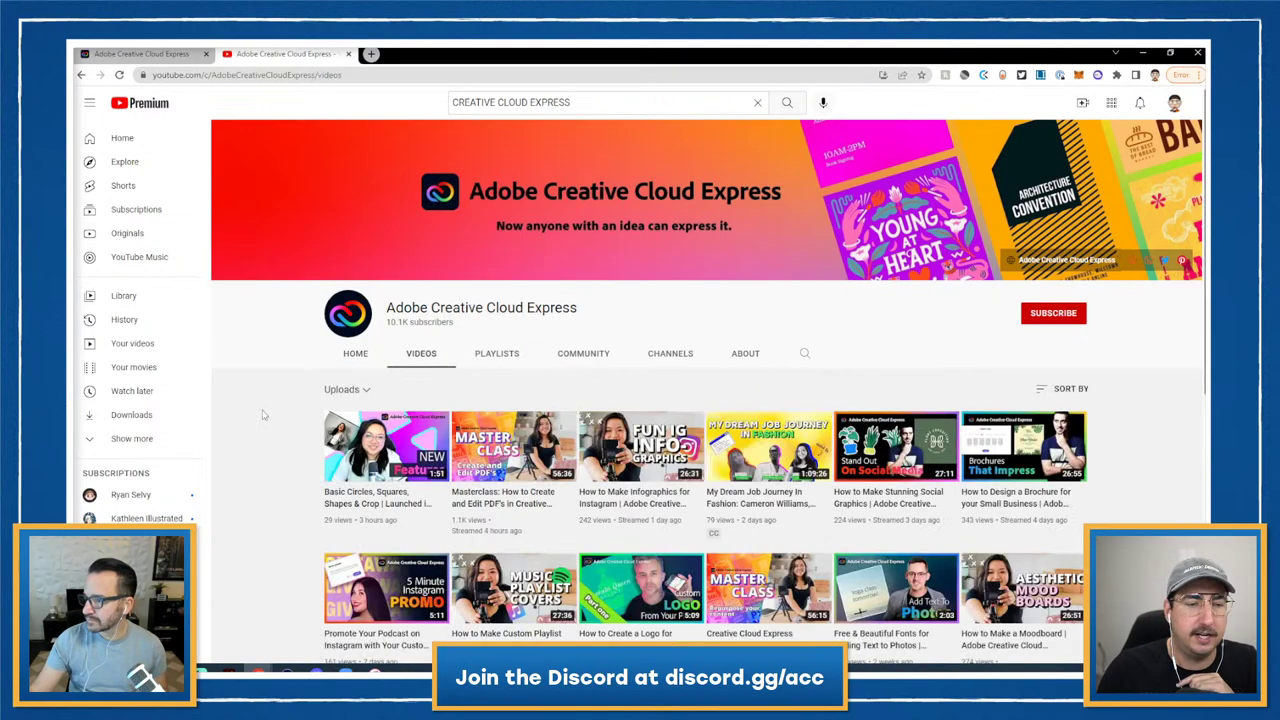
scroll(263, 414, down, 2)
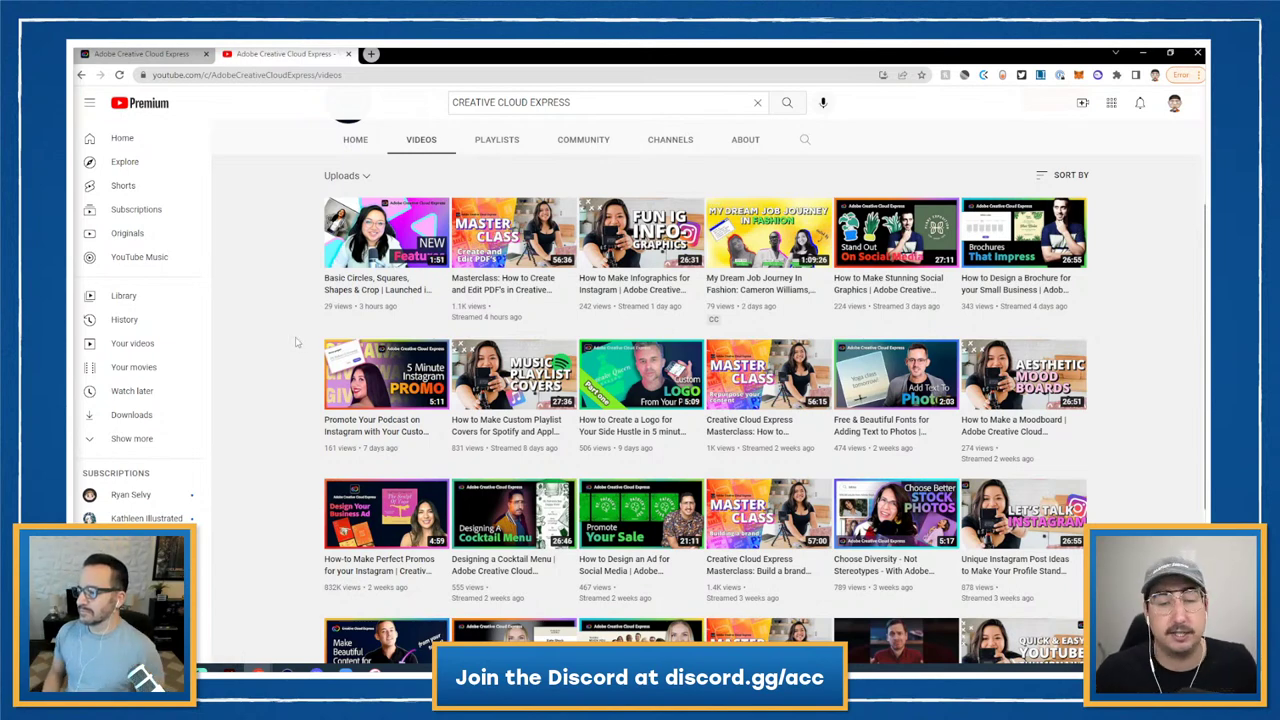
scroll(295, 342, up, 3)
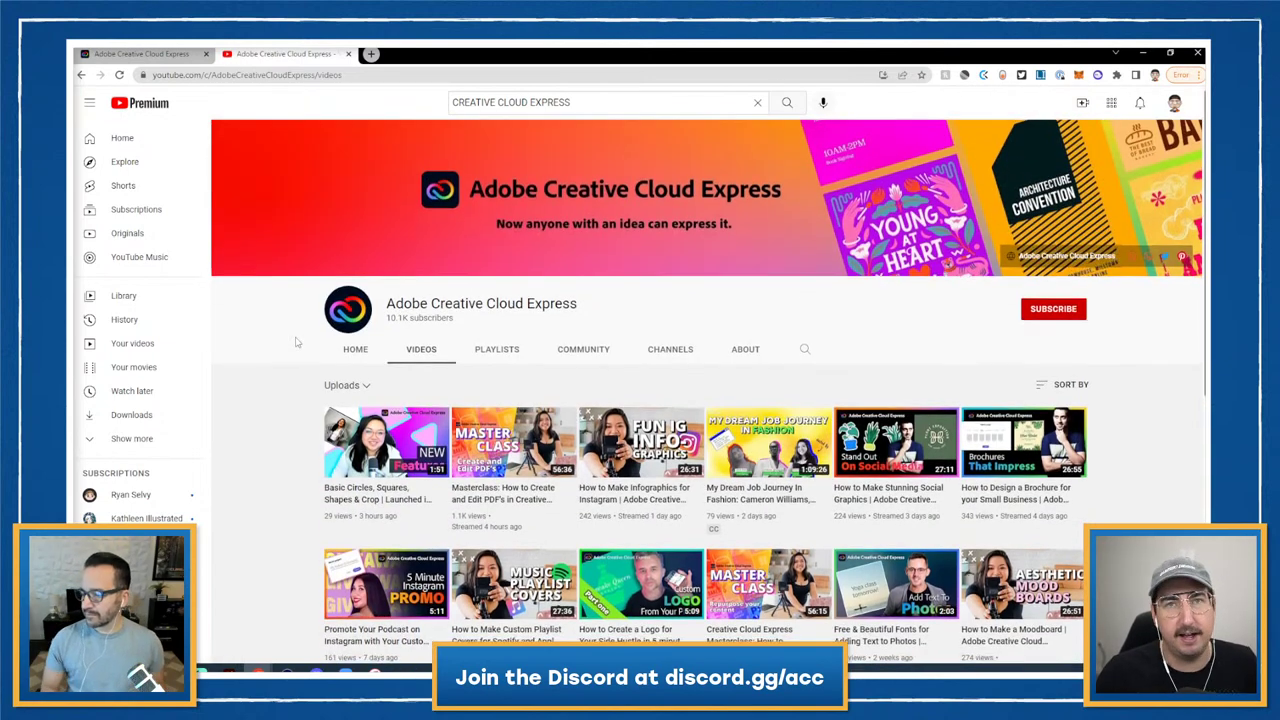
scroll(295, 342, down, 1)
scroll(295, 342, up, 1)
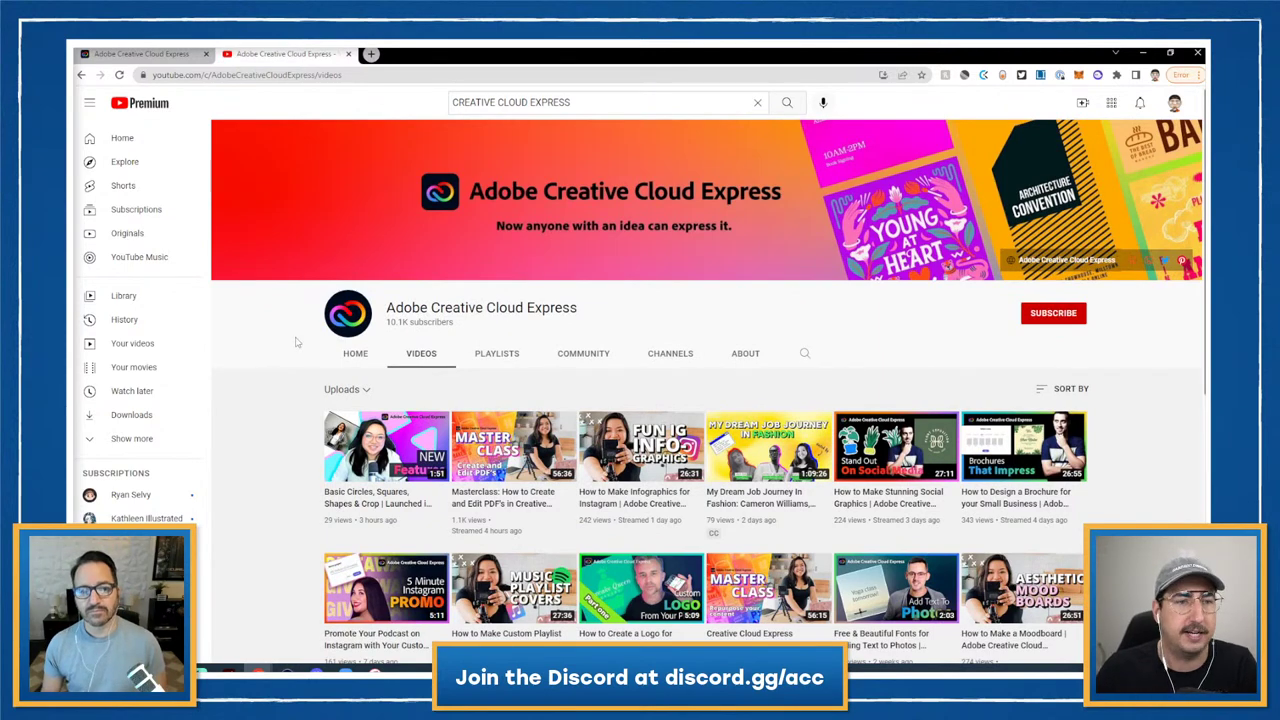
scroll(295, 342, down, 3)
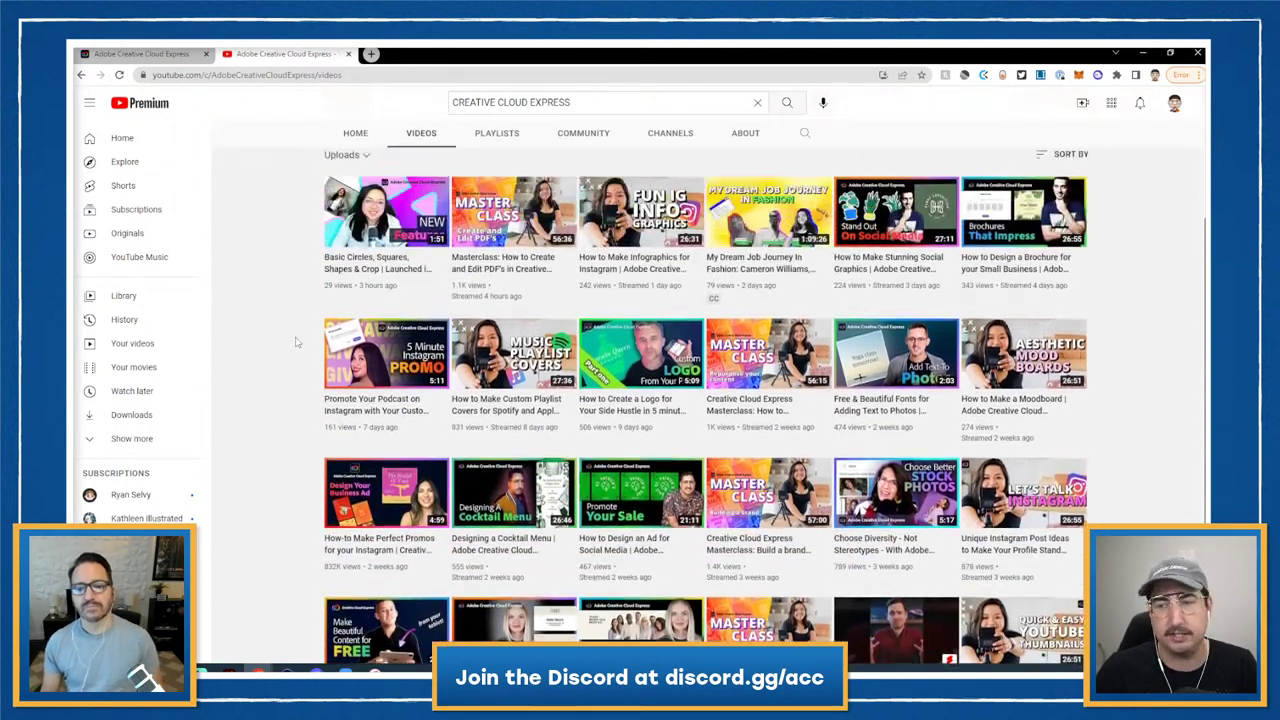
scroll(295, 342, up, 3)
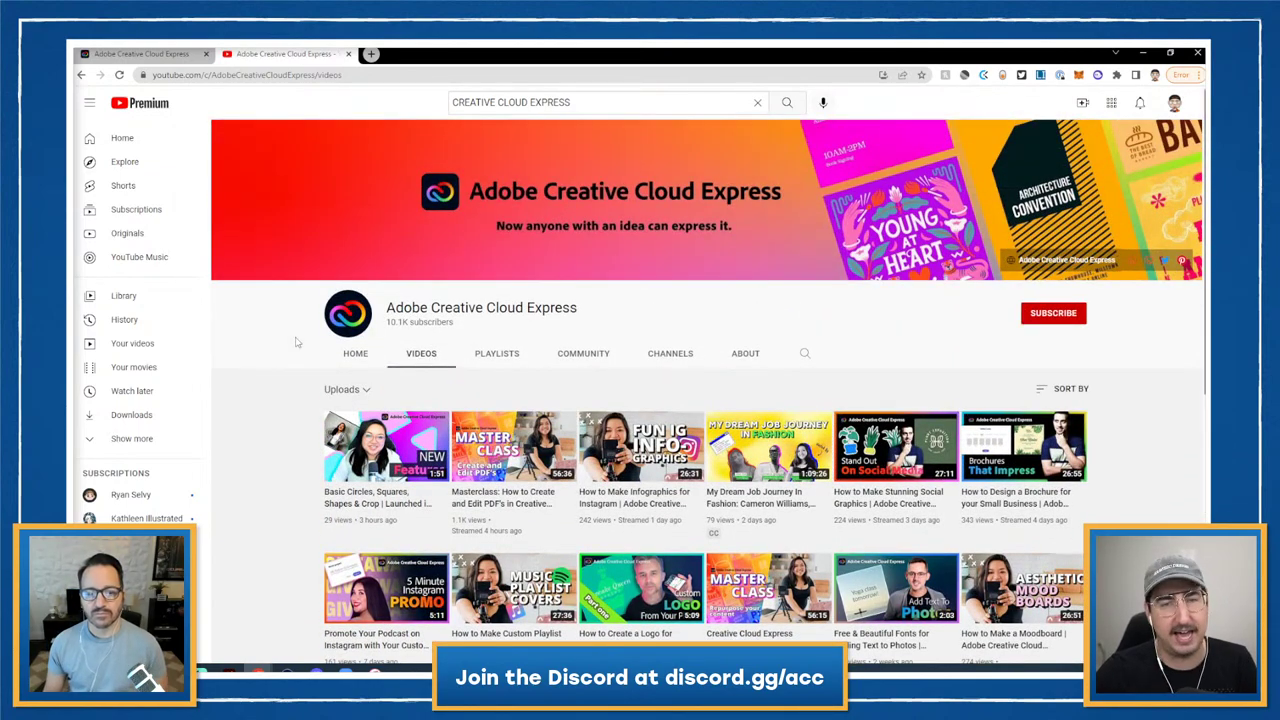